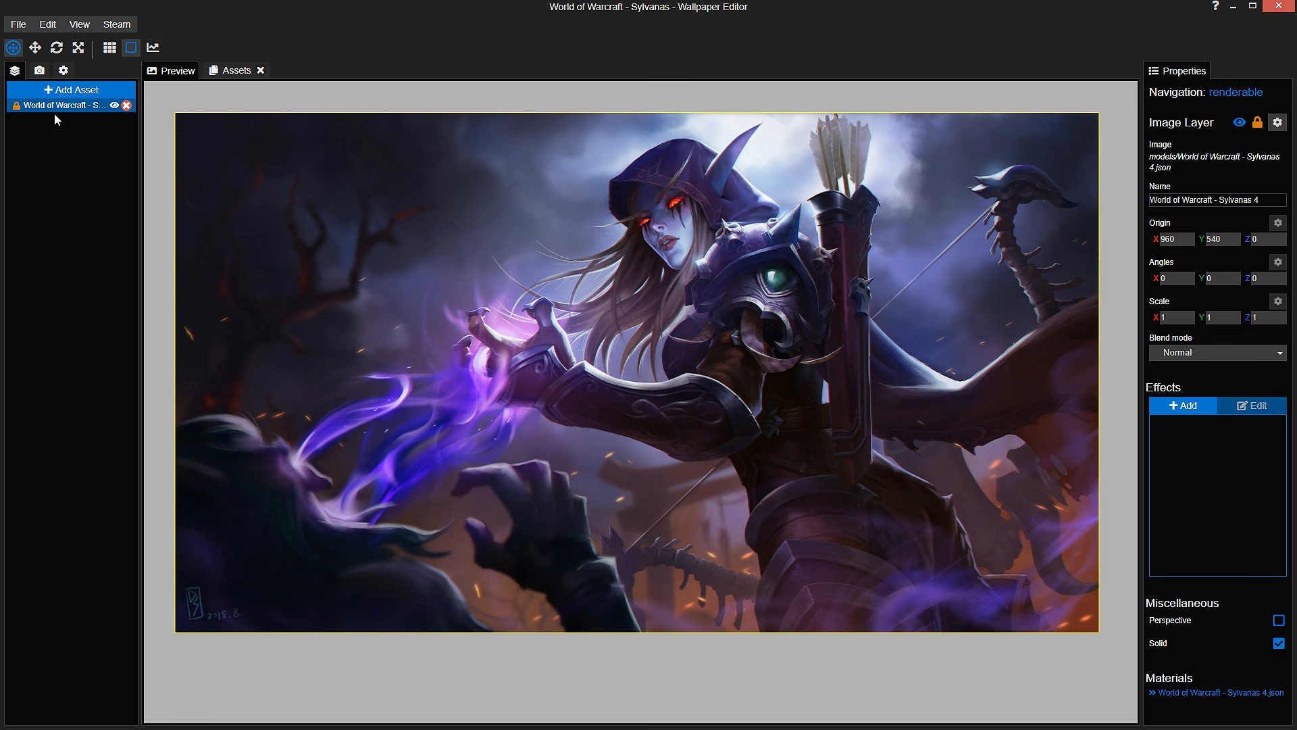
Step: Save the project and examine the Sylvanas artwork up close, from the purple magic and hands to the hair, armour and bow
key("ctrl+s")
scroll(535, 585, "up", 3)
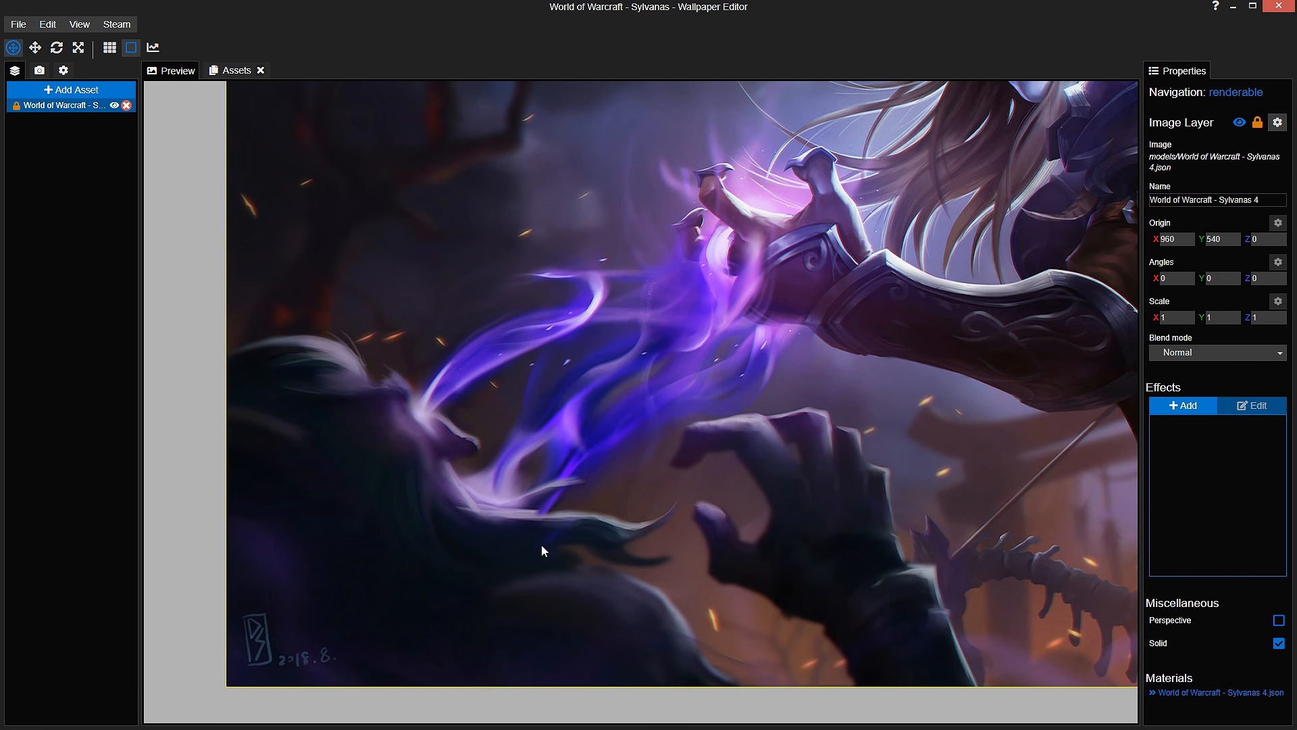
scroll(543, 541, "up", 2)
scroll(636, 592, "down", 5)
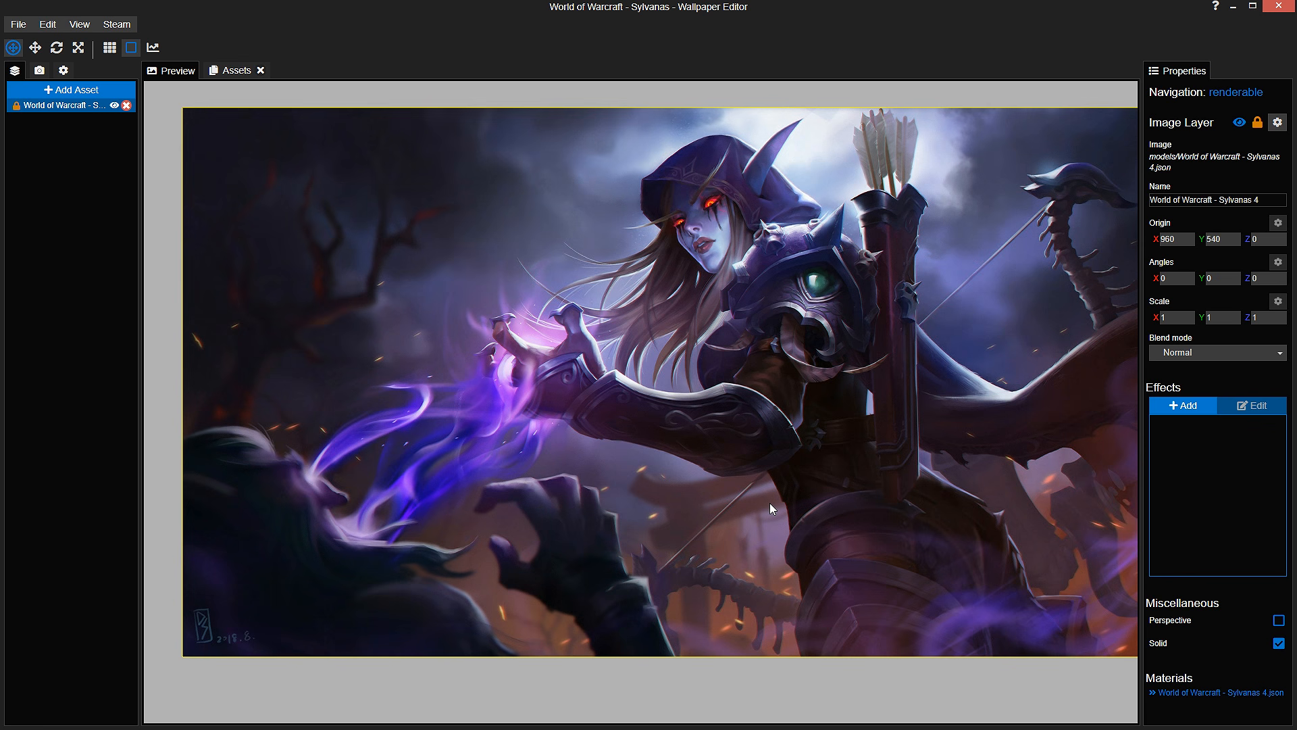
left_click_drag(768, 502, 858, 455)
scroll(447, 521, "up", 3)
left_click_drag(447, 520, 375, 560)
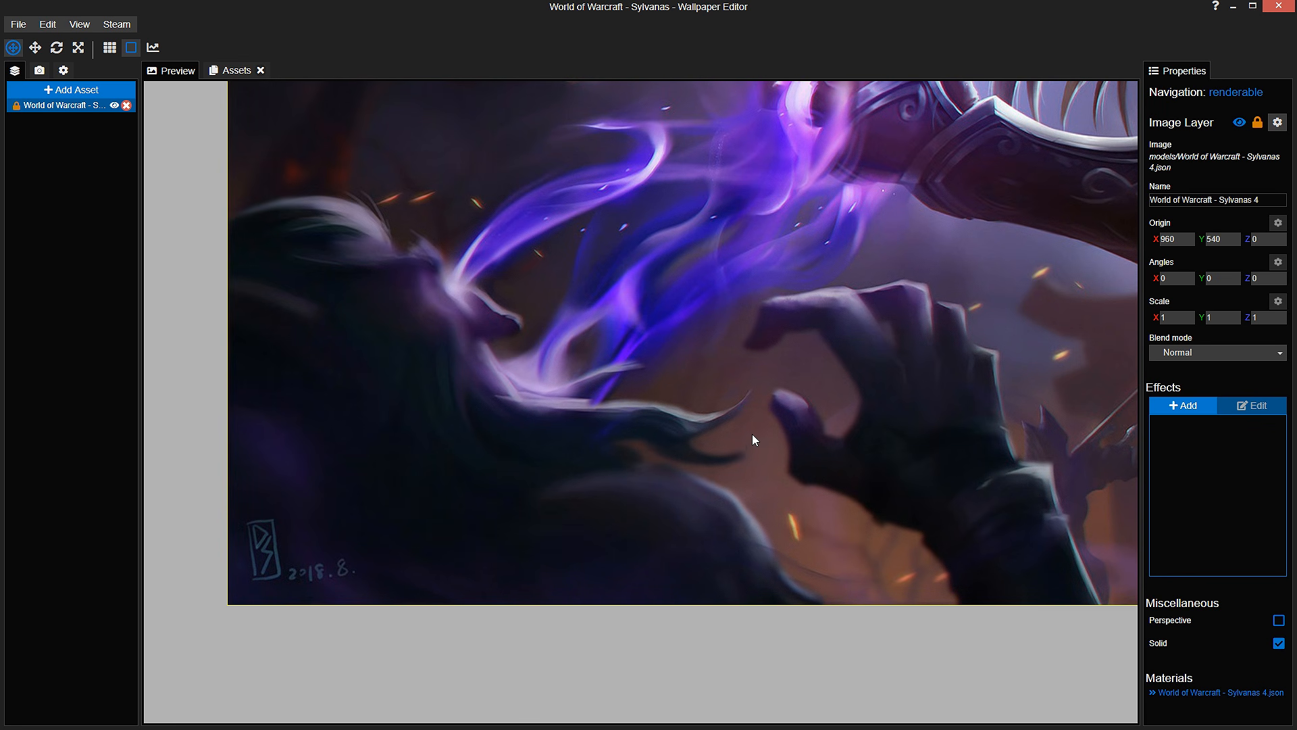
scroll(649, 418, "down", 3)
left_click_drag(649, 419, 281, 522)
scroll(281, 522, "up", 2)
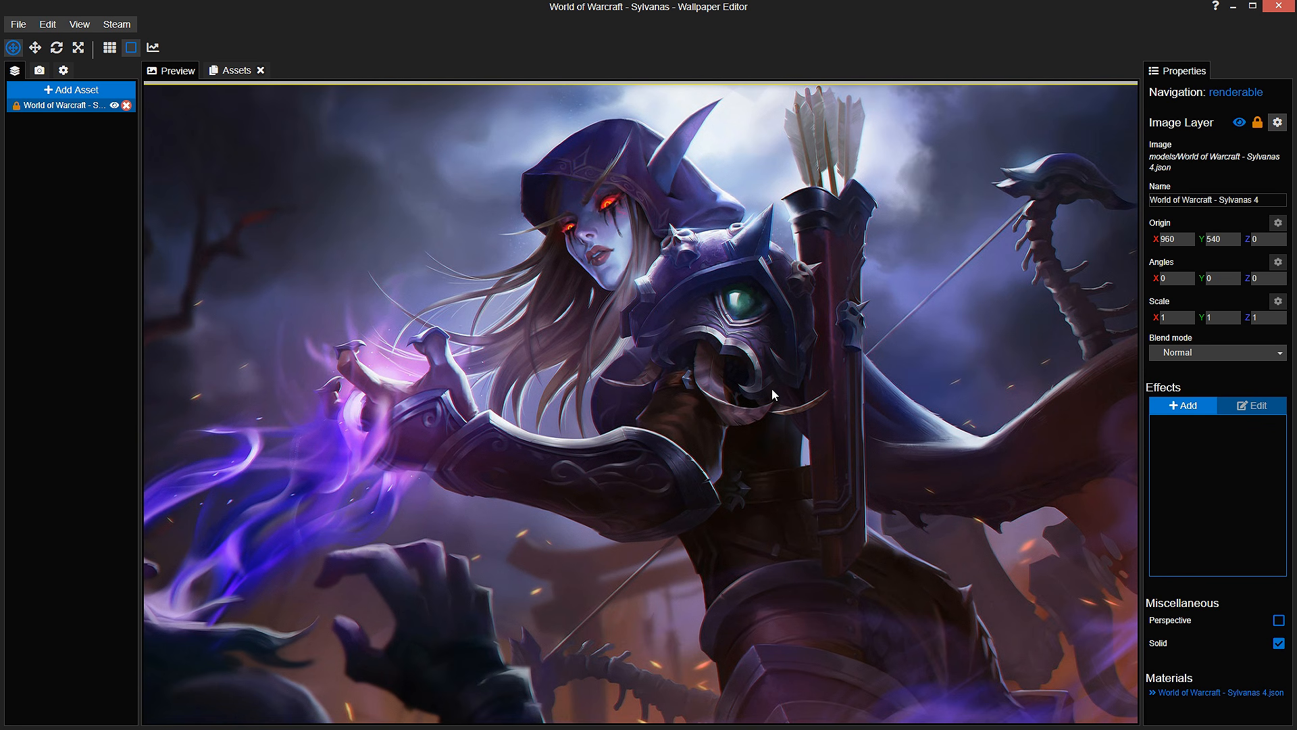
left_click_drag(772, 390, 829, 283)
scroll(829, 283, "down", 1)
left_click_drag(739, 268, 774, 384)
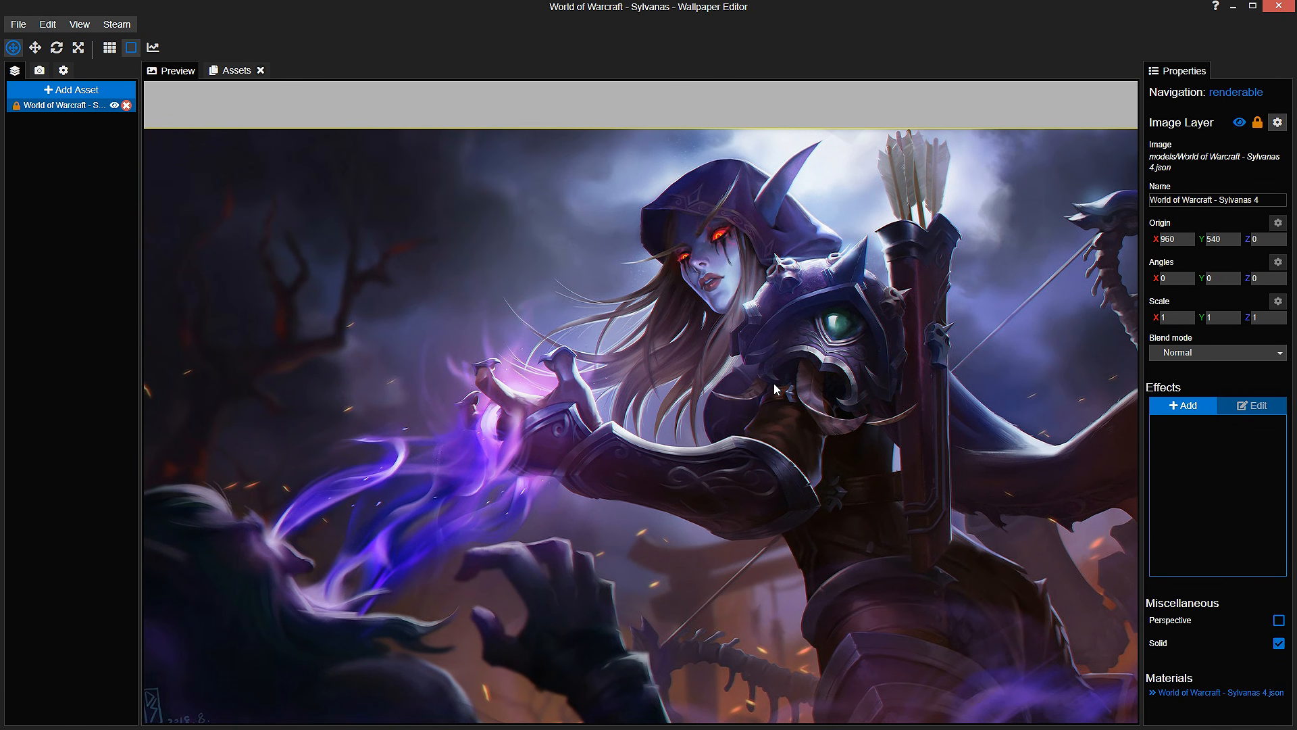
scroll(775, 389, "down", 2)
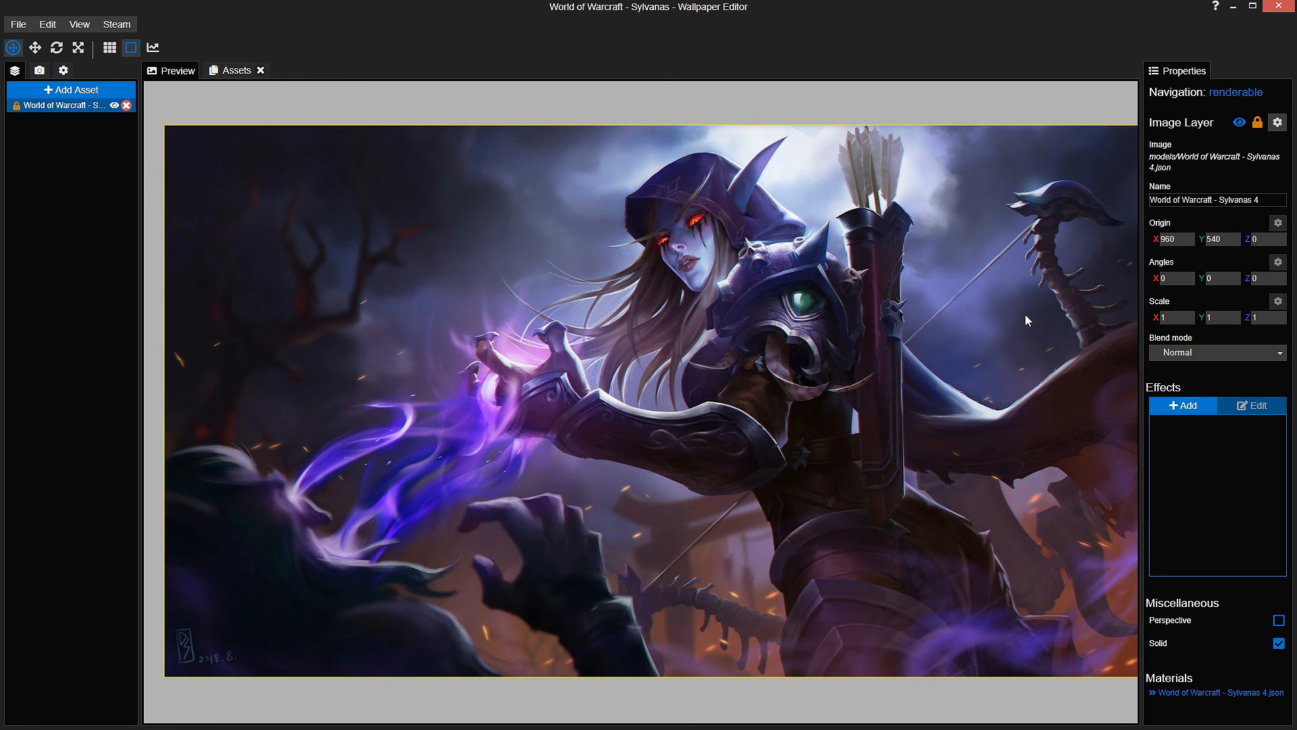
mouse_move(642, 402)
left_mouse_down()
mouse_move(622, 393)
mouse_move(641, 385)
left_mouse_up()
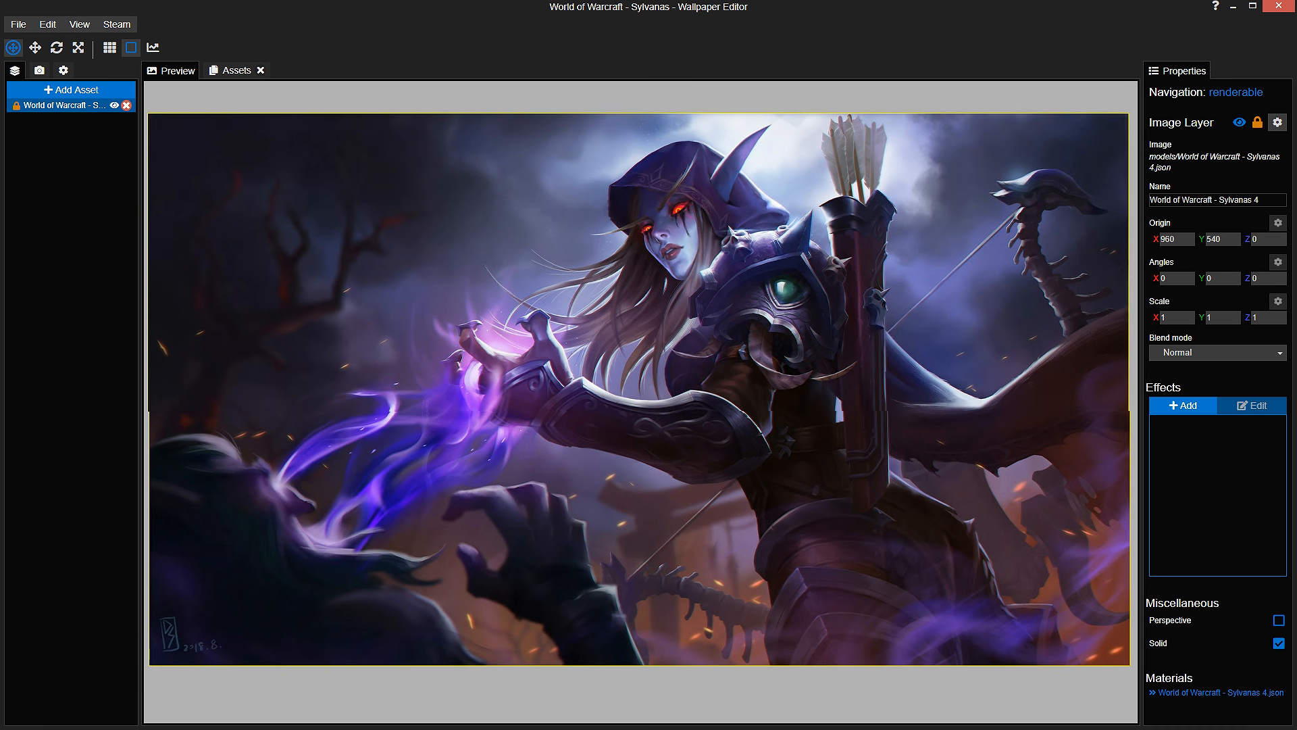
Step: Add a Shake effect to the World of Warcraft - Sylvanas image layer
left_click(1183, 405)
left_click(530, 155)
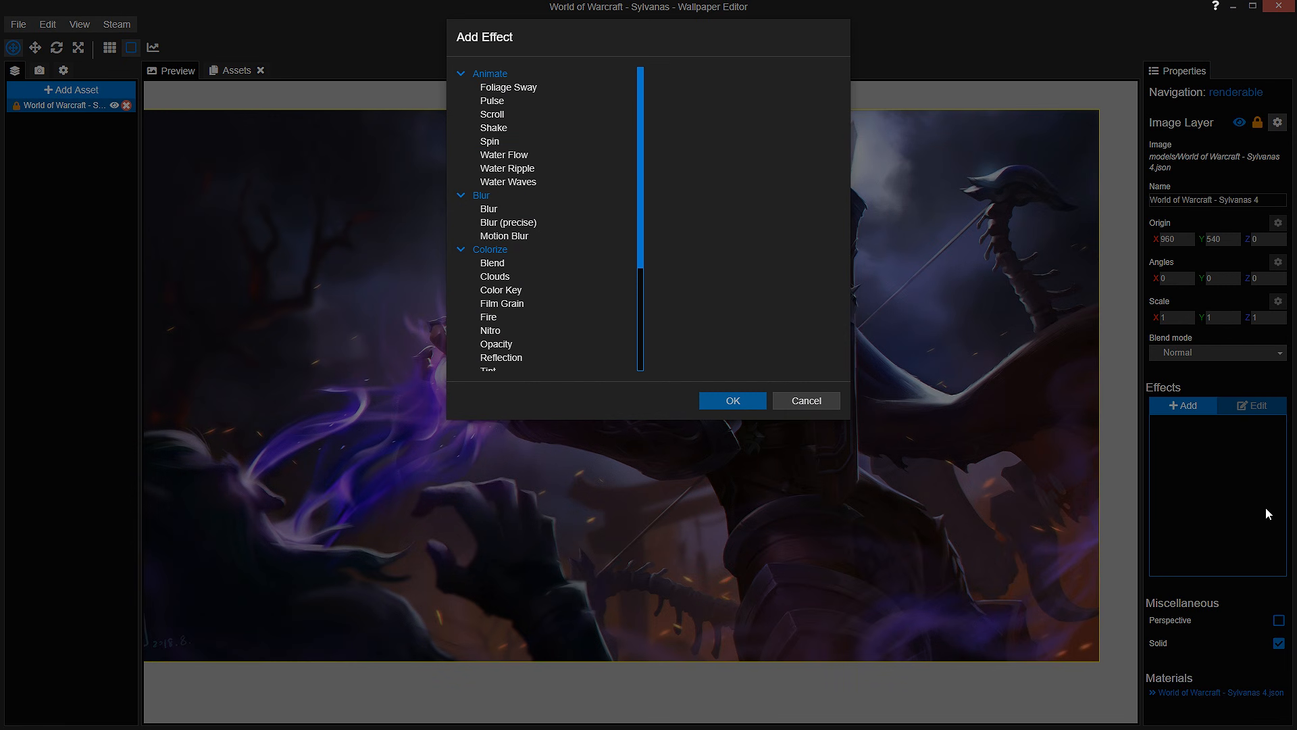
left_click(506, 128)
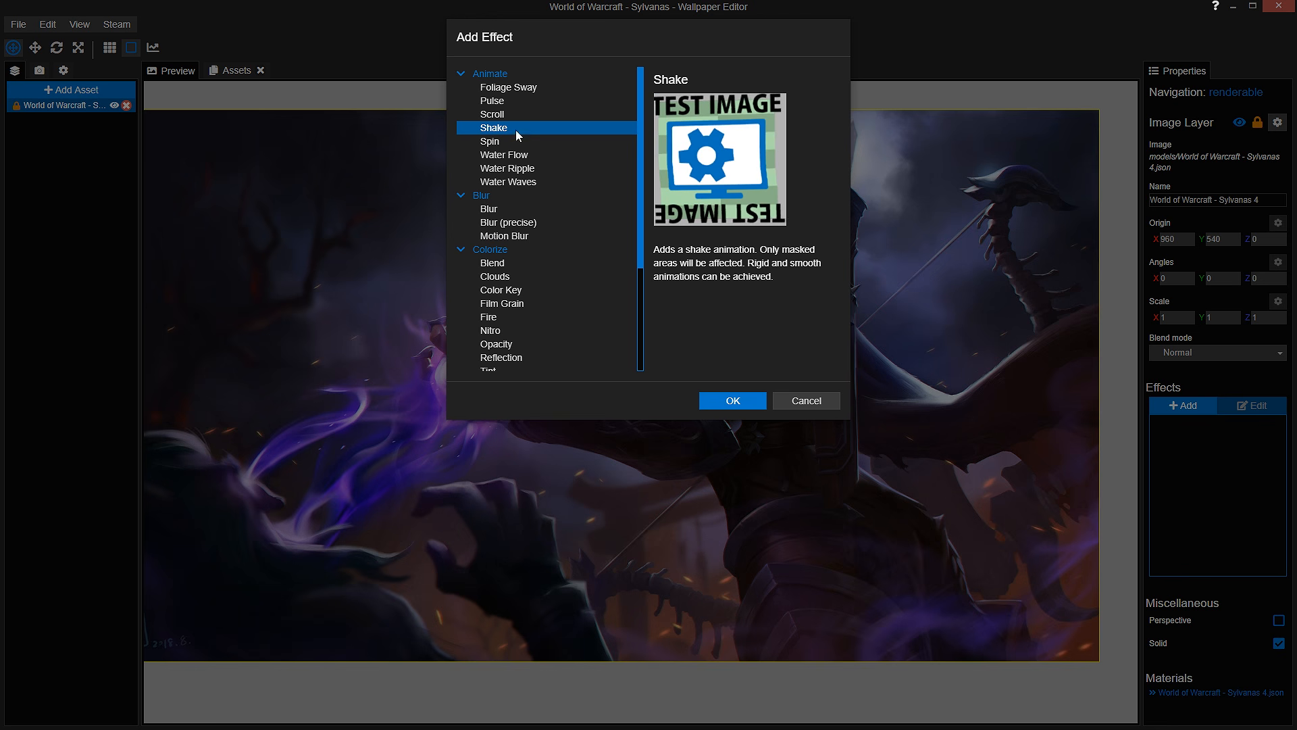
left_click(756, 401)
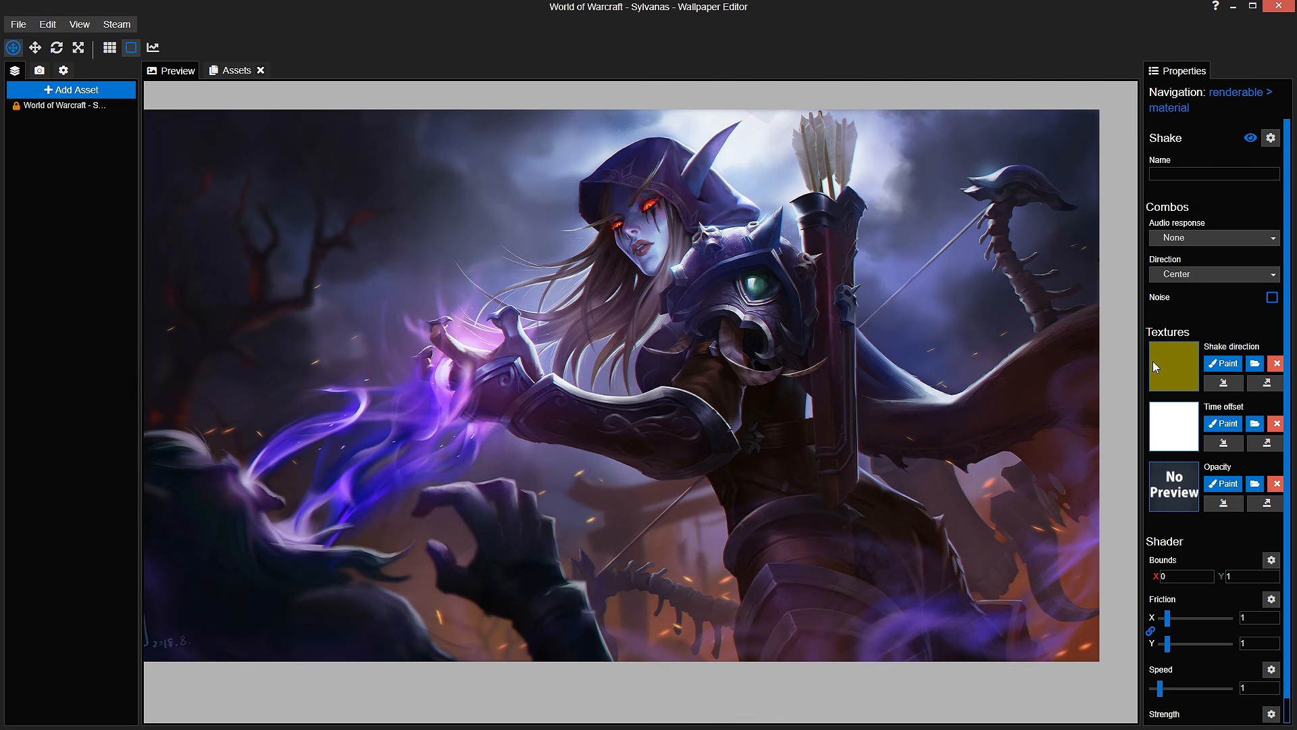
Step: Display the Shake effect's Opacity mask for painting, save the project and accept the mask unpainted
scroll(1260, 532, "down", 1)
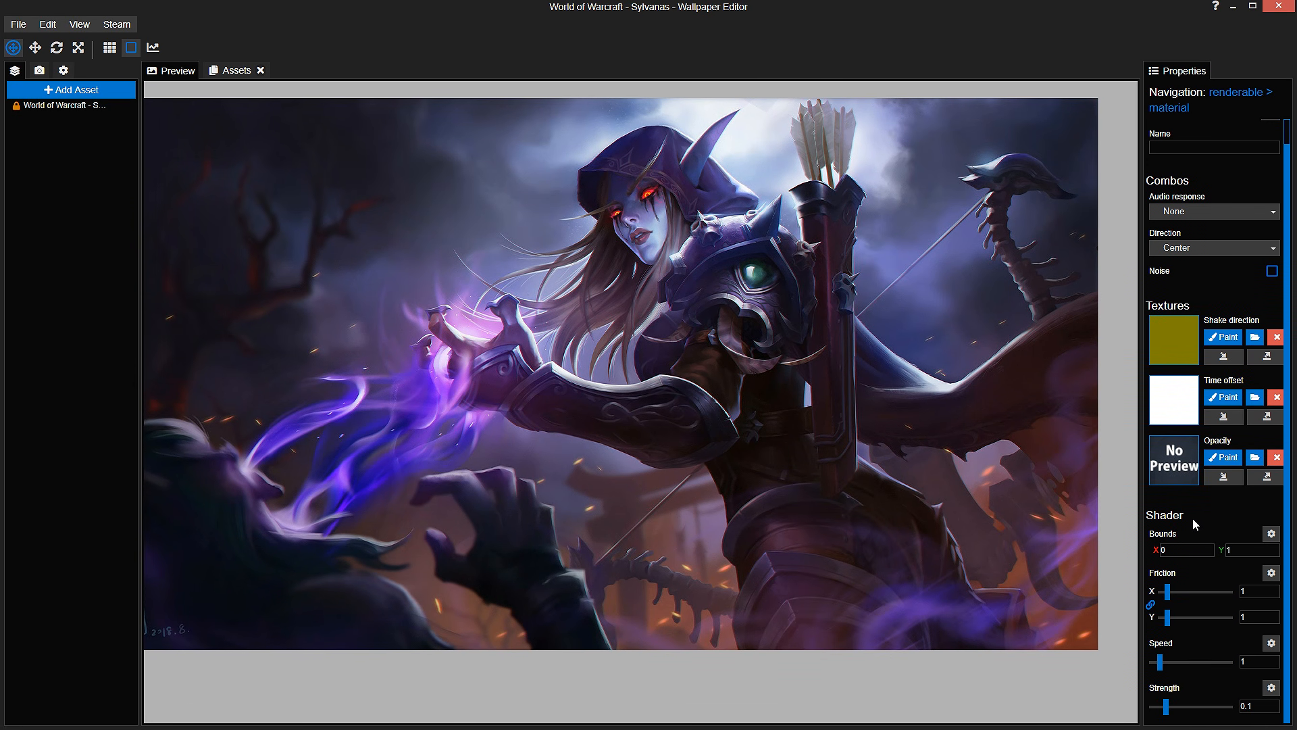
left_click(1225, 458)
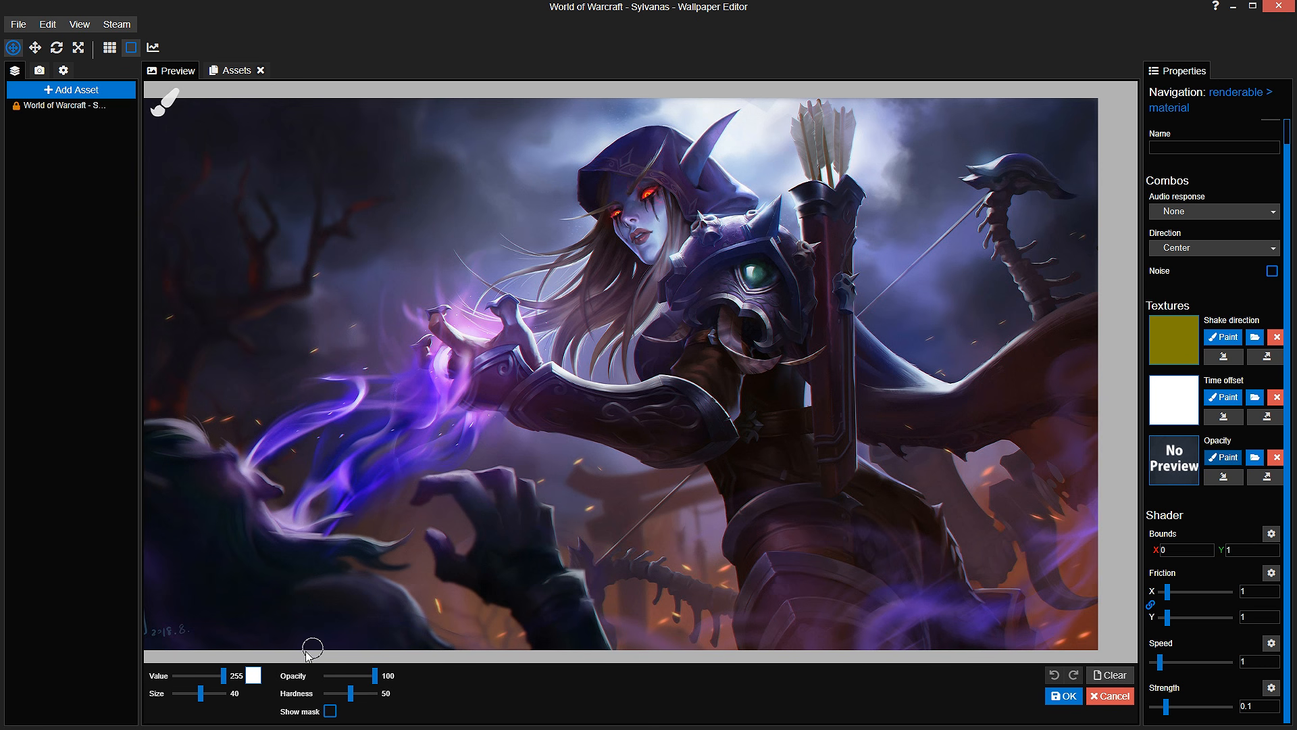
left_click(330, 711)
left_click(330, 711)
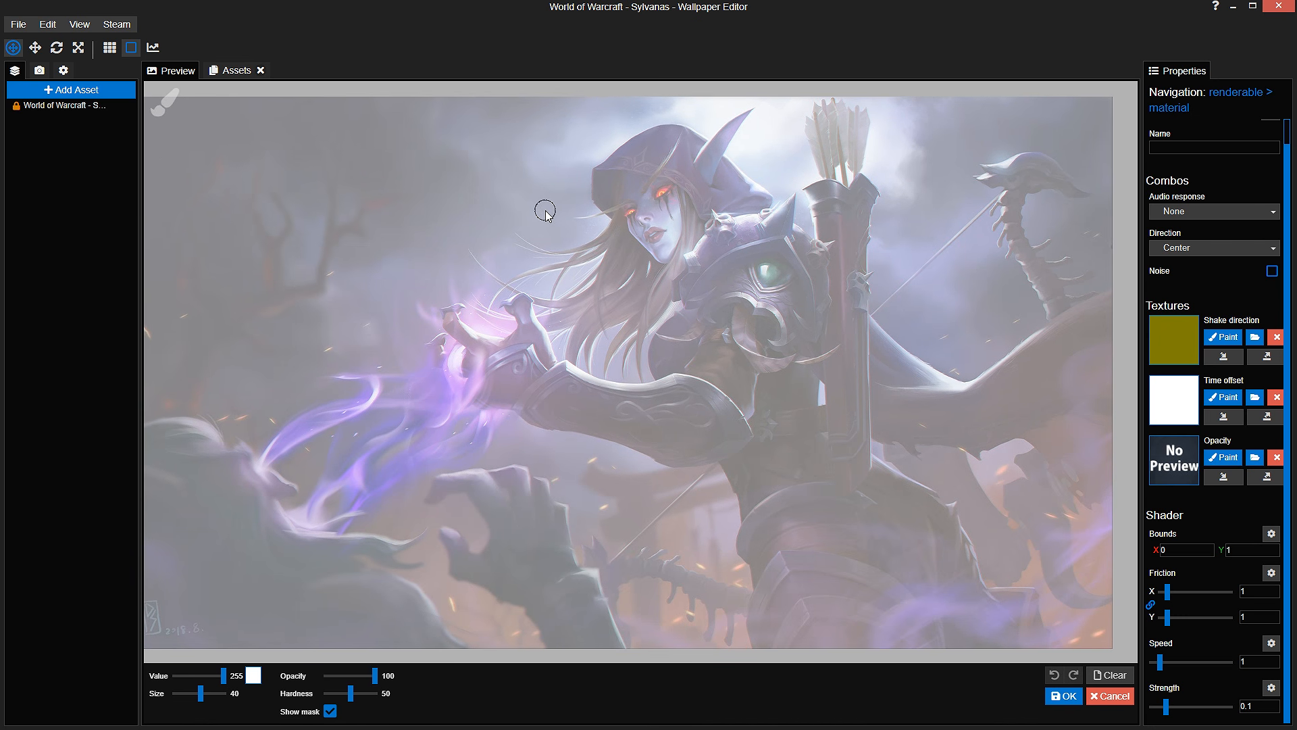
scroll(554, 233, "down", 2)
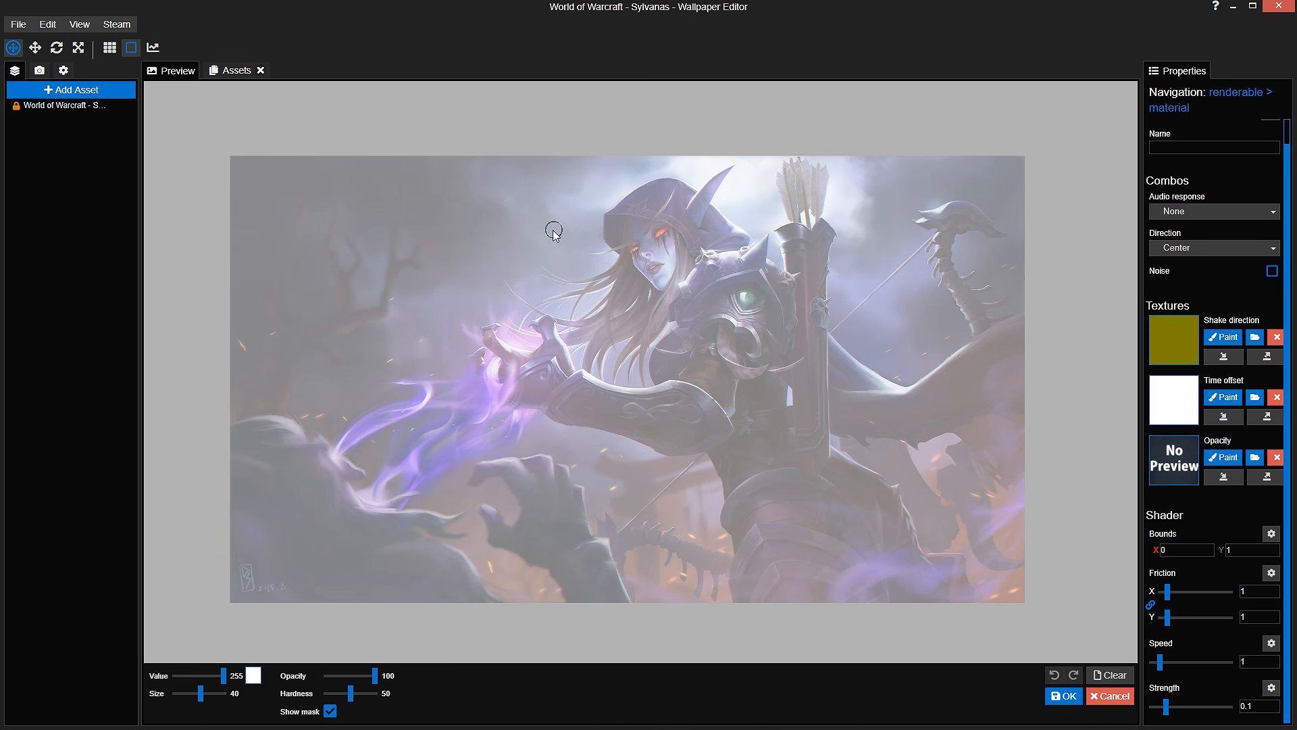
key("ctrl+s")
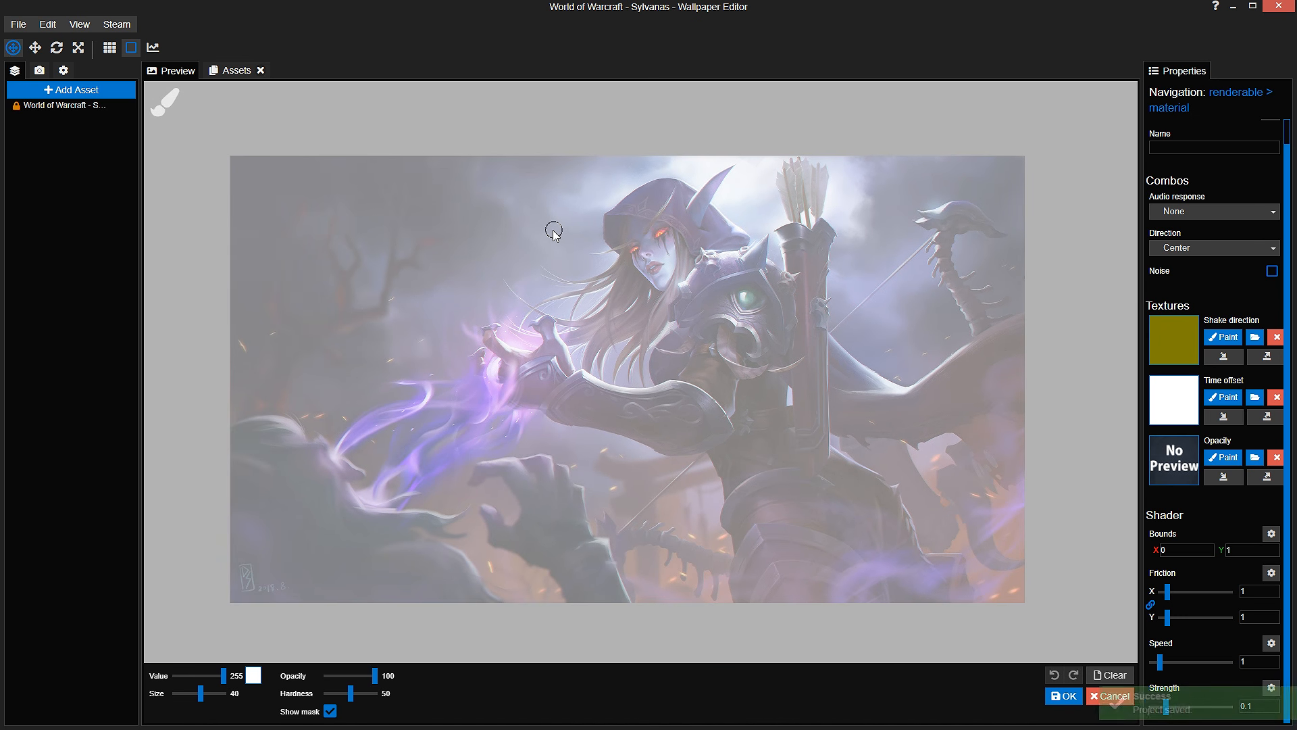
left_click(1060, 702)
Step: Try painting the Shake direction over the area from the dark tree to the outstretched arm with brush size 681
left_click(1223, 337)
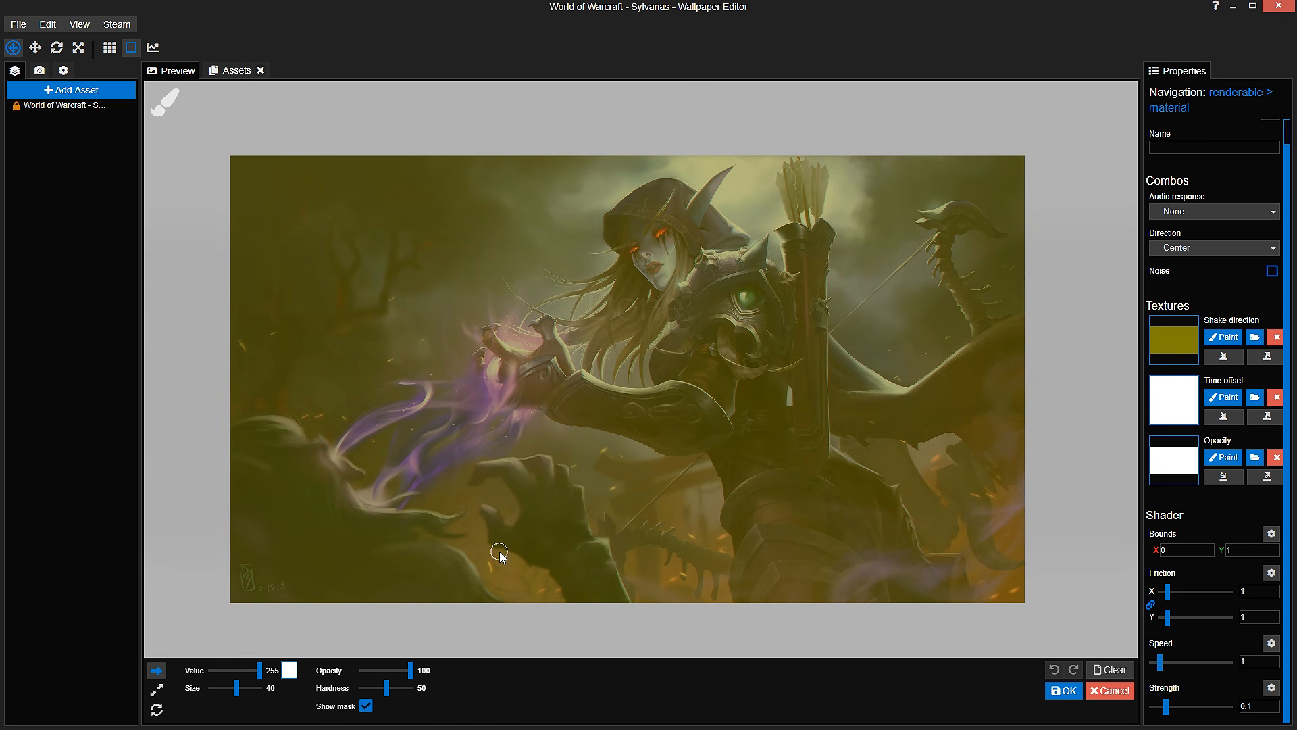
left_click_drag(237, 689, 248, 692)
scroll(527, 451, "down", 1)
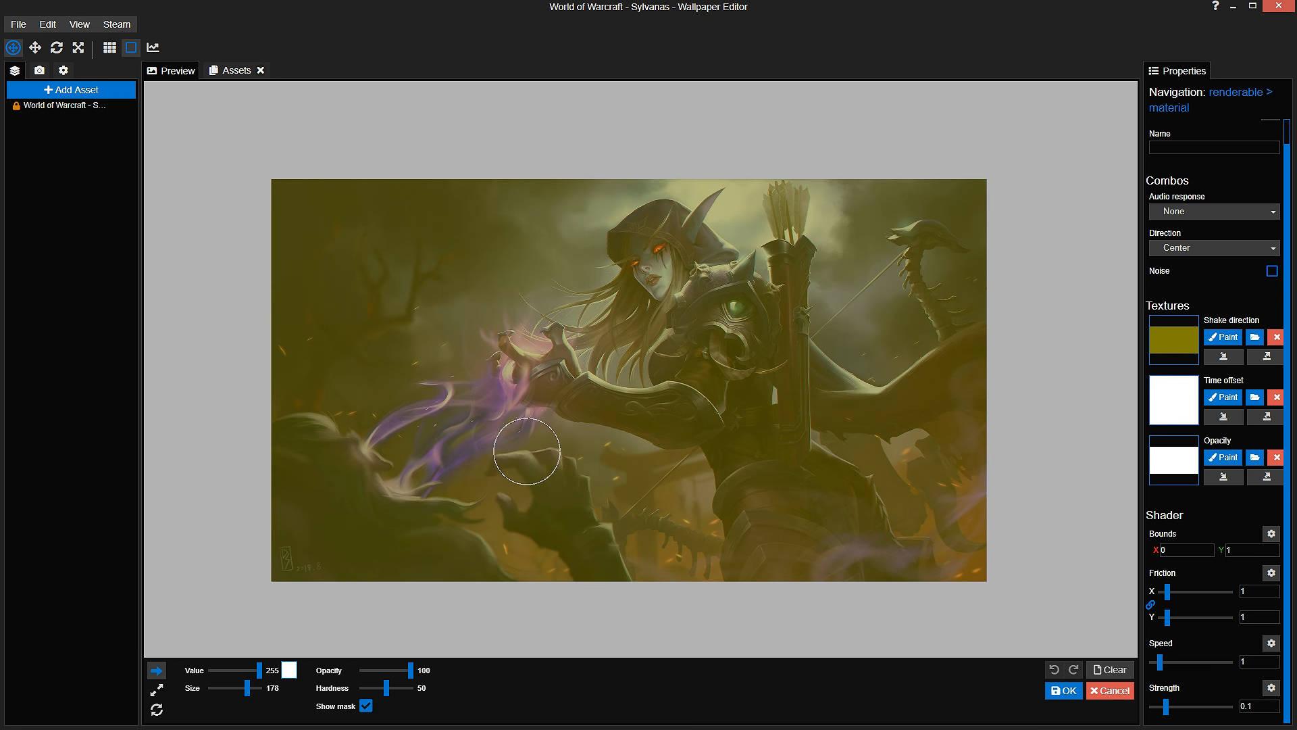
left_click_drag(527, 451, 532, 439)
scroll(422, 485, "down", 2)
left_click_drag(248, 688, 257, 689)
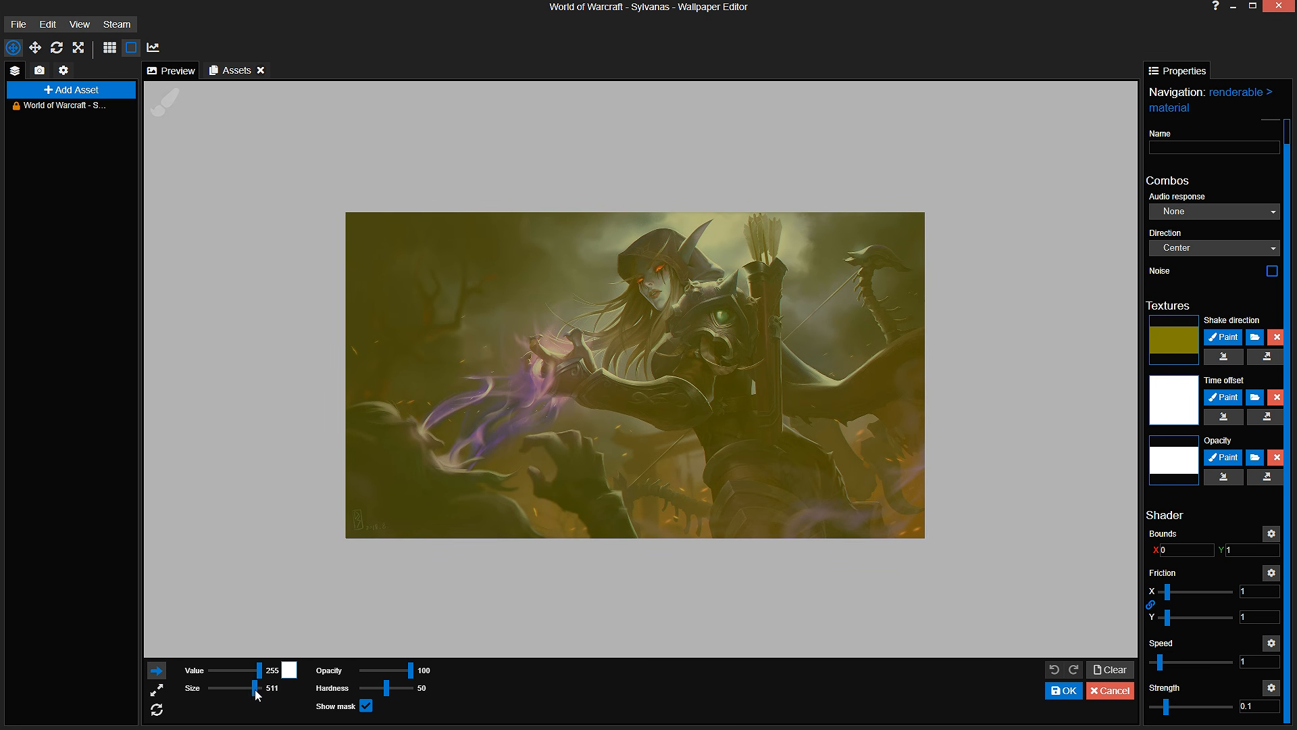
mouse_move(408, 594)
left_mouse_down()
mouse_move(439, 306)
mouse_move(533, 382)
mouse_move(586, 385)
mouse_move(584, 338)
left_mouse_up()
scroll(571, 409, "up", 5)
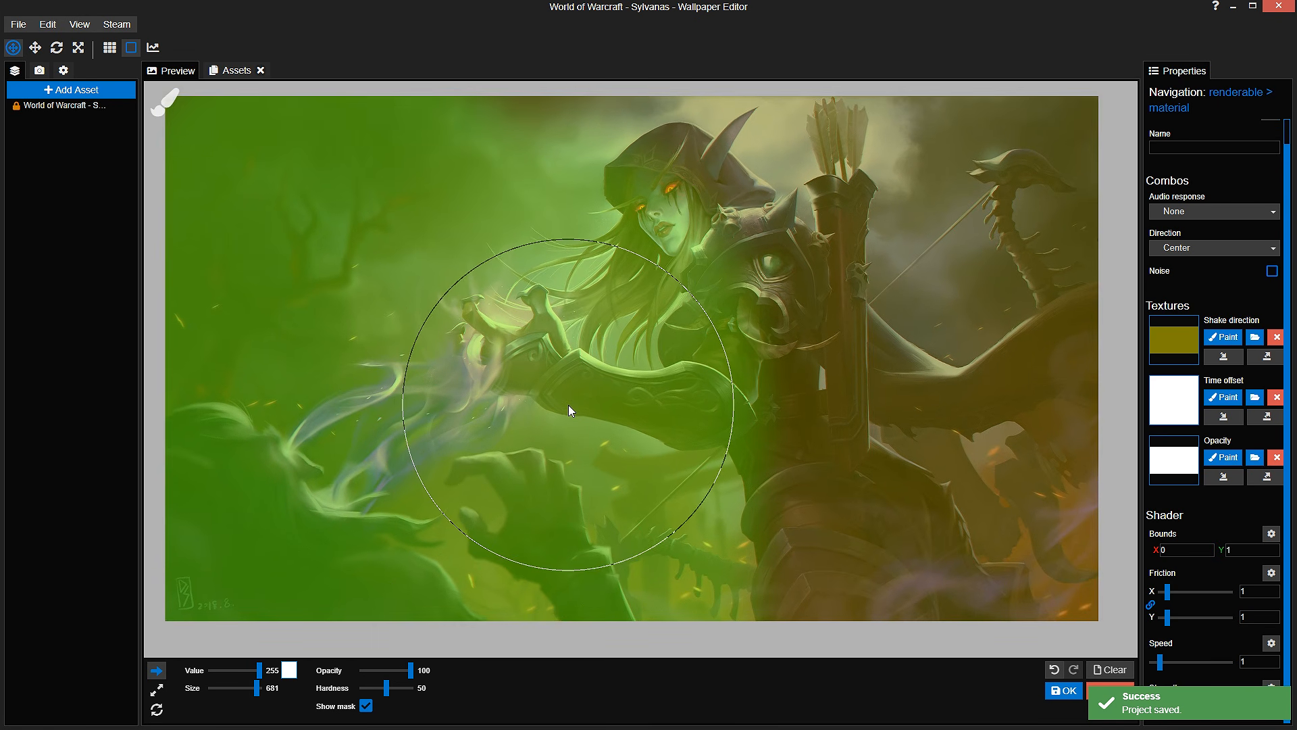
left_click_drag(570, 412, 629, 372)
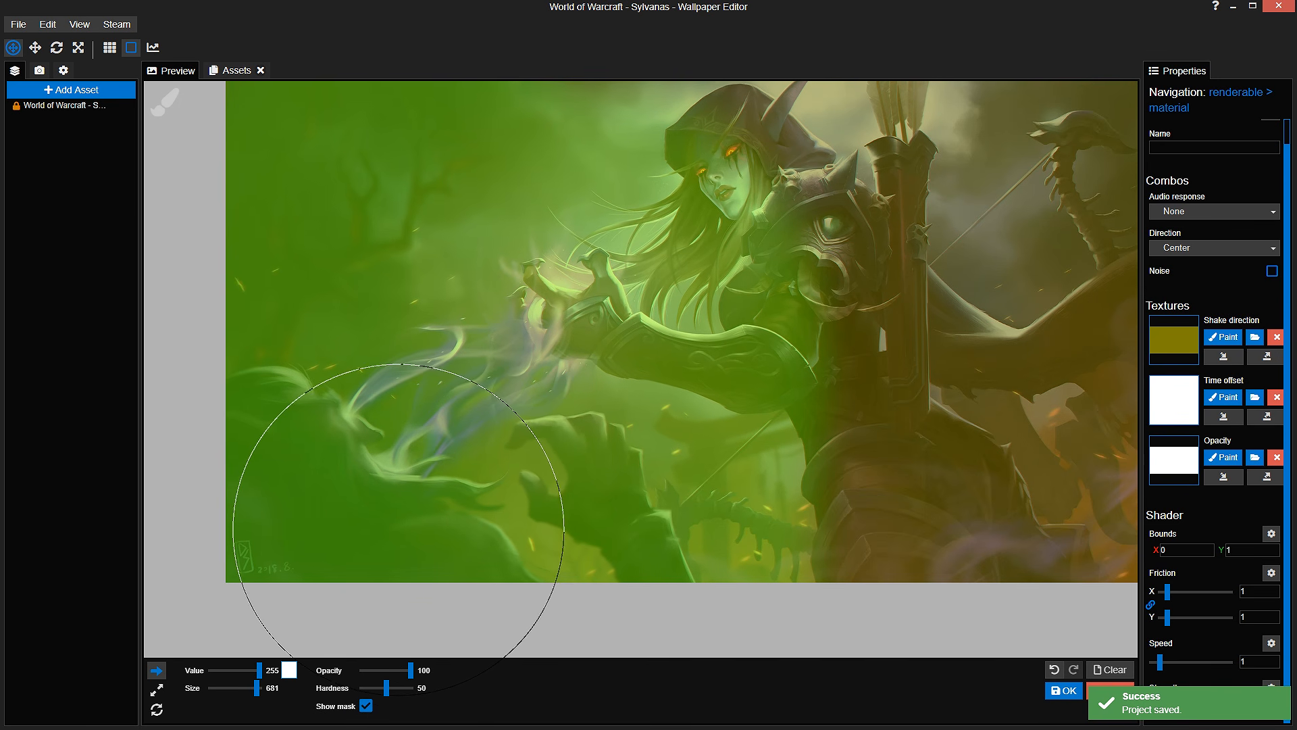
Step: Compare the artwork with the Shake direction mask shown and hidden, and discard the direction painting
left_click(366, 706)
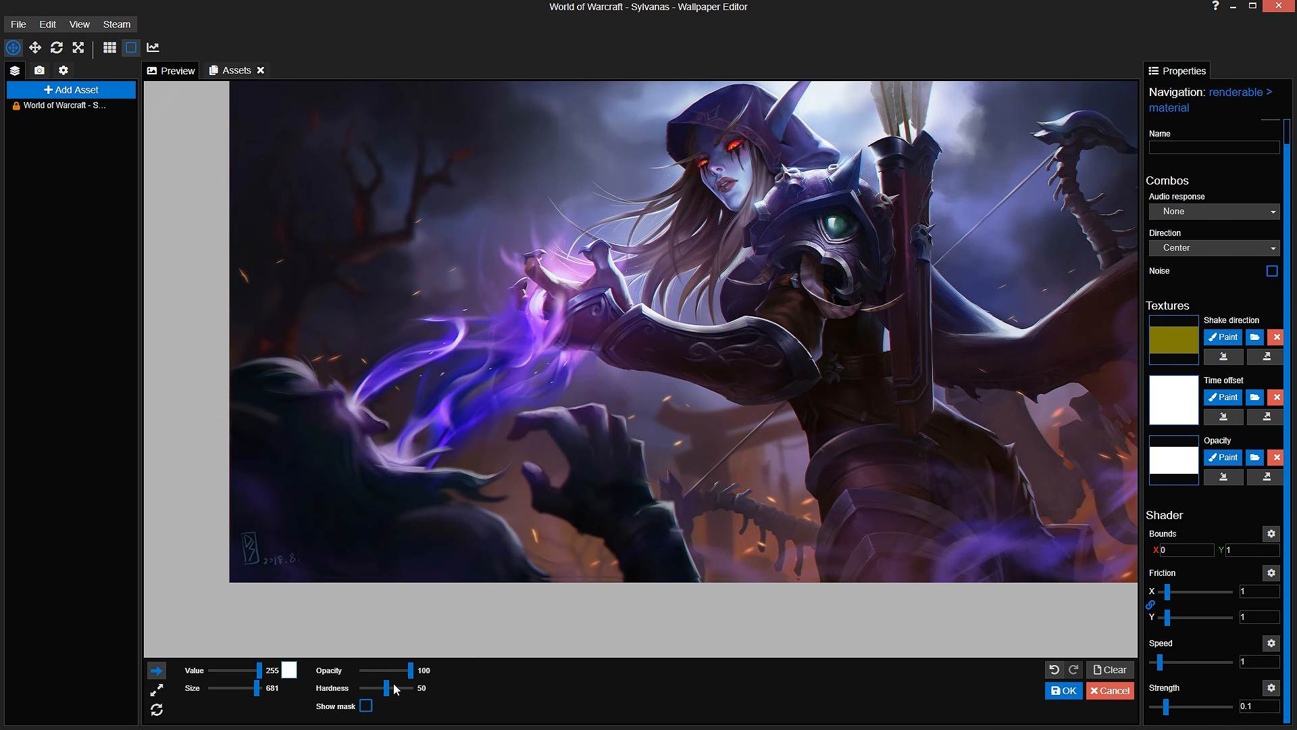
left_click(366, 705)
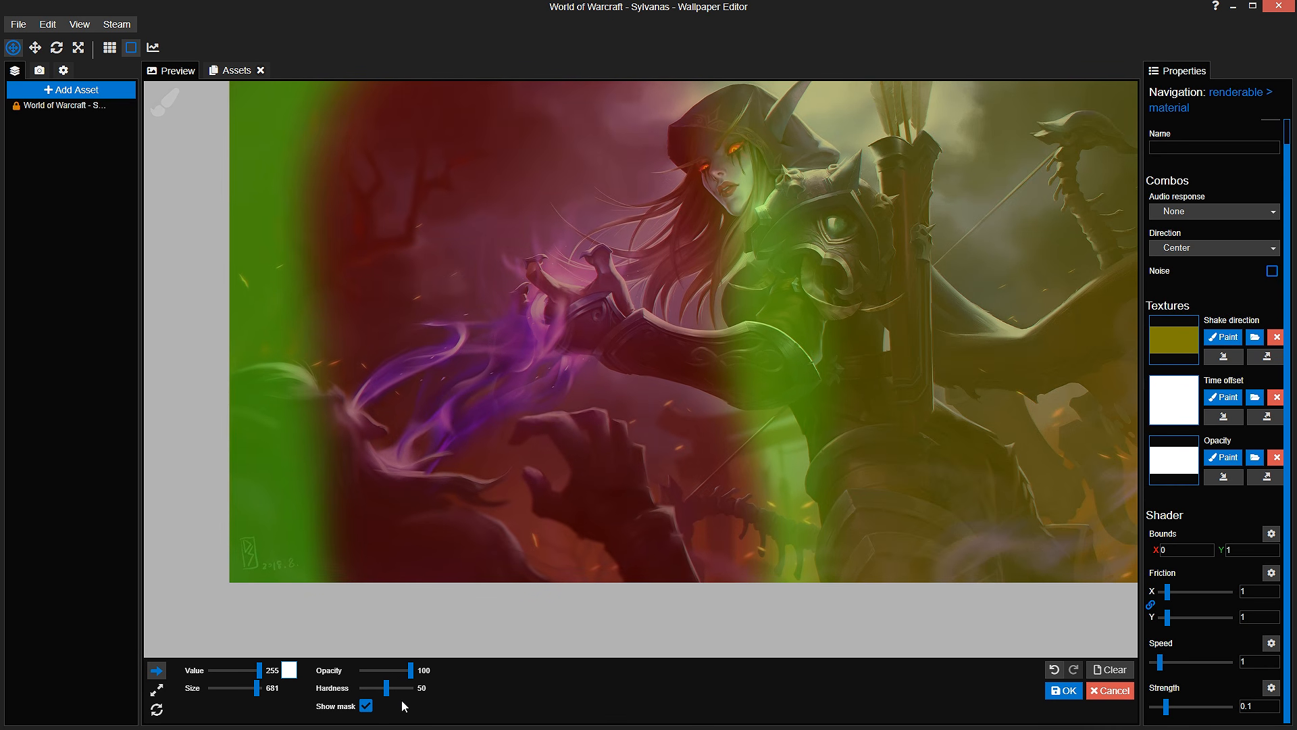
left_click(366, 706)
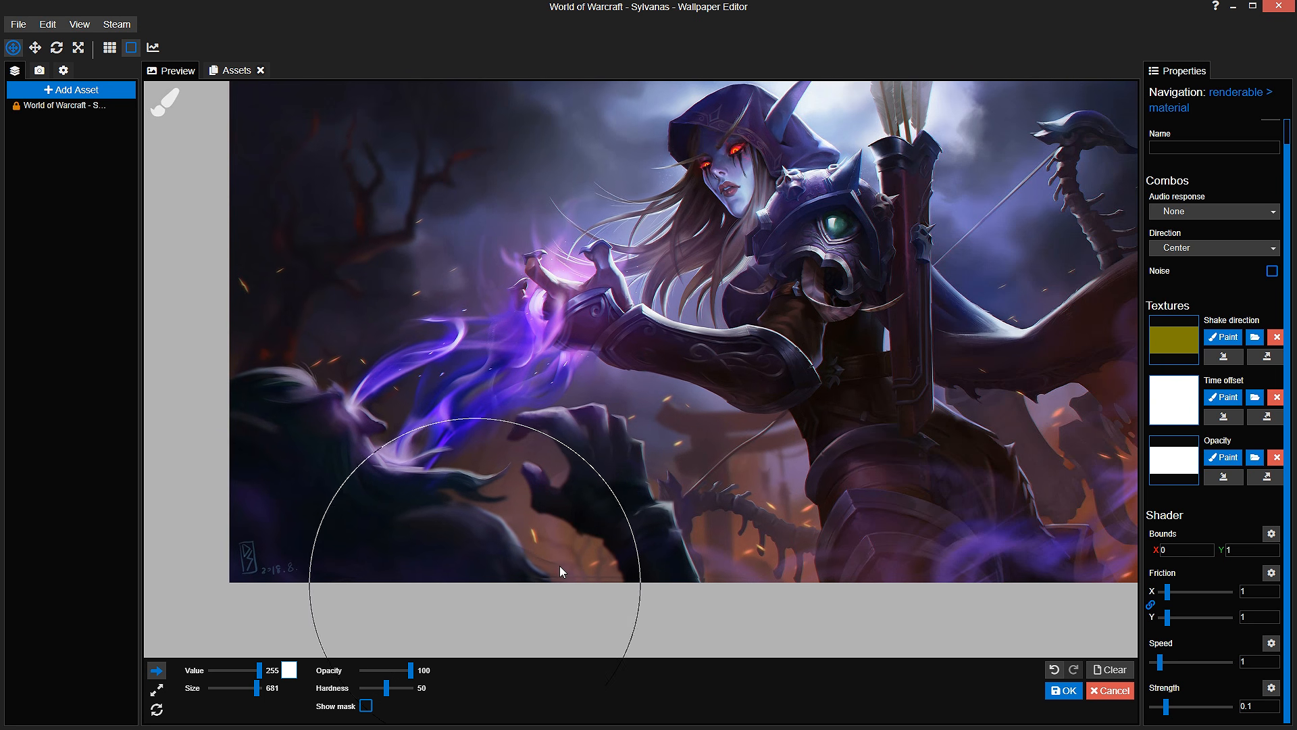
scroll(493, 494, "up", 4)
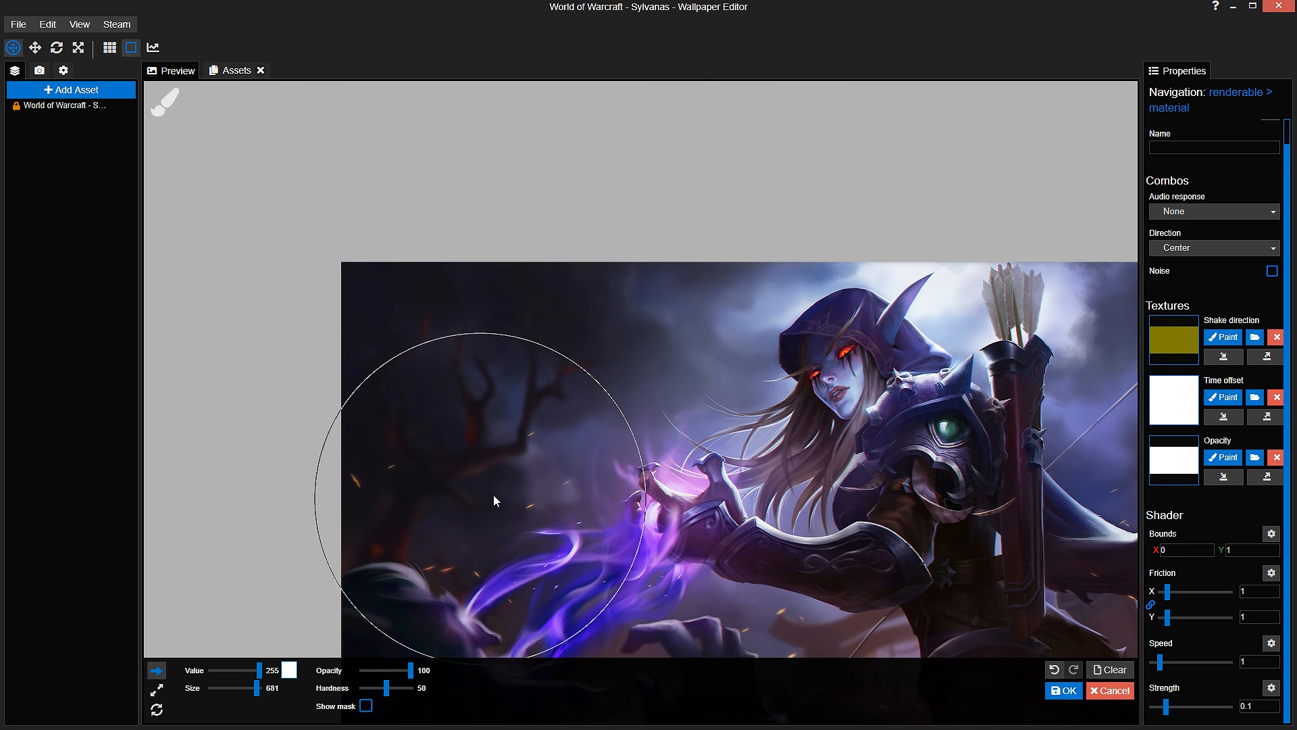
left_click_drag(504, 416, 508, 150)
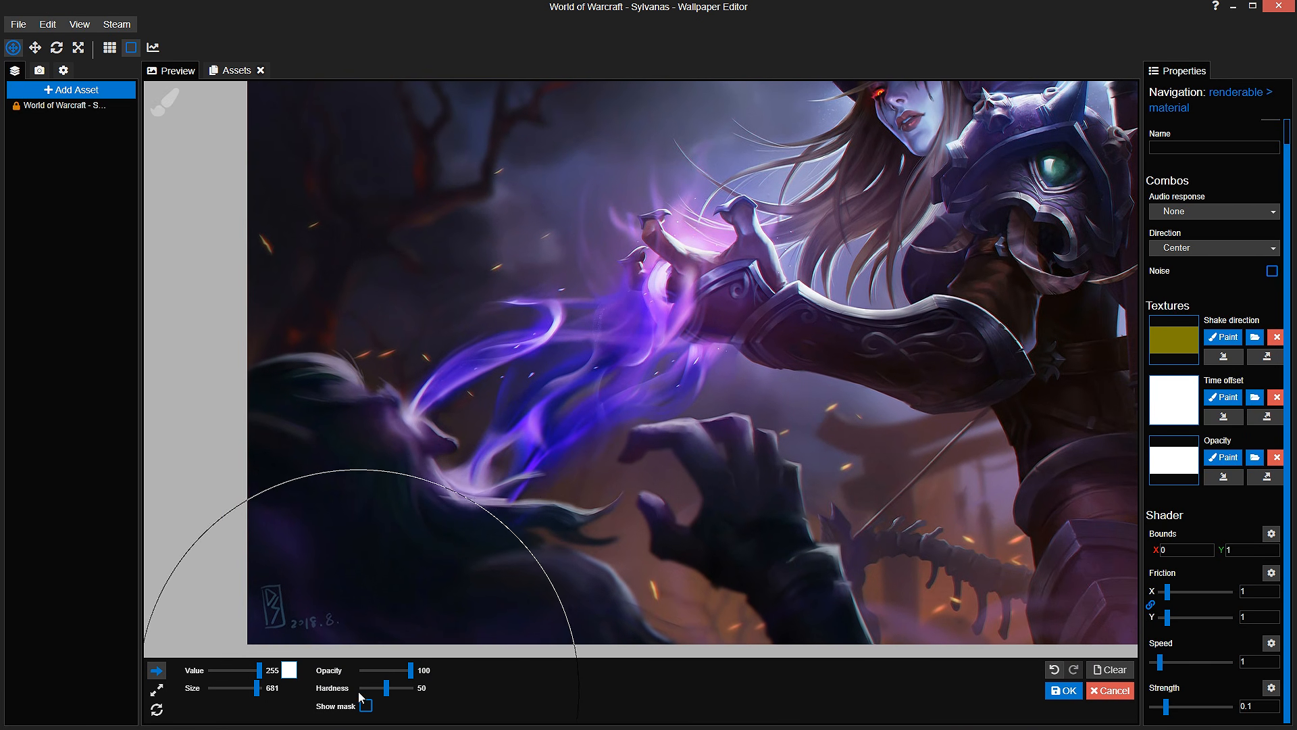
left_click_drag(426, 533, 517, 692)
left_click_drag(482, 466, 479, 381)
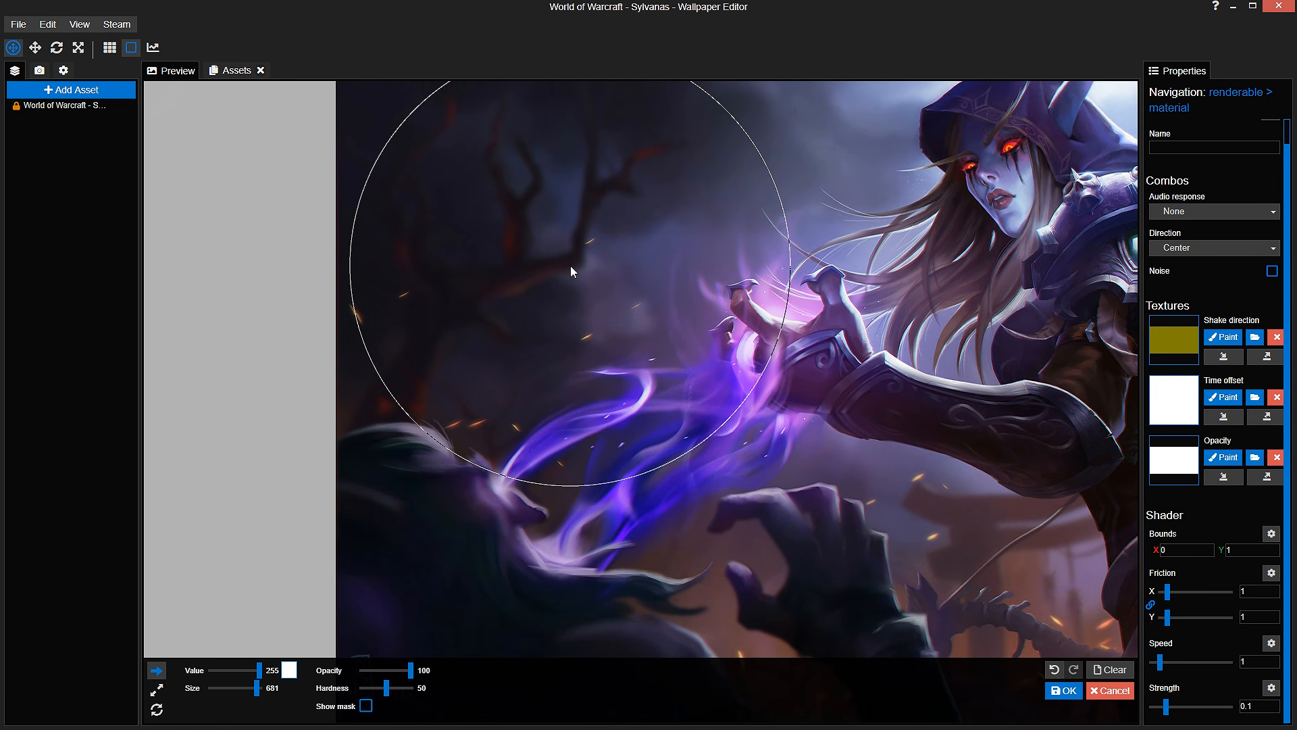
left_click(1124, 691)
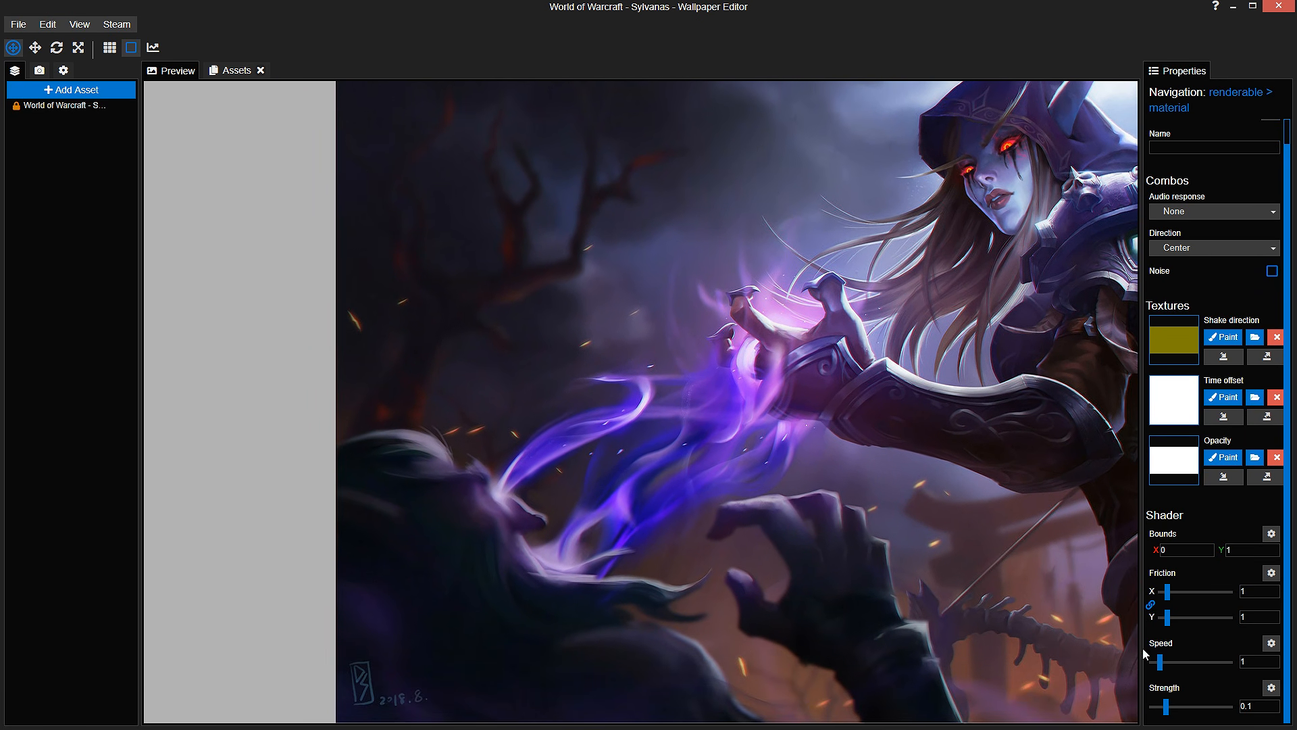
Step: Show the Opacity mask, set the brush value to 0, clear the mask to black and save the project
left_click(1223, 457)
left_click_drag(872, 428, 798, 386)
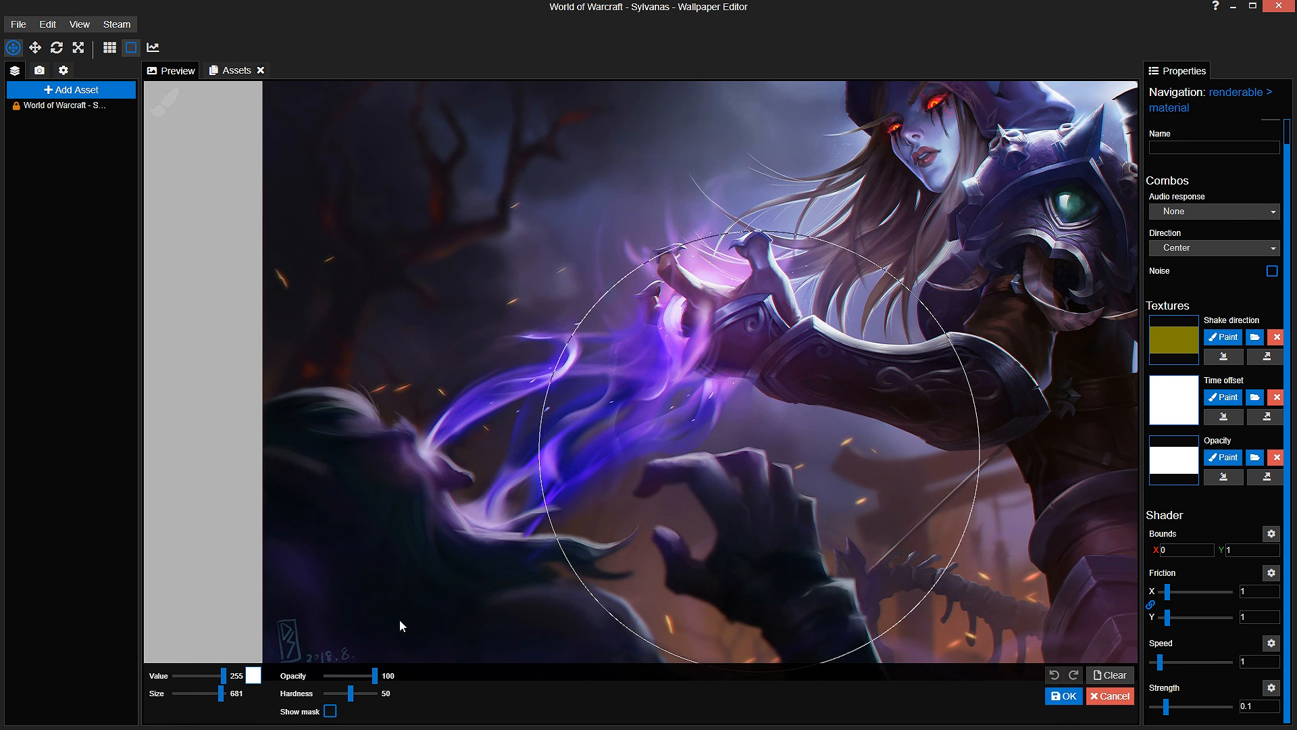
left_click(330, 711)
left_click_drag(662, 358, 601, 481)
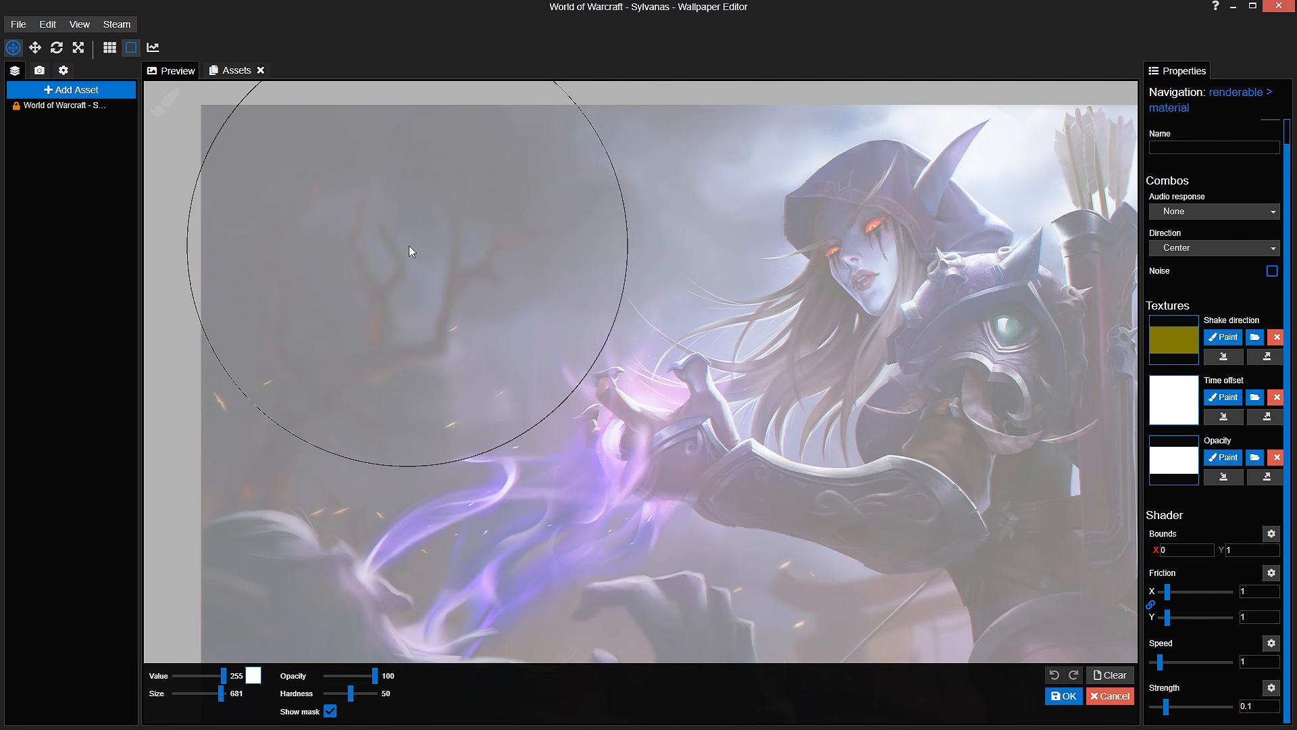
scroll(503, 371, "down", 4)
left_click_drag(510, 378, 488, 309)
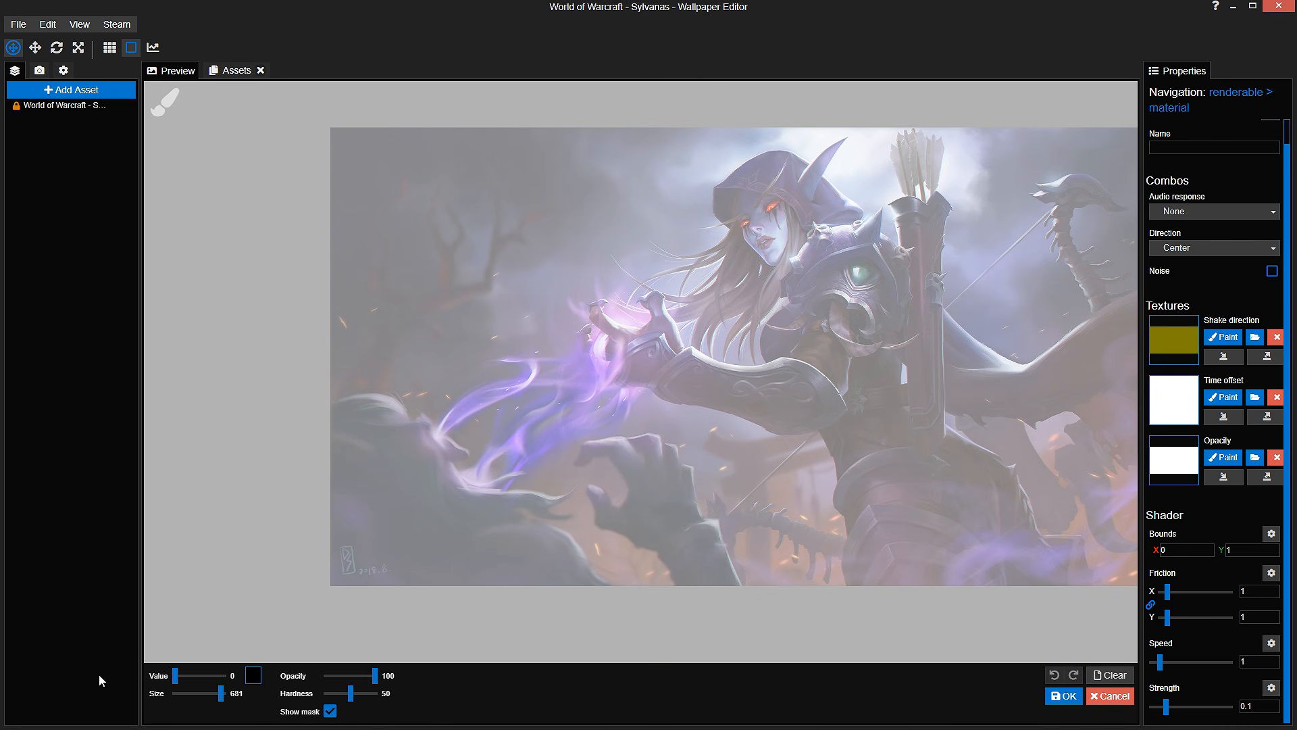
left_click(1112, 675)
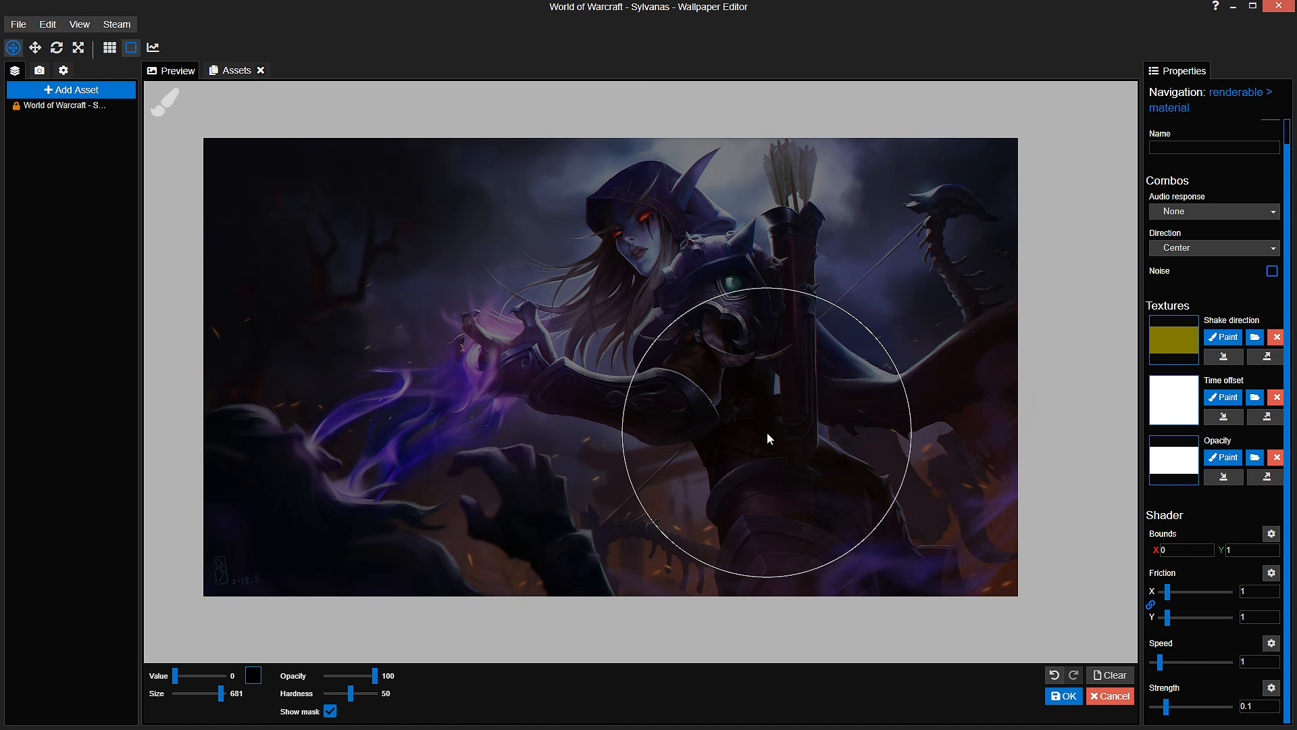
key("ctrl+s")
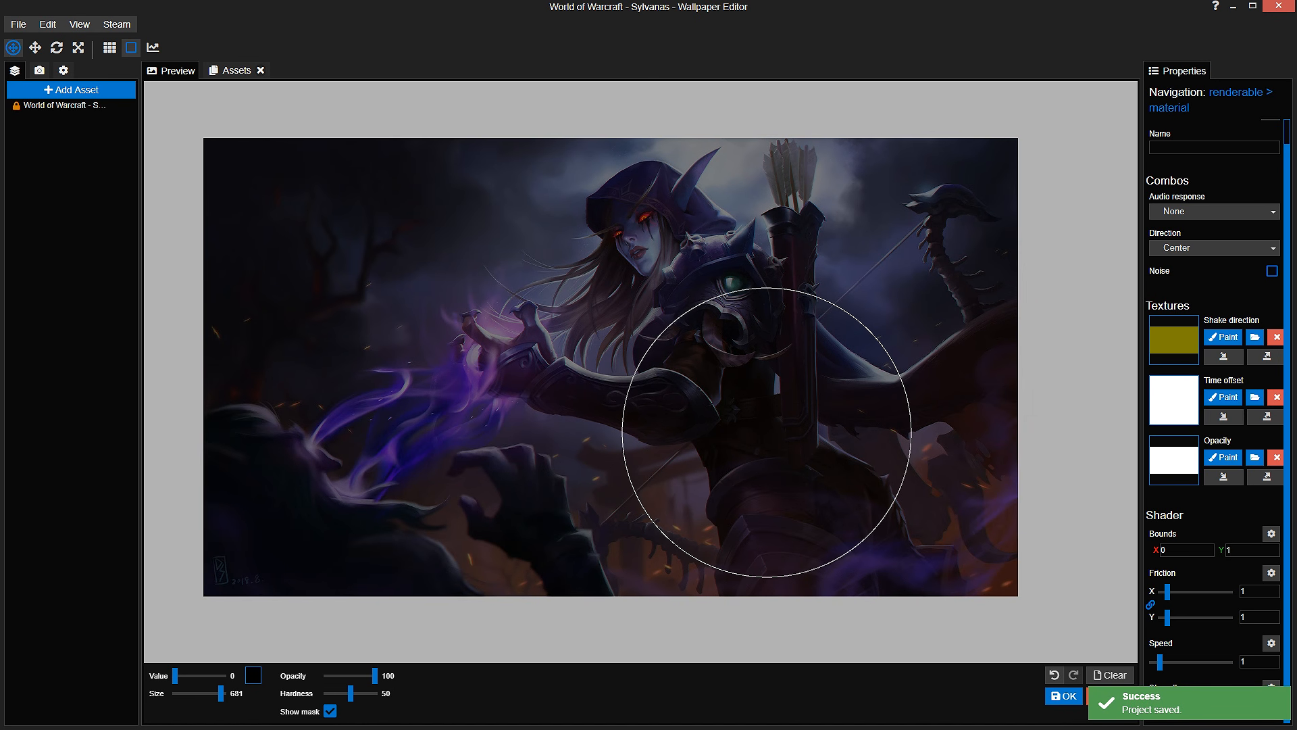
Step: Set the brush value to 255 and size to 121, and start painting the Opacity mask white over the face
scroll(804, 400, "up", 2)
mouse_move(220, 693)
left_mouse_down()
mouse_move(208, 693)
mouse_move(224, 676)
mouse_move(216, 692)
left_mouse_up()
scroll(434, 482, "up", 3)
mouse_move(766, 323)
left_mouse_down()
mouse_move(527, 473)
mouse_move(372, 503)
left_mouse_up()
scroll(528, 472, "down", 1)
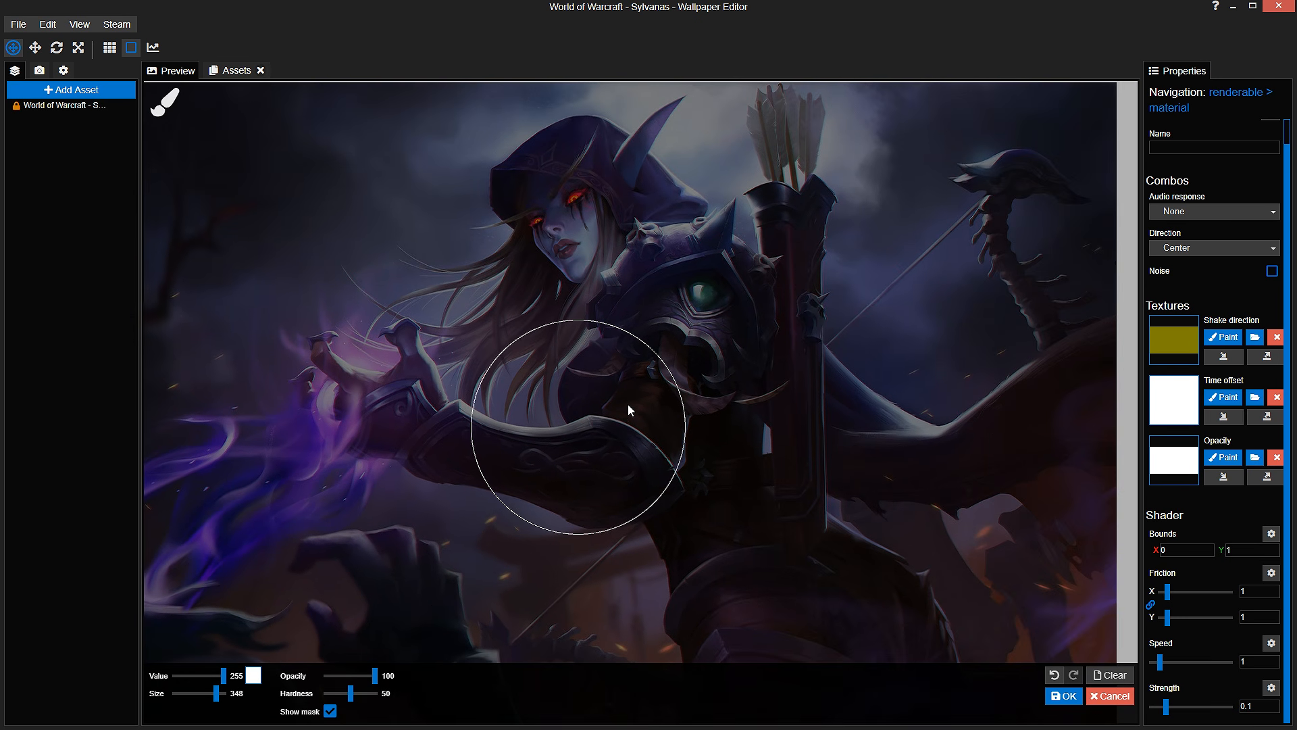
scroll(627, 410, "down", 2)
scroll(627, 413, "up", 3)
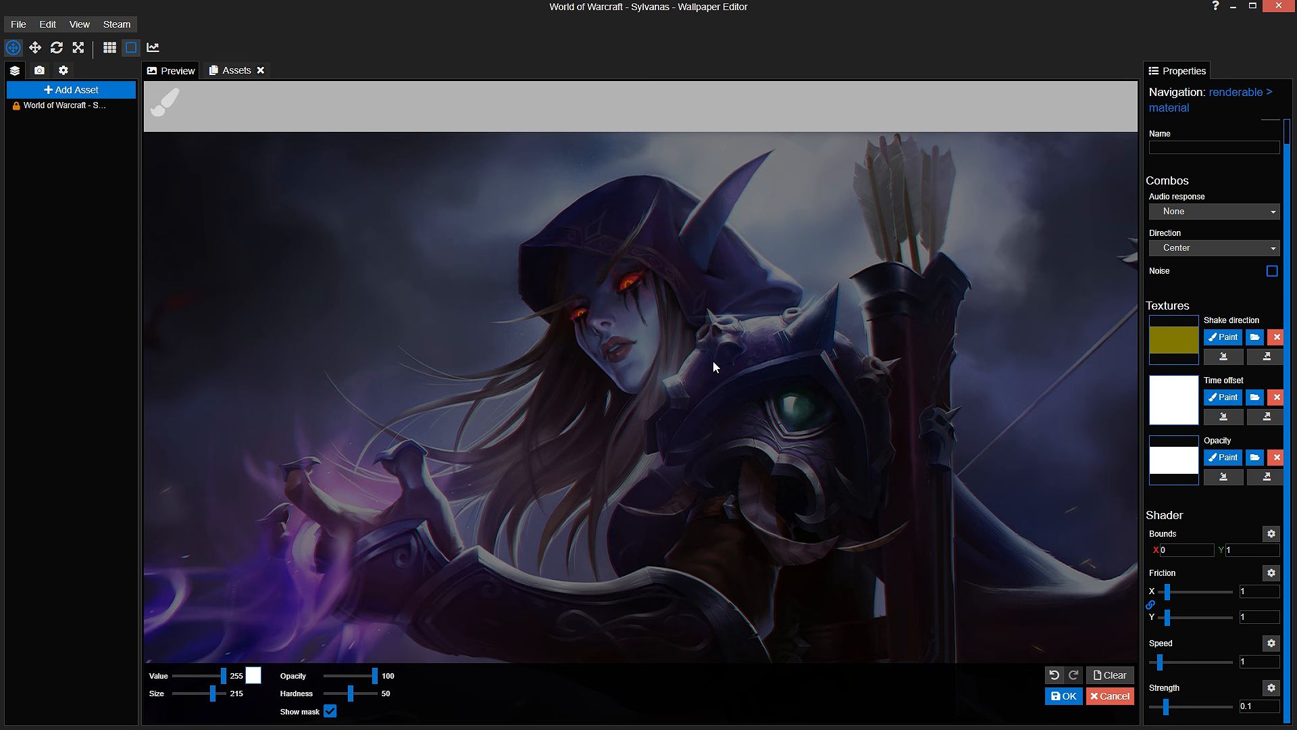
scroll(609, 360, "up", 2)
left_click_drag(639, 449, 643, 389)
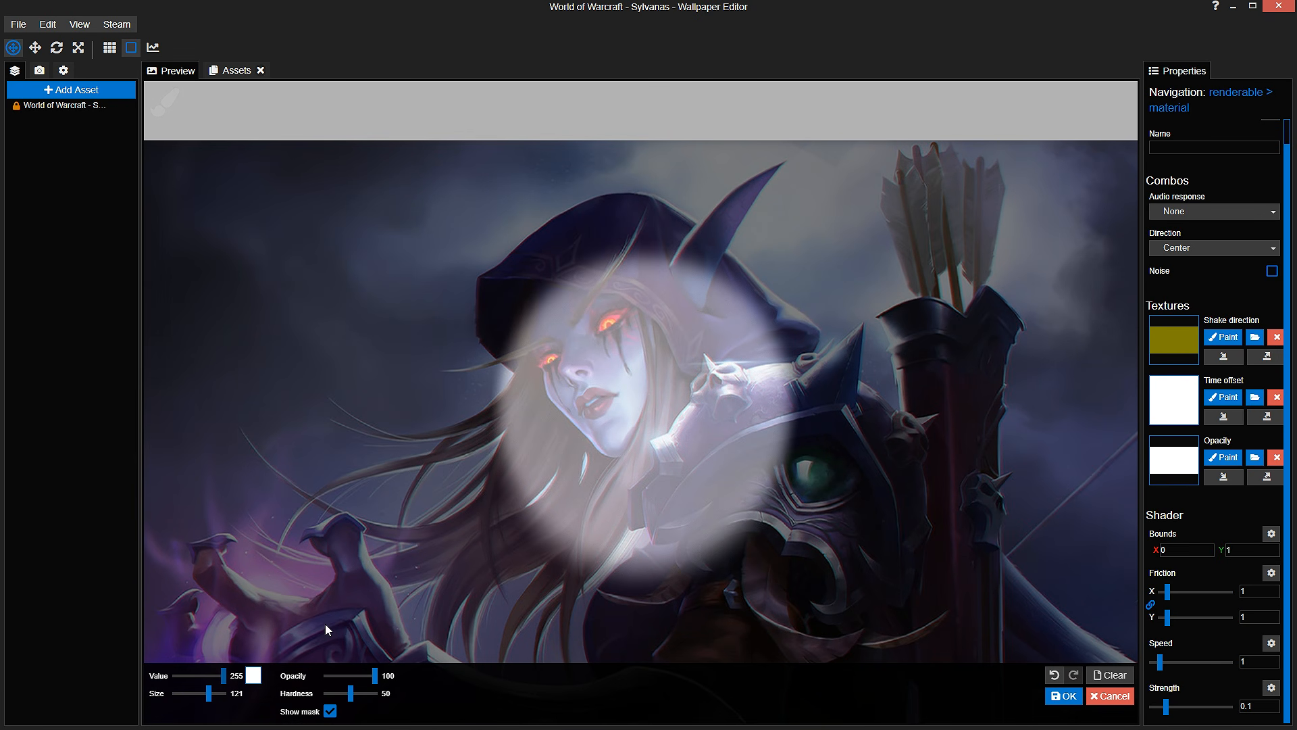
Step: Paint the mask white over the character's hood, shoulder armor, torso, cloak and legs with the size 121 brush
mouse_move(587, 368)
left_mouse_down()
mouse_move(547, 332)
mouse_move(543, 290)
mouse_move(535, 299)
mouse_move(632, 250)
mouse_move(657, 253)
mouse_move(797, 366)
mouse_move(849, 377)
left_mouse_up()
left_click_drag(1062, 560, 823, 379)
mouse_move(622, 275)
left_mouse_down()
mouse_move(675, 268)
mouse_move(731, 397)
mouse_move(880, 519)
mouse_move(770, 421)
mouse_move(672, 264)
mouse_move(531, 219)
mouse_move(568, 291)
mouse_move(536, 254)
mouse_move(517, 279)
mouse_move(510, 422)
mouse_move(562, 416)
mouse_move(643, 341)
mouse_move(632, 450)
mouse_move(670, 454)
mouse_move(527, 192)
mouse_move(625, 410)
mouse_move(648, 510)
mouse_move(664, 443)
mouse_move(648, 547)
mouse_move(702, 571)
mouse_move(818, 555)
mouse_move(691, 489)
mouse_move(900, 481)
mouse_move(936, 456)
mouse_move(877, 441)
mouse_move(770, 279)
mouse_move(698, 231)
mouse_move(570, 195)
mouse_move(518, 250)
mouse_move(667, 390)
mouse_move(696, 464)
mouse_move(634, 298)
mouse_move(721, 416)
left_mouse_up()
left_click_drag(712, 147, 703, 391)
mouse_move(629, 468)
left_mouse_down()
mouse_move(622, 343)
mouse_move(591, 268)
mouse_move(775, 322)
mouse_move(929, 251)
left_mouse_up()
left_click_drag(1045, 187, 870, 295)
mouse_move(748, 391)
left_mouse_down()
mouse_move(738, 384)
mouse_move(949, 237)
left_mouse_up()
mouse_move(819, 432)
left_mouse_down()
mouse_move(810, 337)
mouse_move(676, 337)
mouse_move(564, 383)
mouse_move(631, 434)
mouse_move(680, 536)
mouse_move(707, 639)
mouse_move(776, 457)
mouse_move(857, 440)
mouse_move(902, 302)
left_mouse_up()
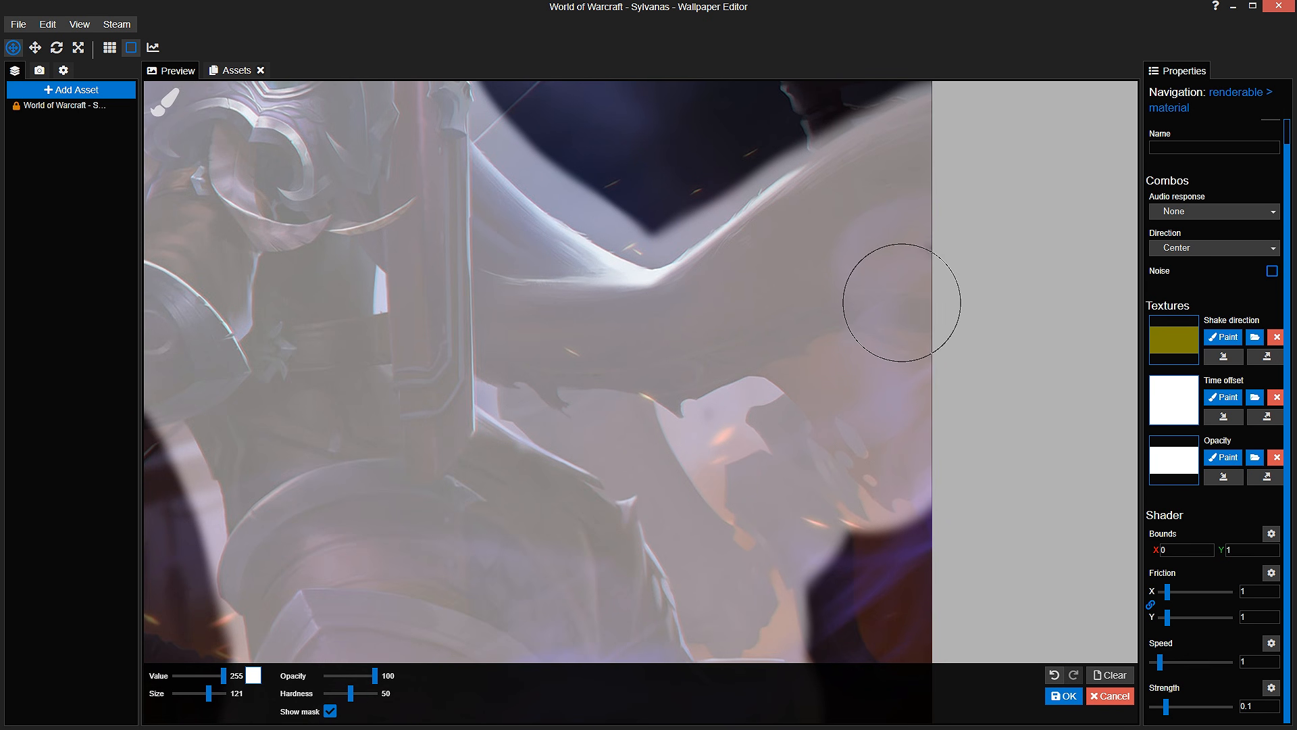
mouse_move(938, 437)
left_mouse_down()
mouse_move(883, 281)
mouse_move(819, 283)
left_mouse_up()
Step: Set the brush size to 62 and paint the mask white over the bow's upper bone limb and carved head
scroll(878, 279, "up", 3)
left_click_drag(208, 695, 207, 697)
mouse_move(799, 336)
left_mouse_down()
mouse_move(759, 415)
mouse_move(831, 532)
mouse_move(871, 538)
mouse_move(817, 542)
mouse_move(790, 467)
mouse_move(809, 430)
left_mouse_up()
mouse_move(775, 388)
left_mouse_down()
mouse_move(775, 711)
mouse_move(704, 729)
left_mouse_up()
scroll(752, 396, "down", 3)
scroll(735, 407, "up", 4)
mouse_move(661, 431)
left_mouse_down()
mouse_move(566, 283)
mouse_move(537, 170)
mouse_move(564, 176)
mouse_move(624, 318)
mouse_move(717, 388)
mouse_move(767, 452)
mouse_move(762, 392)
left_mouse_up()
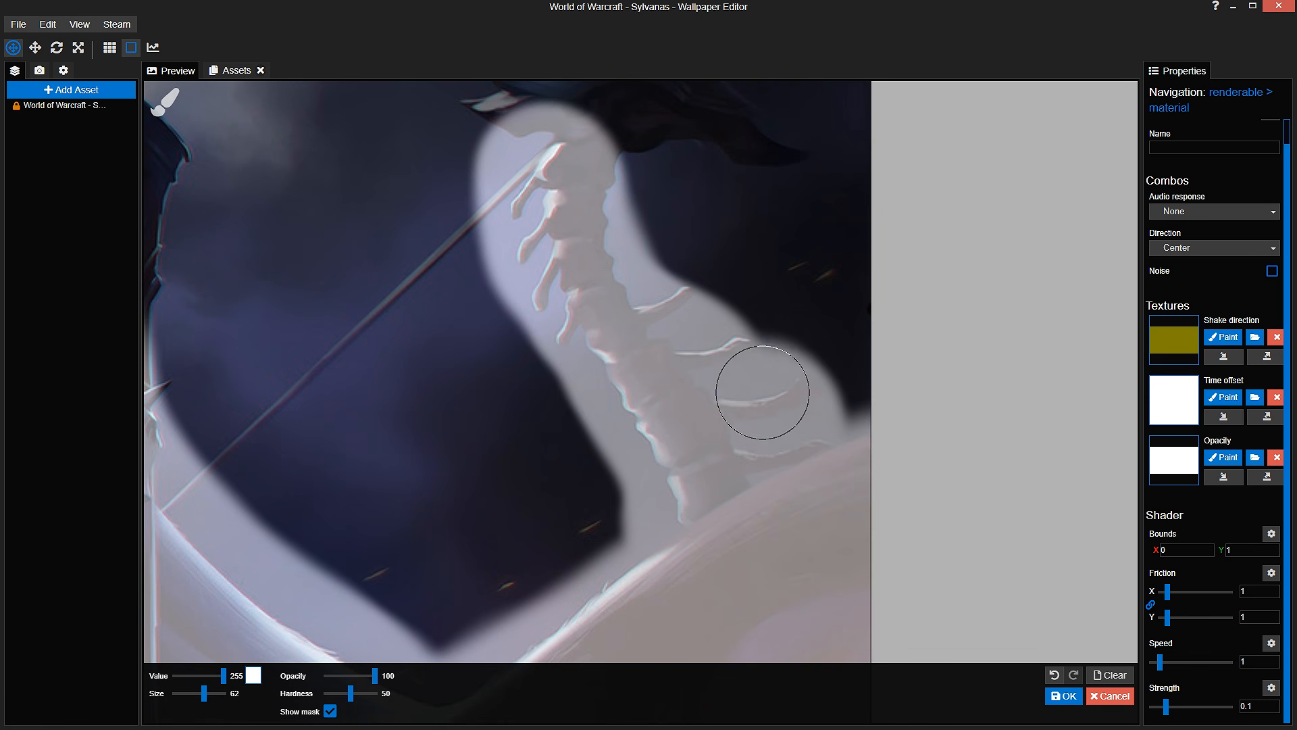
scroll(645, 289, "down", 2)
mouse_move(669, 490)
left_mouse_down()
mouse_move(608, 428)
mouse_move(739, 376)
mouse_move(874, 452)
mouse_move(686, 440)
left_mouse_up()
scroll(733, 365, "up", 2)
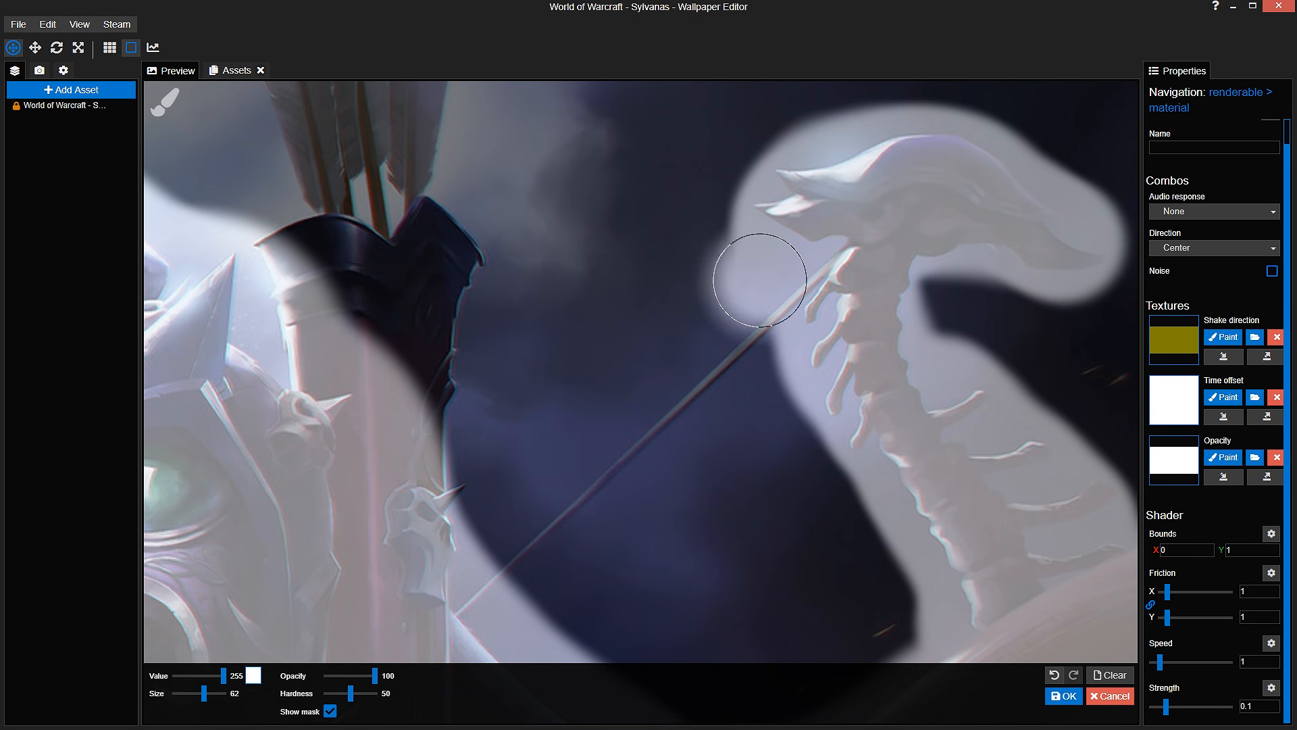
Step: Paint the mask white along the bowstring between the bow's head and the quiver
left_click_drag(759, 280, 435, 562)
left_click_drag(513, 548, 860, 275)
scroll(837, 291, "down", 1)
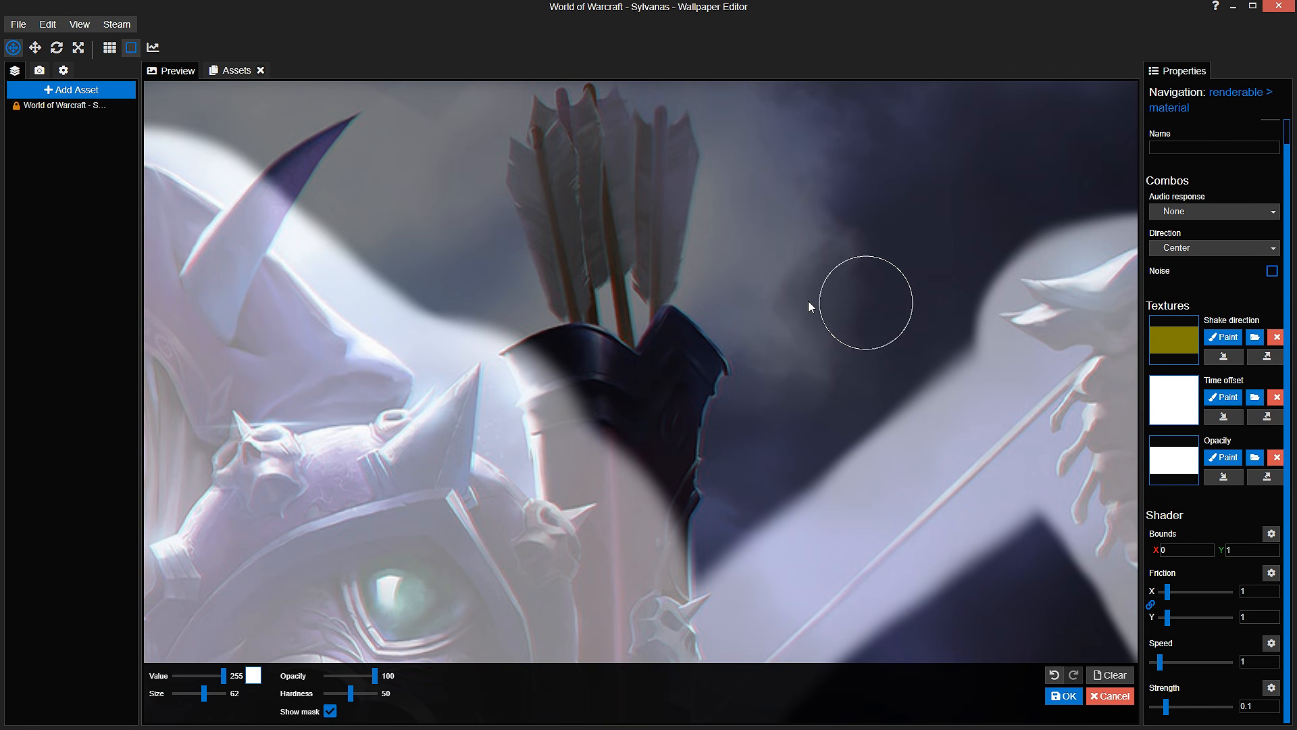
Step: Paint the mask white over the quiver, its arrows and the tip of the pointed ear
mouse_move(679, 604)
left_mouse_down()
mouse_move(666, 462)
mouse_move(687, 348)
mouse_move(663, 322)
mouse_move(583, 400)
mouse_move(543, 347)
mouse_move(571, 394)
mouse_move(575, 327)
mouse_move(551, 276)
mouse_move(548, 200)
mouse_move(588, 183)
mouse_move(656, 241)
left_mouse_up()
scroll(565, 382, "up", 1)
left_click_drag(863, 552, 781, 456)
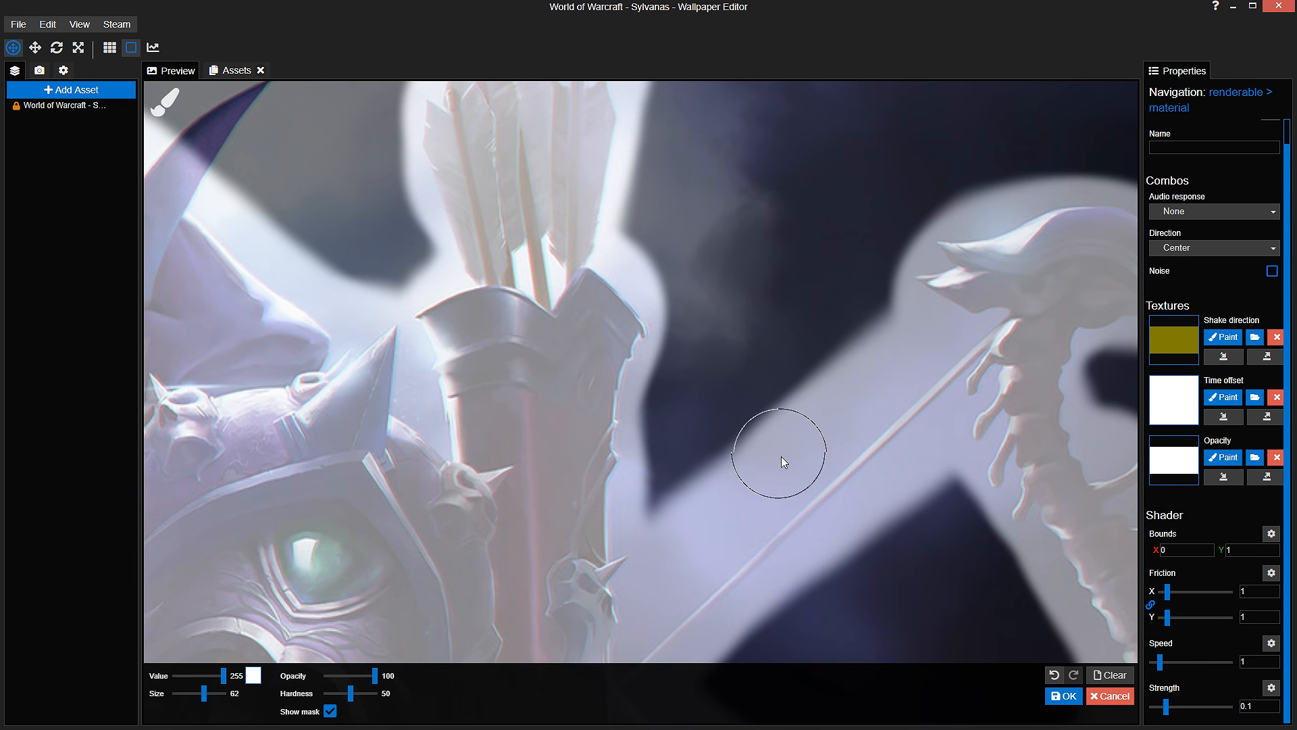
left_click_drag(793, 538, 712, 468)
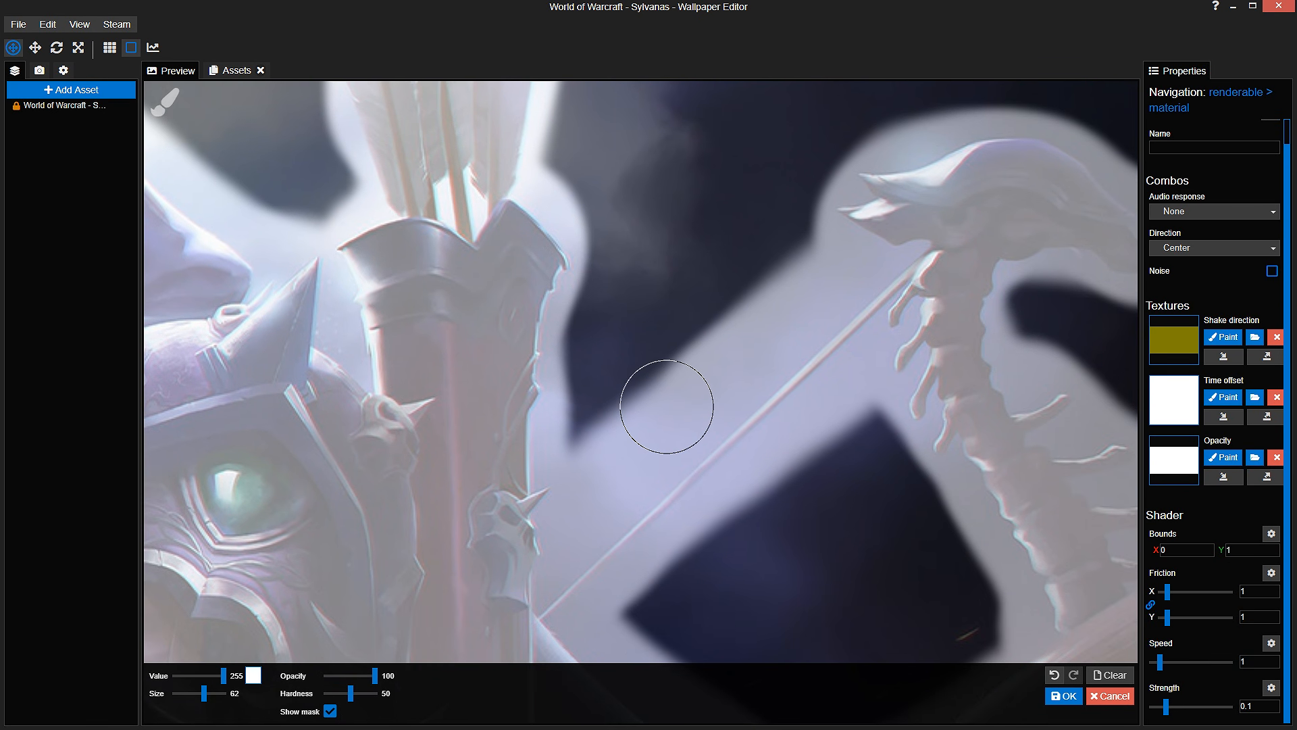
left_click_drag(419, 324, 1172, 490)
mouse_move(924, 266)
left_mouse_down()
mouse_move(712, 359)
mouse_move(689, 287)
mouse_move(675, 332)
left_mouse_up()
left_click_drag(626, 455, 664, 349)
Step: Inspect the artwork with the mask overlay hidden, and extend the white mask over the loose hair strands beside the face
left_click(329, 711)
scroll(429, 414, "down", 5)
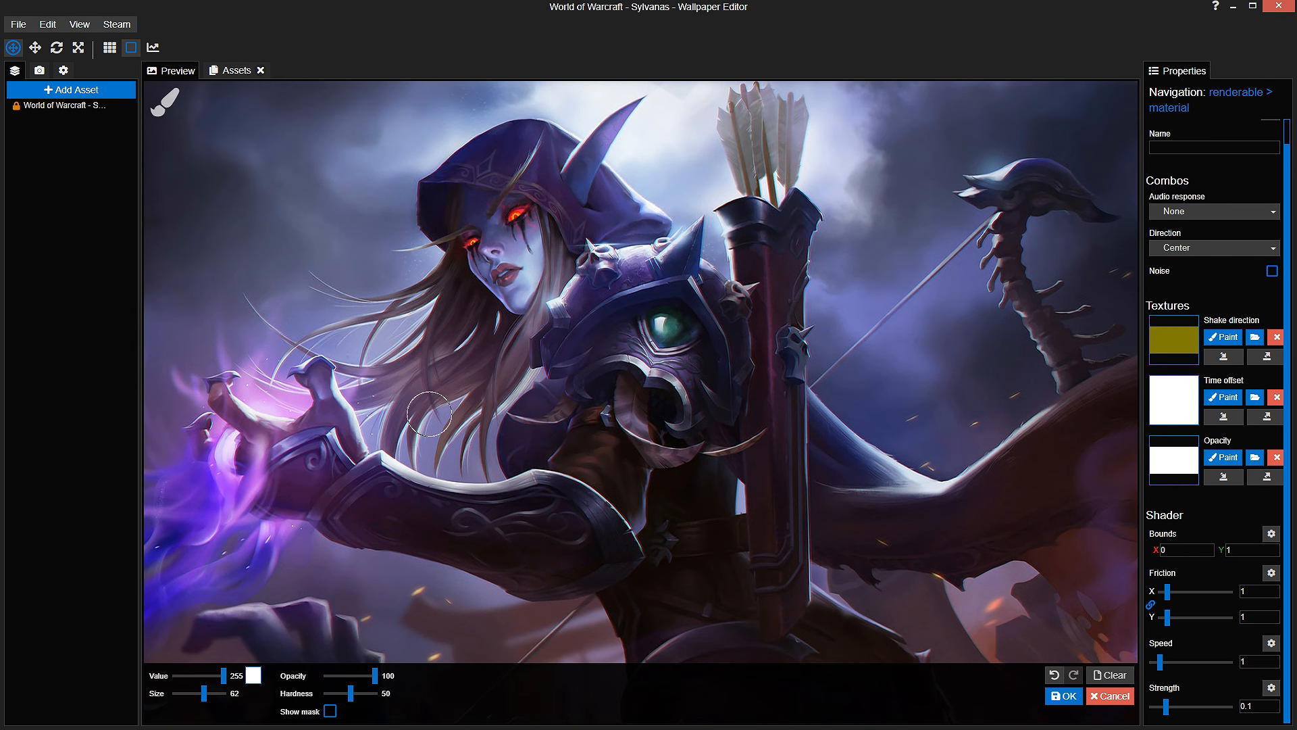
scroll(618, 462, "down", 2)
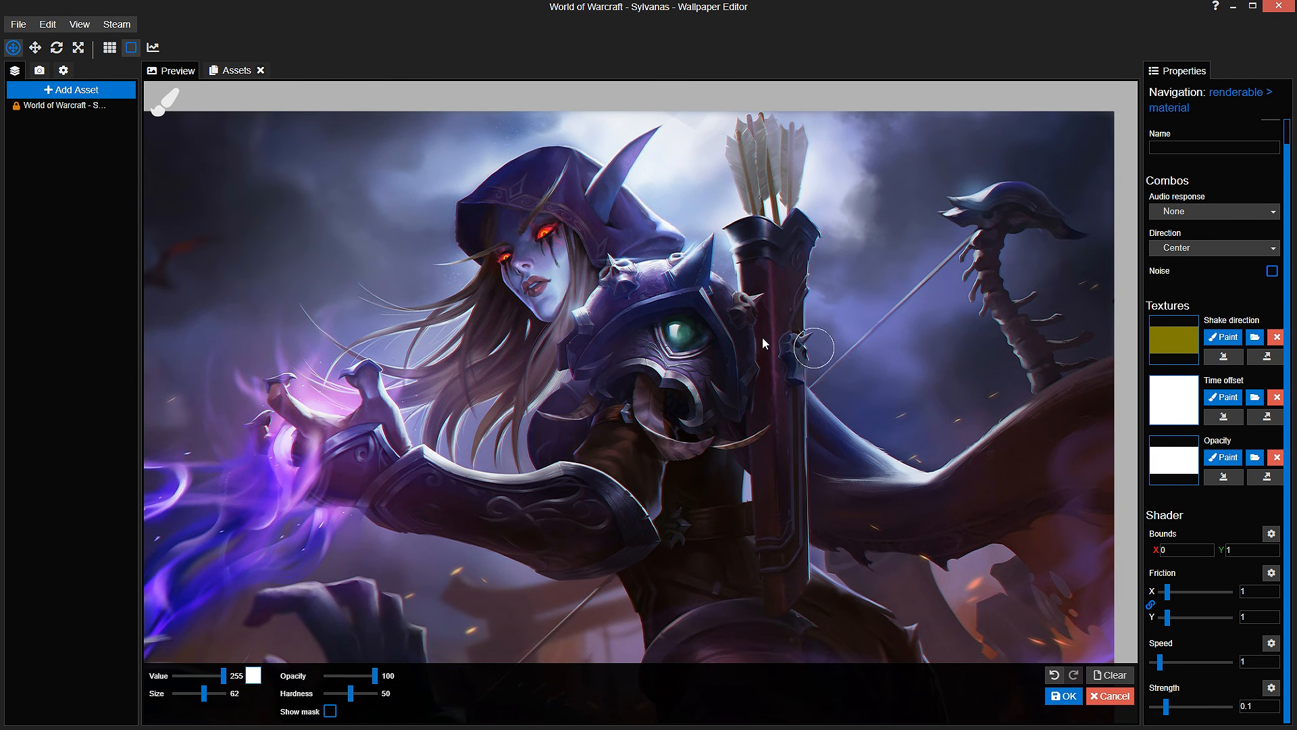
left_click_drag(759, 370, 993, 439)
scroll(743, 373, "up", 4)
left_click(330, 710)
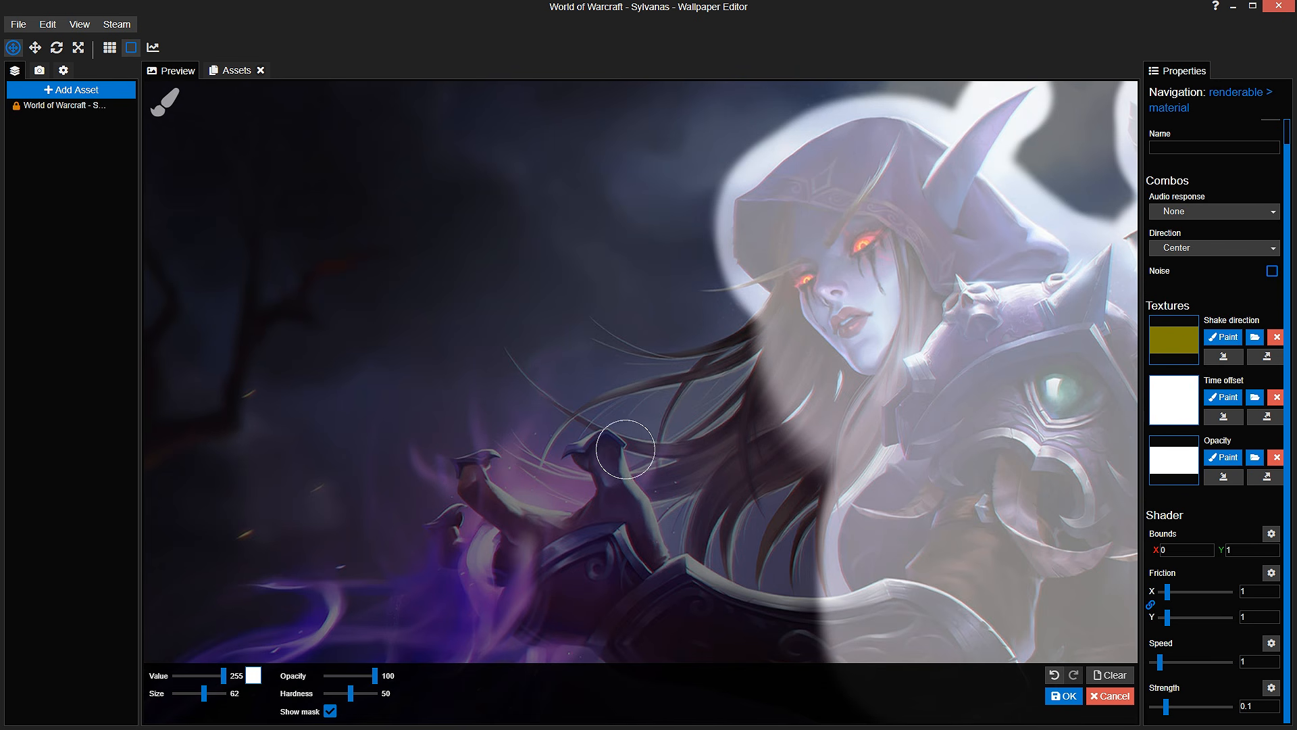
scroll(632, 419, "up", 3)
scroll(752, 283, "up", 3)
mouse_move(718, 183)
left_mouse_down()
mouse_move(753, 282)
mouse_move(644, 333)
mouse_move(605, 504)
mouse_move(571, 539)
left_mouse_up()
mouse_move(597, 554)
left_mouse_down()
mouse_move(736, 394)
mouse_move(521, 290)
mouse_move(420, 391)
mouse_move(406, 412)
mouse_move(704, 434)
left_mouse_up()
scroll(564, 363, "down", 3)
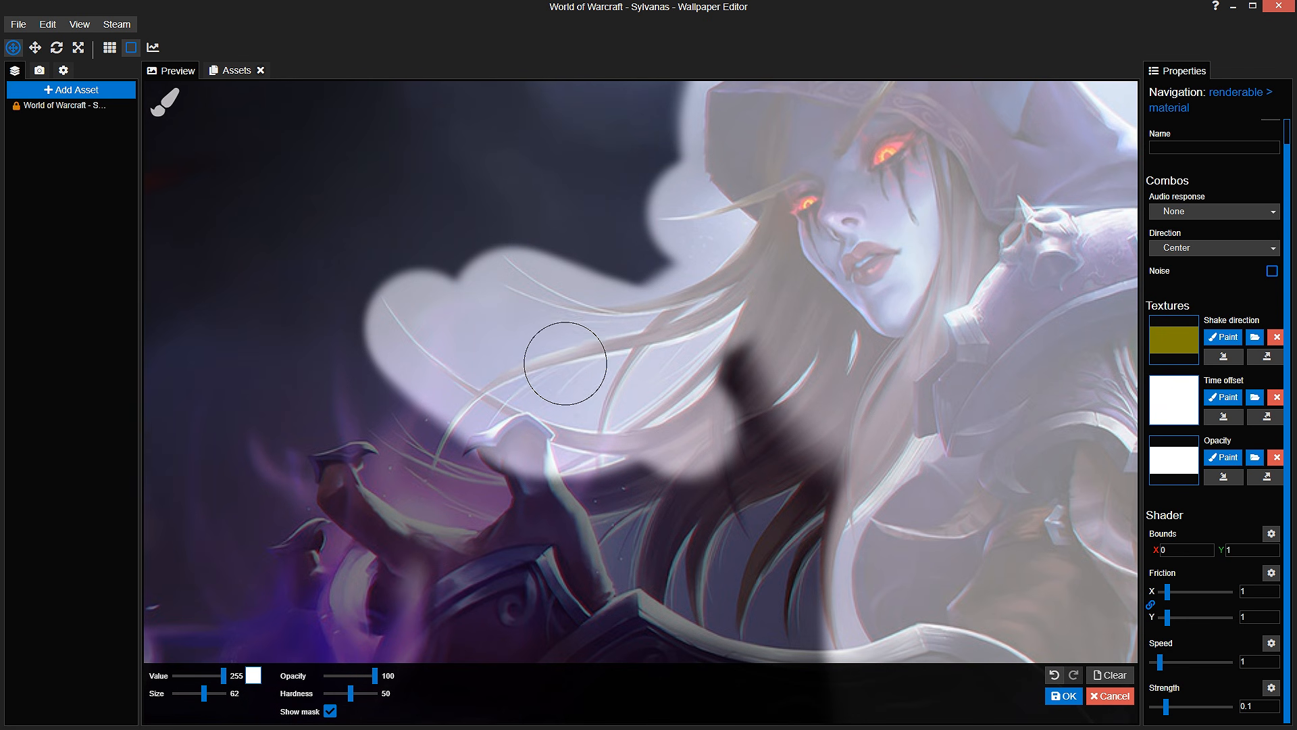
Step: Fill the mask white over the lower hair strands down to the upper edge of the forearm guard
left_click_drag(759, 635, 687, 472)
mouse_move(741, 289)
left_mouse_down()
mouse_move(629, 371)
mouse_move(599, 339)
mouse_move(774, 313)
left_mouse_up()
left_click_drag(701, 428, 770, 362)
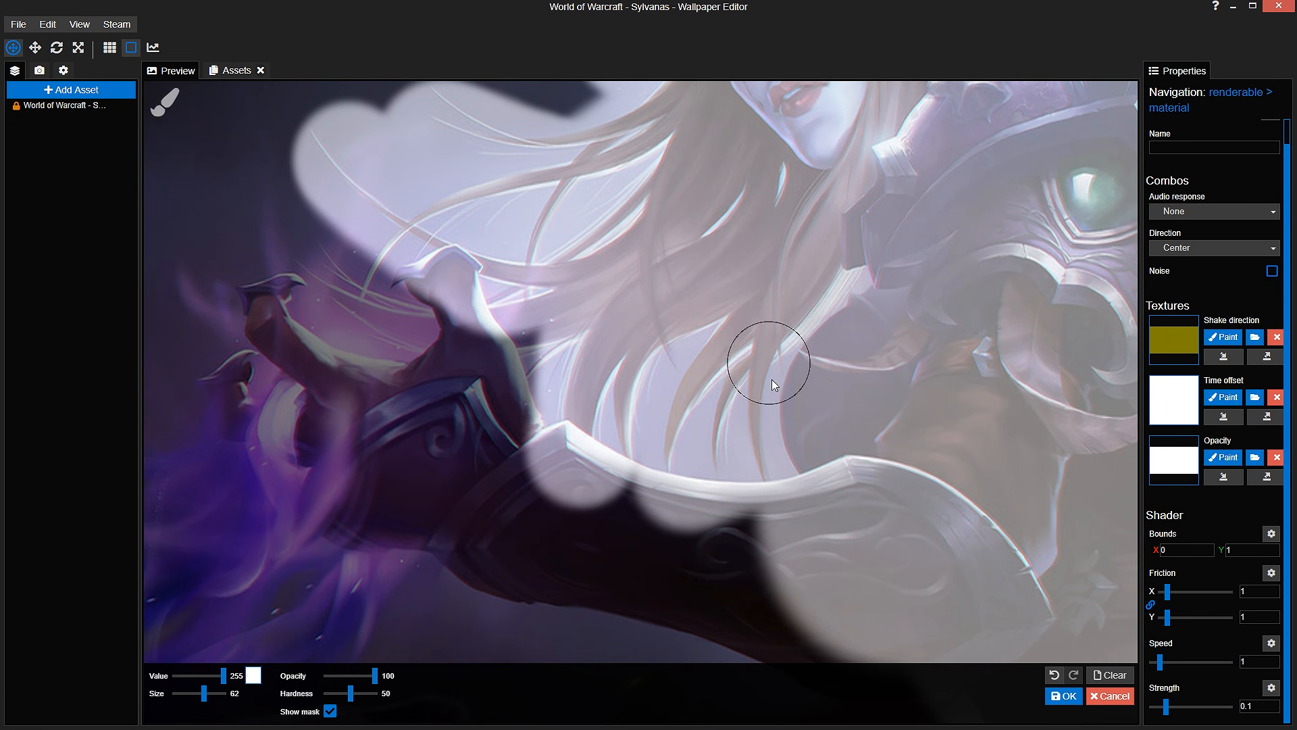
left_click_drag(771, 460, 773, 318)
mouse_move(685, 358)
left_mouse_down()
mouse_move(487, 271)
mouse_move(687, 456)
left_mouse_up()
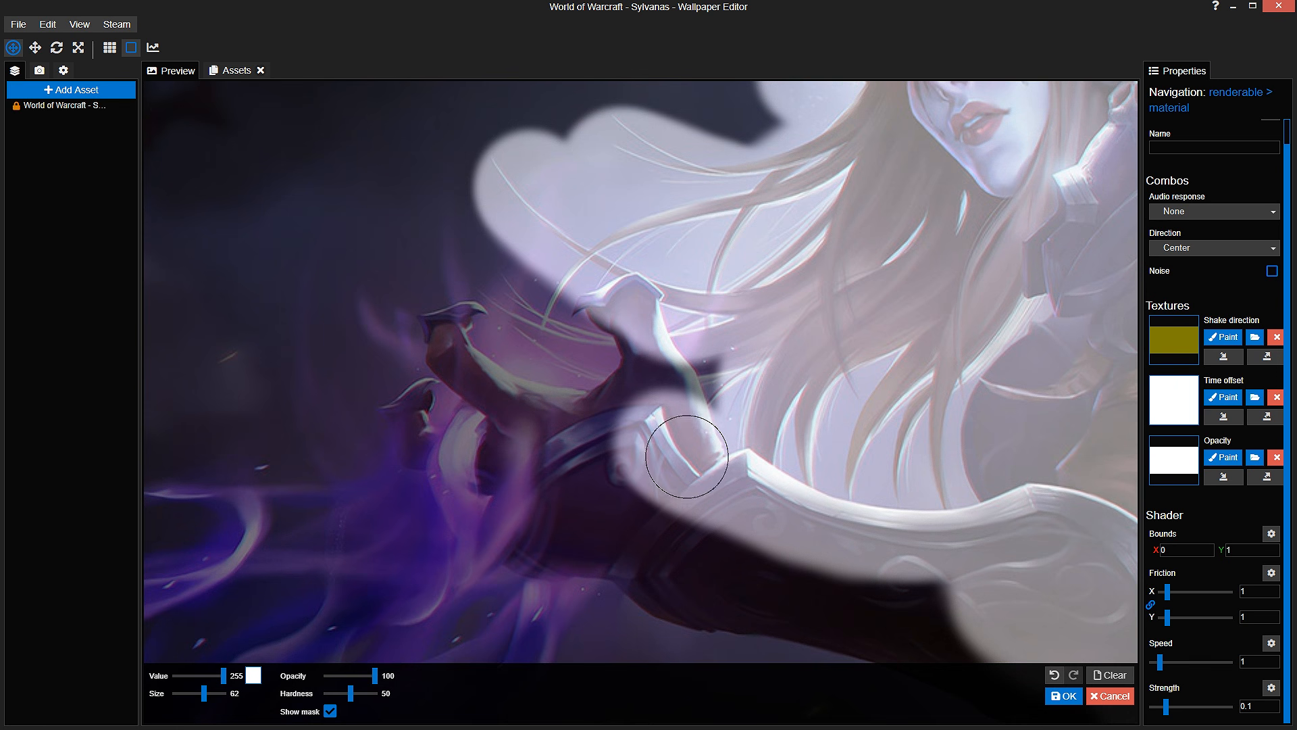
Step: Paint the mask white over the clawed hand, its purple glow and the rest of the outstretched forearm
mouse_move(623, 300)
left_mouse_down()
mouse_move(595, 405)
mouse_move(498, 283)
mouse_move(440, 345)
mouse_move(524, 437)
mouse_move(425, 417)
mouse_move(469, 541)
mouse_move(533, 484)
mouse_move(603, 520)
left_mouse_up()
left_click_drag(603, 520, 602, 351)
left_click_drag(620, 366, 543, 354)
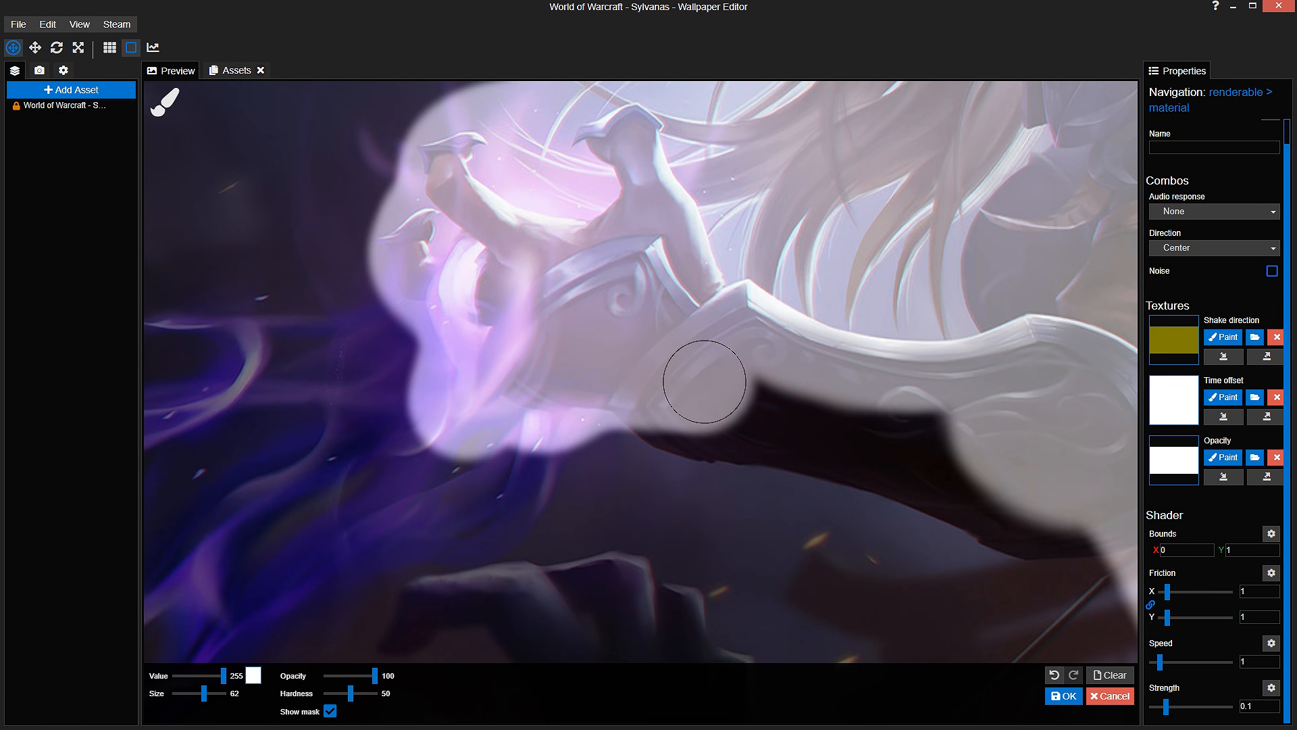
mouse_move(627, 394)
left_mouse_down()
mouse_move(970, 500)
mouse_move(963, 449)
mouse_move(684, 362)
mouse_move(753, 509)
left_mouse_up()
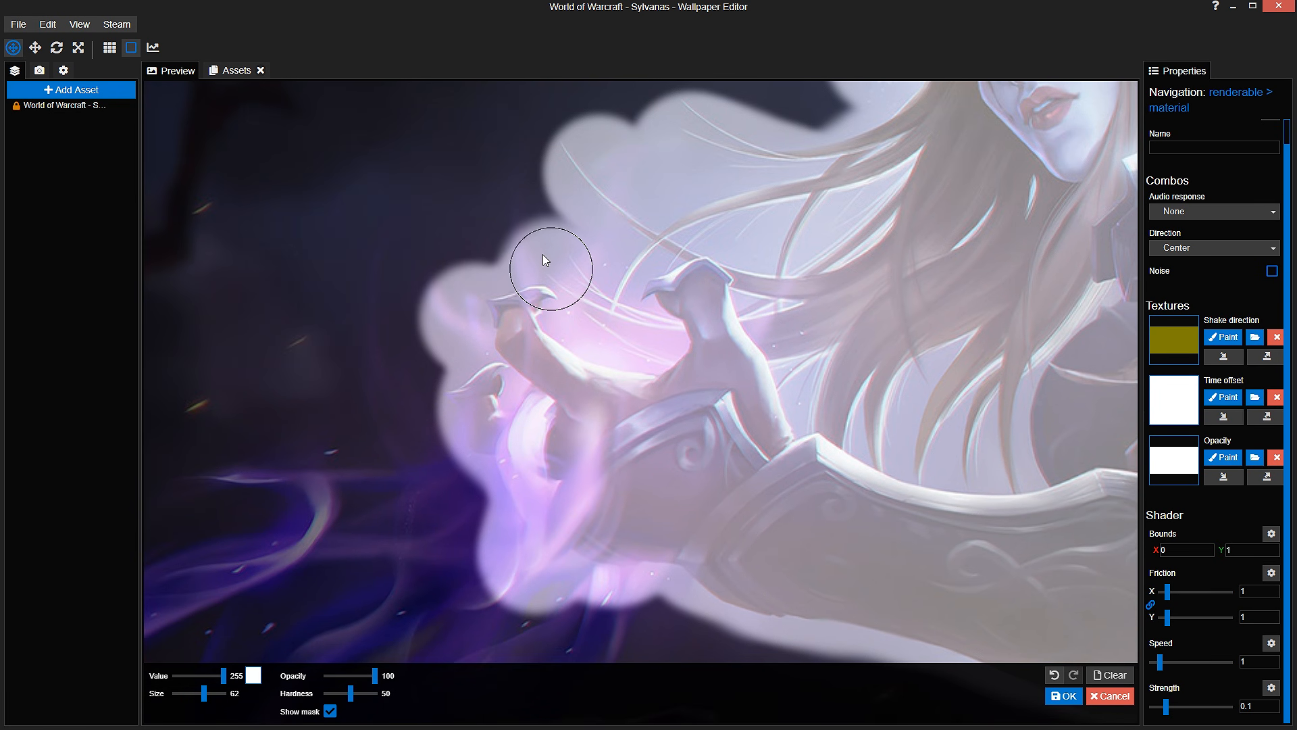
left_click_drag(542, 255, 574, 250)
Step: Paint the mask white along the lower bowstring and the bow's lower bone limb beneath the arm
left_click_drag(980, 639, 664, 305)
left_click_drag(850, 324, 700, 266)
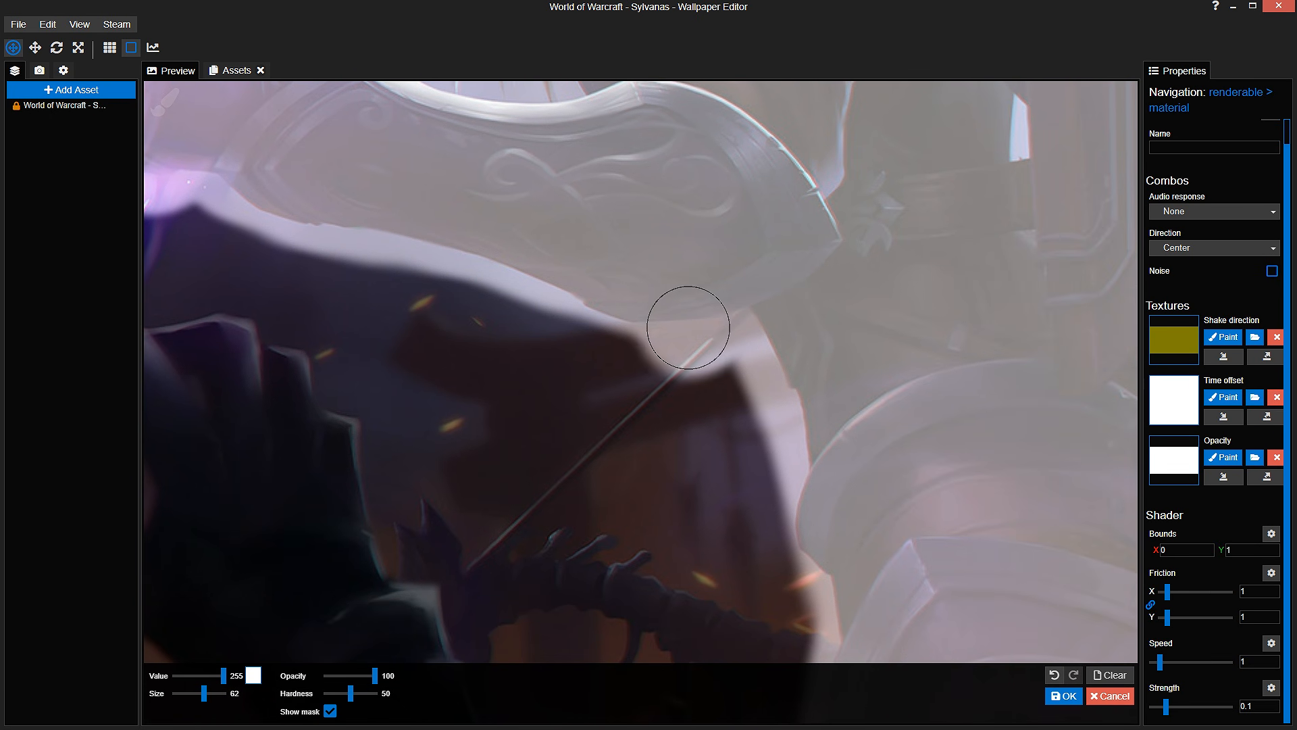
left_click_drag(688, 327, 616, 397)
mouse_move(592, 465)
left_mouse_down()
mouse_move(689, 214)
mouse_move(631, 296)
mouse_move(792, 330)
mouse_move(975, 394)
mouse_move(814, 408)
mouse_move(852, 506)
left_mouse_up()
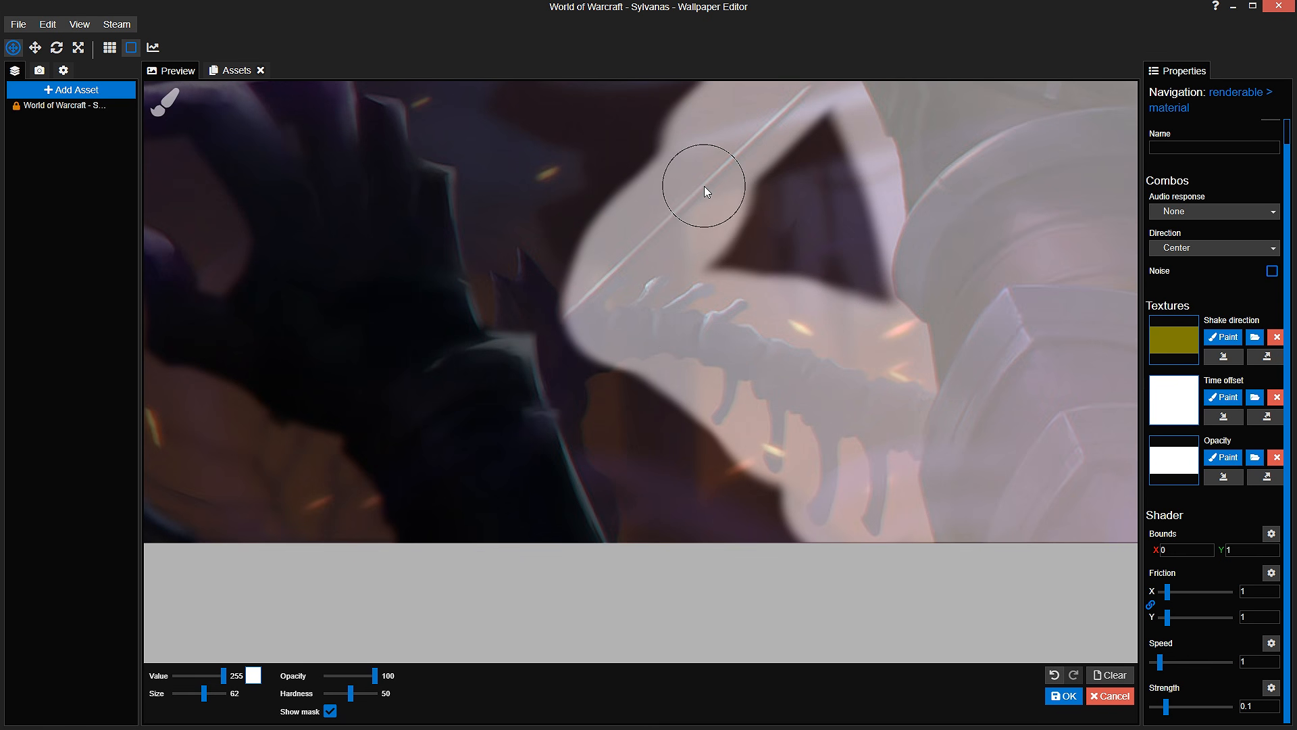
Step: Set the brush size to 26 and paint the mask white over the spiked tip of the bow's lower limb
scroll(704, 185, "up", 3)
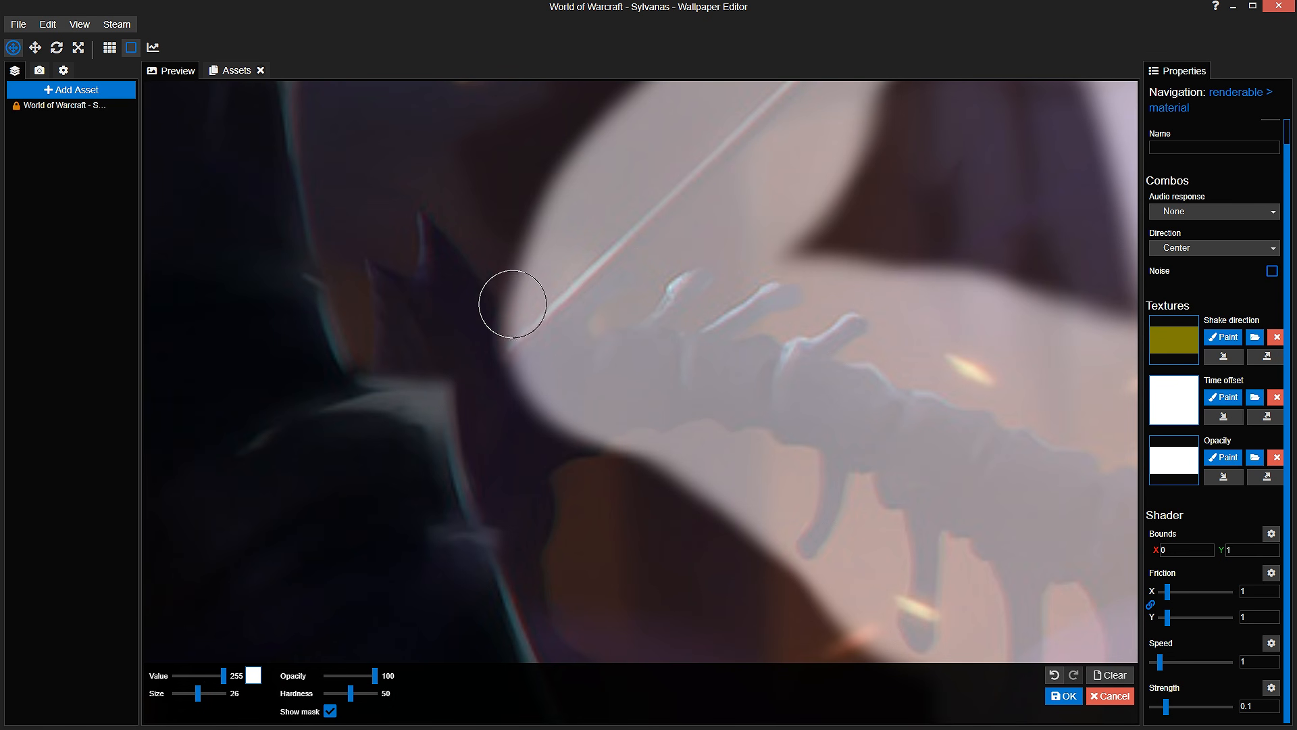
left_click_drag(512, 304, 457, 258)
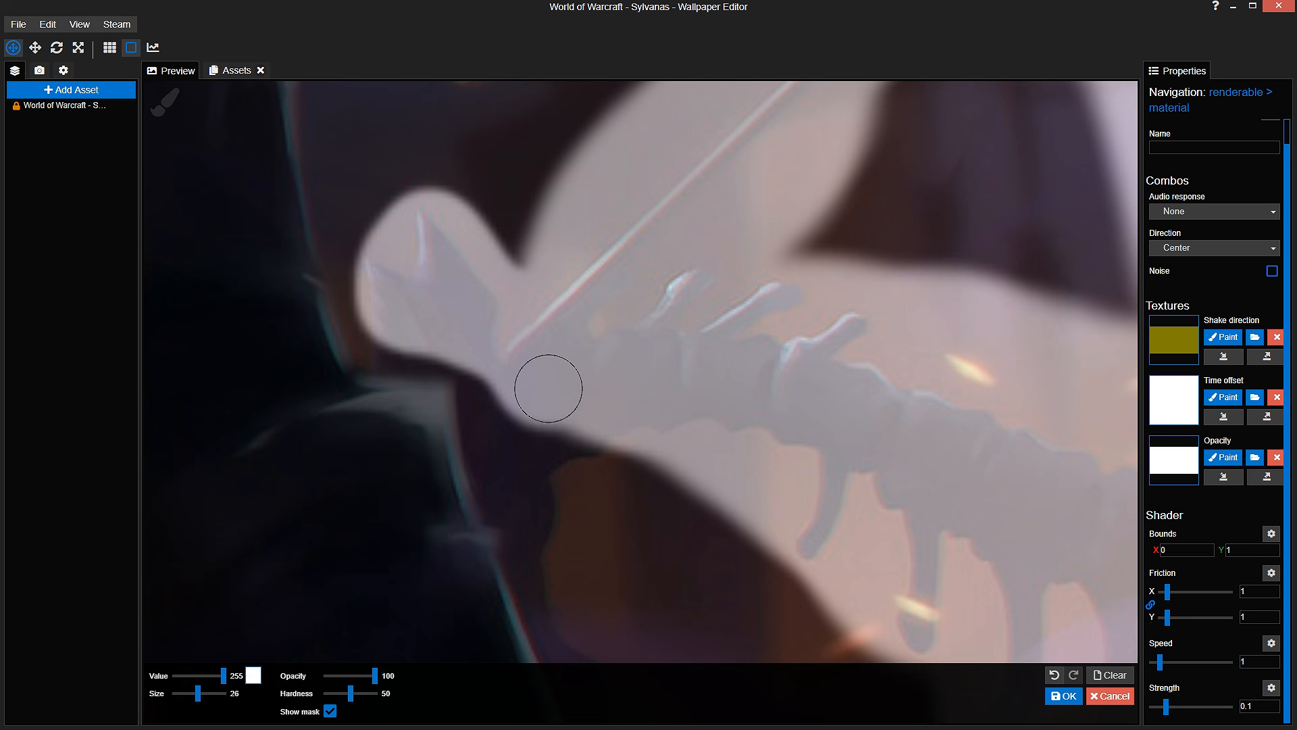
left_click_drag(559, 489, 575, 605)
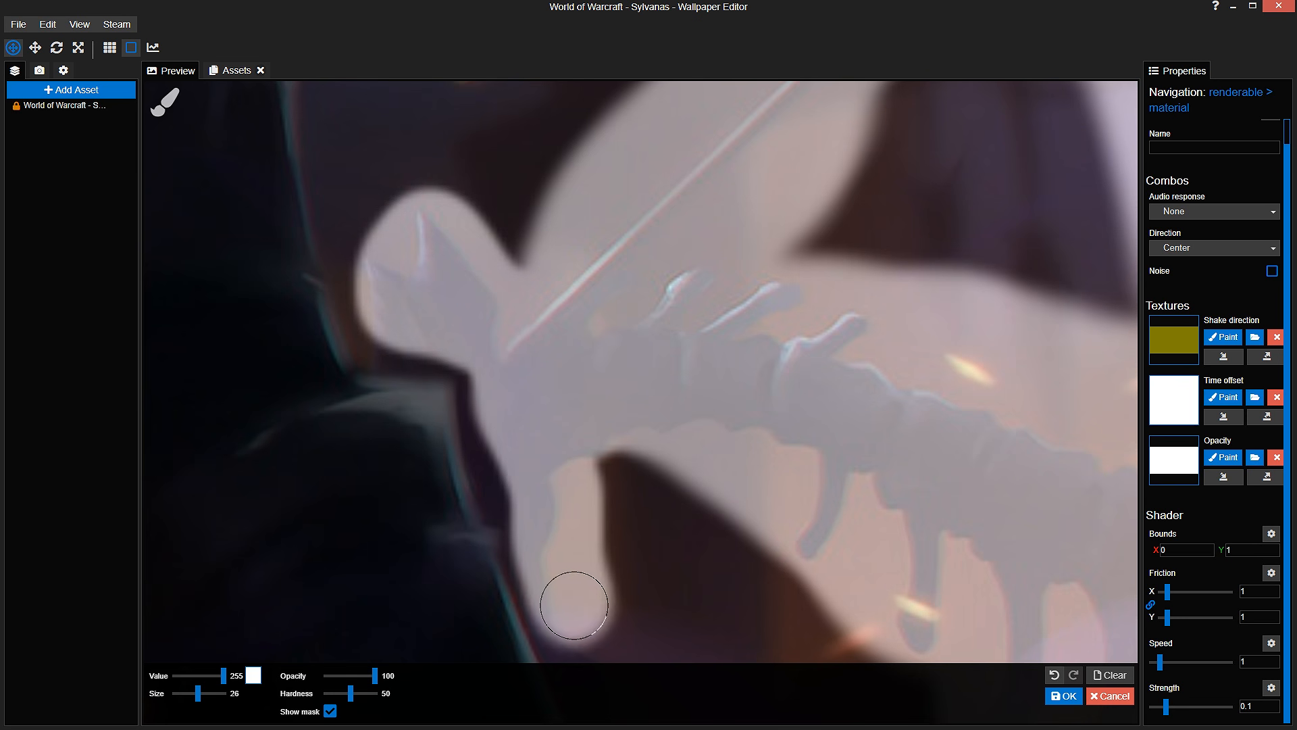
scroll(541, 414, "down", 2)
left_click_drag(541, 414, 553, 319)
scroll(538, 414, "up", 1)
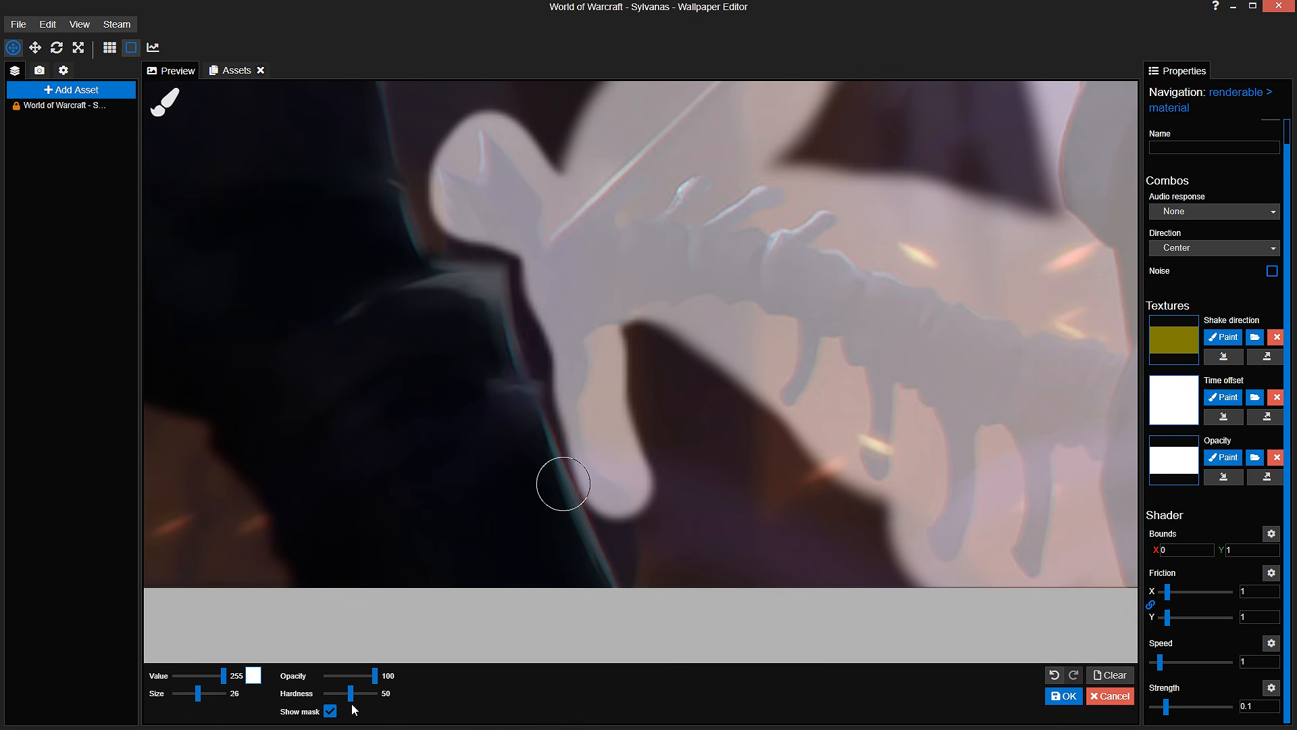
Step: Compare the lower bow area with the mask hidden and shown, check the whole mask, and accept the painted Opacity mask
left_click(330, 710)
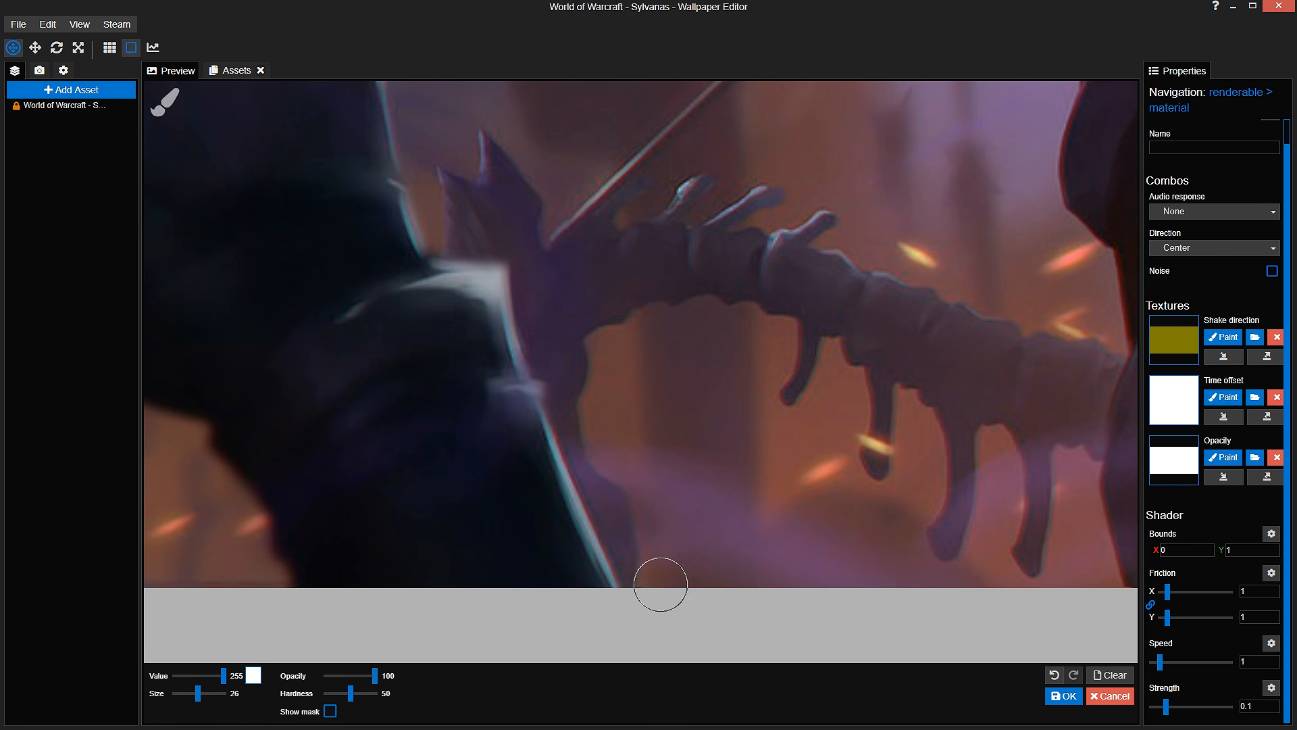
left_click(330, 711)
scroll(548, 547, "down", 3)
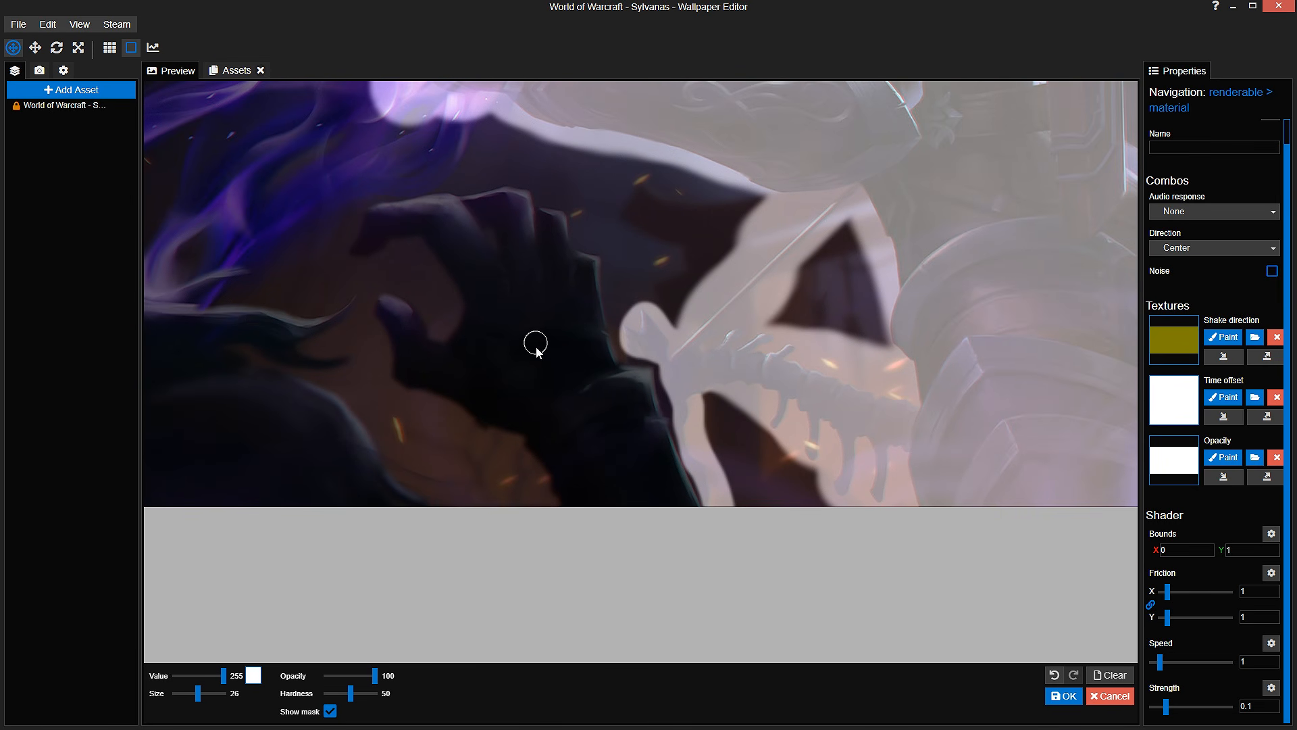
left_click_drag(584, 140, 580, 320)
left_click_drag(905, 301, 828, 233)
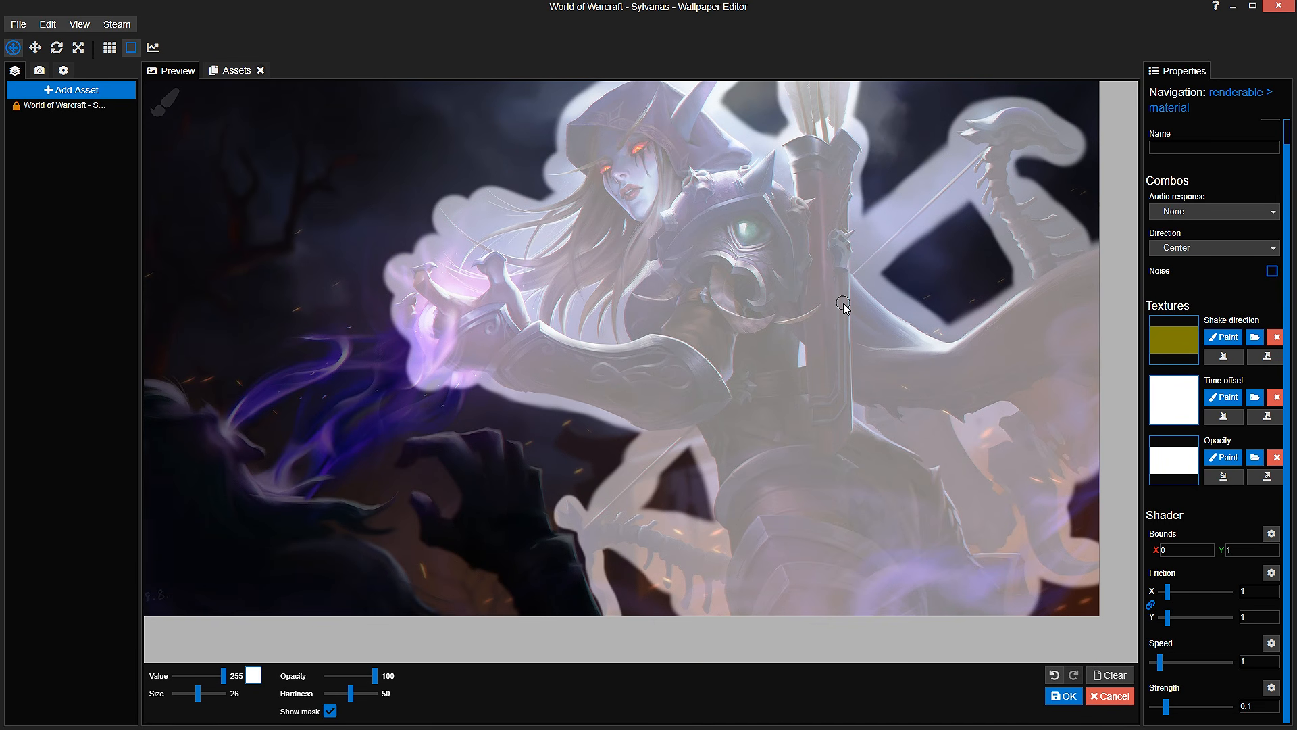
left_click_drag(814, 325, 816, 351)
left_click_drag(522, 437, 598, 385)
left_click_drag(1080, 403, 1065, 400)
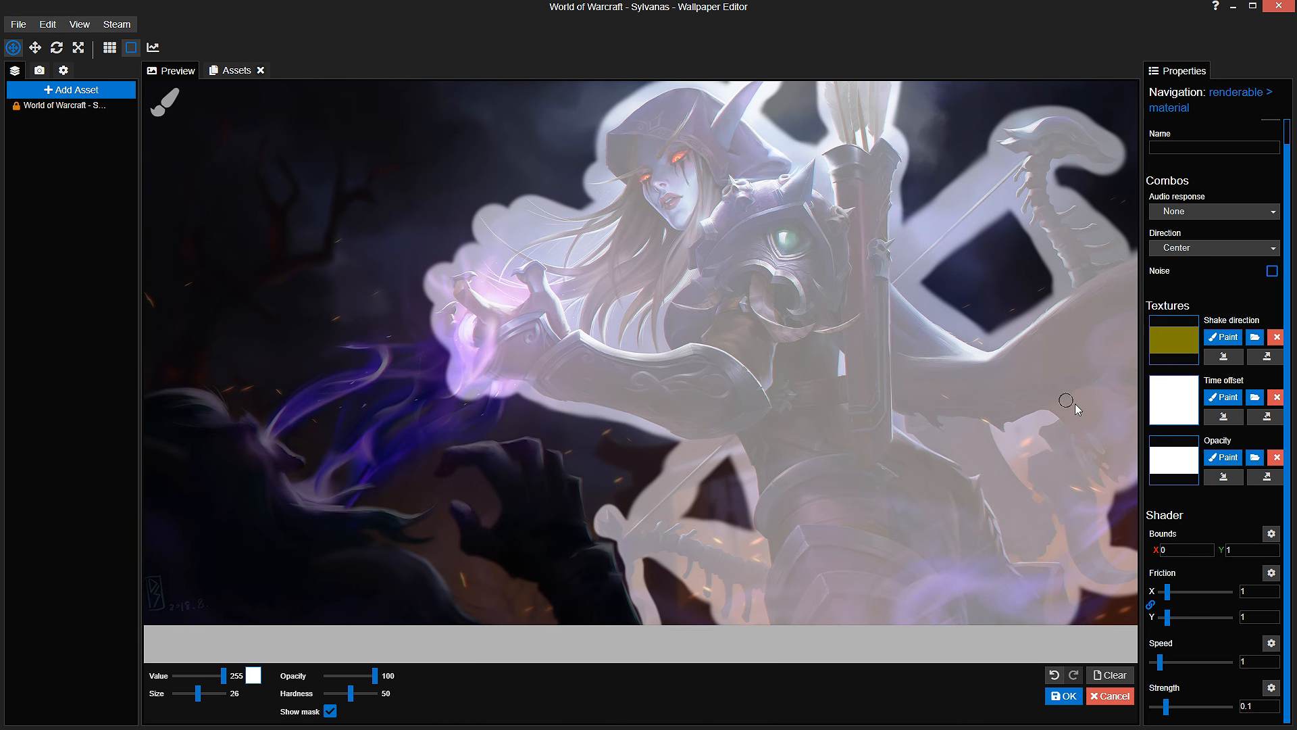
left_click(1066, 696)
Step: Try painting the Shake direction upward over the whole image with brush size 1000
left_click(1222, 337)
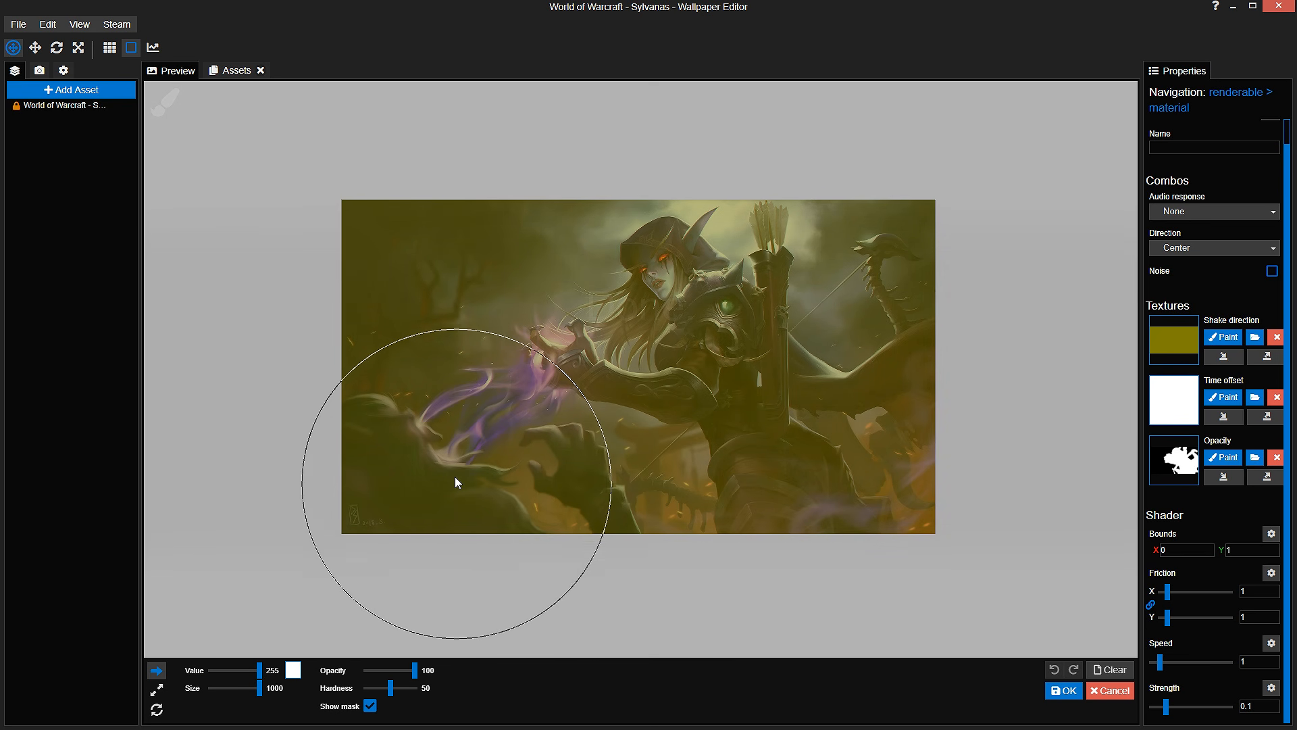
scroll(455, 482, "down", 1)
left_click_drag(455, 642, 461, 267)
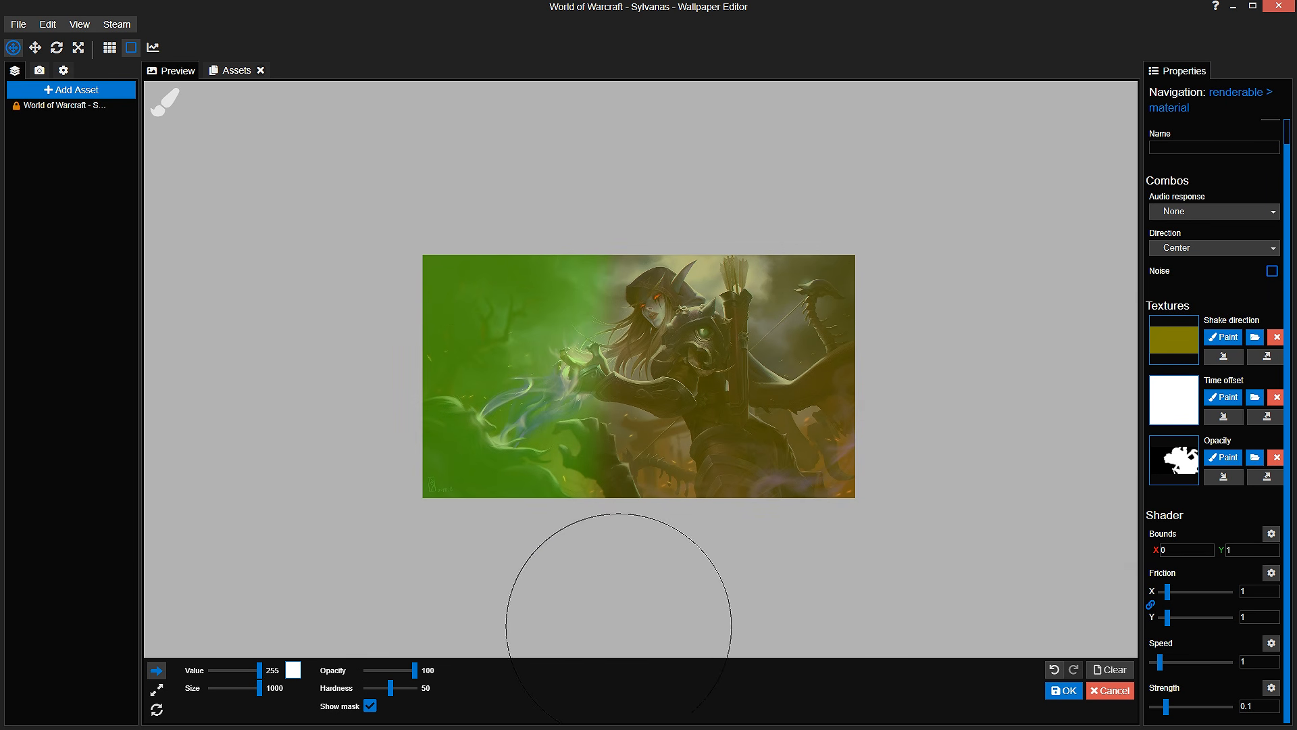
mouse_move(618, 592)
left_mouse_down()
mouse_move(619, 214)
mouse_move(731, 624)
mouse_move(743, 177)
left_mouse_up()
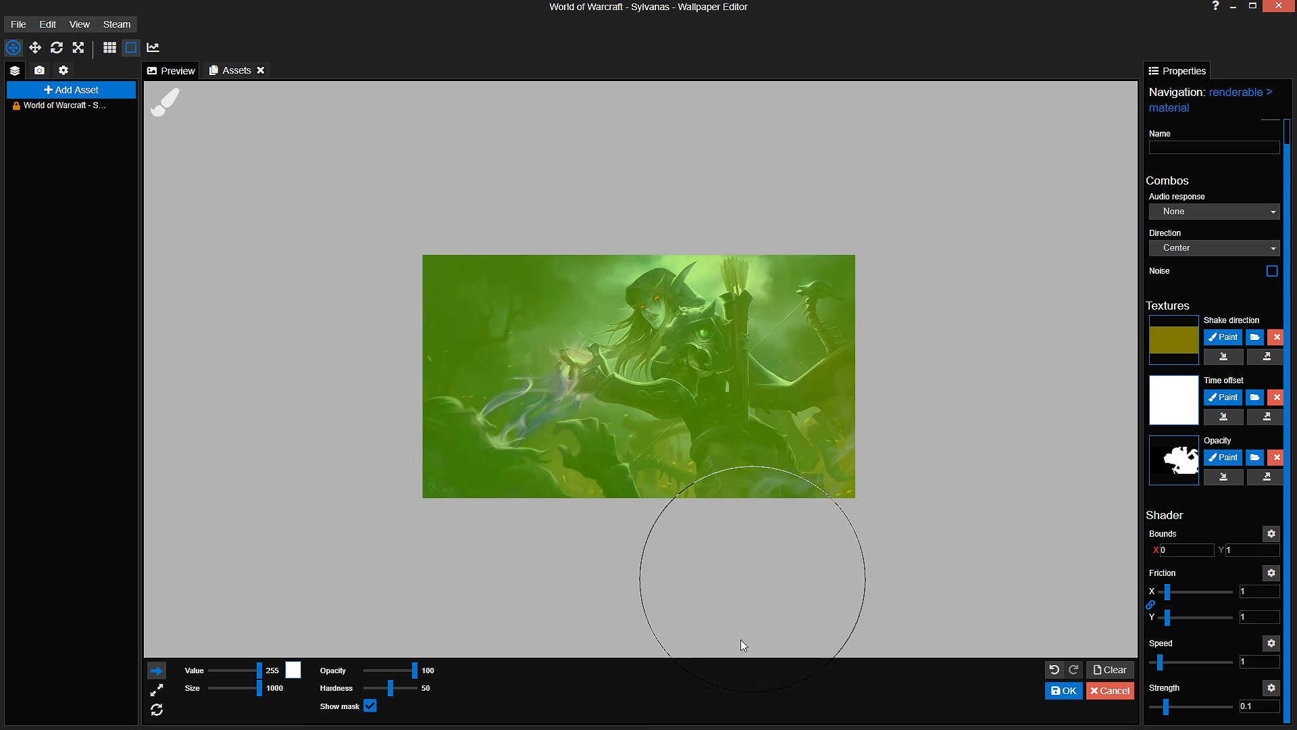
scroll(659, 541, "up", 5)
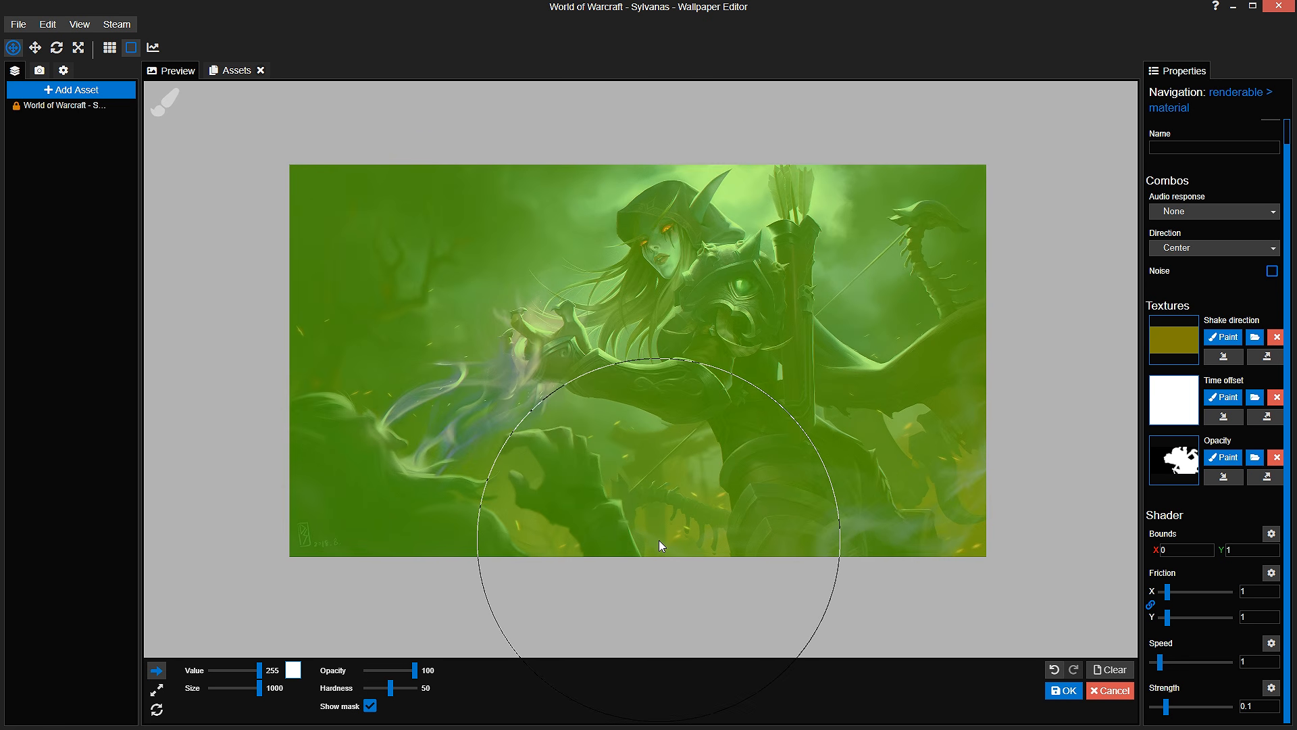
Step: Save the project, view the artwork with the direction mask hidden, and discard the Shake direction painting
key("ctrl+s")
left_click(368, 707)
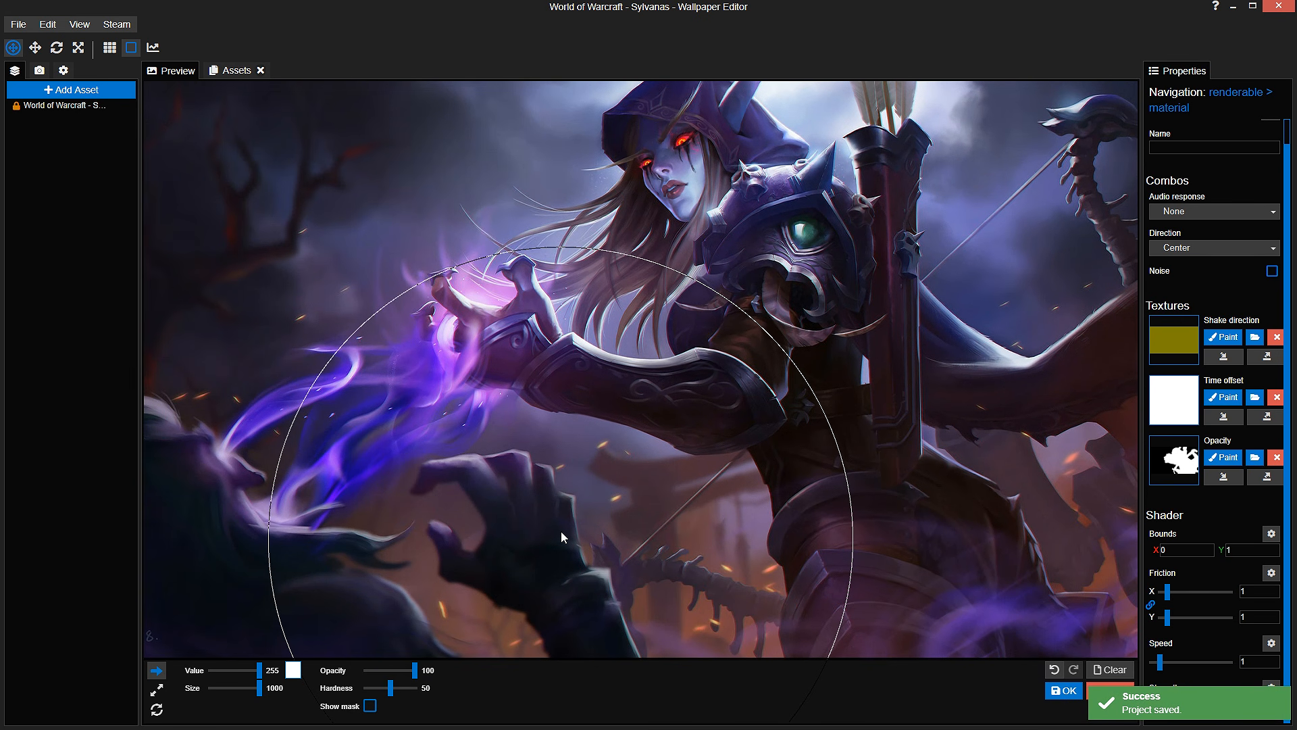
scroll(763, 523, "down", 4)
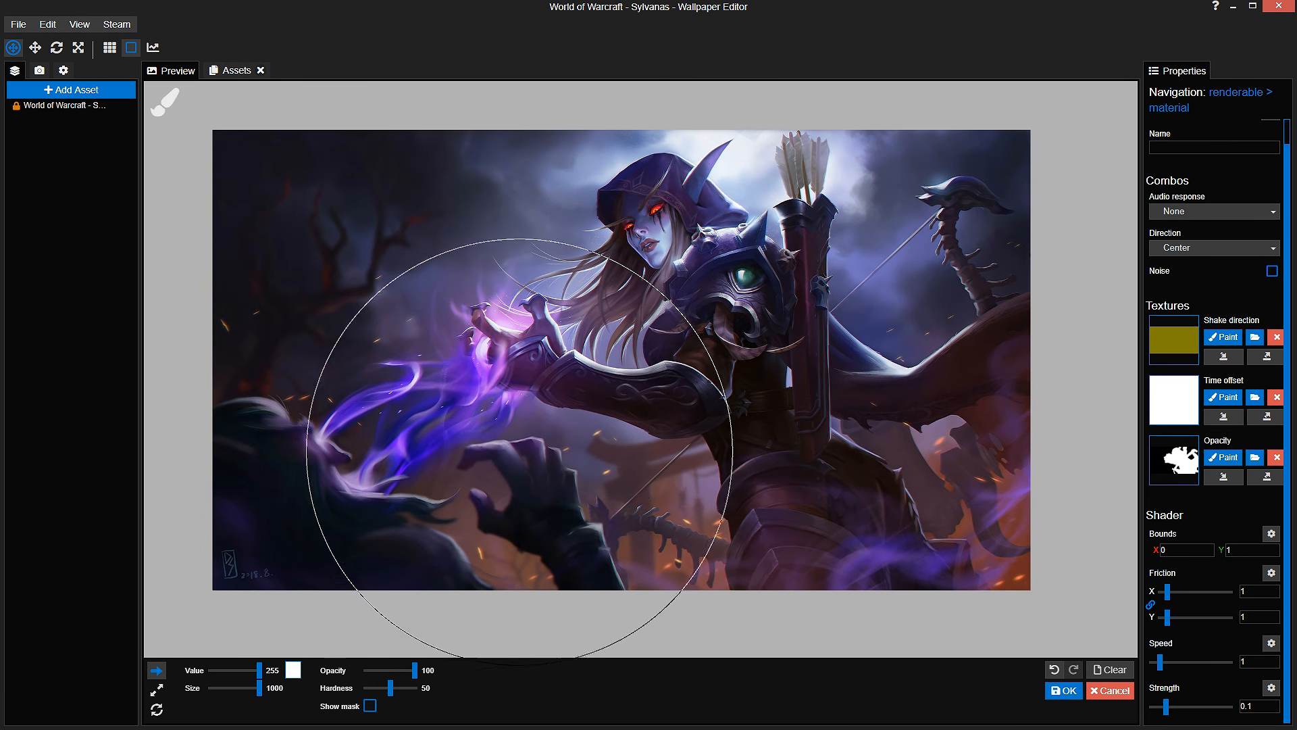
left_click(370, 706)
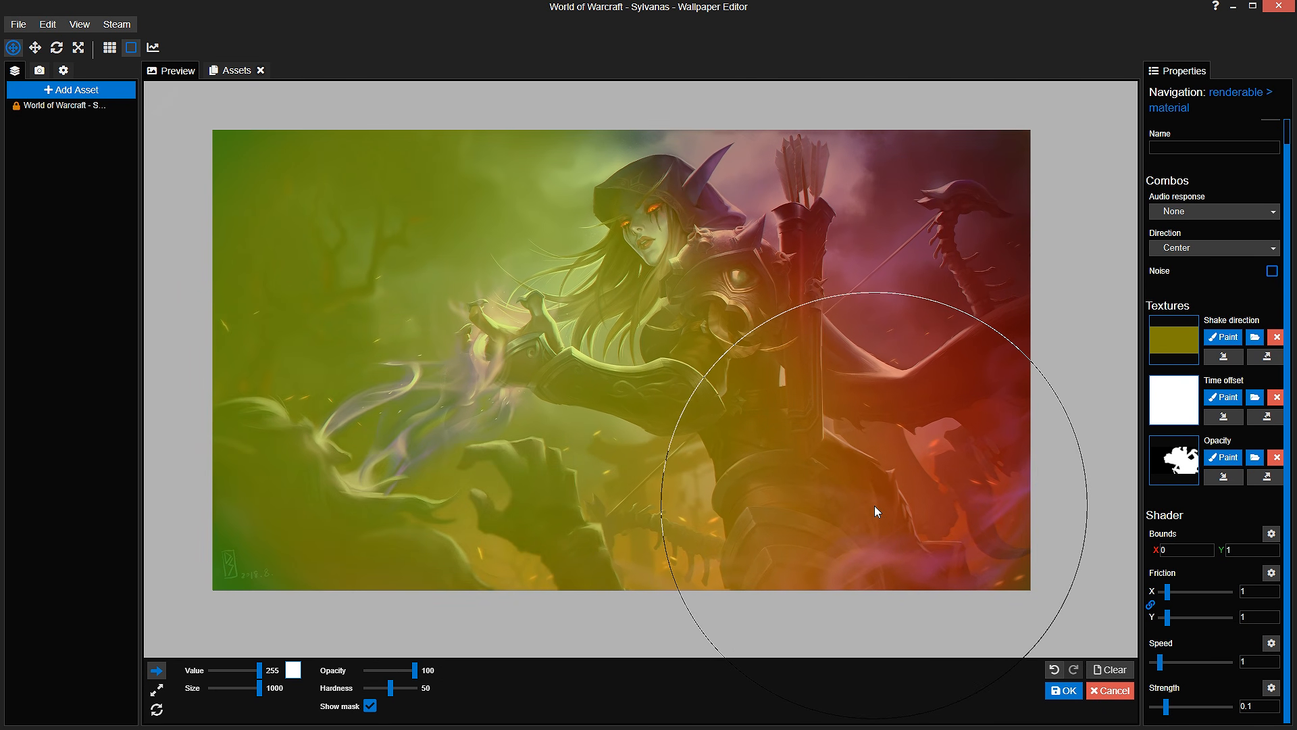
left_click(1122, 689)
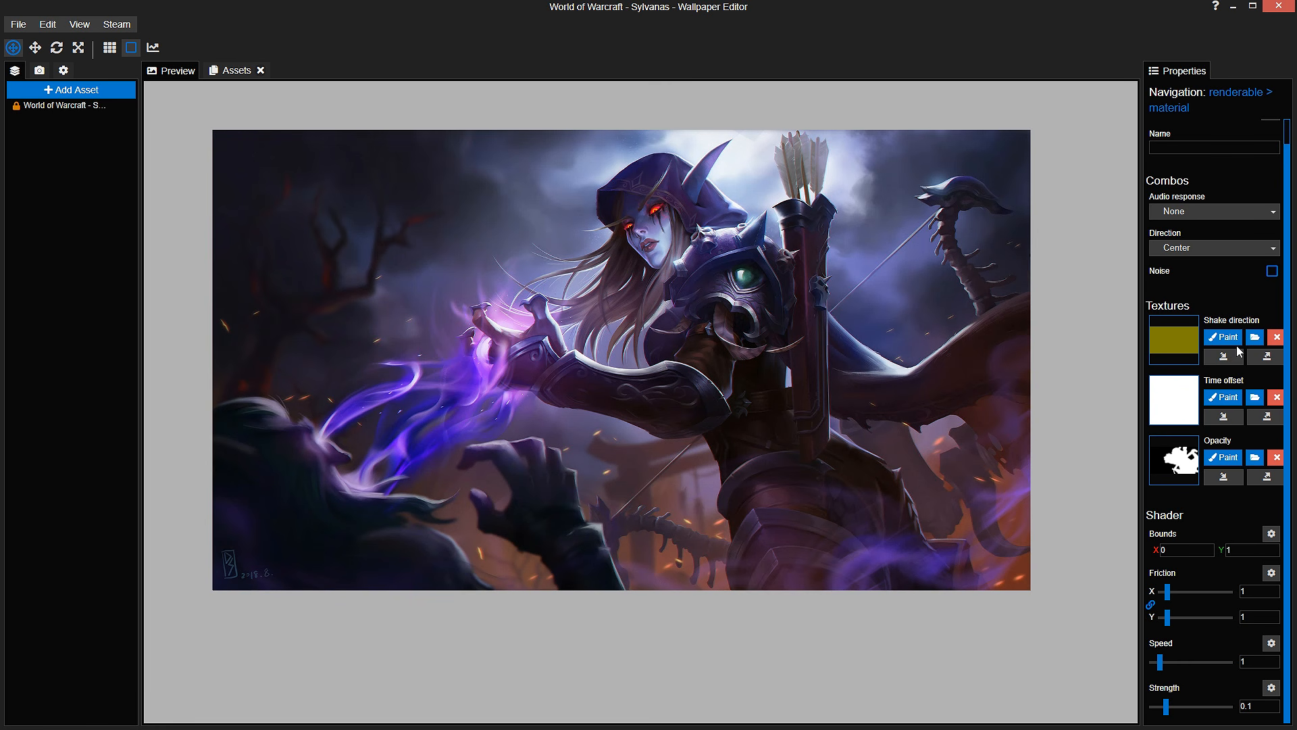
Step: Paint one uniform Shake direction over the whole image with value 255 and brush size 1000, and accept the painting
left_click(1236, 343)
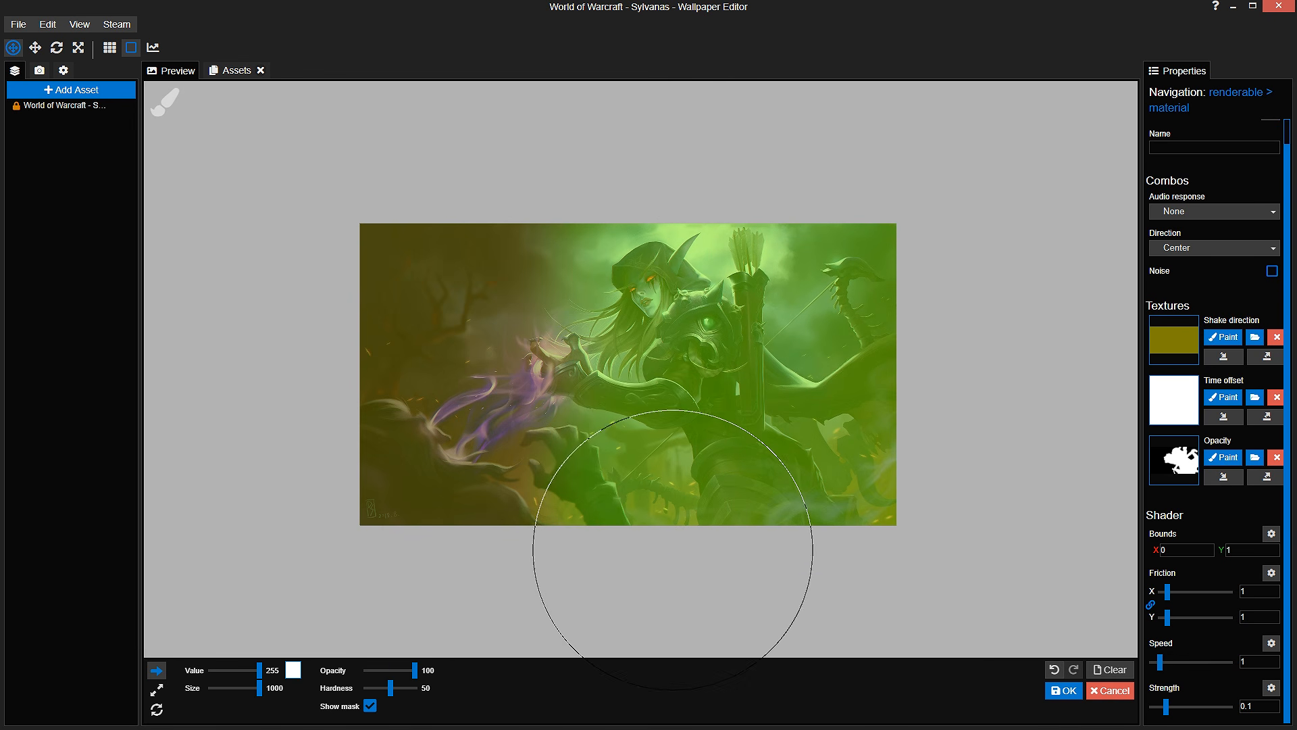
mouse_move(672, 551)
left_mouse_down()
mouse_move(552, 481)
mouse_move(491, 620)
mouse_move(457, 559)
left_mouse_up()
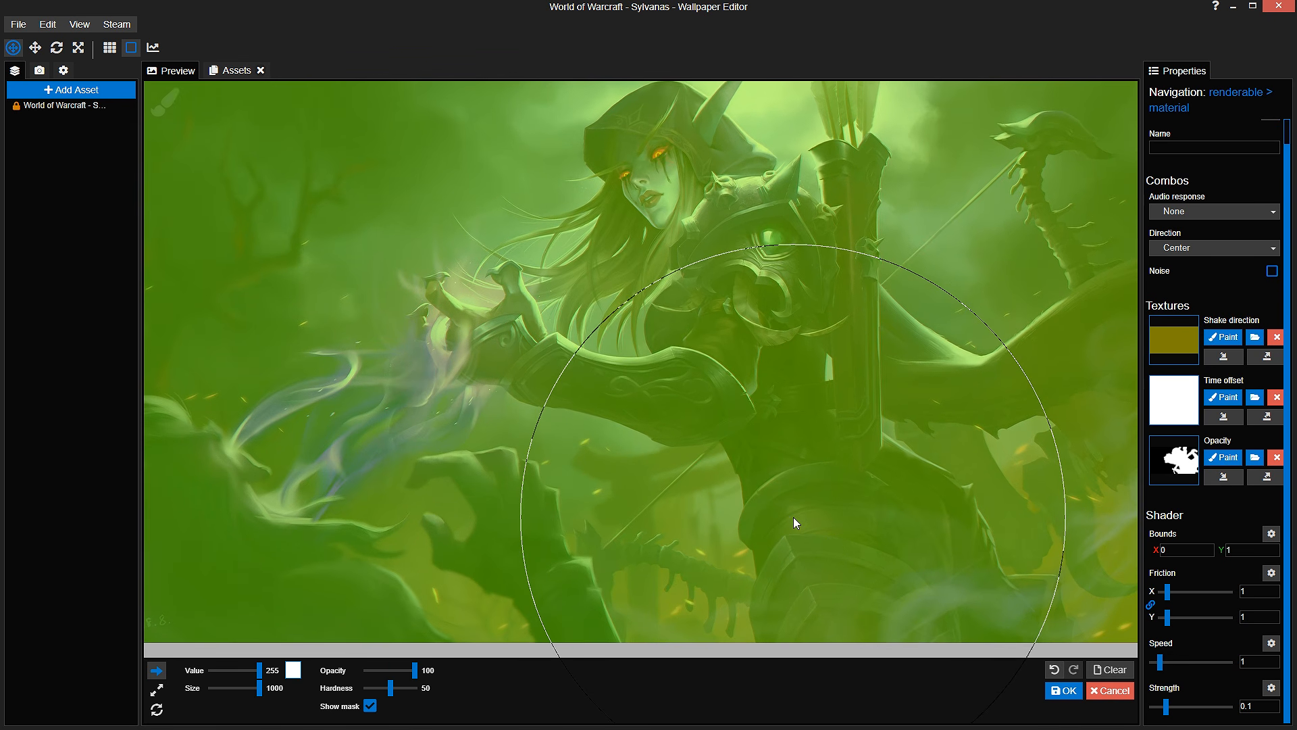
left_click(1064, 690)
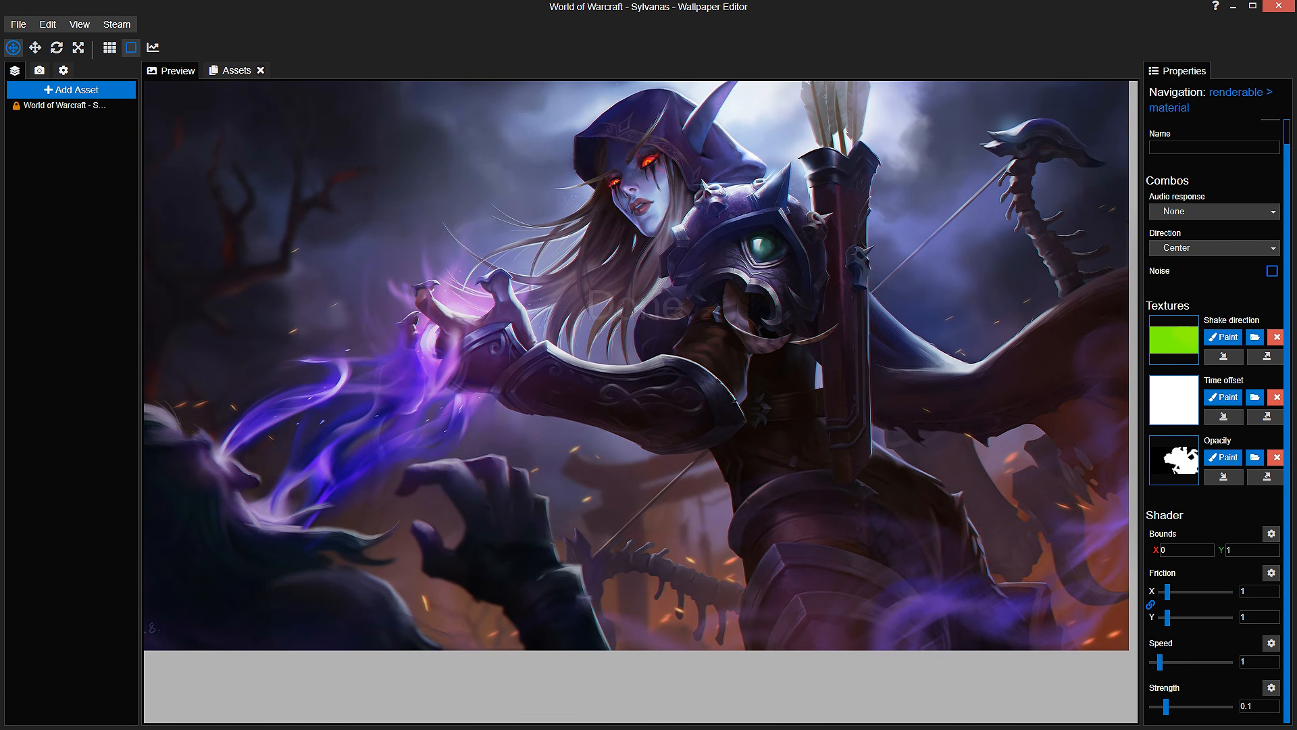
Step: Save the project and examine the character's shake motion across the artwork
left_click_drag(806, 417, 713, 385)
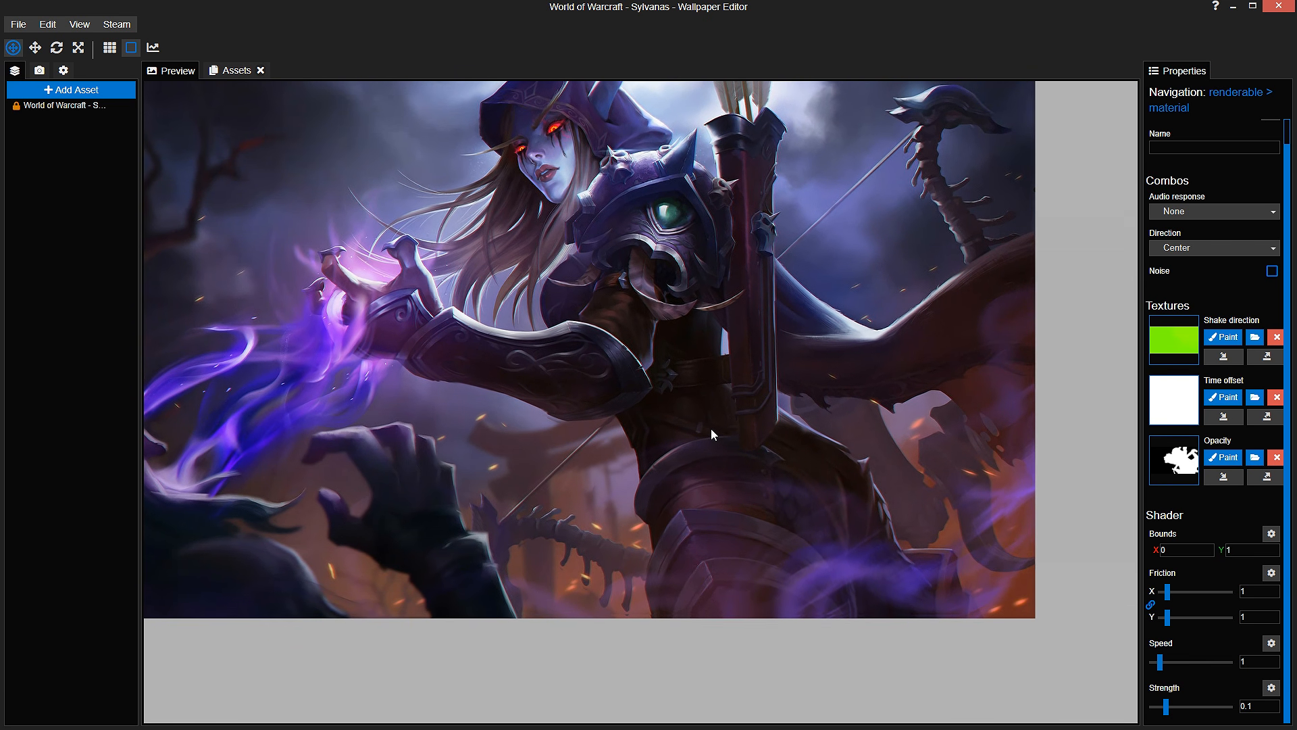
left_click_drag(716, 505, 698, 469)
scroll(720, 500, "up", 1)
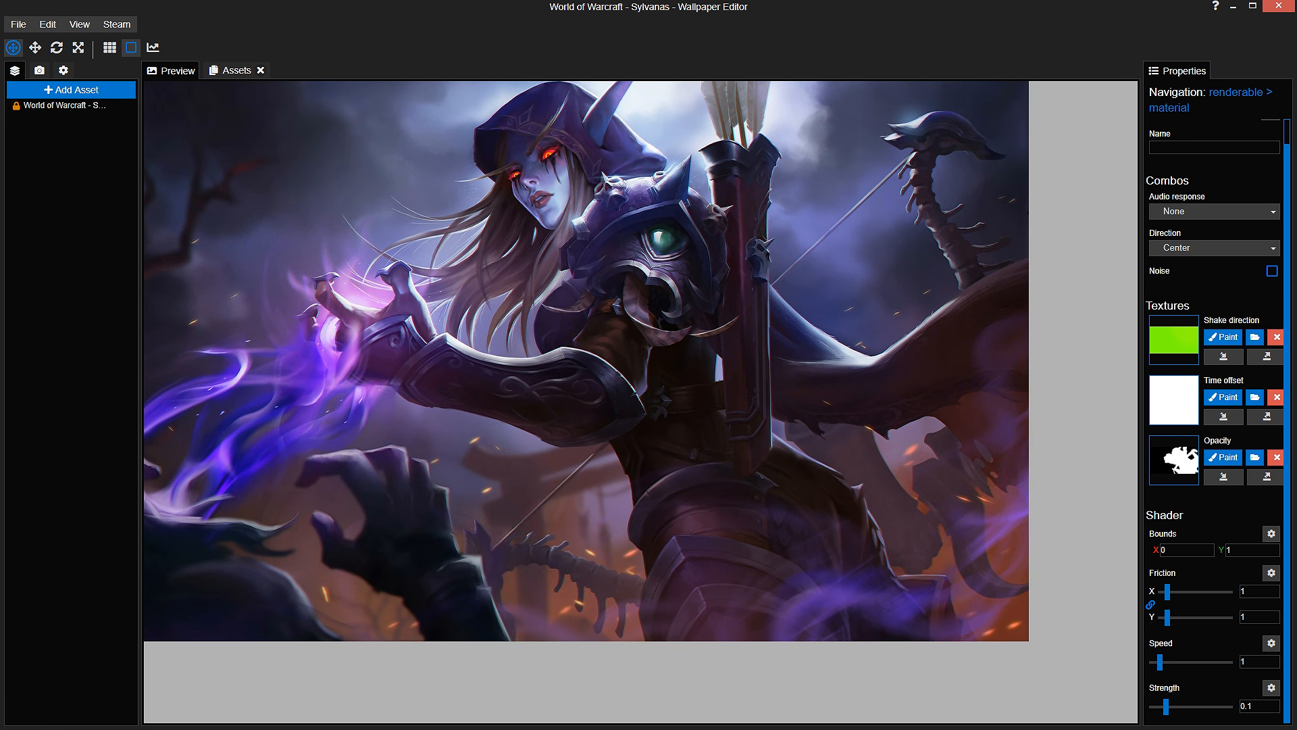
key("ctrl+s")
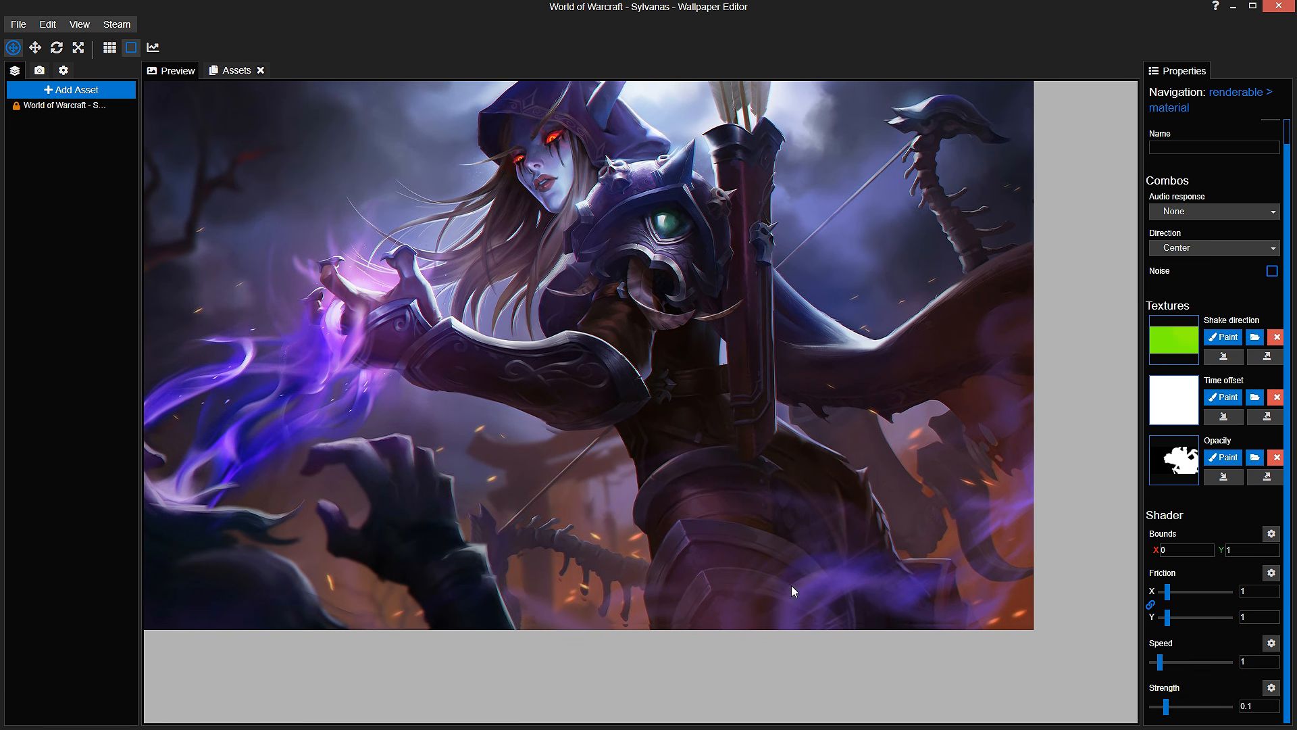
left_click_drag(704, 461, 736, 477)
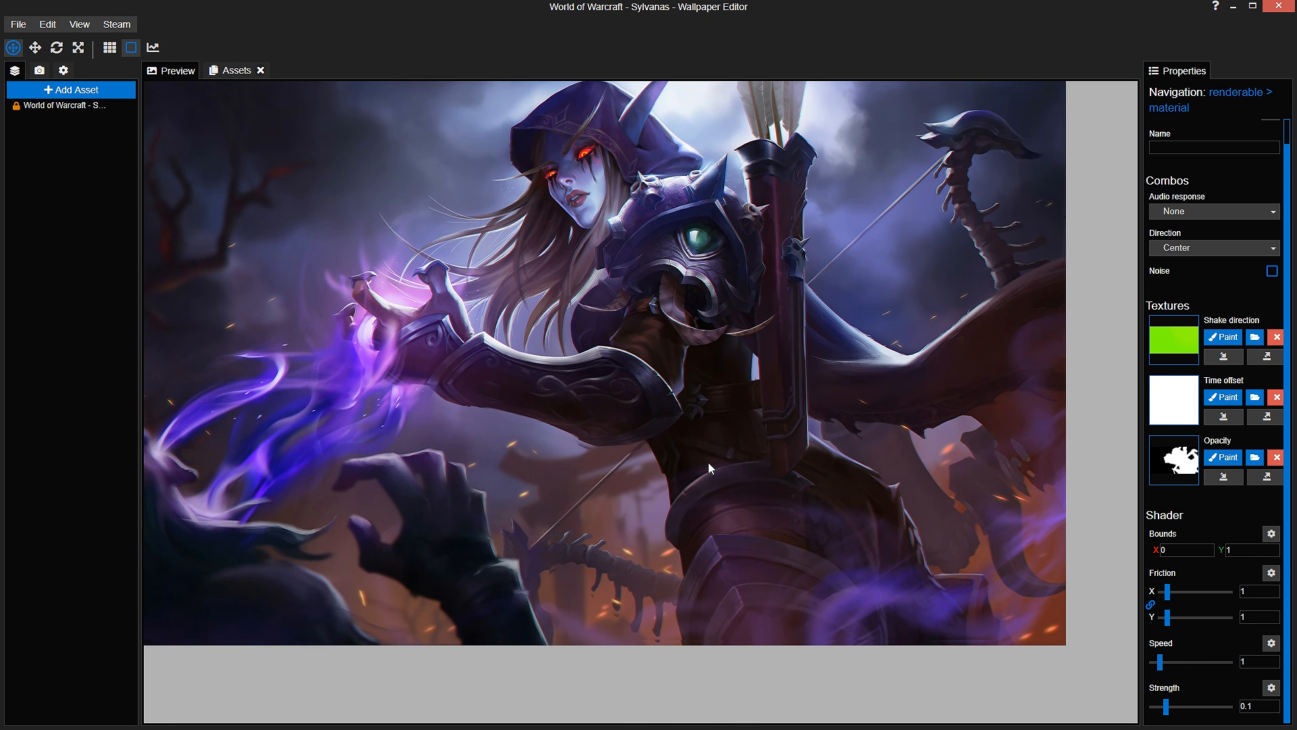
Step: Reopen the Shake direction painting and paint over the character's hips and thighs with value 131 and brush size 196
left_click(1223, 337)
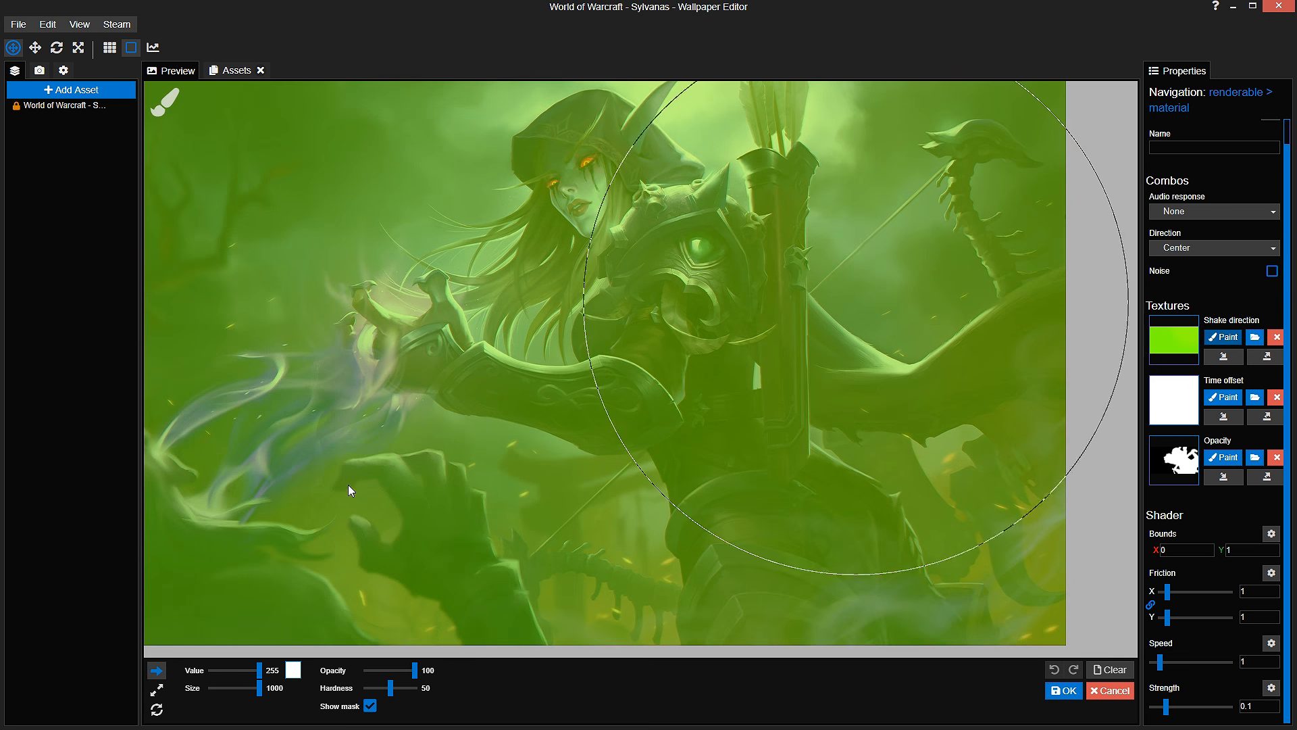
left_click(235, 679)
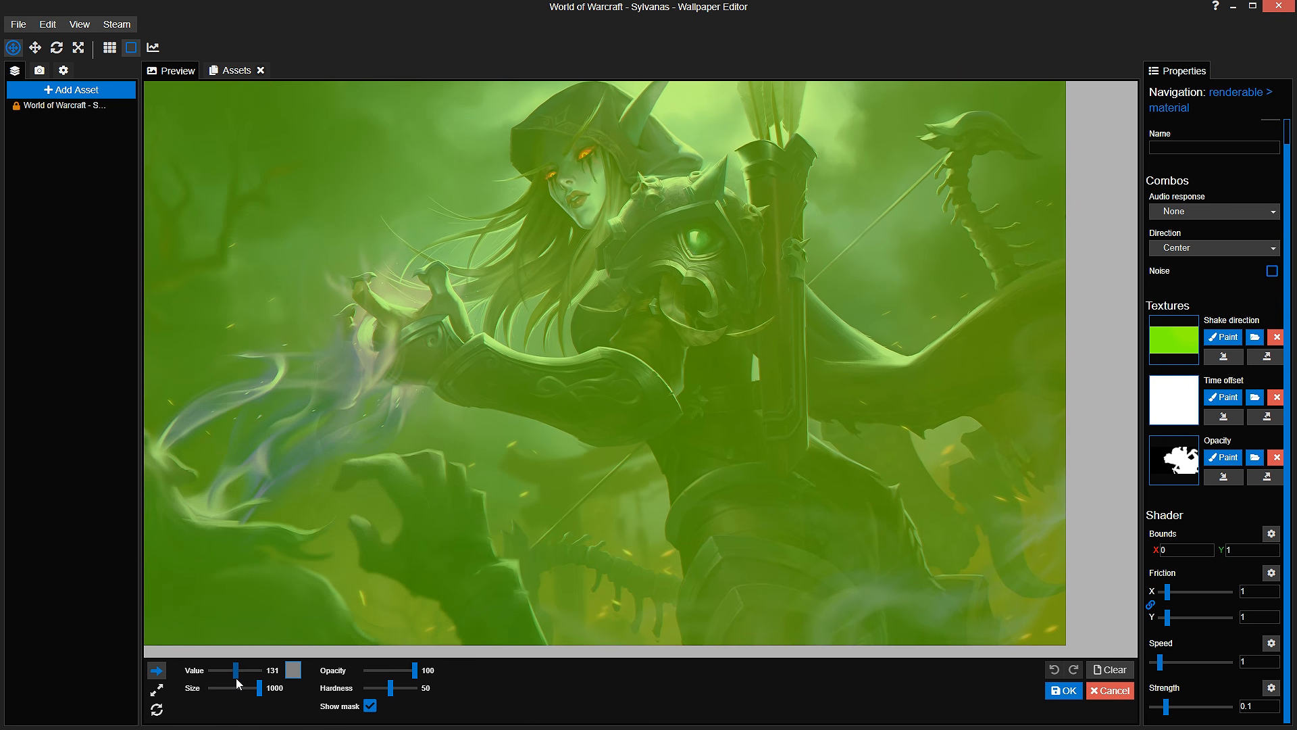
left_click_drag(244, 685, 247, 687)
scroll(672, 498, "up", 3)
mouse_move(785, 608)
left_mouse_down()
mouse_move(672, 498)
mouse_move(677, 441)
left_mouse_up()
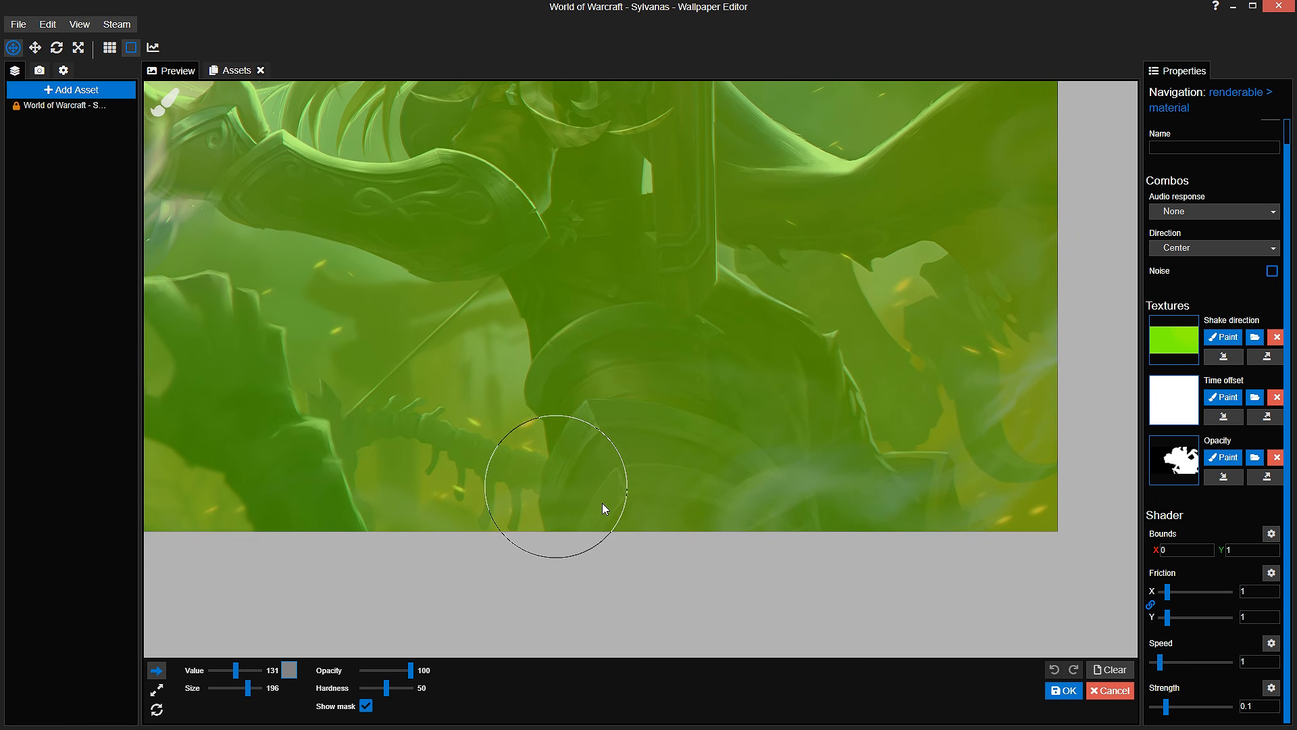
mouse_move(597, 509)
left_mouse_down()
mouse_move(594, 559)
mouse_move(598, 342)
mouse_move(598, 503)
mouse_move(602, 474)
mouse_move(639, 440)
mouse_move(712, 502)
mouse_move(758, 499)
mouse_move(781, 600)
mouse_move(784, 355)
mouse_move(817, 636)
left_mouse_up()
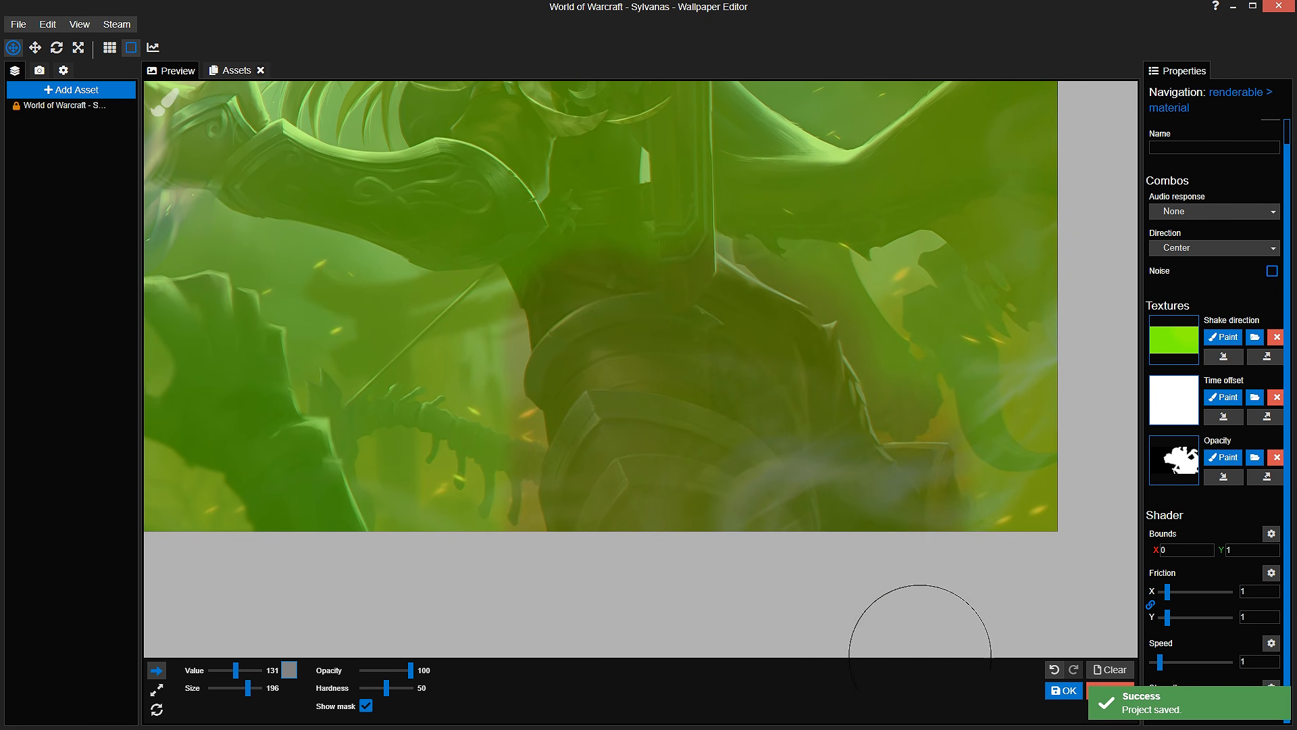
Step: Set the brush value to 145 and size to 38, paint the waist, and compare it with the mask hidden and shown
scroll(785, 452, "up", 3)
mouse_move(777, 353)
left_mouse_down()
mouse_move(785, 452)
mouse_move(822, 539)
left_mouse_up()
left_click_drag(395, 508, 468, 553)
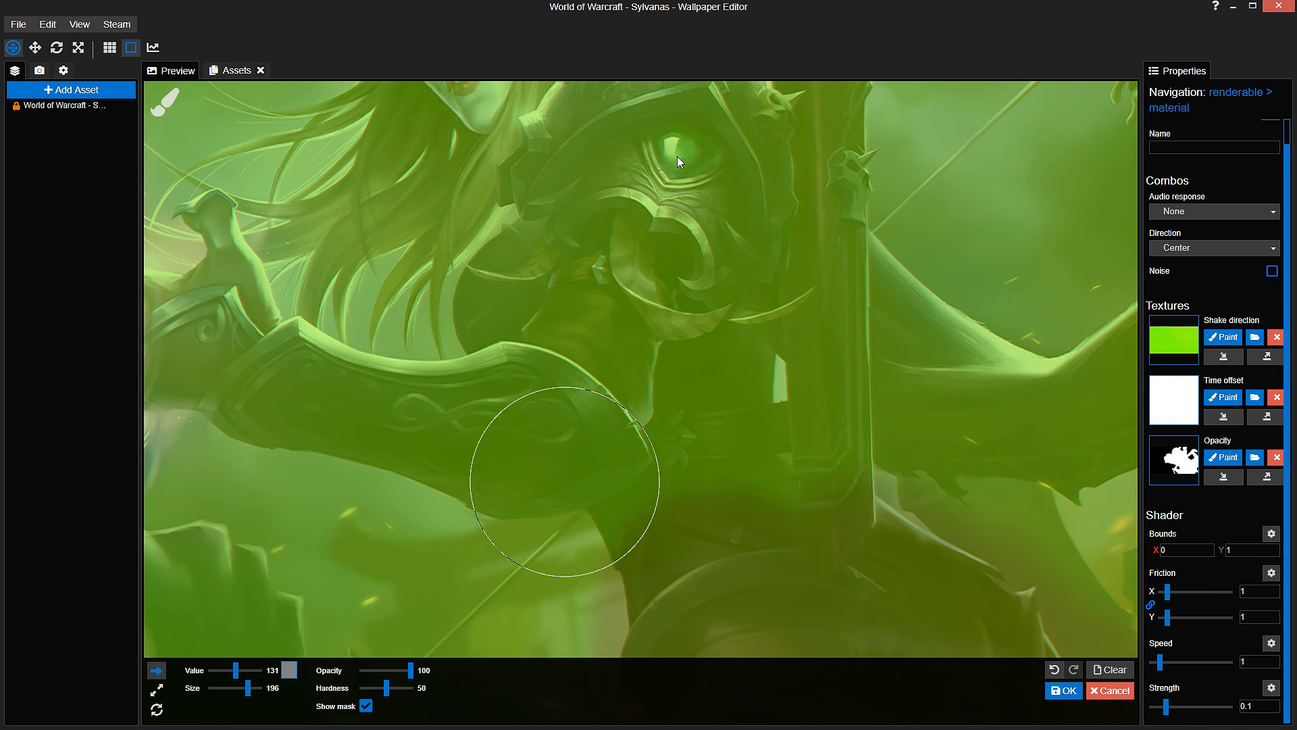
scroll(295, 622, "up", 3)
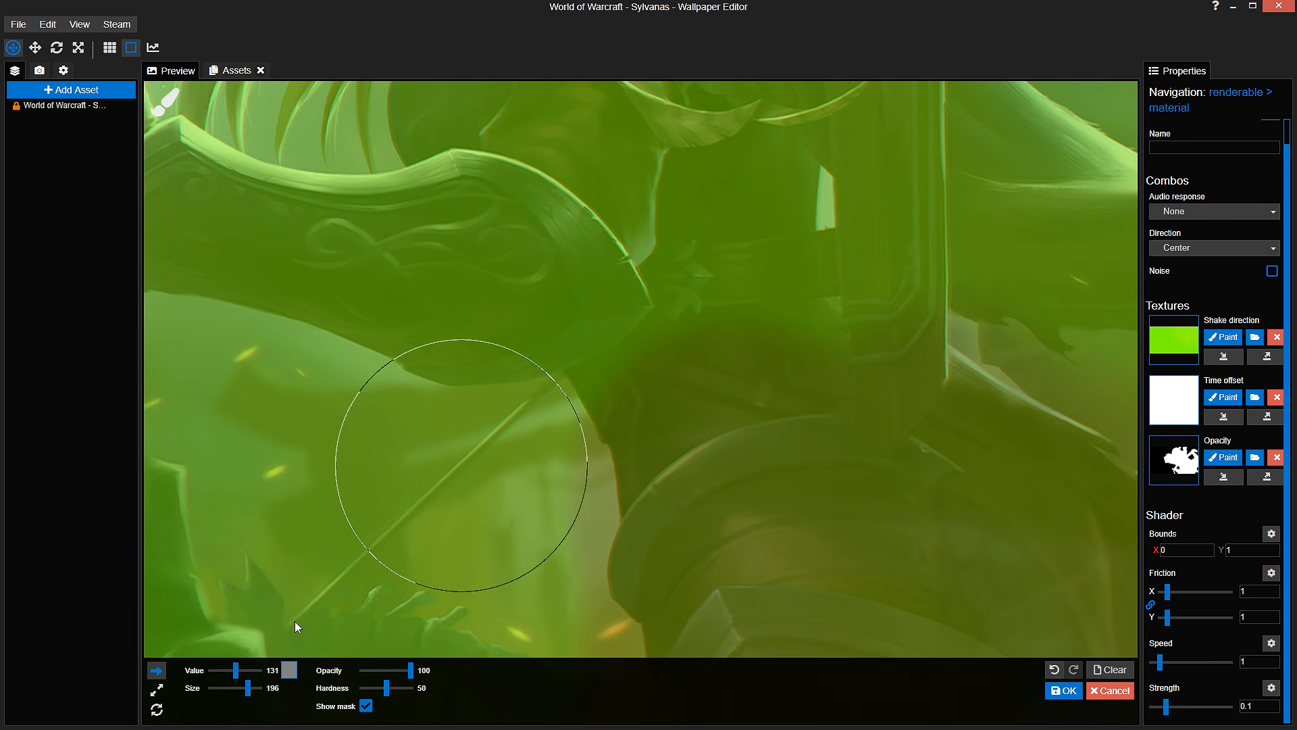
left_click(242, 669)
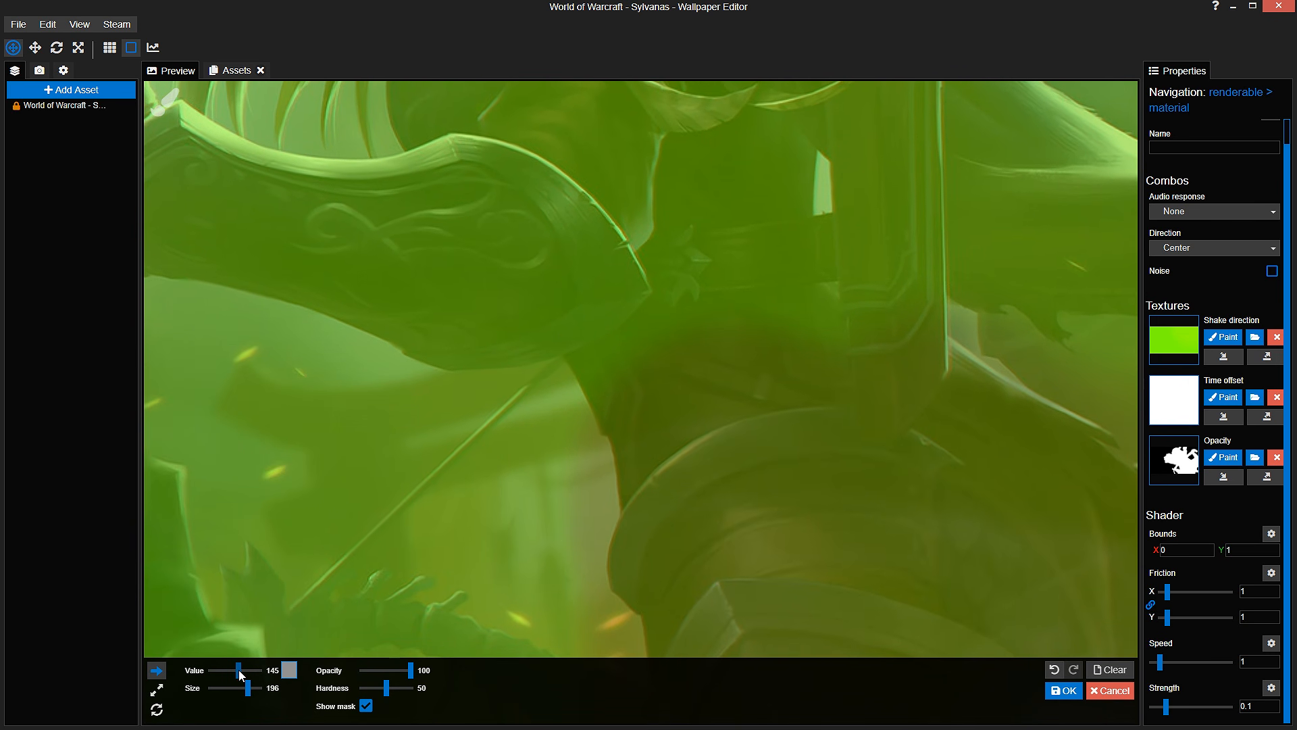
left_click(242, 694)
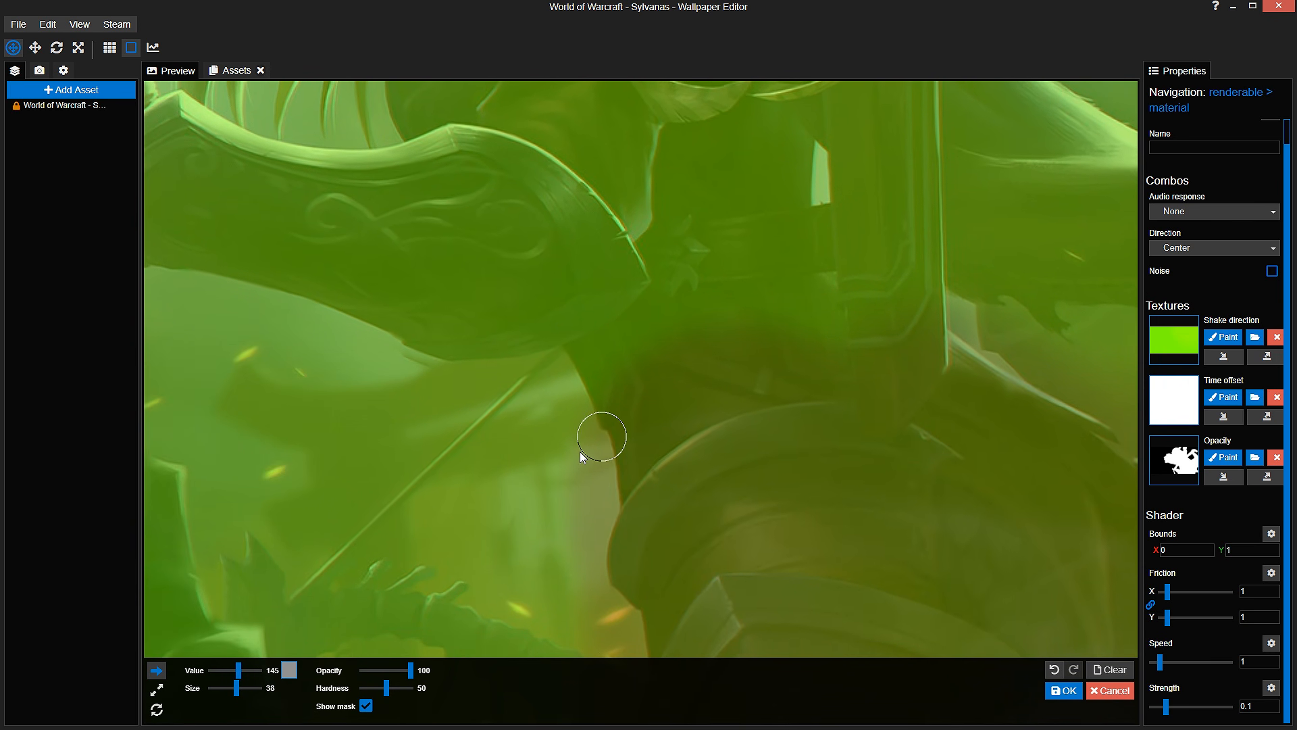
left_click(366, 705)
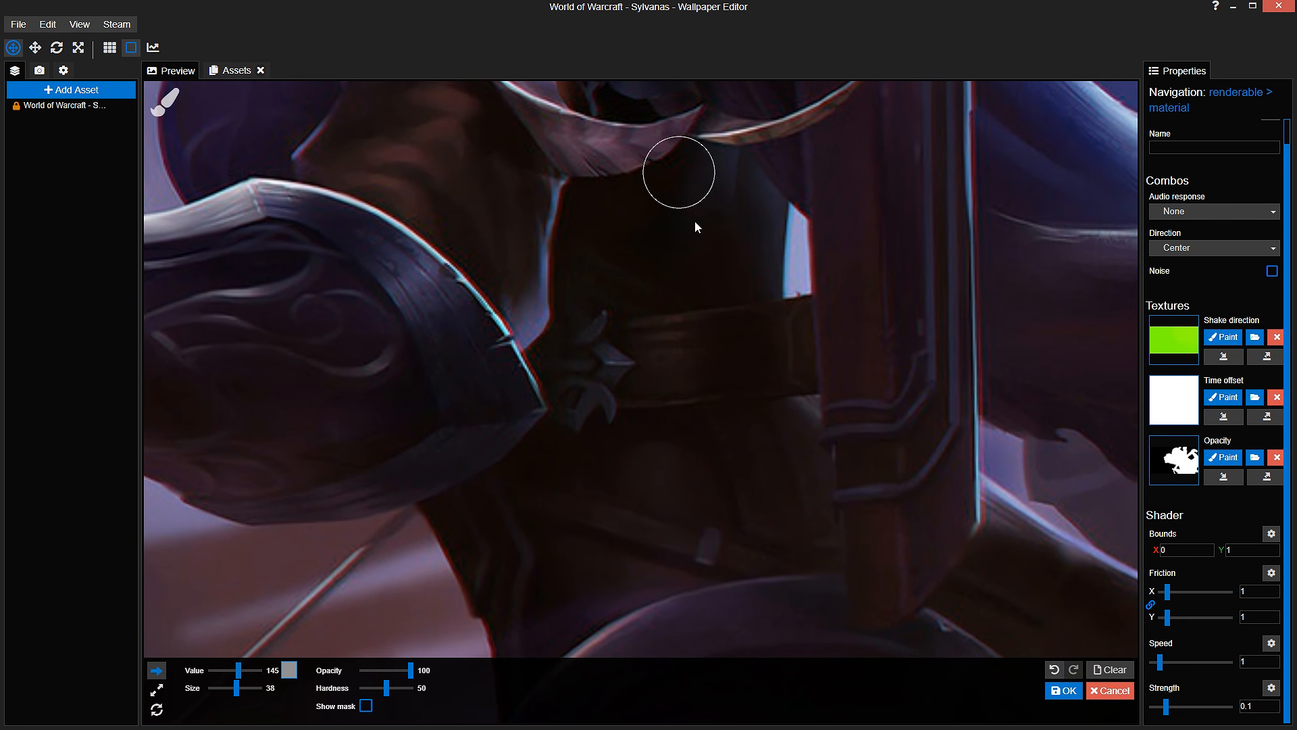
left_click(365, 705)
Step: Lower the brush opacity to 23 and blend the direction painting around the waist and belt
left_click(380, 671)
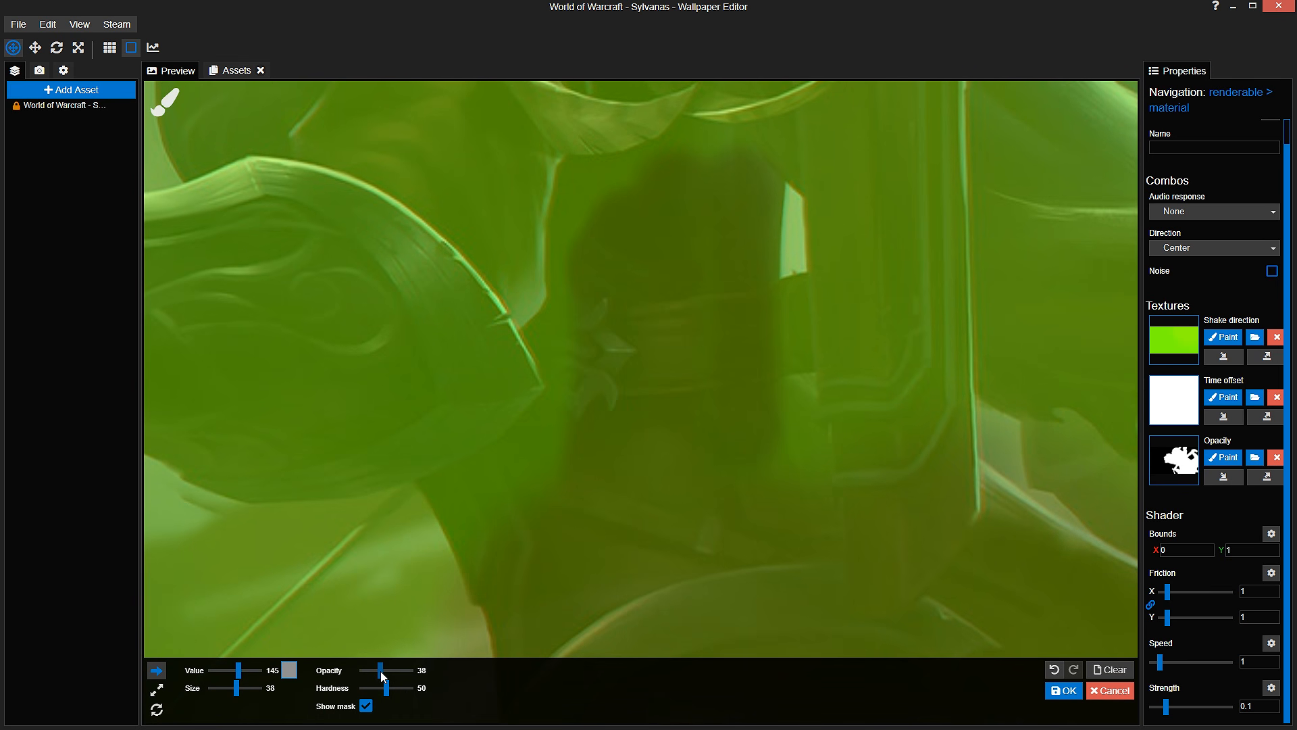
left_click_drag(380, 670, 373, 688)
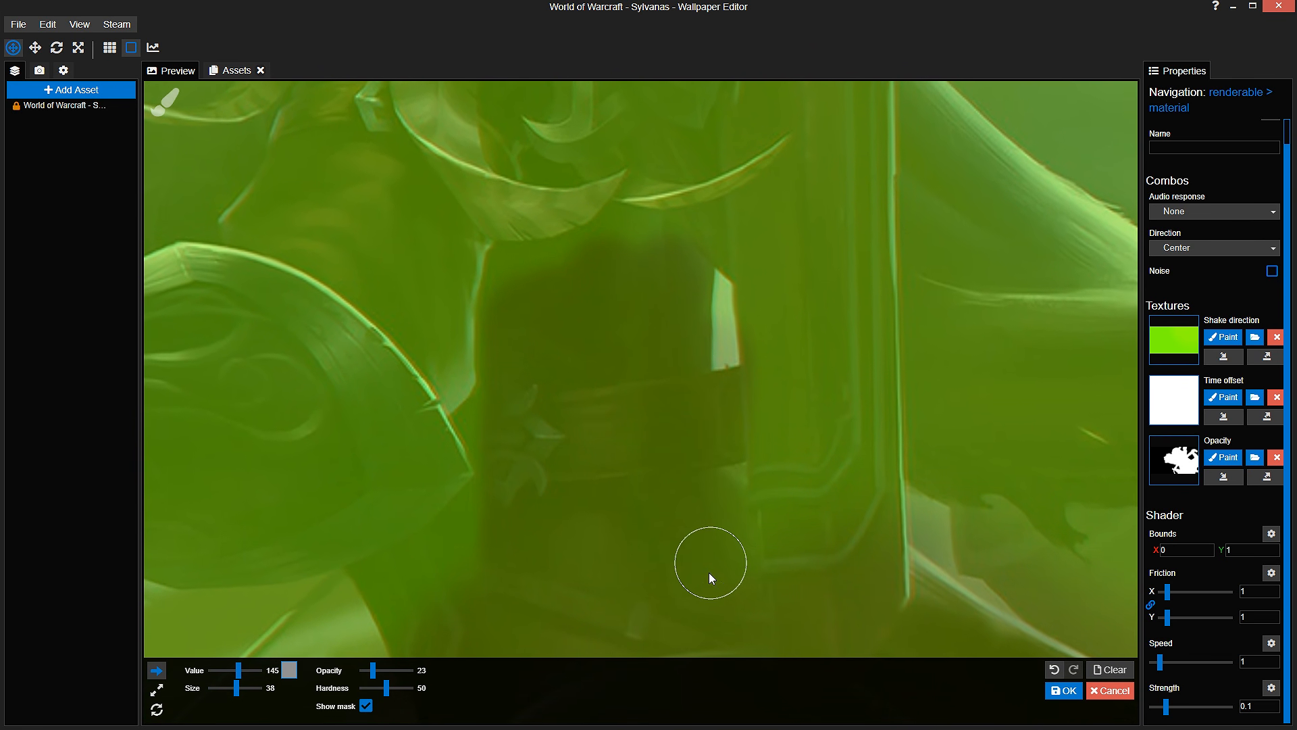
scroll(689, 581, "down", 5)
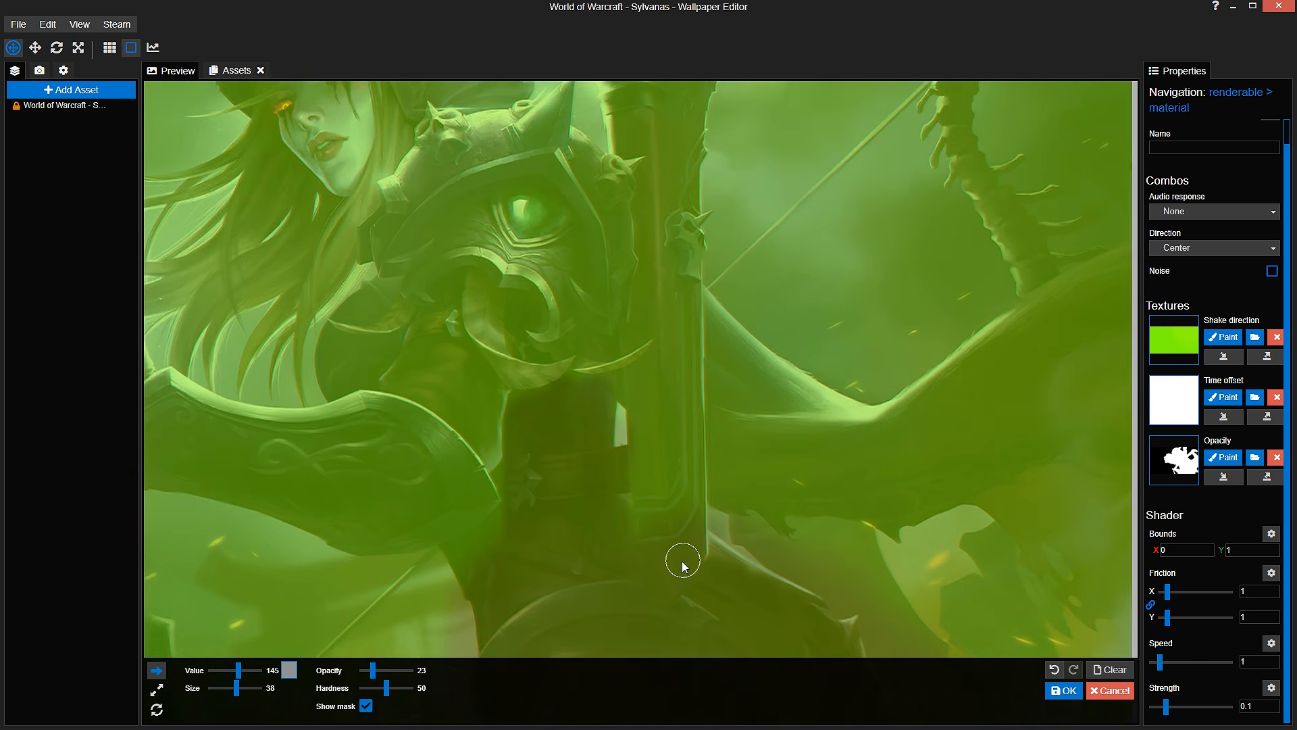
Step: Paint the Shake direction with several strokes along the lower part of the quiver beside the waist
scroll(685, 481, "up", 6)
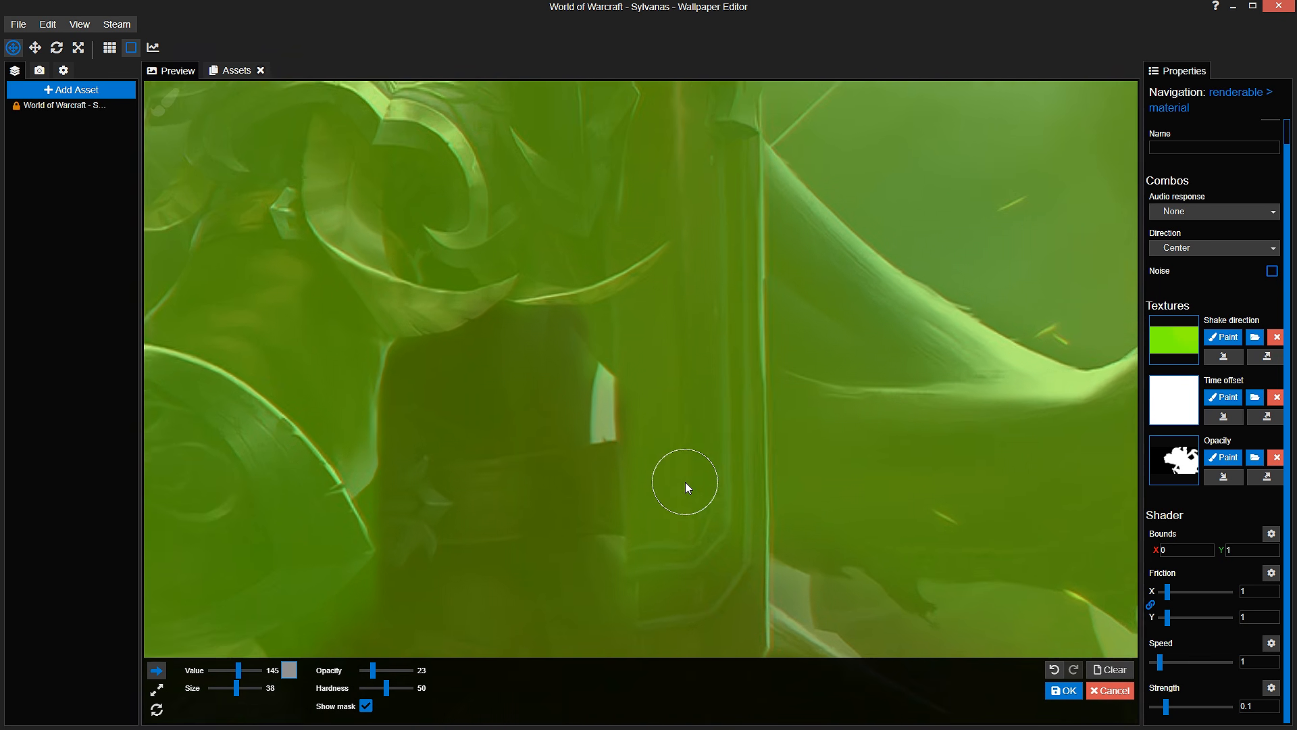
left_click_drag(642, 626, 600, 197)
scroll(698, 498, "down", 2)
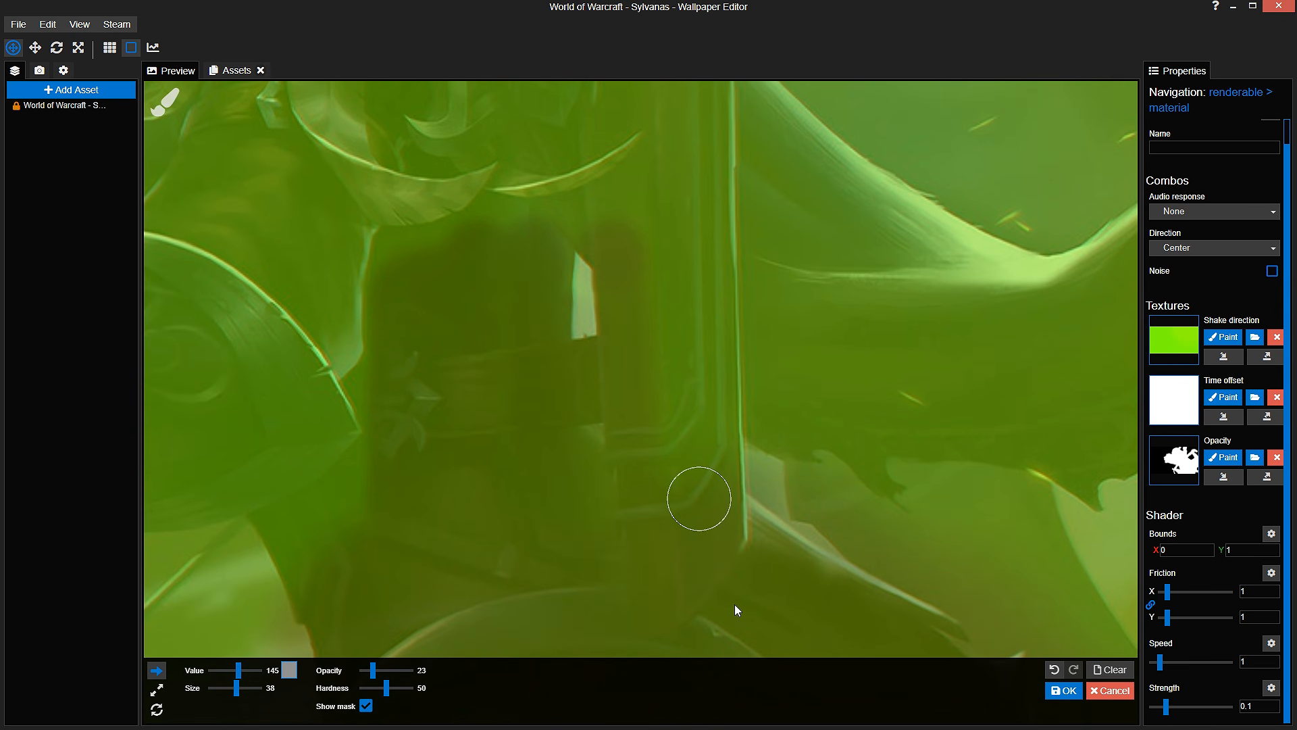
left_click_drag(729, 603, 701, 299)
left_click_drag(685, 616, 672, 252)
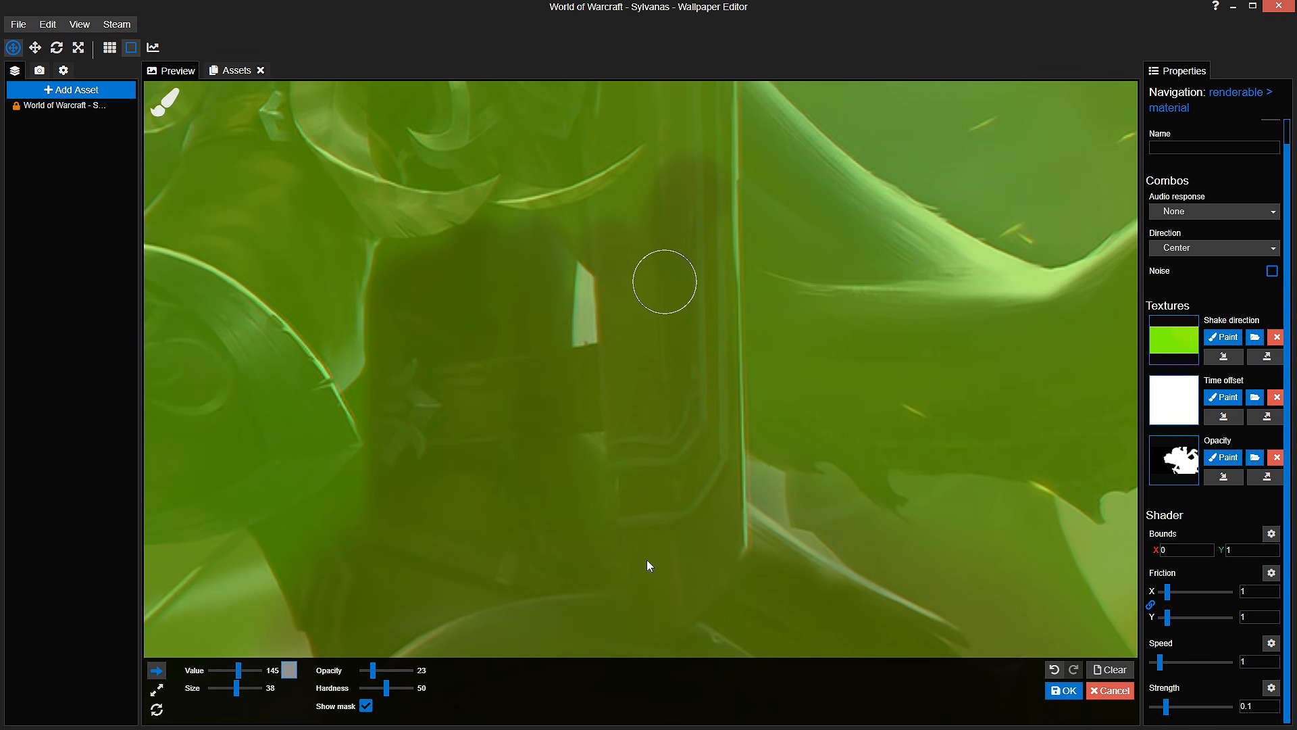
left_click_drag(612, 601, 625, 325)
left_click_drag(686, 524, 682, 721)
Step: Paint the direction strokes up the middle of the quiver, past the shoulder armor and the skull ornament
scroll(687, 524, "up", 2)
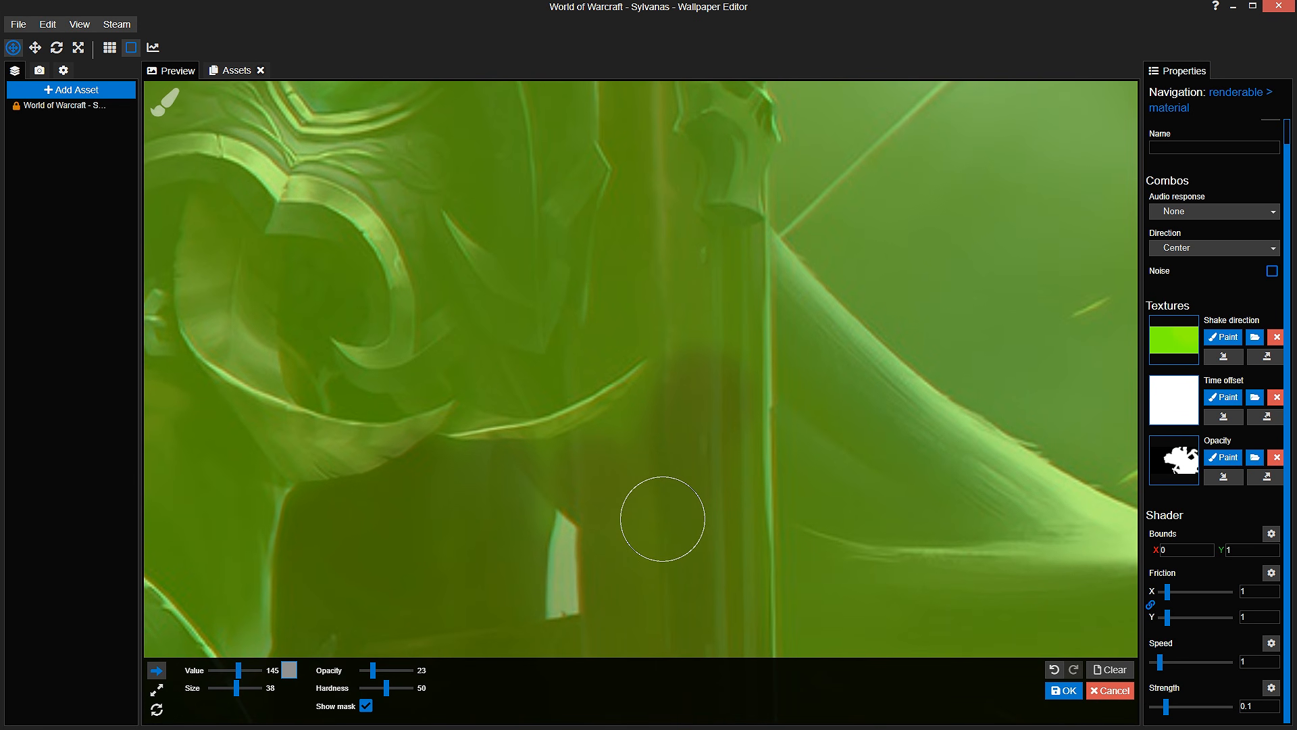
left_click_drag(663, 518, 655, 197)
left_click_drag(627, 476, 619, 203)
left_click_drag(599, 355, 593, 564)
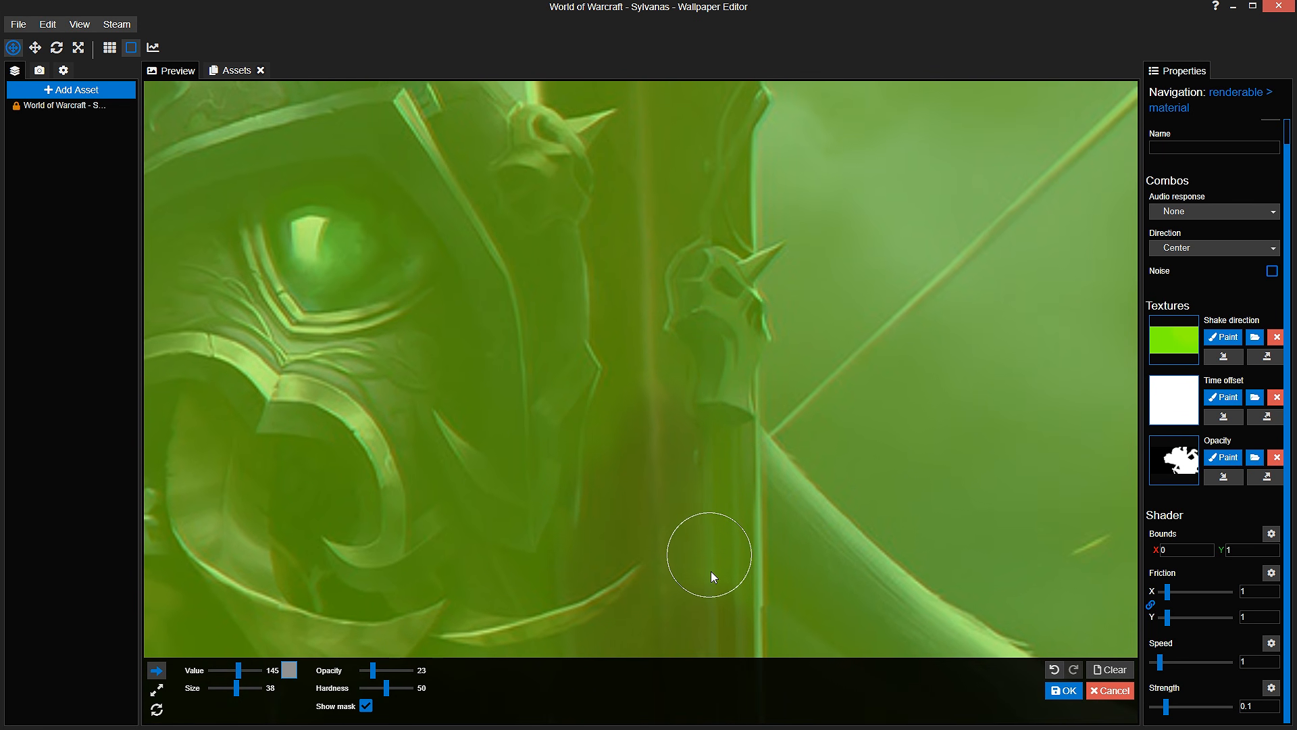
left_click_drag(713, 628, 727, 201)
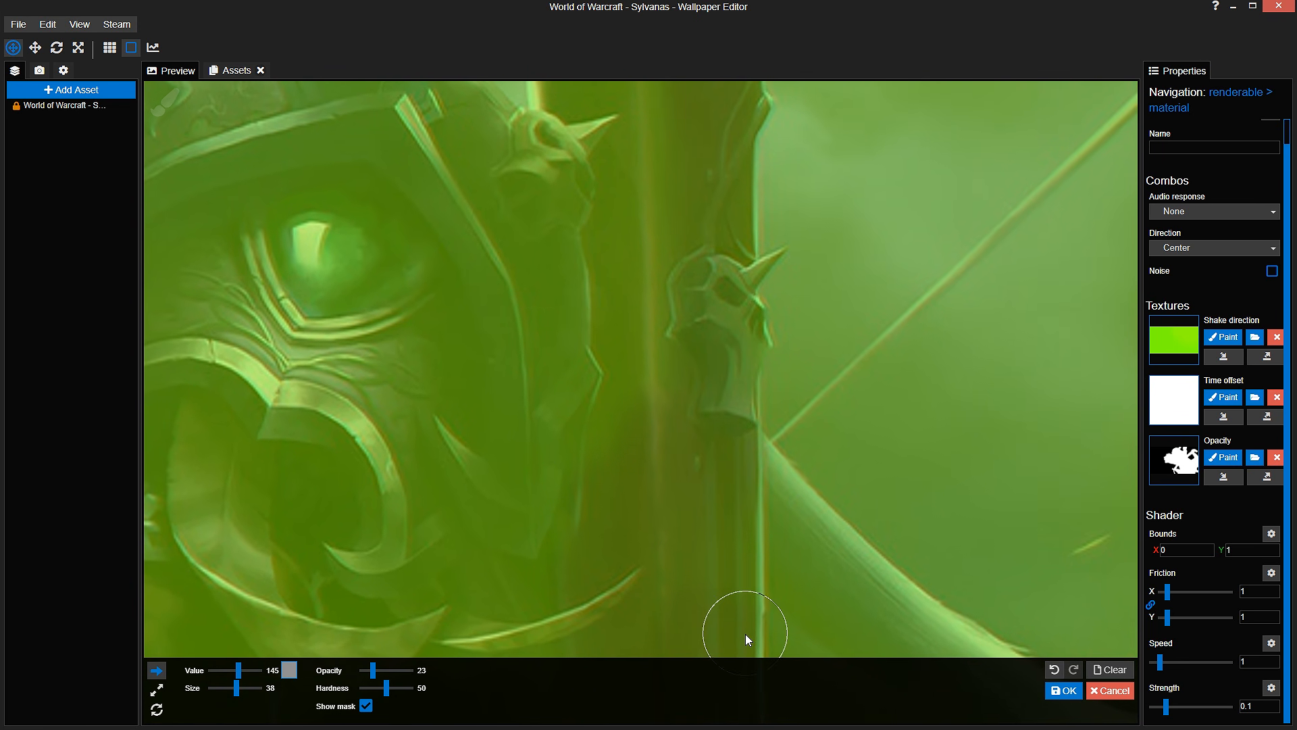
left_click_drag(745, 633, 726, 116)
mouse_move(747, 184)
left_mouse_down()
mouse_move(752, 467)
mouse_move(736, 150)
left_mouse_up()
Step: Set the brush size to 62 and paint the Shake direction over the quiver's upper end and the arrows
scroll(731, 155, "down", 1)
left_click_drag(237, 688, 240, 688)
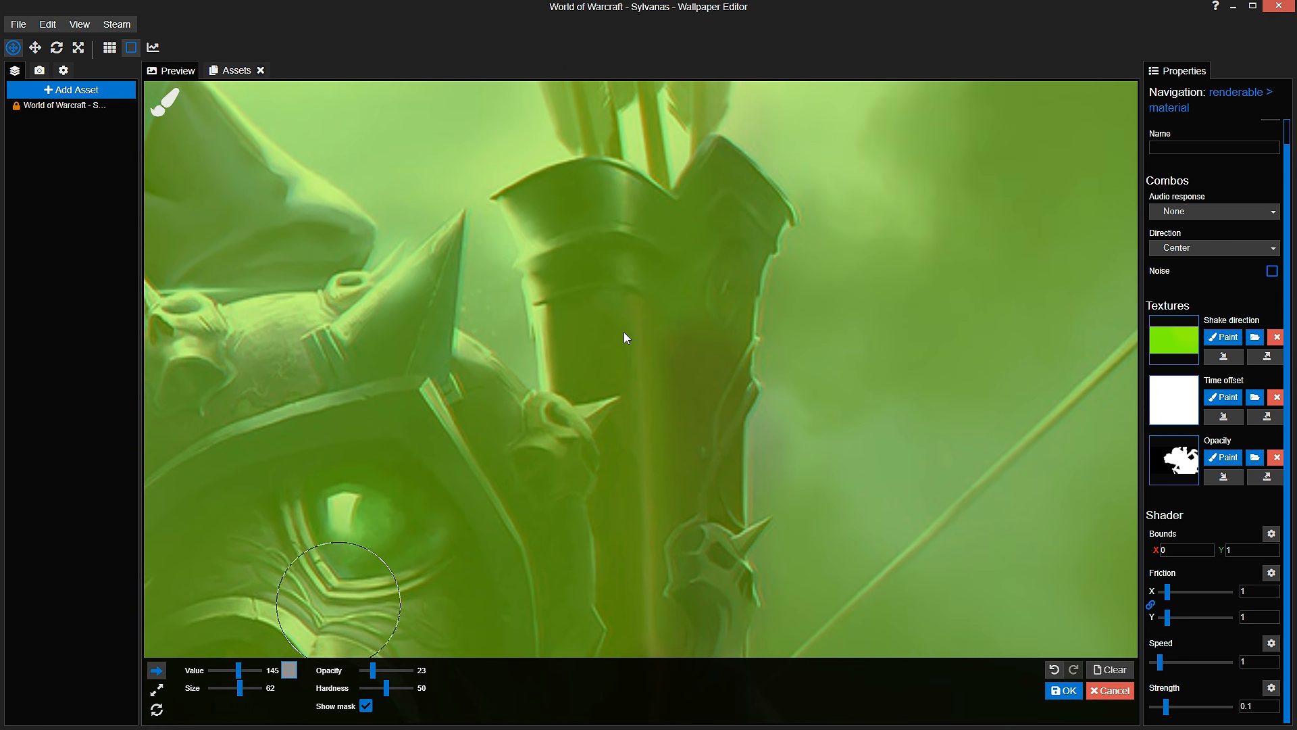
scroll(642, 329, "down", 2)
mouse_move(729, 316)
left_mouse_down()
mouse_move(701, 416)
mouse_move(693, 86)
left_mouse_up()
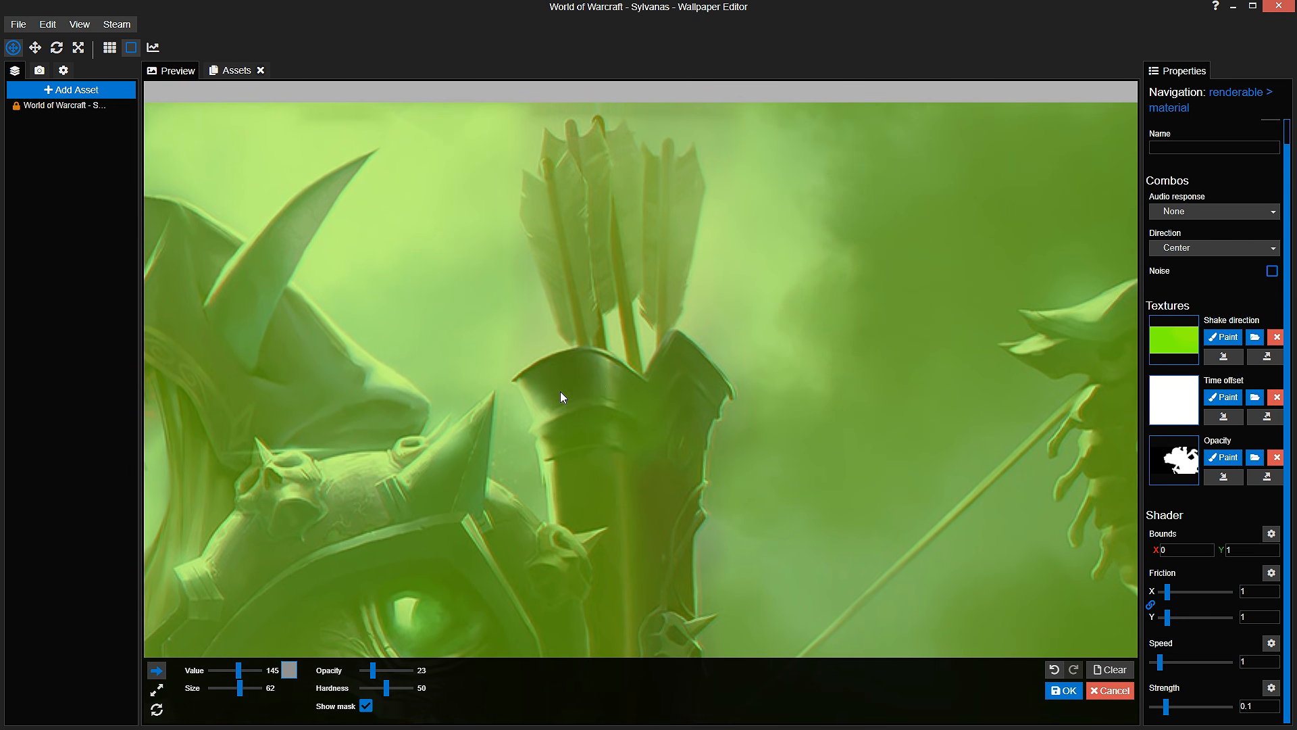
scroll(582, 466, "up", 3)
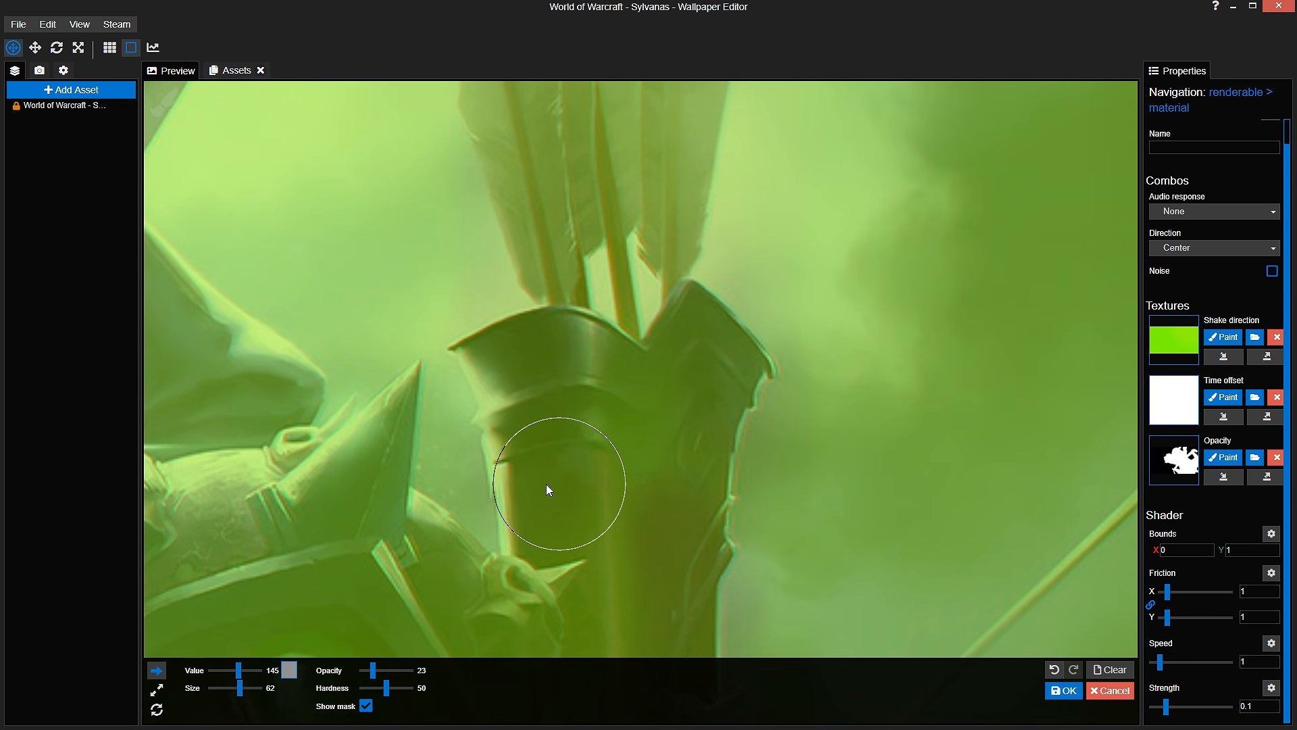
left_click_drag(659, 622, 657, 319)
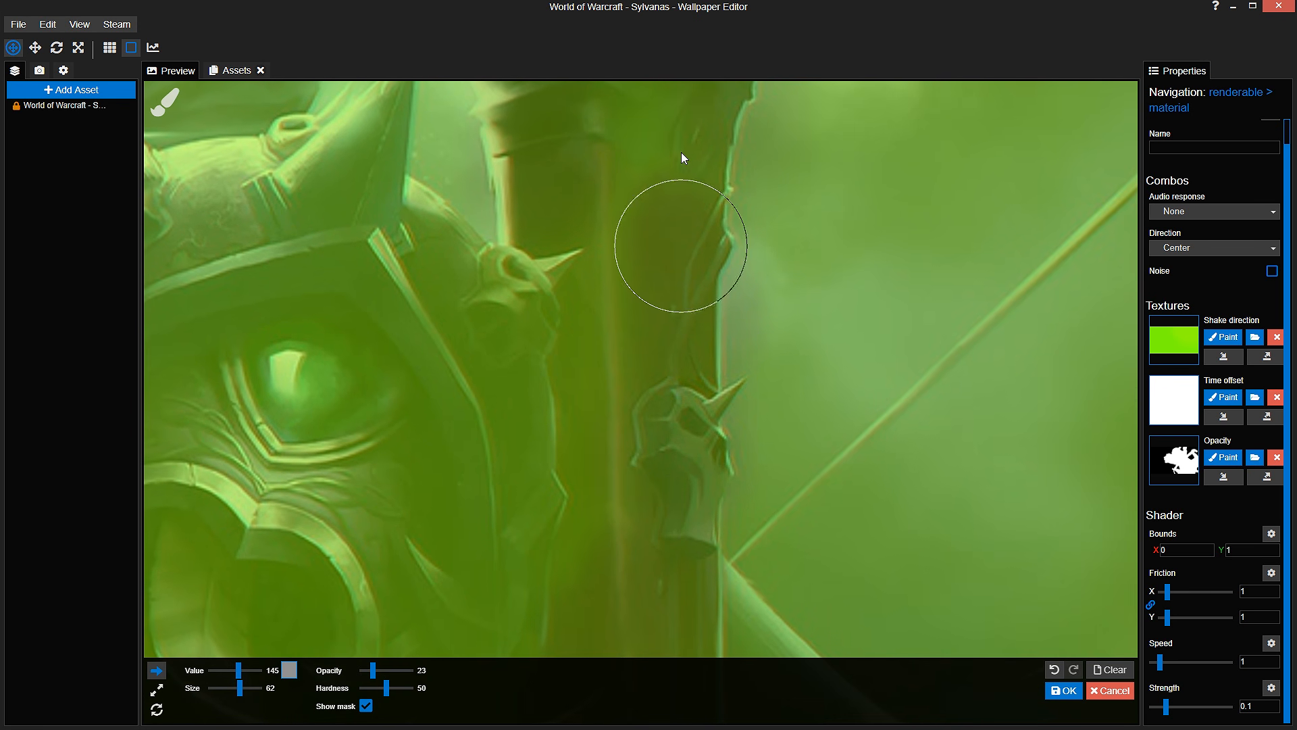
Step: Even out the direction painting on the quiver around the skull ornament
scroll(681, 152, "down", 2)
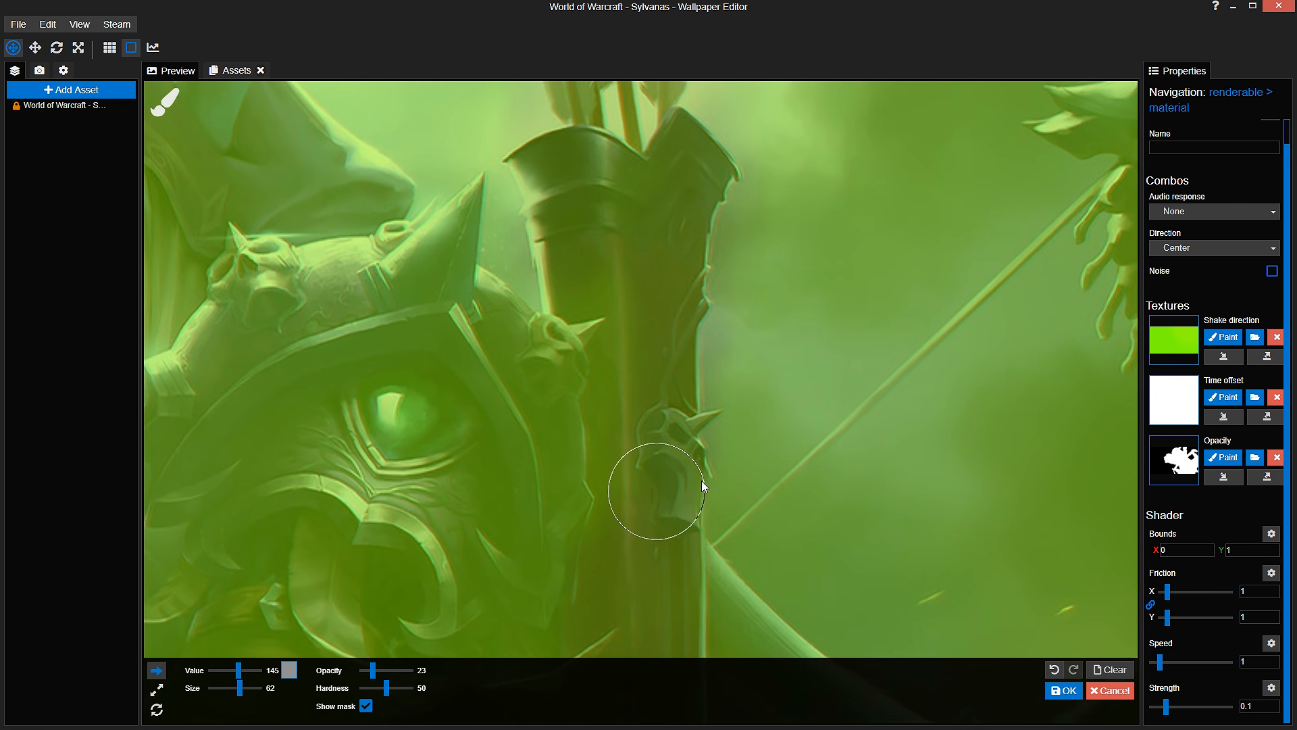
scroll(666, 341, "up", 3)
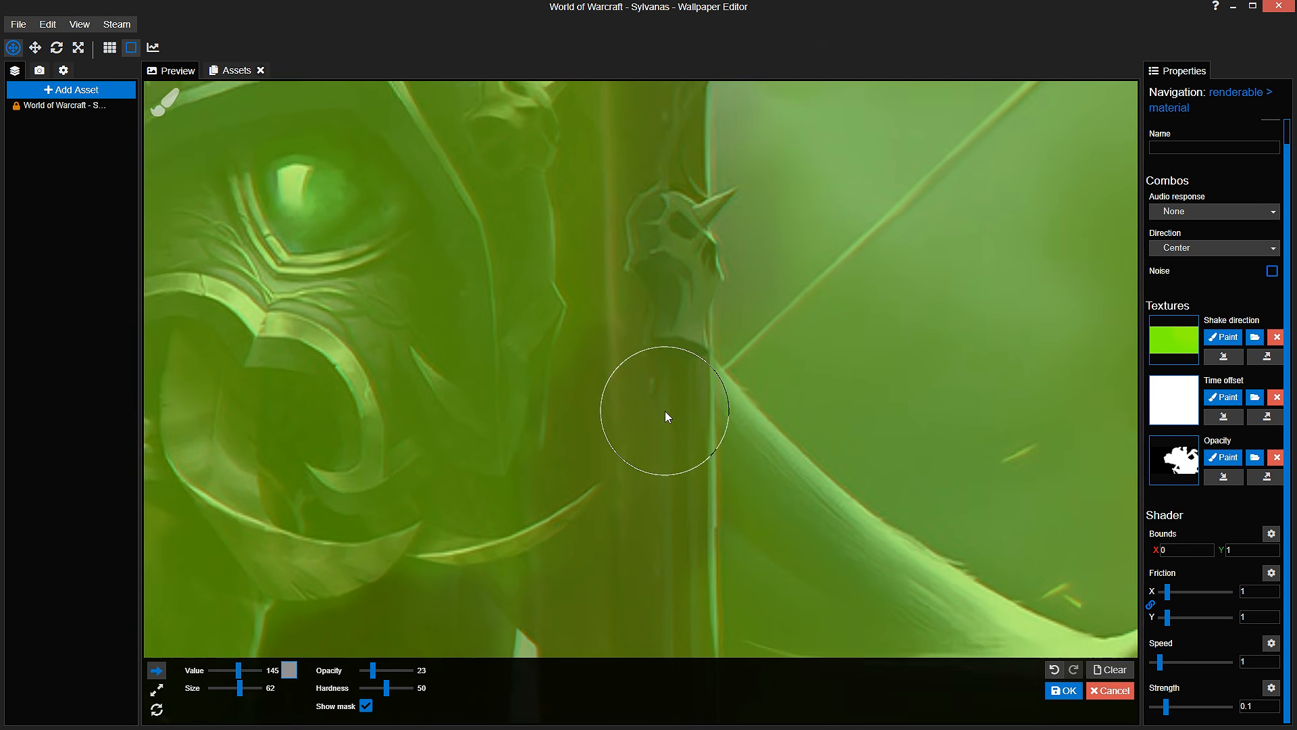
left_click_drag(643, 309, 650, 348)
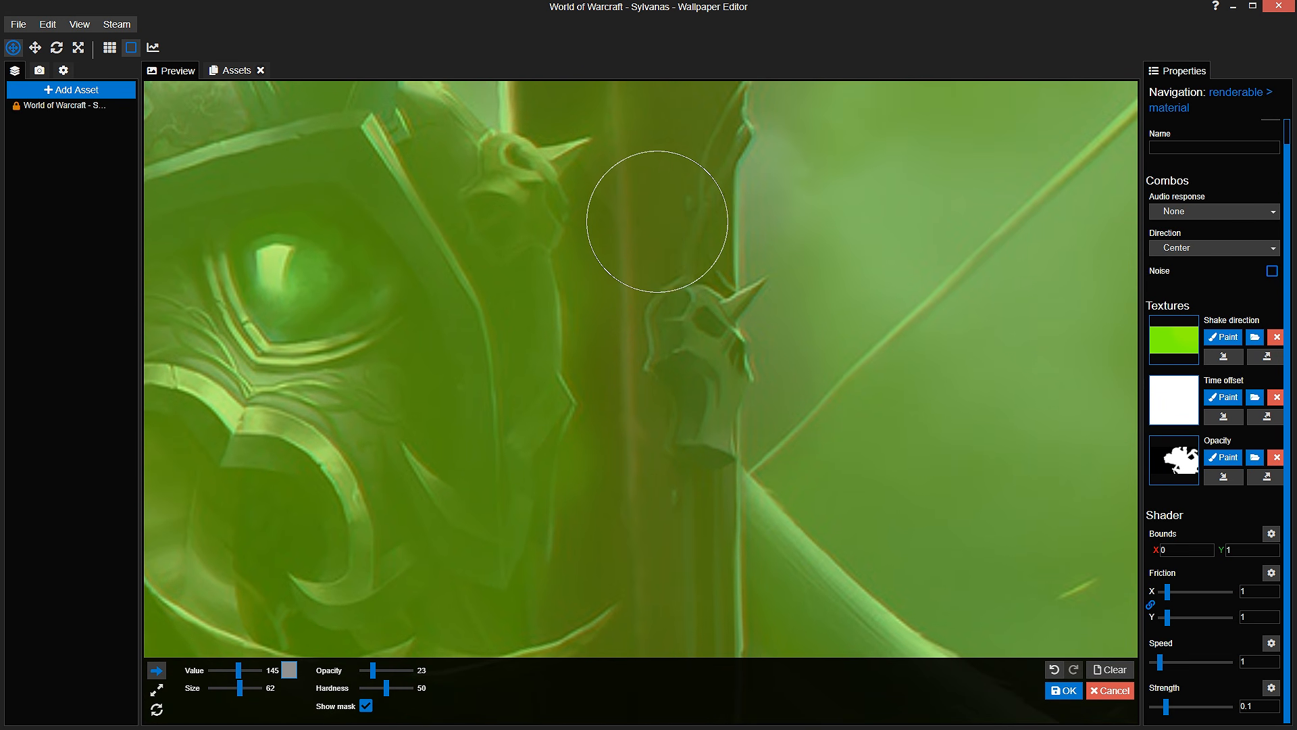
left_click_drag(657, 221, 680, 381)
scroll(648, 391, "down", 1)
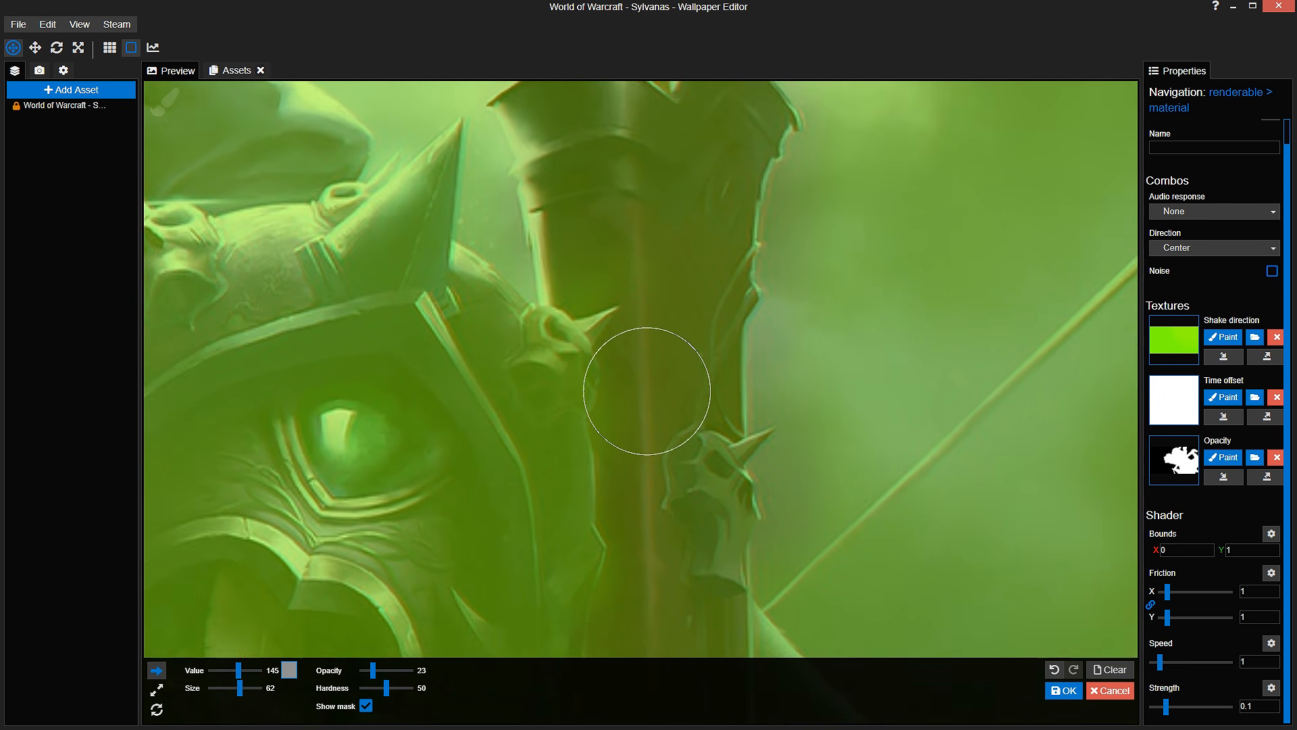
Step: Blend the direction painting along the quiver's edge beside the spiked shoulder armor
scroll(648, 391, "down", 2)
left_click_drag(647, 608, 613, 716)
scroll(646, 490, "up", 2)
scroll(617, 471, "up", 2)
left_click_drag(620, 471, 619, 653)
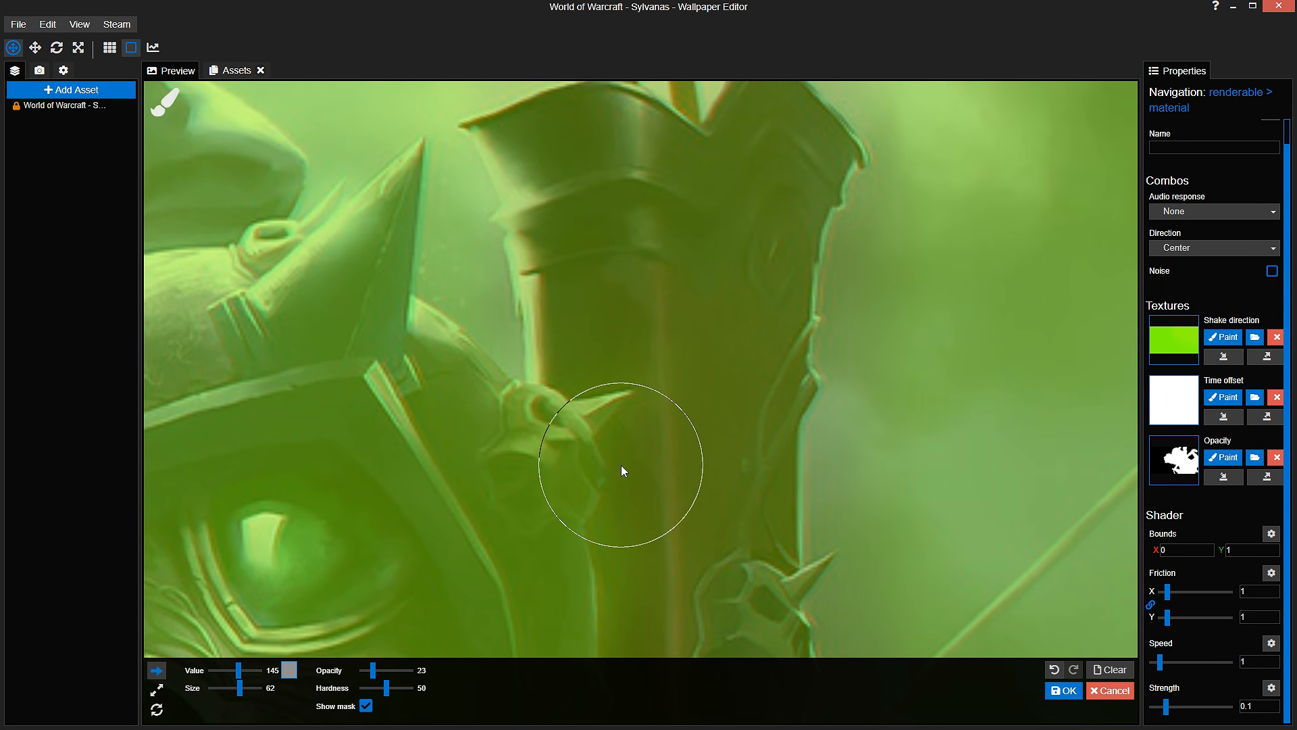
scroll(620, 465, "down", 2)
Step: Set the brush value to 255 and size to 13, and repaint the Shake direction around the tusk tip overlapping the quiver
left_click_drag(249, 669, 261, 668)
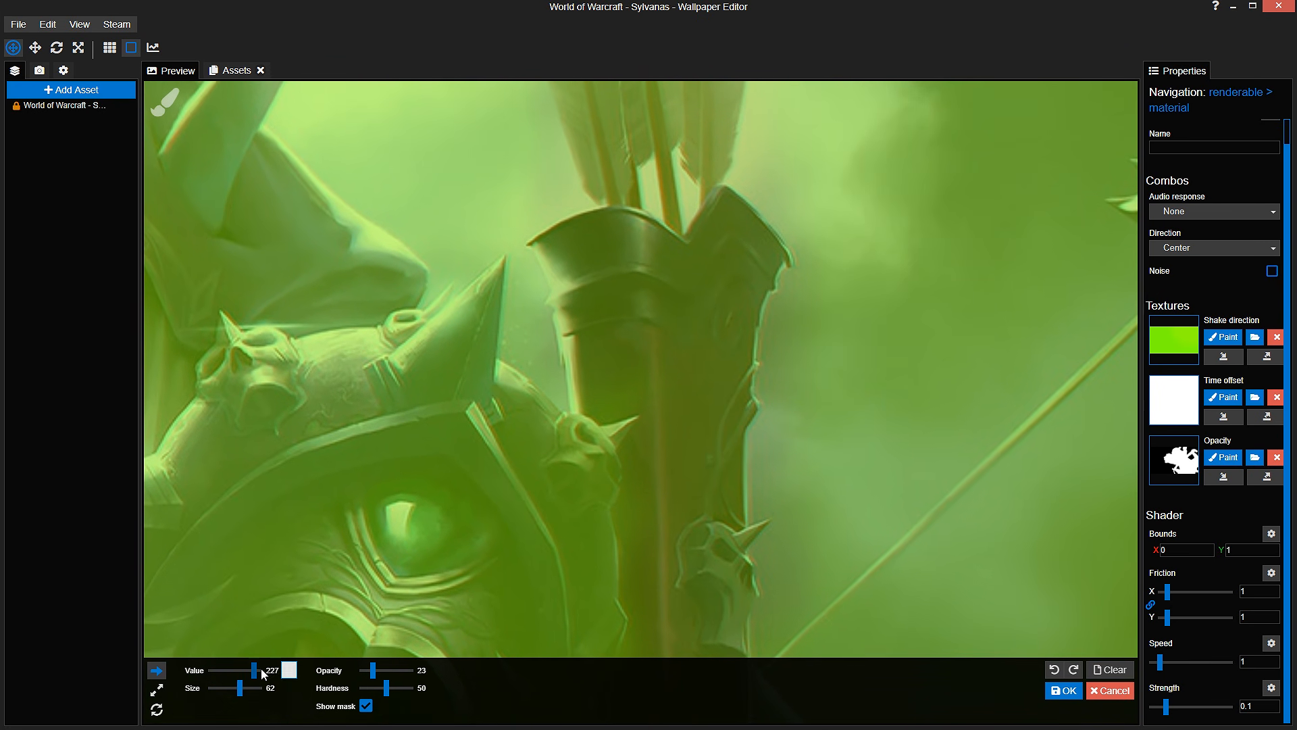
scroll(589, 469, "up", 3)
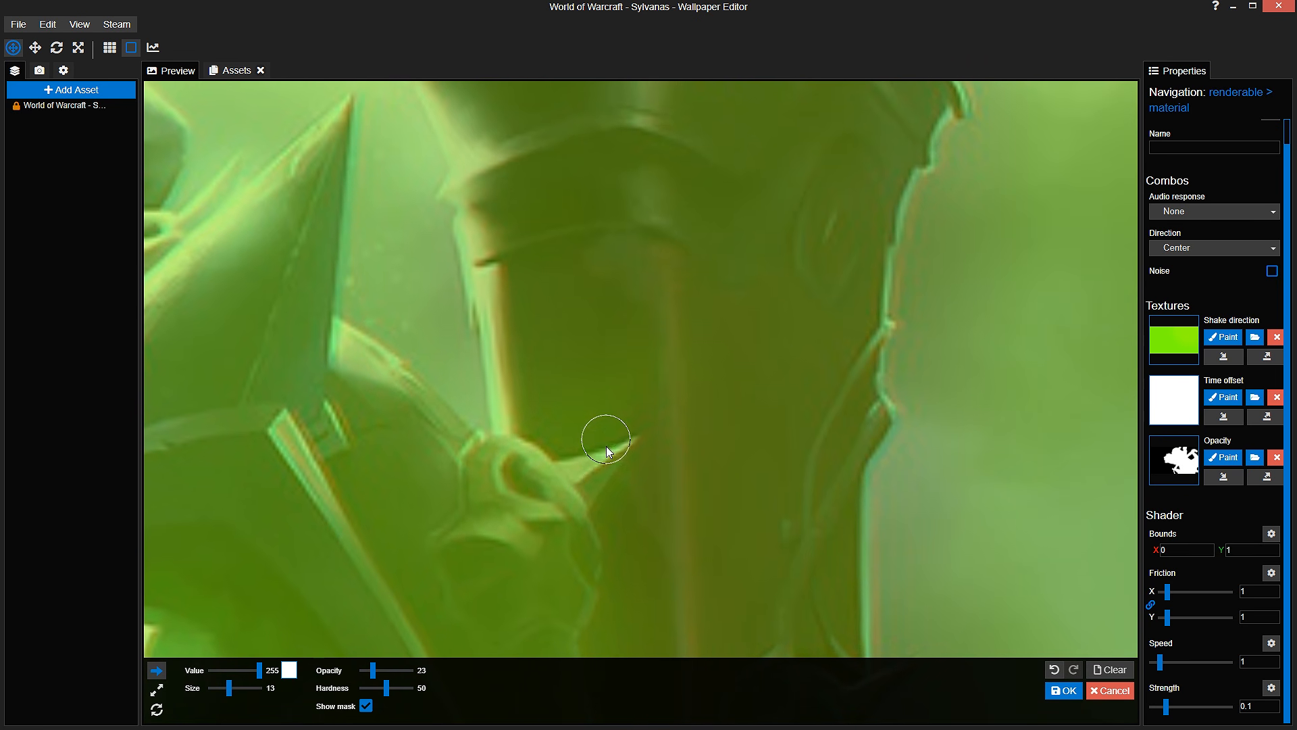
scroll(611, 509, "down", 3)
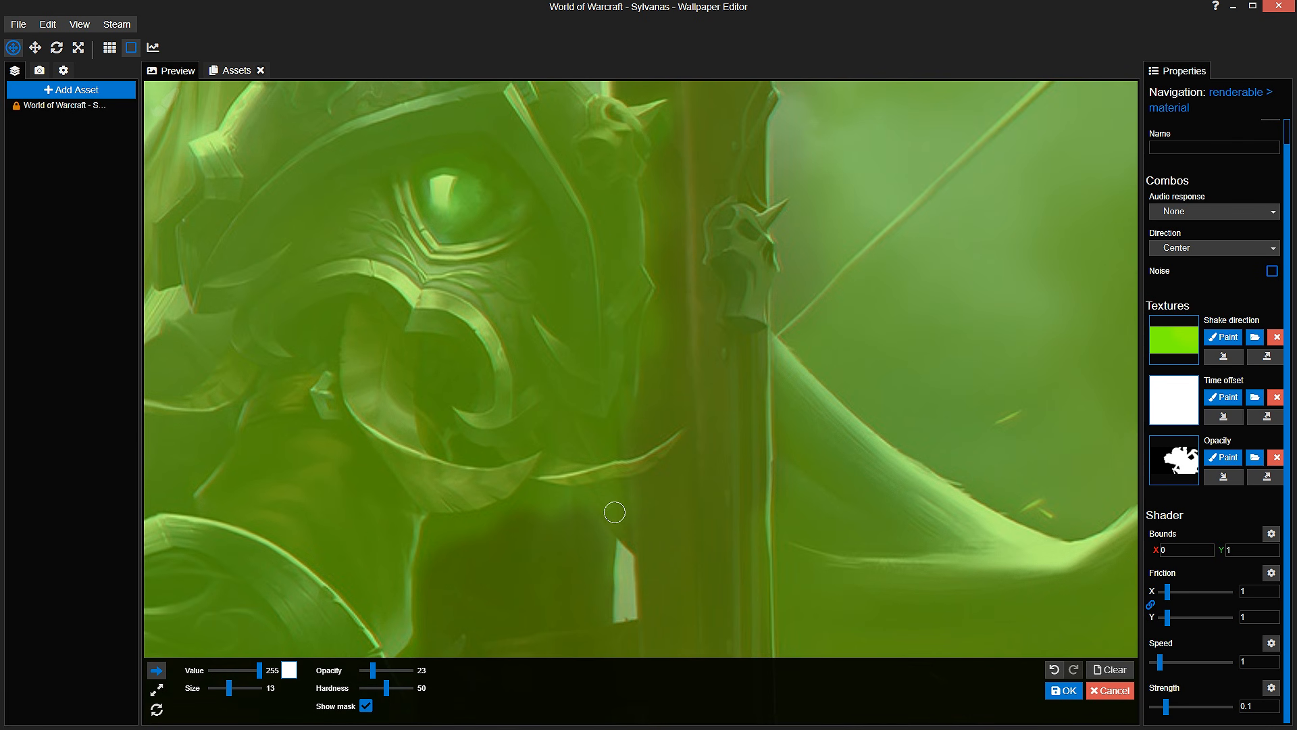
scroll(612, 511, "up", 4)
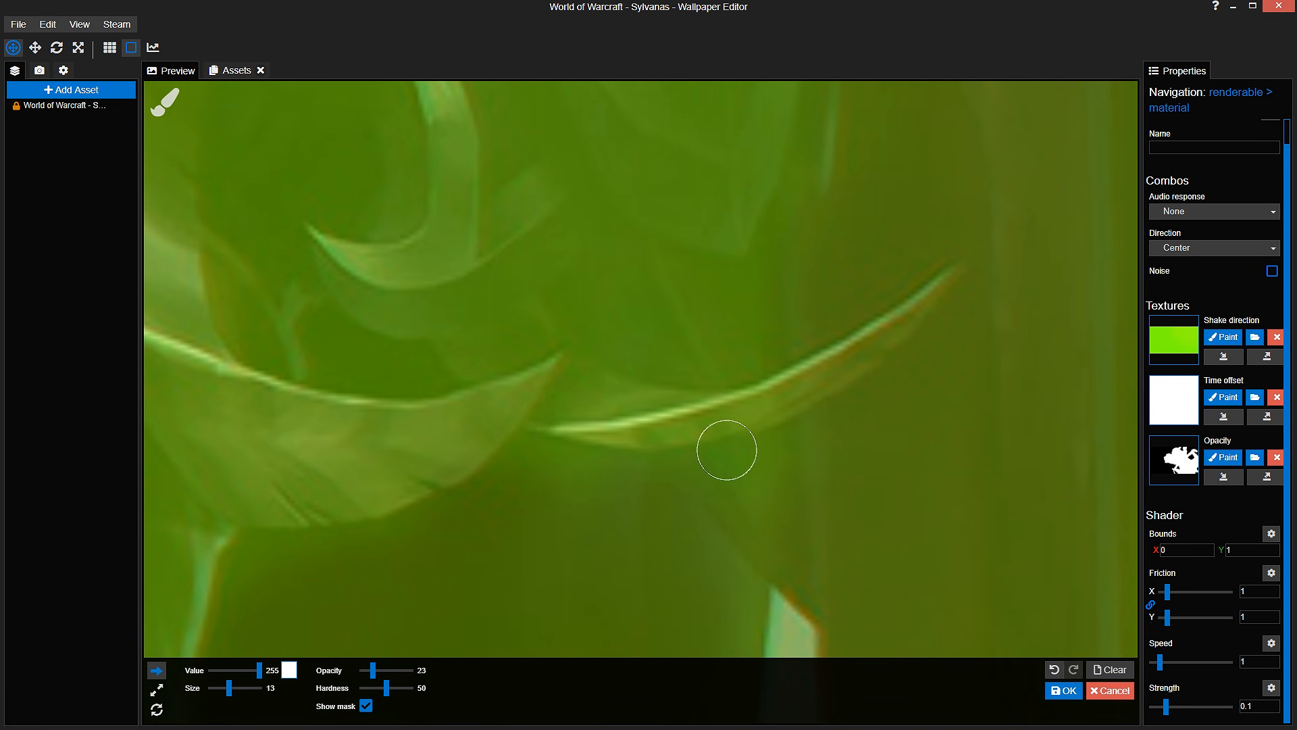
left_click_drag(854, 265, 738, 350)
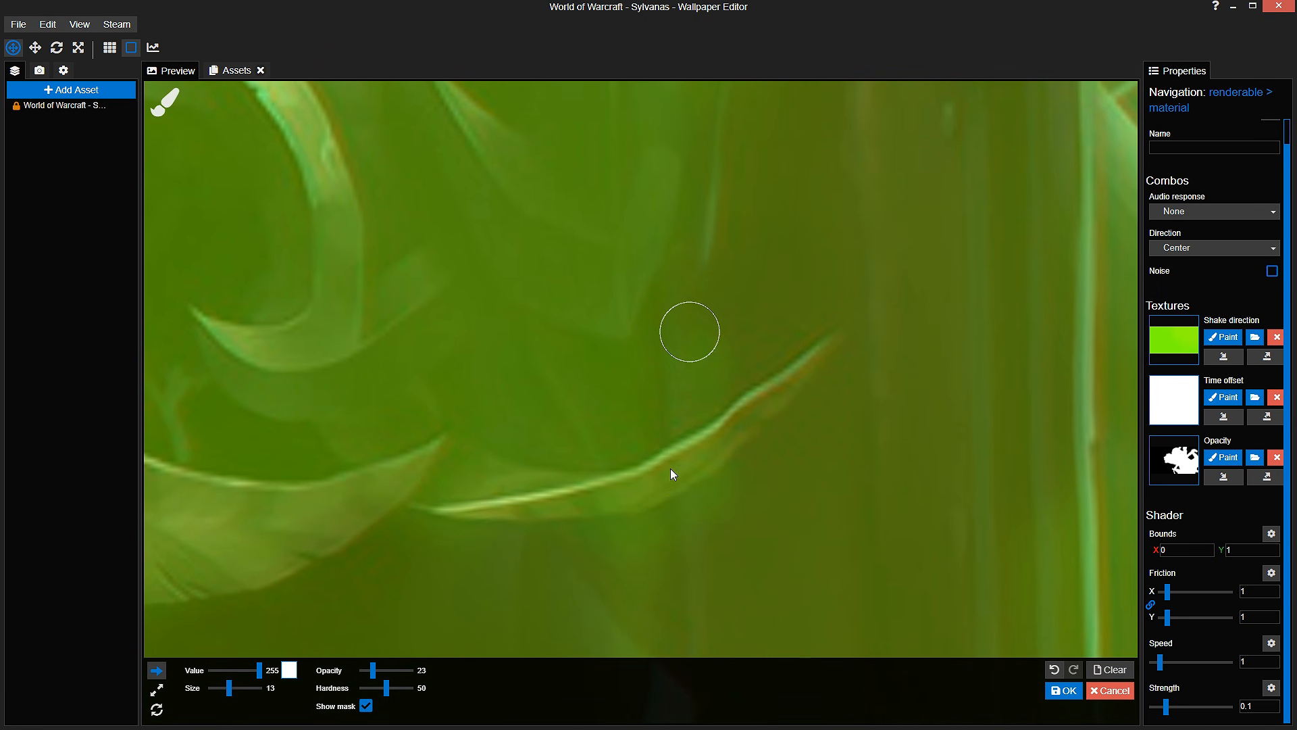
mouse_move(670, 468)
left_mouse_down()
mouse_move(716, 466)
mouse_move(752, 261)
mouse_move(795, 376)
mouse_move(799, 294)
left_mouse_up()
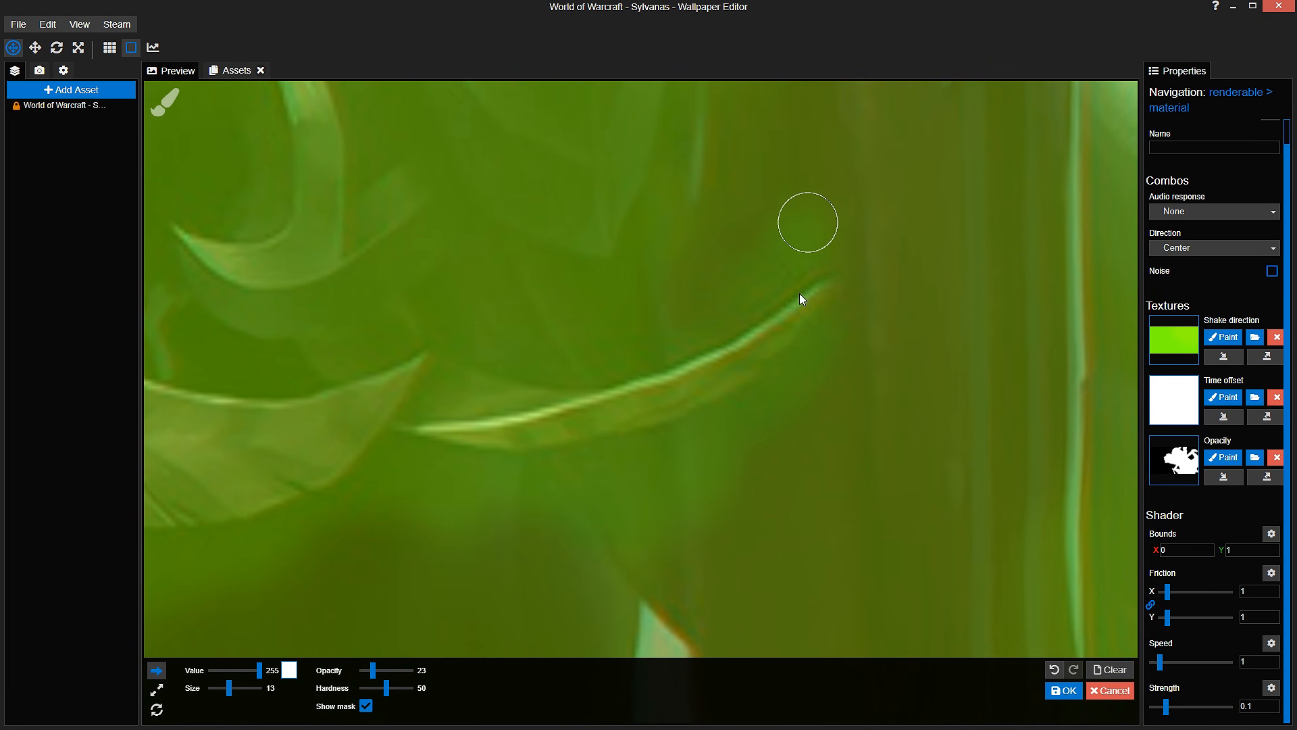
mouse_move(729, 393)
left_mouse_down()
mouse_move(724, 376)
mouse_move(801, 338)
left_mouse_up()
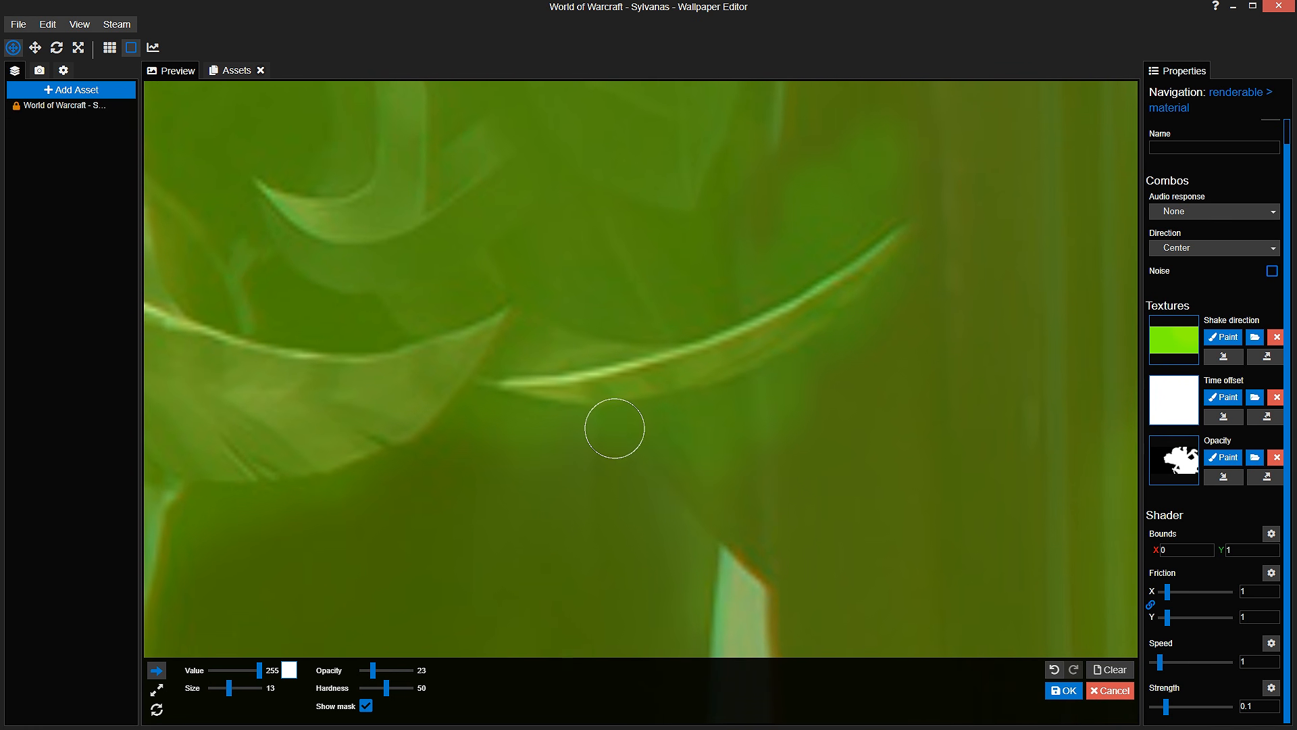
Step: Repaint the direction on the neighbouring tusk, and raise the brush size to 22 for the area beneath the tusks
left_click_drag(469, 379, 629, 367)
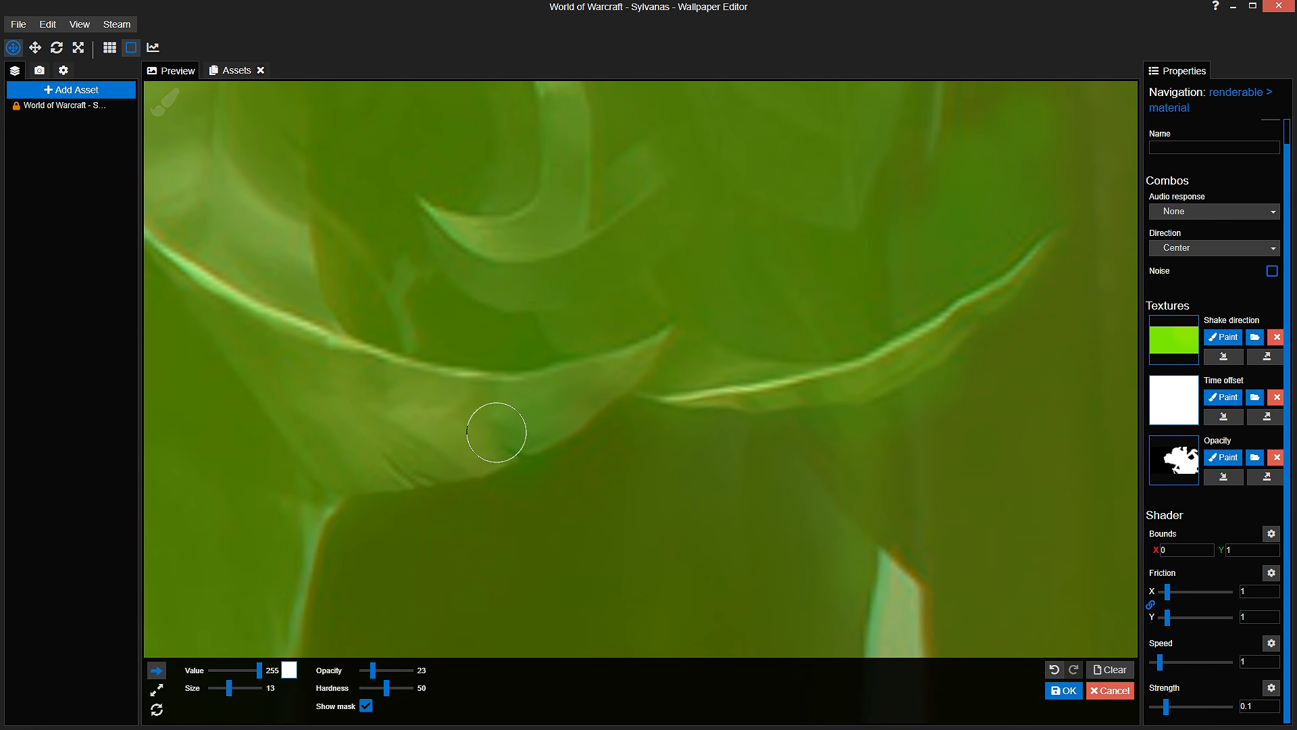
left_click_drag(229, 688, 233, 687)
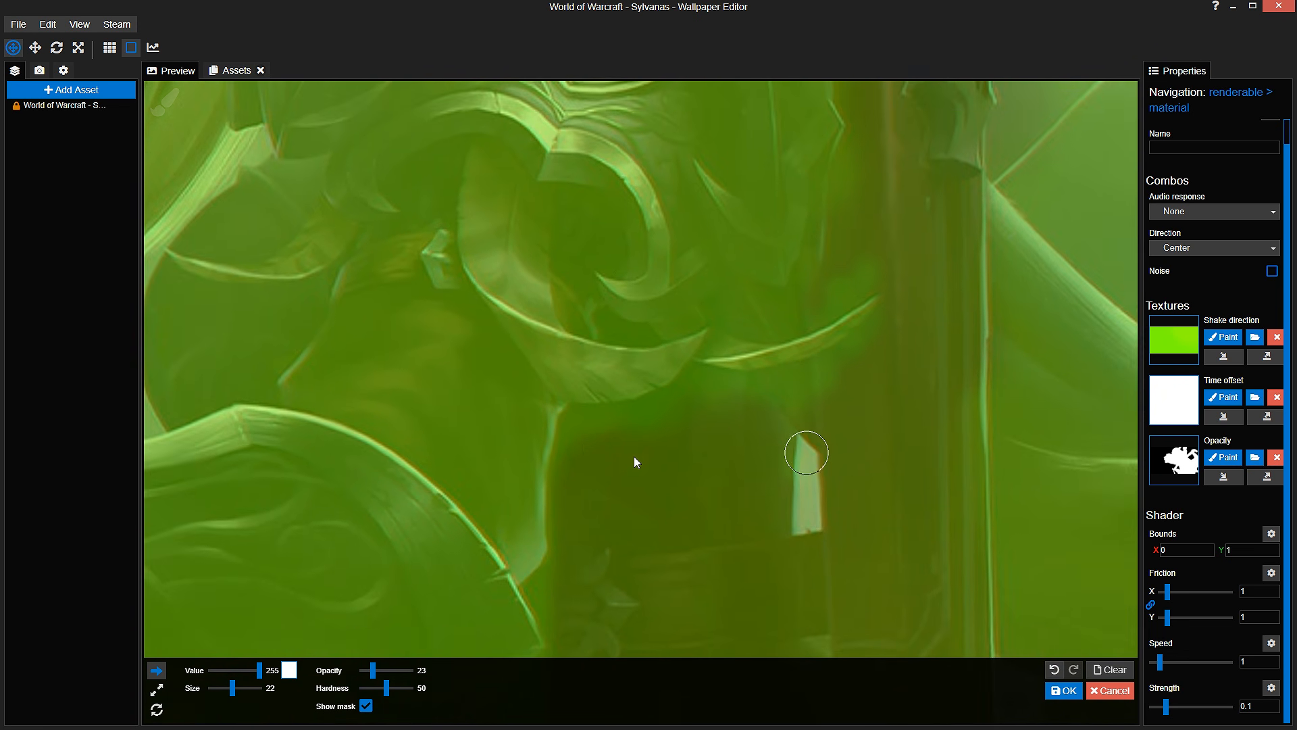
scroll(553, 403, "down", 3)
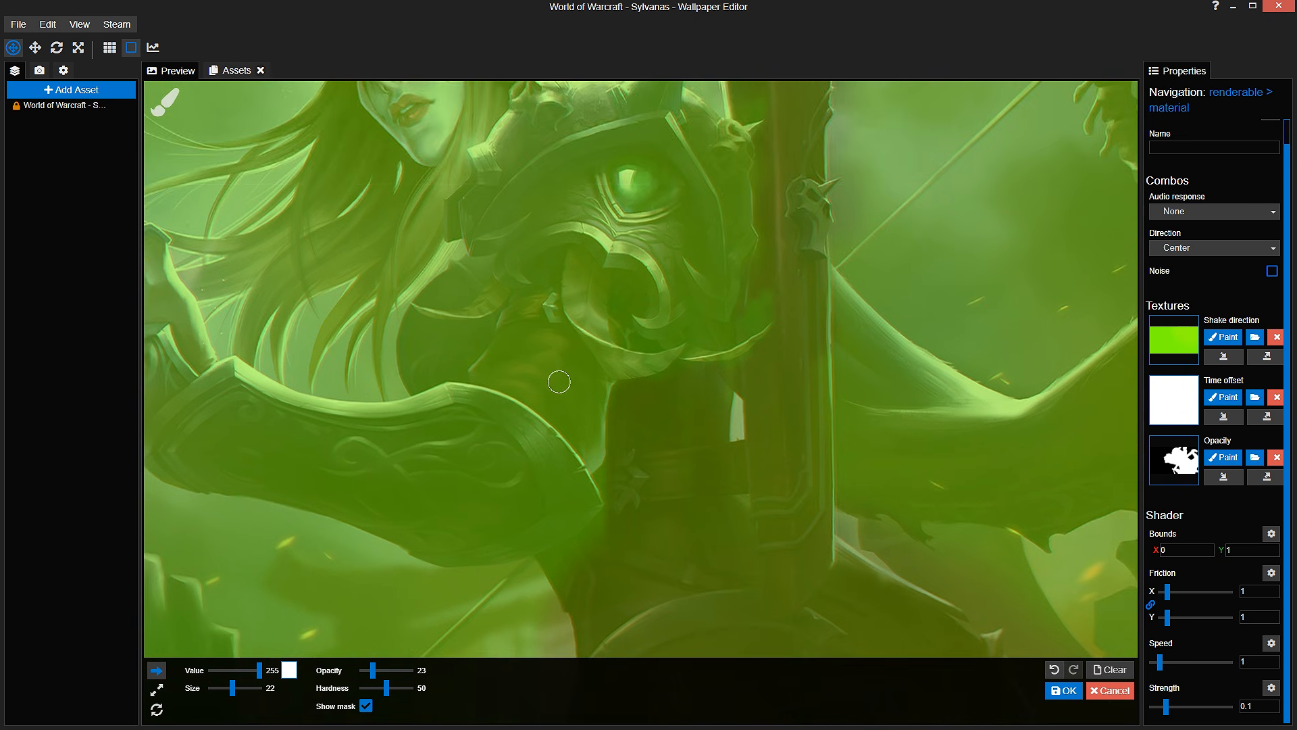
Step: Hide the mask overlay and examine the motion around the shoulder armor, hair and arm
left_click(366, 706)
scroll(578, 562, "down", 3)
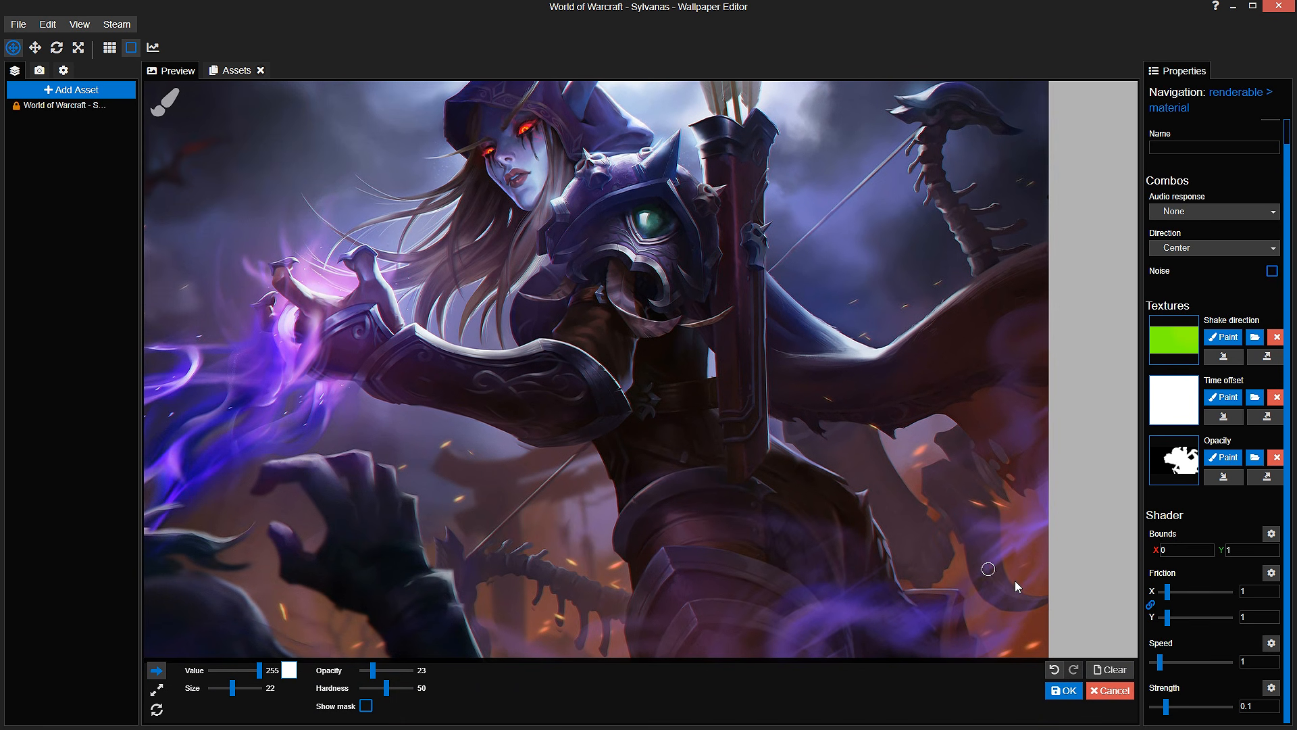
scroll(625, 420, "up", 5)
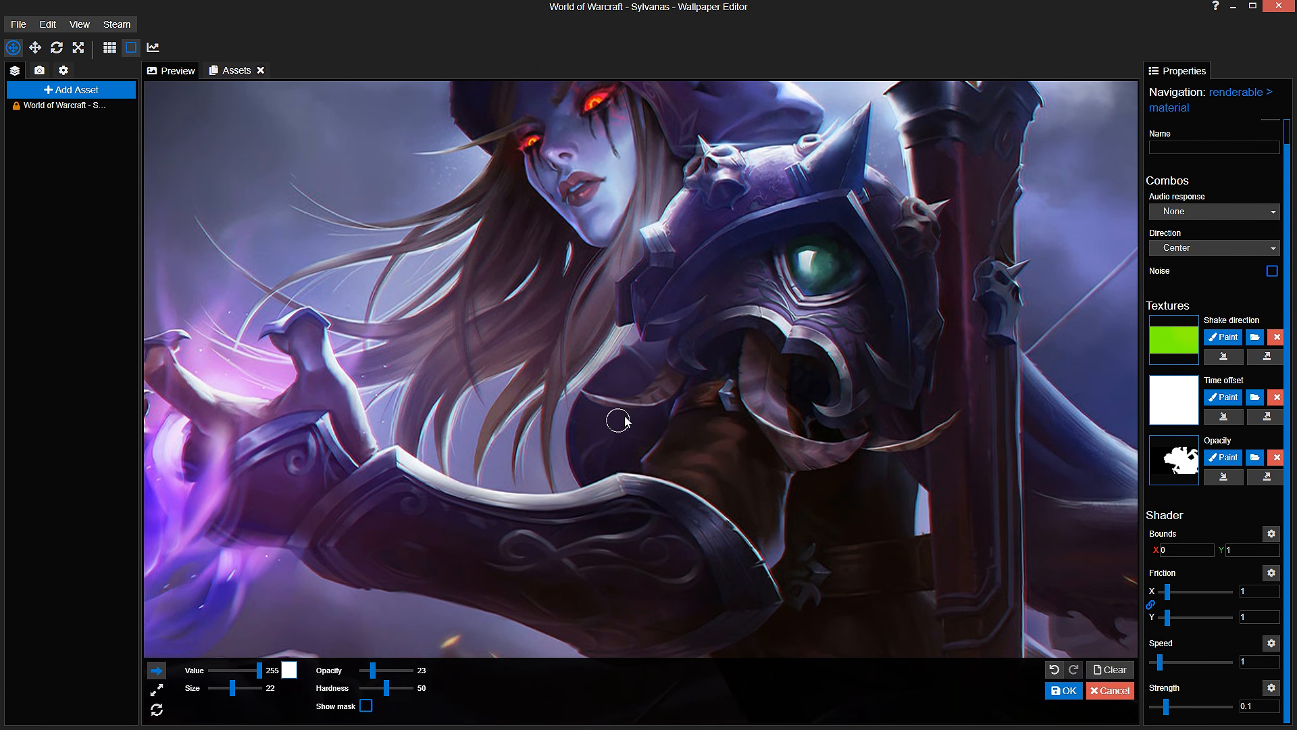
scroll(632, 423, "up", 4)
left_click_drag(645, 427, 739, 534)
scroll(676, 460, "down", 2)
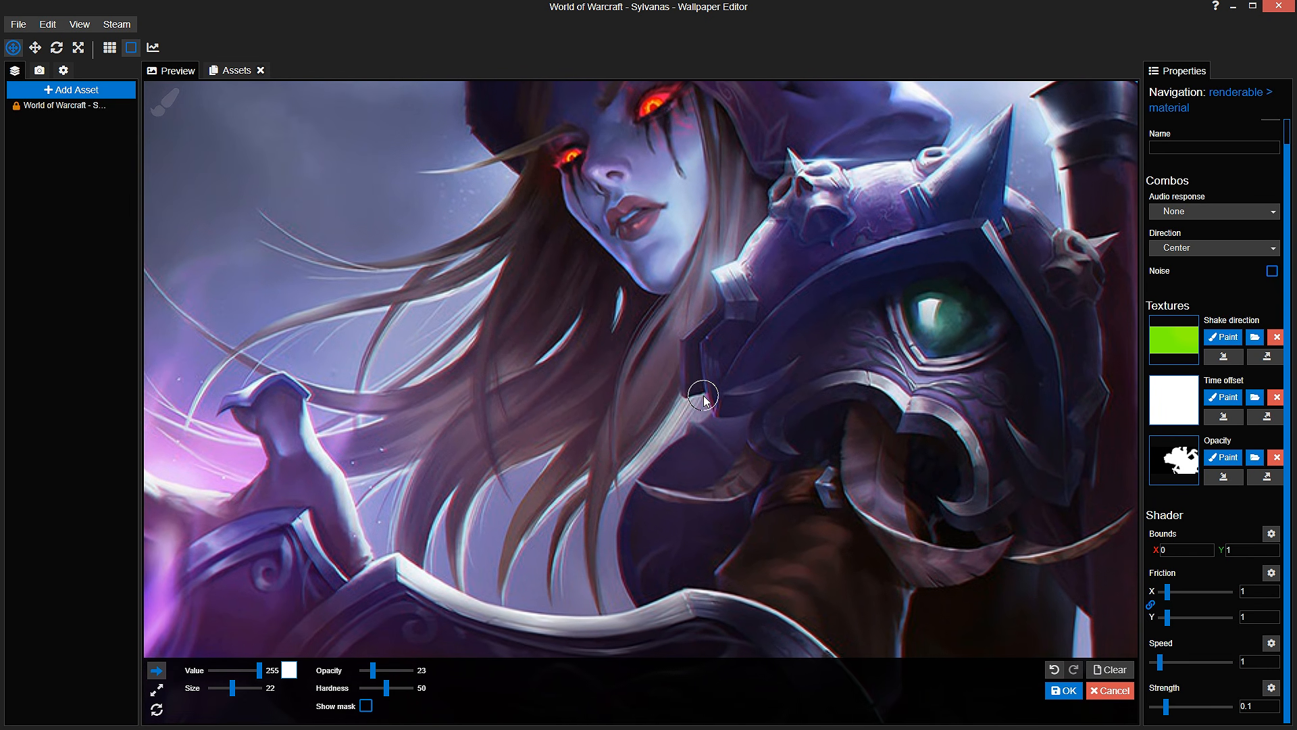
scroll(702, 399, "up", 3)
Step: Show the mask and paint the dark area between the hair and shoulder armor with brush value 142 and size 42
left_click(366, 706)
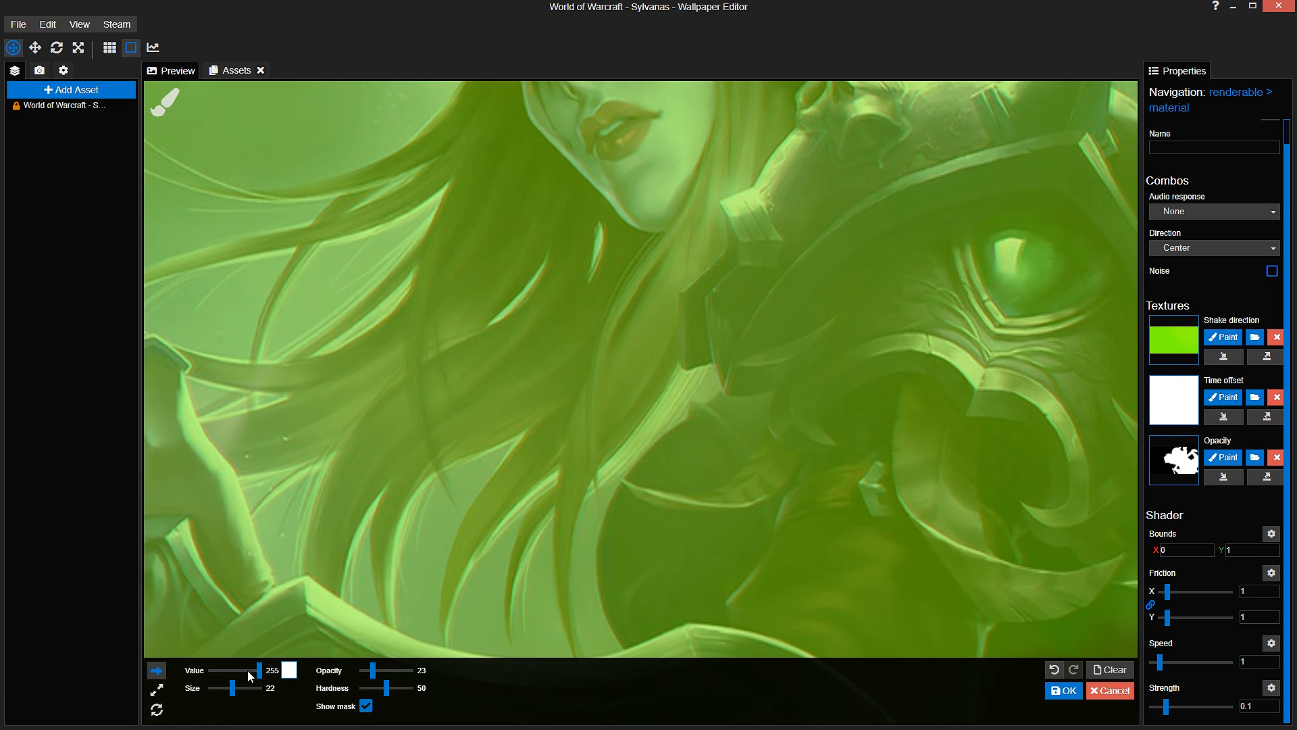
left_click_drag(250, 676, 237, 688)
scroll(617, 366, "up", 3)
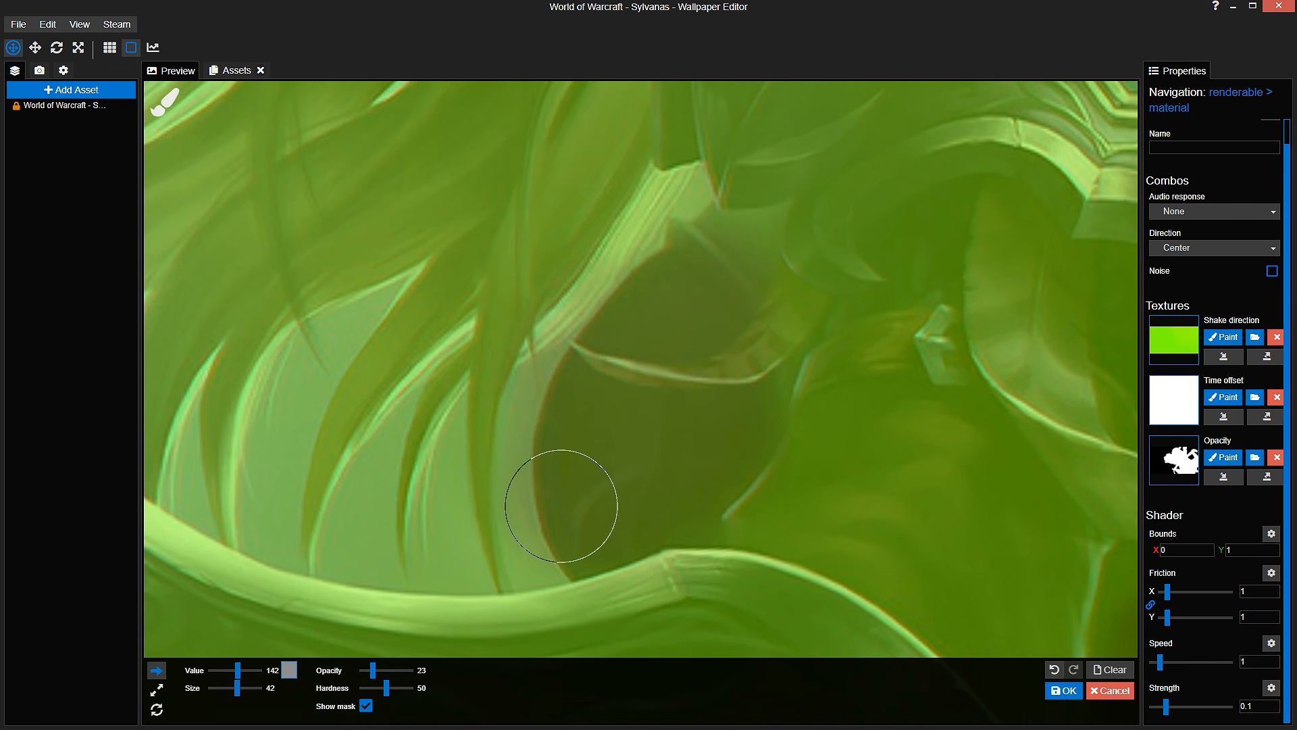
Step: Set the brush value to 149 and size to 121, and paint the Shake direction over the hair below the face
scroll(550, 376, "down", 5)
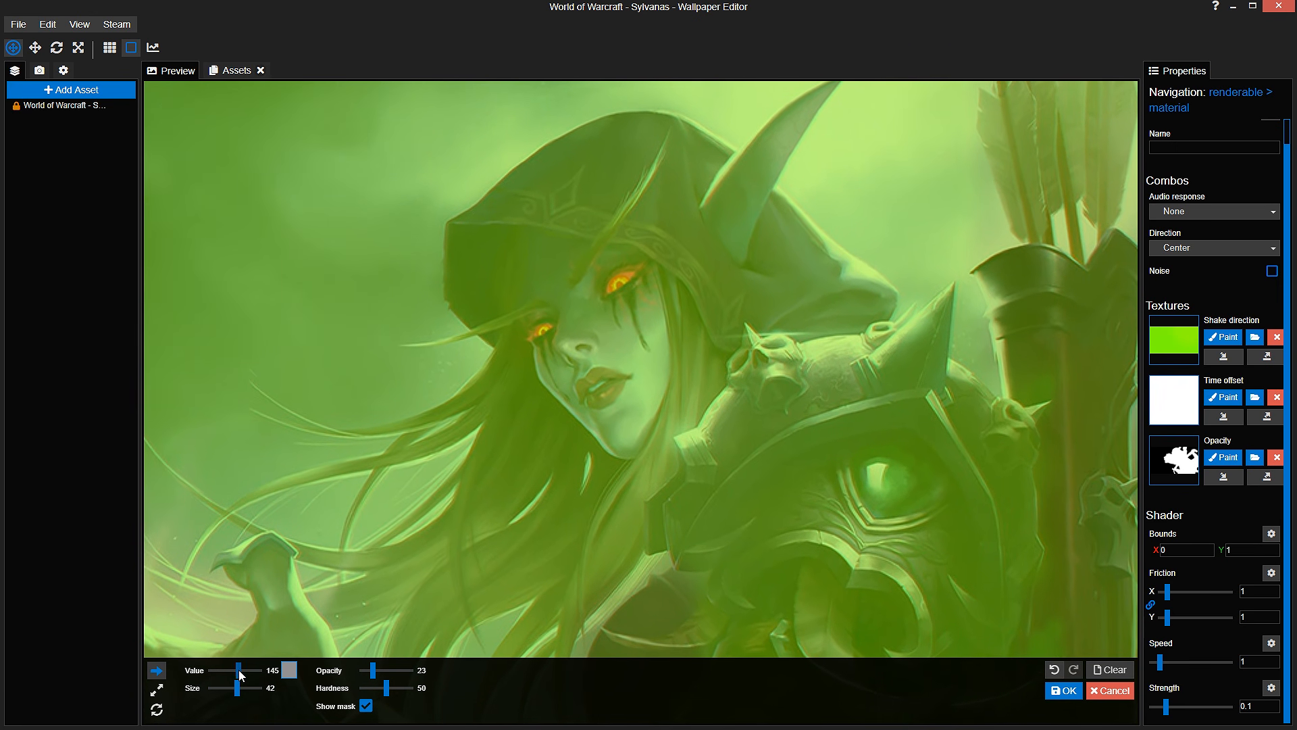
left_click_drag(237, 670, 244, 688)
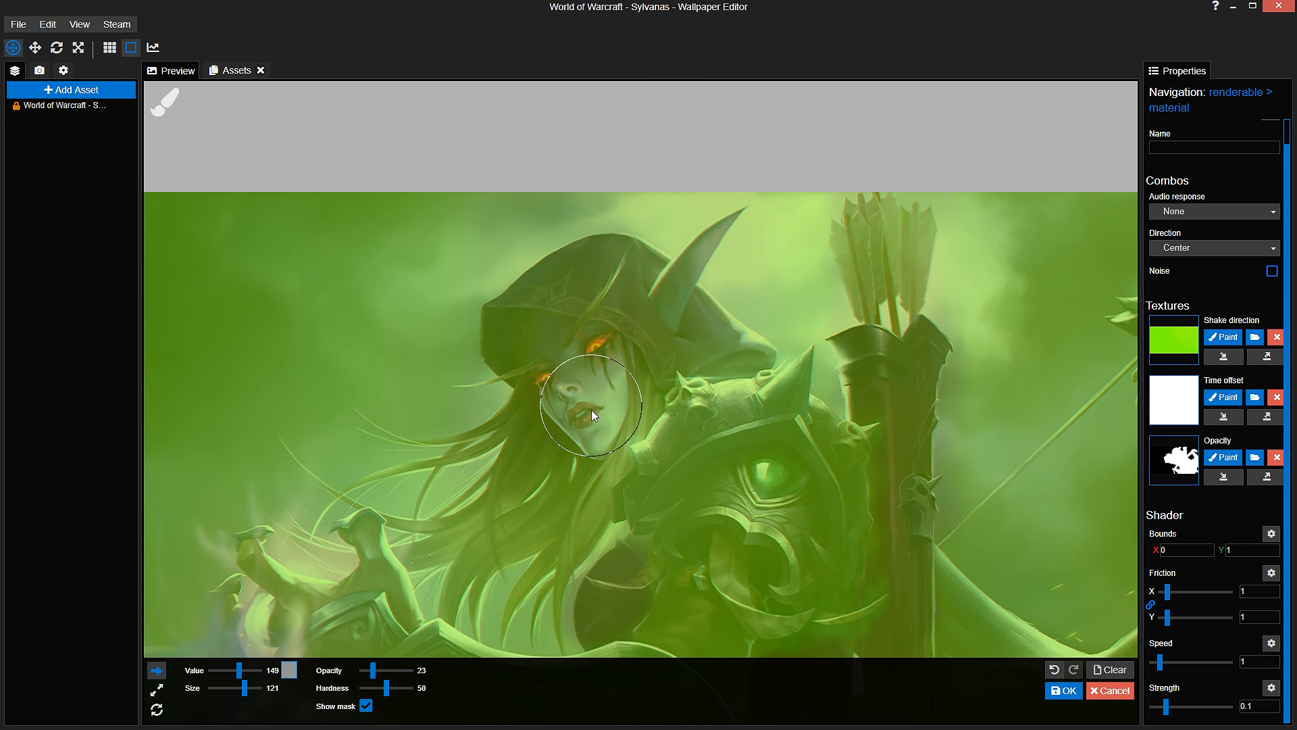
scroll(585, 325, "up", 2)
scroll(585, 325, "up", 1)
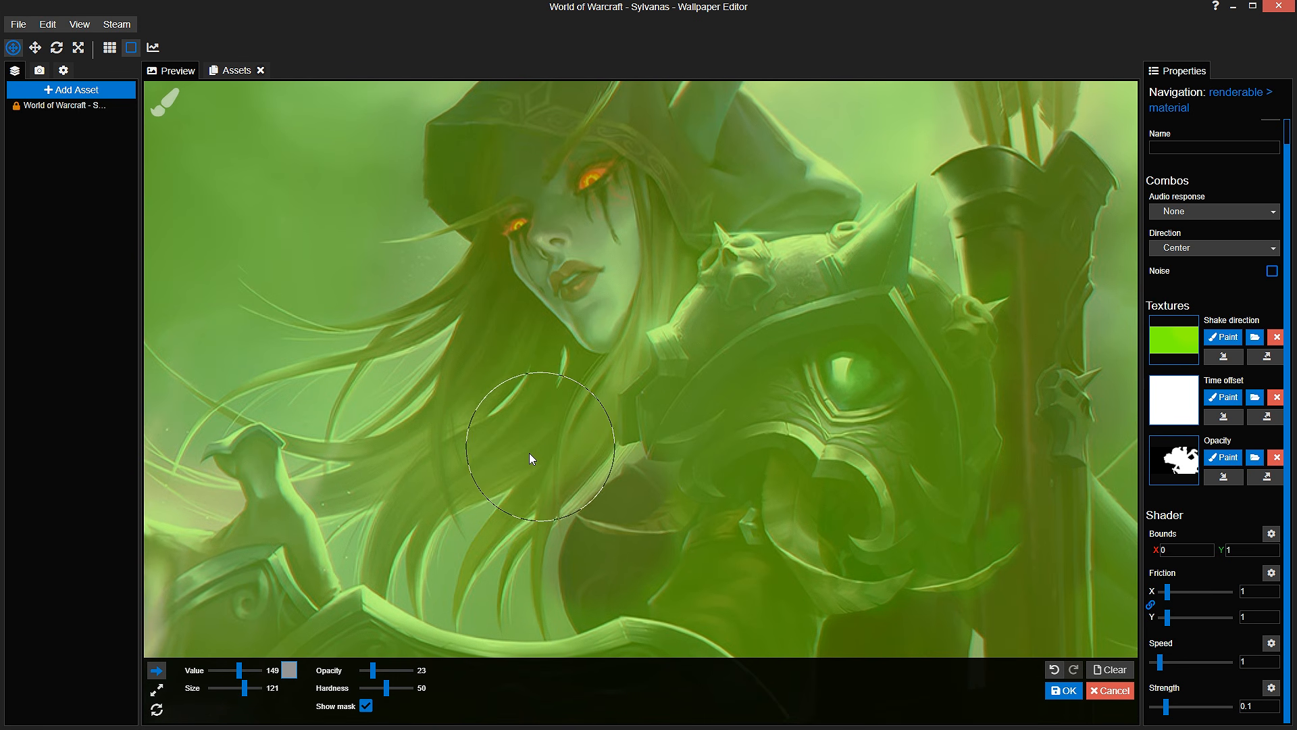
left_click_drag(430, 412, 538, 385)
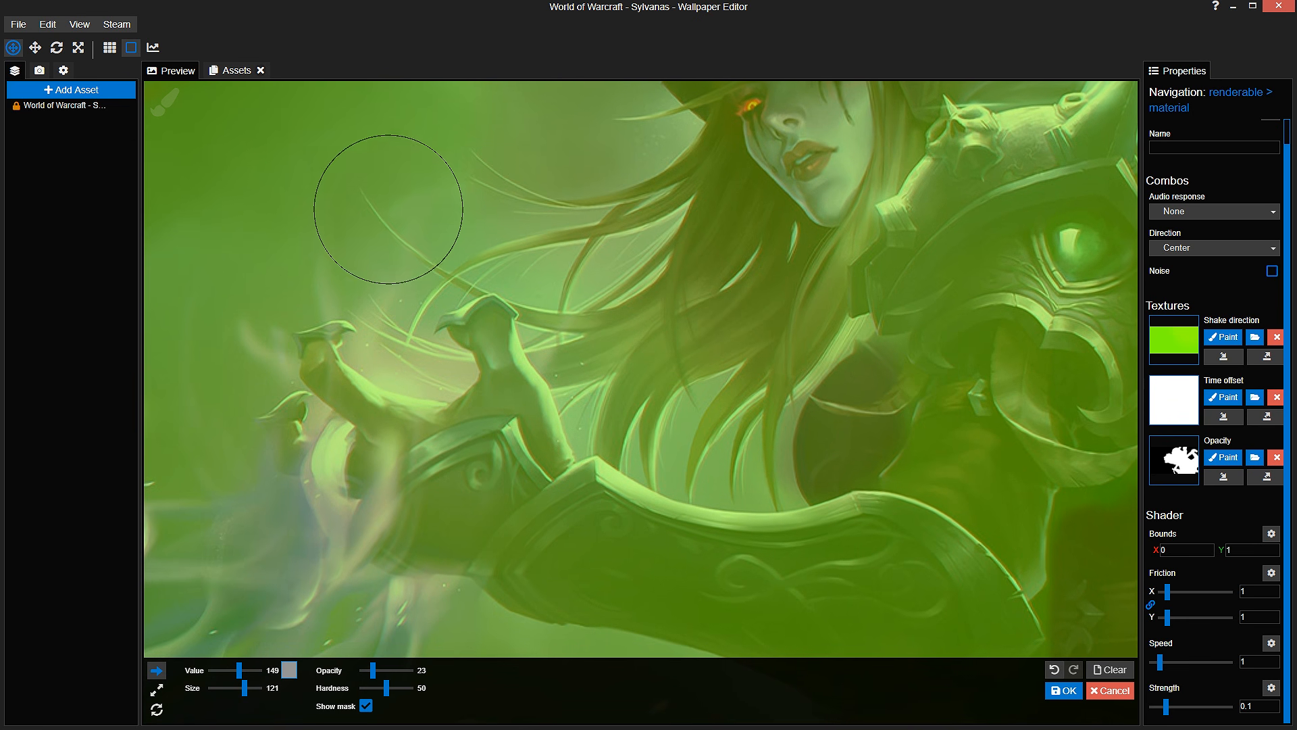
Step: Paint the direction over the loose hair strands above the raised hand and down the hair beside the face
mouse_move(507, 254)
left_mouse_down()
mouse_move(464, 208)
mouse_move(573, 243)
left_mouse_up()
mouse_move(601, 334)
left_mouse_down()
mouse_move(647, 401)
mouse_move(683, 398)
mouse_move(687, 430)
mouse_move(686, 412)
mouse_move(728, 428)
left_mouse_up()
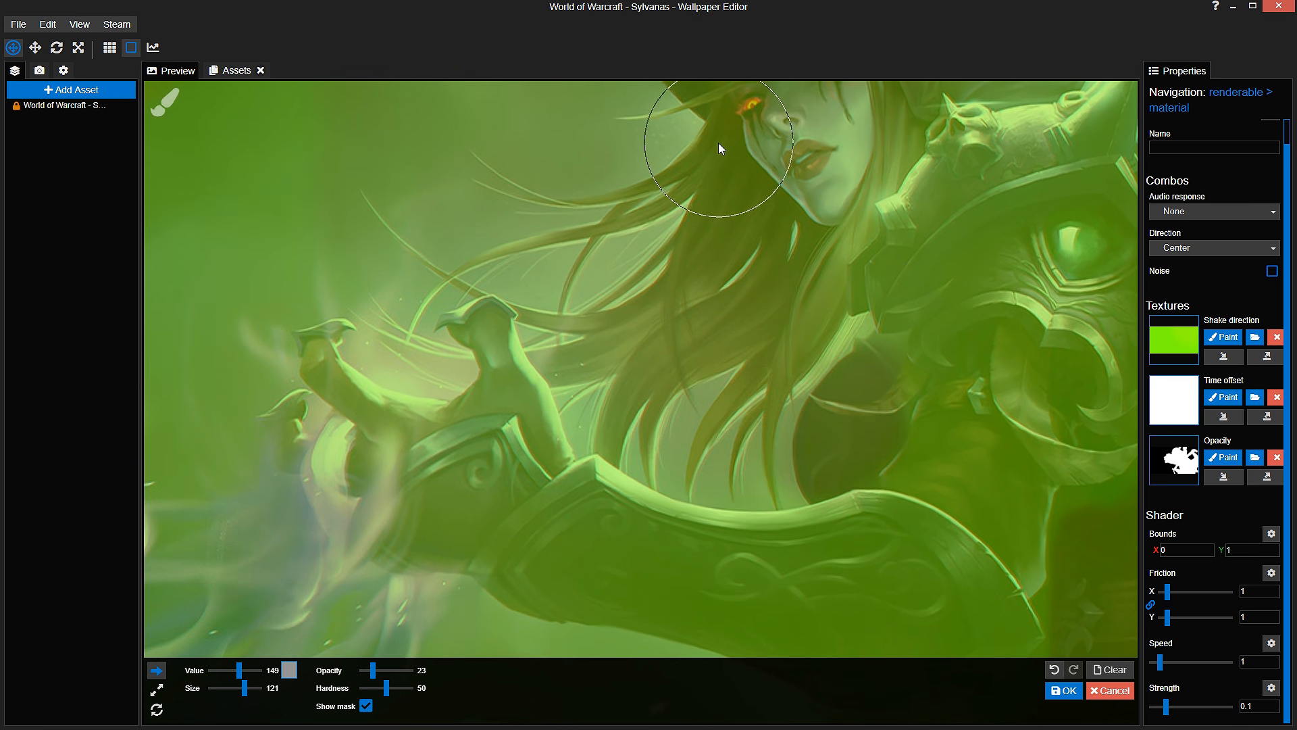
mouse_move(719, 143)
left_mouse_down()
mouse_move(768, 427)
mouse_move(775, 383)
left_mouse_up()
mouse_move(787, 87)
left_mouse_down()
mouse_move(747, 289)
mouse_move(769, 330)
left_mouse_up()
scroll(763, 291, "down", 2)
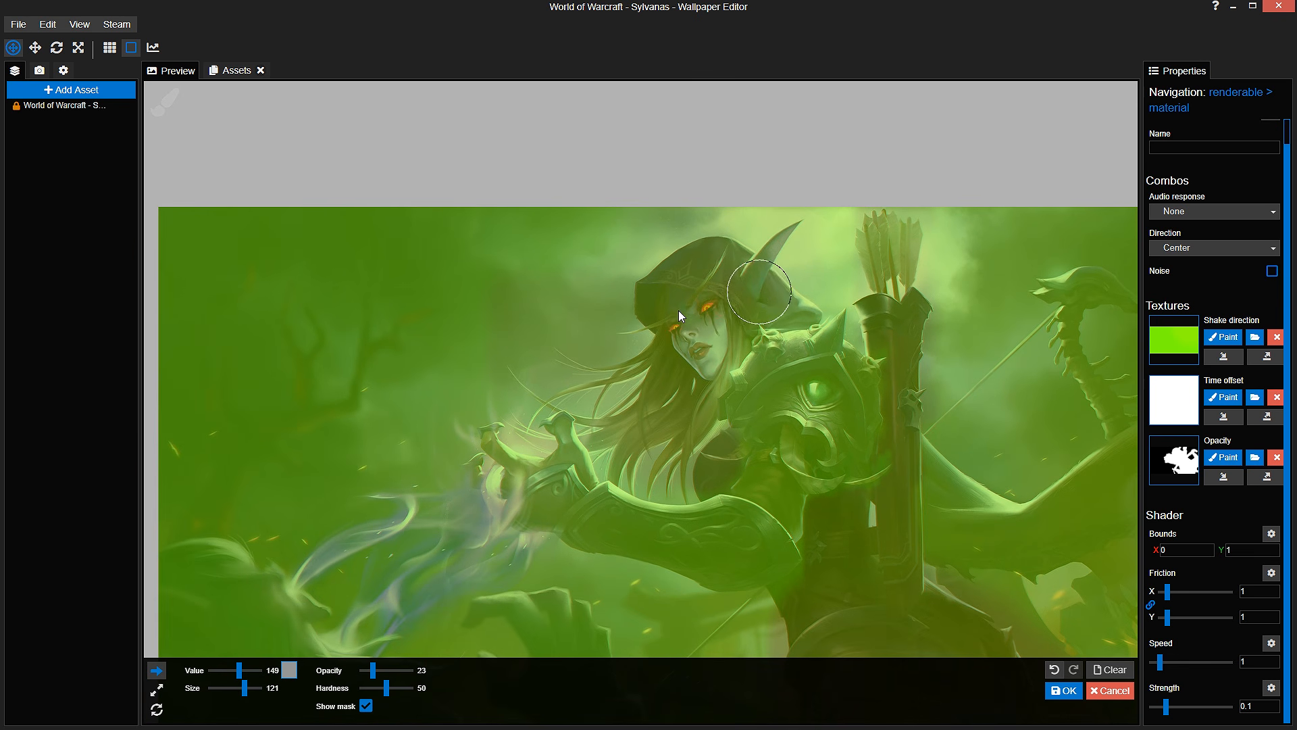
Step: Hide the mask overlay, accept the painted Shake direction map and save the wallpaper
left_click(365, 706)
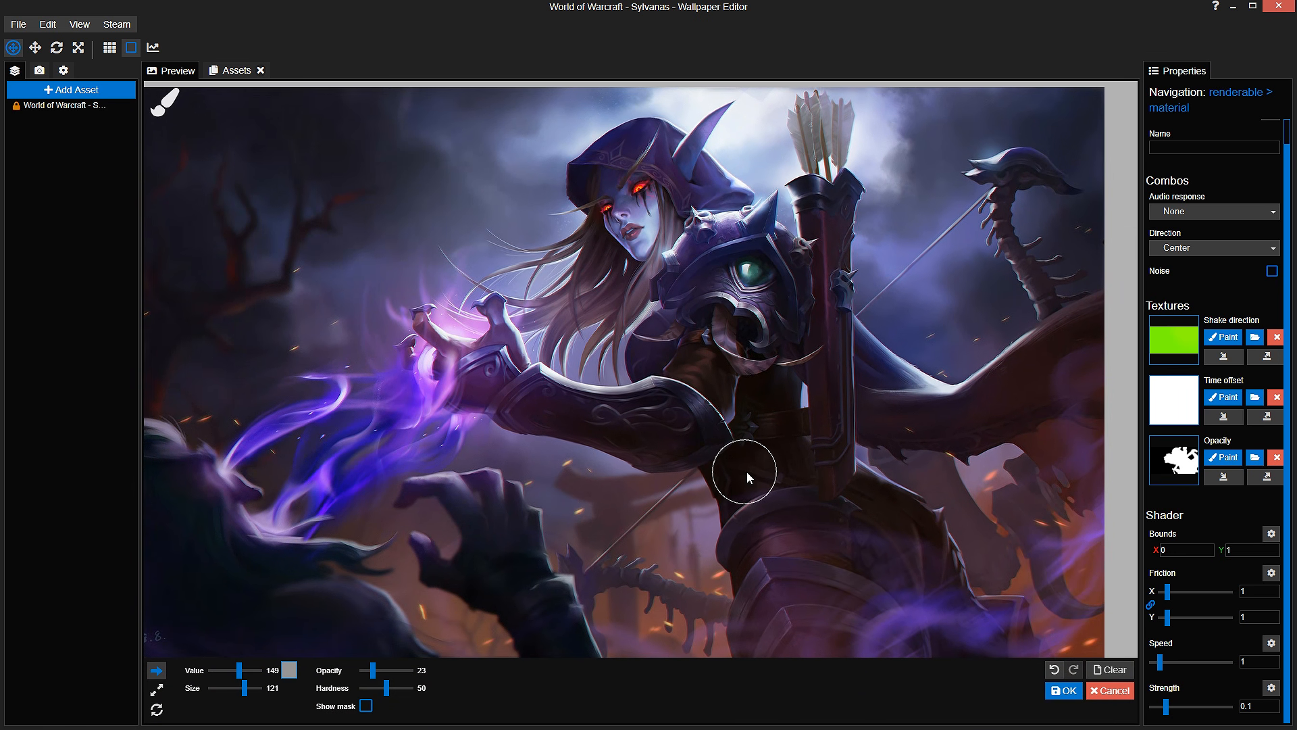
left_click(1060, 692)
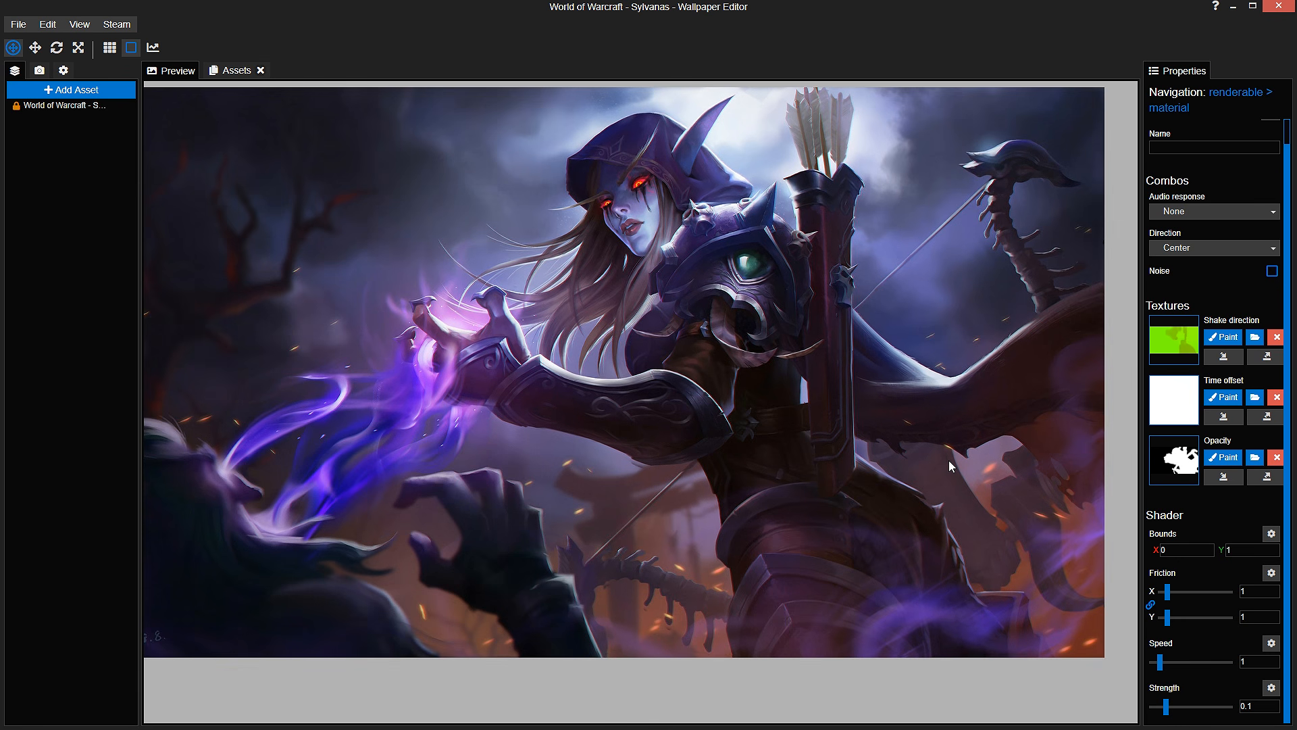
key("ctrl+s")
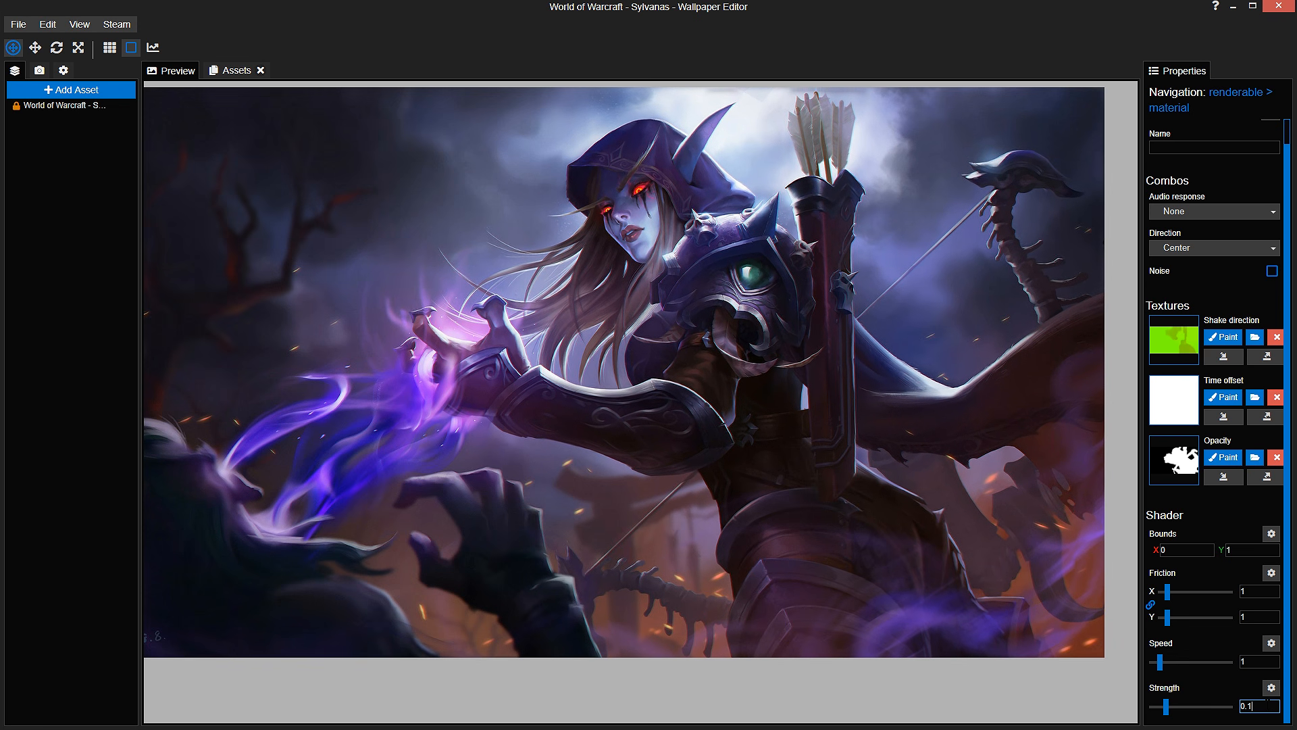
Step: Try a Shake strength of 0.2
key("BackSpace")
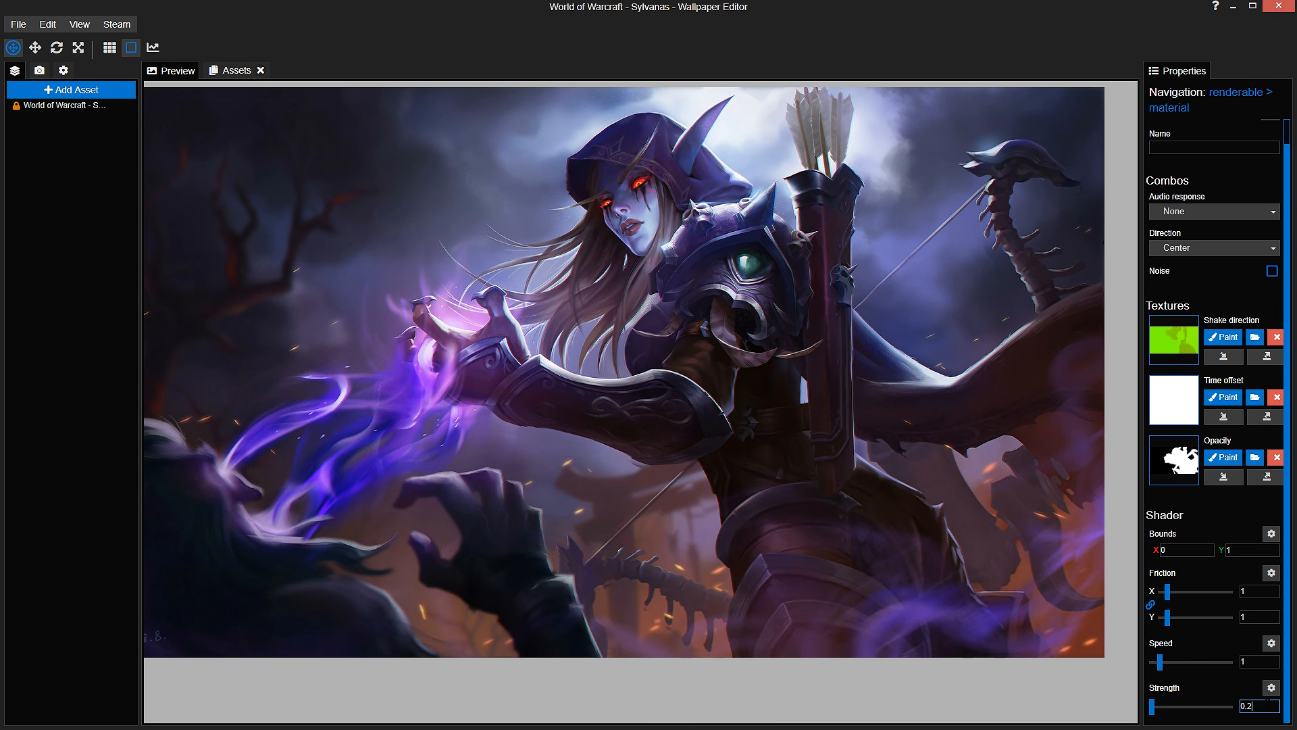
type("2")
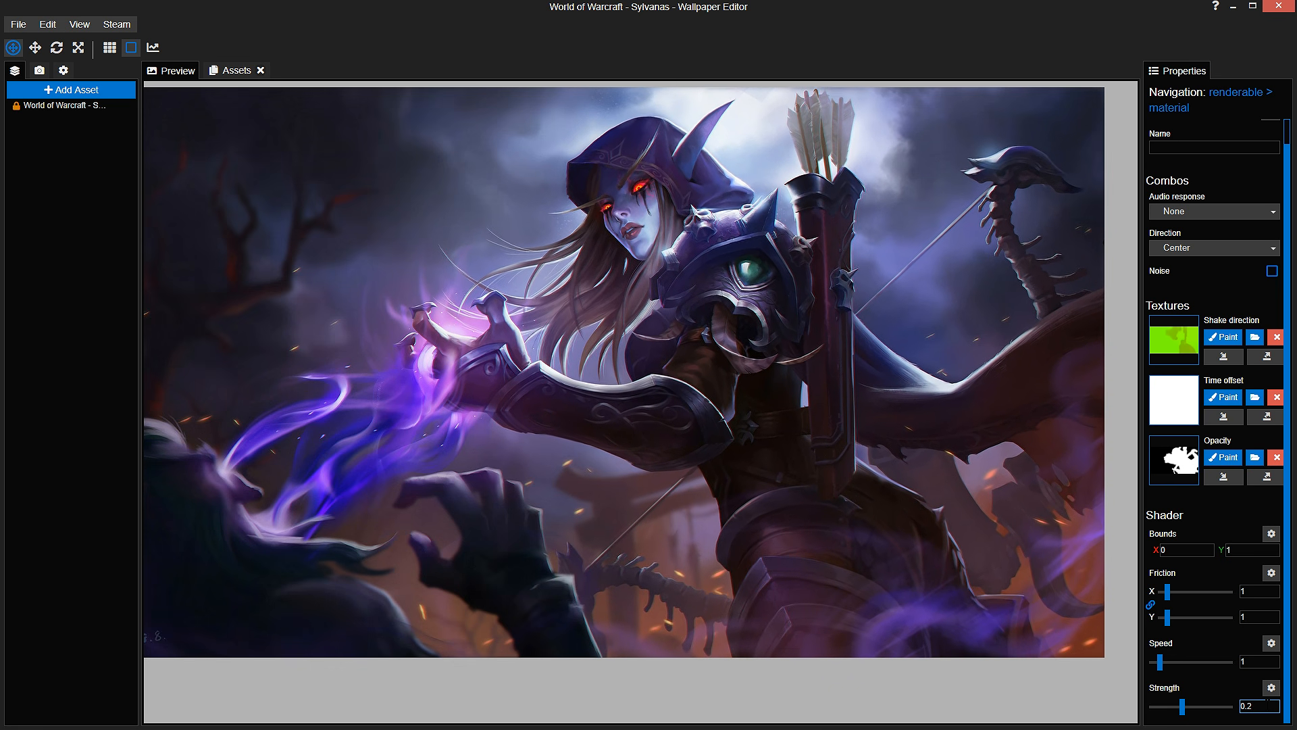
Step: Open the Opacity texture for painting and show its mask to examine which areas it covers
left_click(1237, 456)
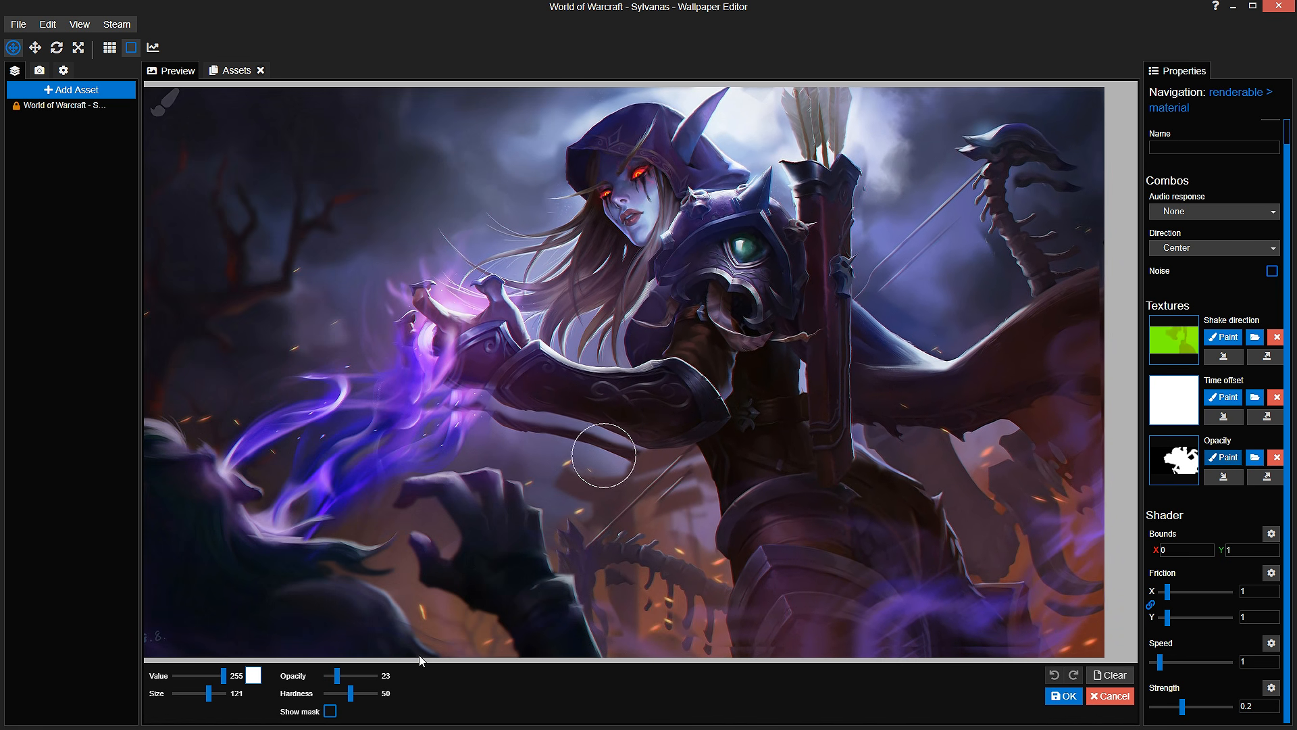
left_click(330, 711)
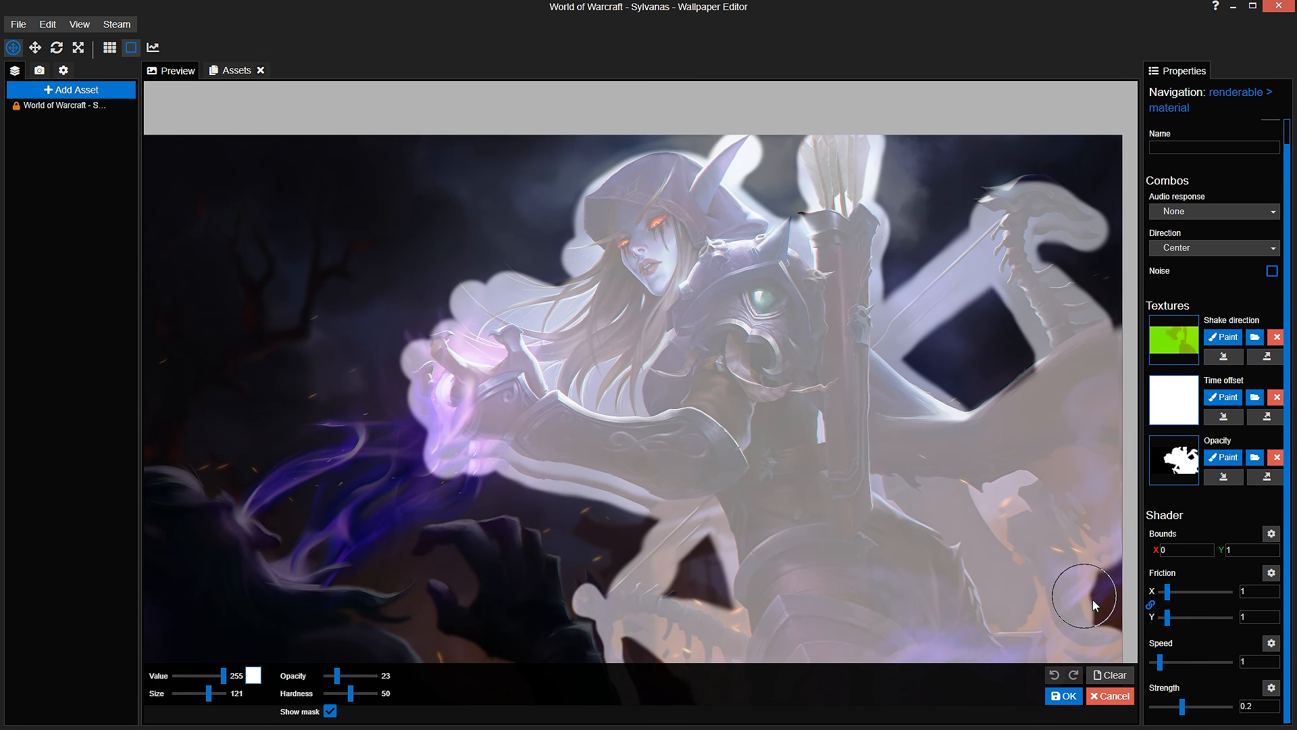
scroll(995, 582, "up", 2)
Step: Refine the Shake strength through 0.1 and 0.13 to 0.125 with the opacity mask overlay hidden, and save the wallpaper
double_click(1260, 706)
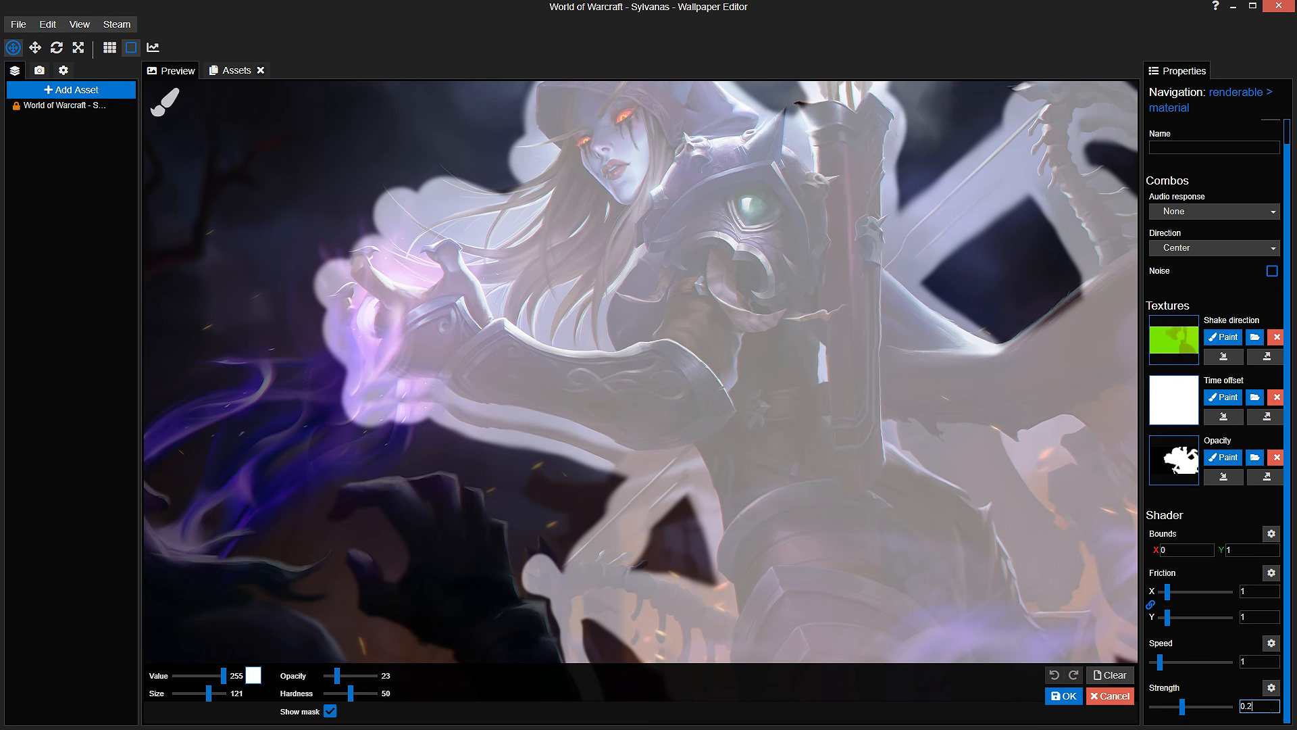
key("BackSpace")
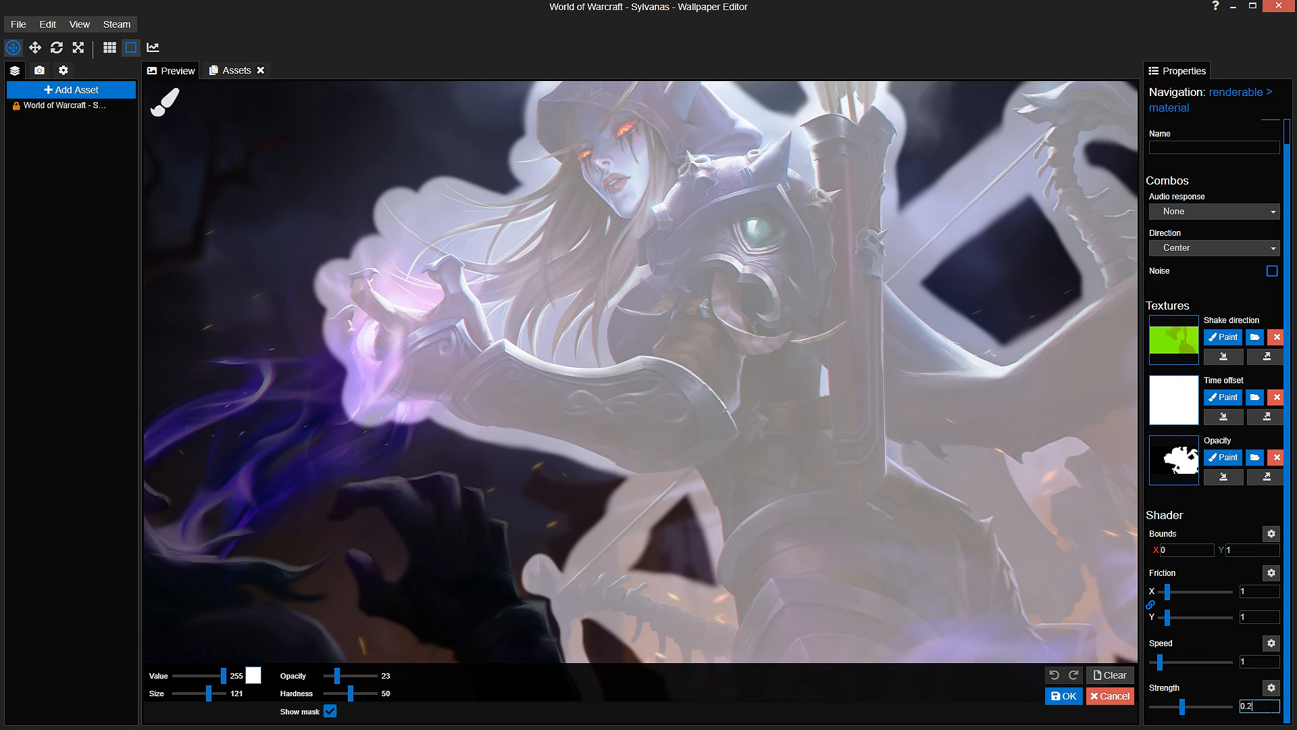
type("1")
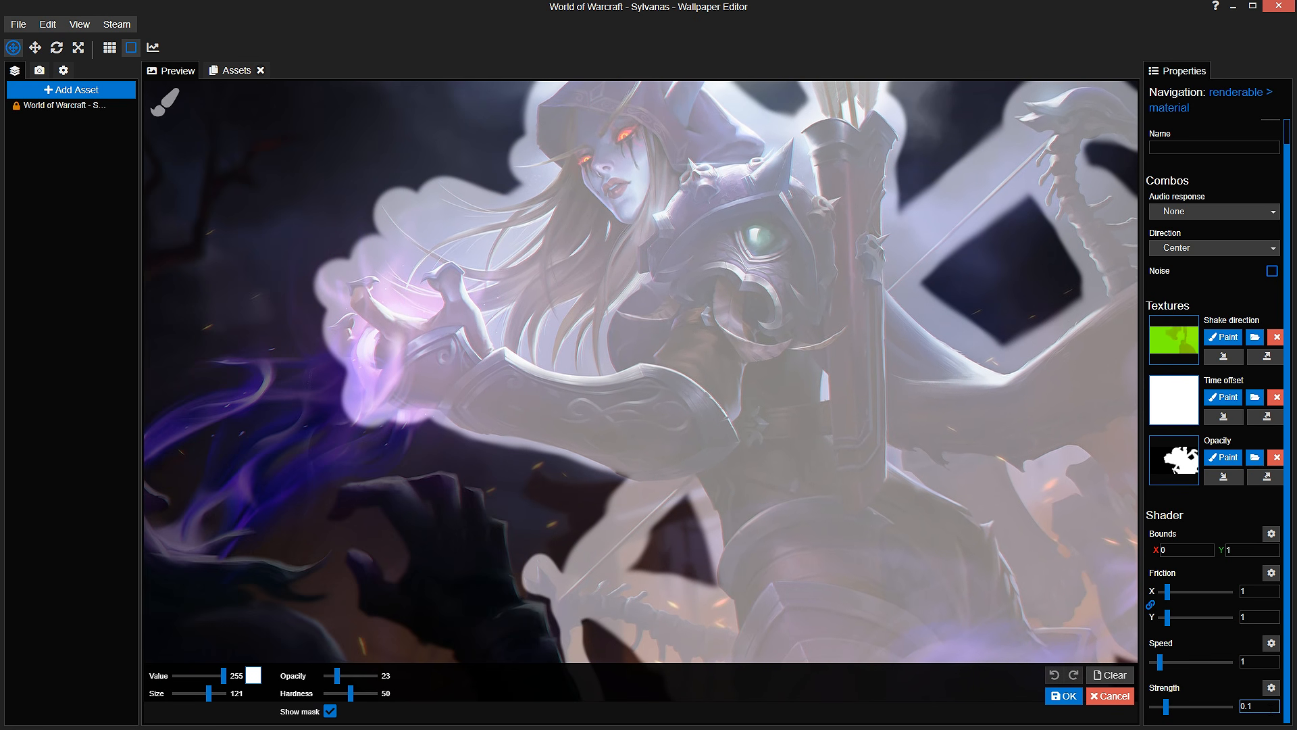
left_click(330, 711)
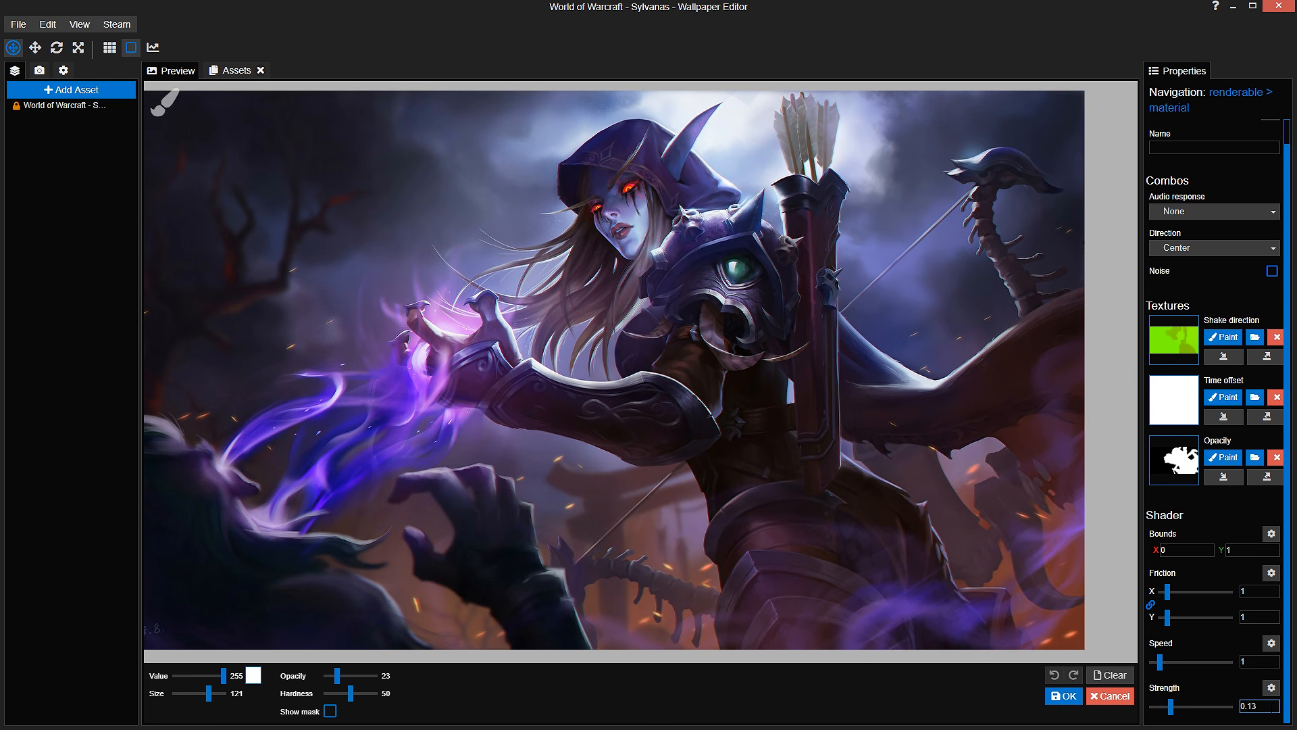
scroll(1011, 578, "up", 3)
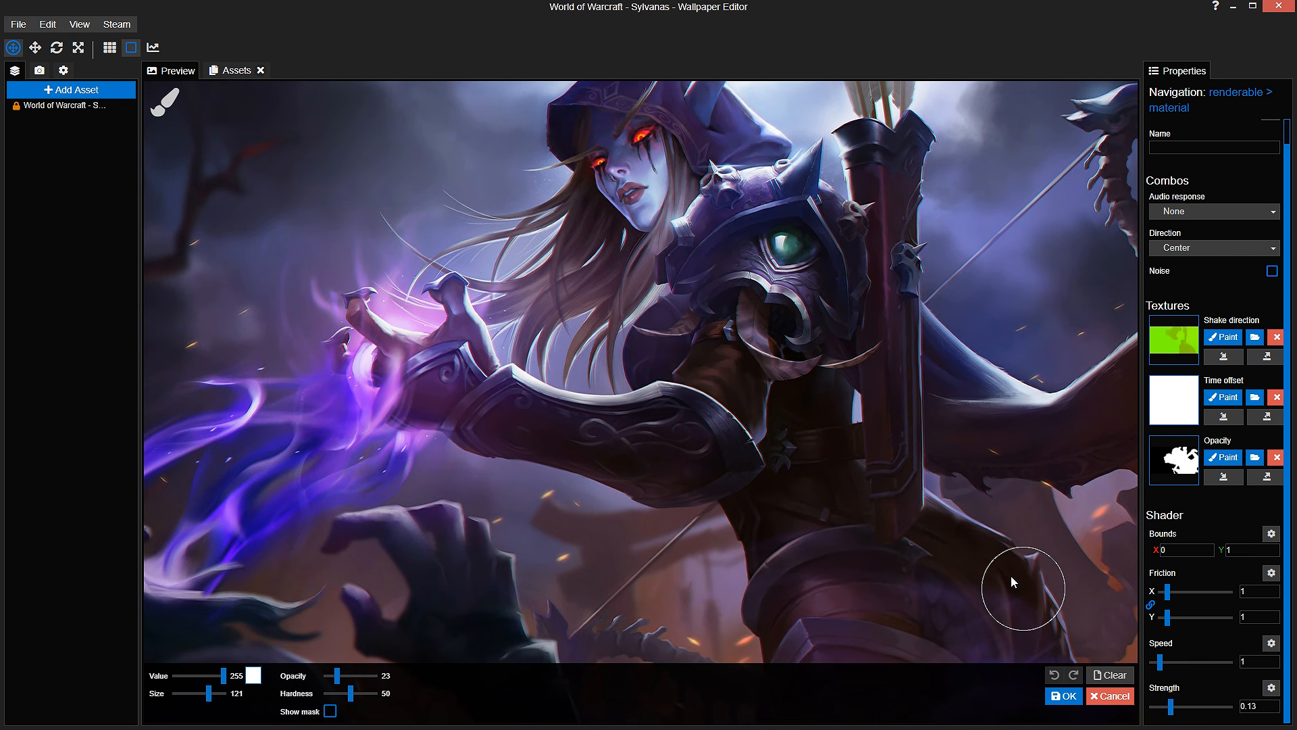
key("ctrl+s")
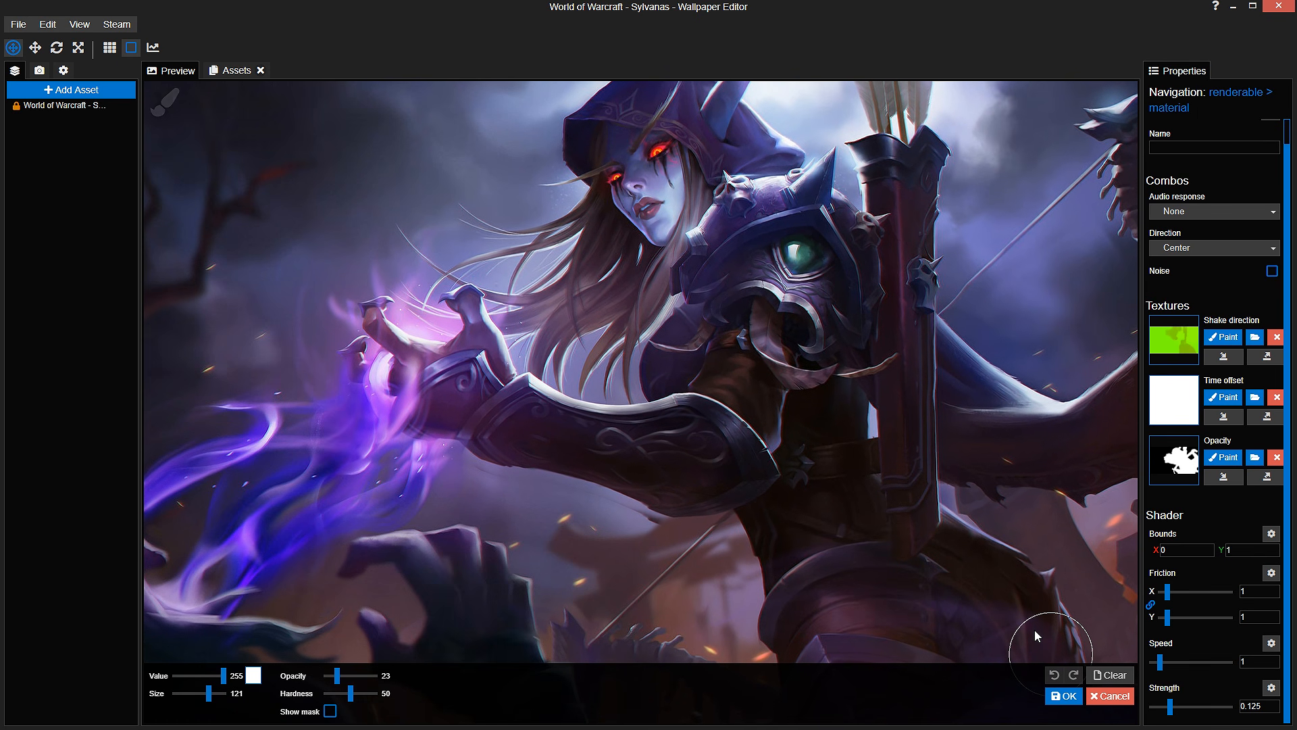
scroll(1004, 598, "up", 3)
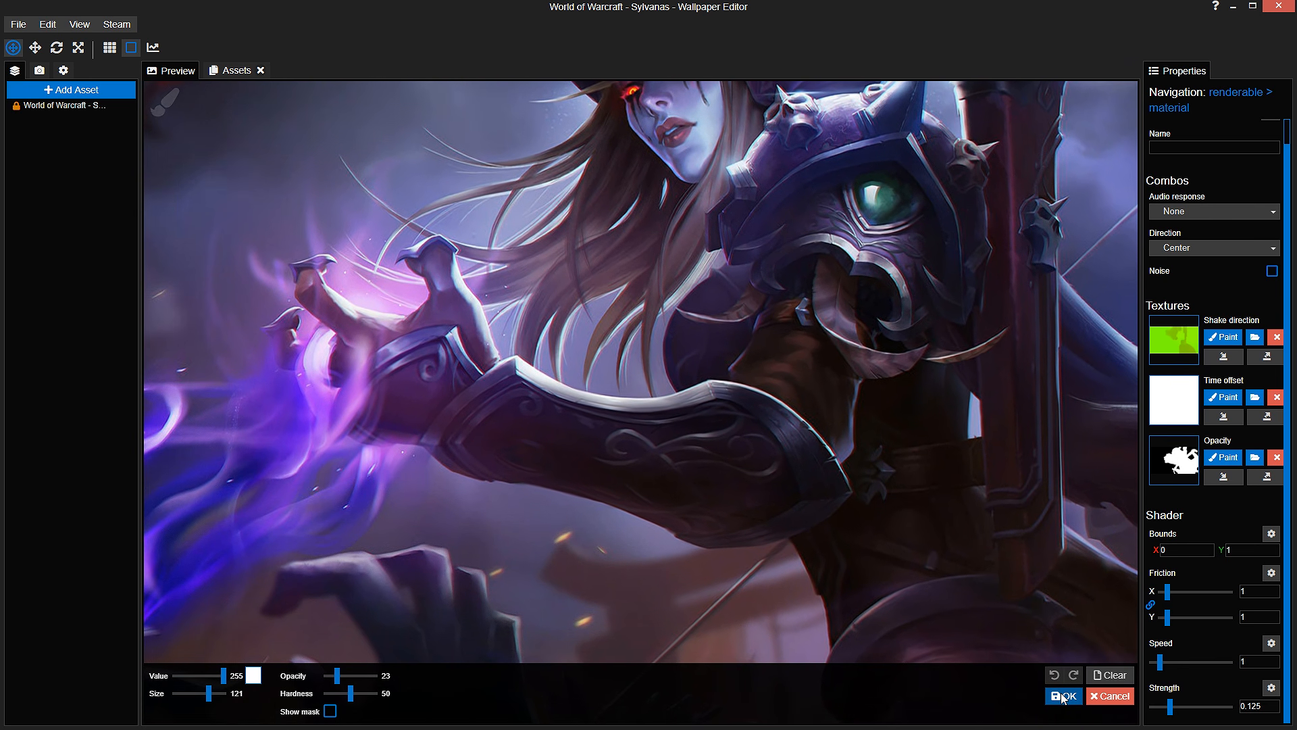
Step: Reopen the Opacity texture for painting, compare the mask with the arm guard's lower edge, and save the wallpaper
left_click(1064, 696)
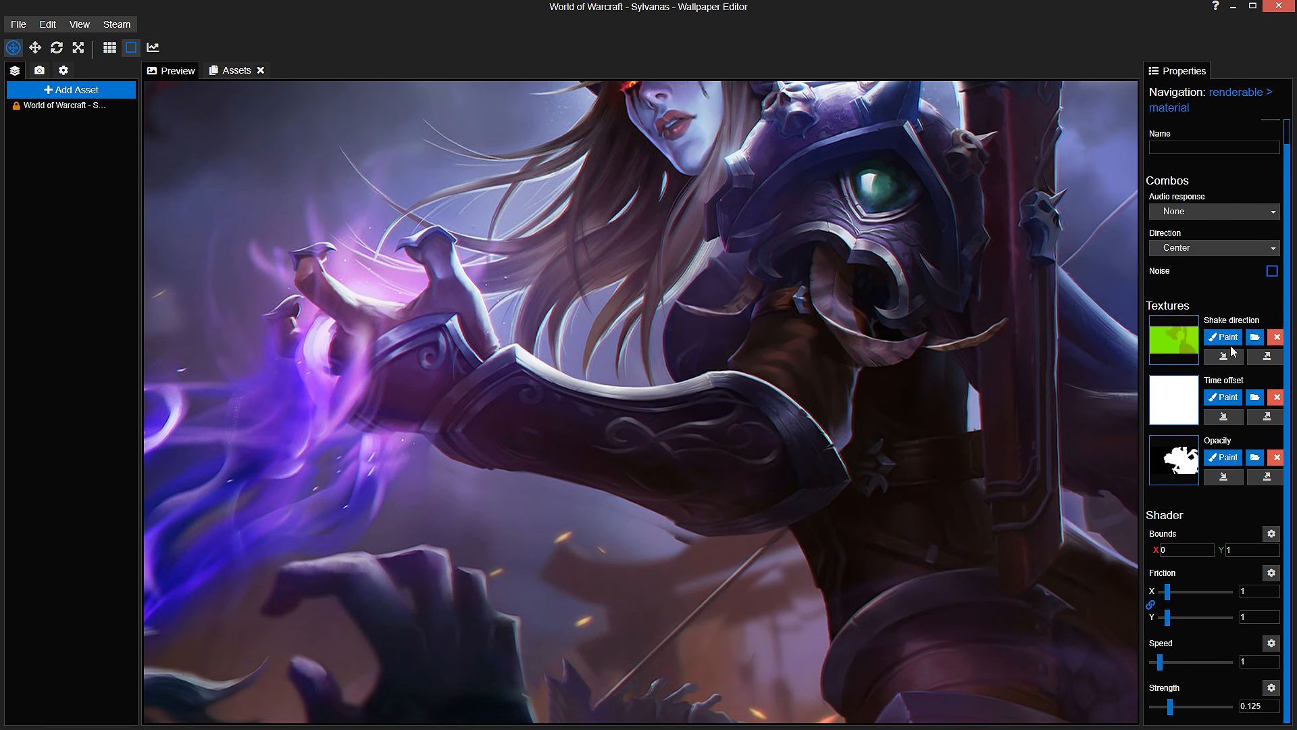
left_click(1228, 458)
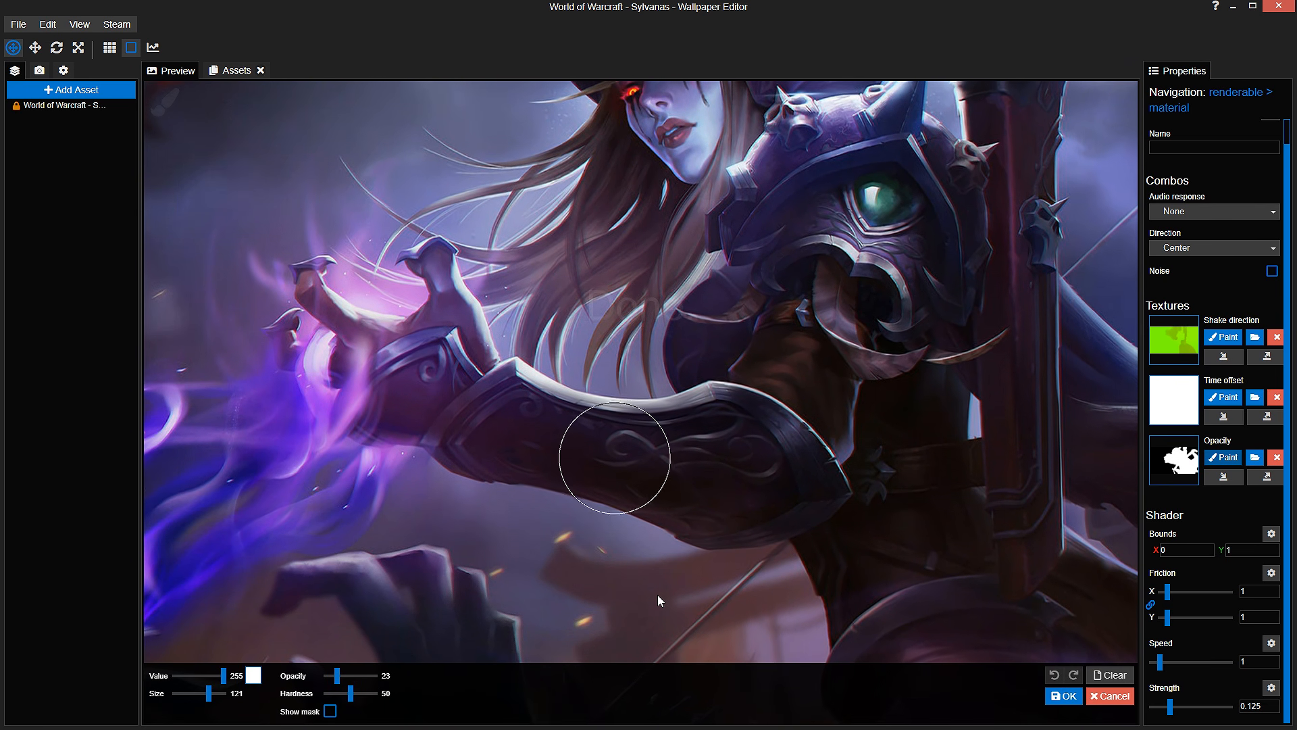
left_click(330, 710)
scroll(595, 572, "up", 5)
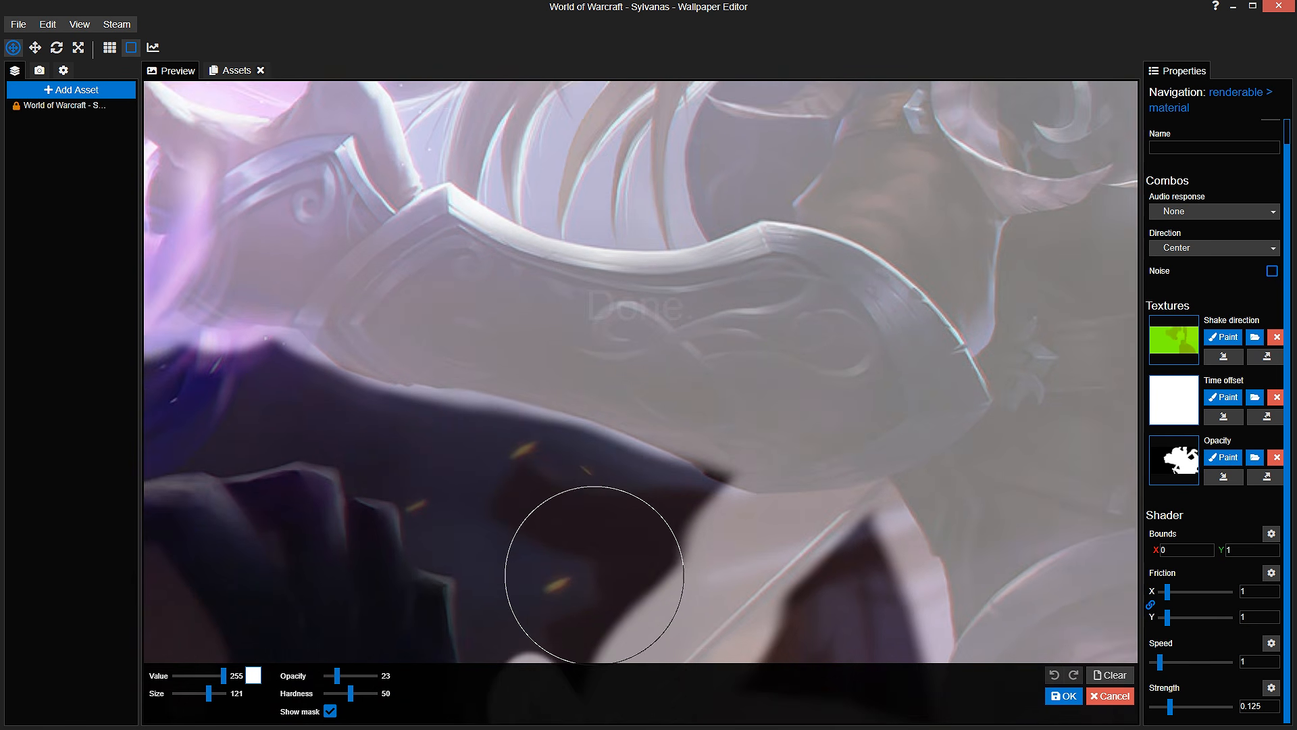
left_click(330, 711)
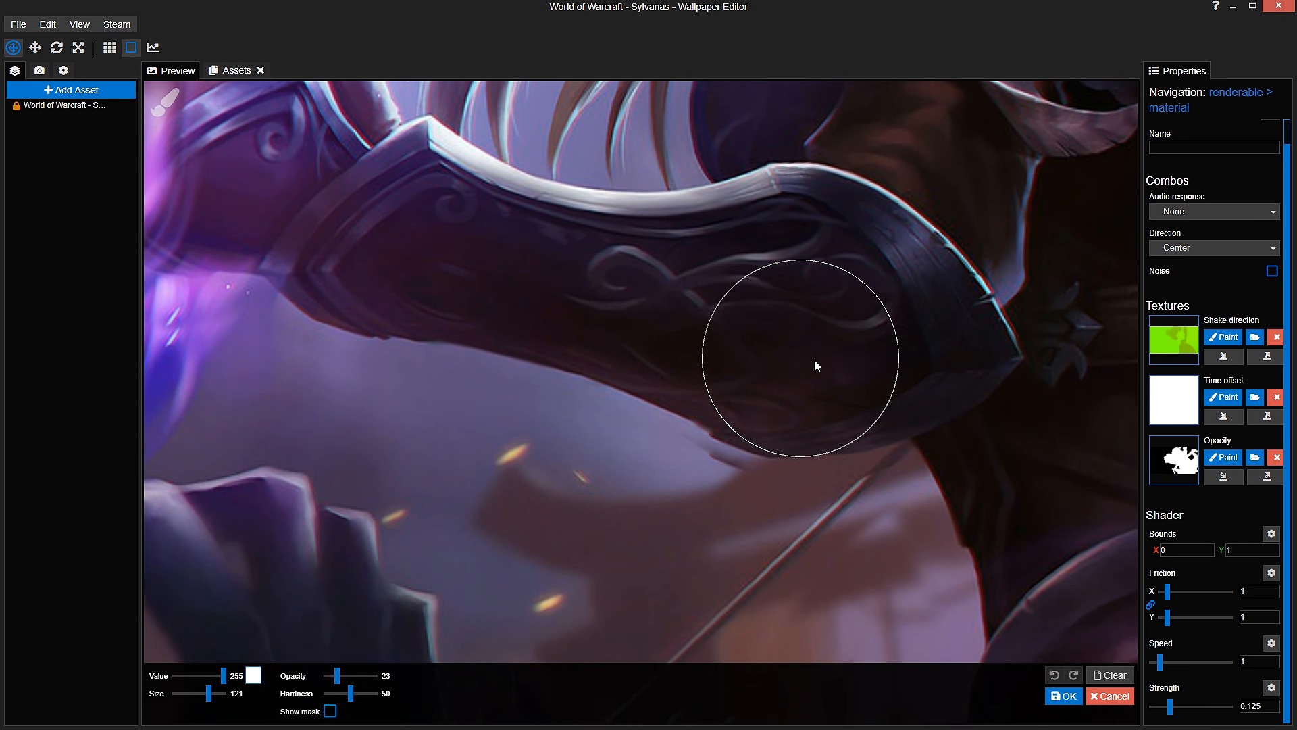
left_click(329, 711)
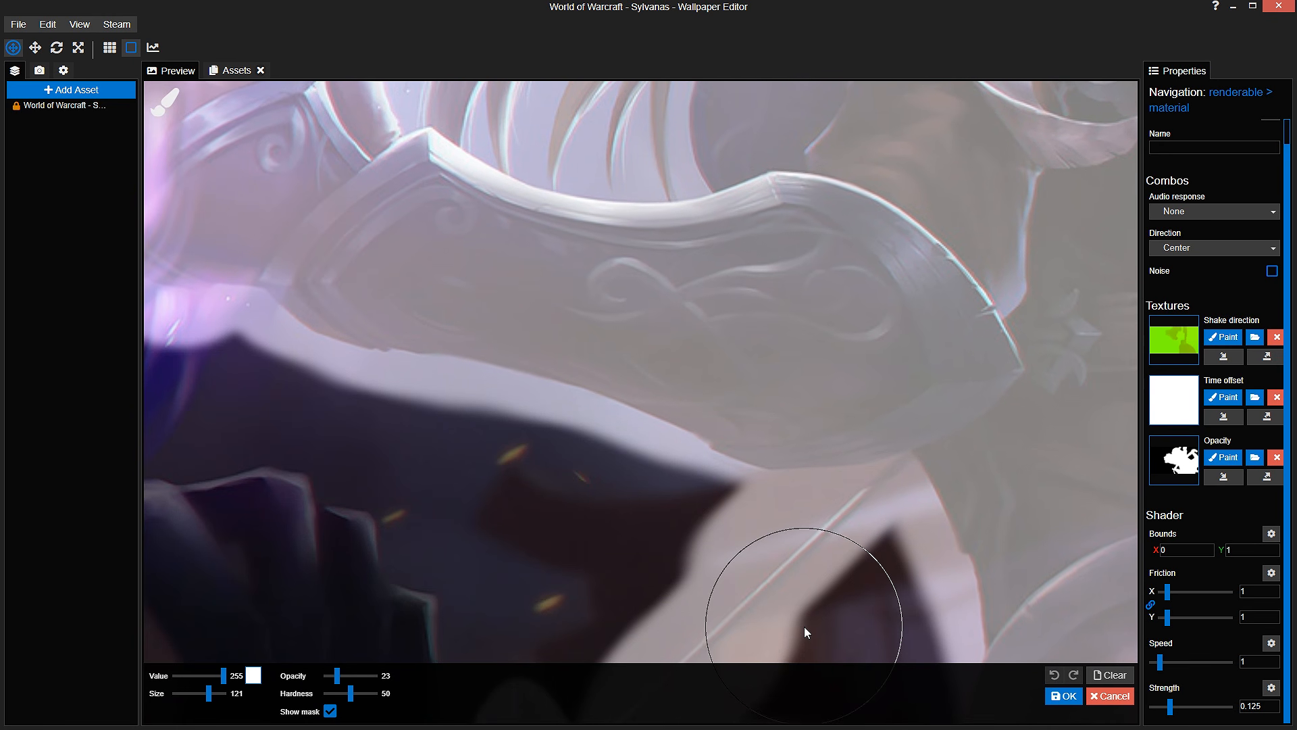
scroll(804, 625, "up", 5)
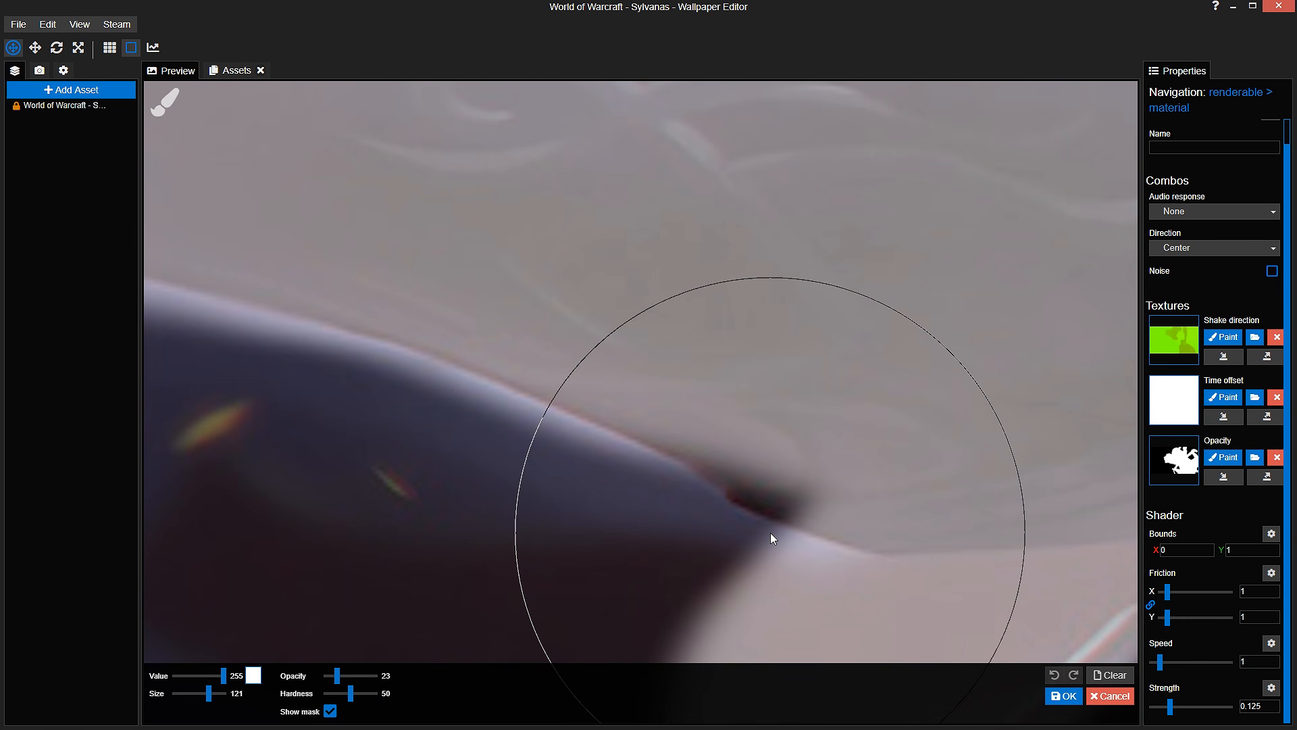
left_click(329, 711)
key("ctrl+s")
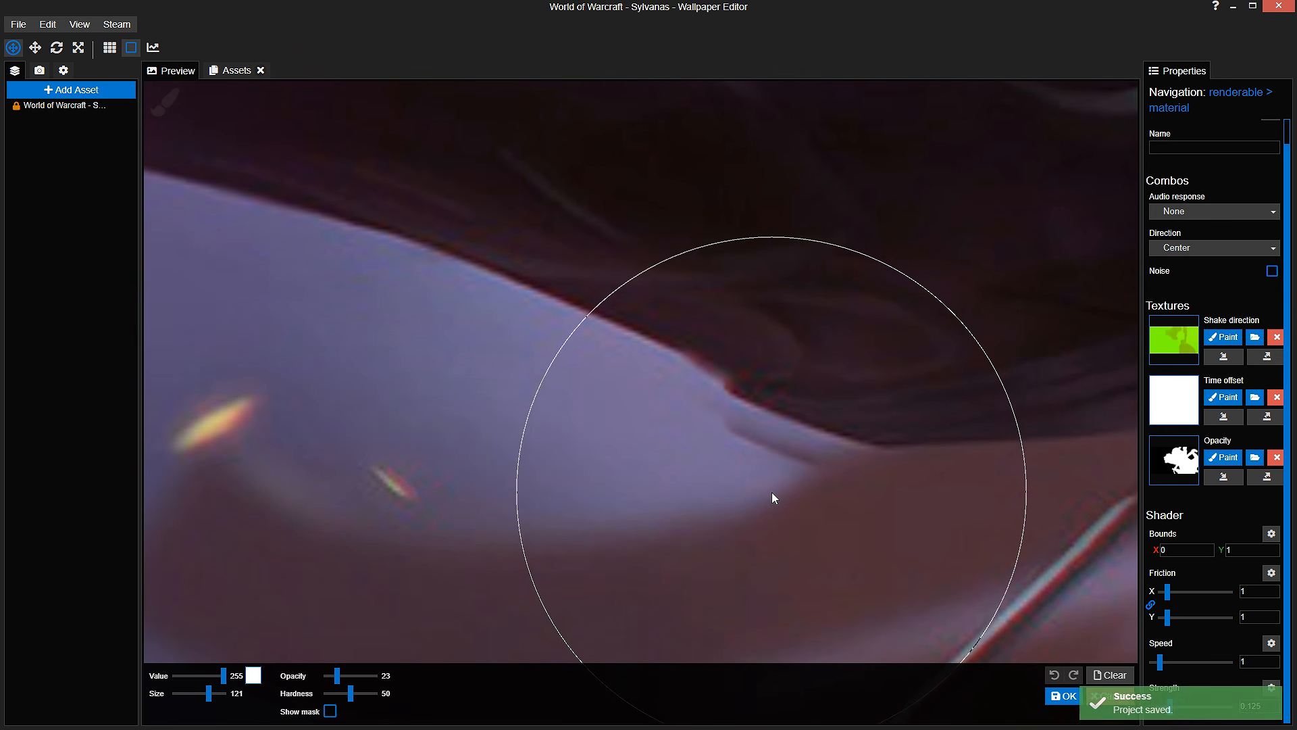
Step: Extend the opacity mask along the arm guard's lower edge with a size 29 brush and accept the painting
left_click(330, 711)
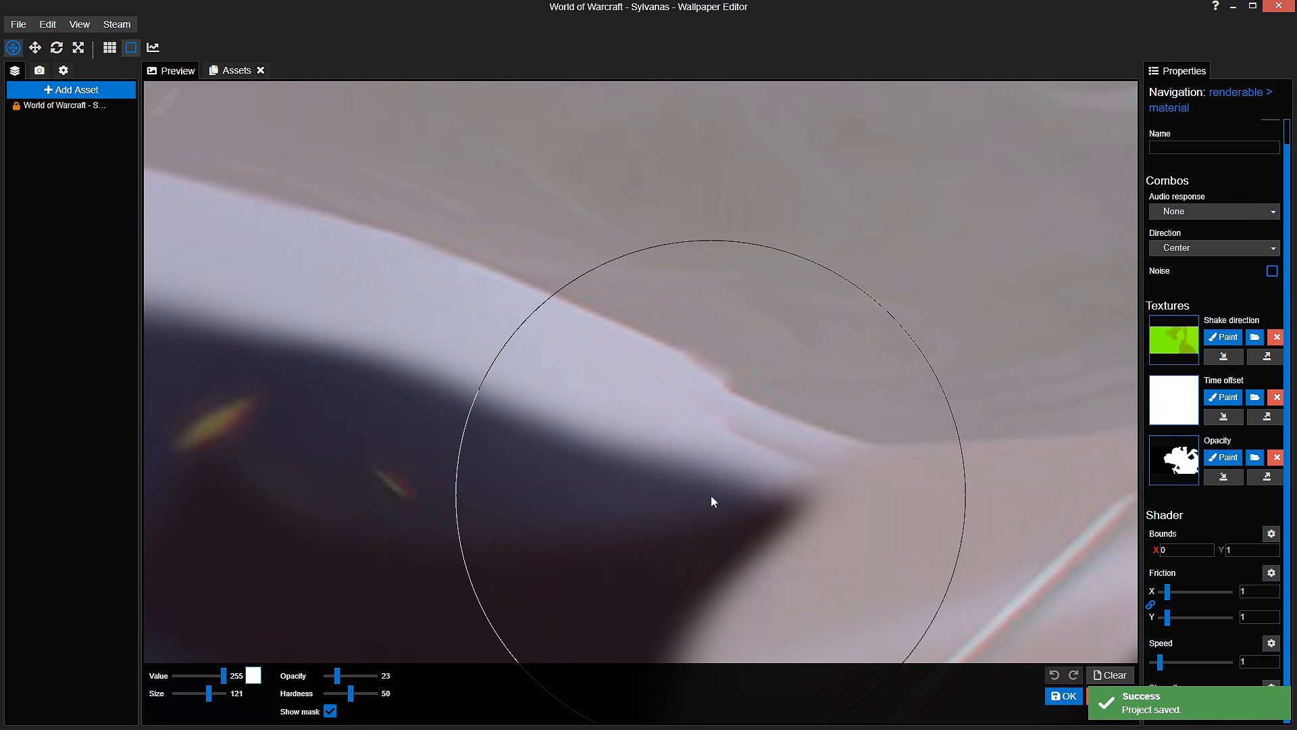
scroll(718, 490, "down", 2)
scroll(718, 491, "down", 3)
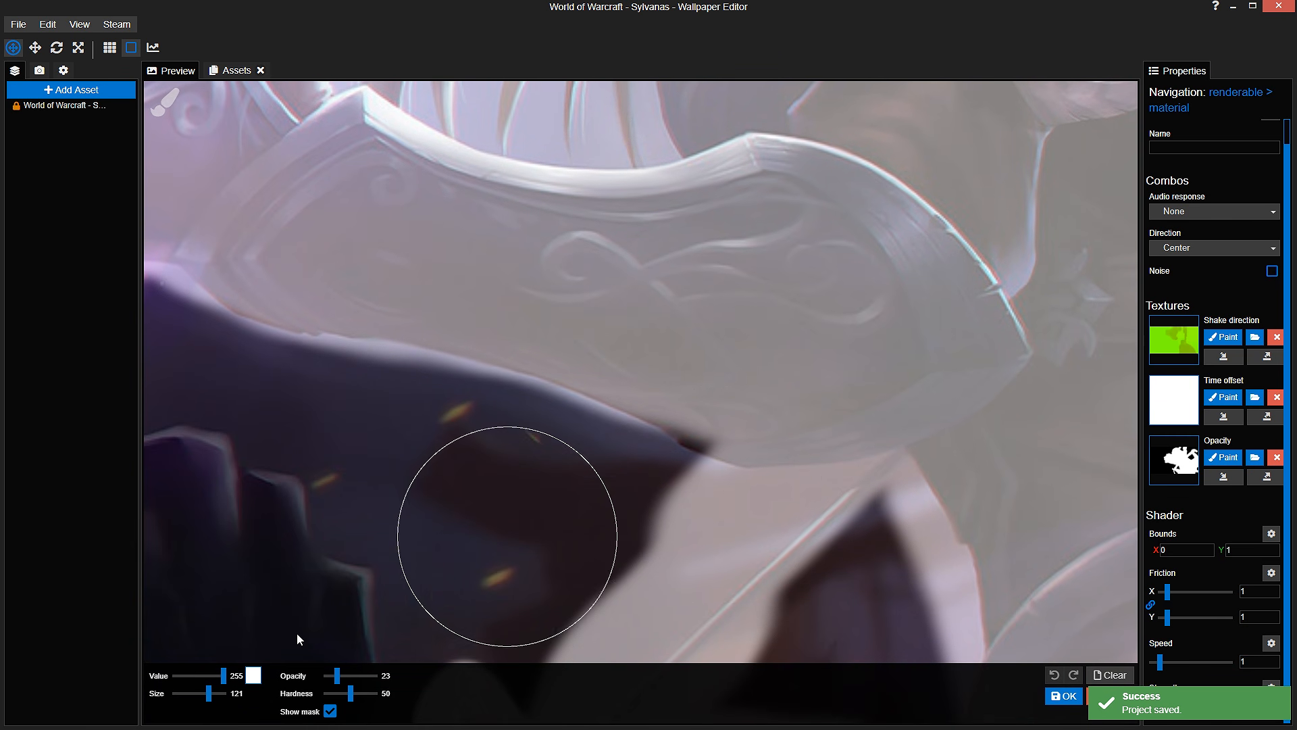
left_click(204, 694)
scroll(707, 454, "up", 5)
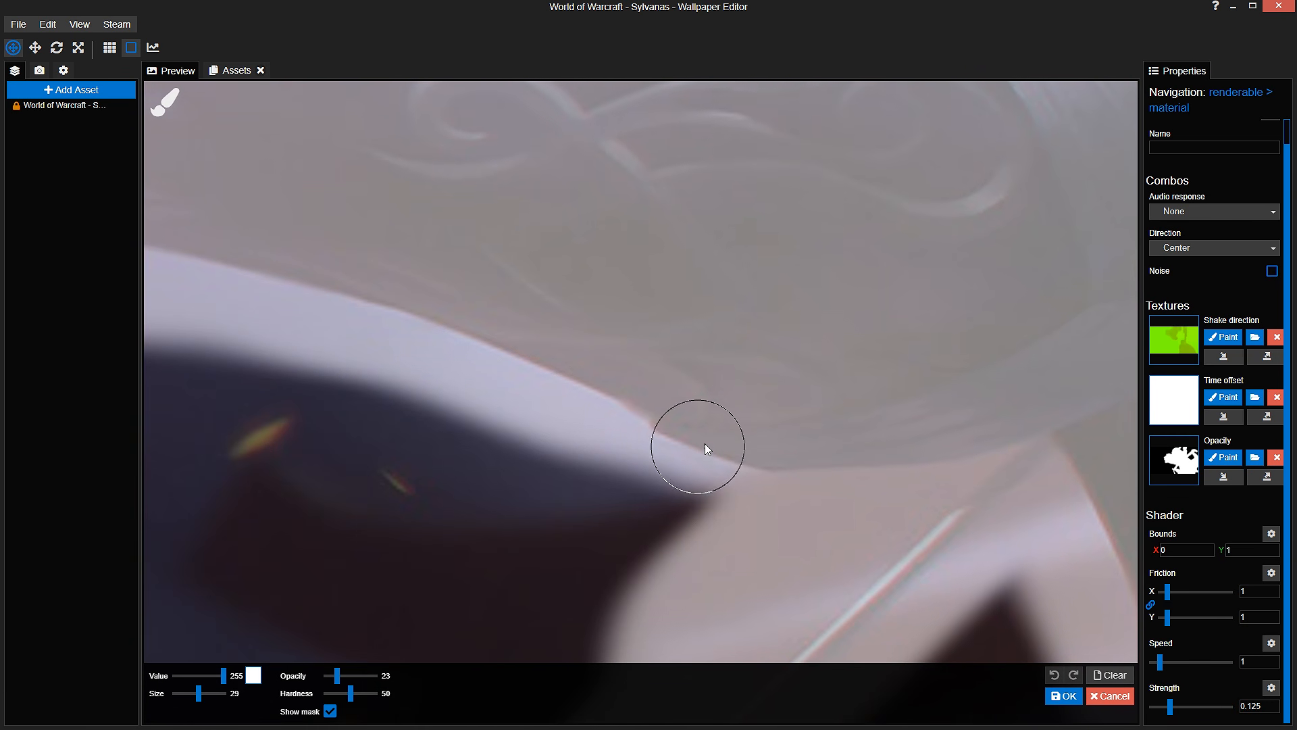
mouse_move(768, 460)
left_mouse_down()
mouse_move(635, 432)
mouse_move(581, 404)
mouse_move(751, 485)
mouse_move(637, 434)
left_mouse_up()
left_click(330, 710)
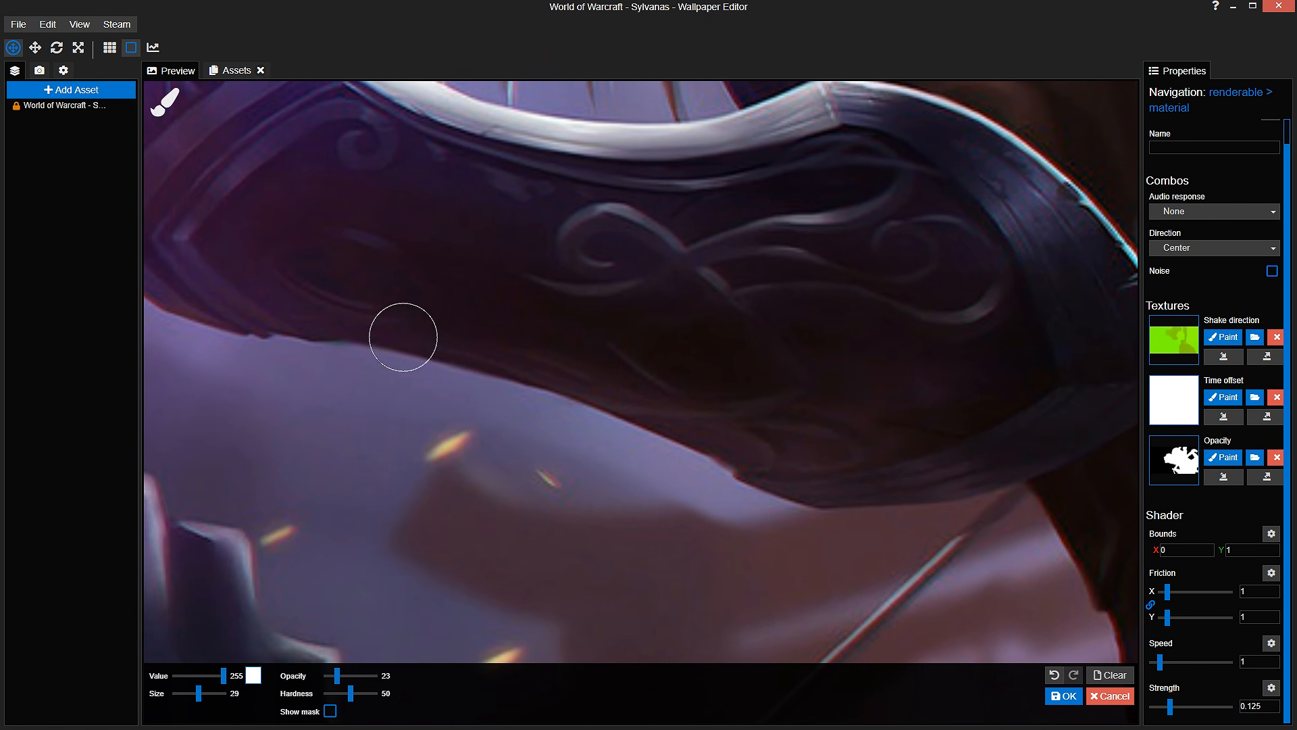
scroll(594, 333, "down", 5)
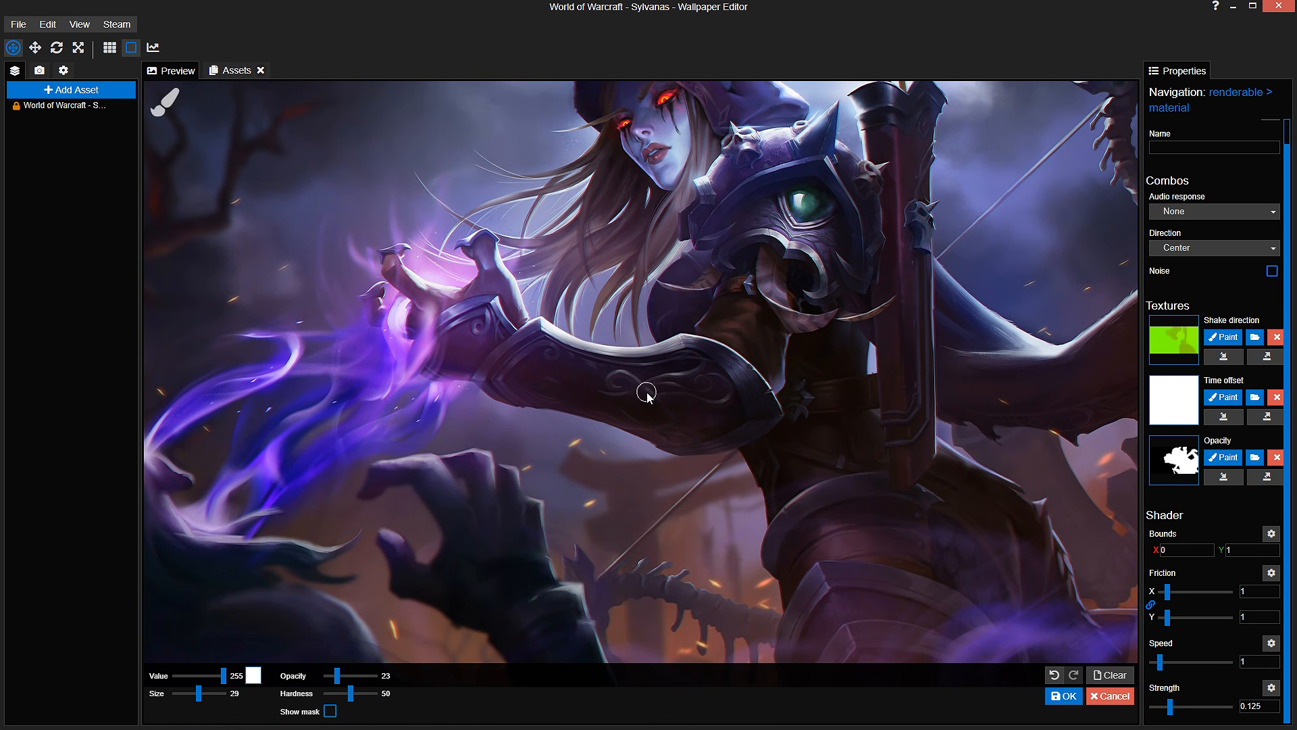
left_click(1065, 697)
Step: Set the Shake effect's bounds to X -1 and Y -1
double_click(1176, 550)
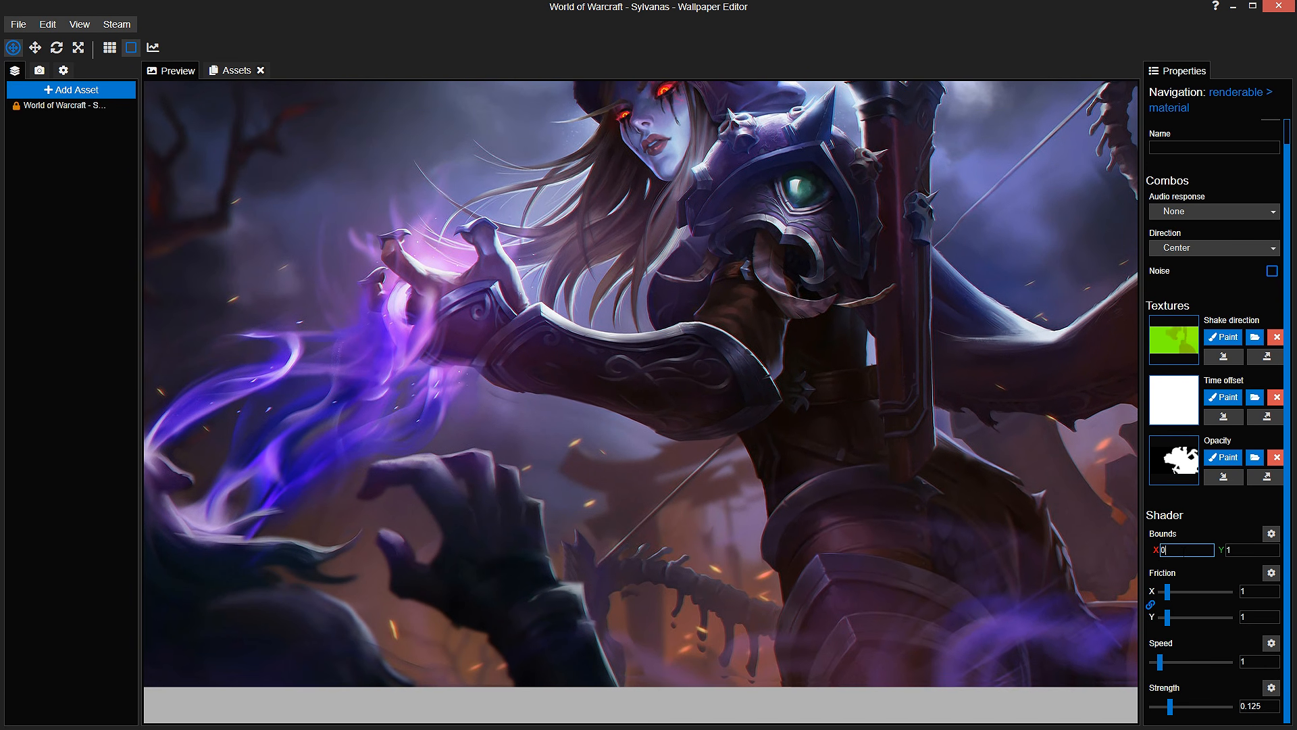
left_click_drag(967, 476, 962, 503)
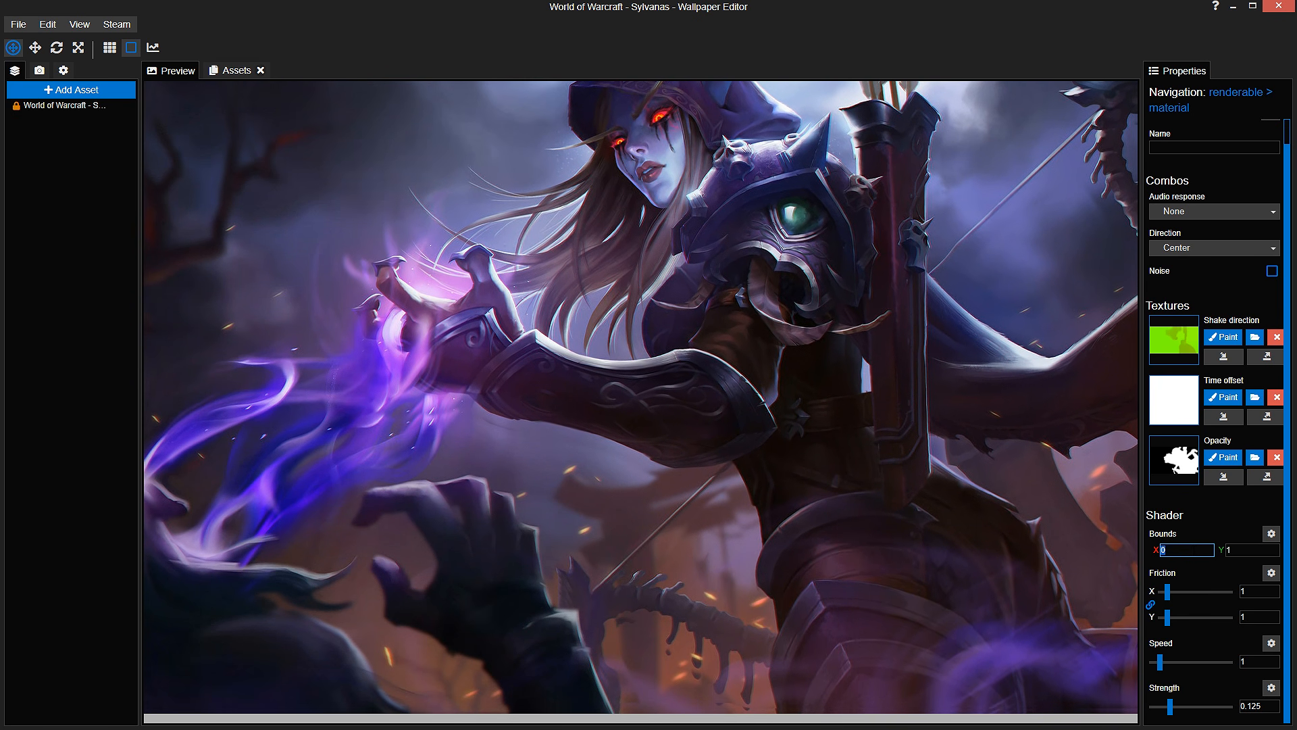
double_click(1160, 551)
type("1")
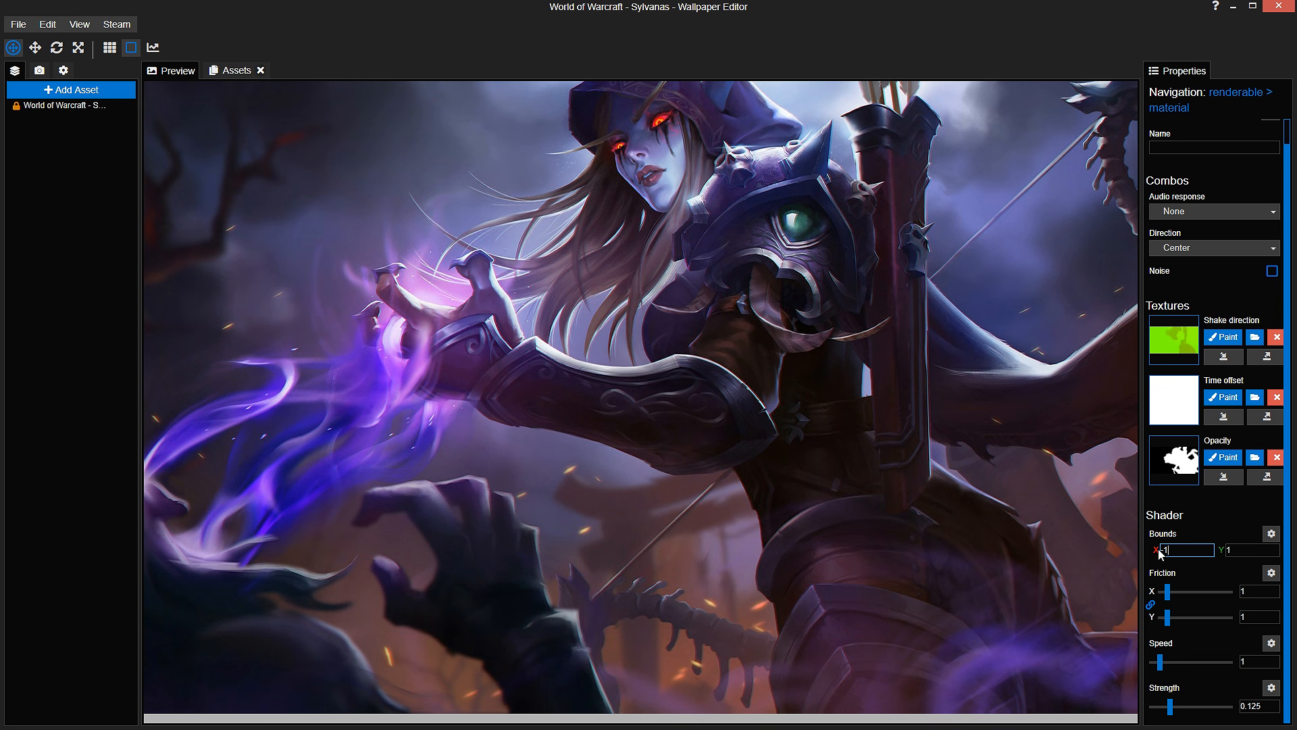
type("-1")
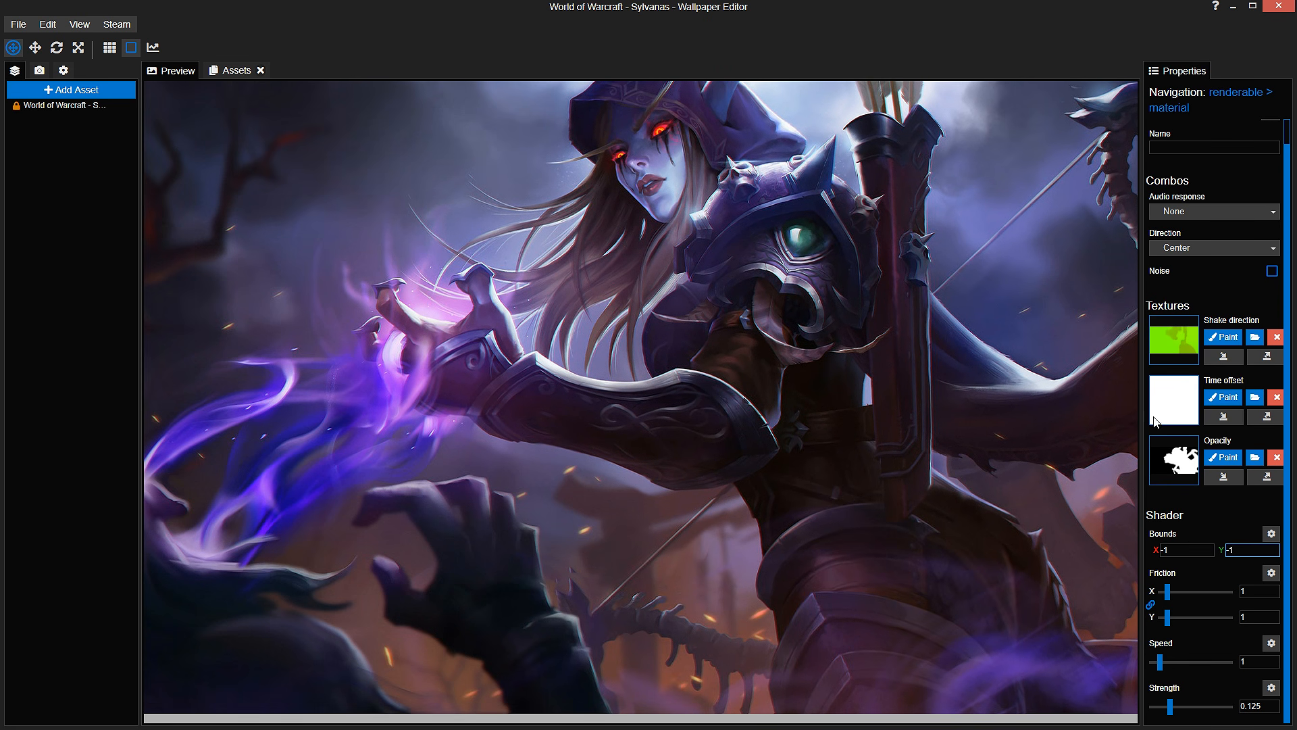
Step: Open the Opacity texture for painting with its mask shown, inspect the coverage around the bow's lower limb, and save the wallpaper
left_click(1221, 458)
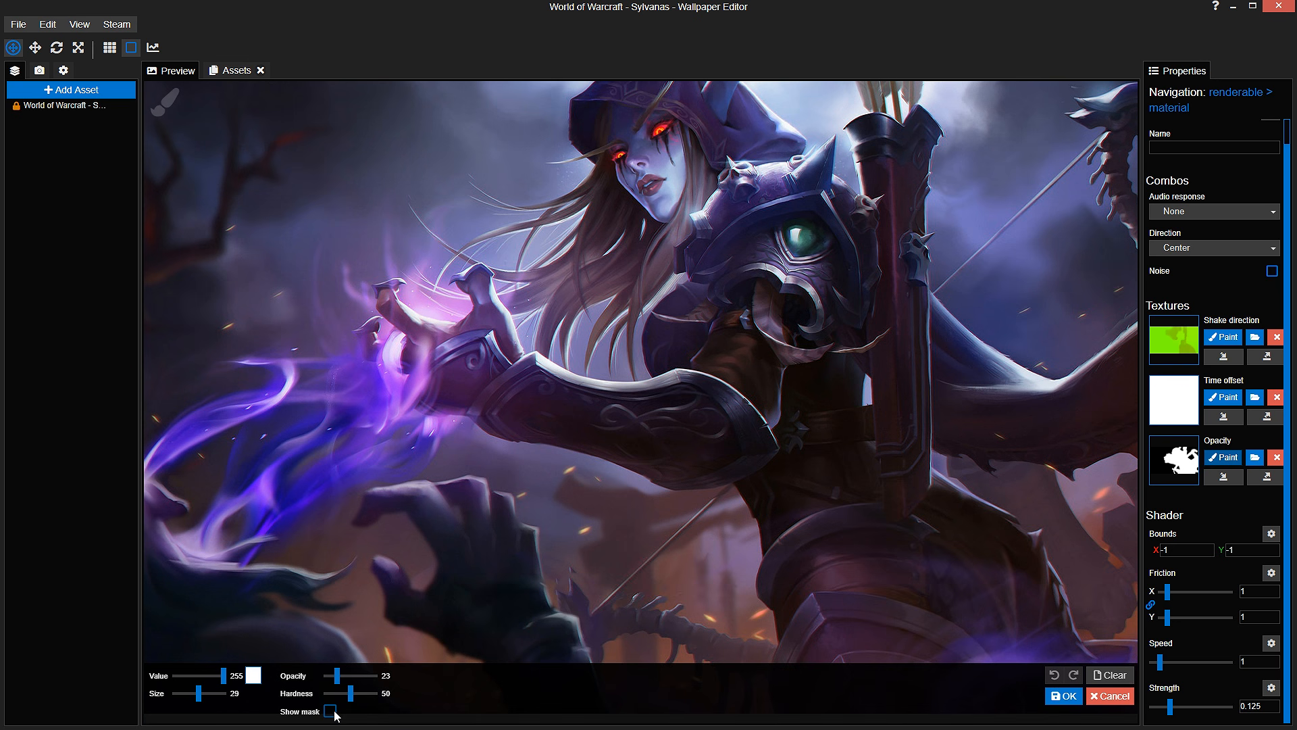
left_click(331, 711)
scroll(632, 521, "up", 3)
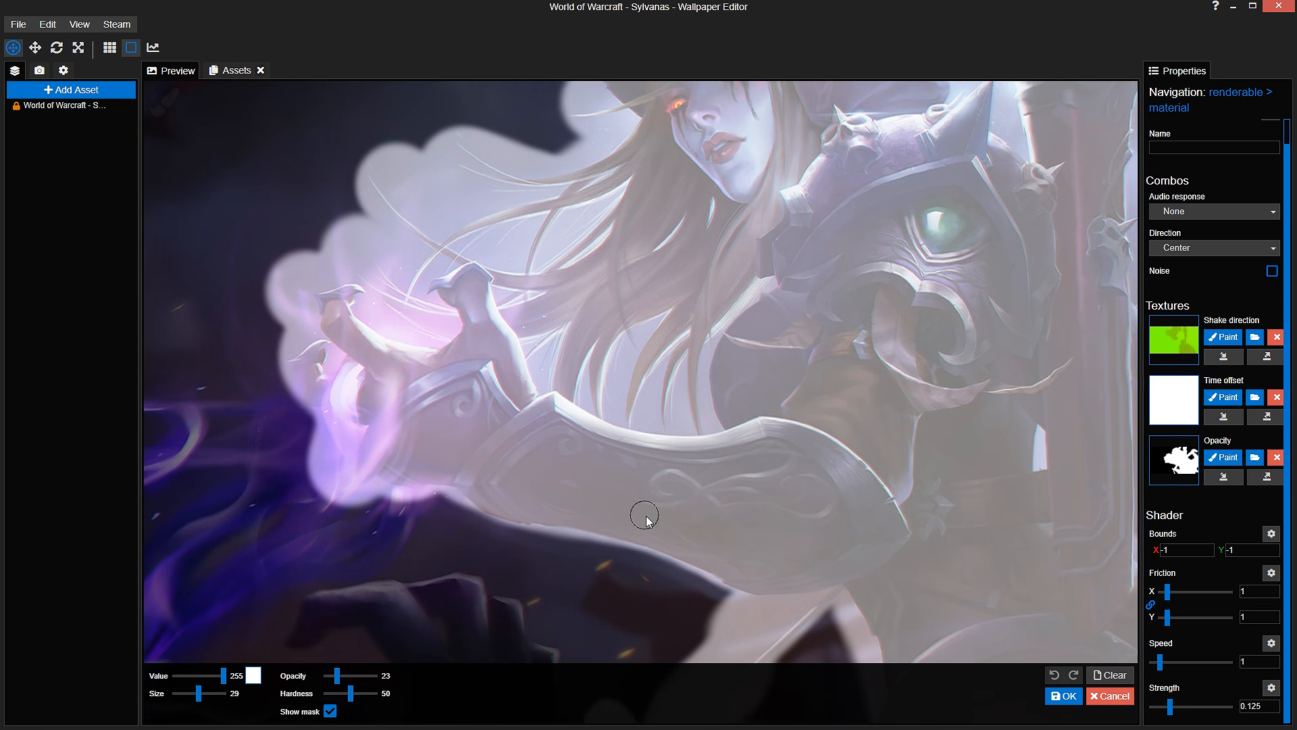
mouse_move(646, 516)
left_mouse_down()
mouse_move(668, 515)
mouse_move(663, 582)
left_mouse_up()
left_click_drag(671, 495, 383, 87)
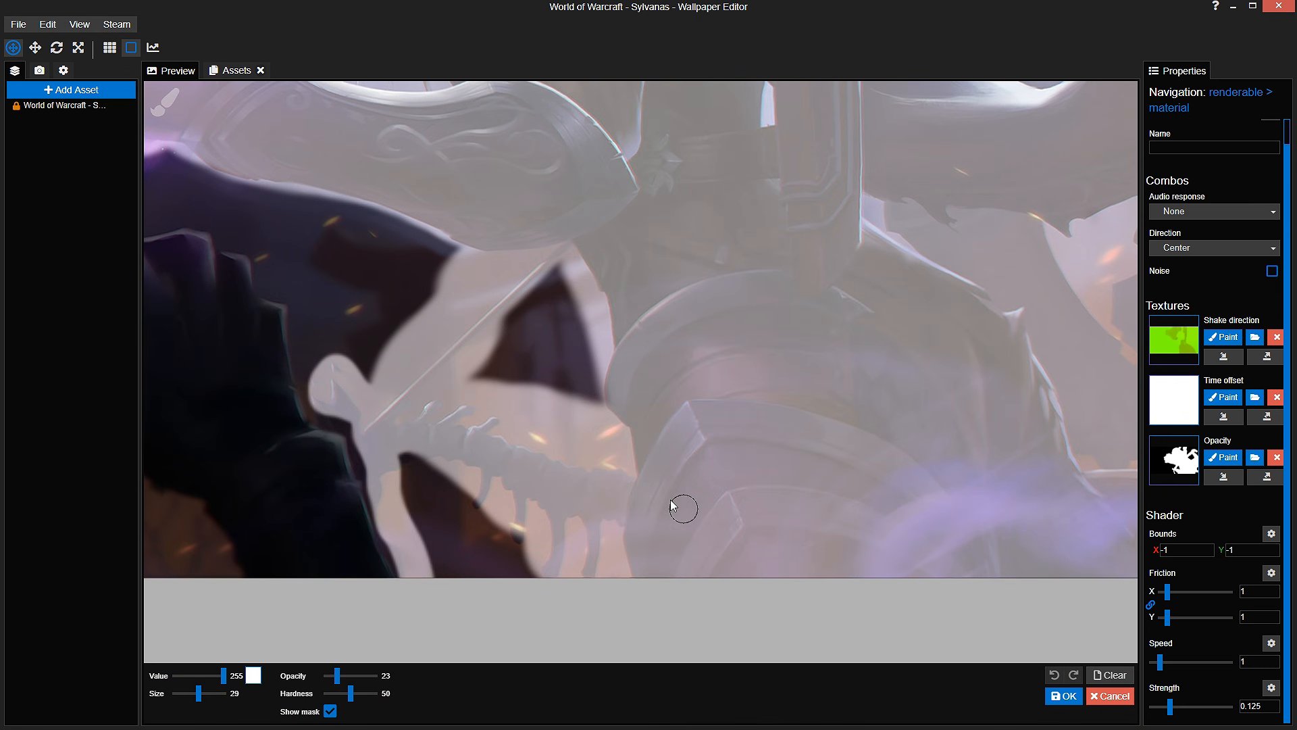
mouse_move(670, 499)
left_mouse_down()
mouse_move(732, 478)
mouse_move(729, 441)
left_mouse_up()
scroll(732, 478, "up", 3)
scroll(671, 493, "up", 6)
left_click_drag(618, 565, 670, 487)
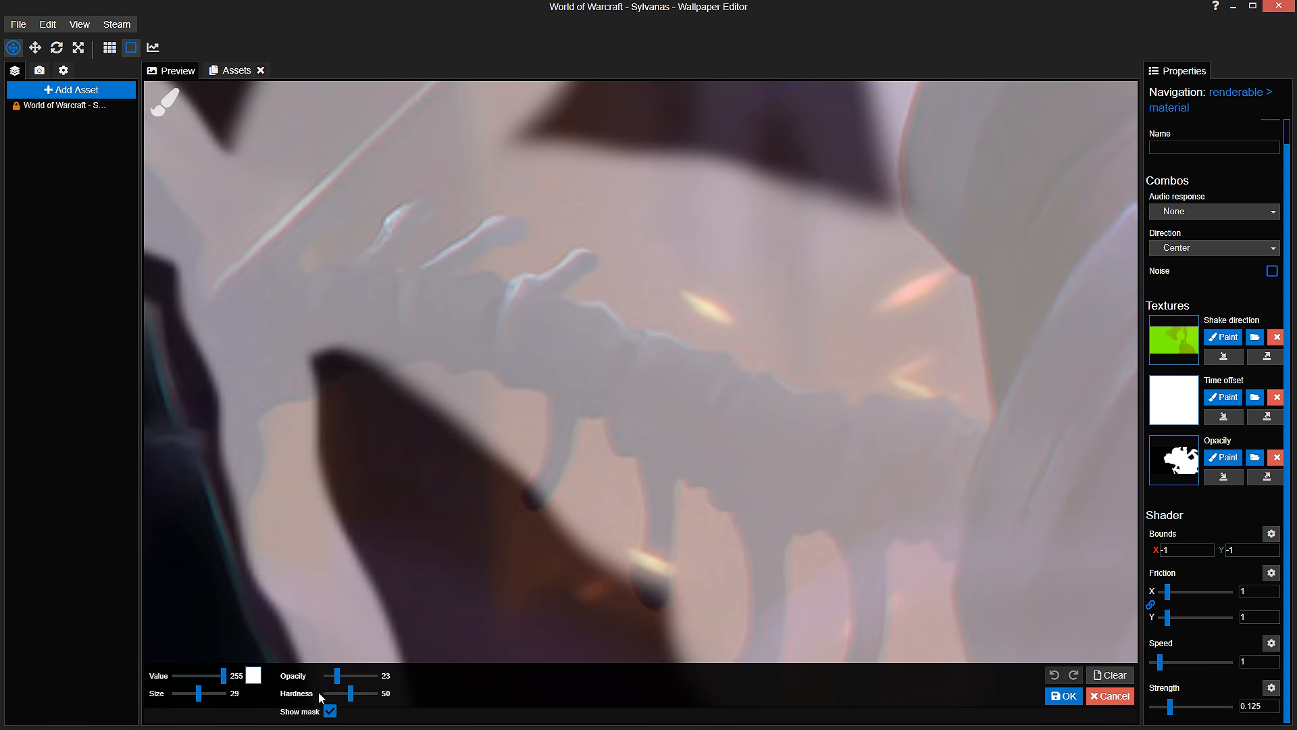
key("ctrl+s")
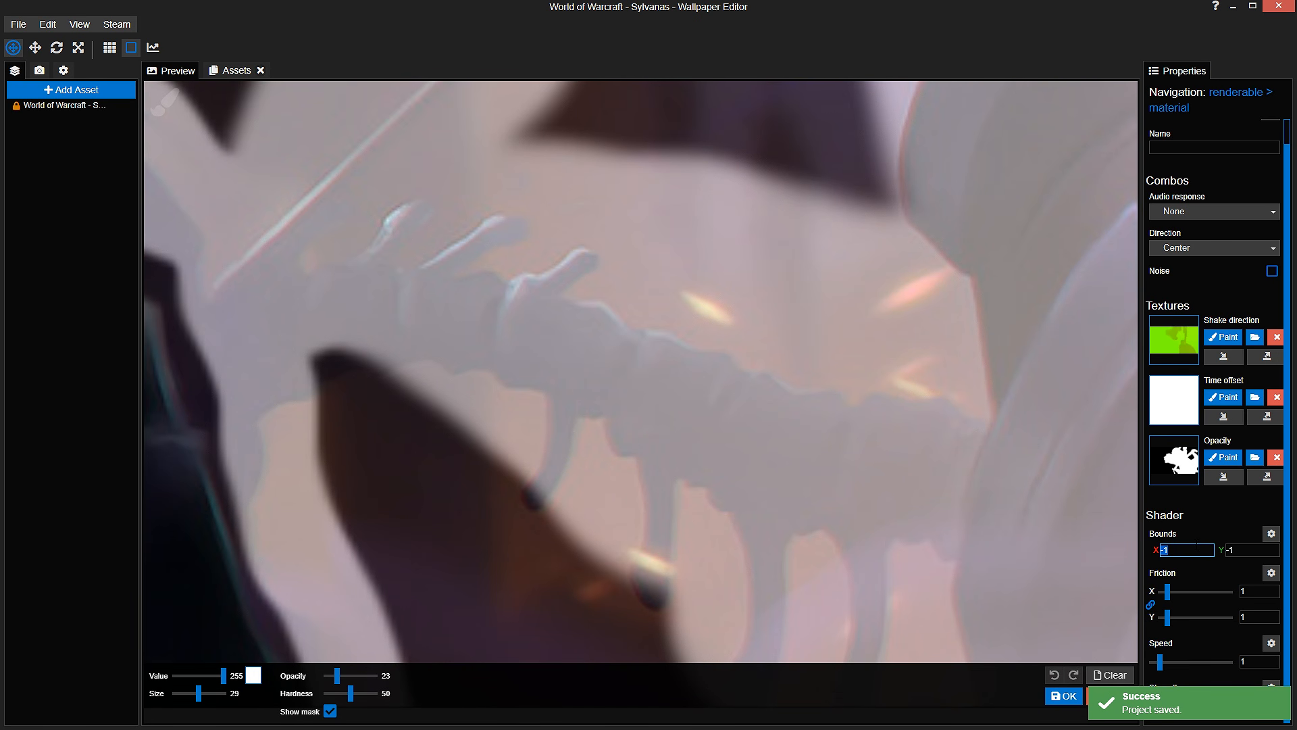
Step: Compare the bow's lower limb with the mask overlay off and on at Shake bounds 0 and 1, and return both bounds to -1
left_click(330, 710)
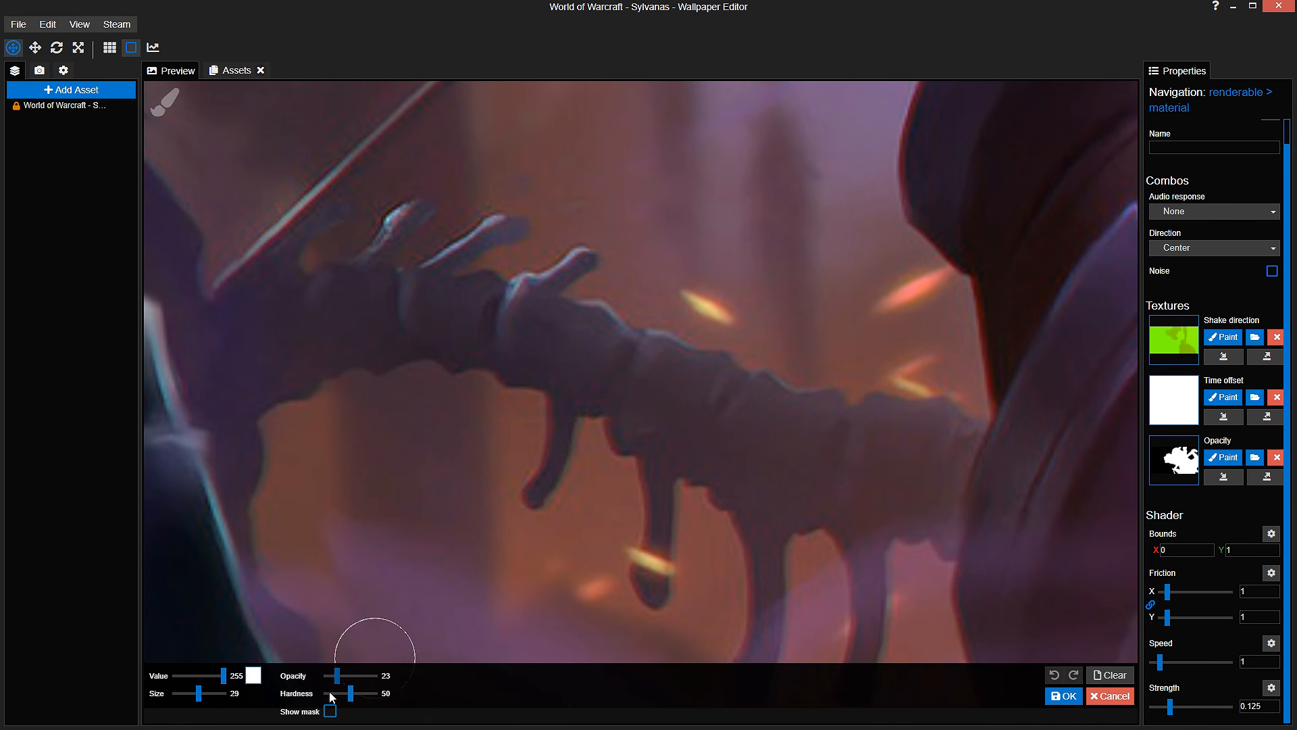
left_click(330, 711)
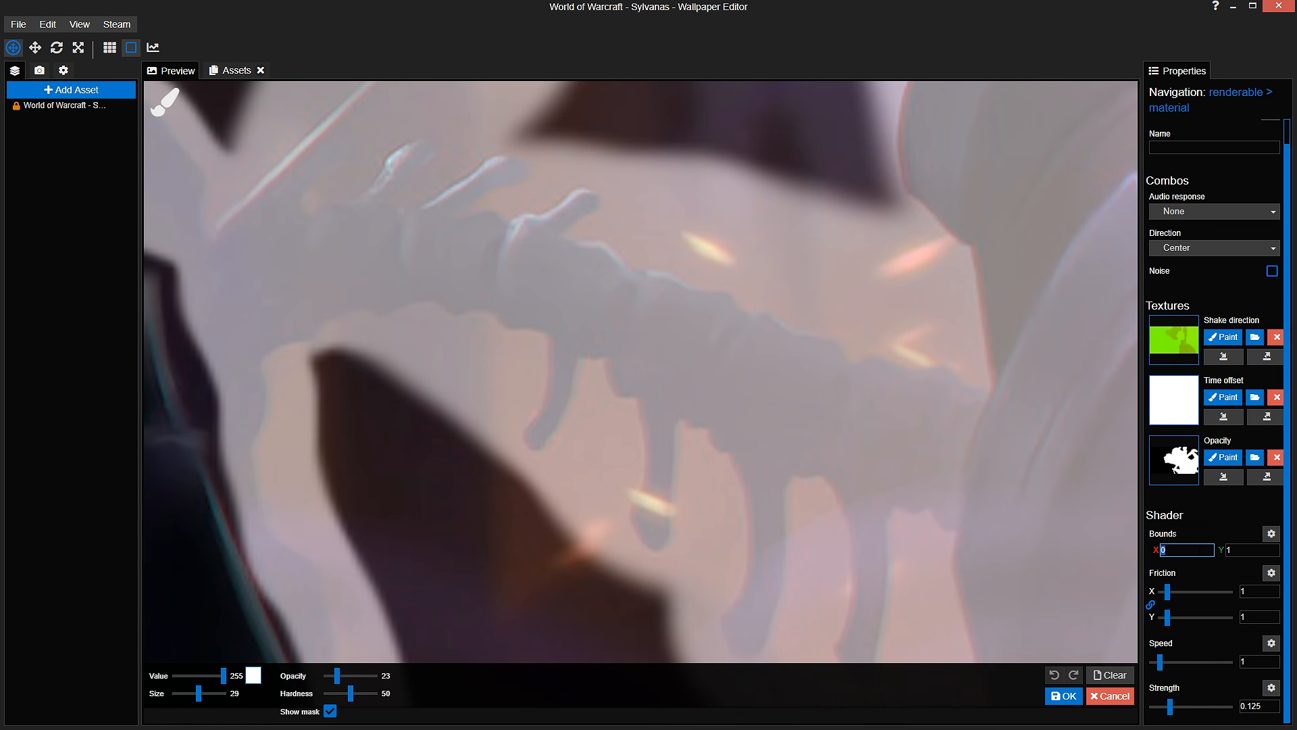
type("-1")
key("Tab")
type("-1")
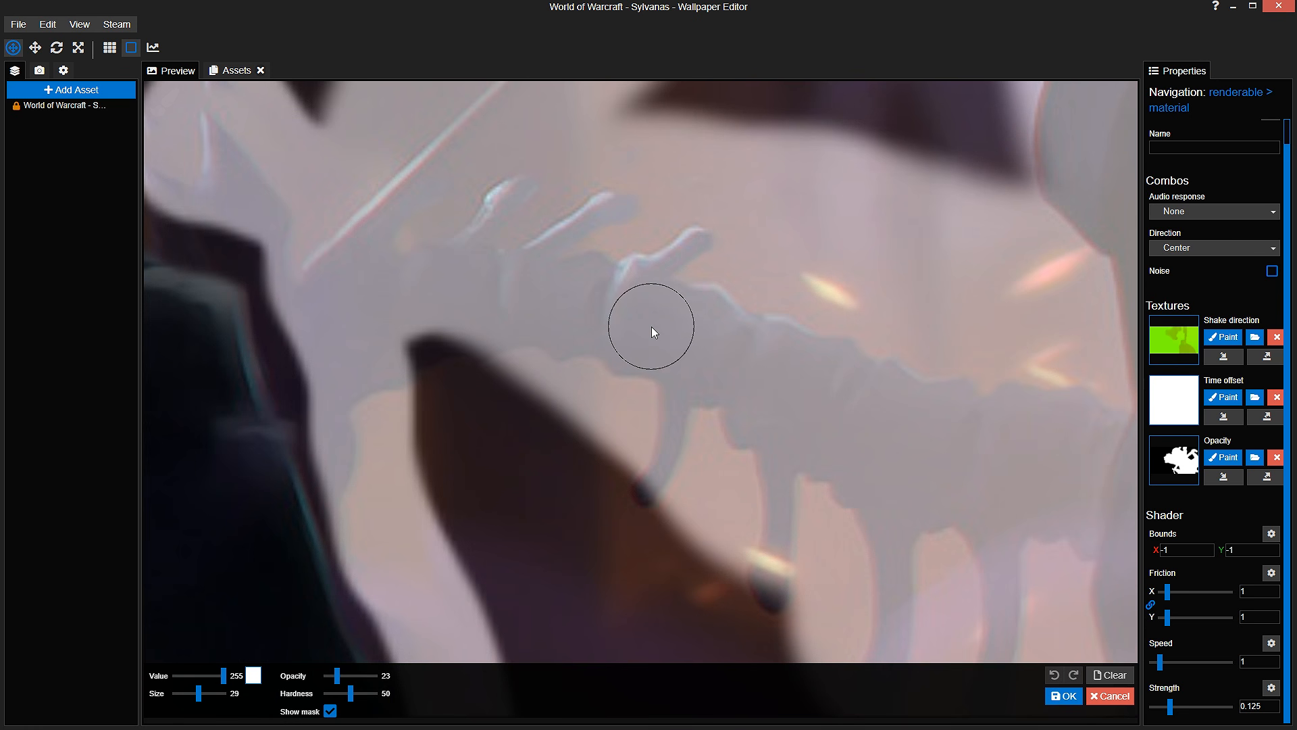
Step: Paint the lower bow limb's hanging bone tips into the opacity mask with a size 13 brush and save the wallpaper
left_click_drag(196, 693, 192, 693)
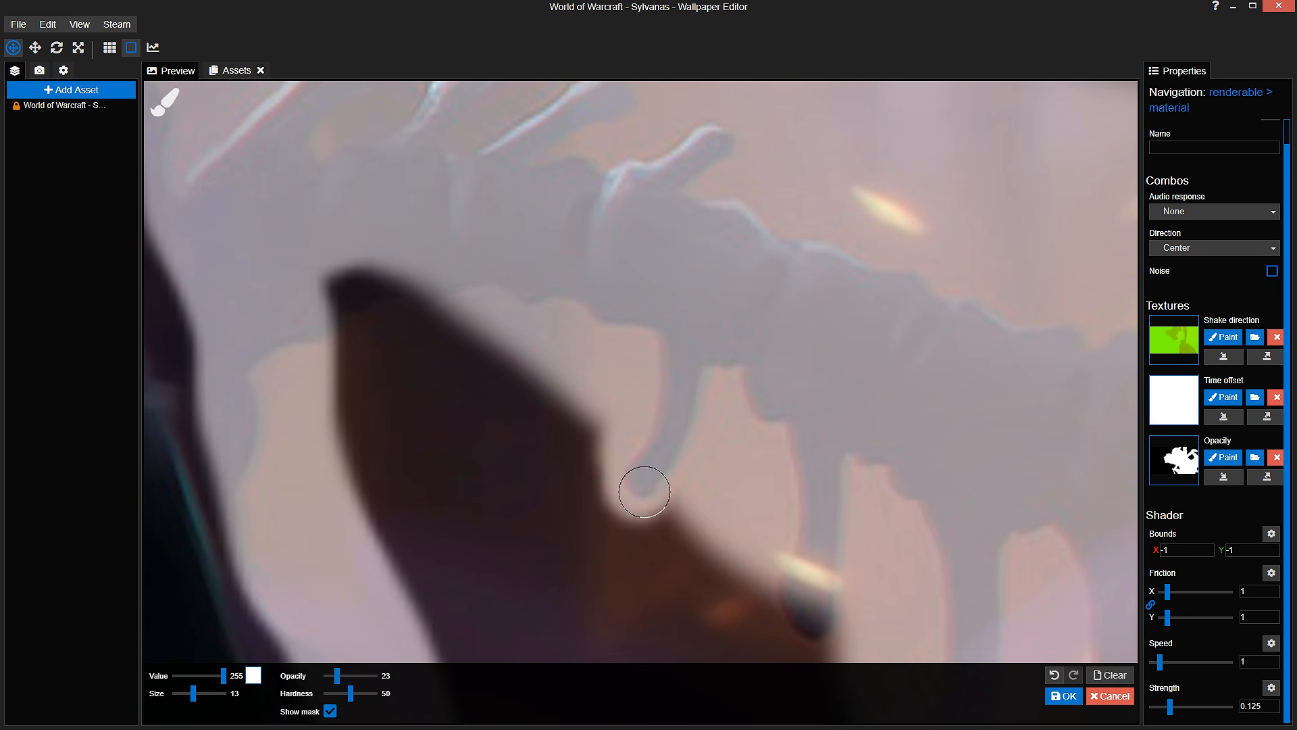
key("ctrl+s")
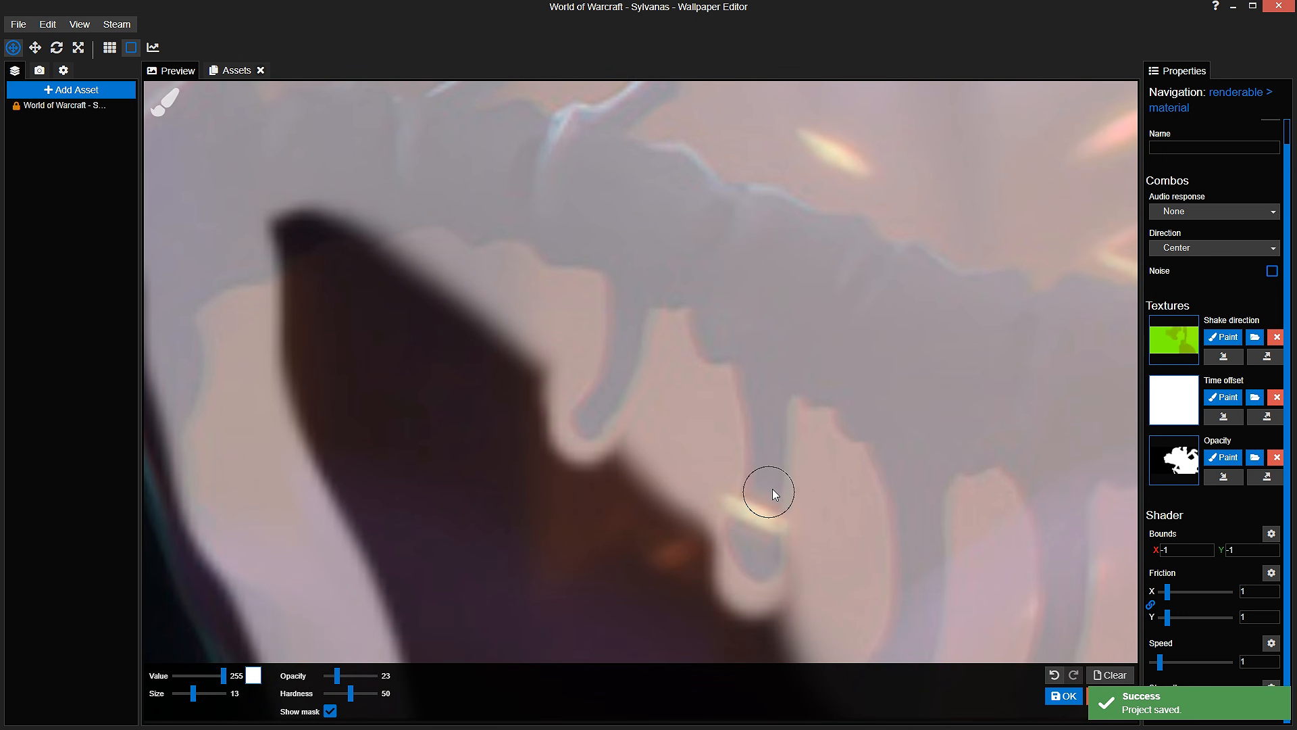
Step: Set the brush opacity to 100 and extend the opacity mask's outline above the bow's upper tip
scroll(768, 492, "down", 2)
left_click_drag(751, 481, 668, 399)
scroll(764, 429, "down", 5)
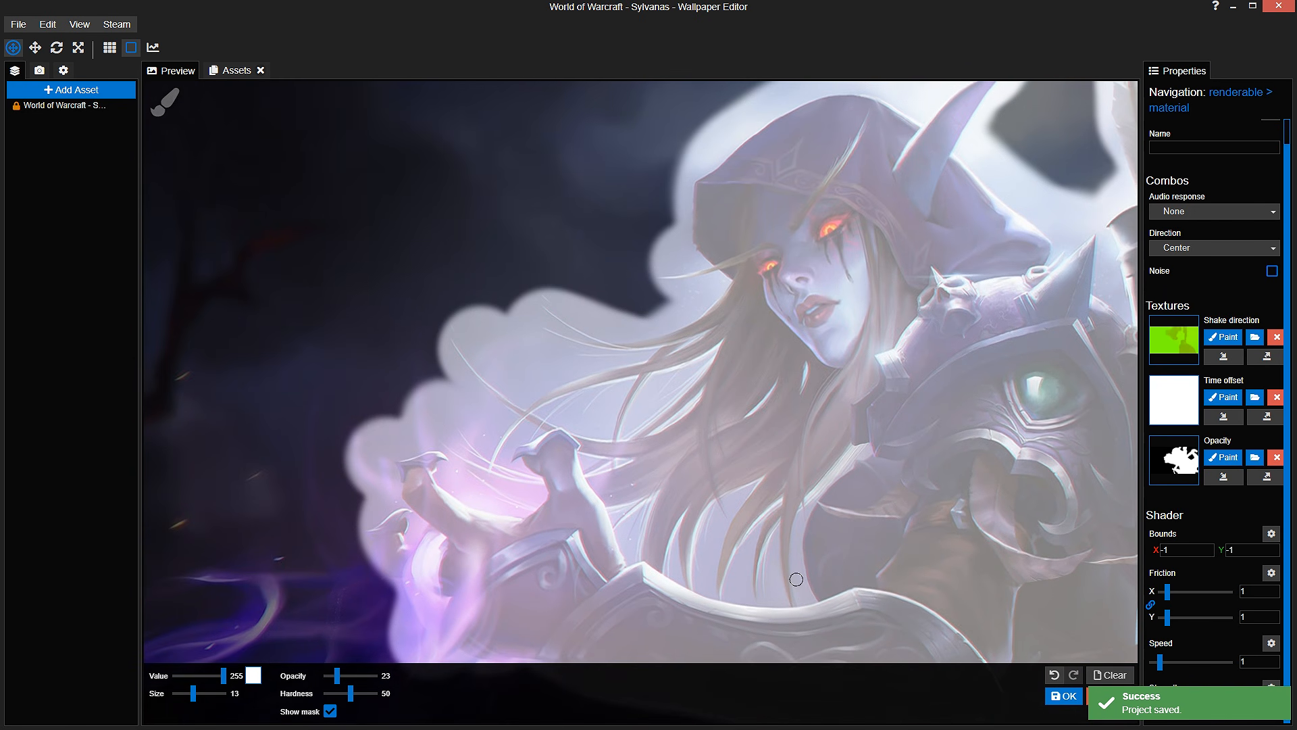
left_click_drag(804, 325, 648, 554)
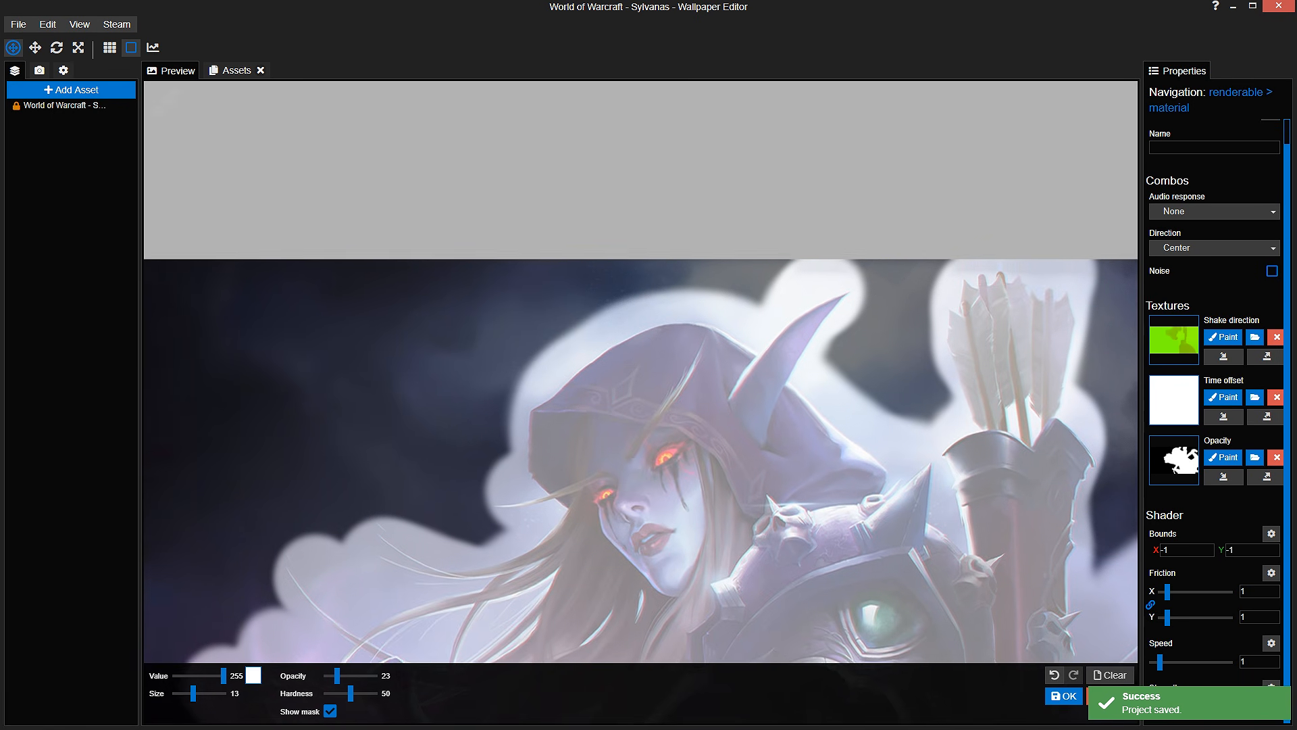
left_click_drag(1091, 471, 670, 379)
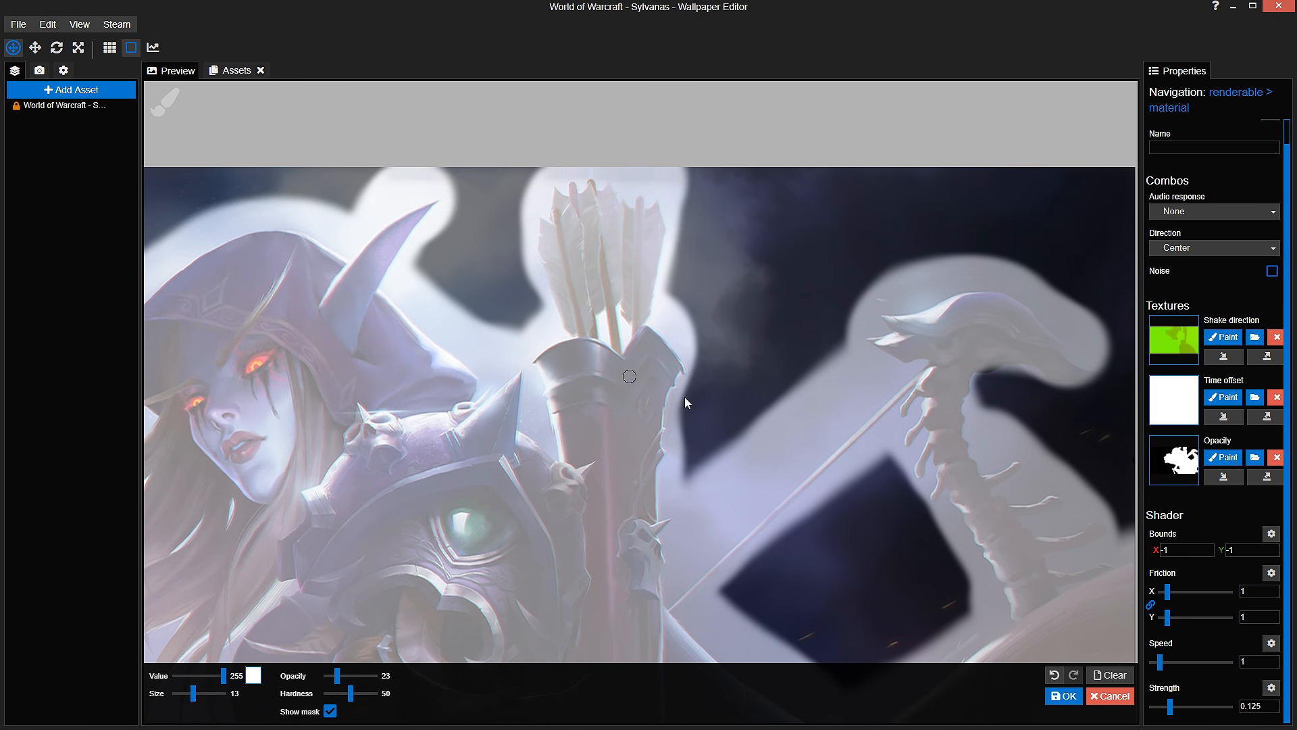
scroll(681, 384, "up", 5)
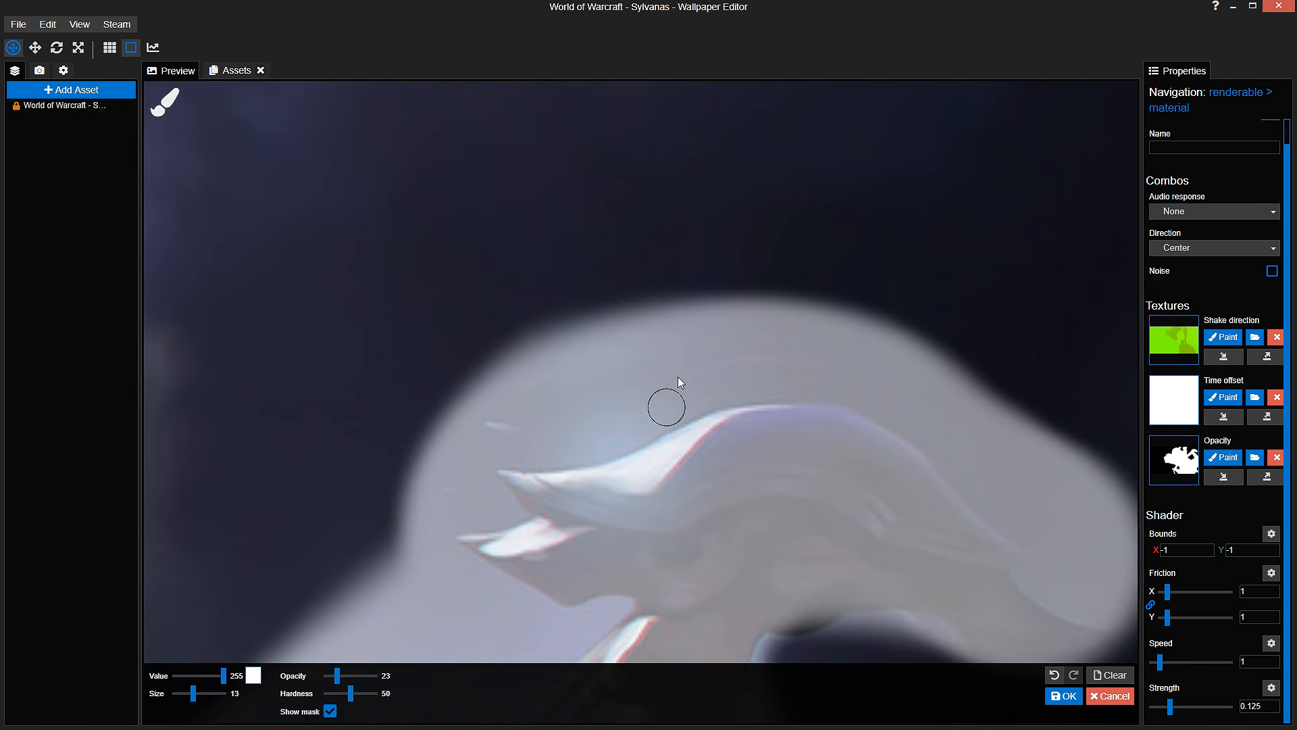
left_click_drag(679, 375, 658, 416)
left_click(330, 711)
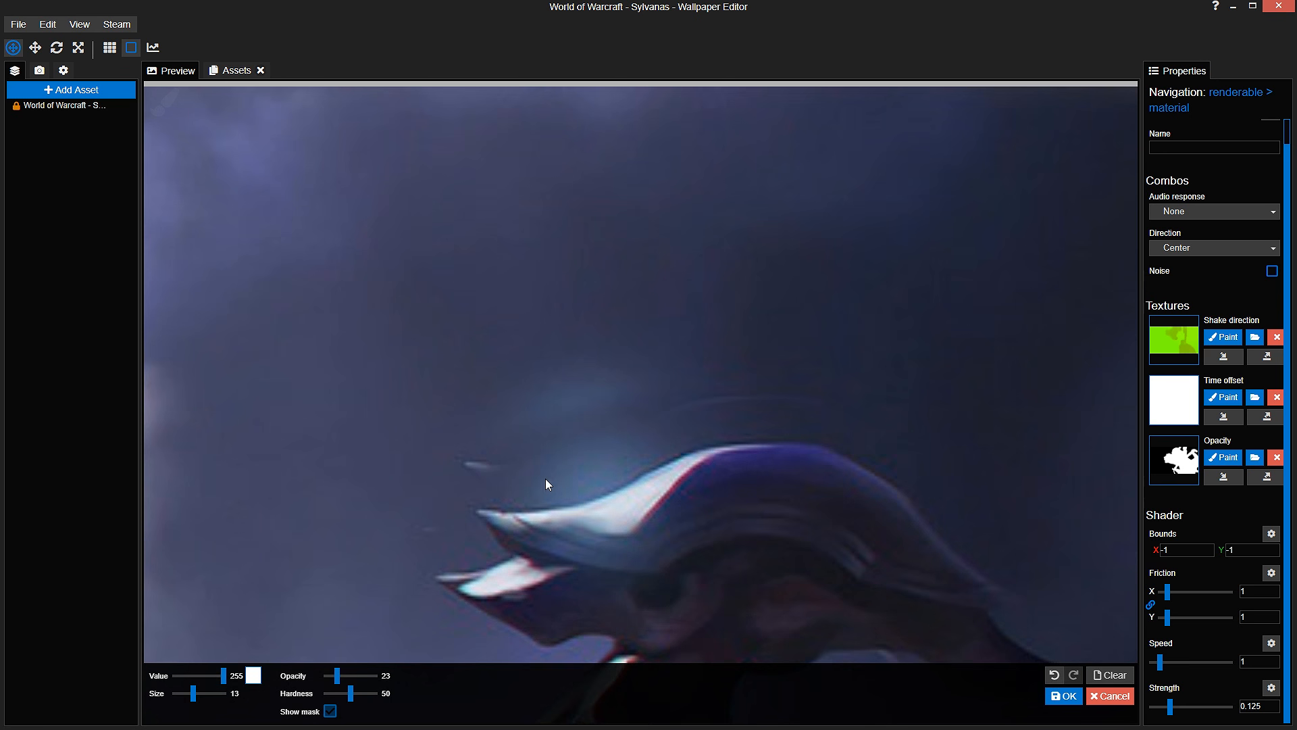
left_click(335, 709)
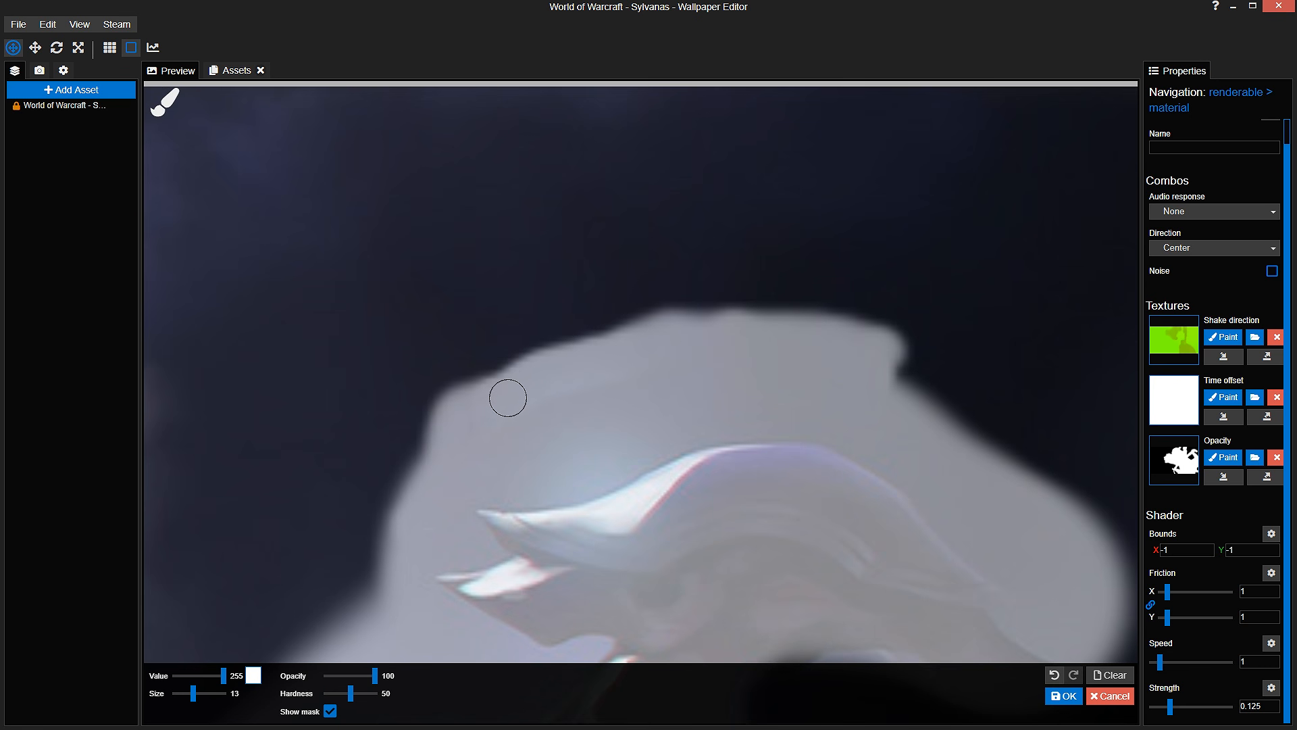
left_click_drag(727, 356, 714, 350)
Step: Paint the opacity mask along the underside of the bow's upper tip to cover its edge
scroll(715, 351, "down", 5)
mouse_move(702, 504)
left_mouse_down()
mouse_move(730, 338)
mouse_move(712, 413)
left_mouse_up()
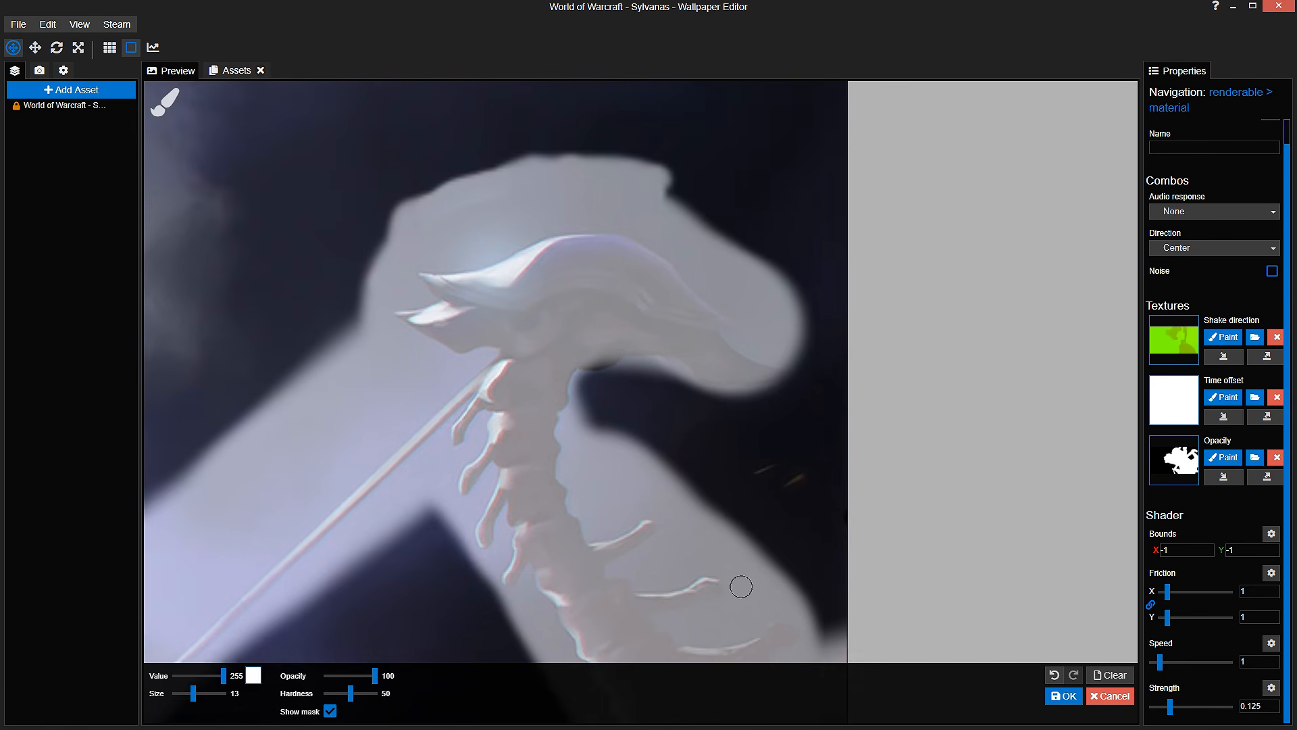
scroll(732, 378, "up", 5)
left_click_drag(581, 297, 732, 469)
mouse_move(585, 525)
left_mouse_down()
mouse_move(514, 562)
mouse_move(478, 544)
left_mouse_up()
left_click_drag(599, 462, 497, 380)
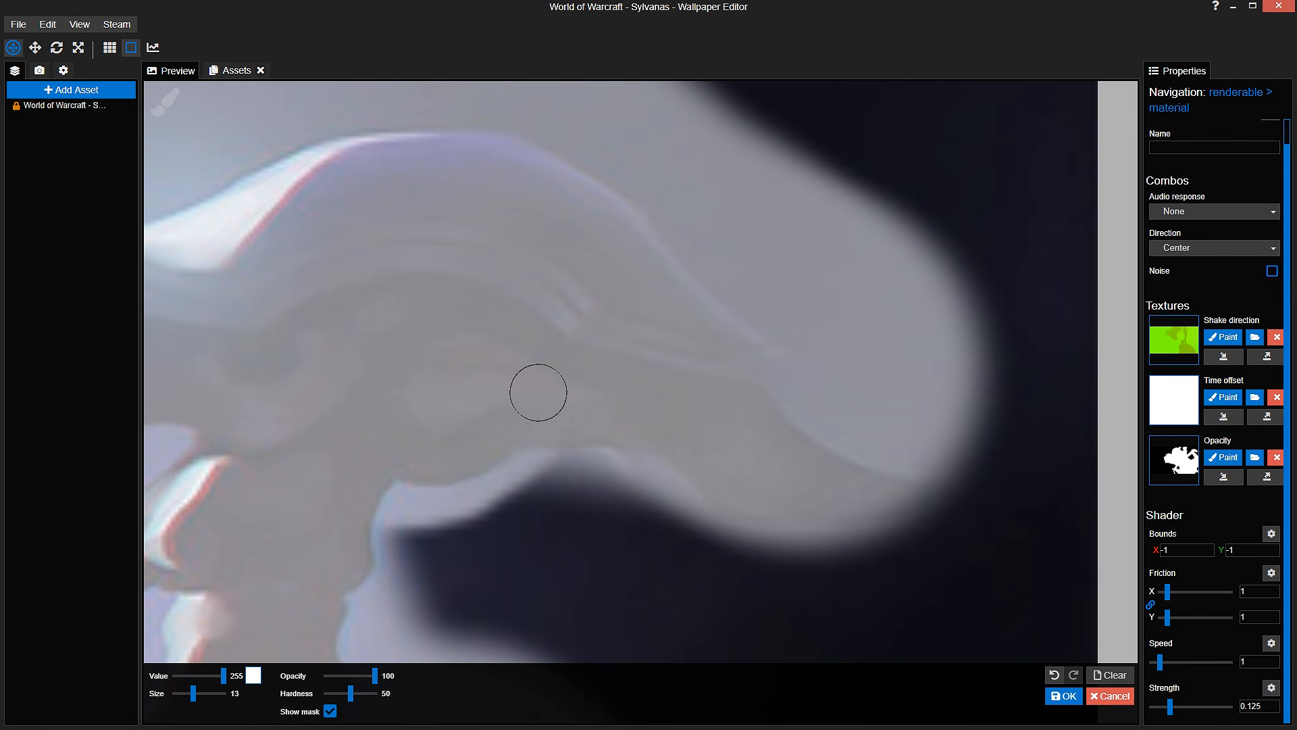
mouse_move(762, 508)
left_mouse_down()
mouse_move(871, 523)
mouse_move(917, 502)
mouse_move(940, 424)
mouse_move(954, 436)
mouse_move(940, 490)
left_mouse_up()
Step: Examine the area beneath the torn cloak, beside the leg armour, with the mask overlay hidden
mouse_move(919, 494)
left_mouse_down()
mouse_move(894, 289)
mouse_move(828, 94)
left_mouse_up()
scroll(828, 95, "down", 3)
scroll(908, 512, "down", 3)
mouse_move(819, 527)
left_mouse_down()
mouse_move(756, 189)
mouse_move(1004, 336)
mouse_move(766, 191)
left_mouse_up()
scroll(819, 526, "down", 3)
left_click(330, 711)
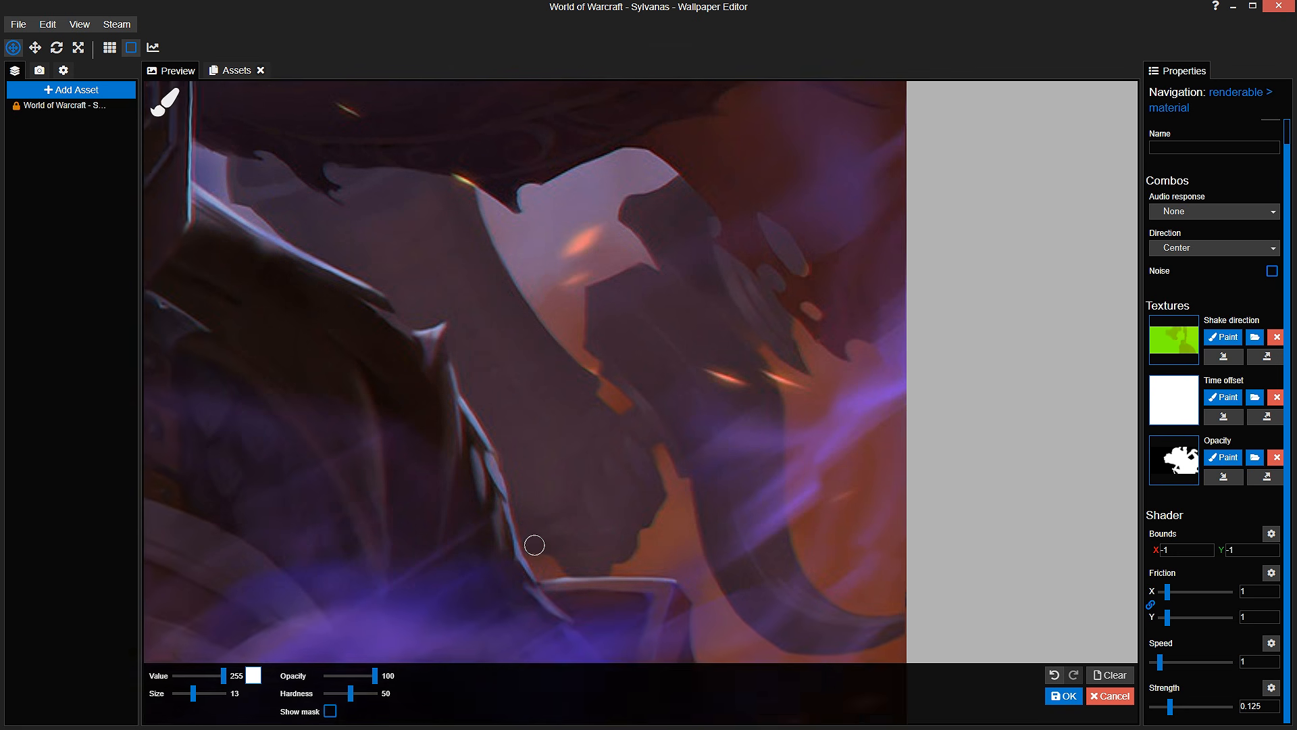
Step: Examine the shaking wallpaper around the leg armour, lower bow limb, hair and shoulder armour with the mask overlay hidden
mouse_move(486, 605)
left_mouse_down()
mouse_move(541, 646)
mouse_move(500, 706)
mouse_move(675, 728)
left_mouse_up()
left_click_drag(602, 569, 838, 371)
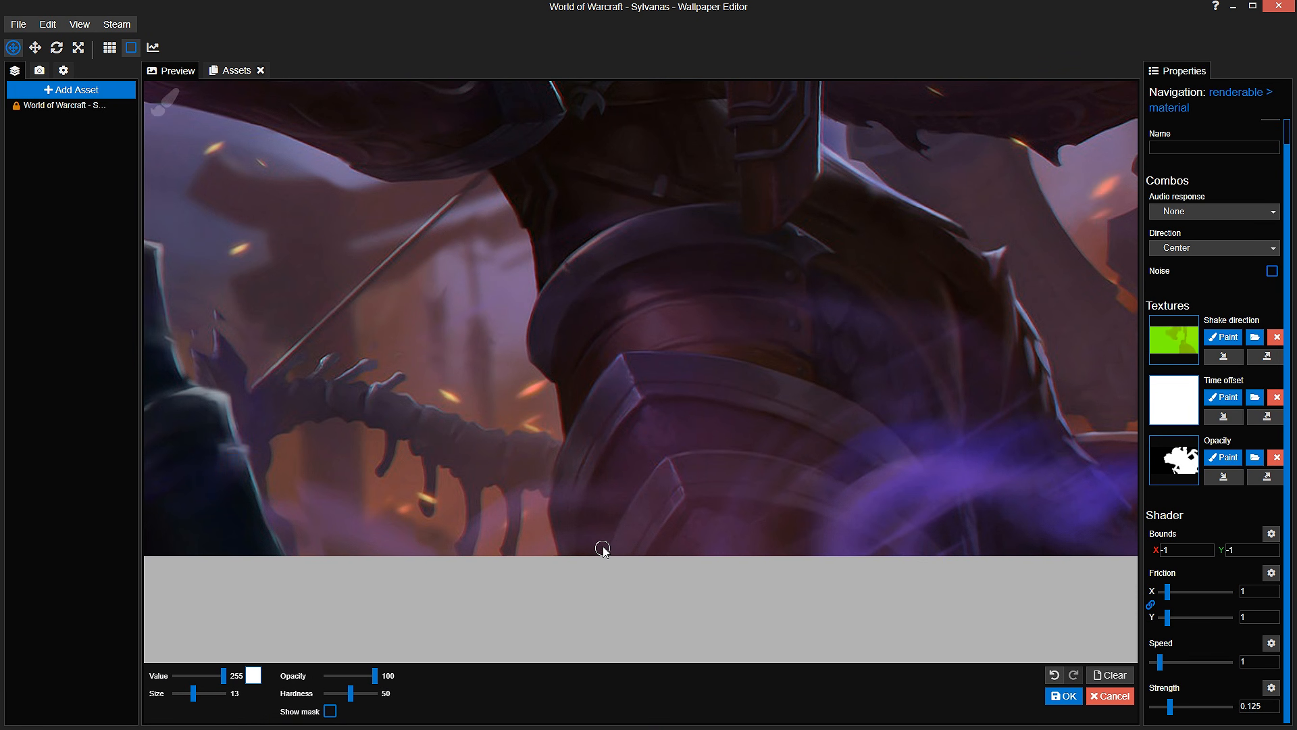
left_click_drag(602, 549, 780, 680)
left_click_drag(433, 503, 675, 692)
mouse_move(652, 516)
left_mouse_down()
mouse_move(682, 573)
mouse_move(693, 702)
left_mouse_up()
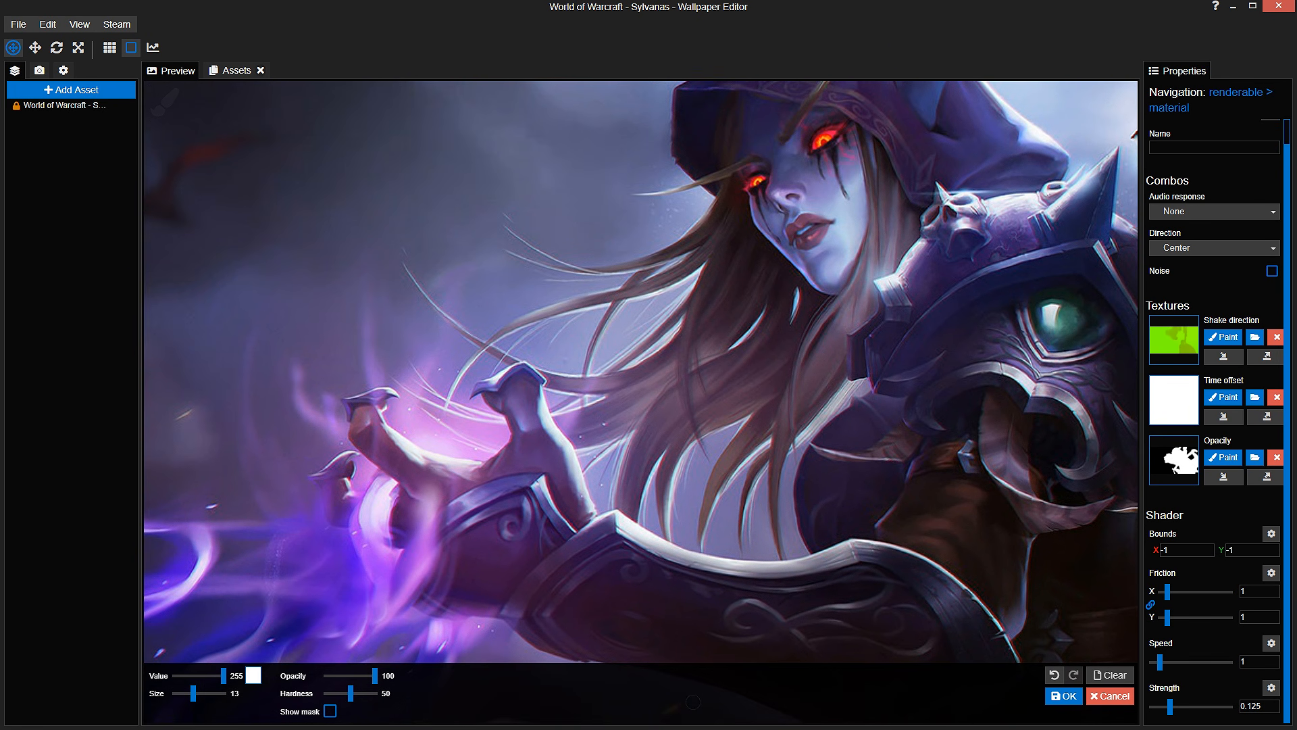
scroll(652, 464, "up", 6)
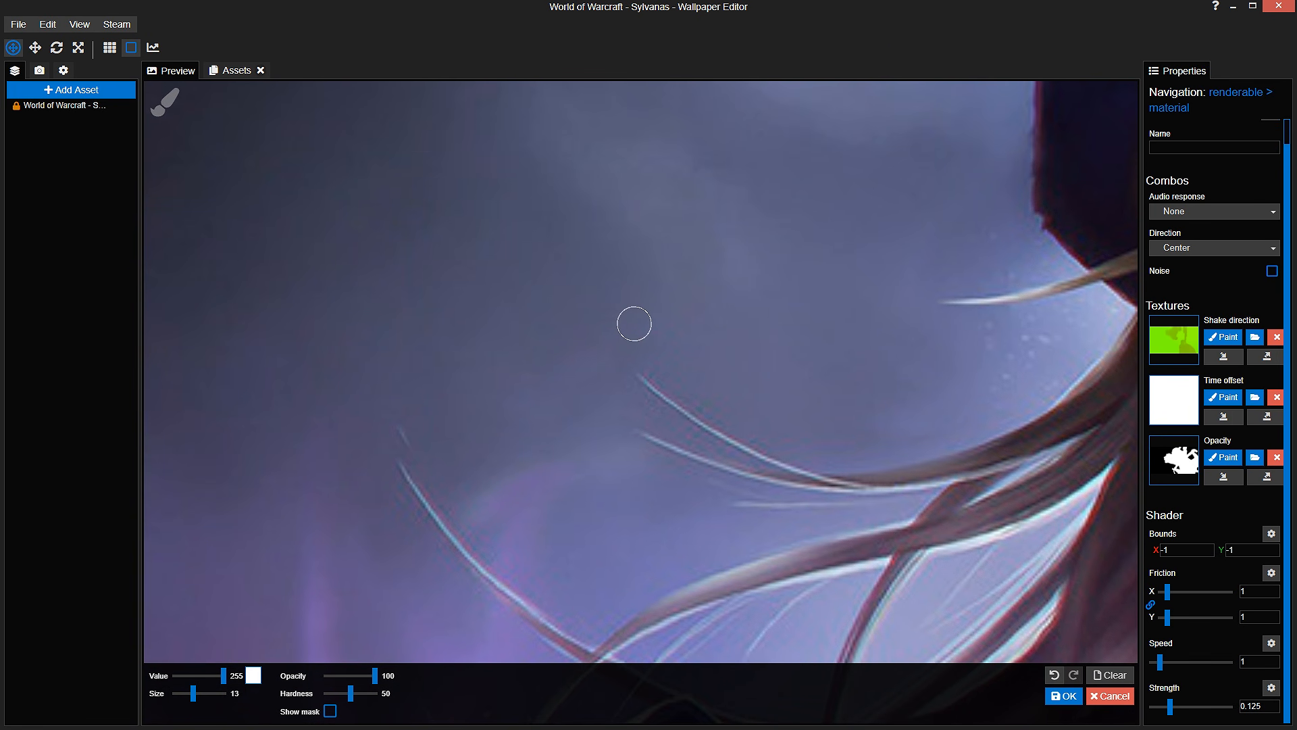
scroll(433, 467, "down", 5)
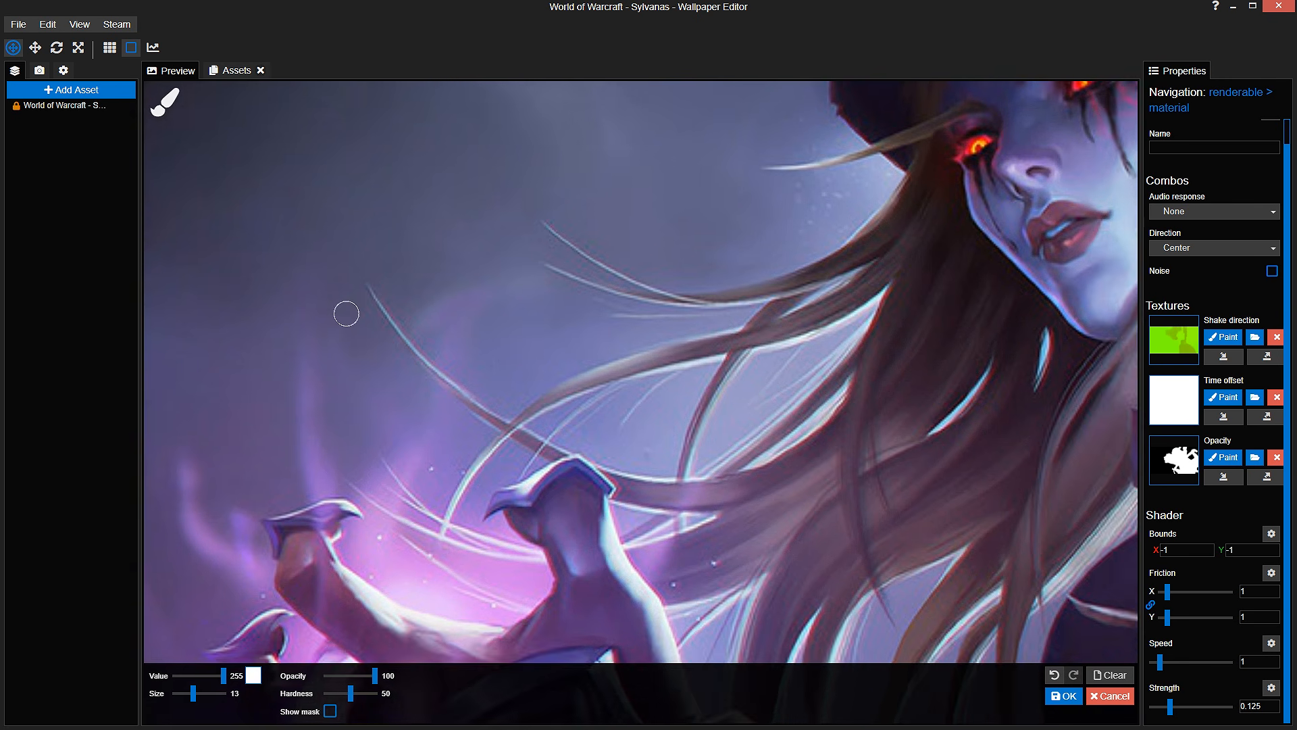
left_click_drag(800, 468, 738, 408)
scroll(800, 467, "down", 1)
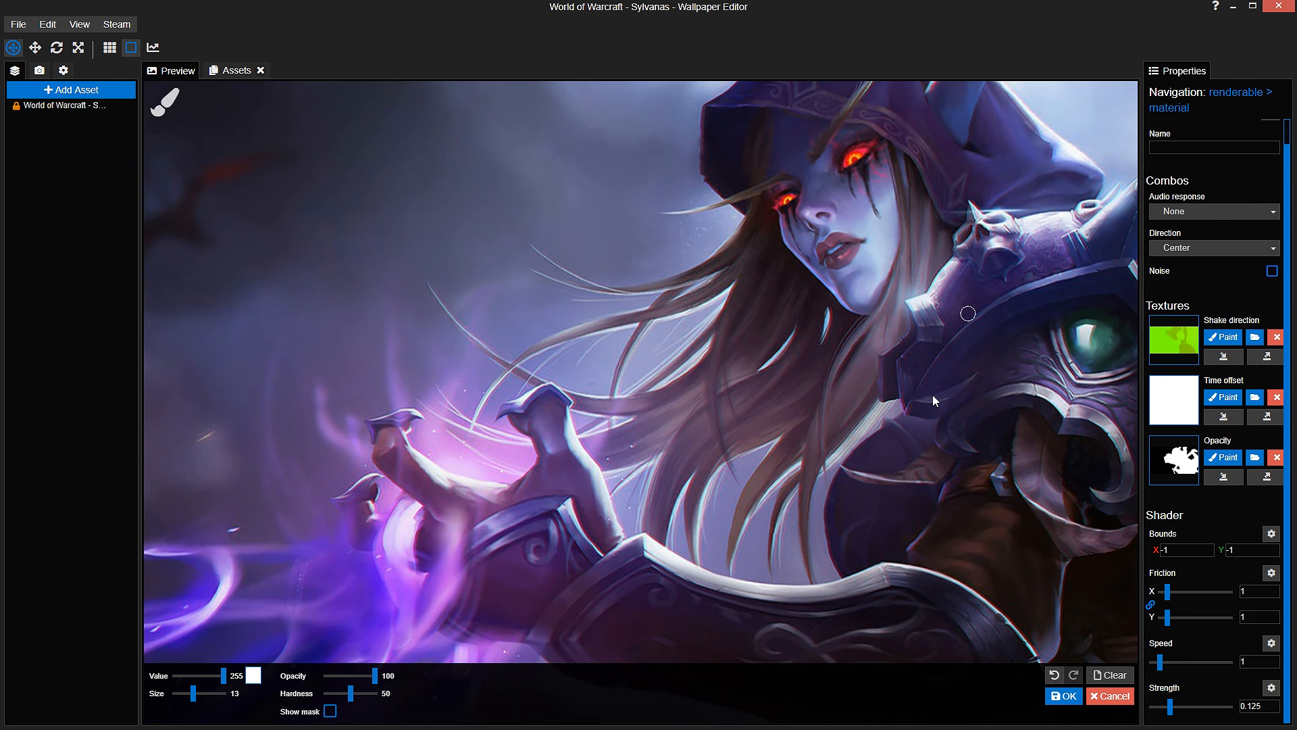
left_click_drag(932, 394, 778, 313)
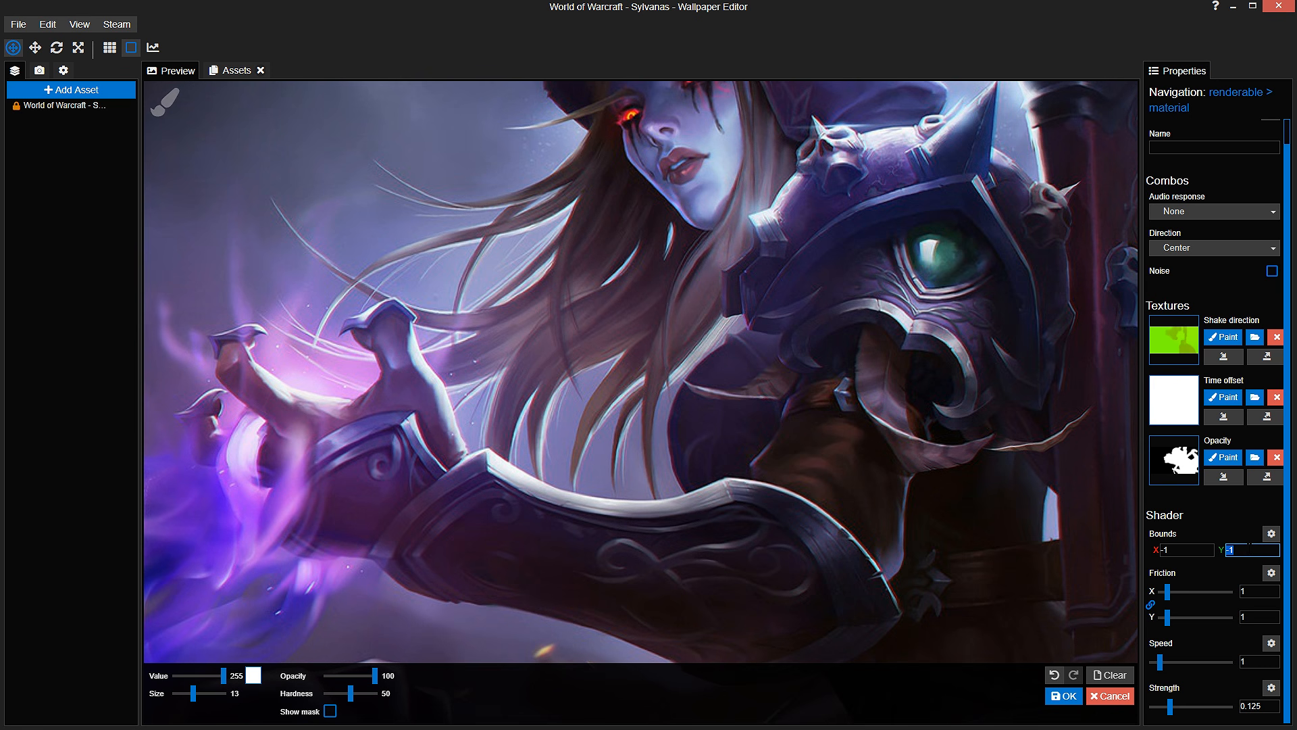
Step: Set the Shake effect's Y bound to 0, save the wallpaper and accept the painted opacity mask
type("0")
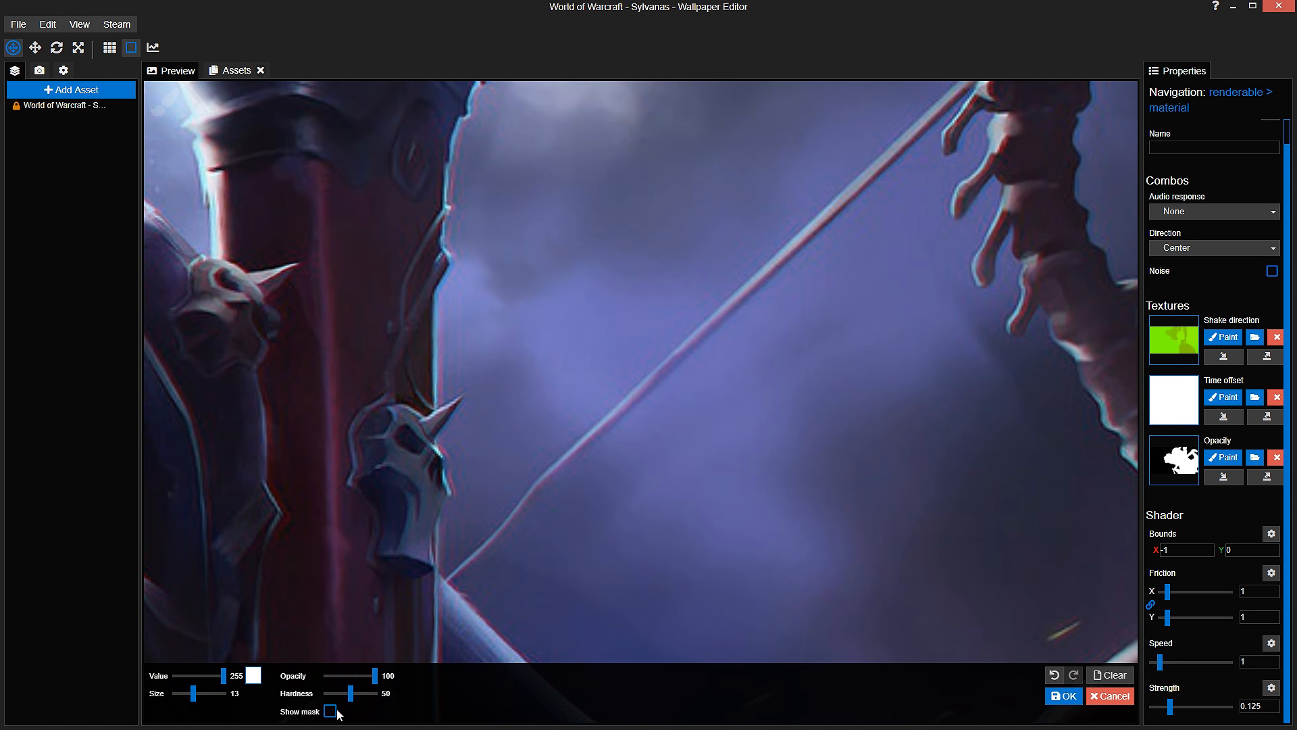
left_click(330, 711)
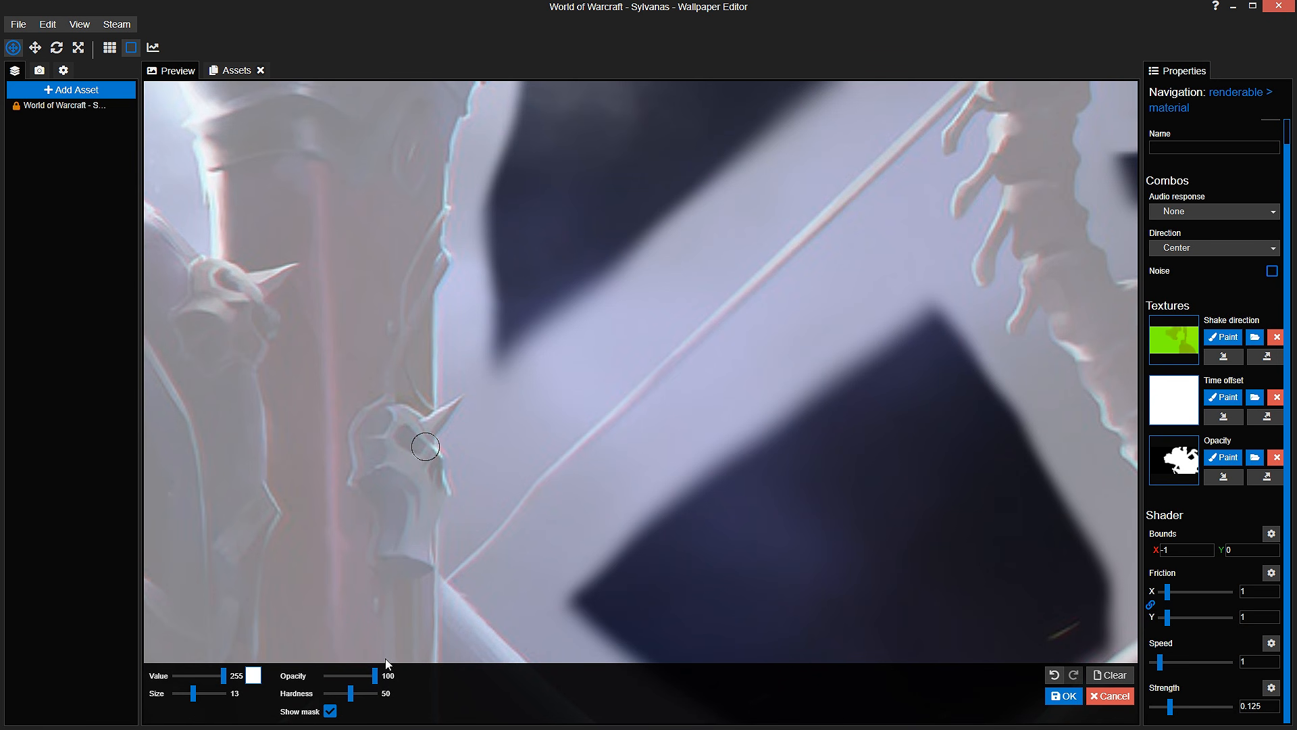
left_click(330, 712)
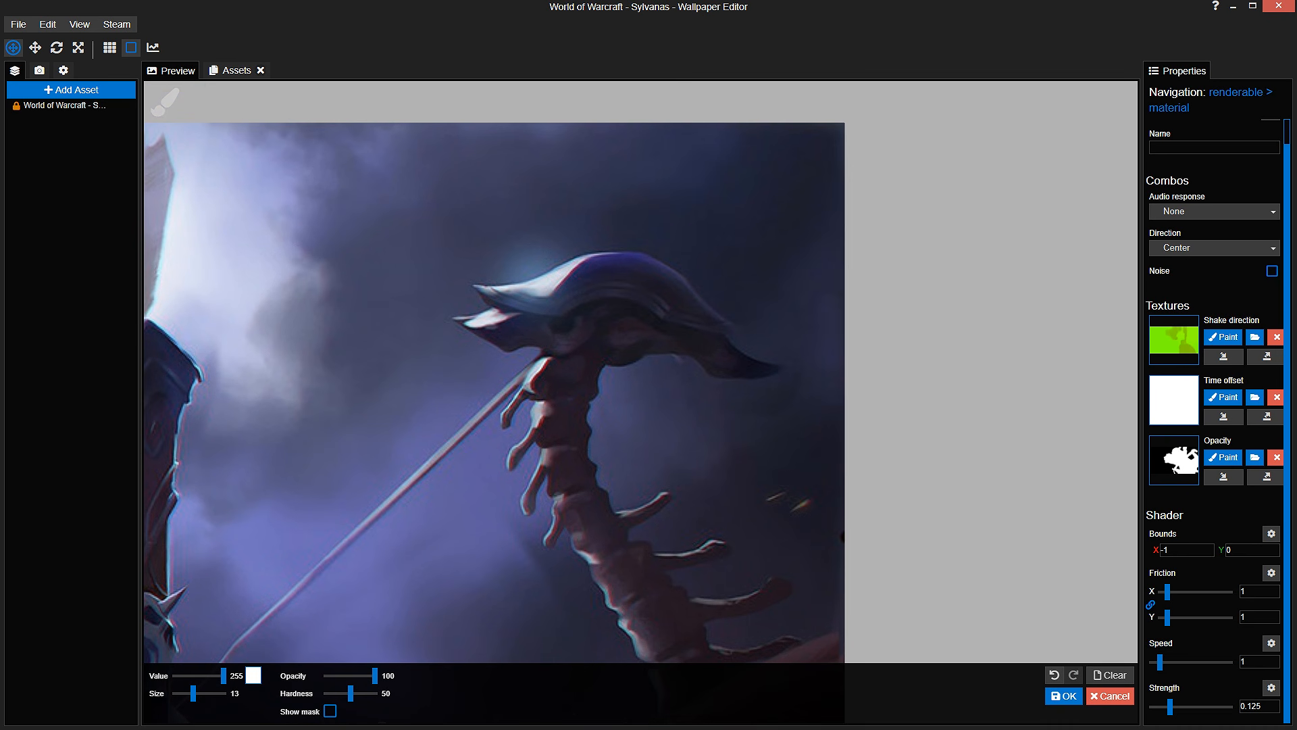
key("ctrl+s")
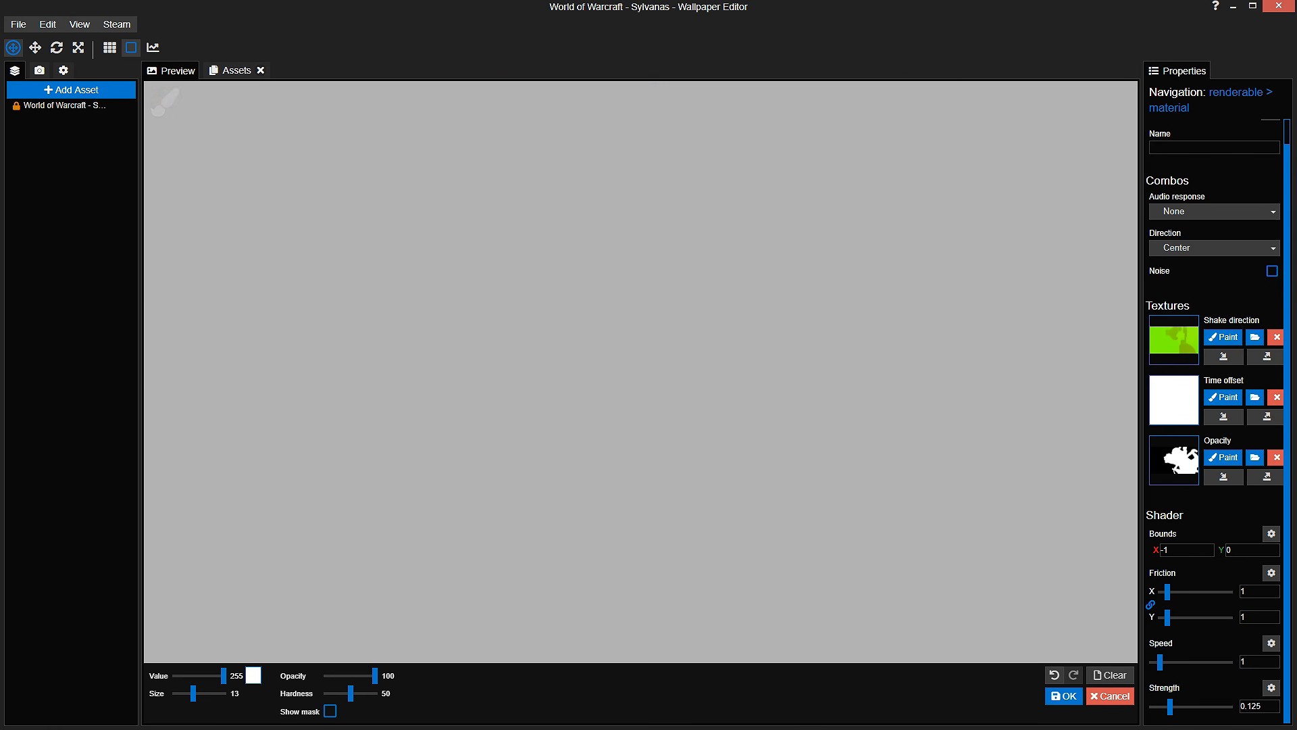
left_click(1063, 695)
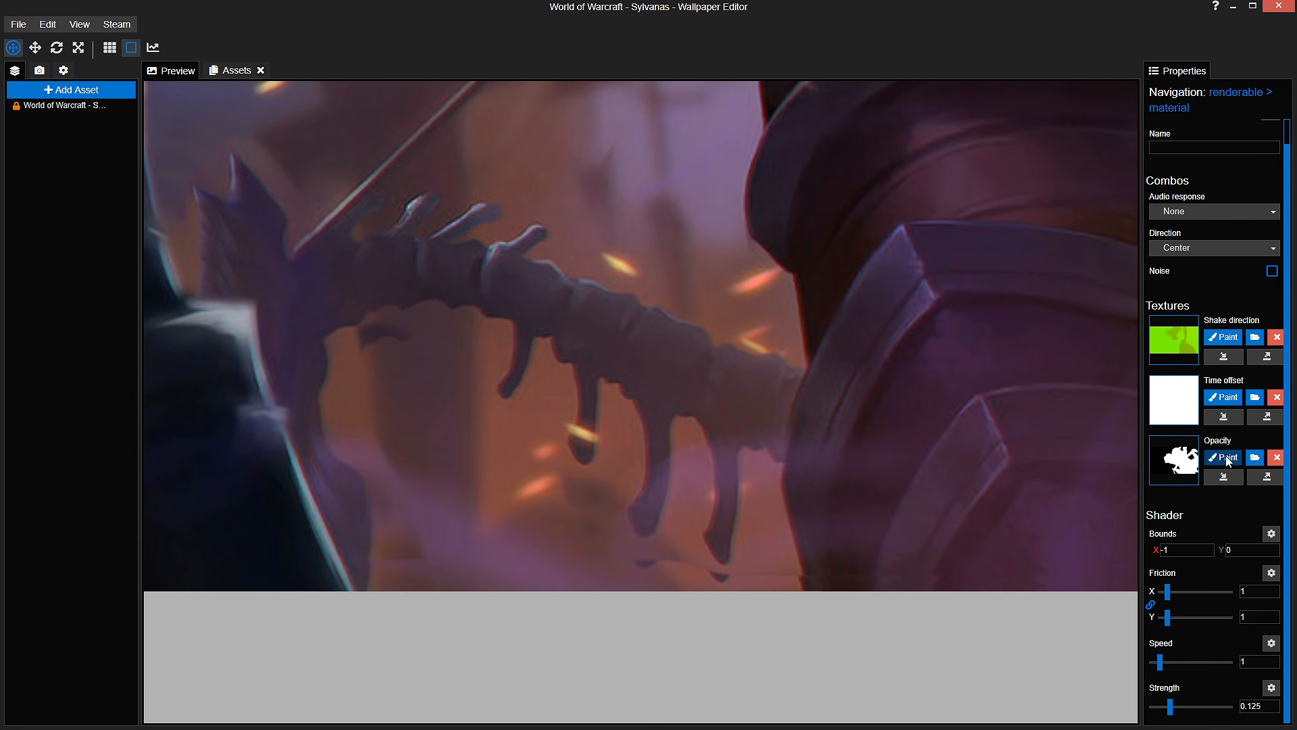
Step: Reopen the opacity mask for painting, extend it beneath the base of the lower bow limb and save the wallpaper
left_click(1227, 459)
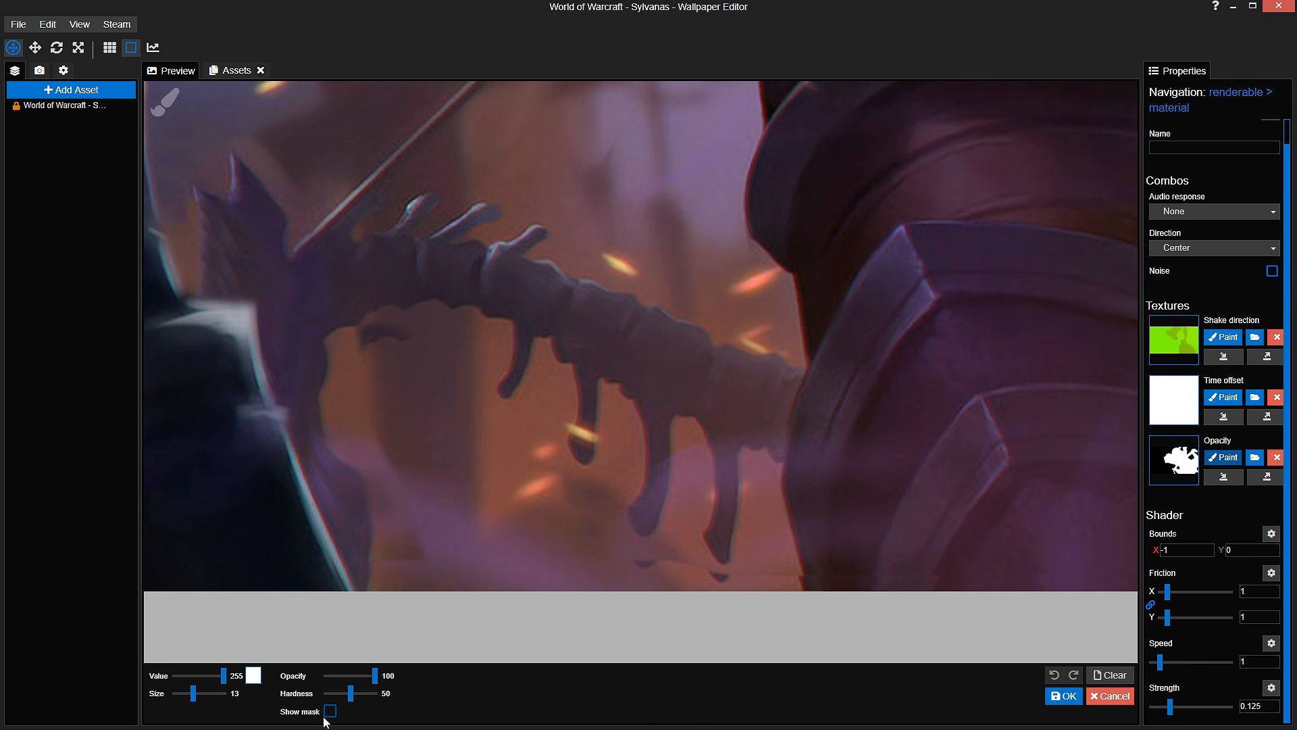
left_click(328, 712)
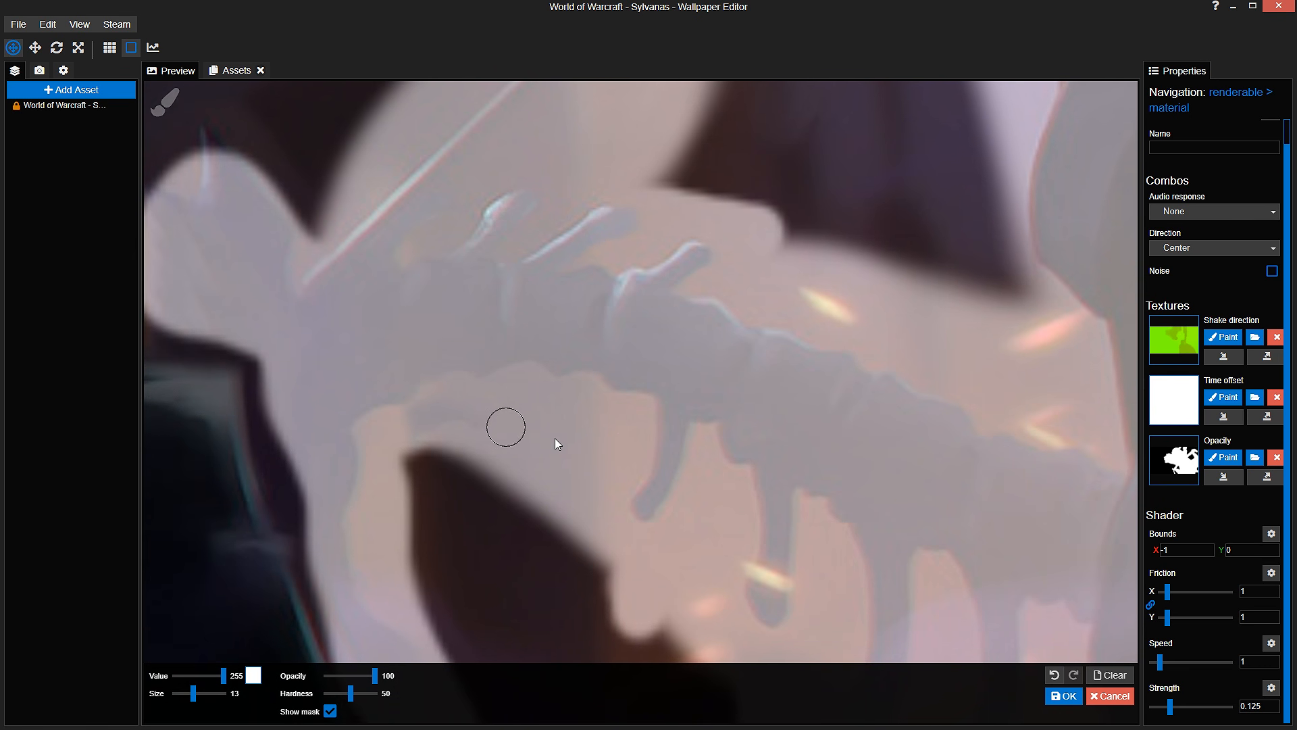
mouse_move(555, 443)
left_mouse_down()
mouse_move(411, 456)
mouse_move(383, 470)
mouse_move(529, 459)
mouse_move(454, 472)
left_mouse_up()
key("ctrl+s")
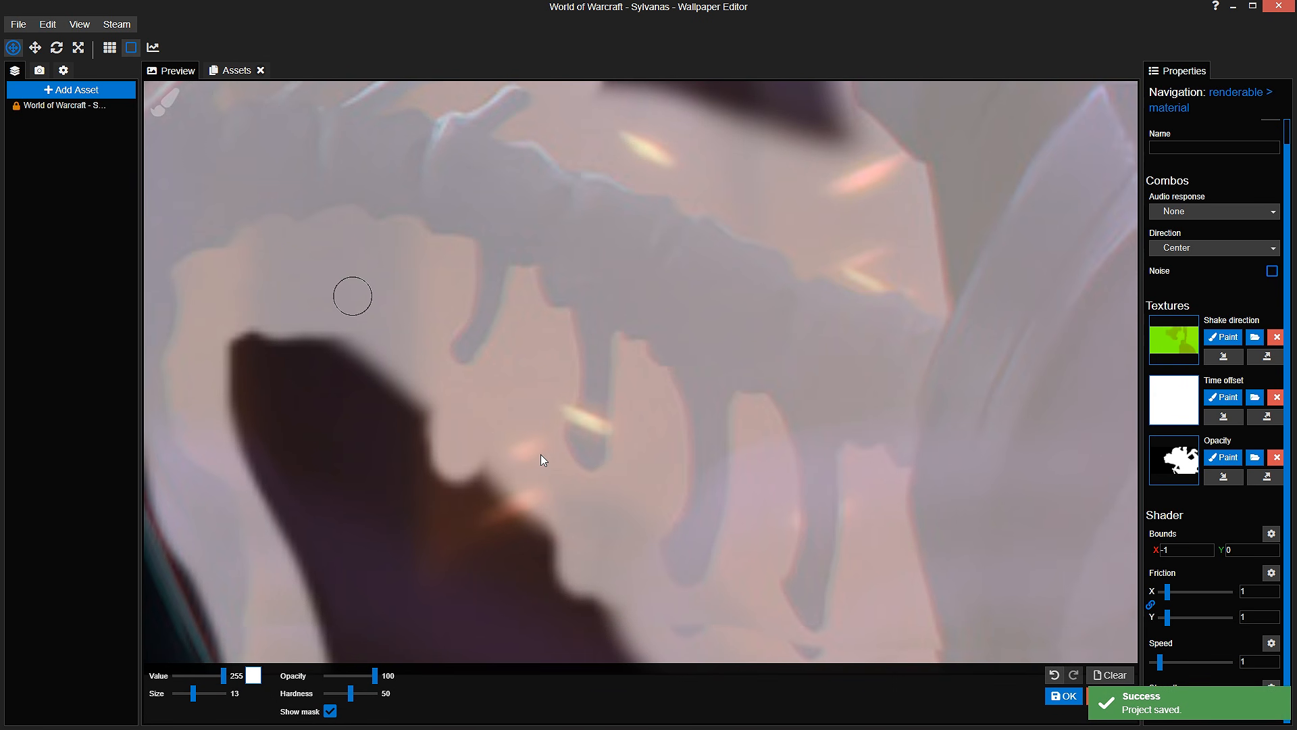
Step: Examine the lower bow limb's hanging bone tips near the image's bottom edge with the mask overlay shown and hidden
left_click(330, 711)
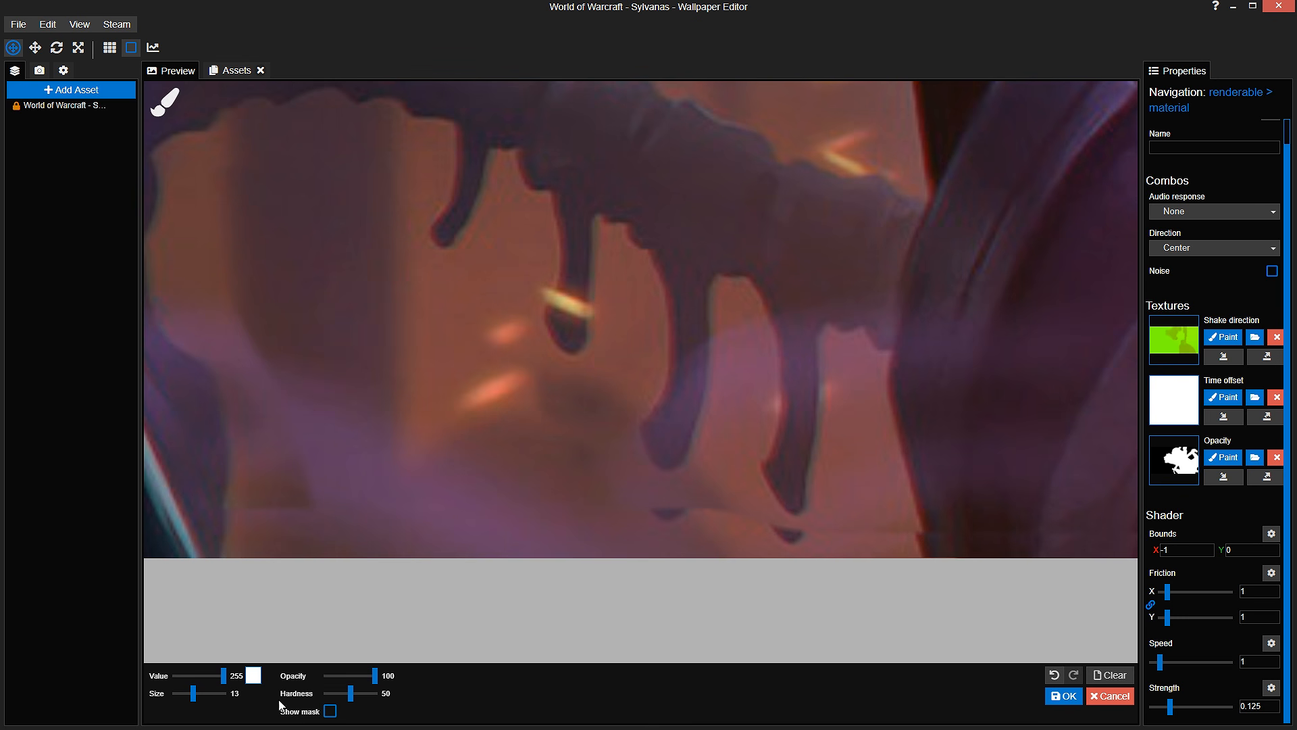
left_click(330, 710)
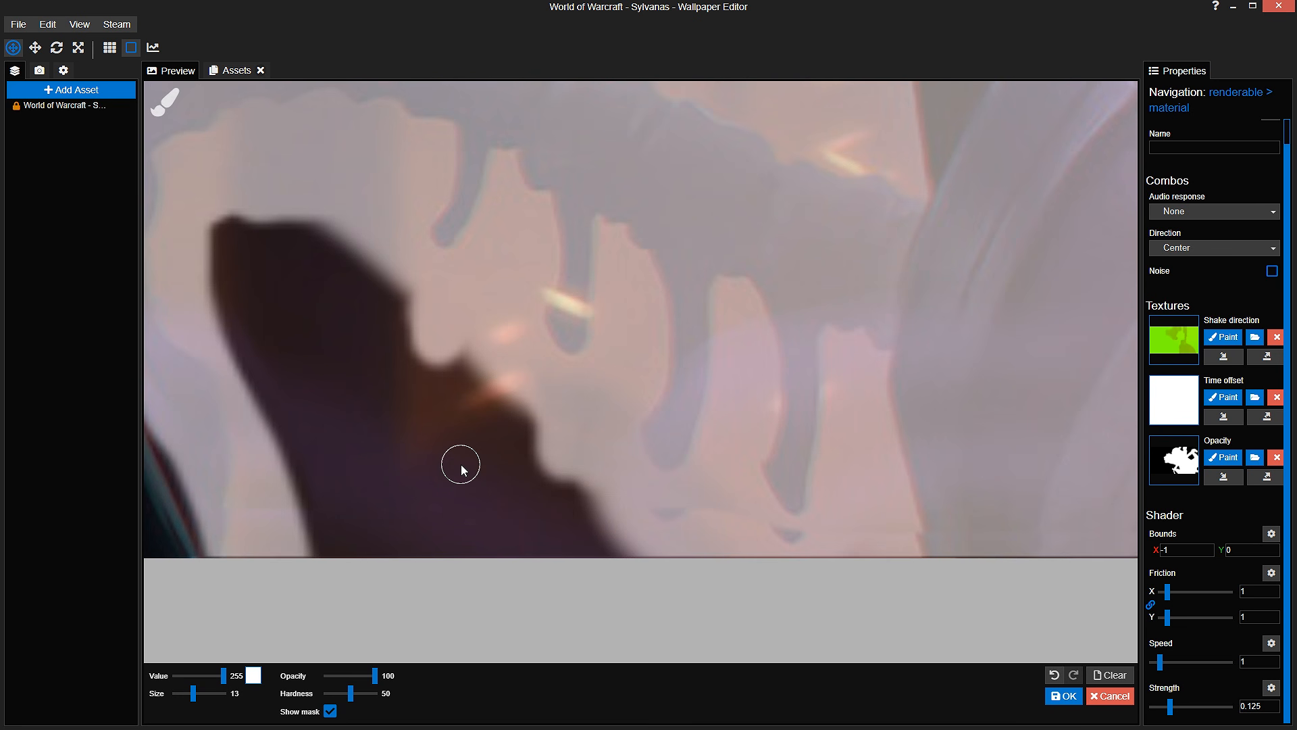
scroll(562, 356, "up", 3)
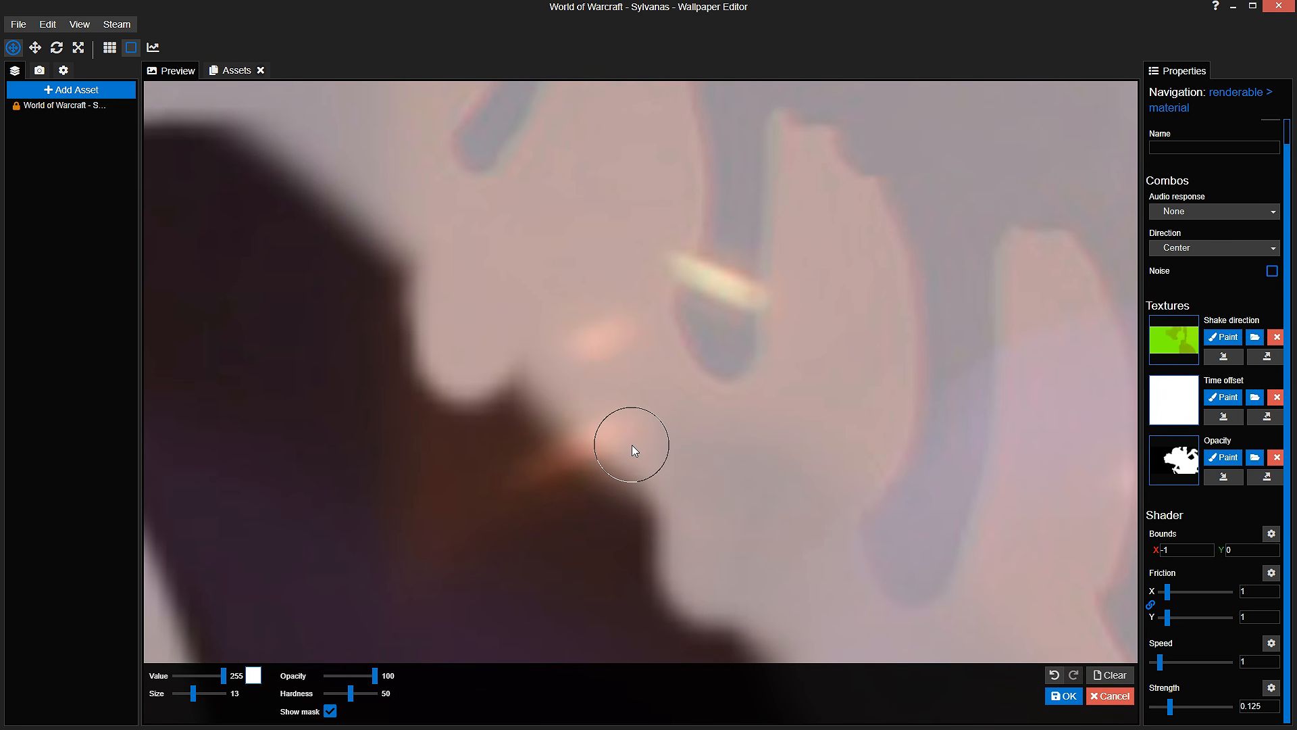
scroll(631, 445, "down", 3)
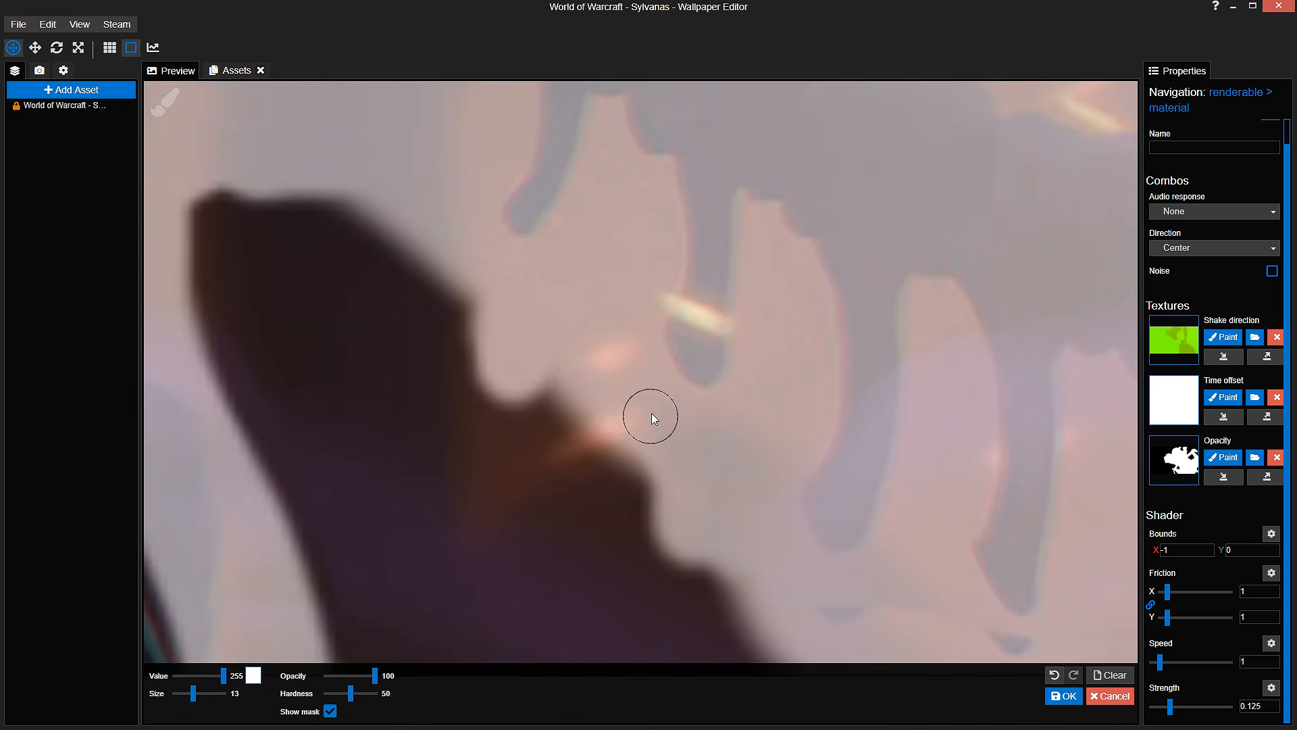
left_click_drag(631, 371, 542, 327)
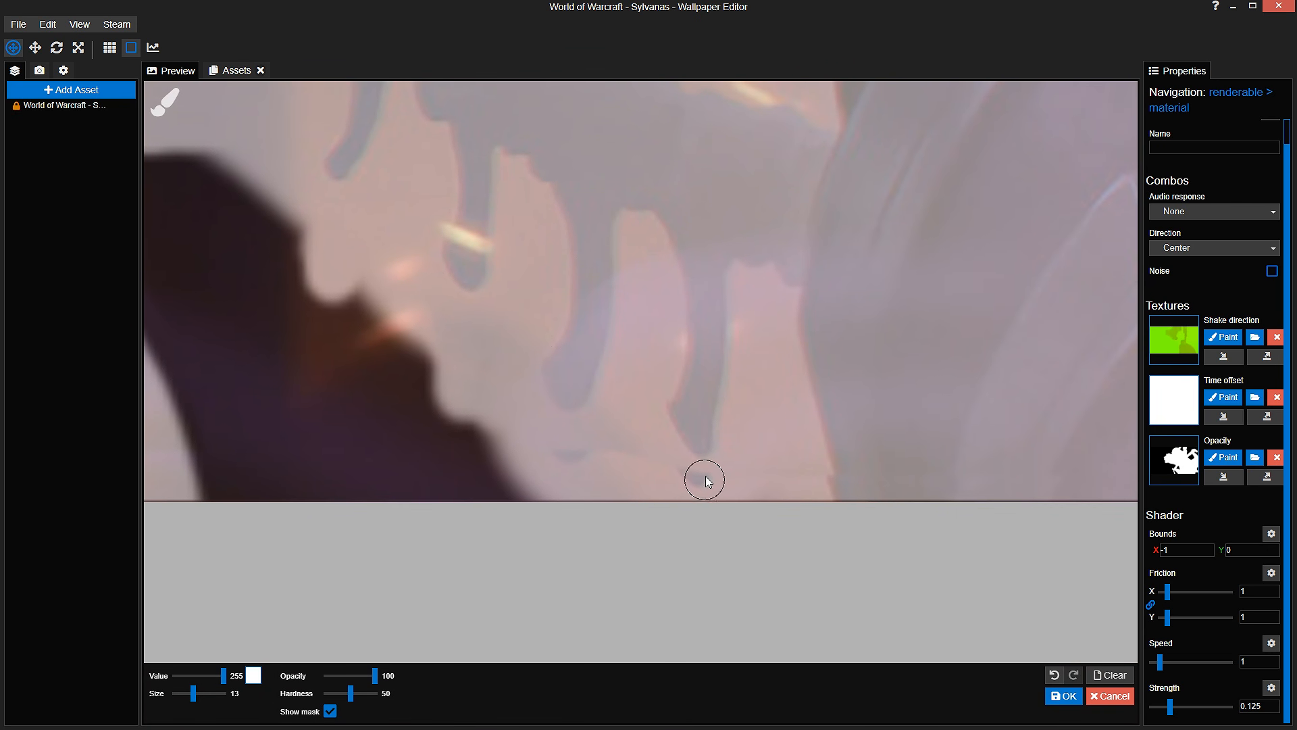
scroll(690, 500, "up", 2)
left_click(330, 711)
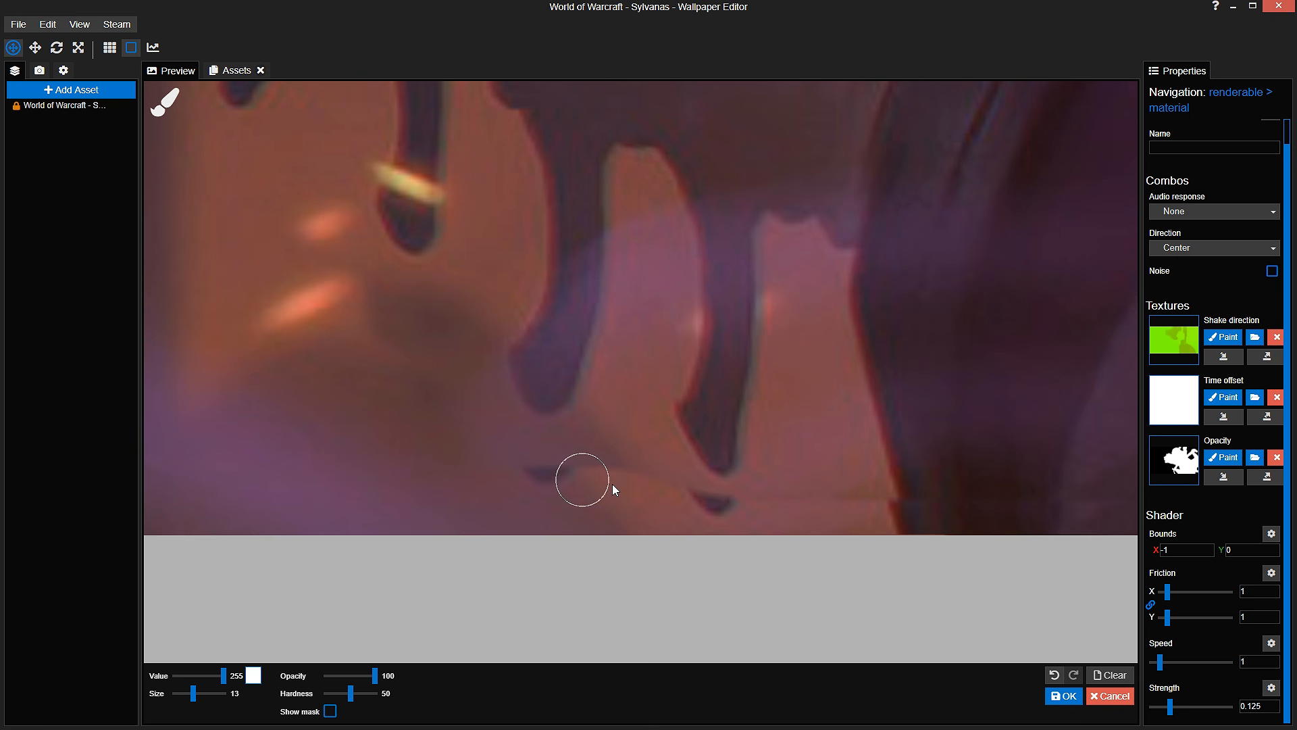
scroll(687, 497, "down", 3)
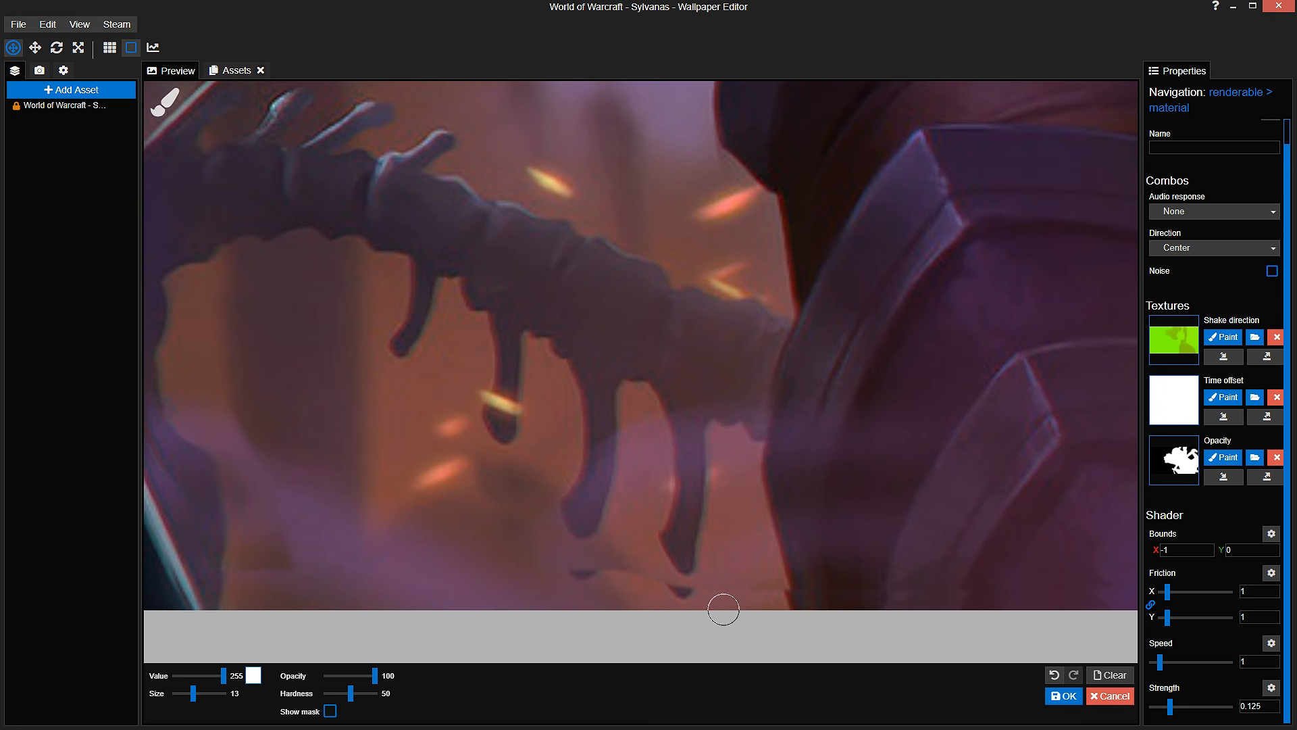
left_click_drag(717, 483, 719, 517)
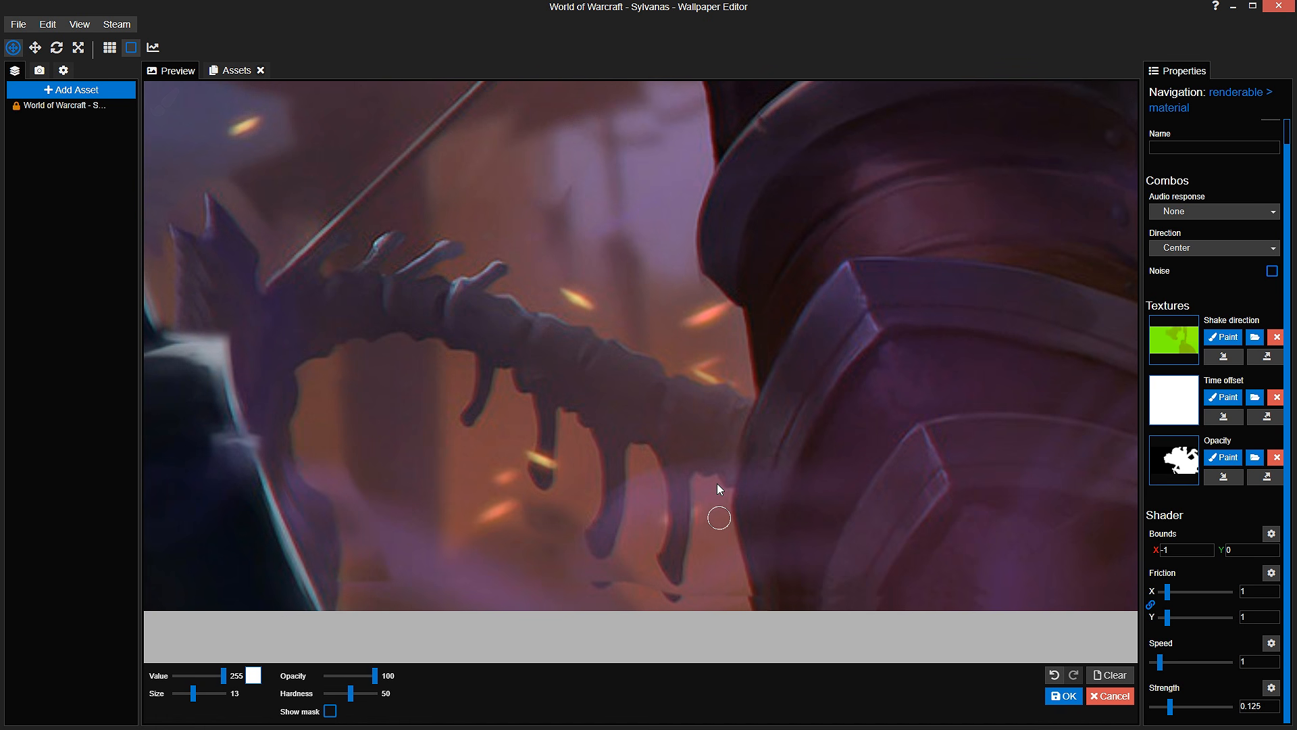
scroll(716, 483, "down", 1)
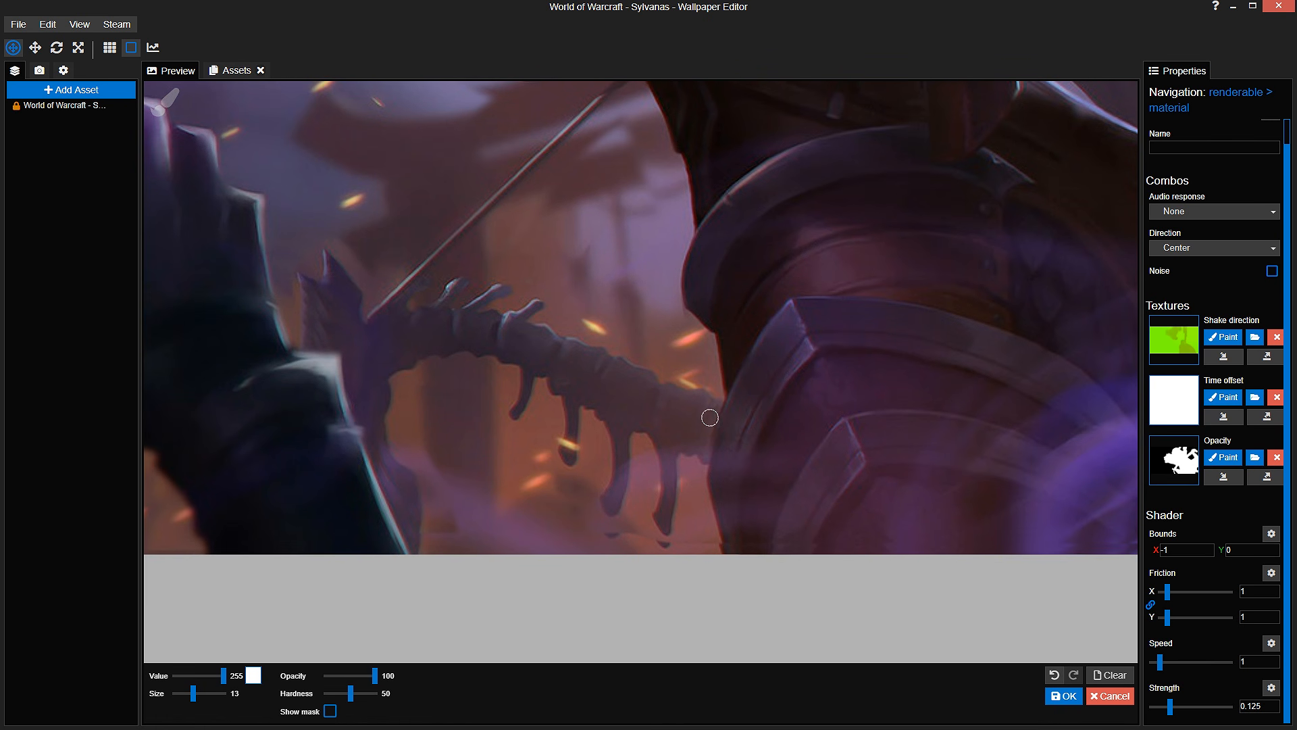
scroll(709, 417, "down", 3)
scroll(720, 282, "up", 3)
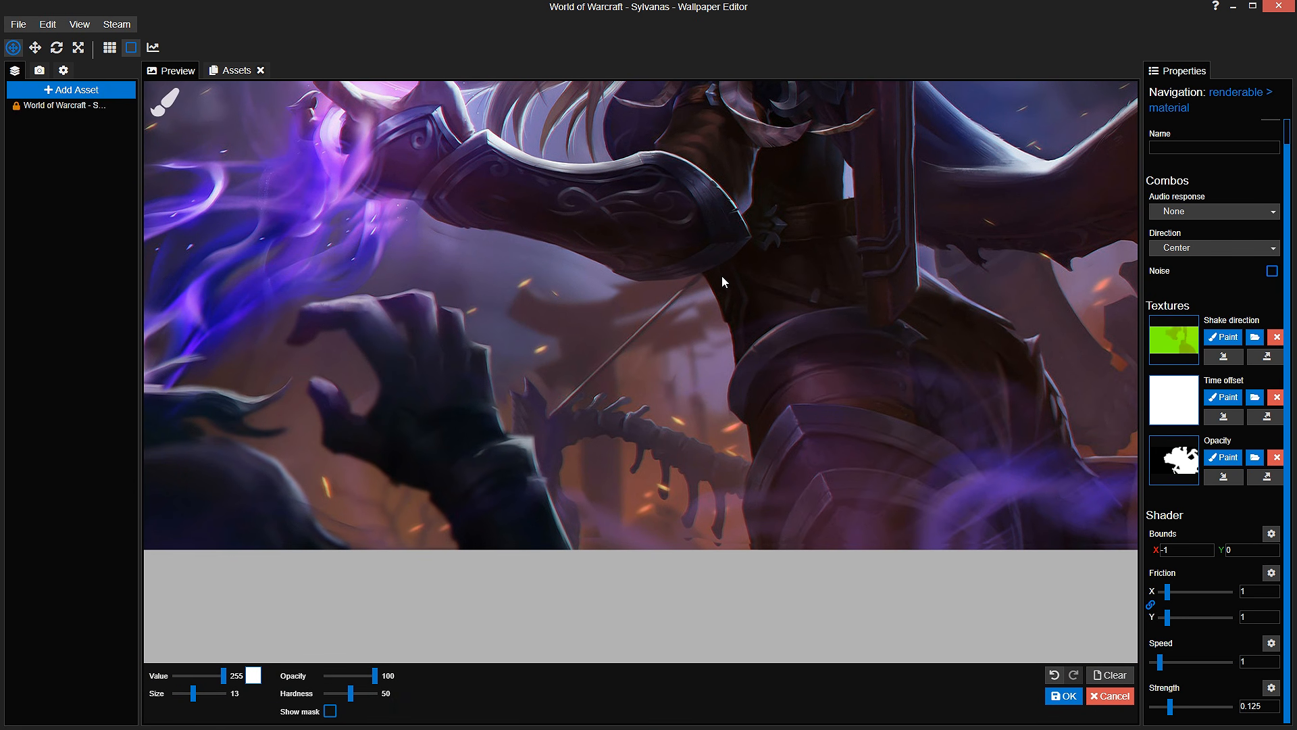
key("super")
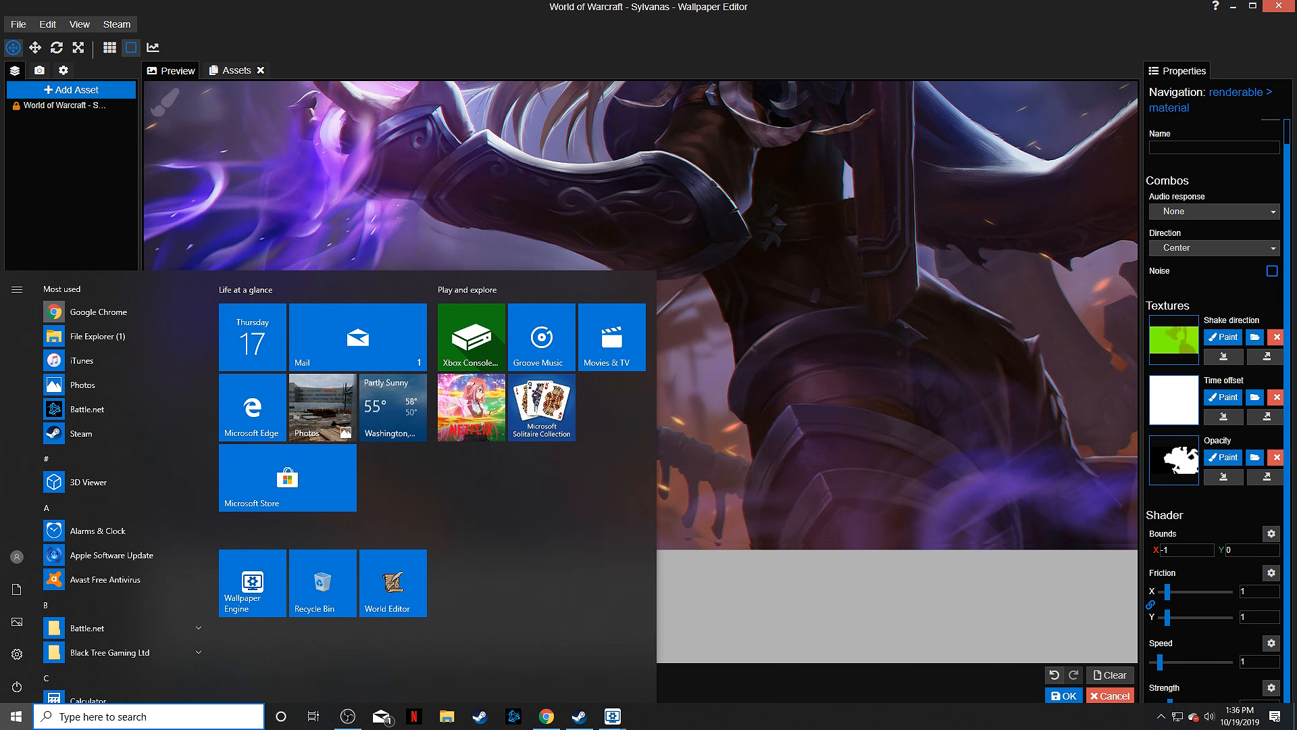
key("Escape")
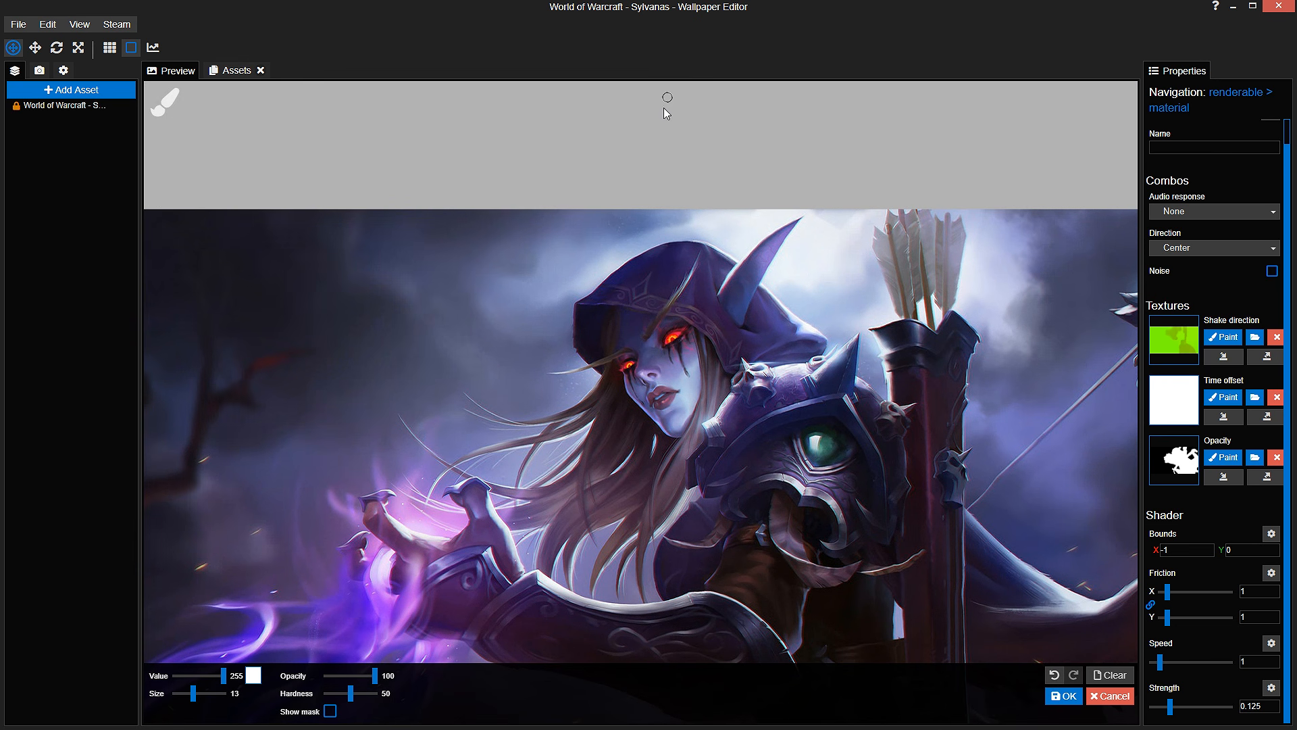
Step: Compare the arm guard's underside and the lower bowstring with the mask overlay shown and hidden
scroll(769, 396, "up", 3)
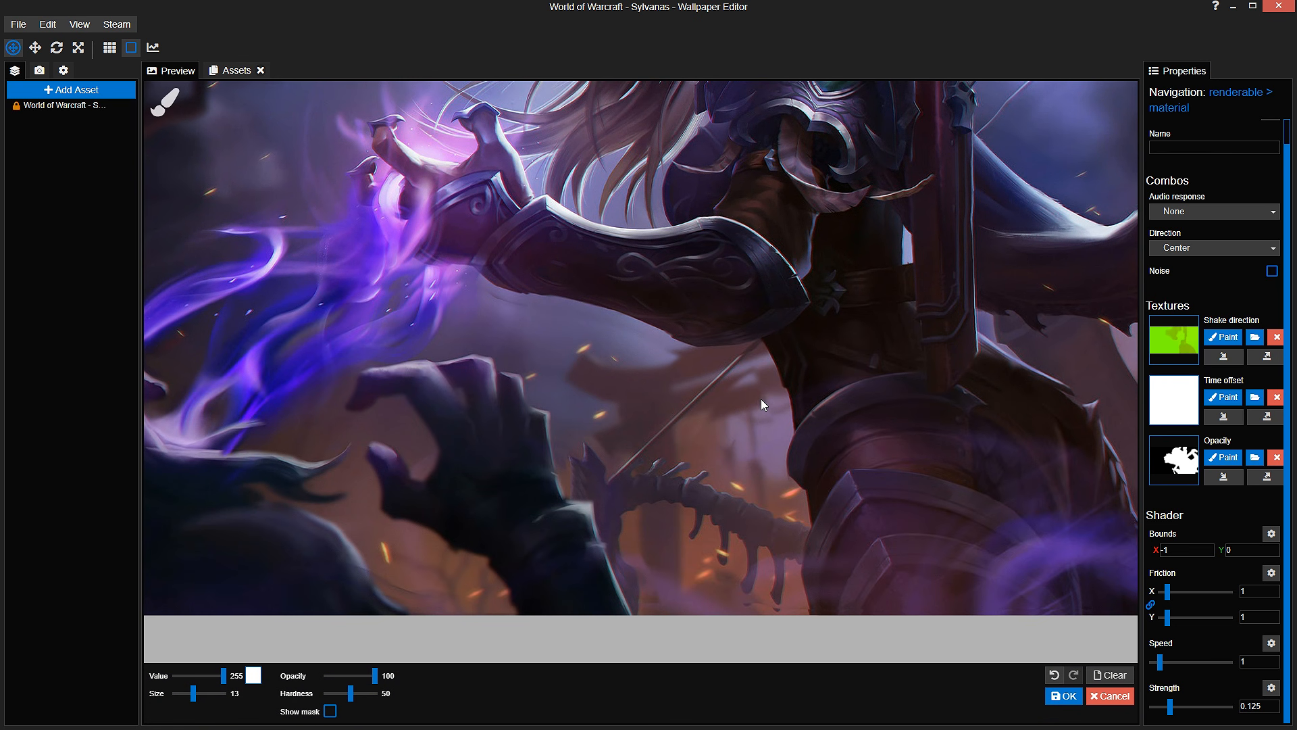
scroll(776, 419, "up", 2)
scroll(776, 419, "up", 2)
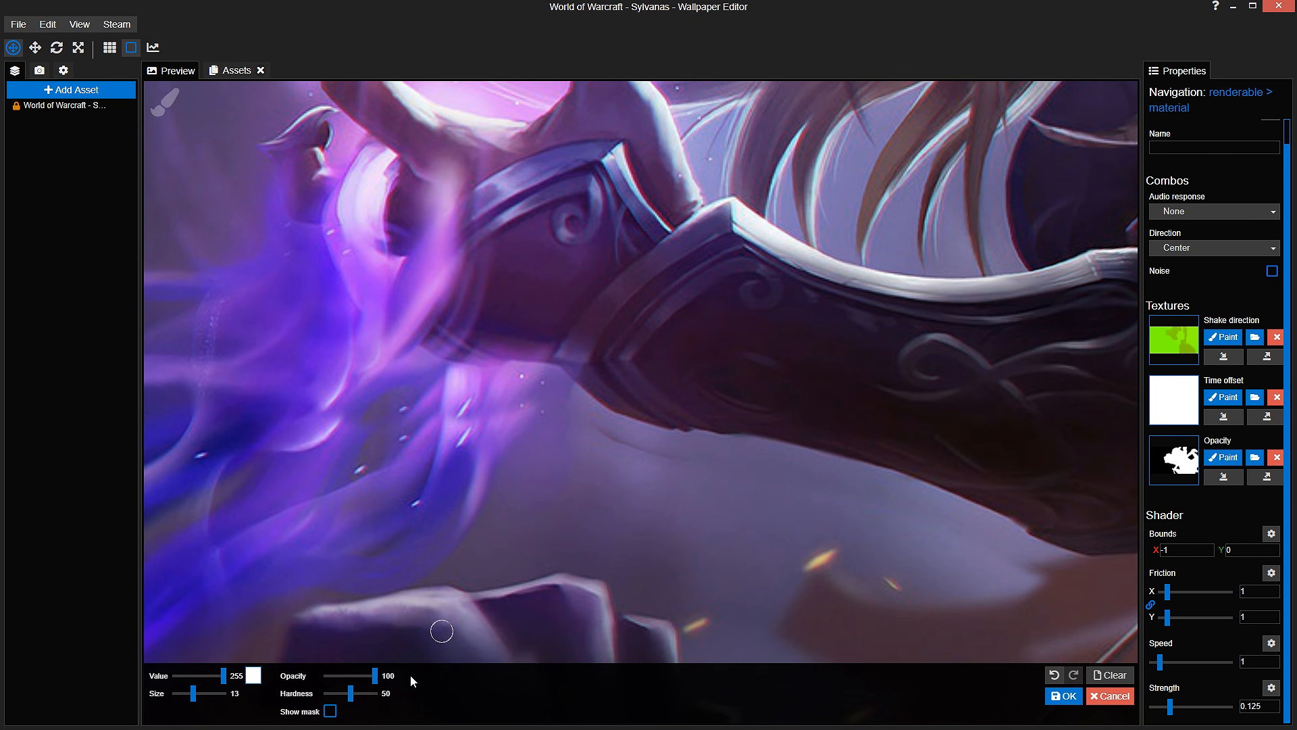
left_click(330, 711)
mouse_move(797, 542)
left_mouse_down()
mouse_move(637, 521)
mouse_move(359, 400)
left_mouse_up()
scroll(648, 434, "down", 3)
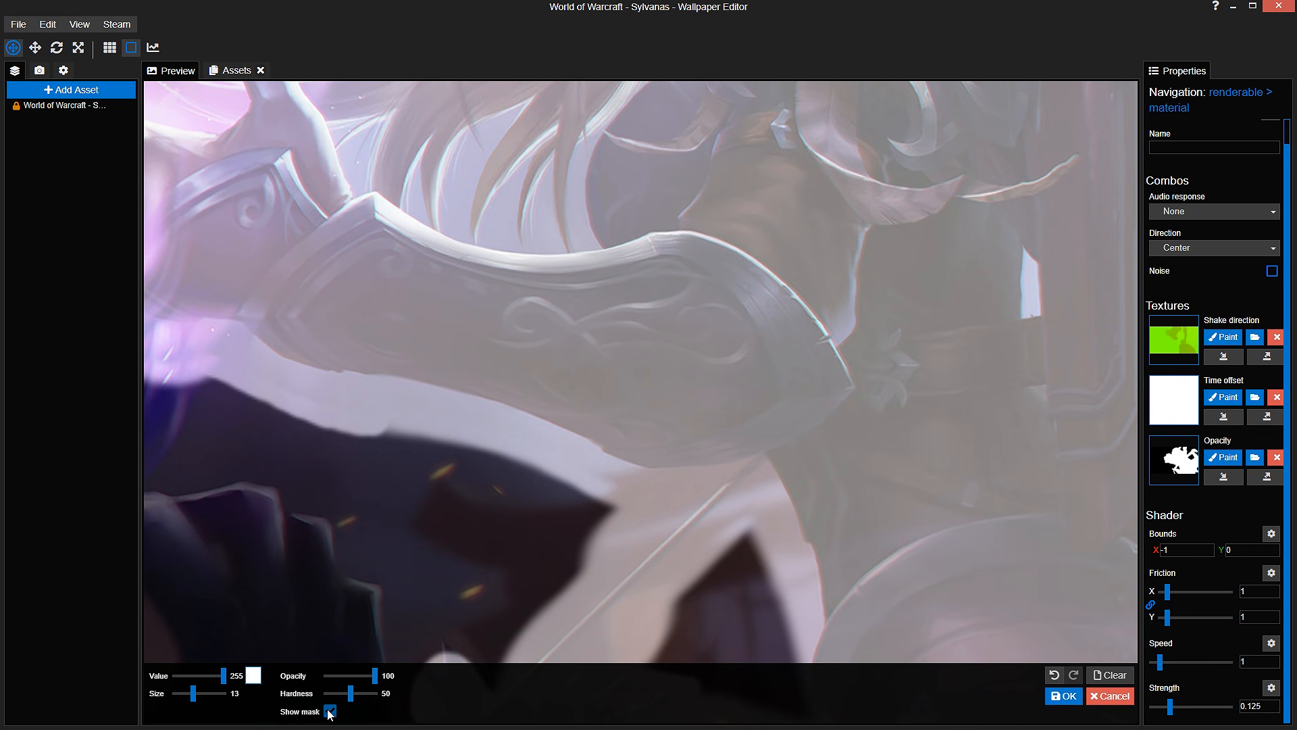
left_click(329, 710)
scroll(605, 541, "up", 3)
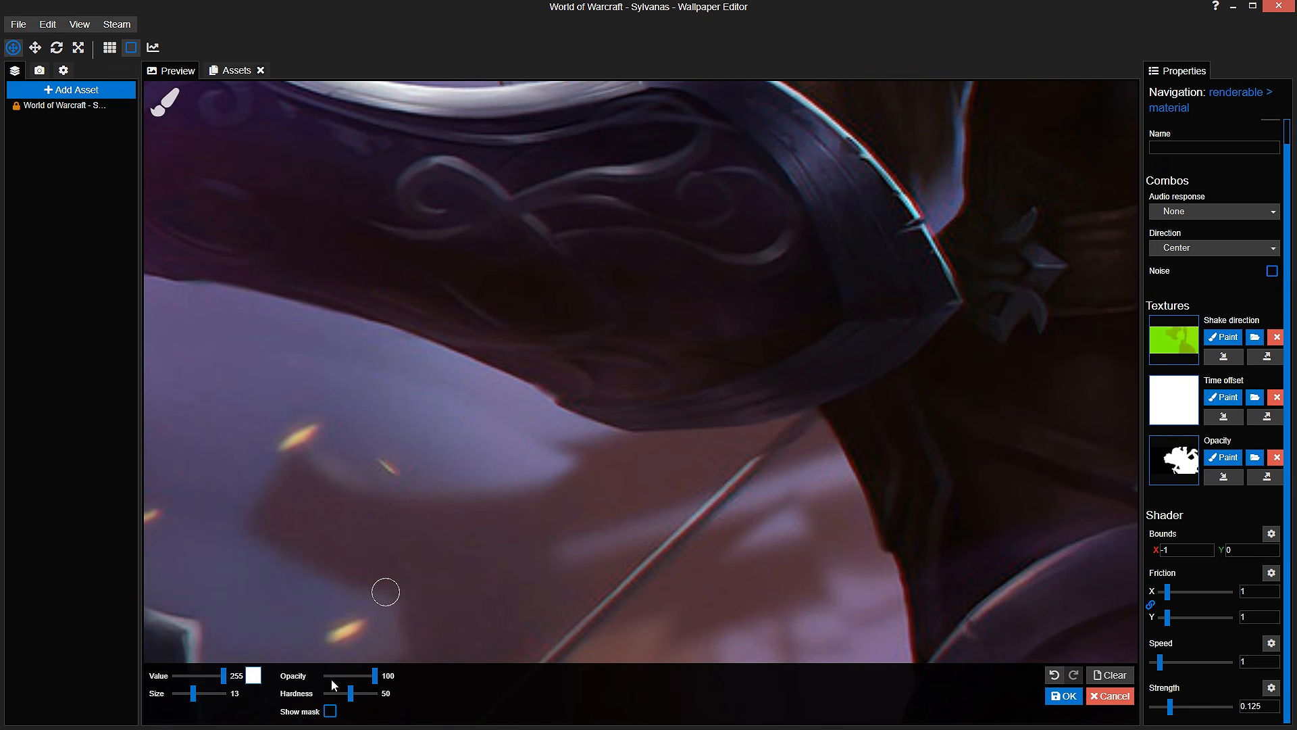
left_click(330, 710)
left_click_drag(662, 492, 630, 403)
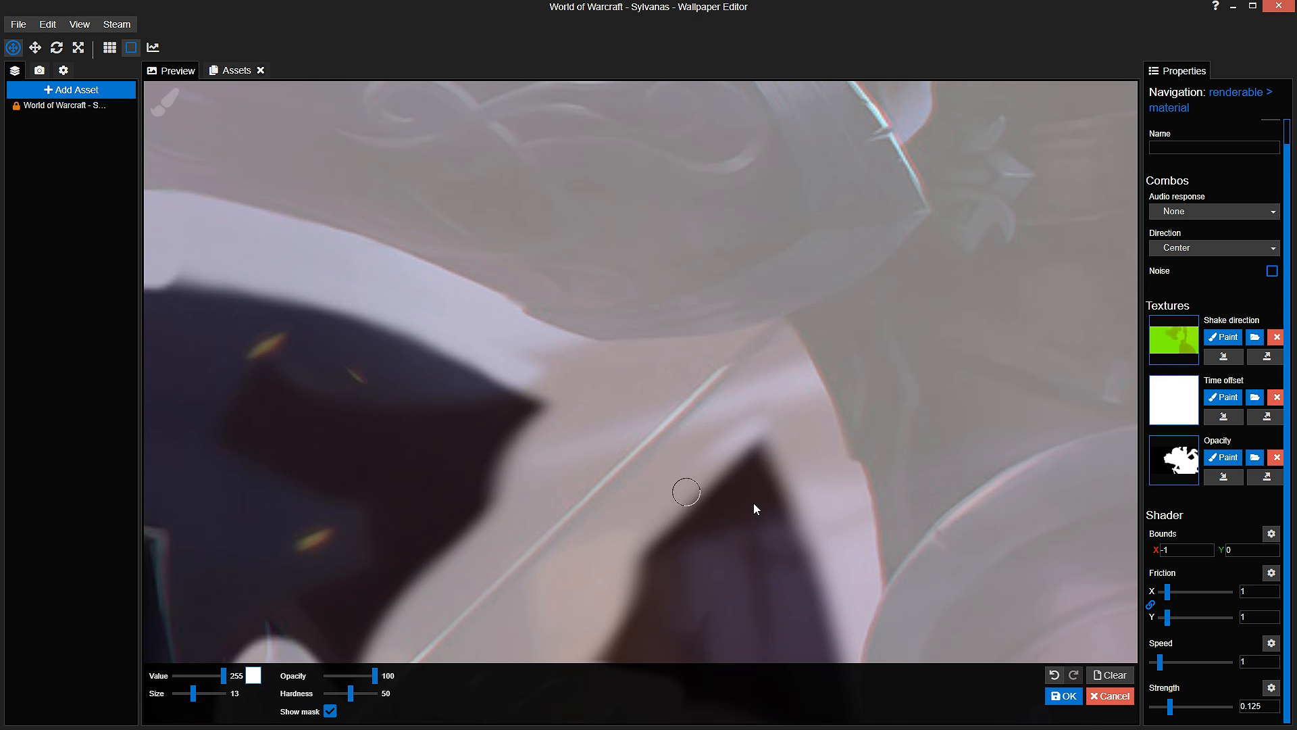
Step: Inspect the opacity mask's coverage around the upper bowstring, cloak and outstretched arm with the overlay shown
scroll(754, 507, "down", 5)
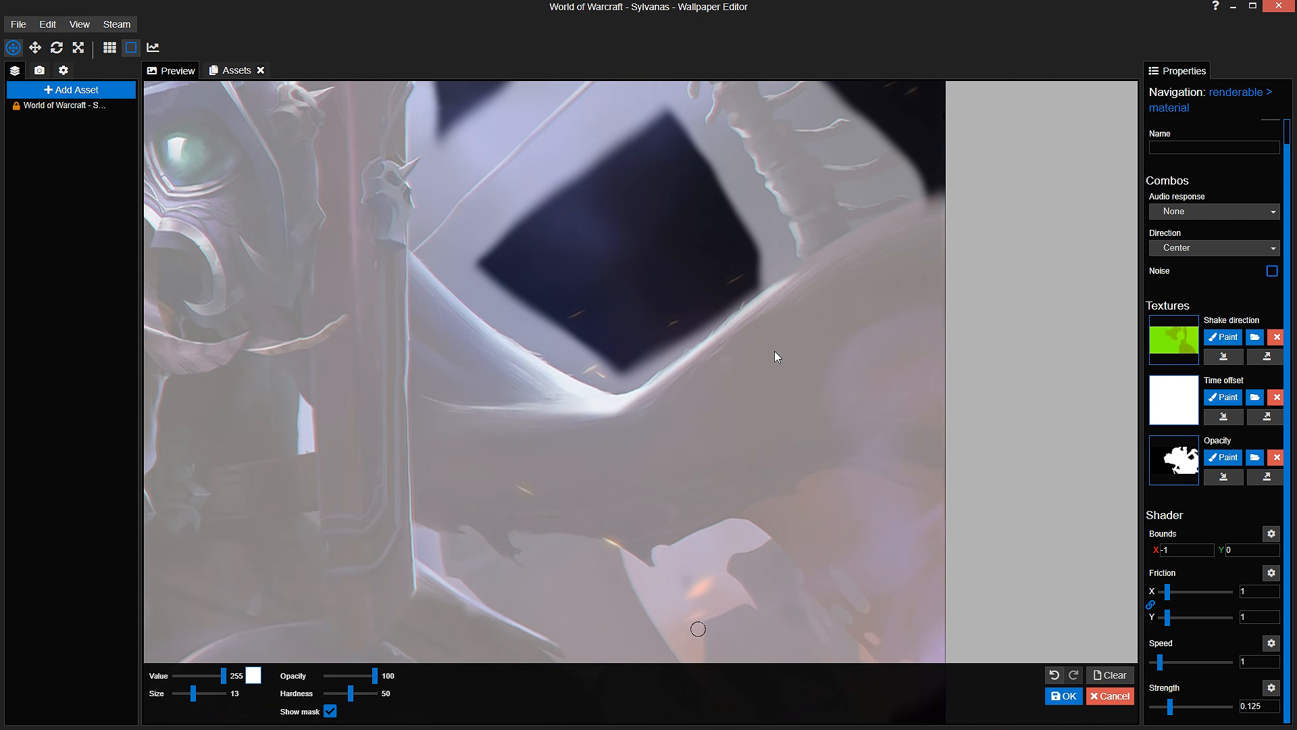
left_click_drag(779, 326, 770, 414)
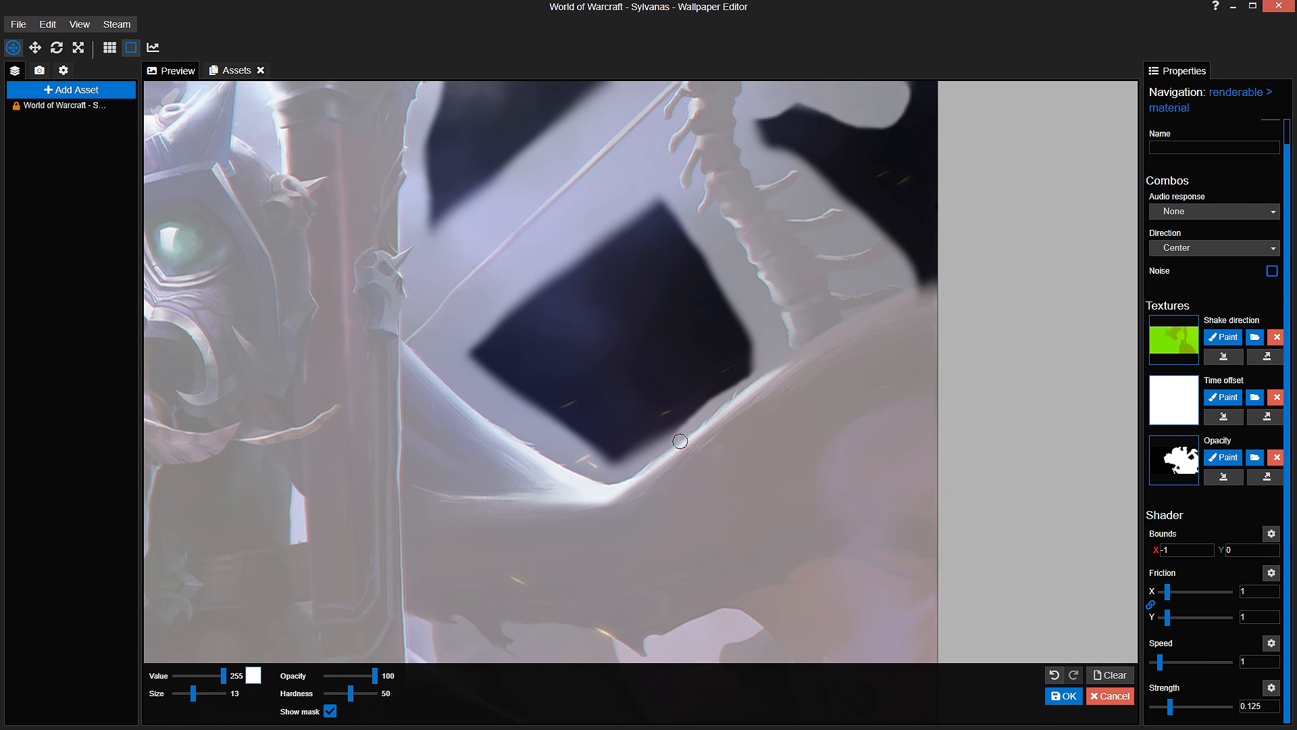
scroll(662, 459, "down", 4)
left_click_drag(671, 350, 1199, 321)
scroll(674, 348, "up", 5)
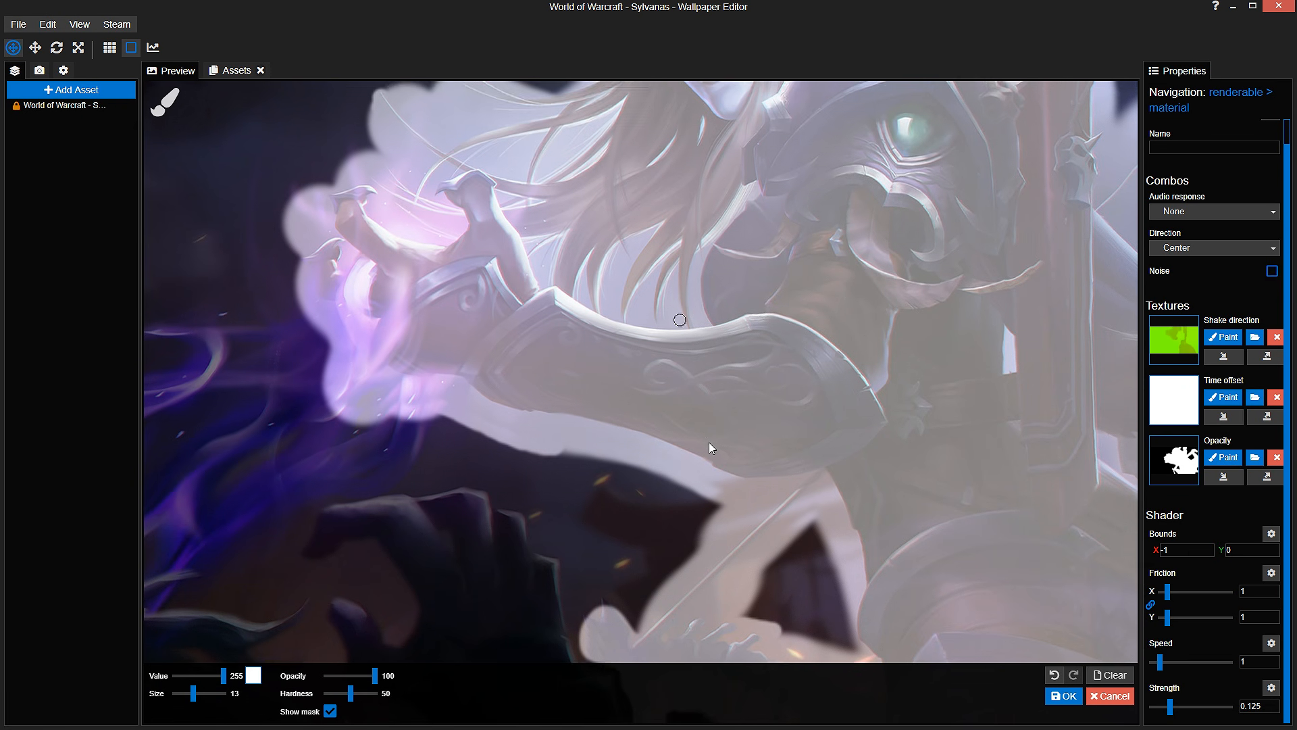
scroll(698, 432, "up", 2)
scroll(696, 412, "up", 3)
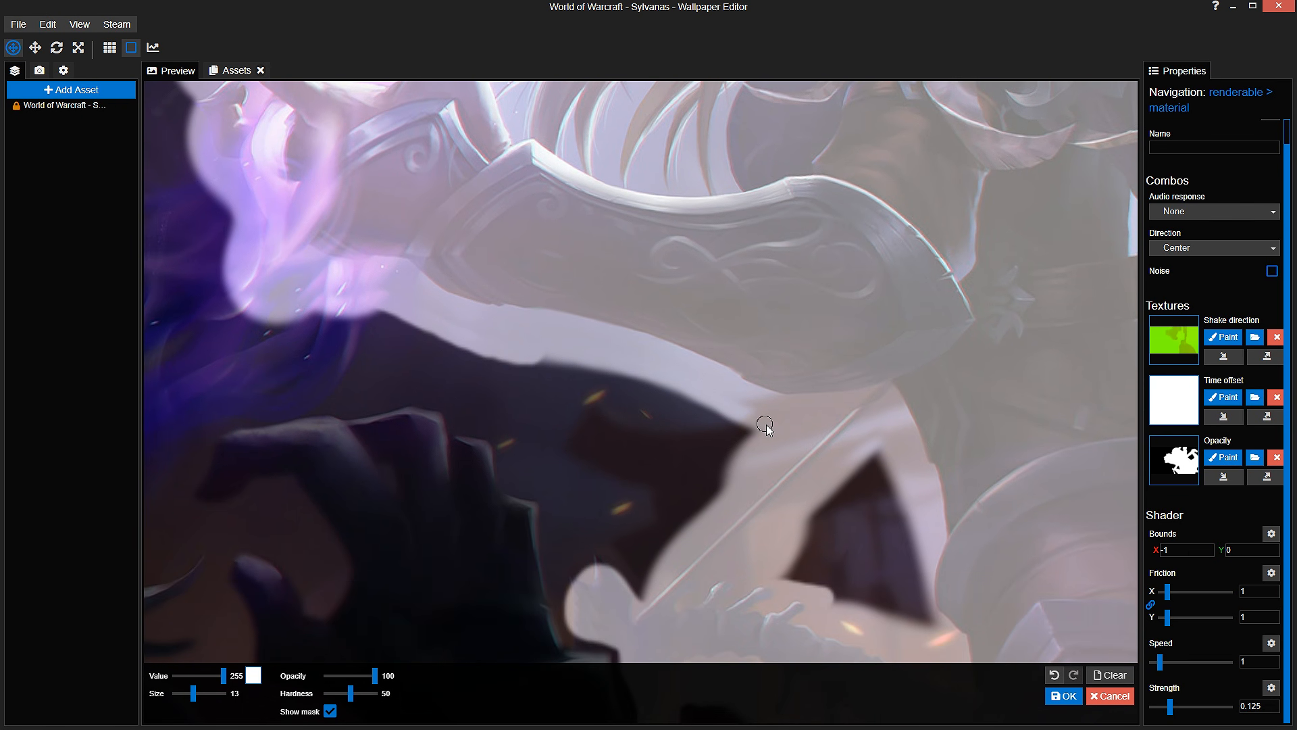
Step: Set the Shake effect's Bounds Y to -1, inspect the mask along the arm guard's lower edge and save the wallpaper
left_click_drag(783, 466, 702, 410)
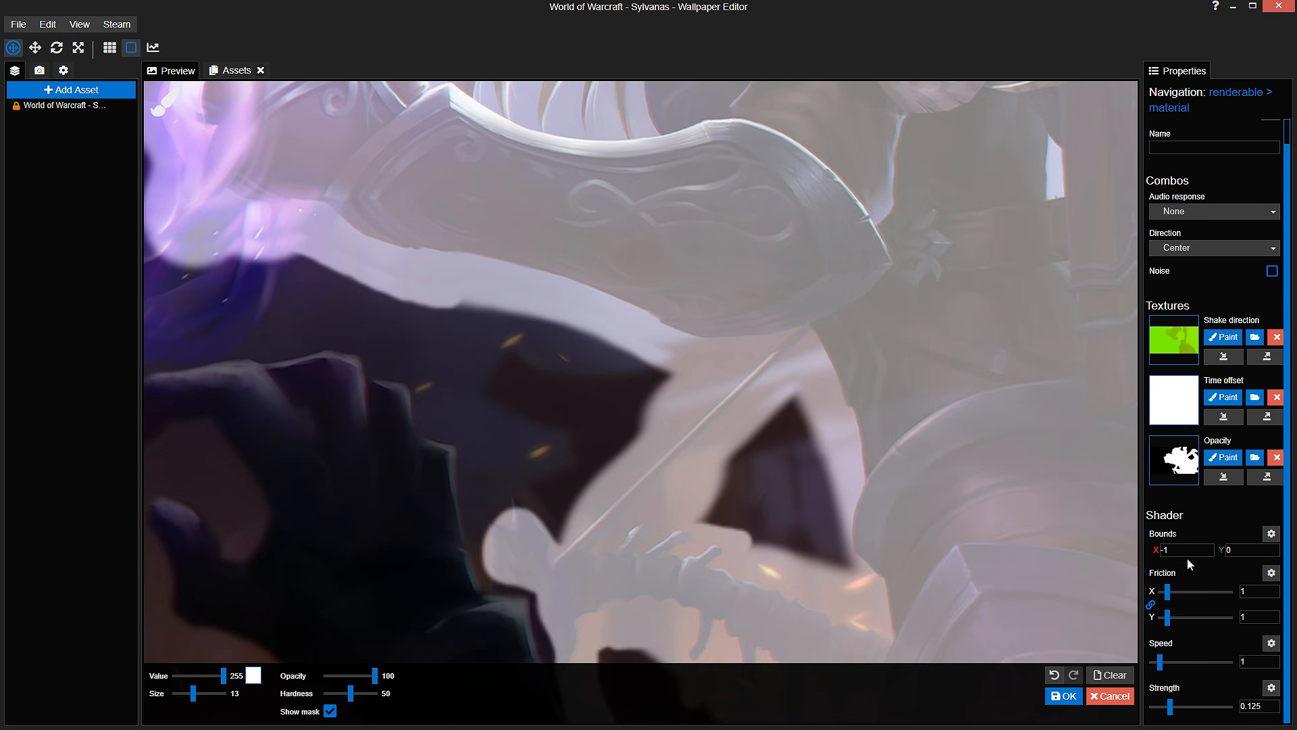
left_click(1255, 549)
type("-1")
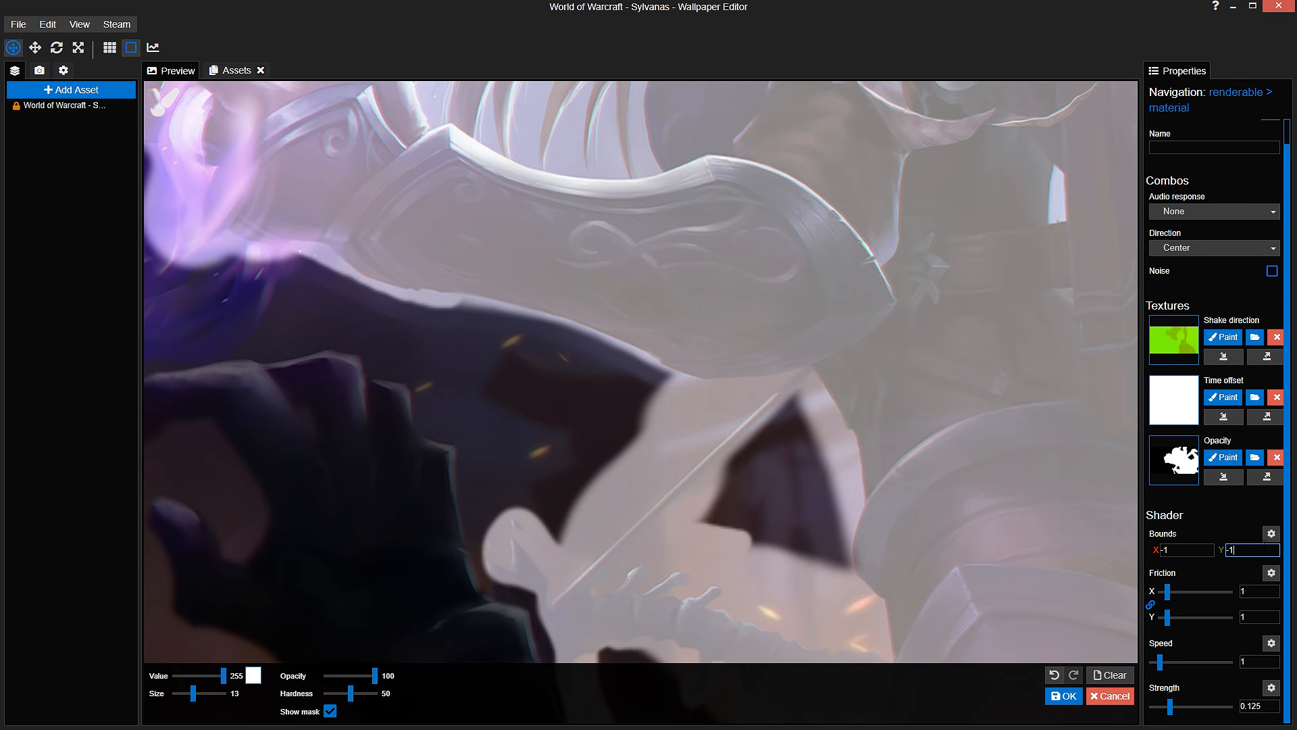
scroll(719, 500, "up", 3)
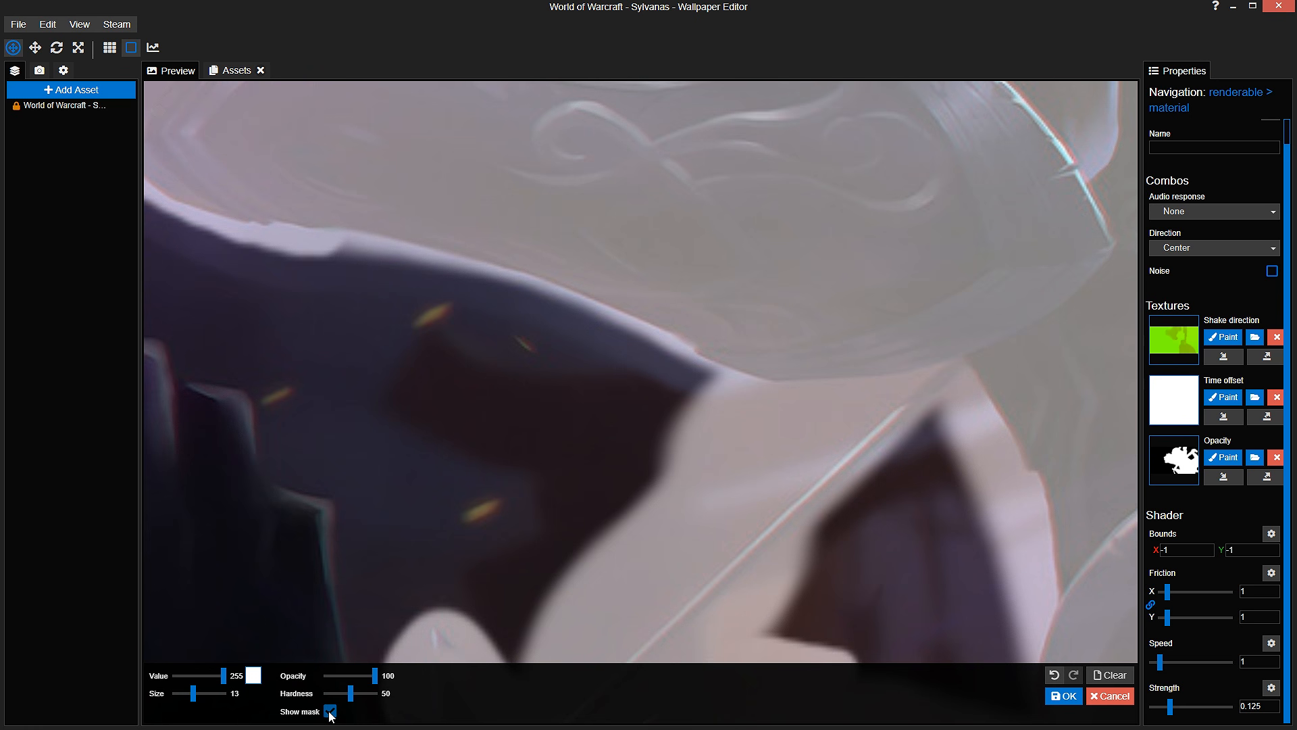
left_click_drag(487, 358, 657, 460)
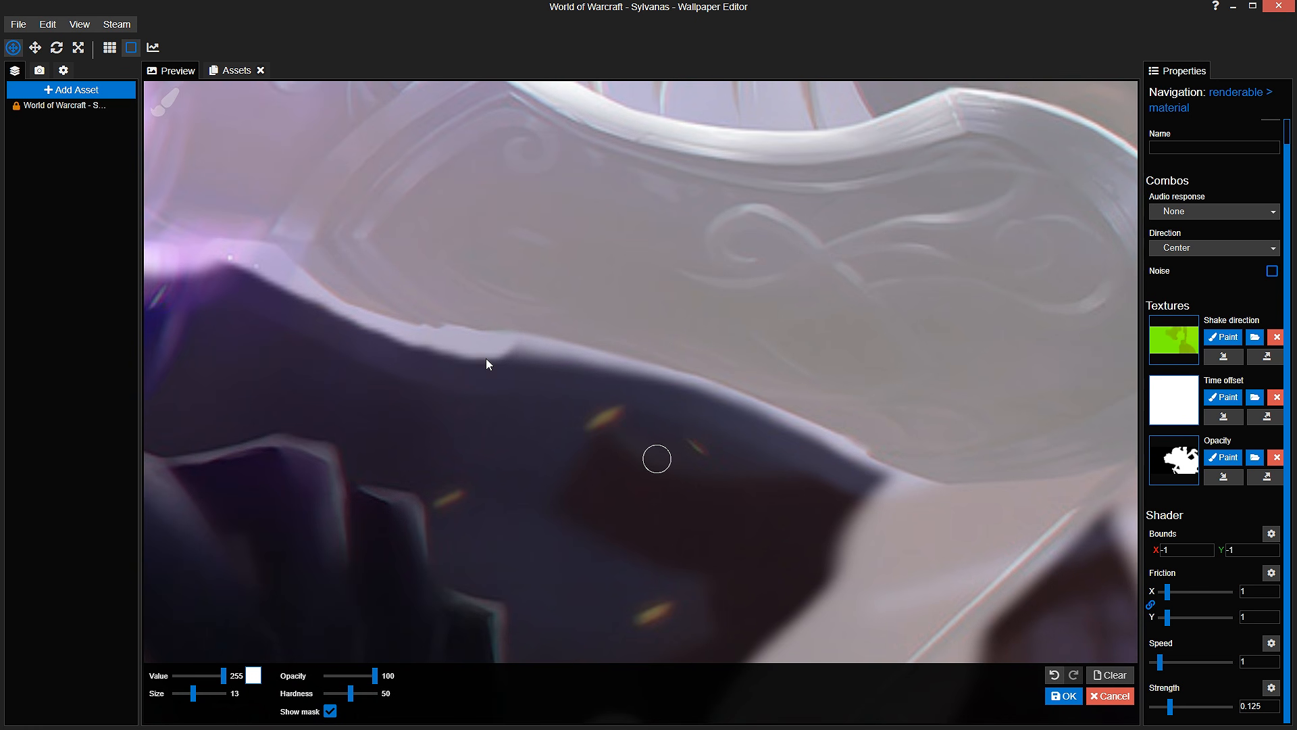
left_click_drag(556, 361, 635, 376)
scroll(557, 362, "up", 1)
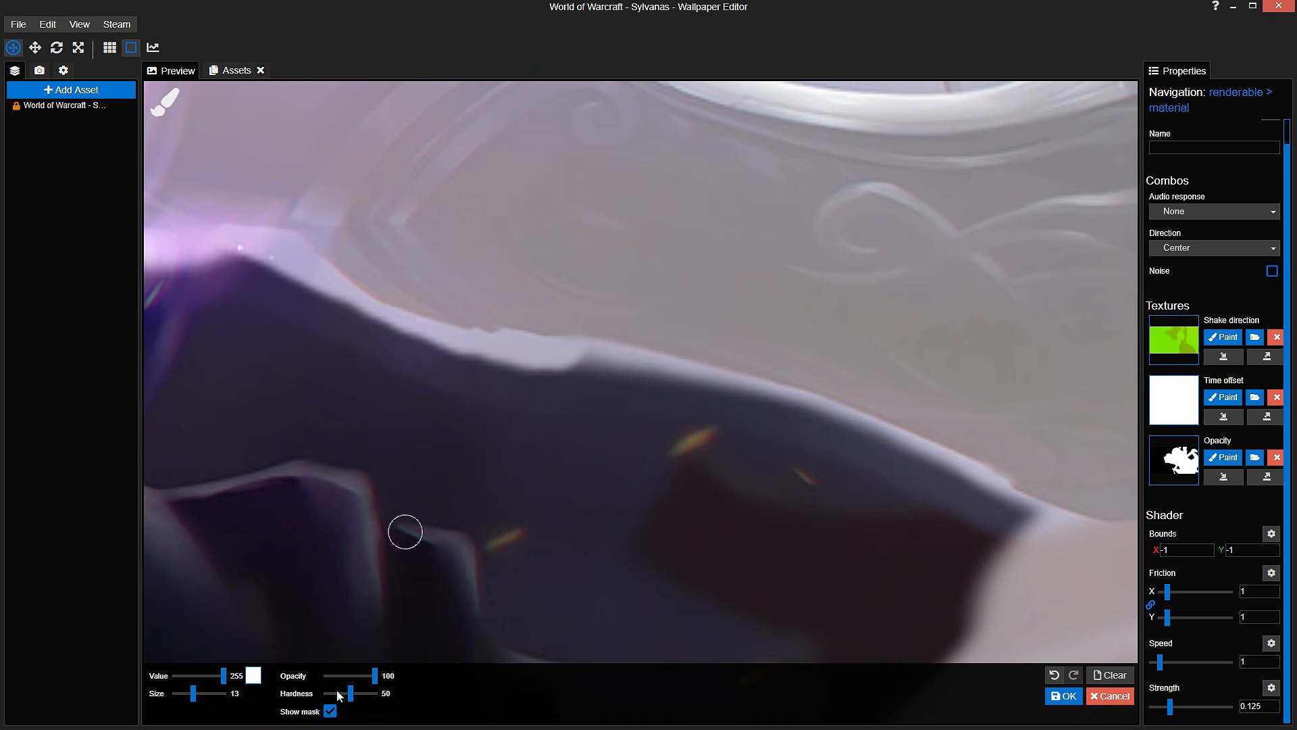
key("ctrl+s")
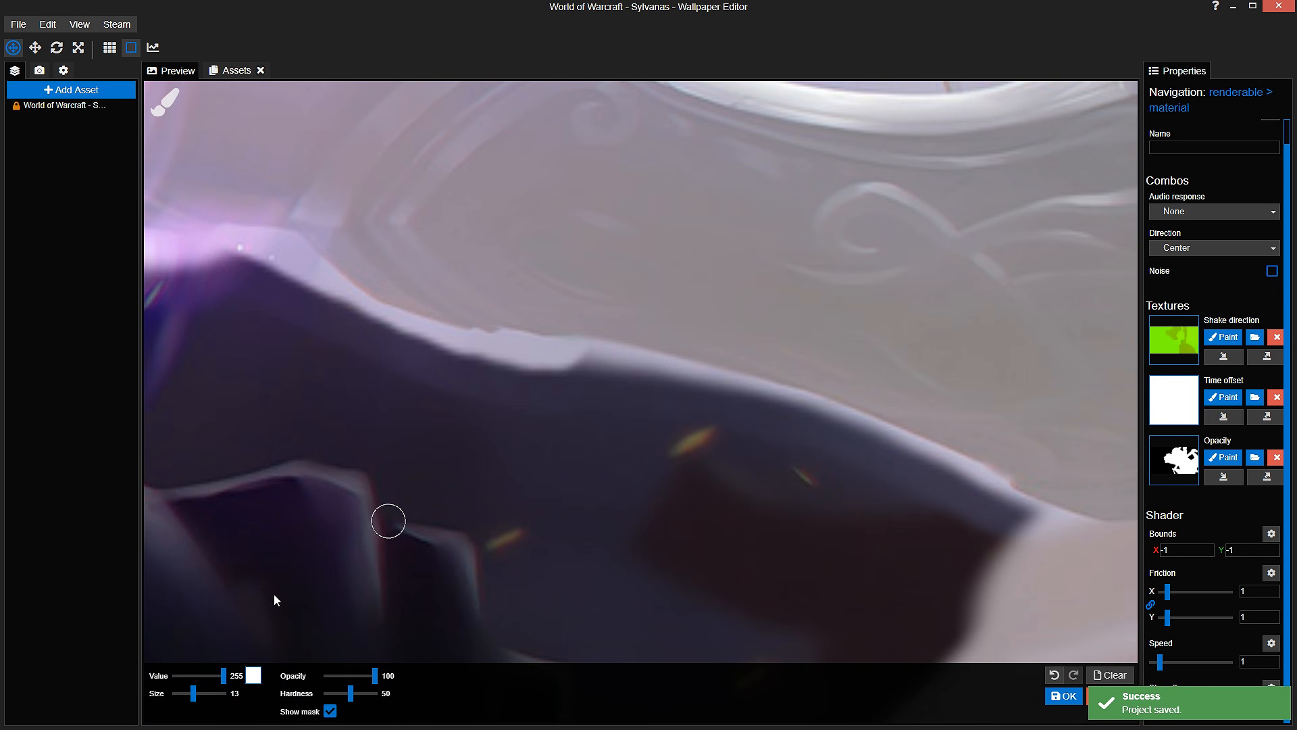
Step: Set the mask brush value to 0 and trim the opacity mask along the arm guard's lower edge
left_click_drag(212, 677, 174, 676)
mouse_move(463, 473)
left_mouse_down()
mouse_move(528, 430)
mouse_move(540, 356)
mouse_move(411, 356)
mouse_move(294, 333)
mouse_move(561, 356)
mouse_move(790, 416)
mouse_move(733, 420)
mouse_move(660, 379)
mouse_move(515, 342)
mouse_move(620, 402)
mouse_move(666, 410)
mouse_move(649, 380)
mouse_move(502, 322)
mouse_move(443, 313)
left_mouse_up()
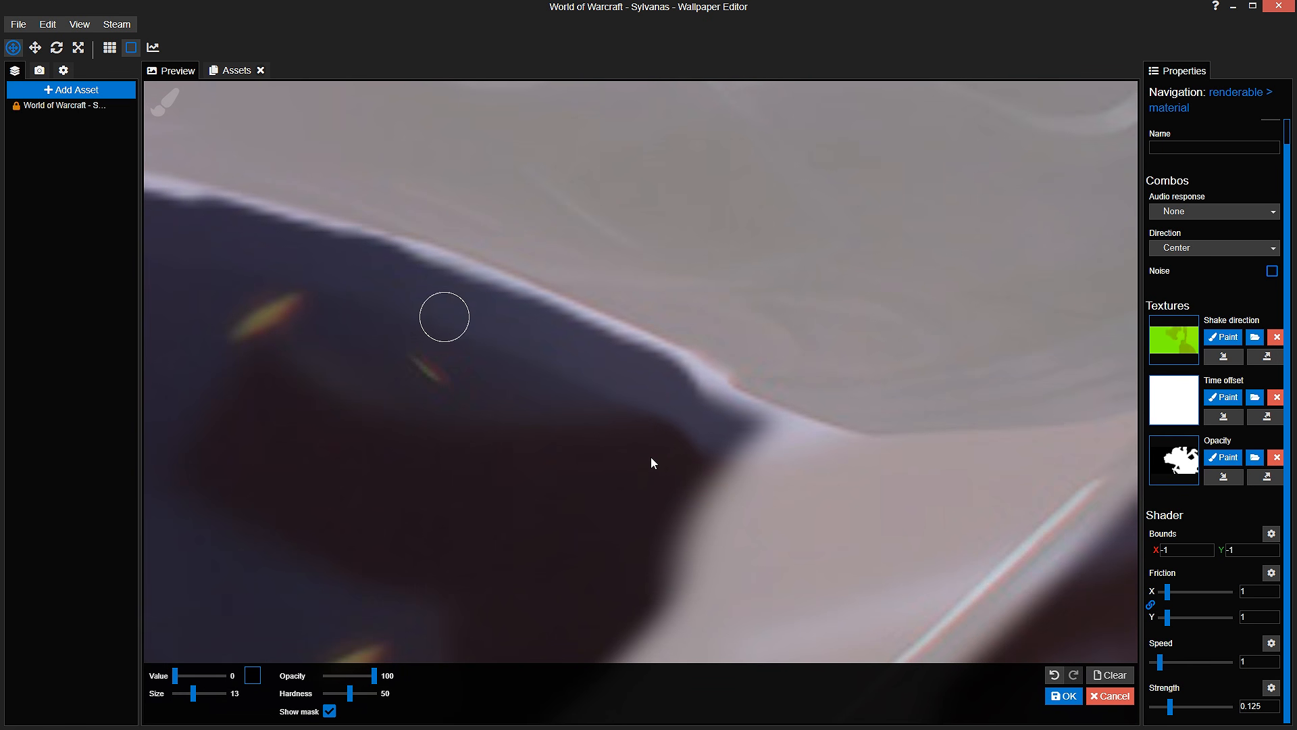
scroll(676, 449, "down", 5)
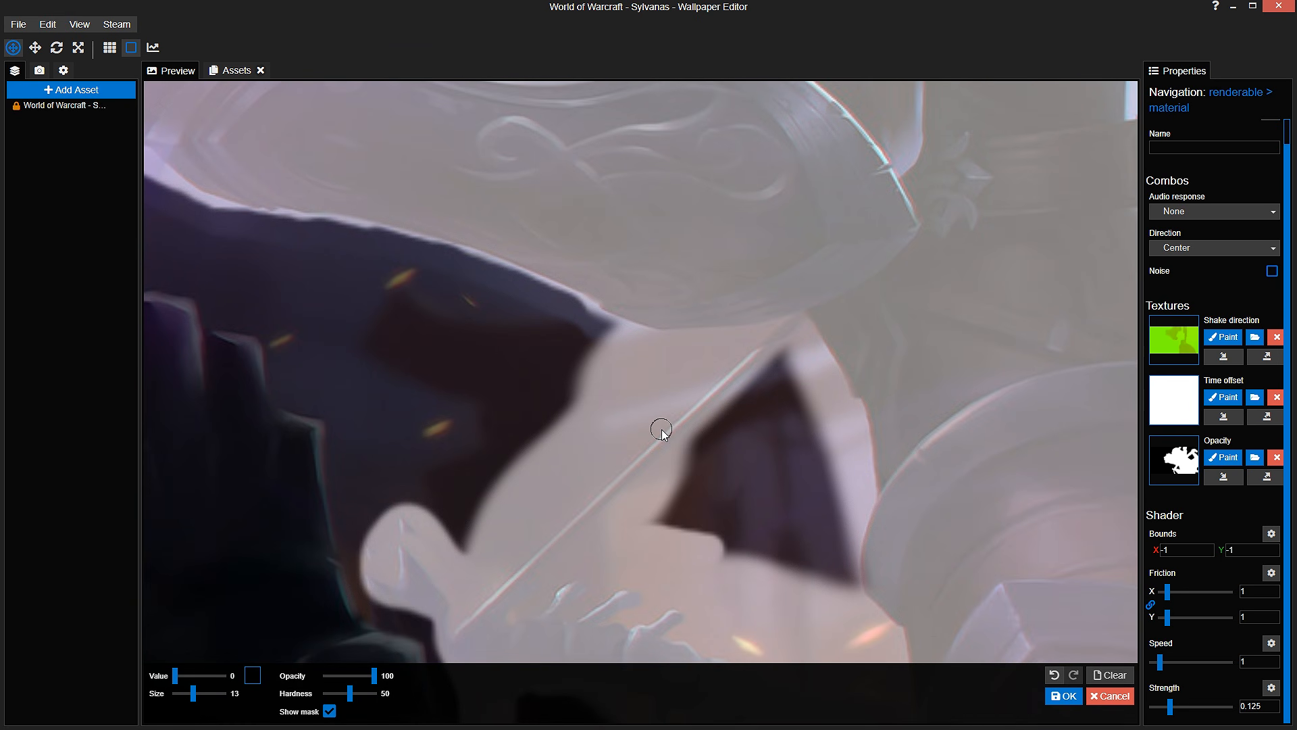
scroll(767, 449, "up", 2)
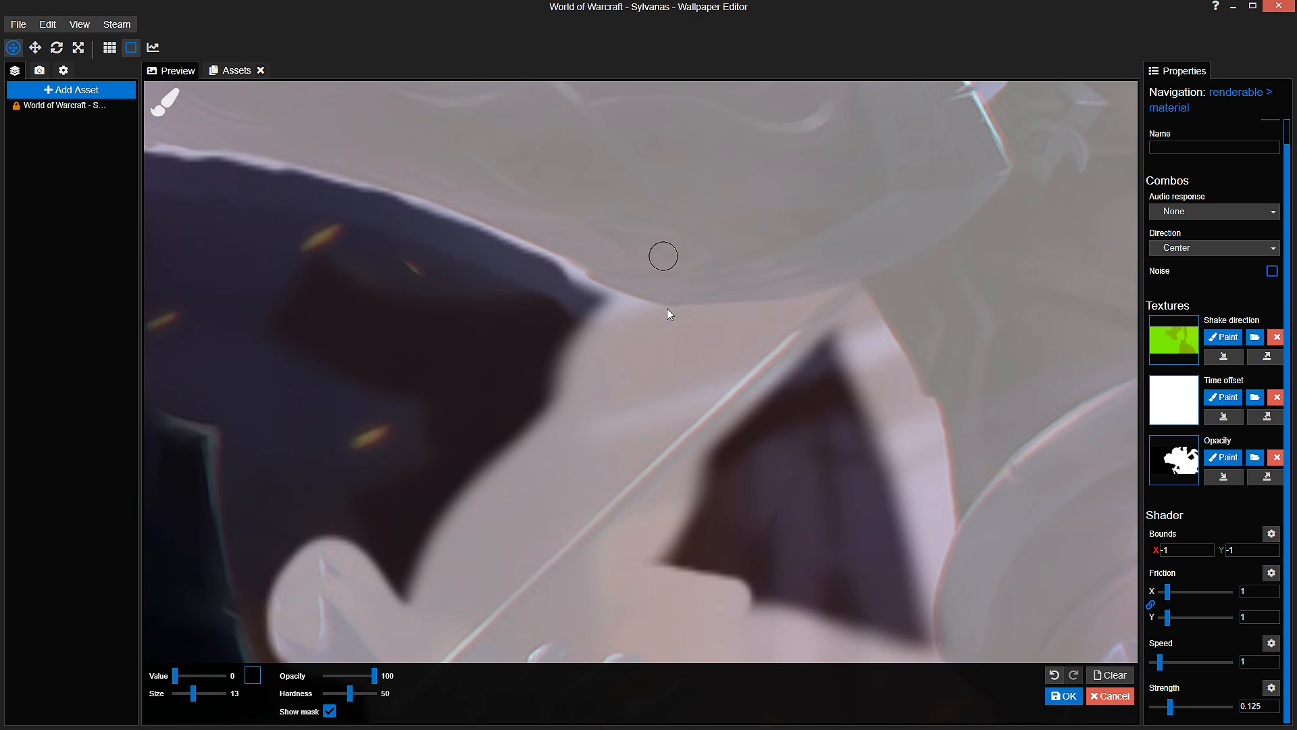
scroll(659, 367, "up", 2)
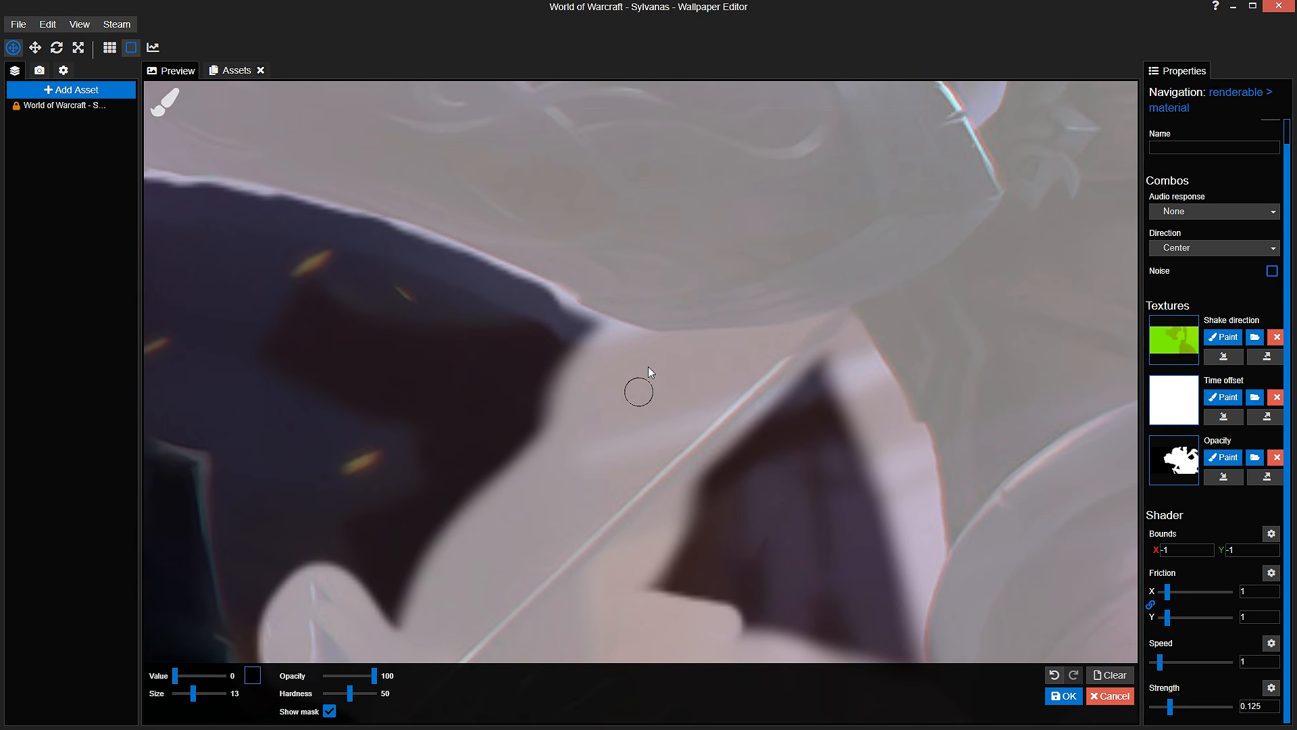
Step: Erase the opacity mask between the arm guard's underside and the bowstring, comparing the area with the mask overlay hidden and shown
mouse_move(561, 330)
left_mouse_down()
mouse_move(573, 312)
mouse_move(680, 345)
mouse_move(683, 367)
mouse_move(714, 395)
left_mouse_up()
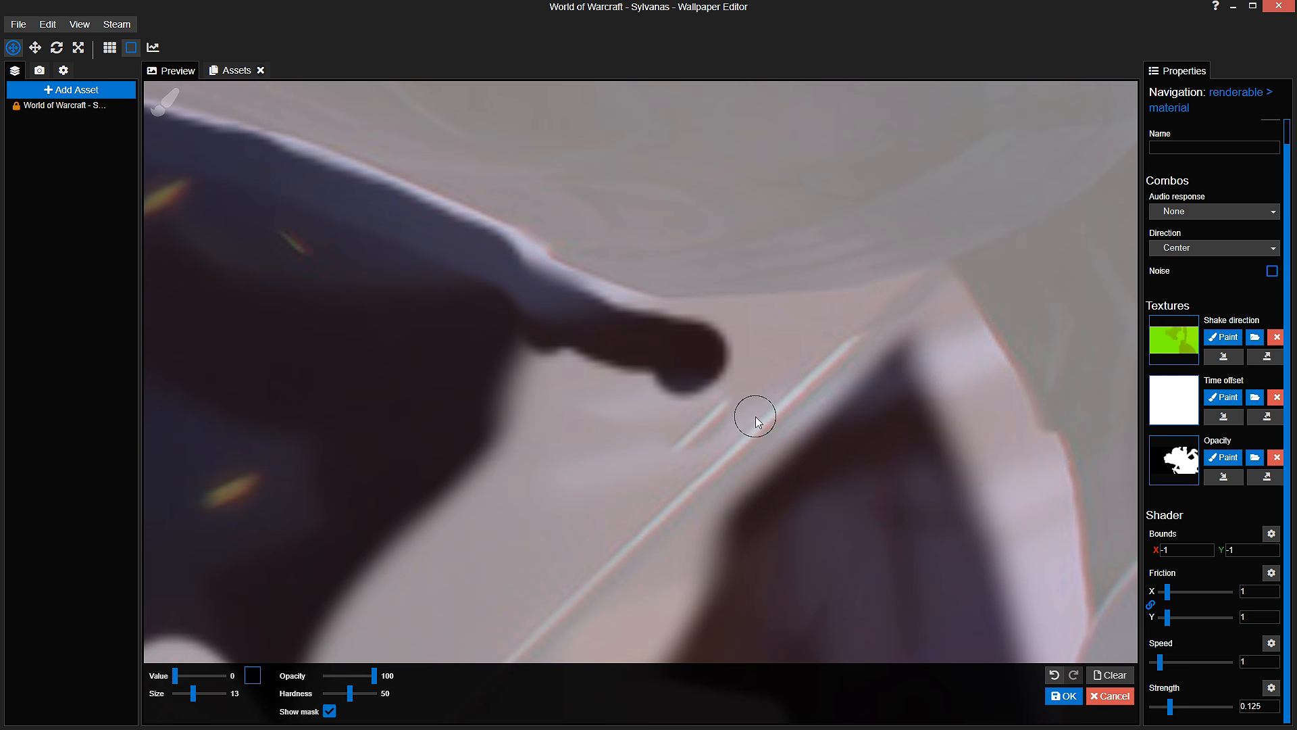
left_click(329, 714)
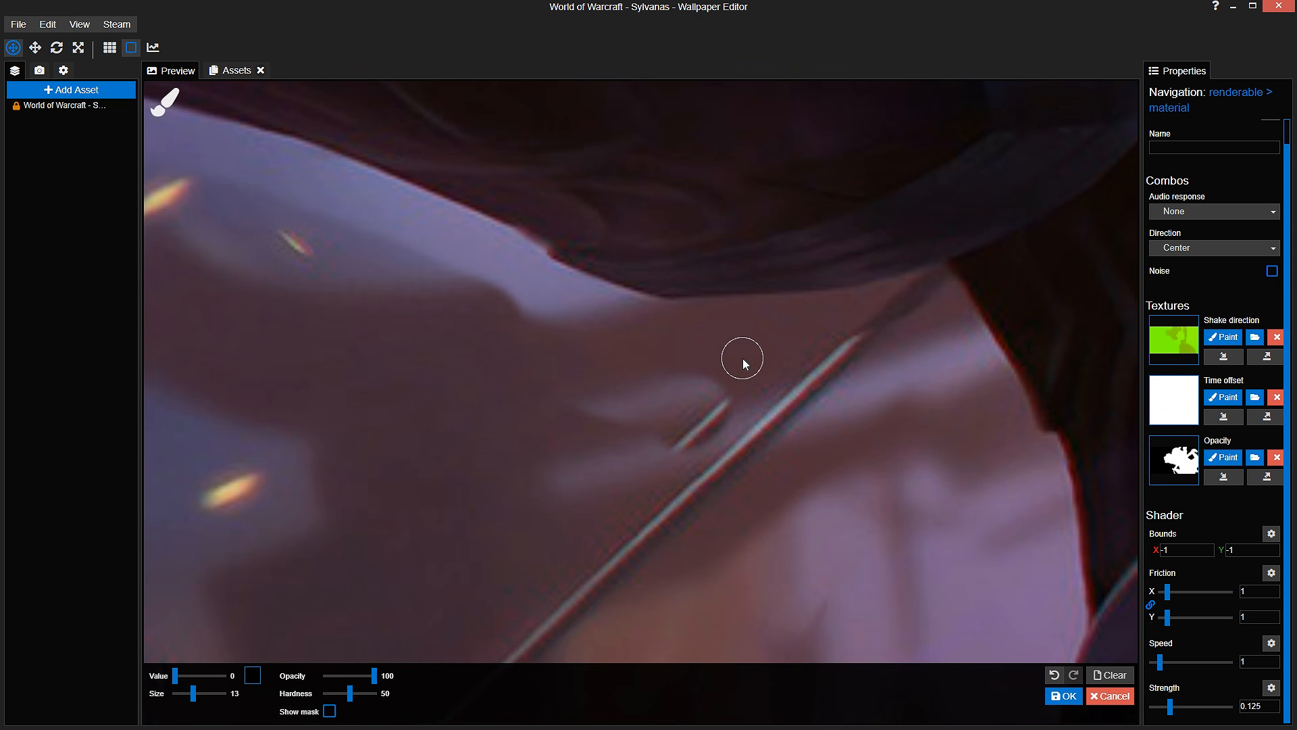
left_click(330, 710)
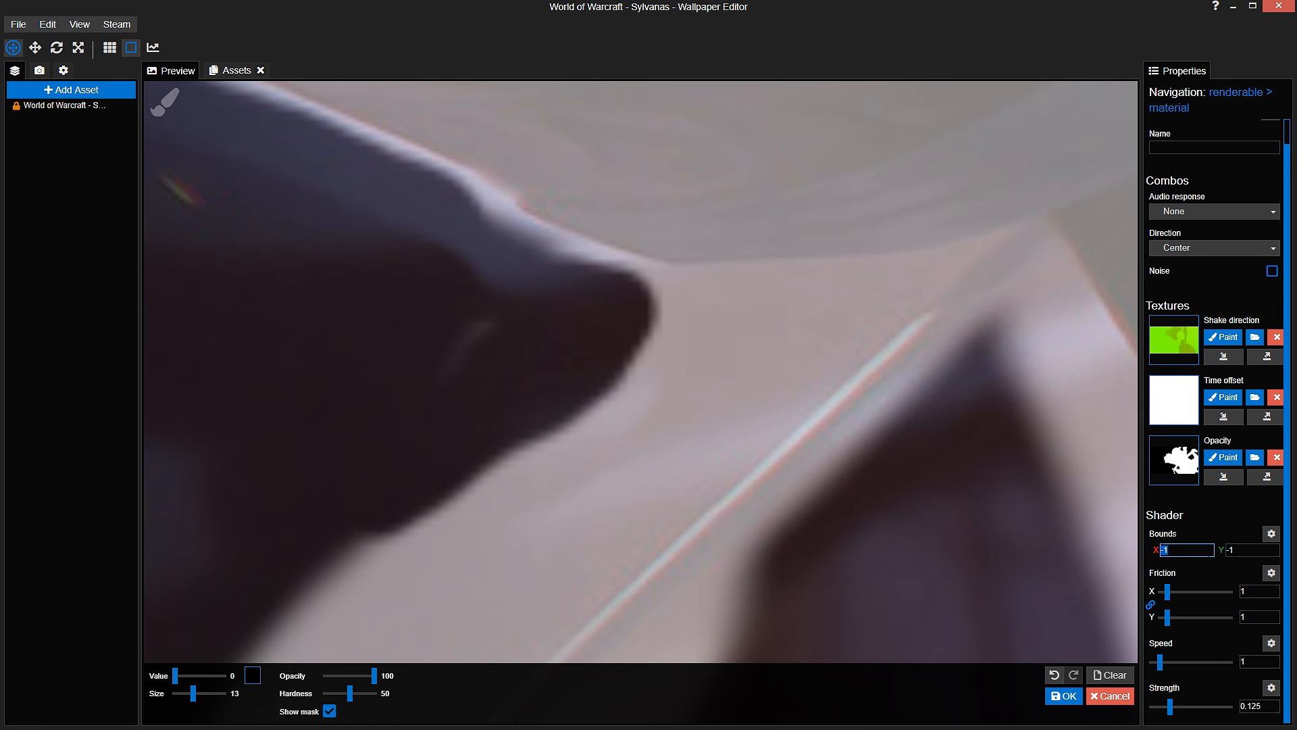
Step: Set Bounds Y to 0 and erase the opacity mask close up to the near side of the bowstring
key("Tab")
type("0")
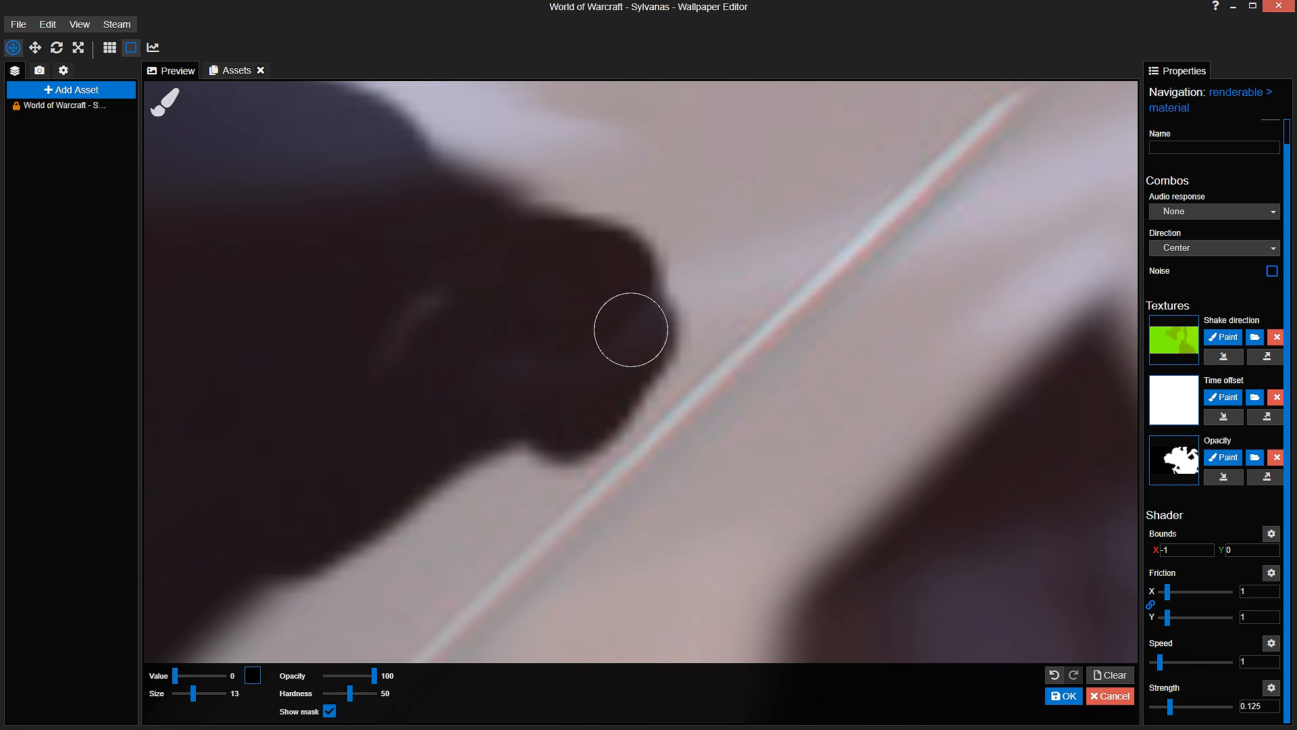
mouse_move(660, 305)
left_mouse_down()
mouse_move(685, 293)
mouse_move(615, 372)
mouse_move(485, 454)
left_mouse_up()
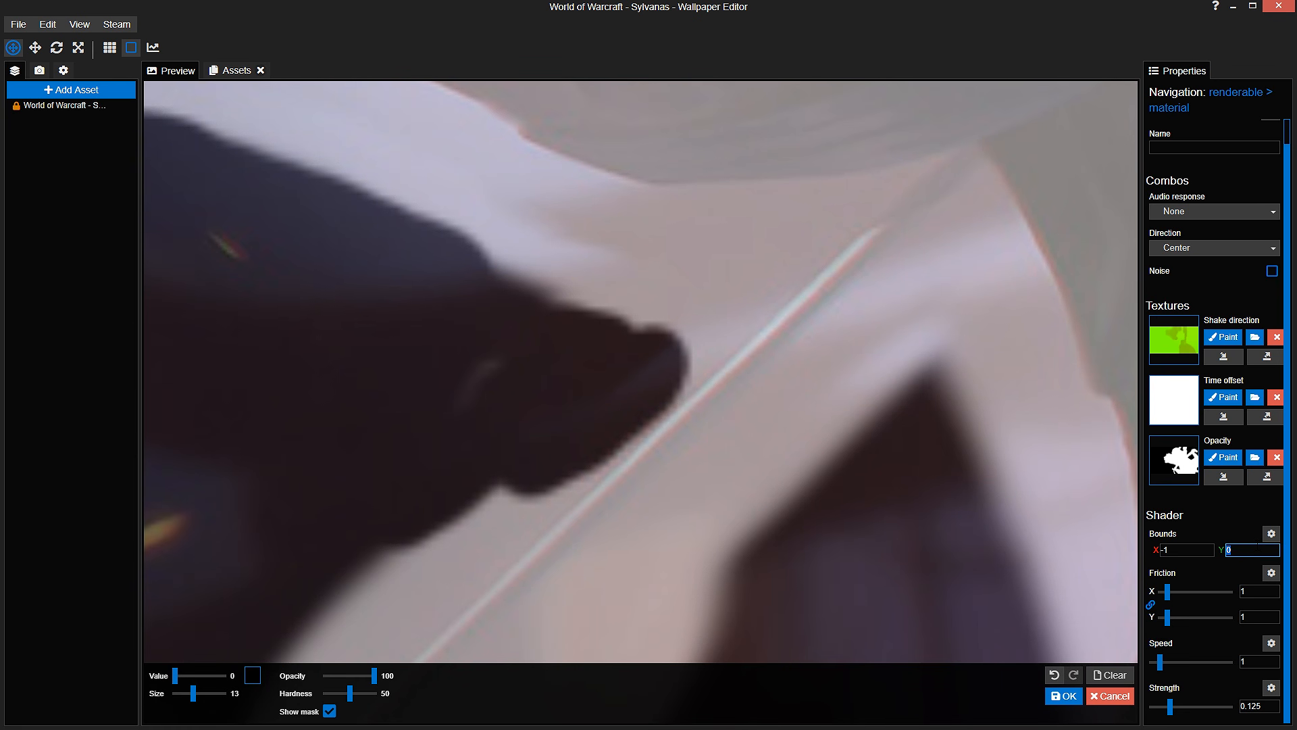
Step: Set Bounds Y to -1, erase a strip of the opacity mask directly beneath the arm guard across the bowstring, and save
type("-1")
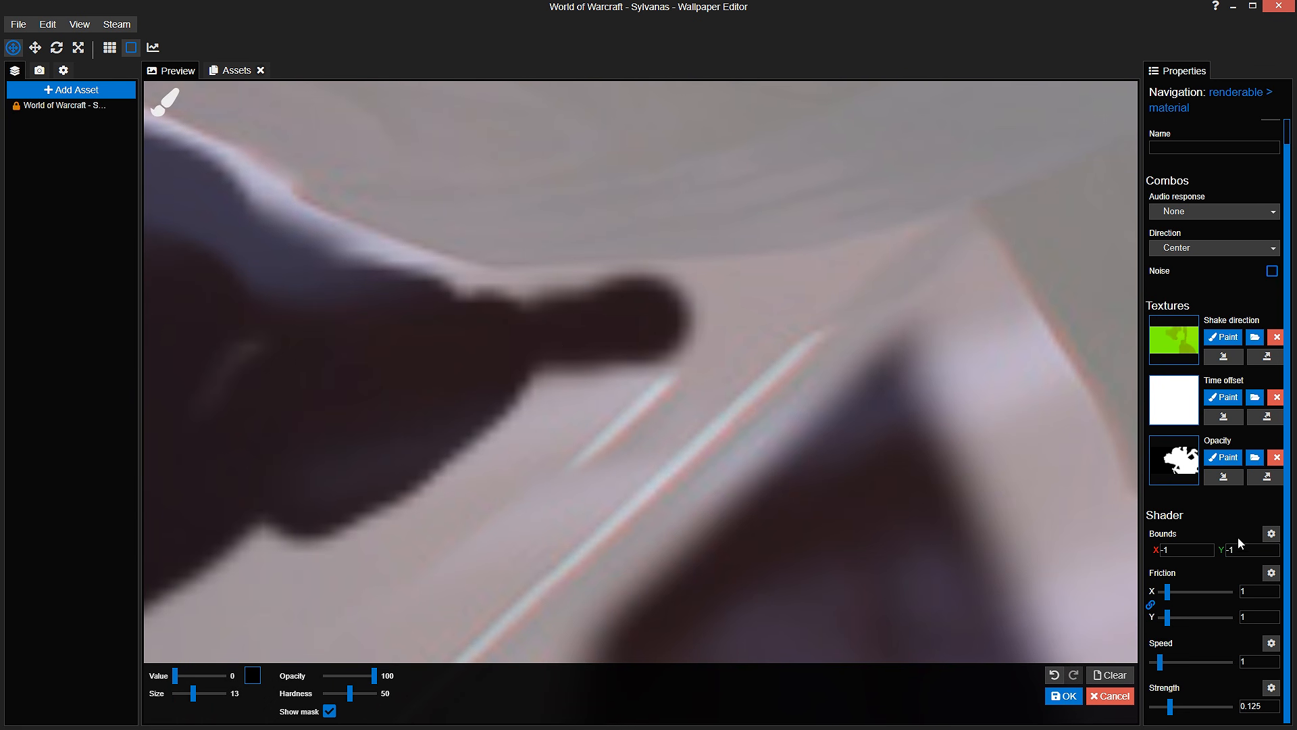
mouse_move(829, 298)
left_mouse_down()
mouse_move(507, 313)
mouse_move(333, 292)
left_mouse_up()
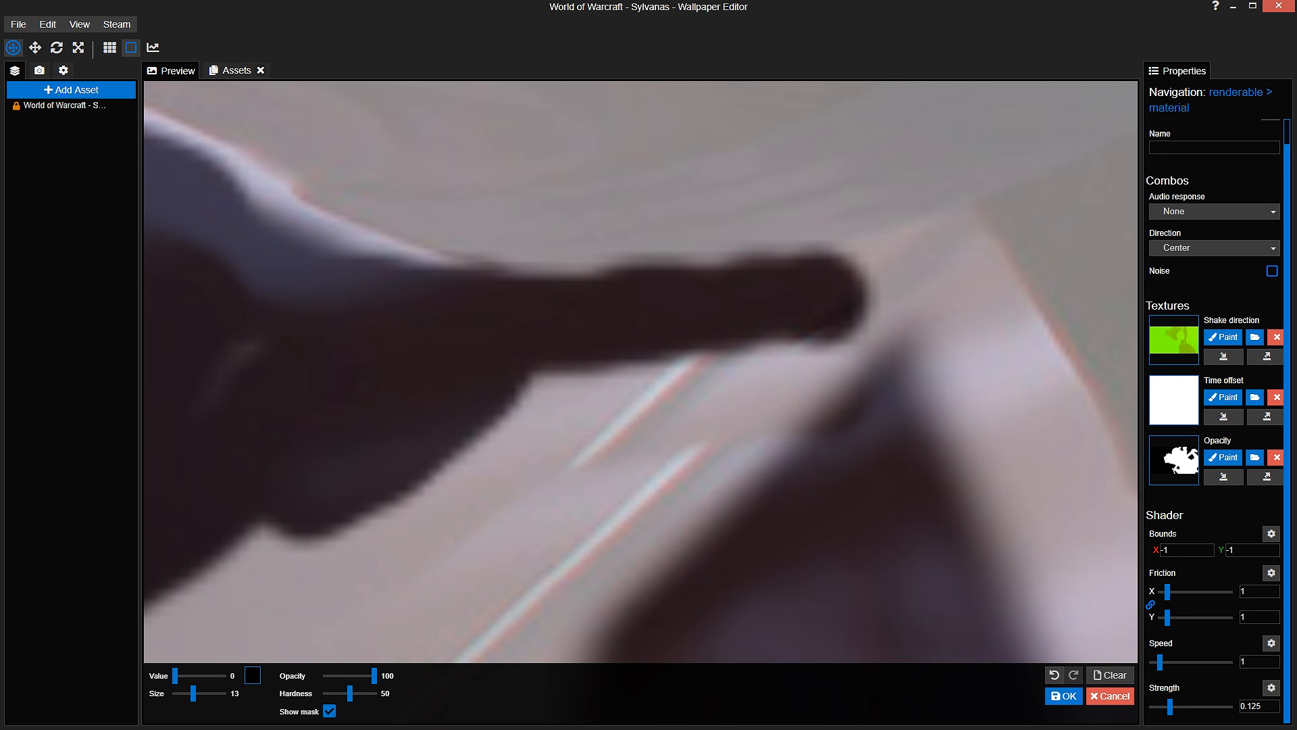
key("ctrl+s")
Step: Set Bounds Y to 0 and the brush value to 255, and repaint the opacity mask over the upper end of the bowstring
key("BackSpace")
key("BackSpace")
type("0")
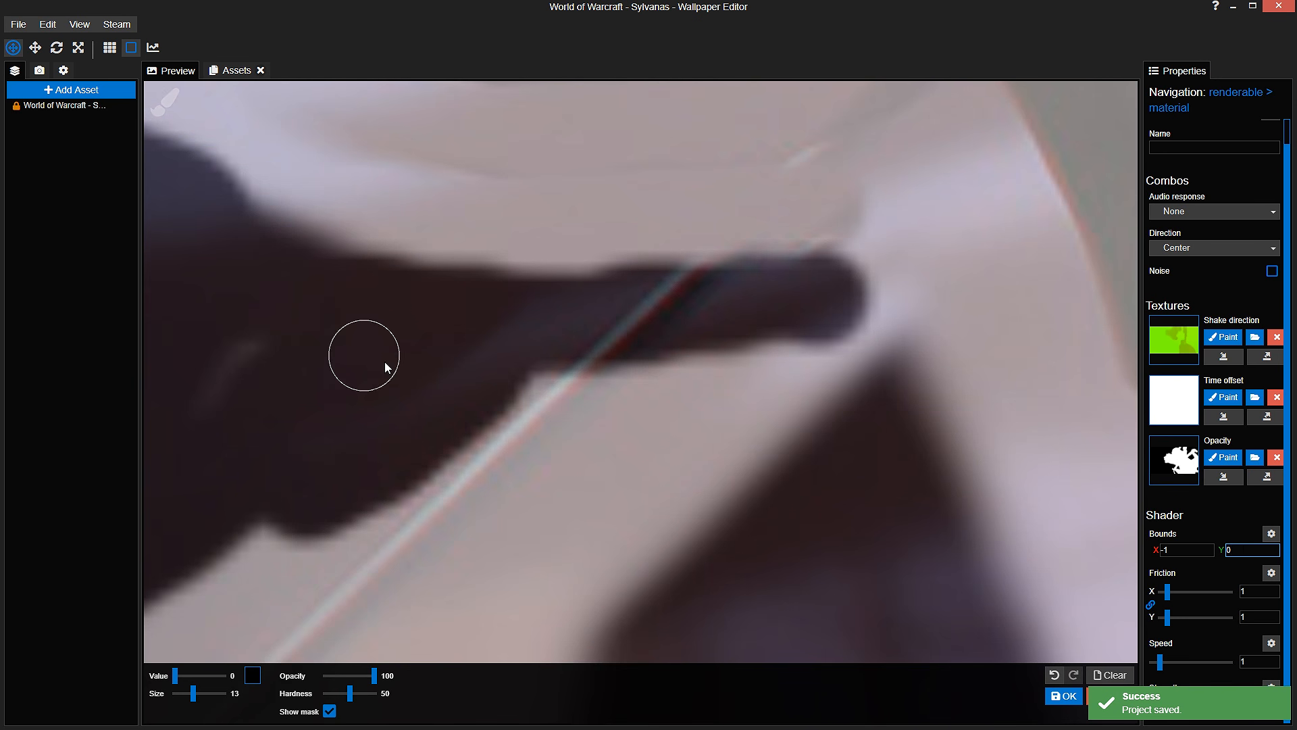
scroll(440, 365, "up", 2)
left_click_drag(500, 358, 470, 413)
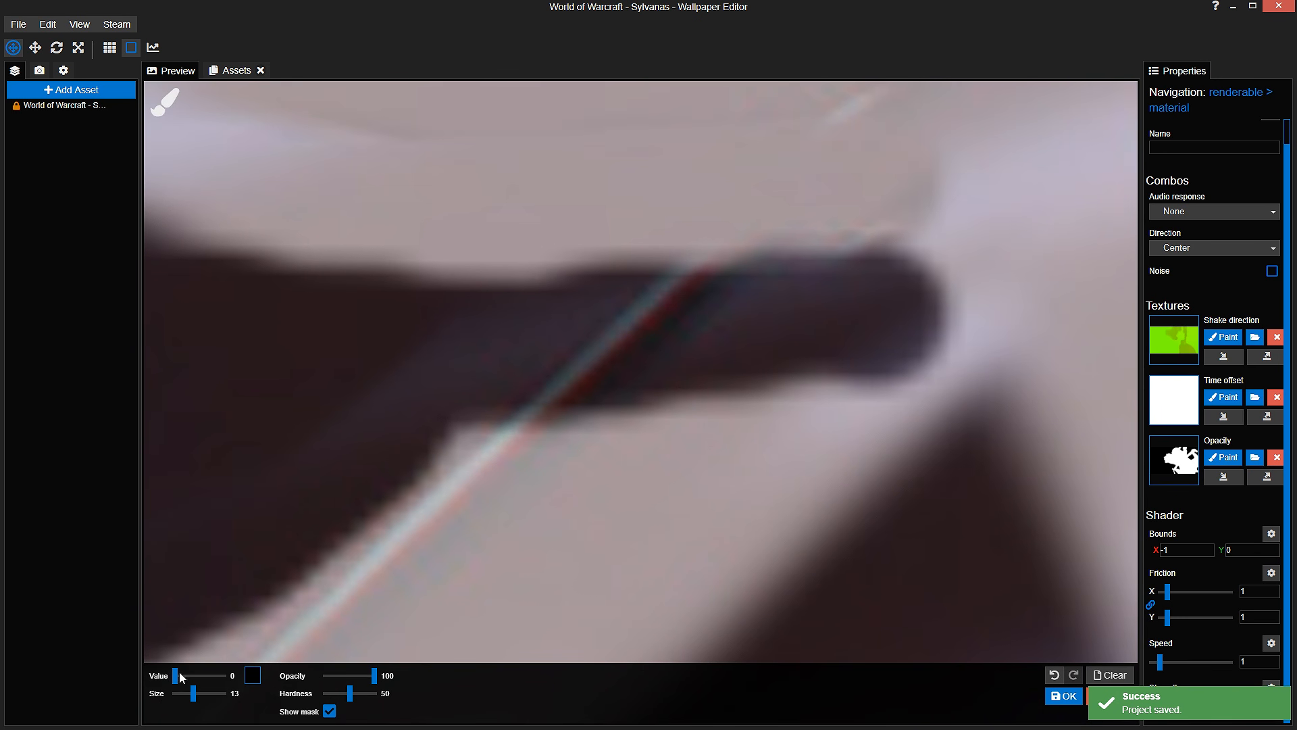
left_click_drag(177, 674, 223, 675)
mouse_move(695, 238)
left_mouse_down()
mouse_move(580, 313)
mouse_move(490, 417)
mouse_move(626, 344)
mouse_move(789, 211)
left_mouse_up()
scroll(714, 261, "down", 3)
left_click_drag(794, 164, 706, 266)
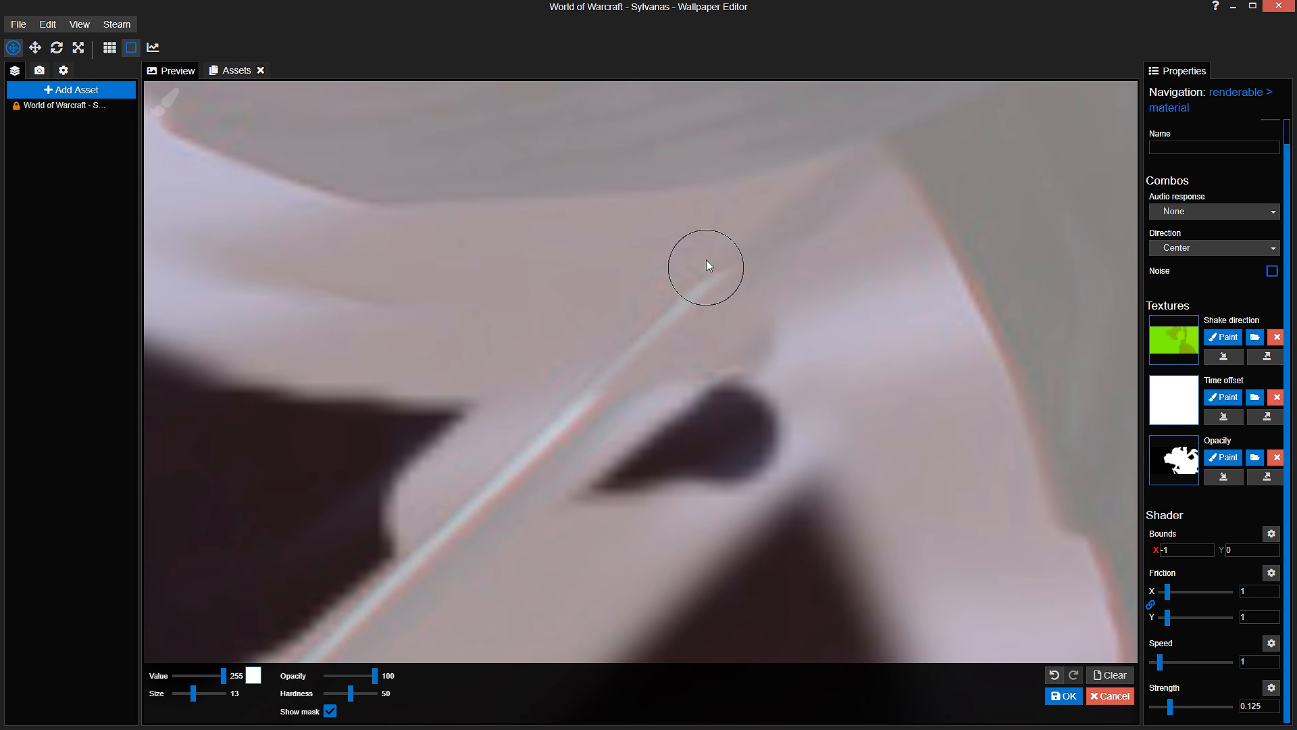
Step: Repaint the mask around the small gap beside the bowstring's upper end and save the wallpaper
left_click_drag(763, 310, 765, 287)
mouse_move(764, 297)
left_mouse_down()
mouse_move(727, 318)
mouse_move(736, 351)
left_mouse_up()
left_click_drag(732, 463, 747, 320)
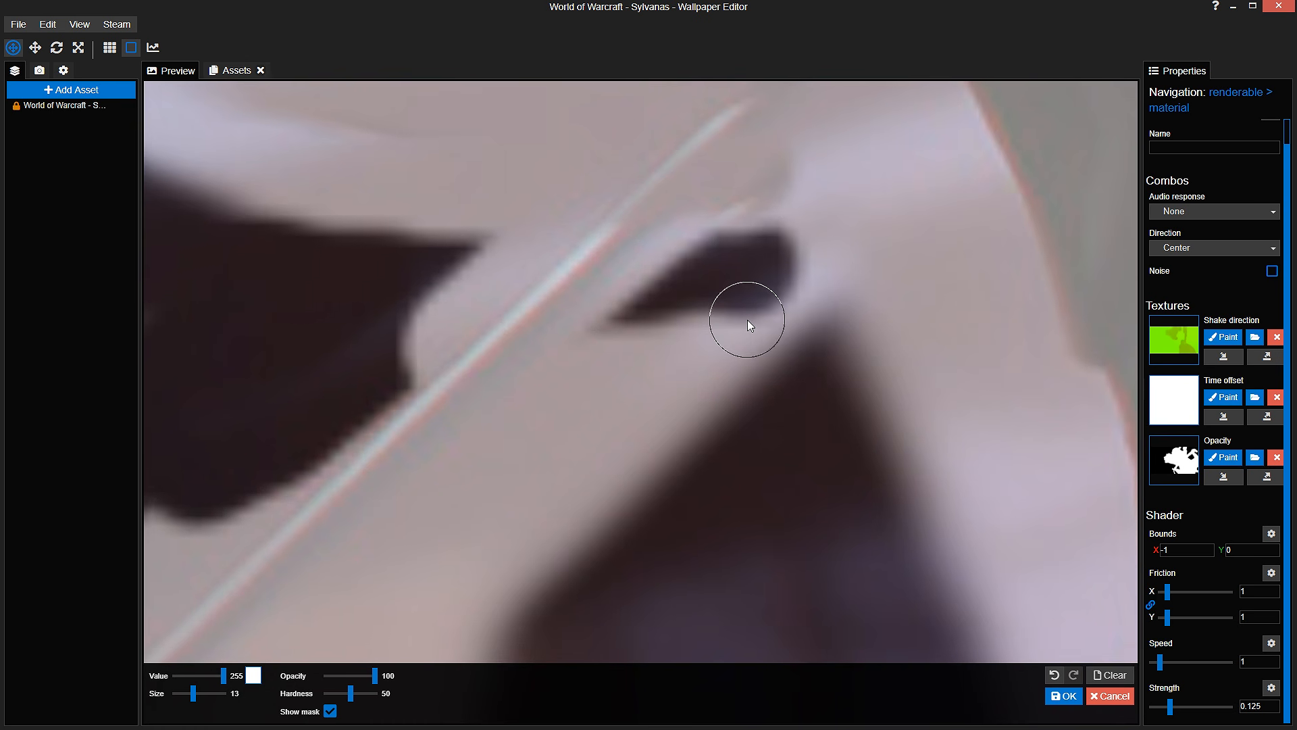
scroll(747, 320, "down", 2)
key("ctrl+s")
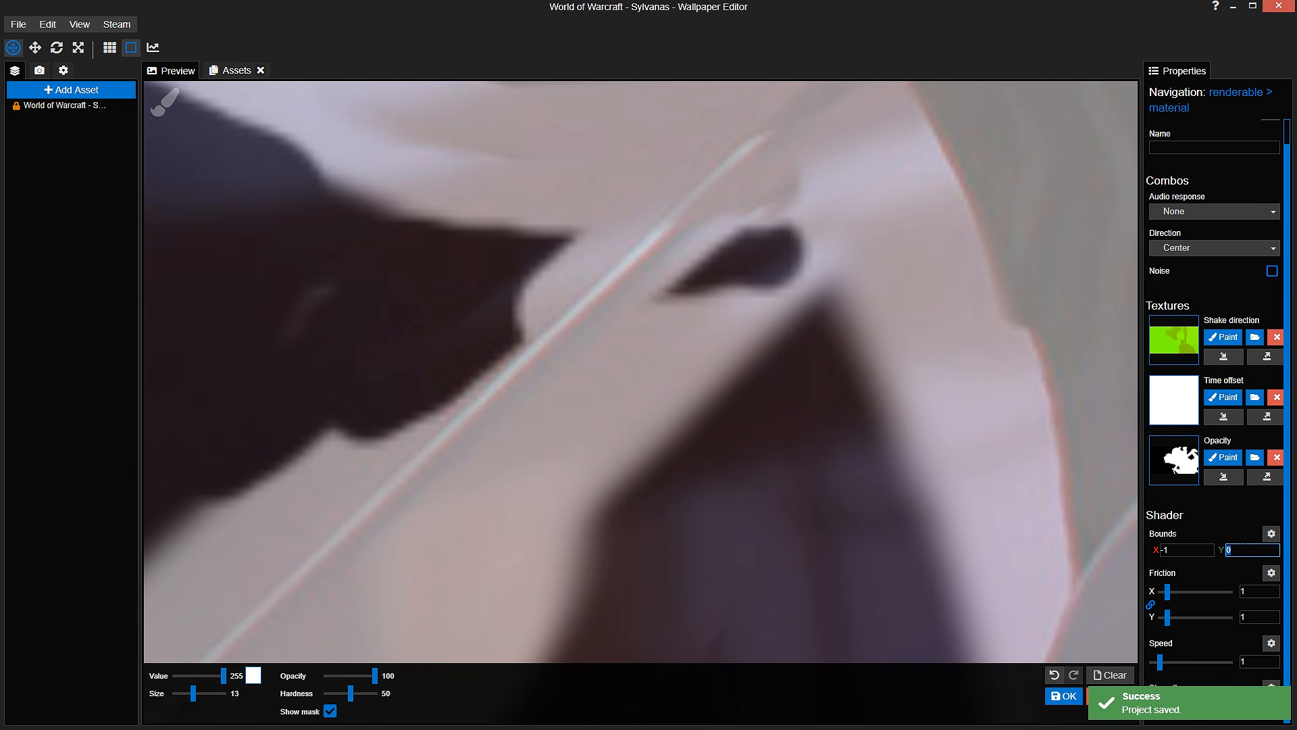
Step: Set Bounds Y to -1 and the brush value to 0, and erase the opacity mask along the body-facing side of the bowstring
type("-1")
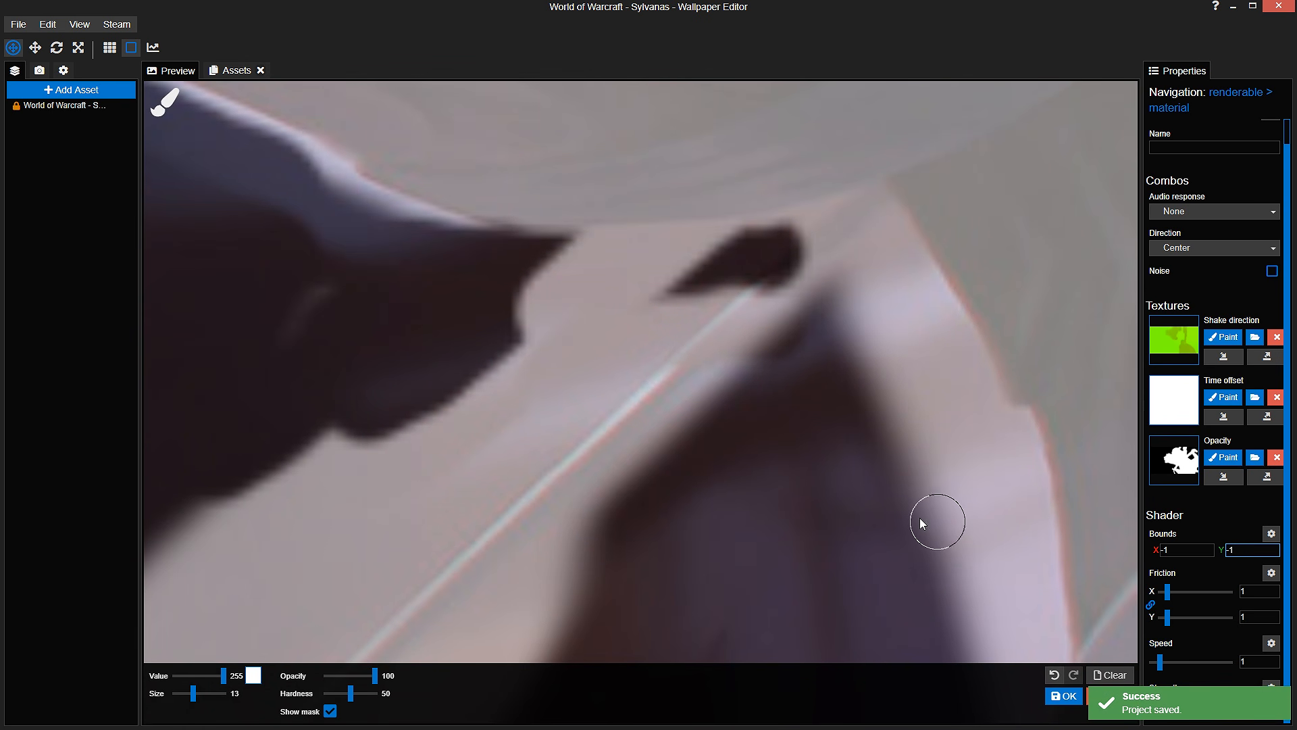
scroll(921, 522, "up", 2)
left_click_drag(205, 675, 170, 674)
left_click_drag(502, 655, 504, 539)
scroll(520, 534, "down", 1)
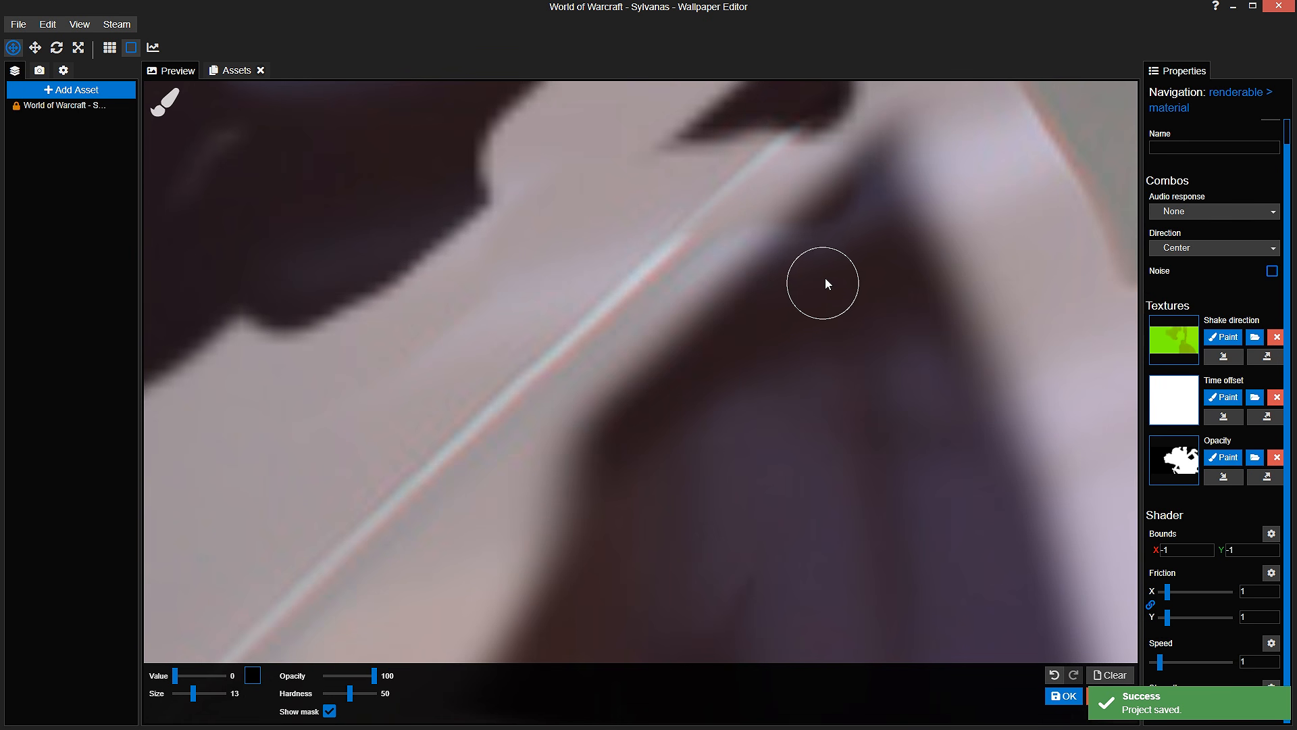
mouse_move(828, 194)
left_mouse_down()
mouse_move(838, 208)
mouse_move(796, 269)
mouse_move(721, 327)
mouse_move(596, 472)
mouse_move(666, 397)
mouse_move(669, 350)
mouse_move(550, 466)
left_mouse_up()
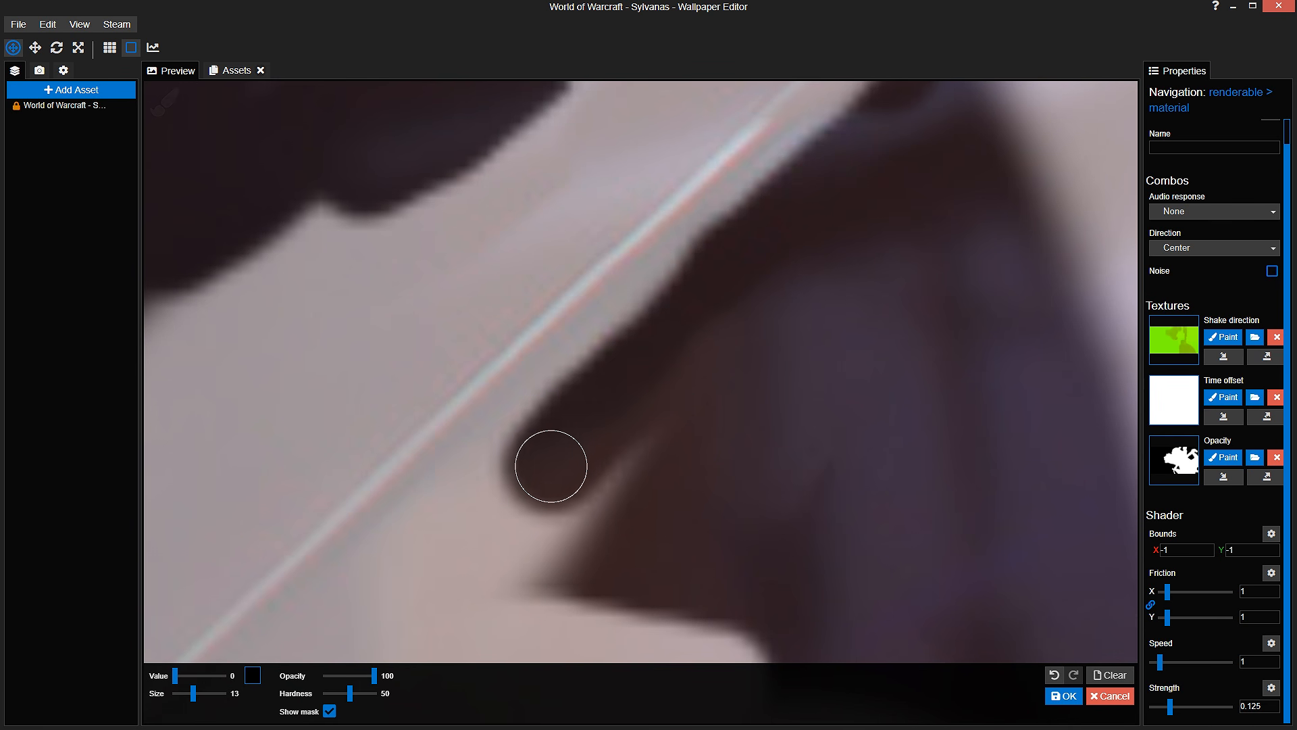
Step: Trim the opacity mask above the bone spikes on the lower bow limb and save the wallpaper
scroll(551, 466, "down", 2)
mouse_move(724, 295)
left_mouse_down()
mouse_move(652, 363)
mouse_move(680, 317)
mouse_move(601, 388)
mouse_move(693, 378)
mouse_move(869, 443)
left_mouse_up()
key("ctrl+s")
Step: Compare the bone spikes and the bowstring's lower end with the mask overlay hidden and shown
scroll(824, 368, "down", 2)
left_click_drag(816, 353, 813, 321)
scroll(775, 372, "up", 2)
left_click(332, 712)
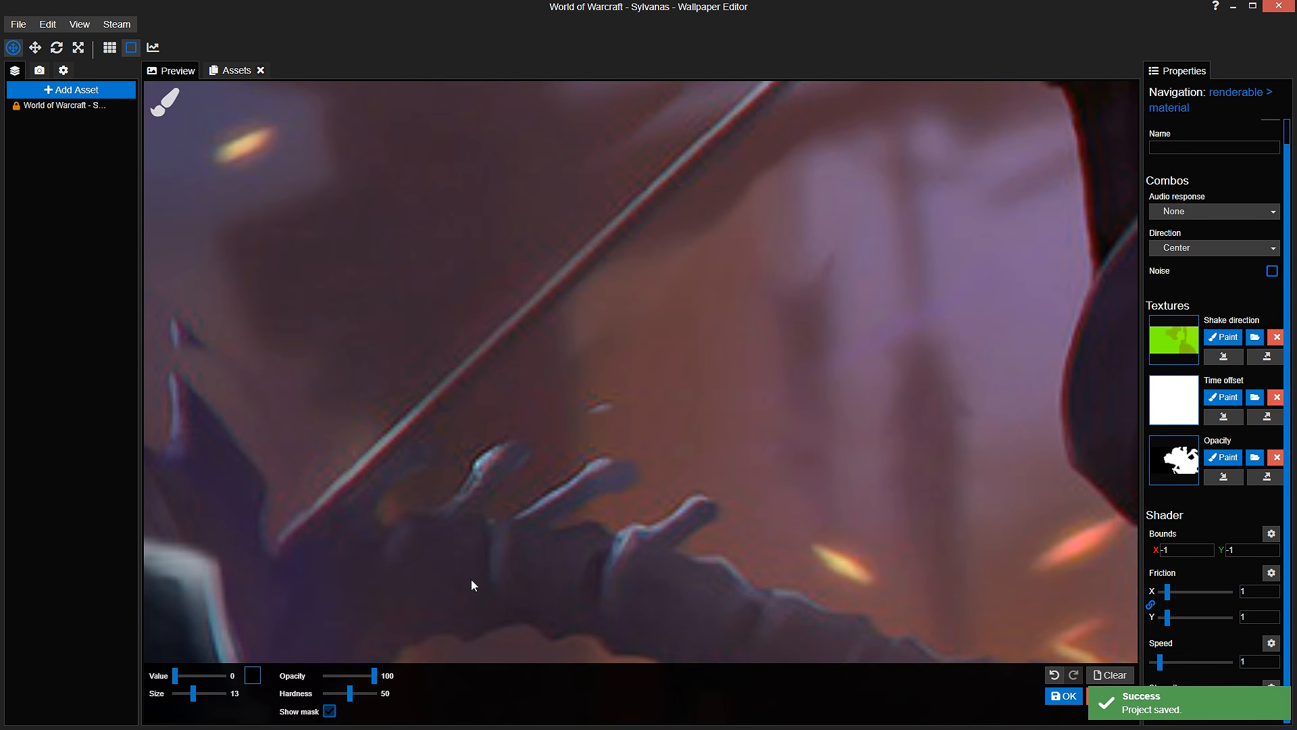
scroll(594, 406, "up", 2)
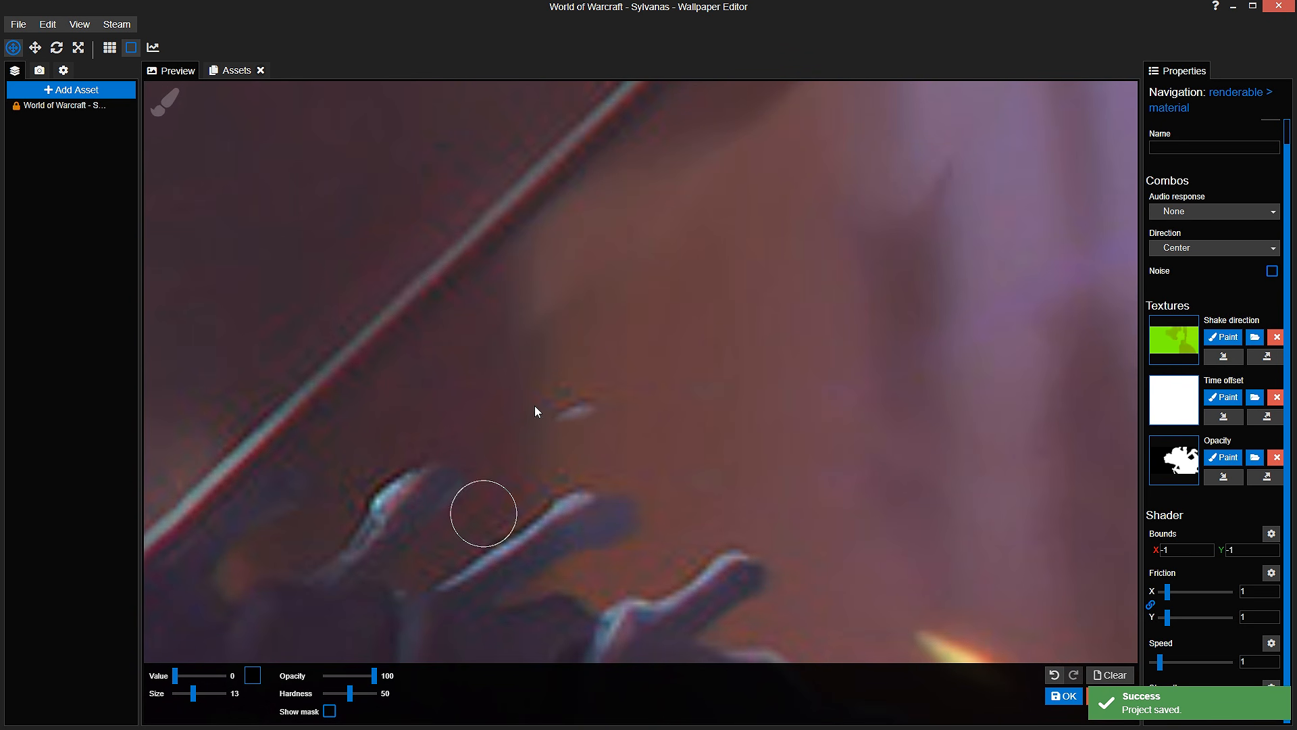
left_click(330, 710)
Step: Set the brush value to 255 and extend the opacity mask above the pointed tip beside the bowstring's lower end
left_click(221, 674)
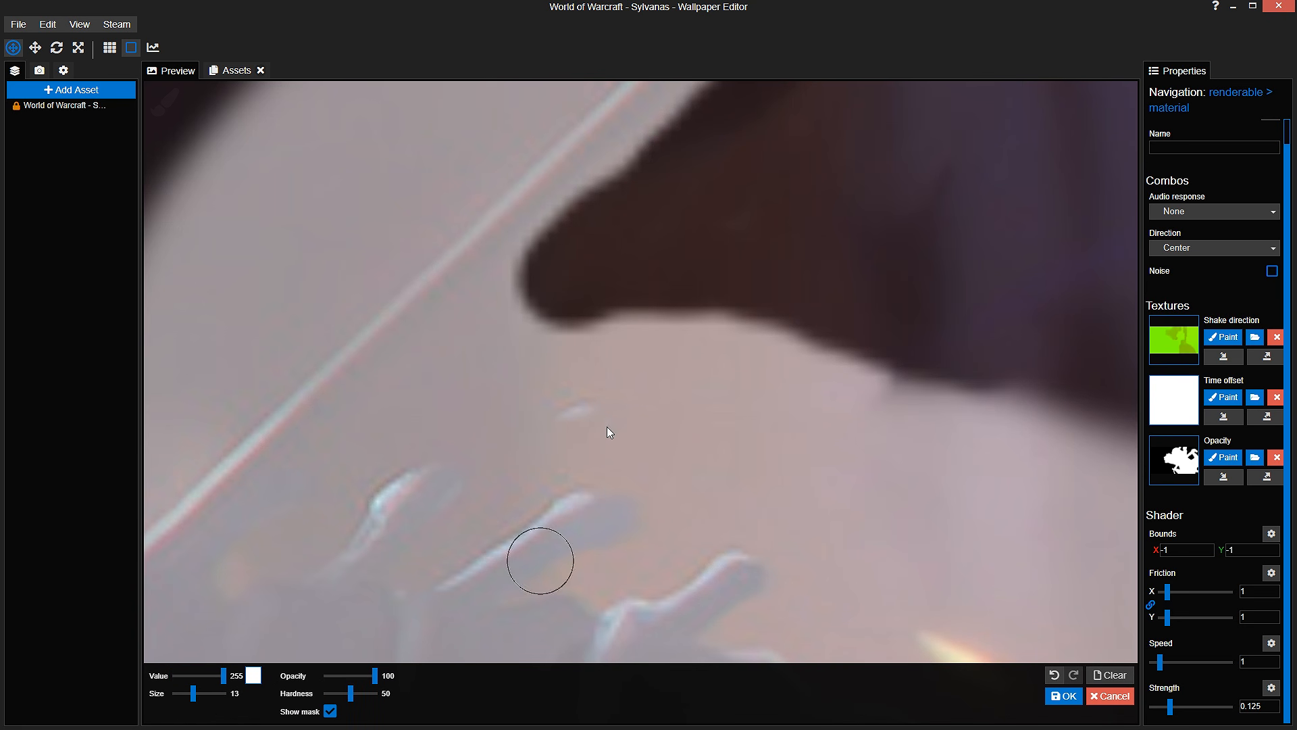
scroll(601, 458, "down", 2)
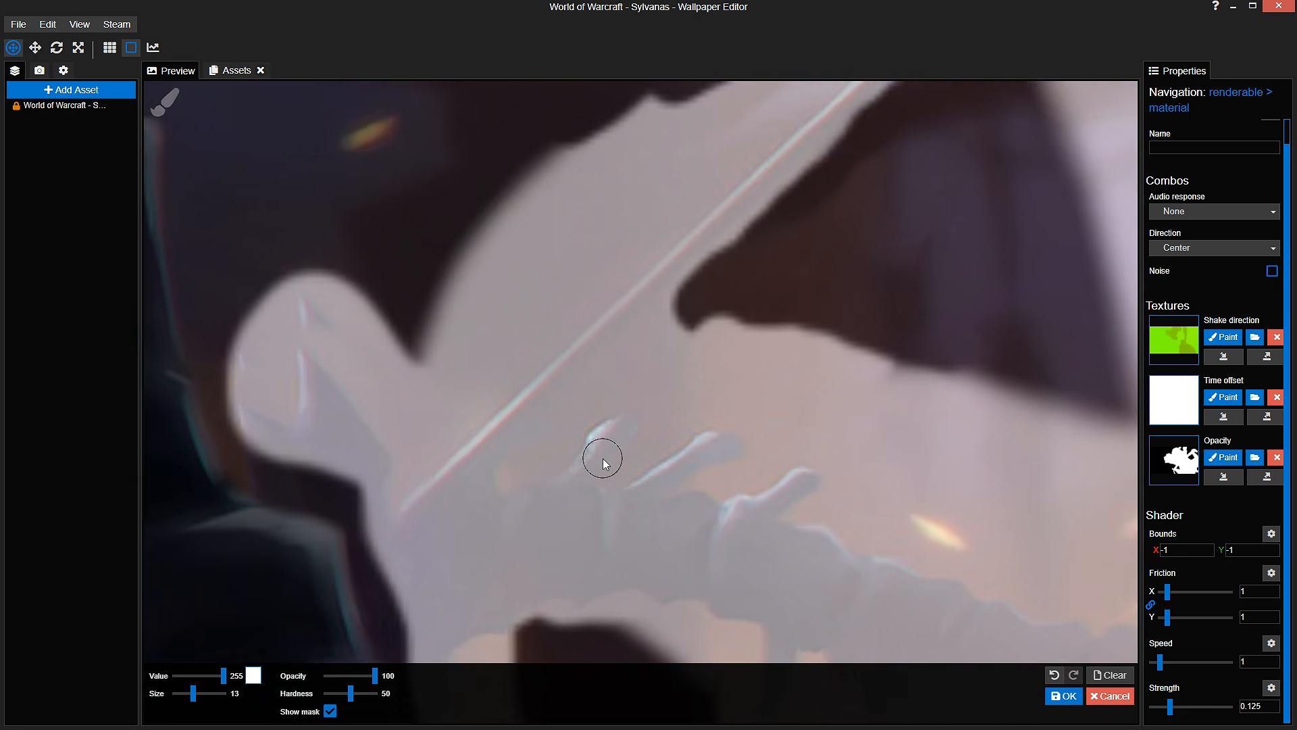
scroll(597, 444, "up", 2)
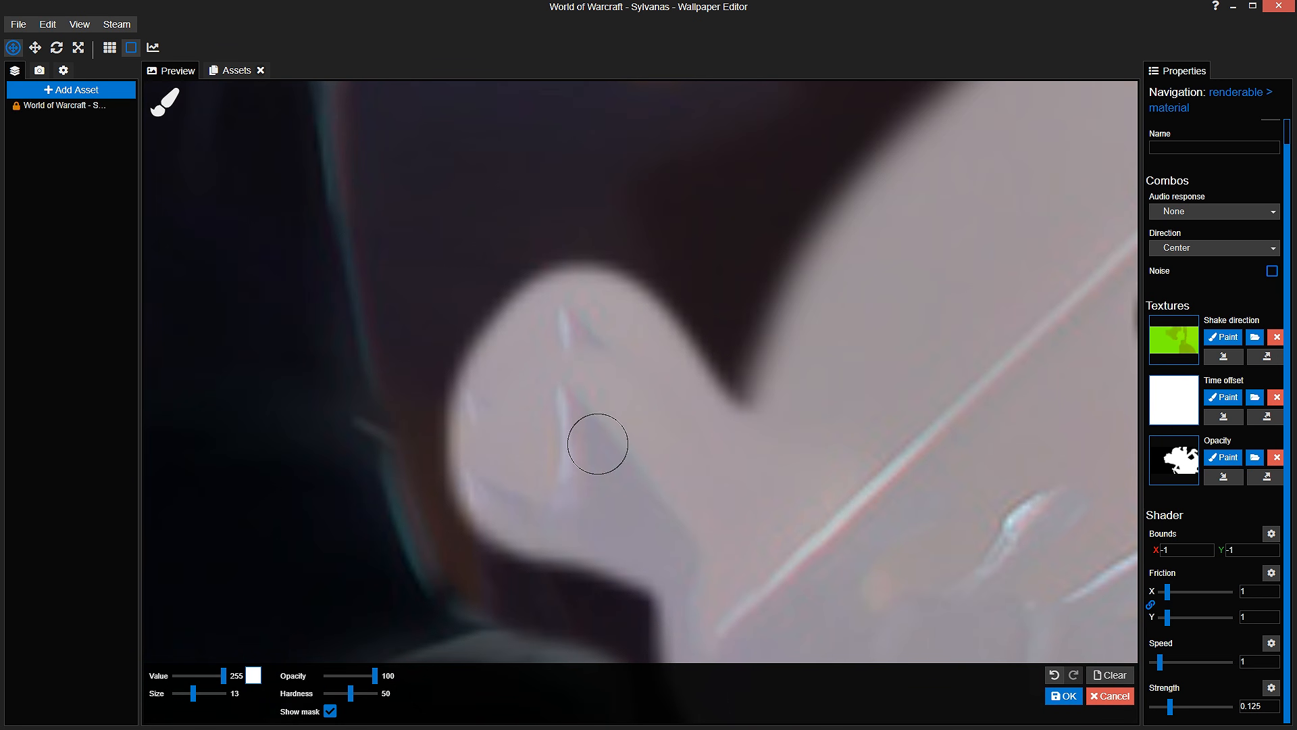
mouse_move(586, 323)
left_mouse_down()
mouse_move(565, 257)
mouse_move(600, 284)
mouse_move(516, 330)
mouse_move(501, 475)
mouse_move(510, 510)
mouse_move(551, 542)
mouse_move(588, 512)
left_mouse_up()
scroll(614, 412, "down", 4)
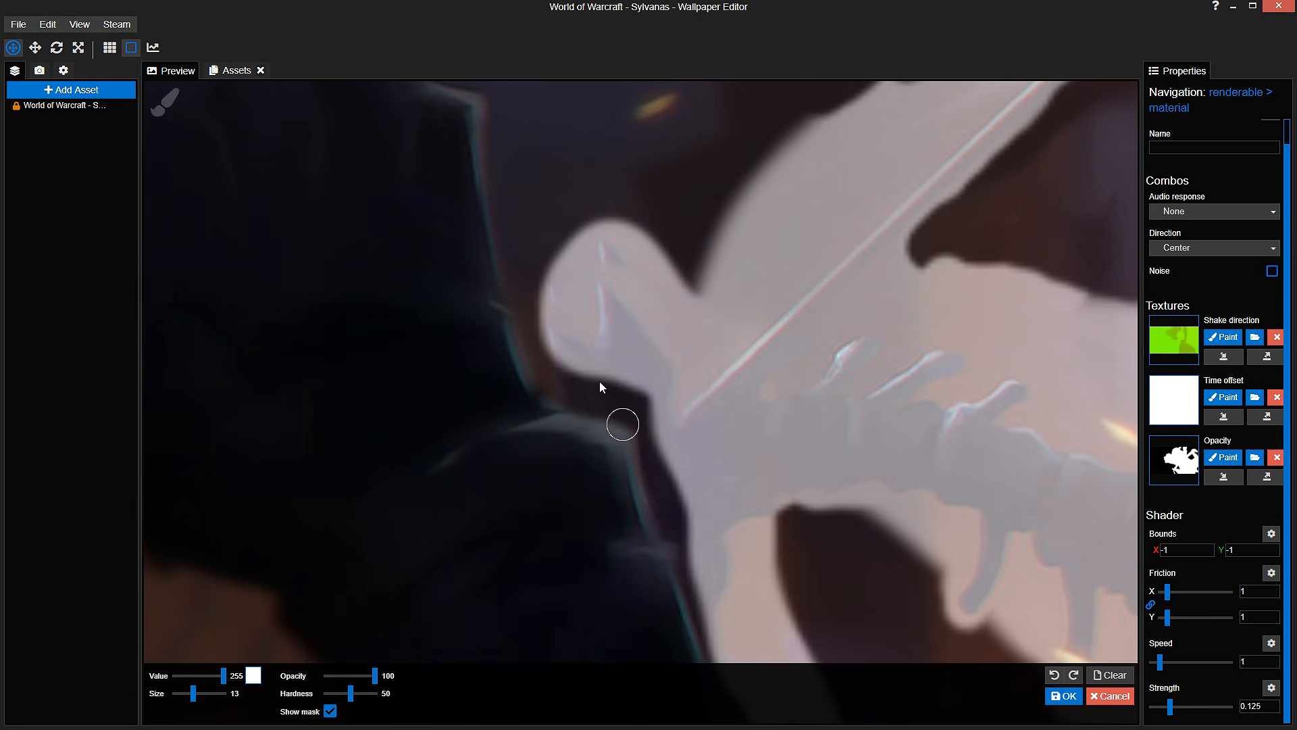
scroll(599, 375, "up", 3)
mouse_move(585, 309)
left_mouse_down()
mouse_move(567, 281)
mouse_move(715, 423)
left_mouse_up()
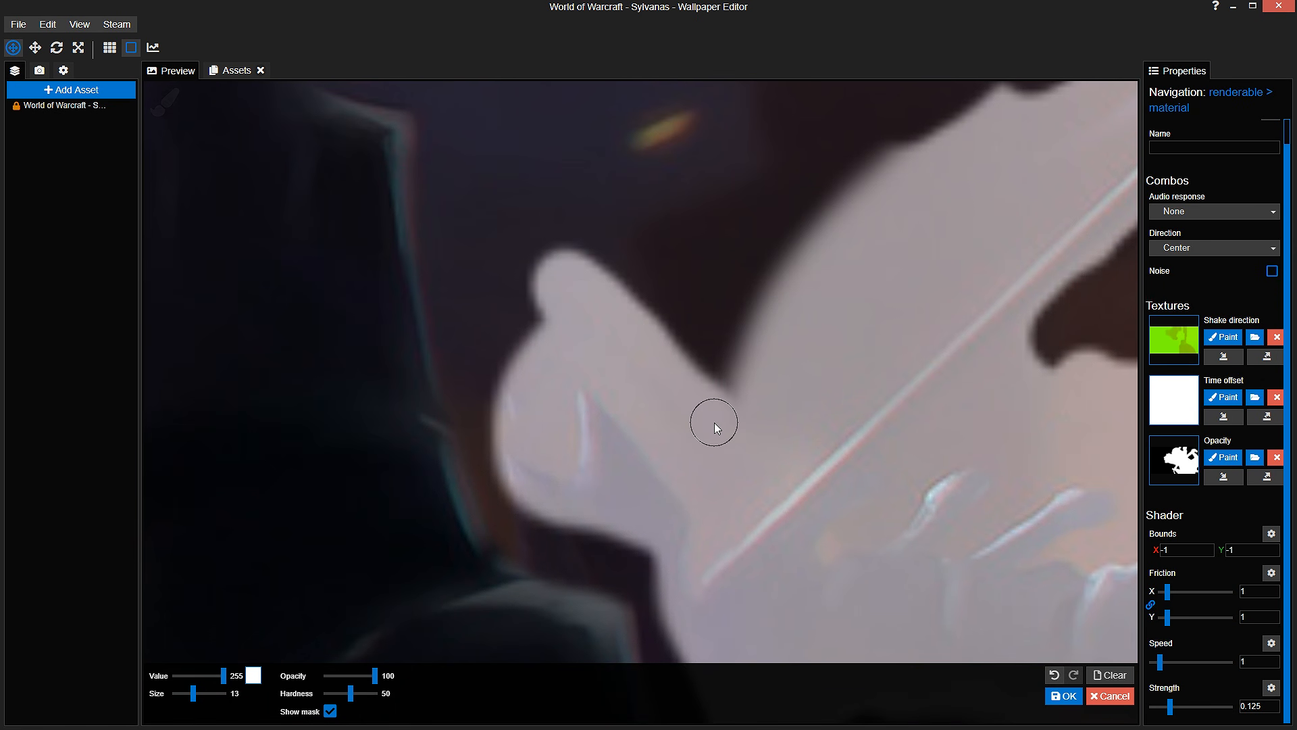
scroll(715, 423, "down", 3)
left_click_drag(623, 420, 585, 434)
scroll(585, 434, "up", 3)
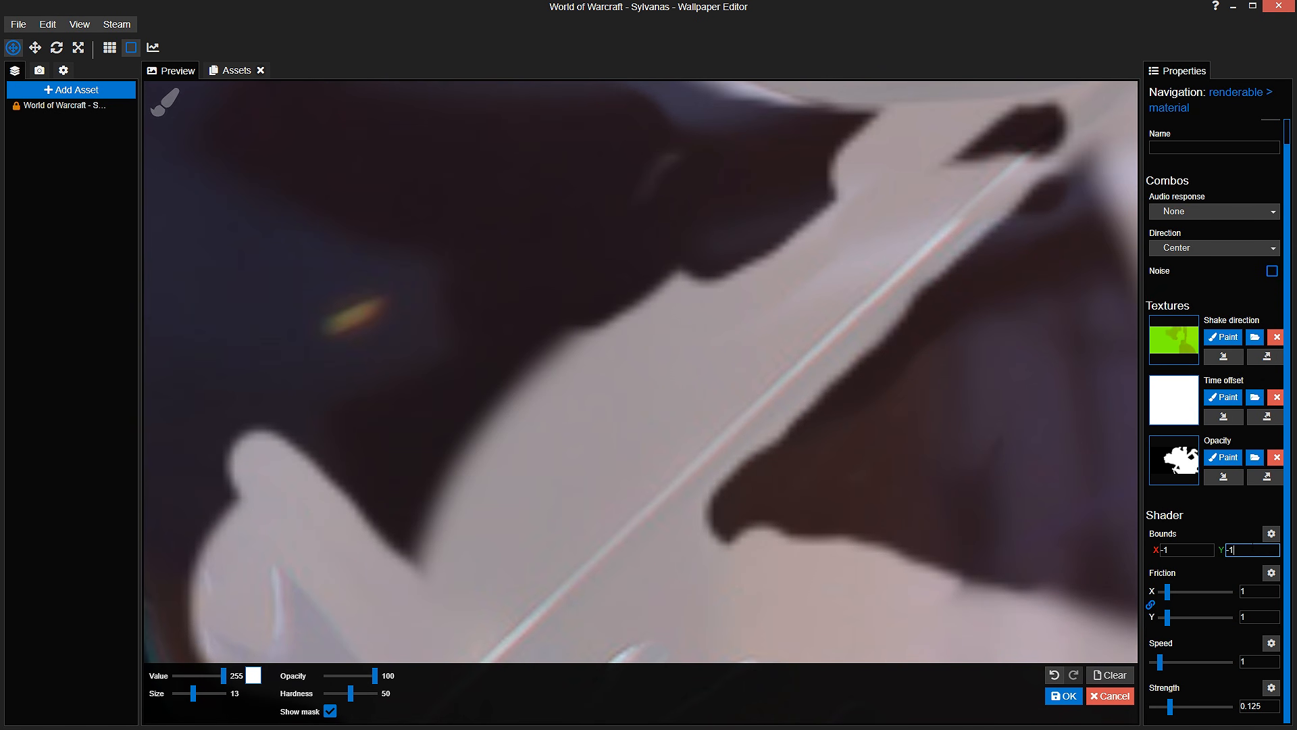
Step: Set Bounds Y to 0 and check the opacity mask's coverage along the bowstring
type("01")
left_click_drag(1256, 548, 1171, 558)
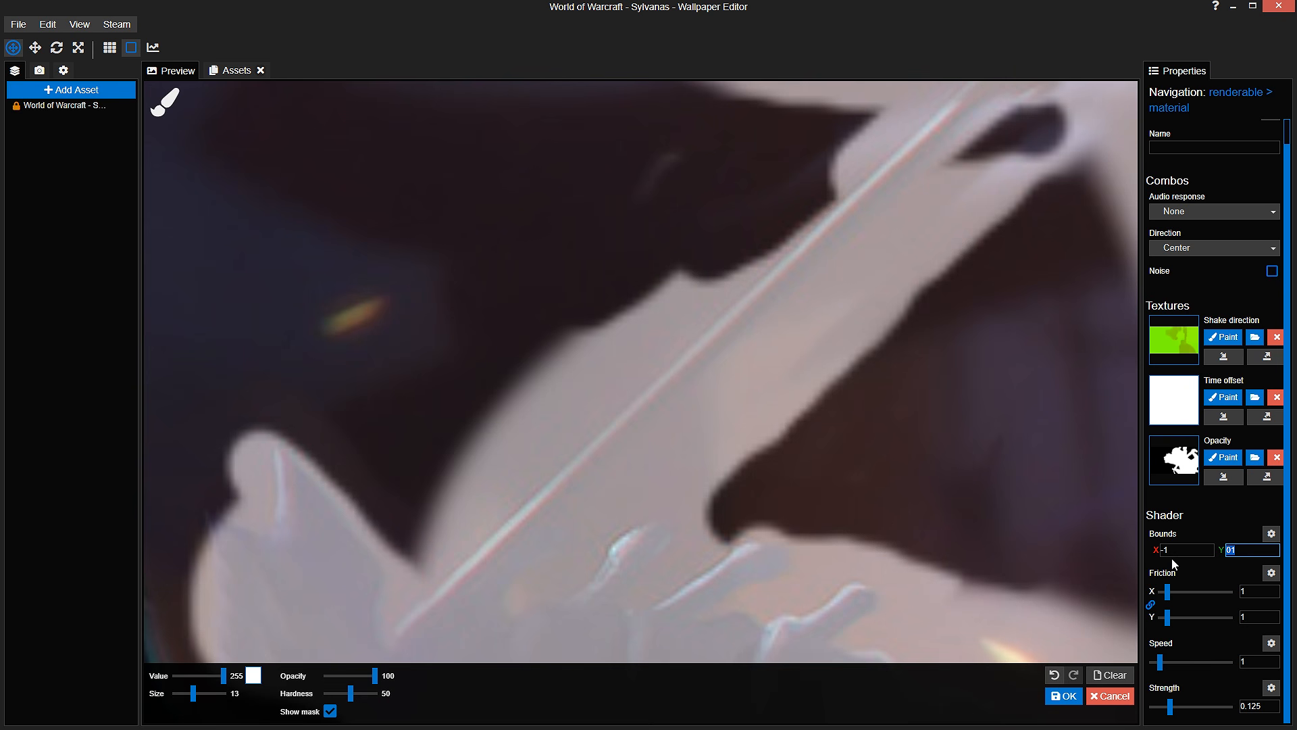
key("BackSpace")
type("0")
scroll(638, 420, "up", 3)
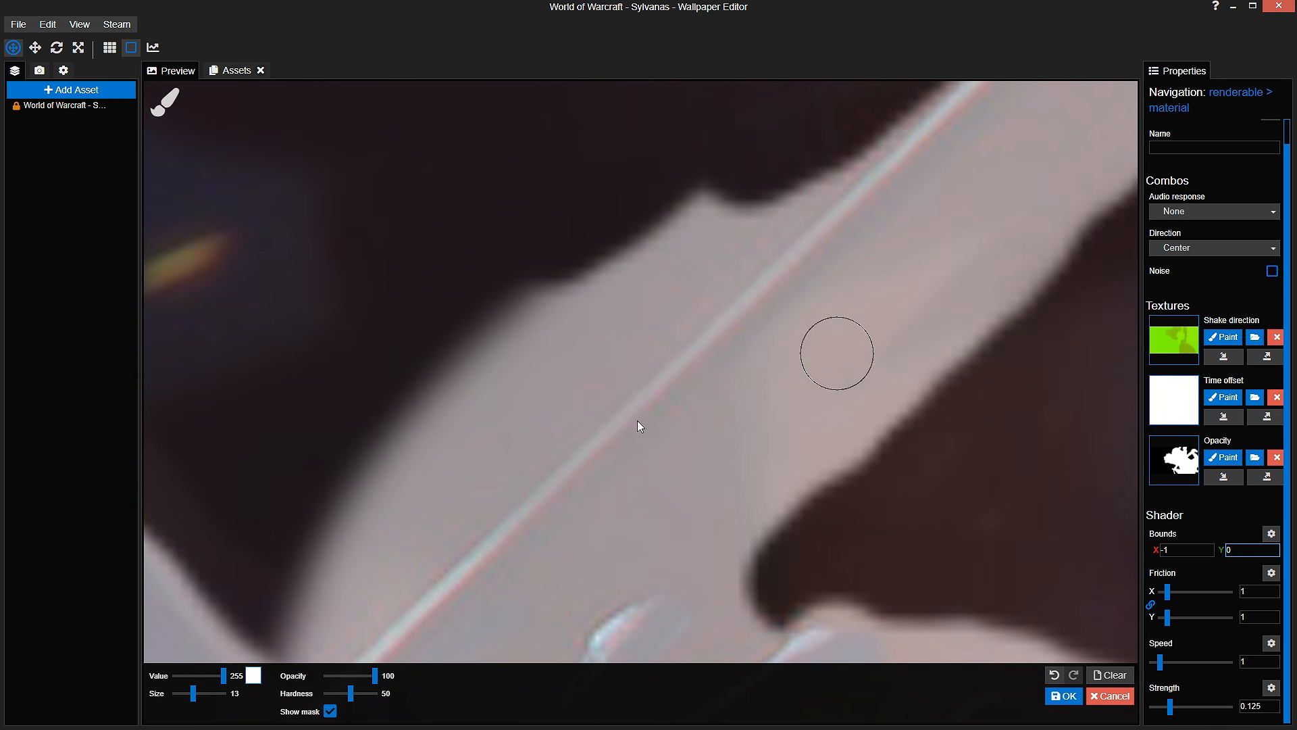
Step: Set the brush value to 0, trim the opacity mask closer to the bowstring's upper side, and save the wallpaper
left_click(204, 660)
left_click_drag(213, 675, 175, 674)
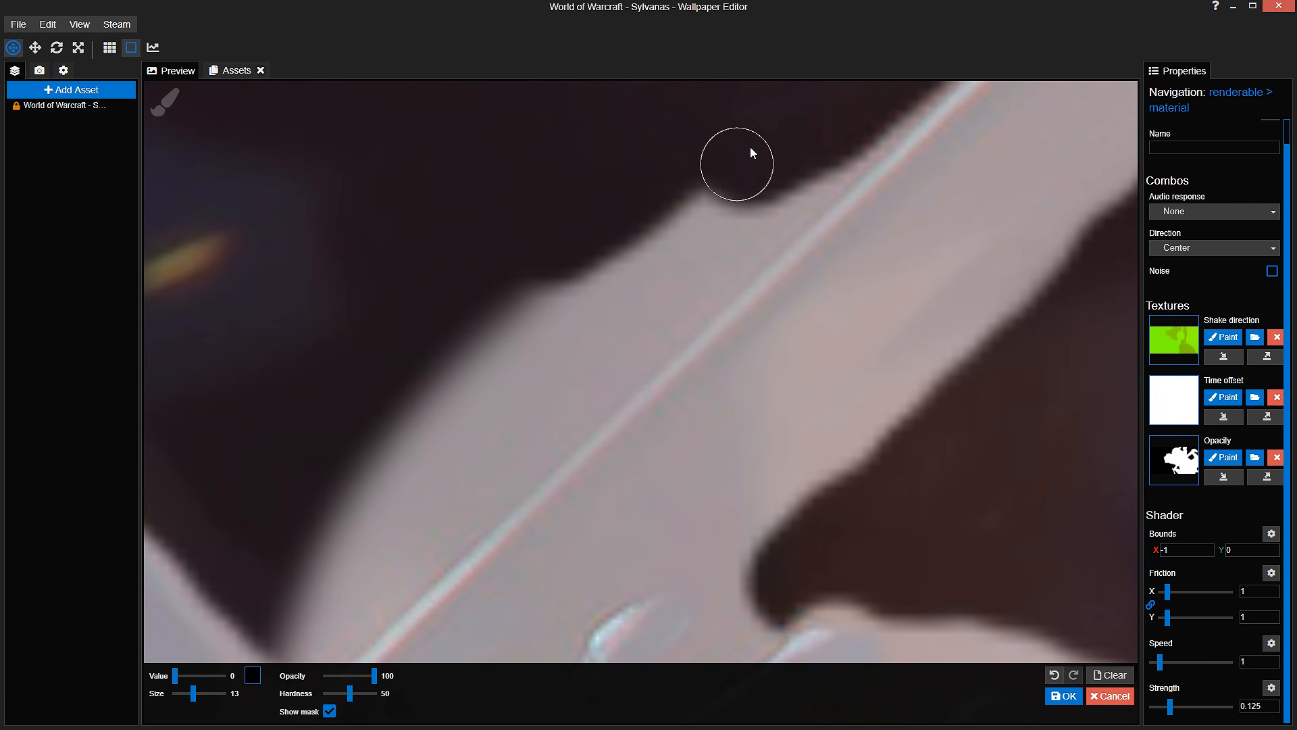
left_click_drag(738, 159, 654, 256)
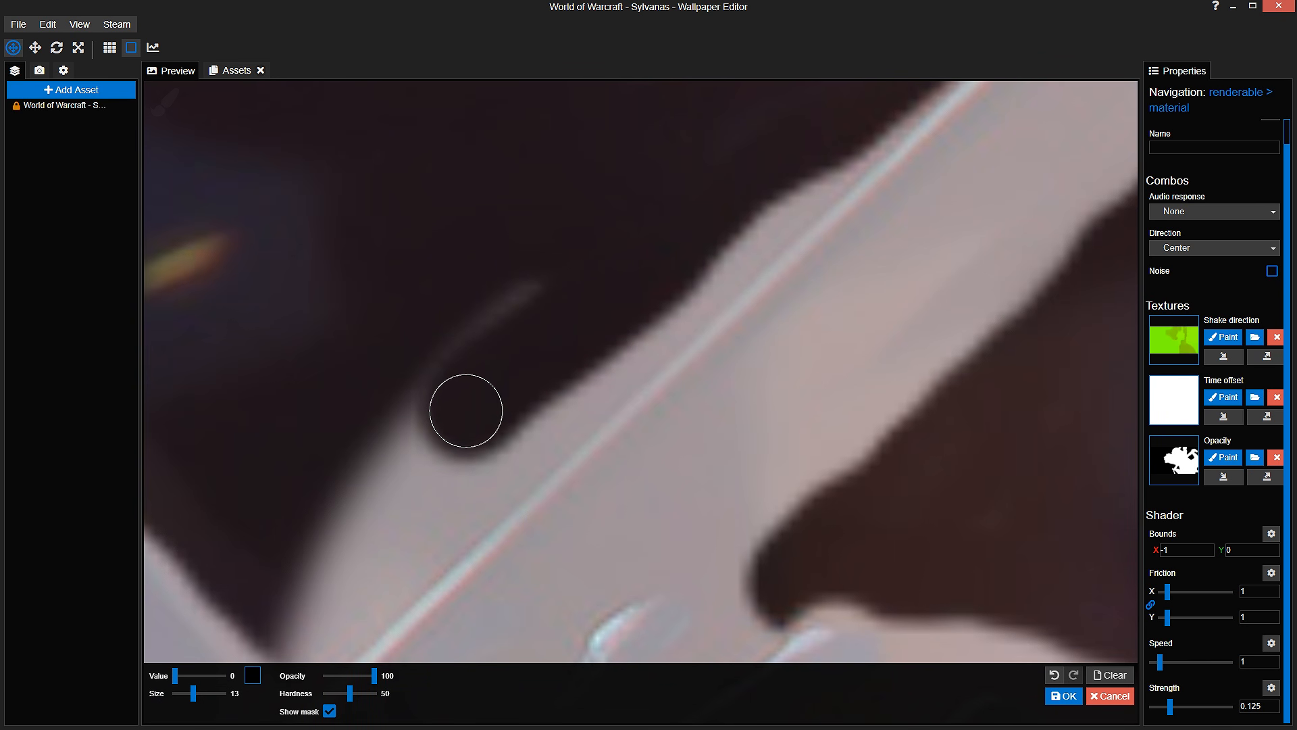
mouse_move(466, 411)
left_mouse_down()
mouse_move(535, 324)
mouse_move(693, 189)
left_mouse_up()
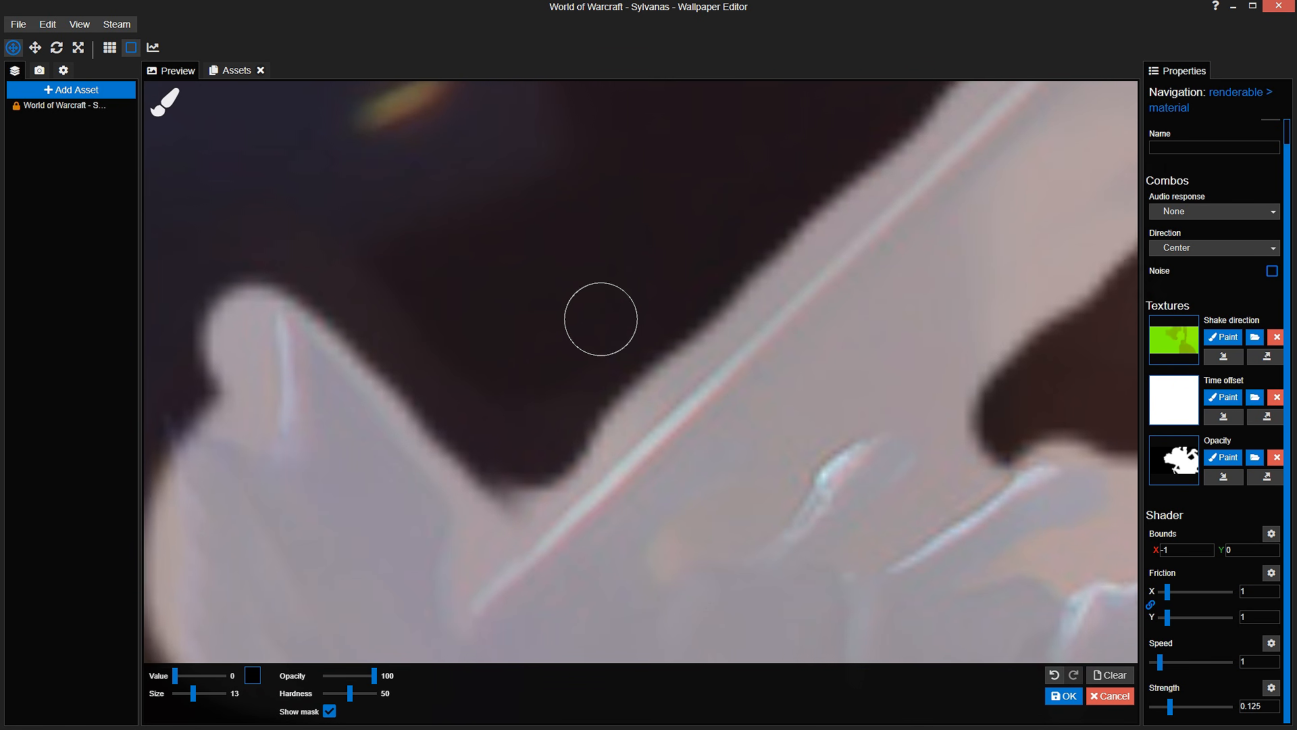
key("ctrl+s")
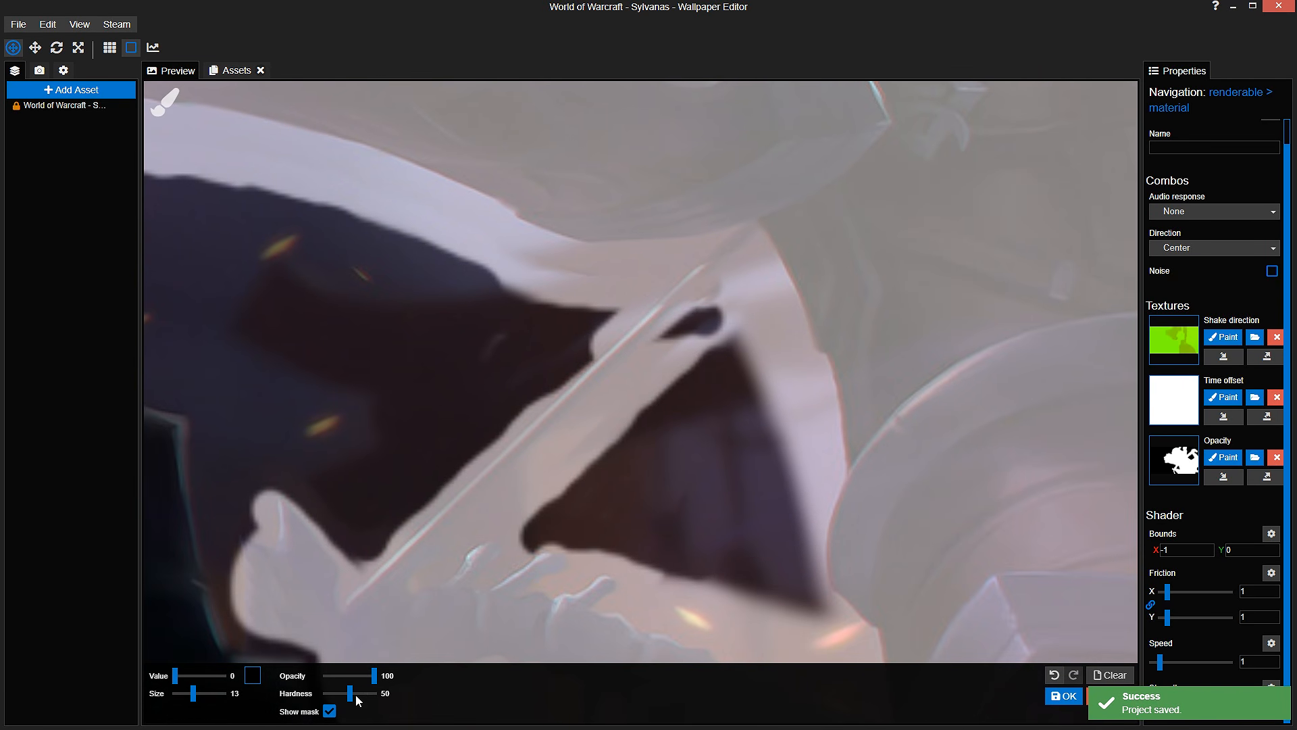
Step: Compare the bowstring's motion with the mask overlay hidden and shown
left_click(329, 710)
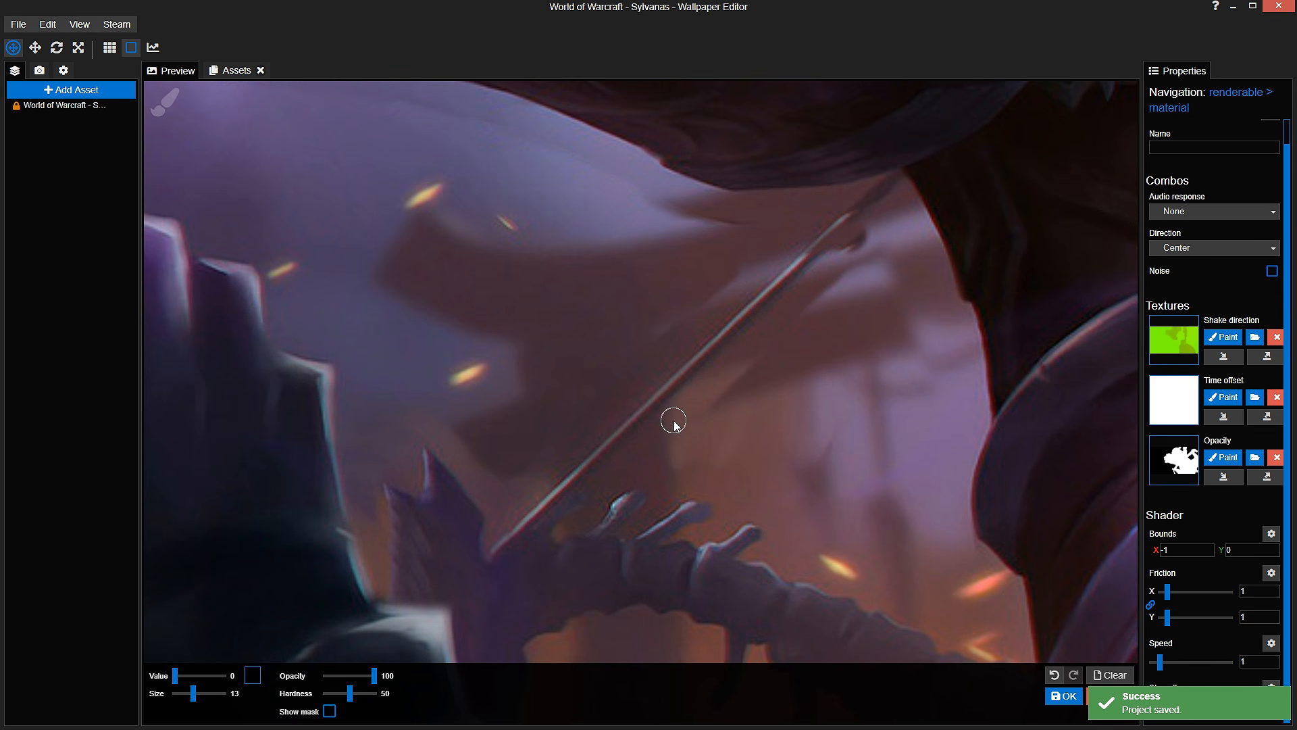
scroll(674, 421, "up", 3)
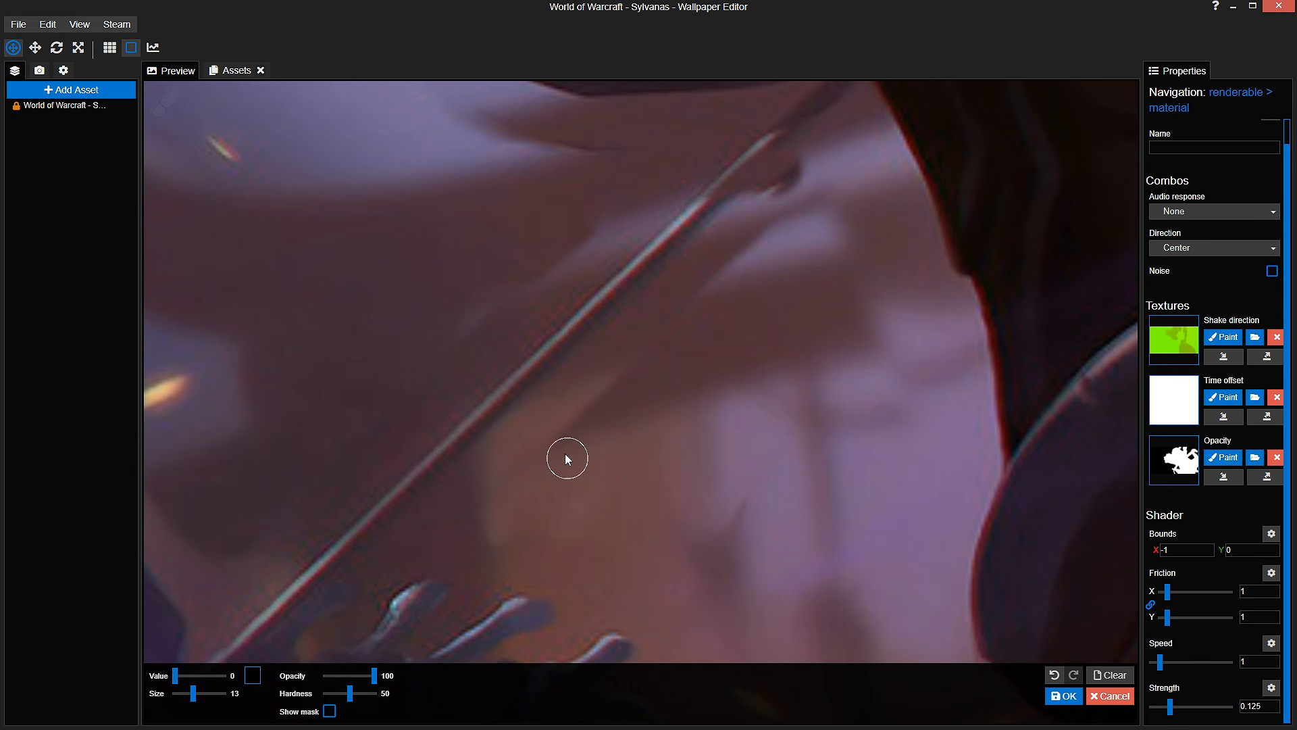
left_click(329, 711)
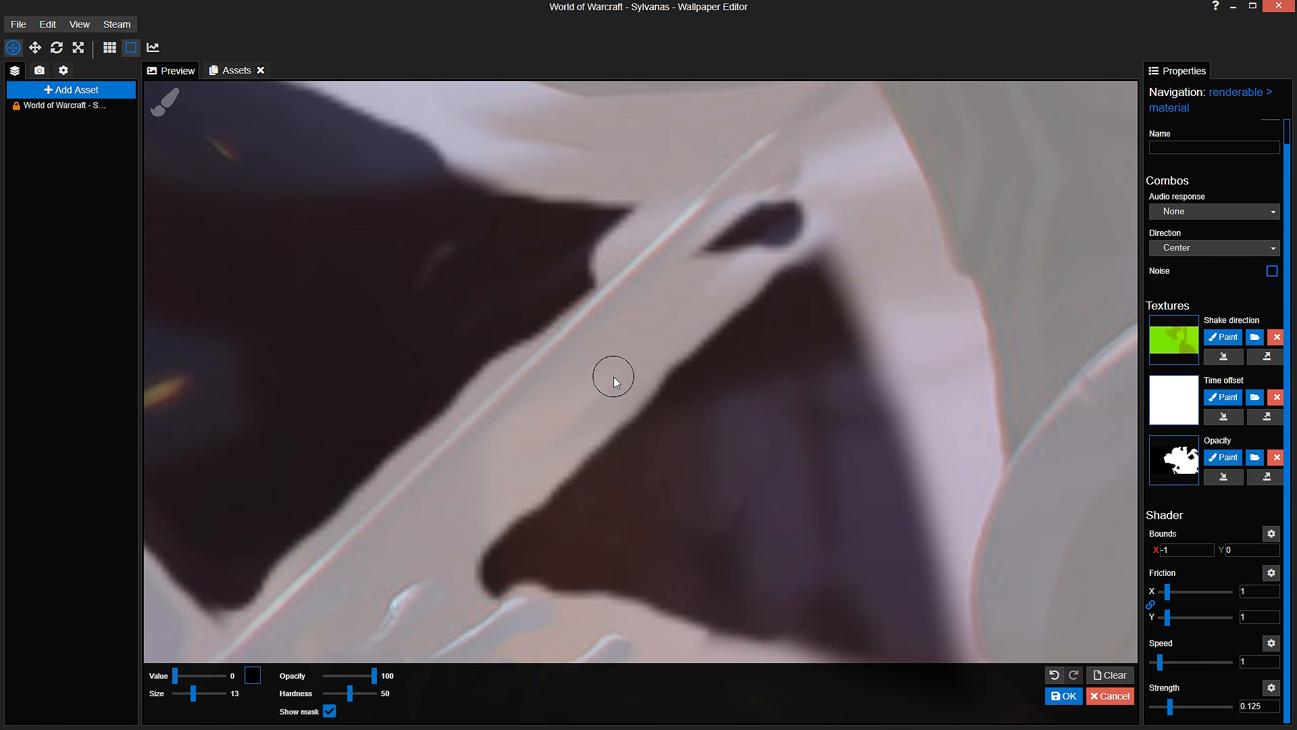
scroll(615, 382, "up", 2)
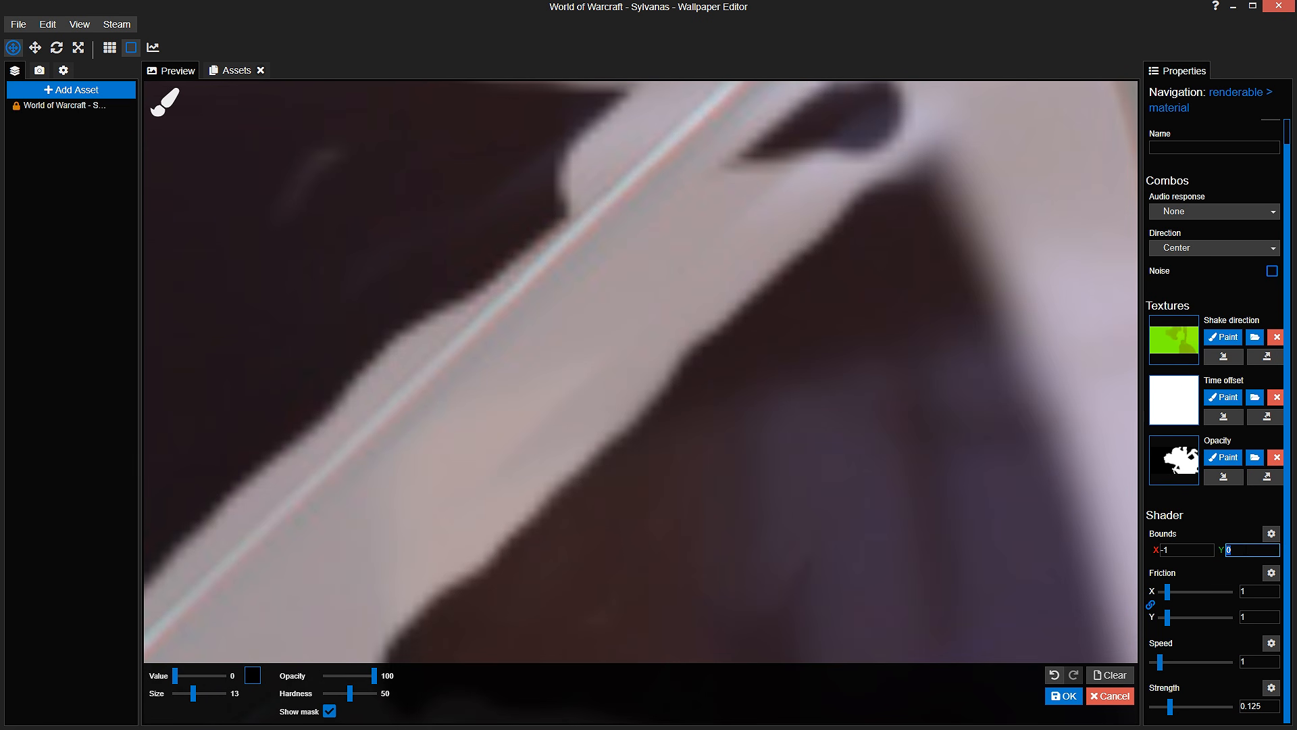
Step: Set Bounds Y to -1, trim the opacity mask along the bowstring's lower side, and save the wallpaper
type("-1")
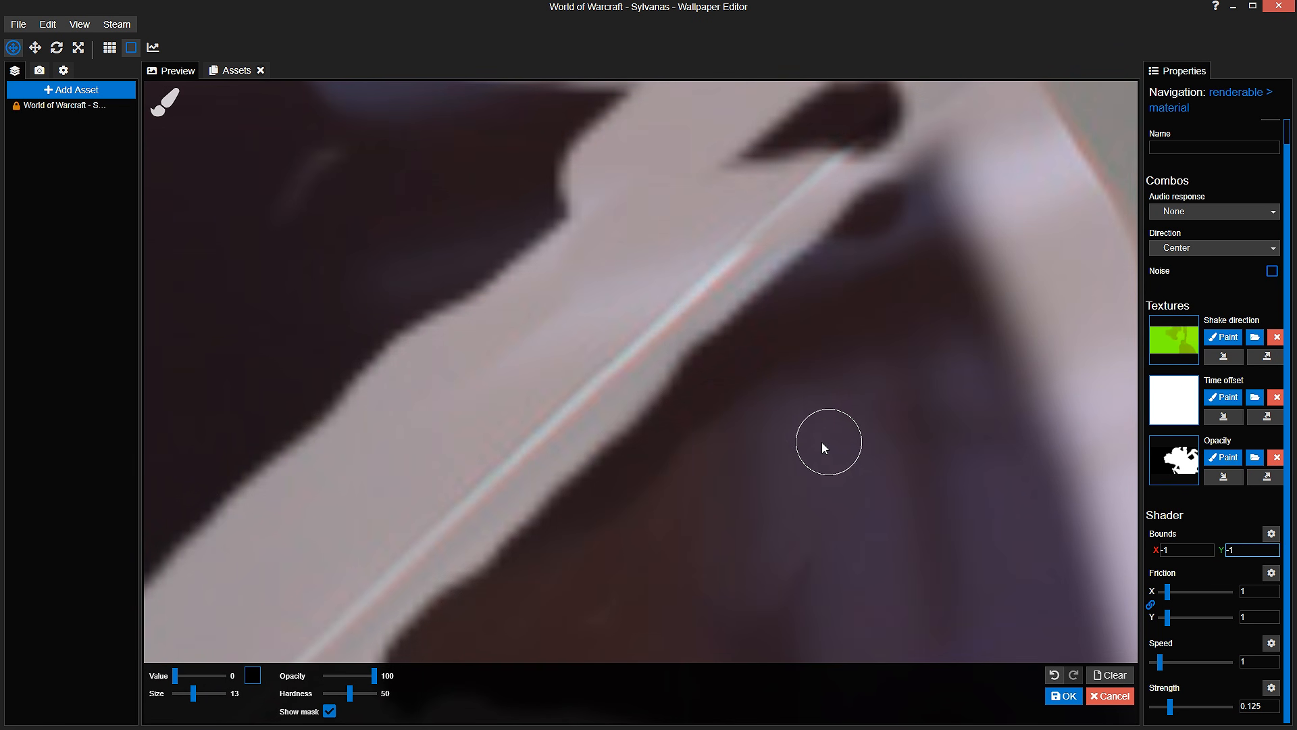
key("Return")
left_click(329, 713)
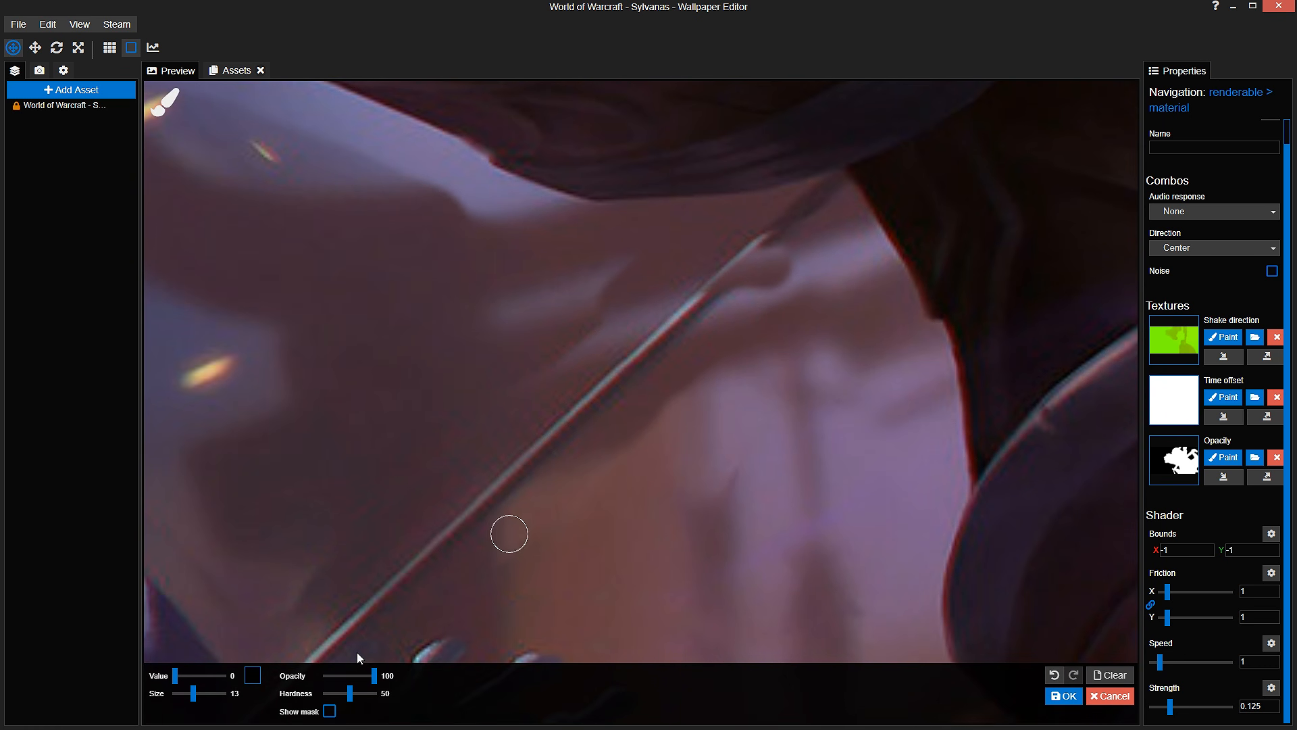
left_click(329, 711)
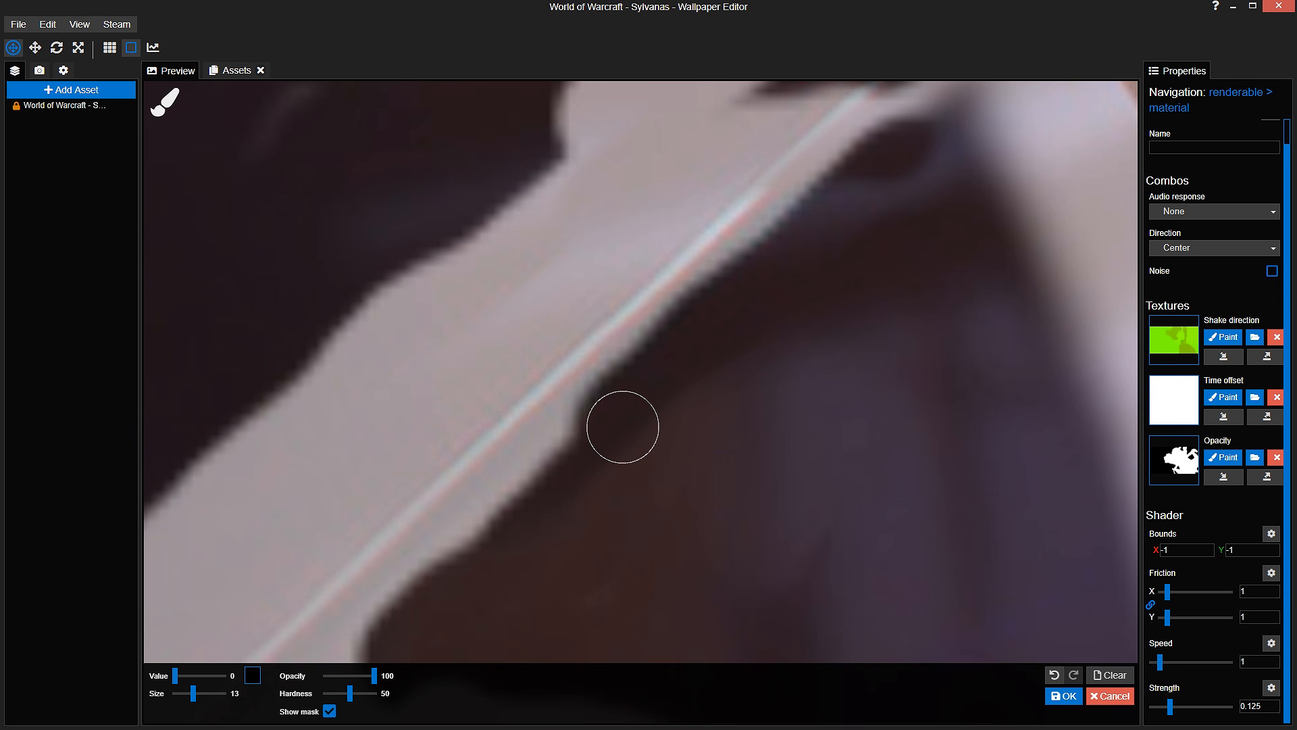
key("ctrl+s")
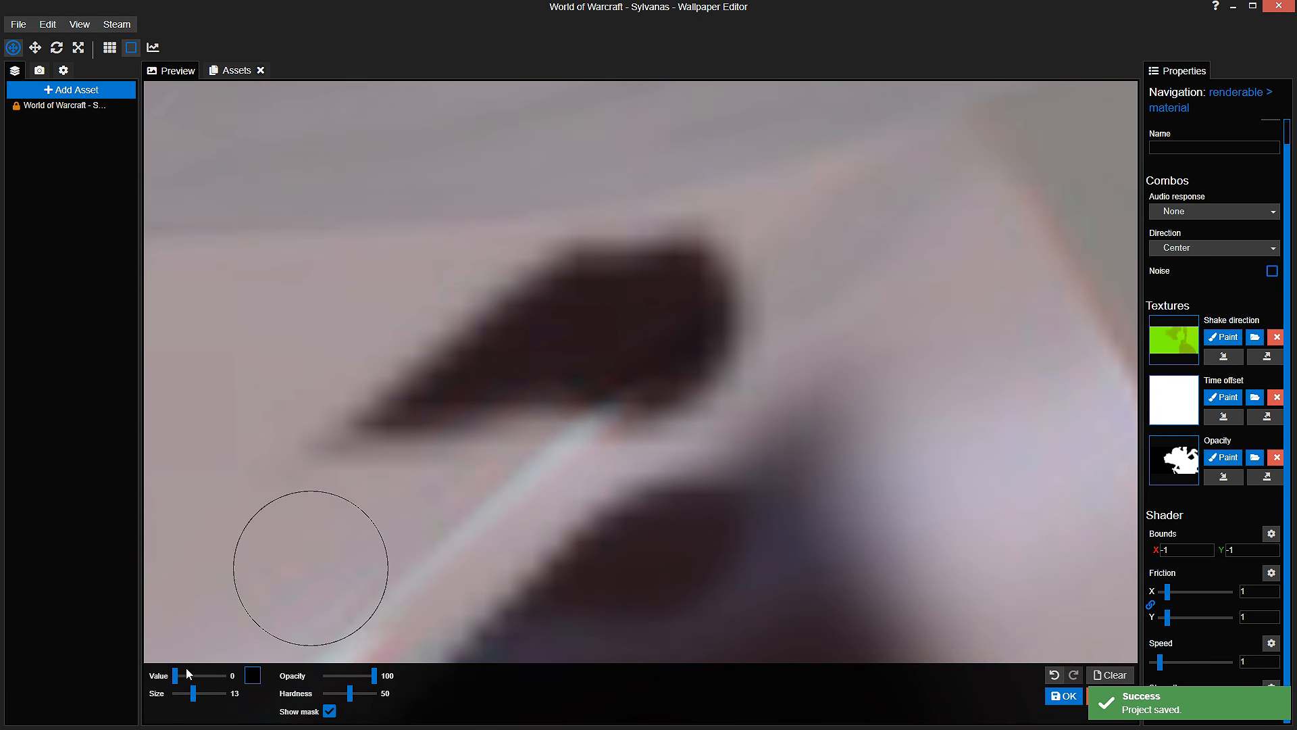
Step: Extend the opacity mask over the bowstring's upper tip with brush value 255 and size 7
left_click(329, 712)
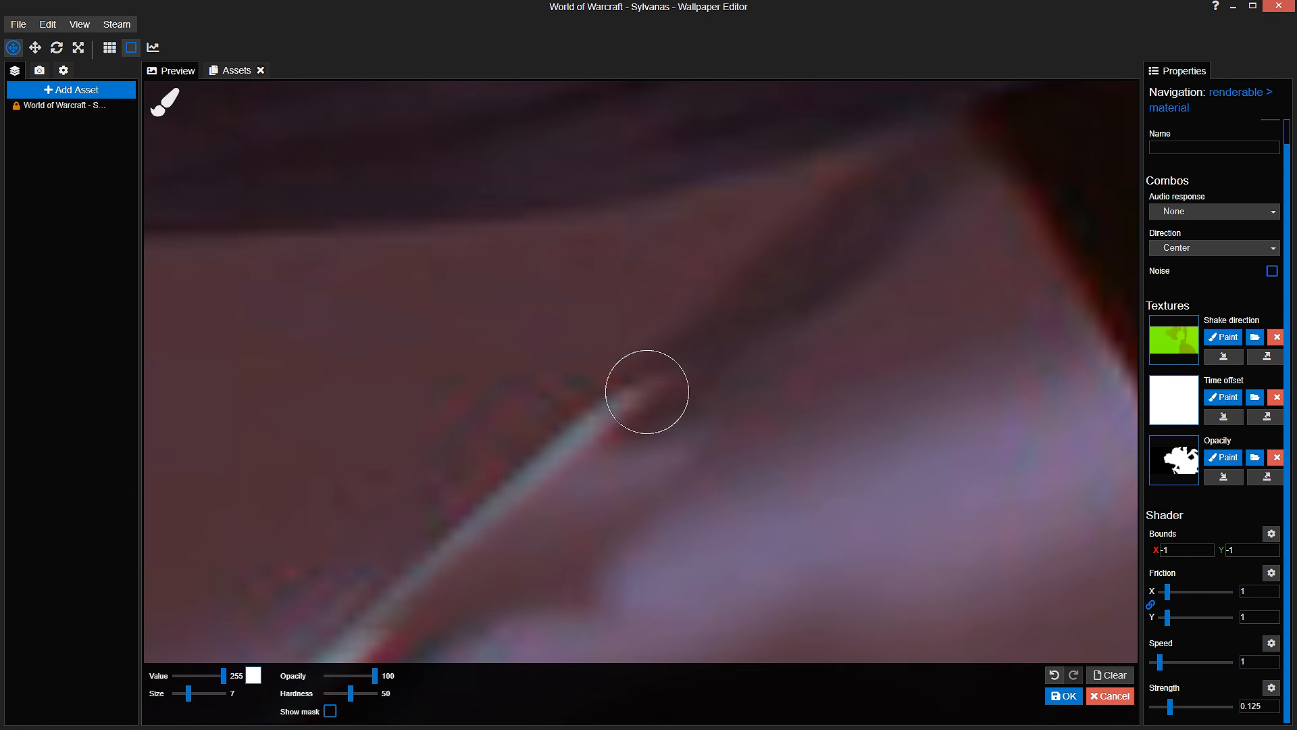
left_click(329, 713)
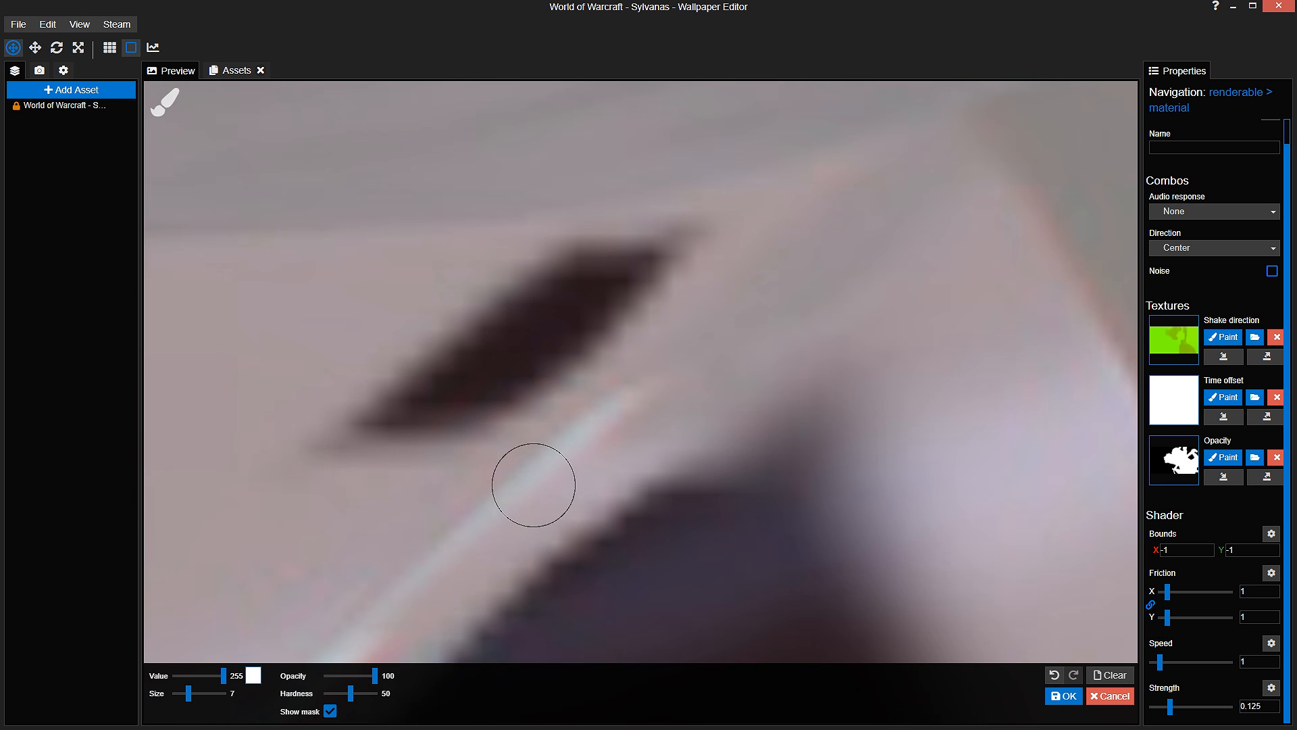
scroll(534, 484, "down", 2)
scroll(545, 469, "down", 2)
left_click_drag(573, 424, 815, 126)
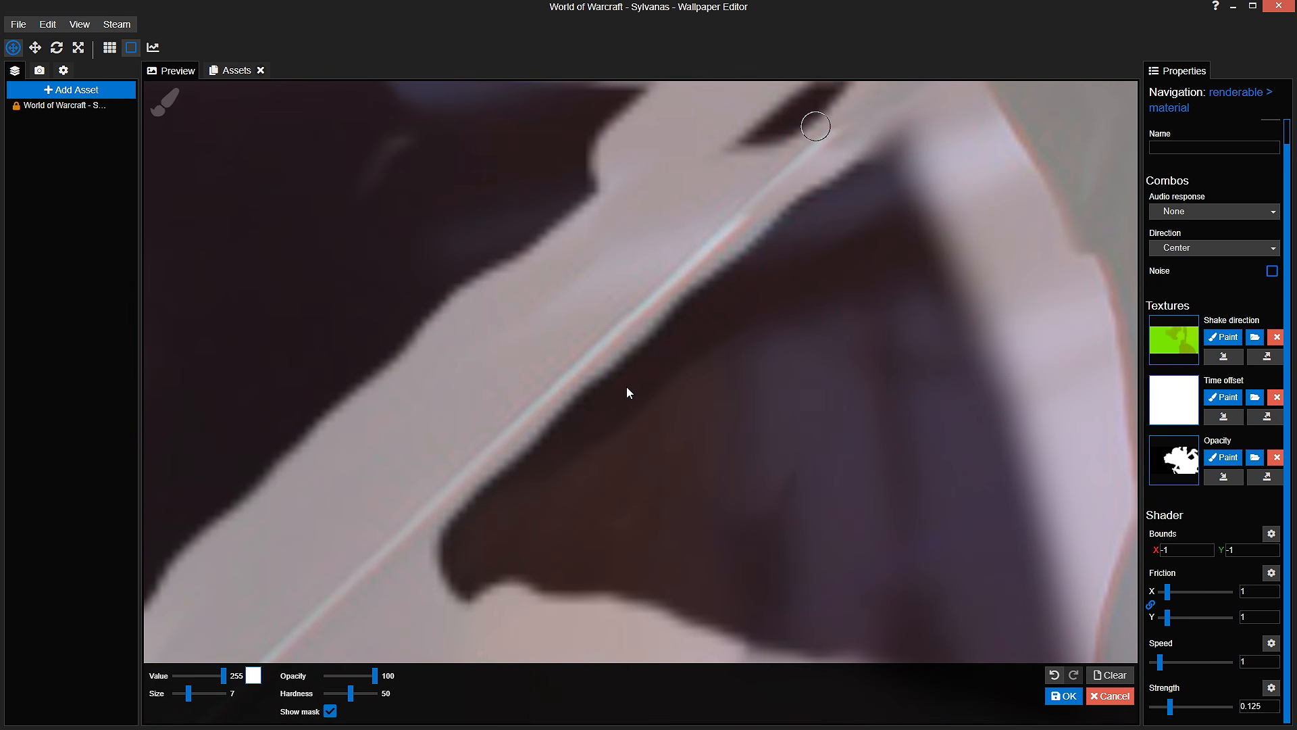
Step: Hide the mask overlay and set Bounds X to 0 and Bounds Y to 1
left_click(330, 713)
scroll(546, 537, "down", 2)
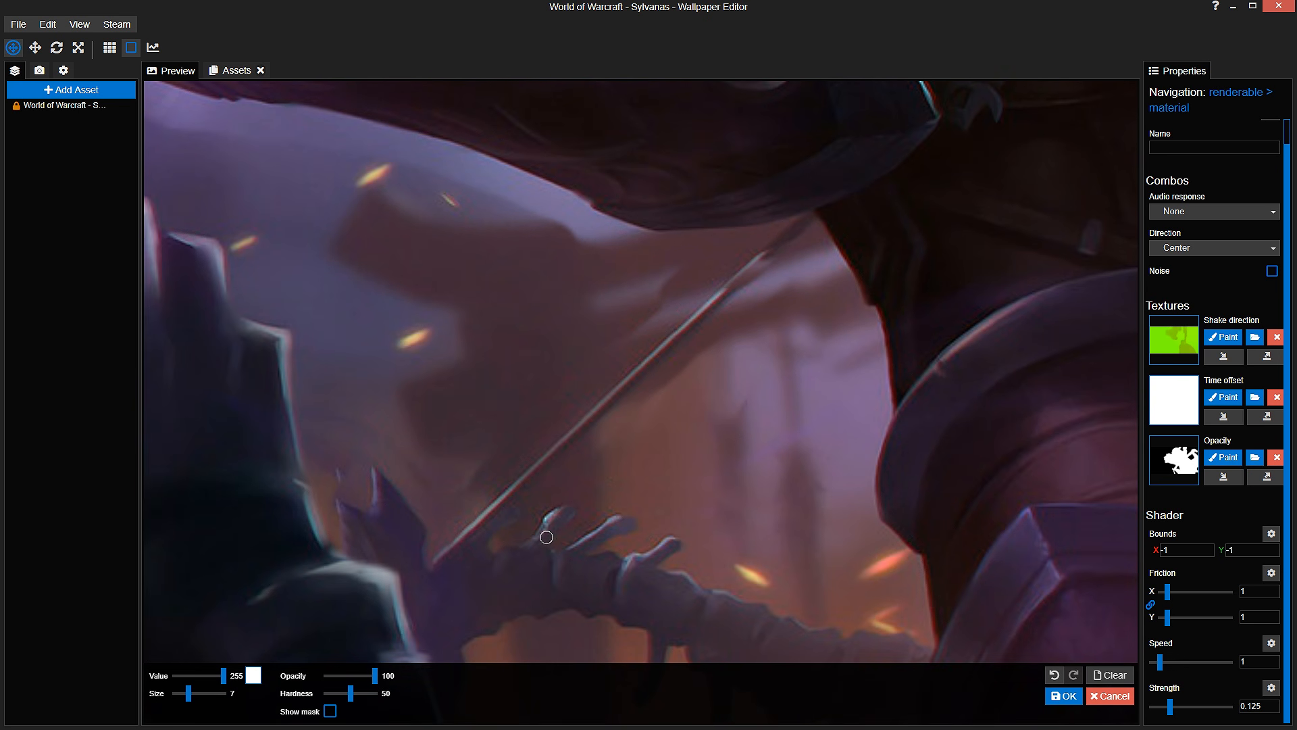
scroll(684, 349, "down", 2)
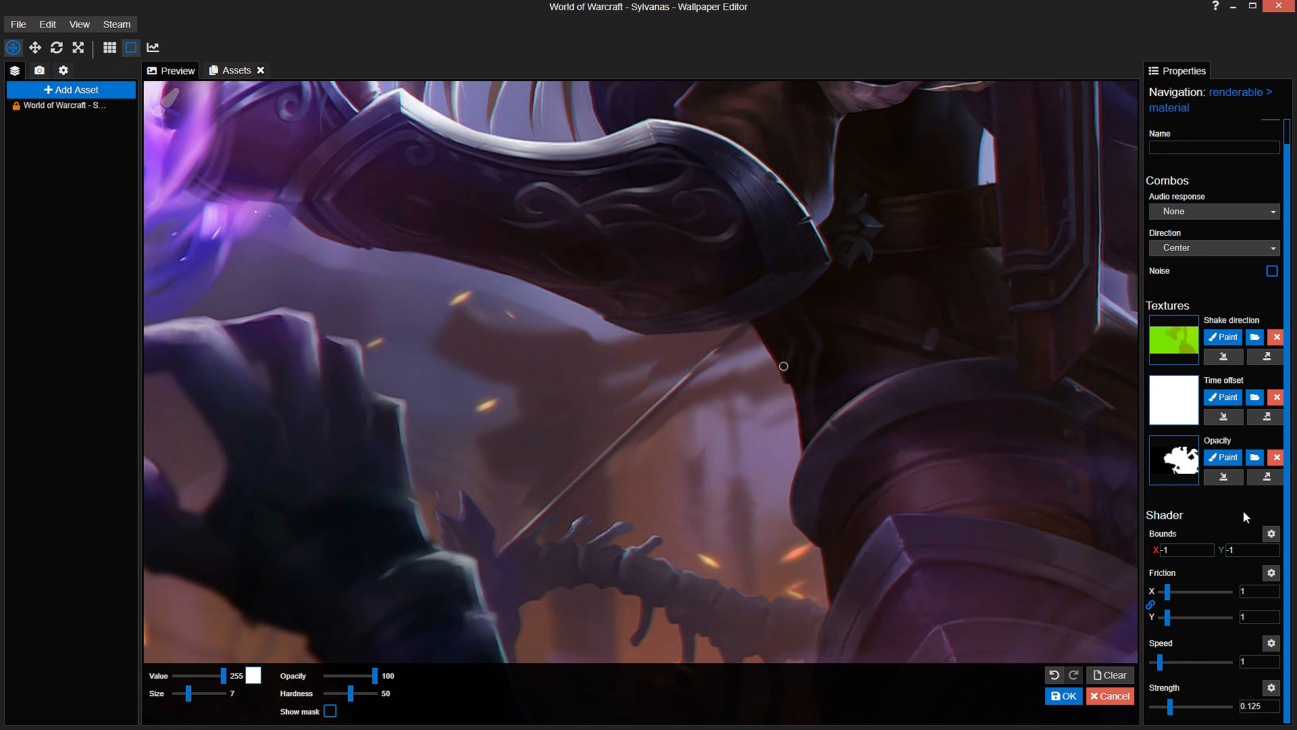
type("0")
key("Tab")
type("1")
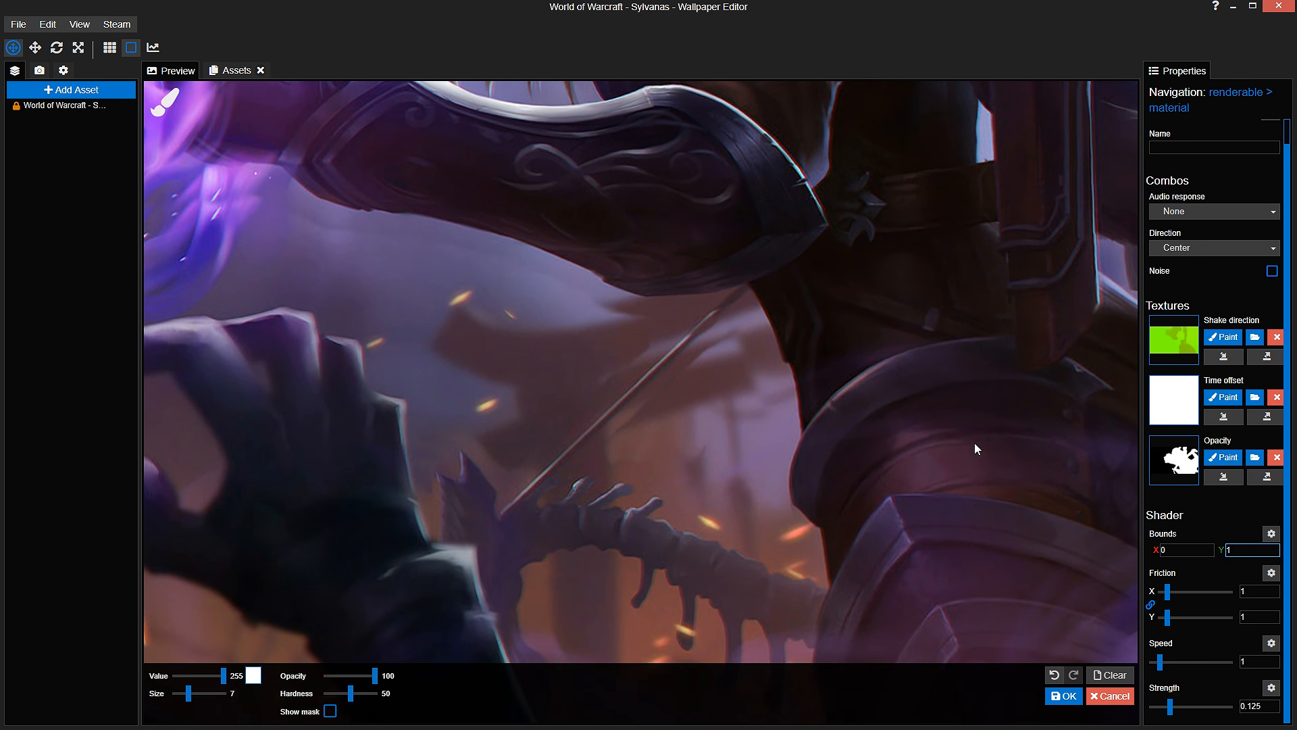
scroll(885, 426, "down", 2)
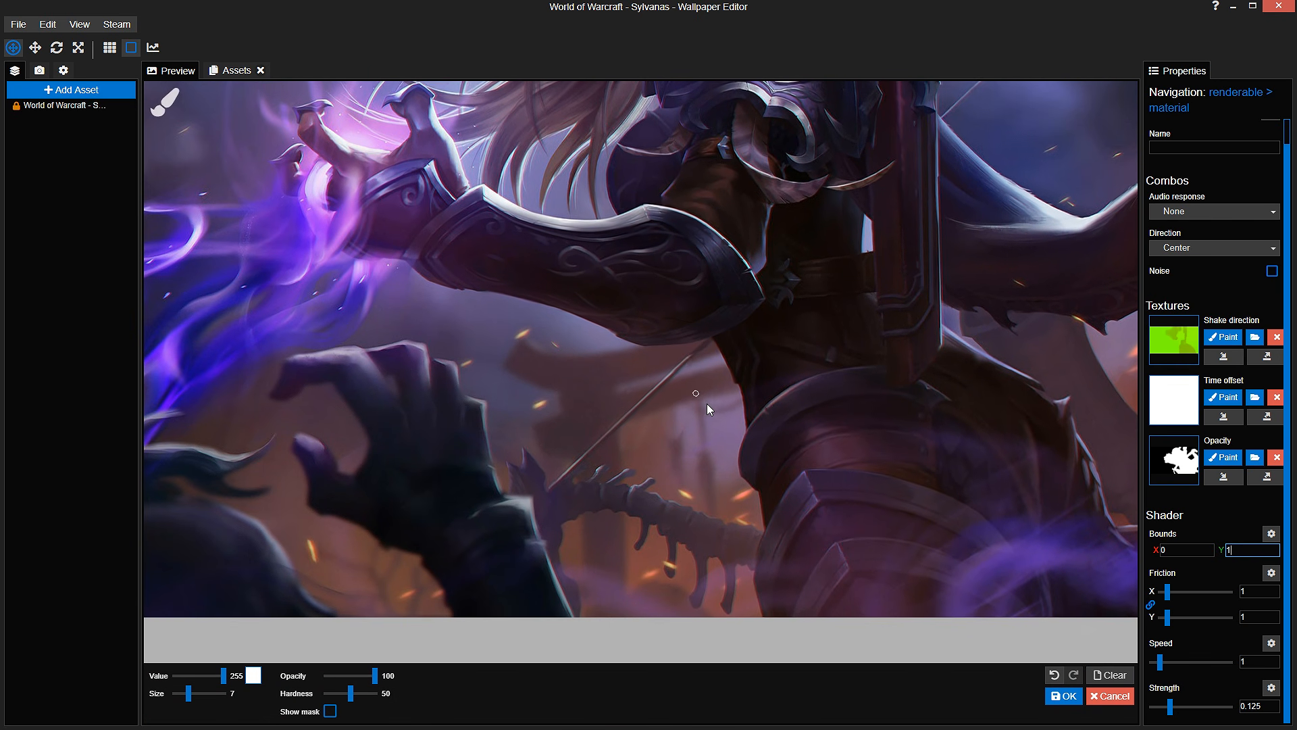
Step: Fill the remaining gap in the opacity mask above the bowstring's upper end and save the wallpaper with the overlay hidden
scroll(707, 403, "up", 5)
left_click_drag(560, 560, 626, 446)
scroll(627, 445, "up", 2)
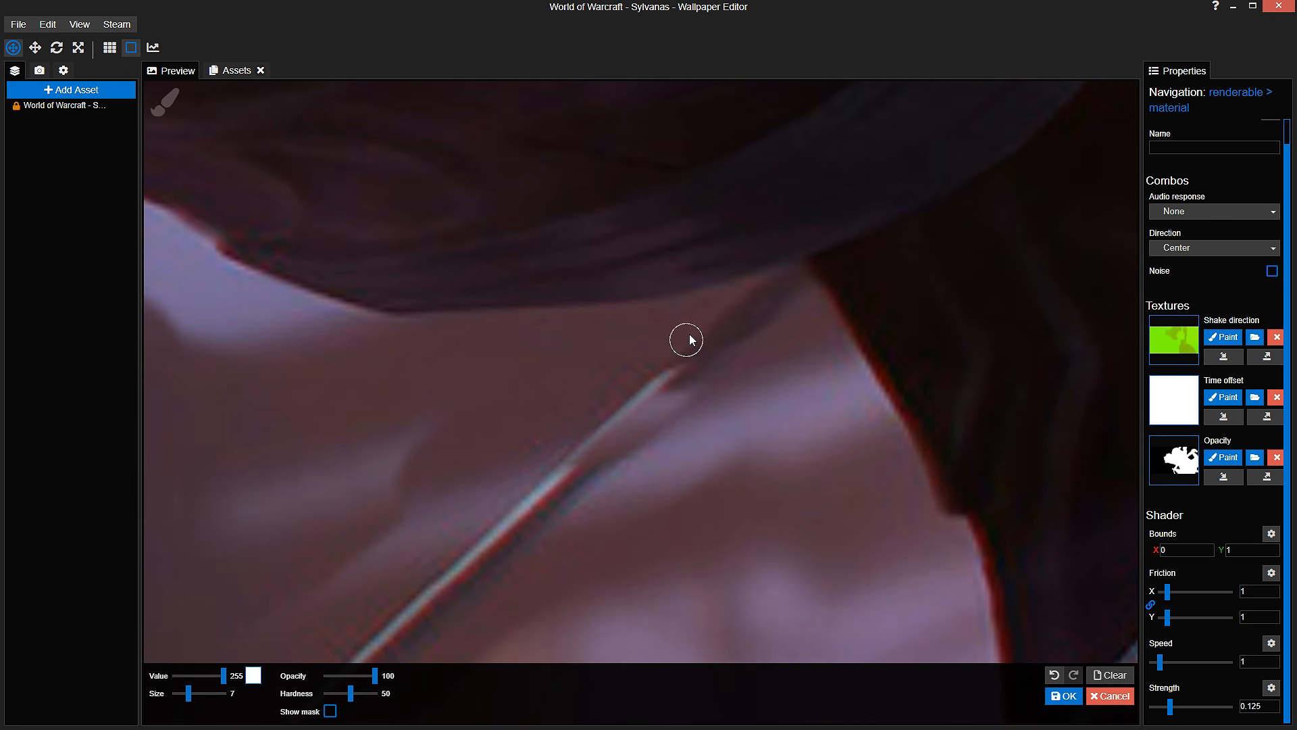
left_click(331, 712)
mouse_move(689, 305)
left_mouse_down()
mouse_move(564, 415)
mouse_move(643, 324)
mouse_move(641, 346)
mouse_move(596, 392)
mouse_move(693, 328)
mouse_move(594, 406)
left_mouse_up()
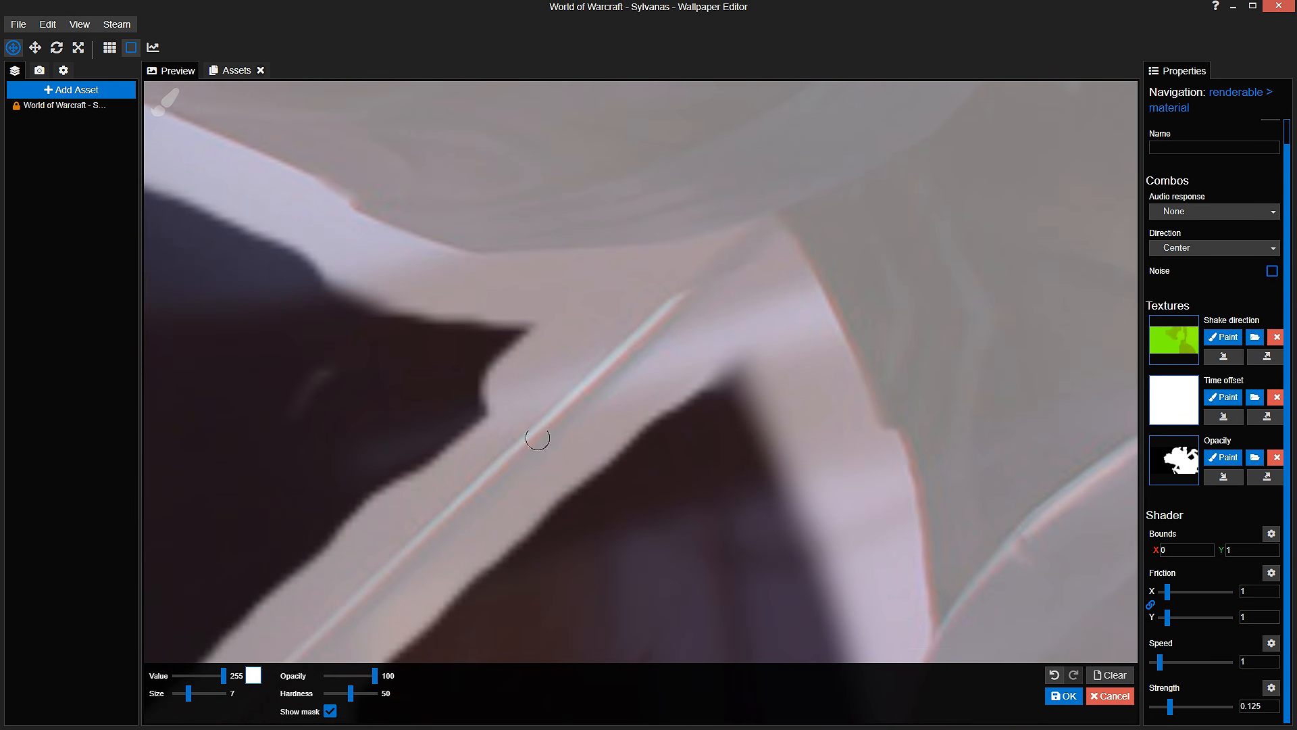
left_click(331, 711)
scroll(647, 443, "down", 6)
key("ctrl+s")
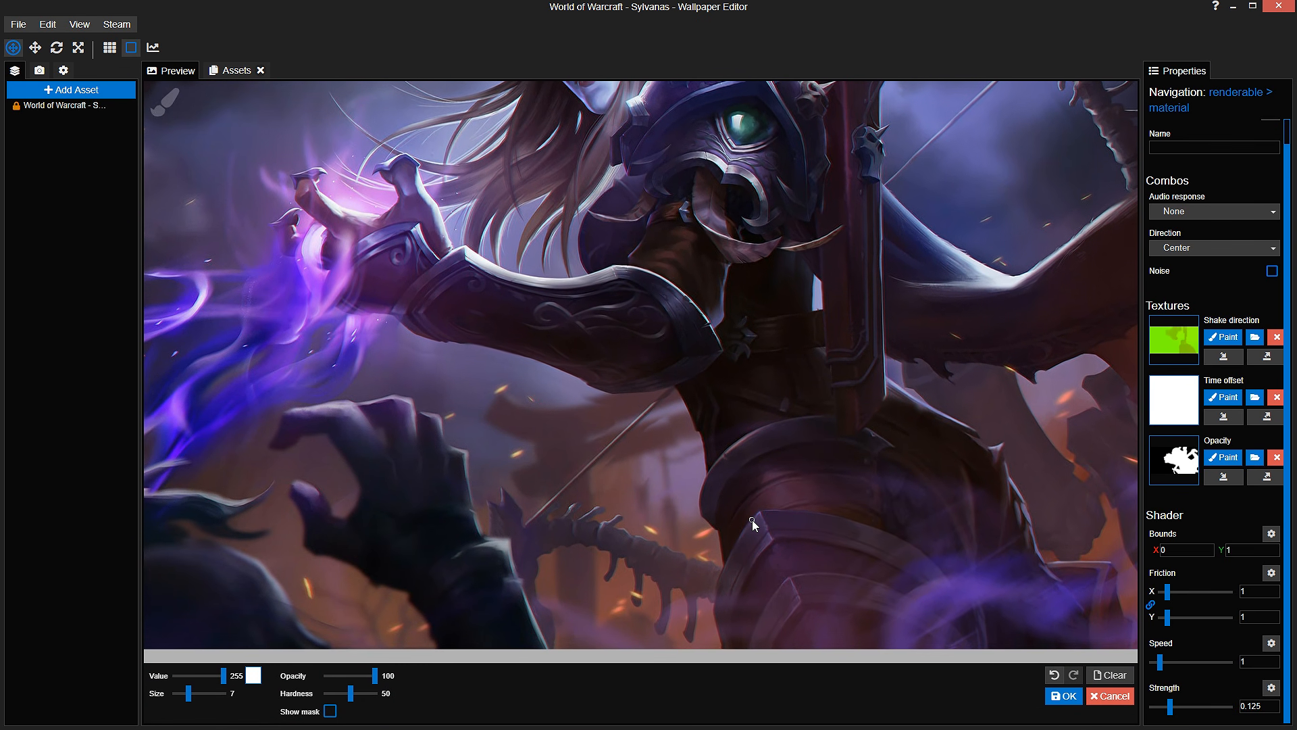
Step: Paint the Shake direction mask around the bowstring and lower bow limb with brush value 174 and size 110, and save the wallpaper
left_click_drag(752, 520, 732, 477)
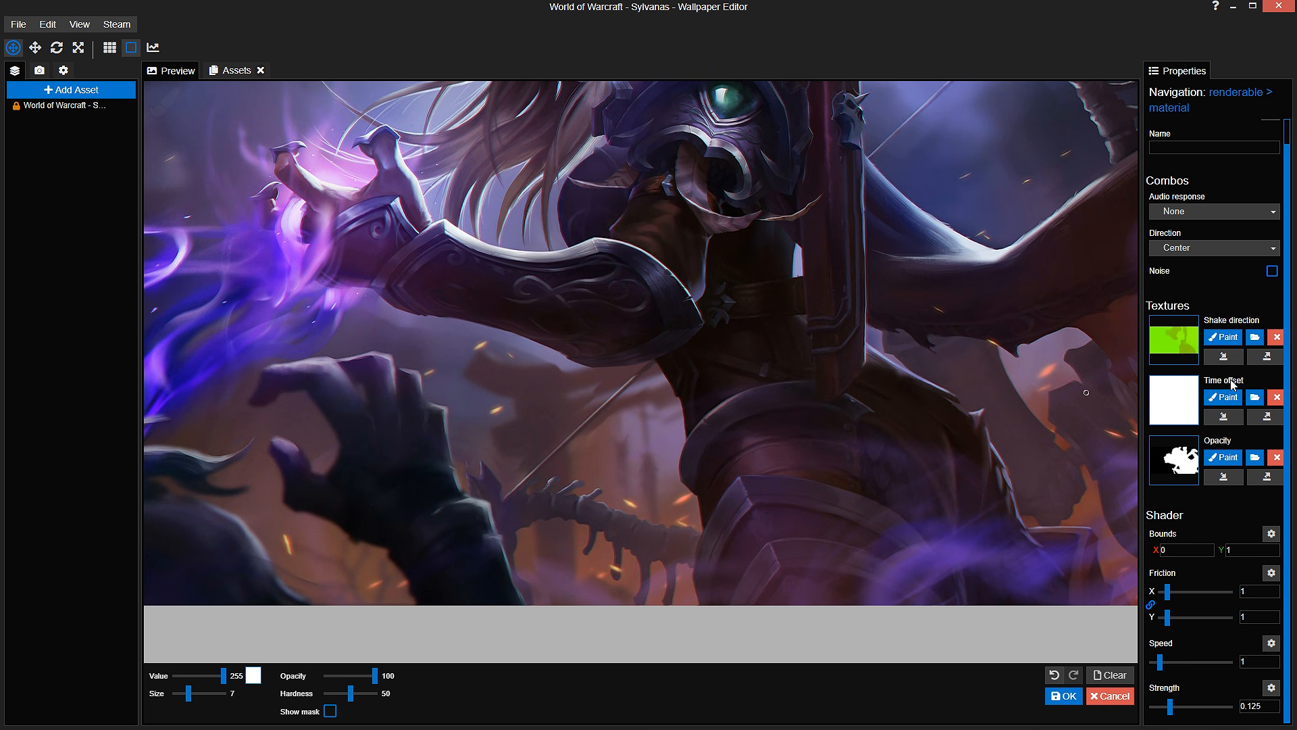
left_click(1223, 337)
left_click(366, 706)
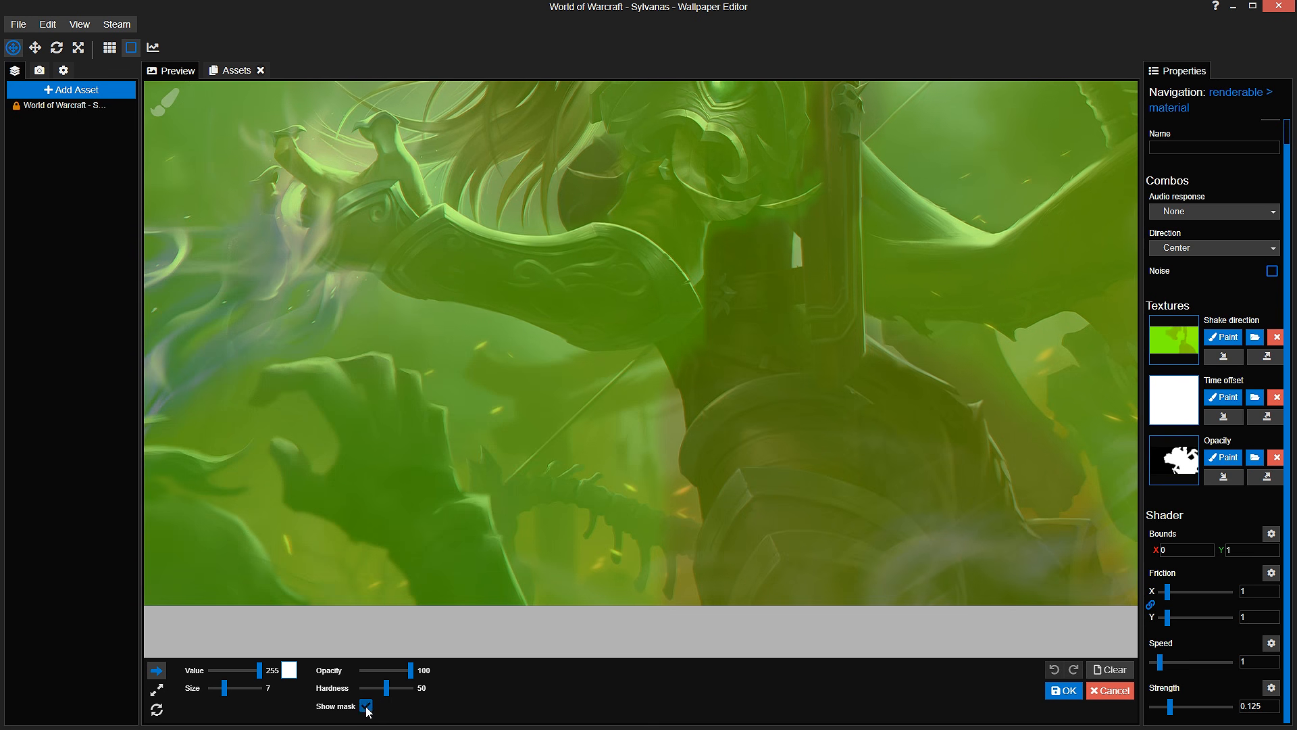
scroll(627, 447, "up", 3)
left_click_drag(258, 670, 241, 685)
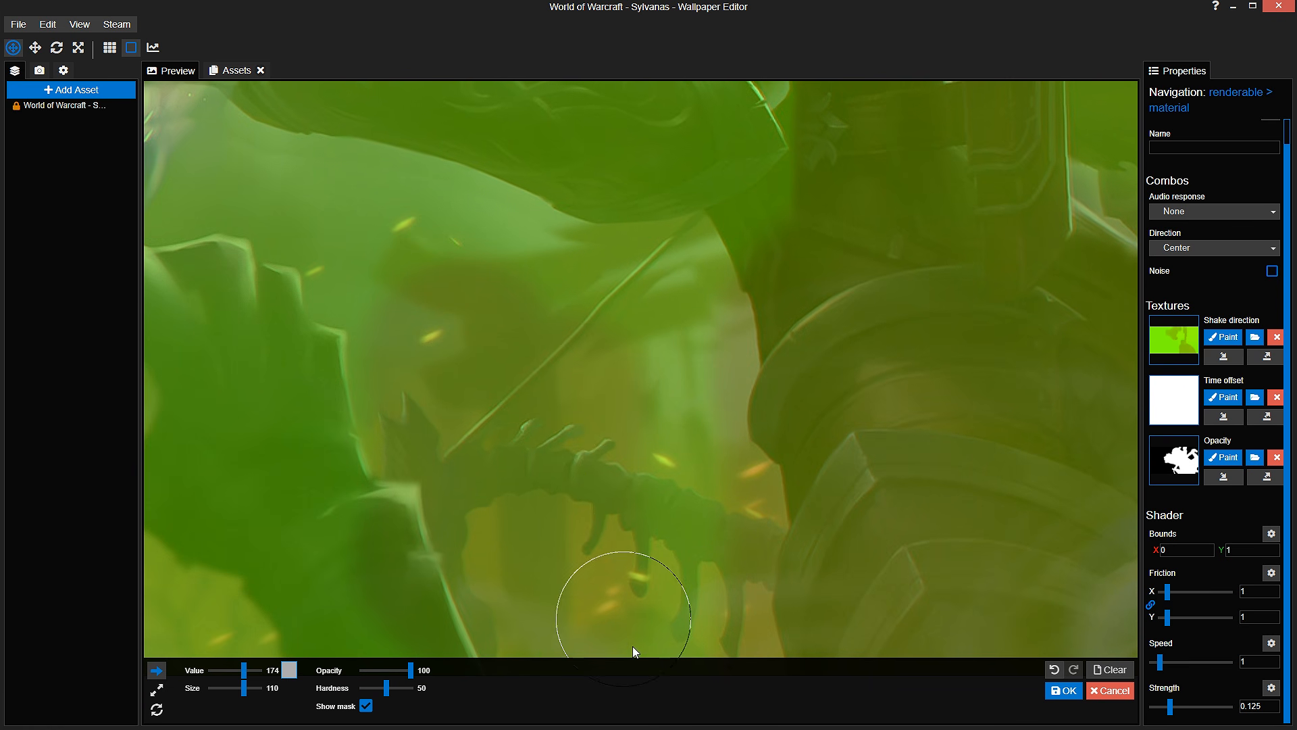
key("ctrl+s")
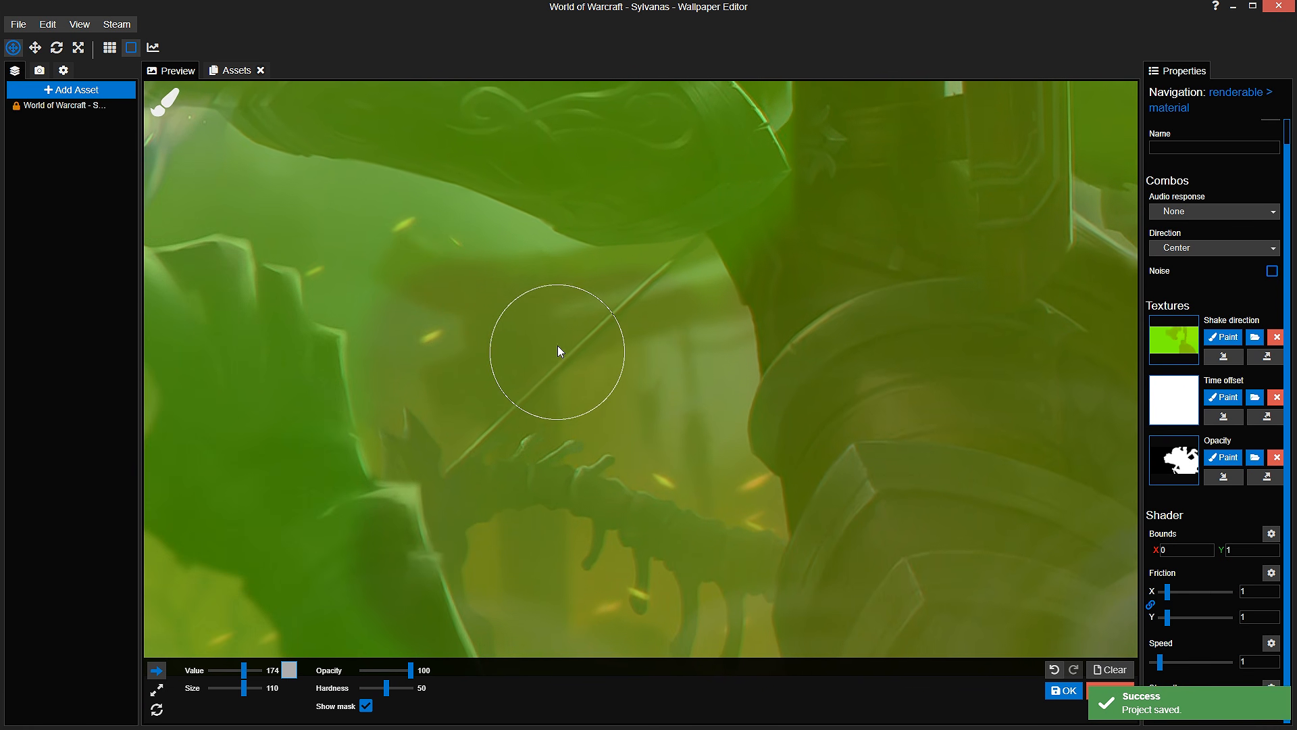
Step: Blend the Shake direction mask around the bowstring's upper end below the arm guard using brush size 51 and opacity 19
scroll(557, 345, "up", 1)
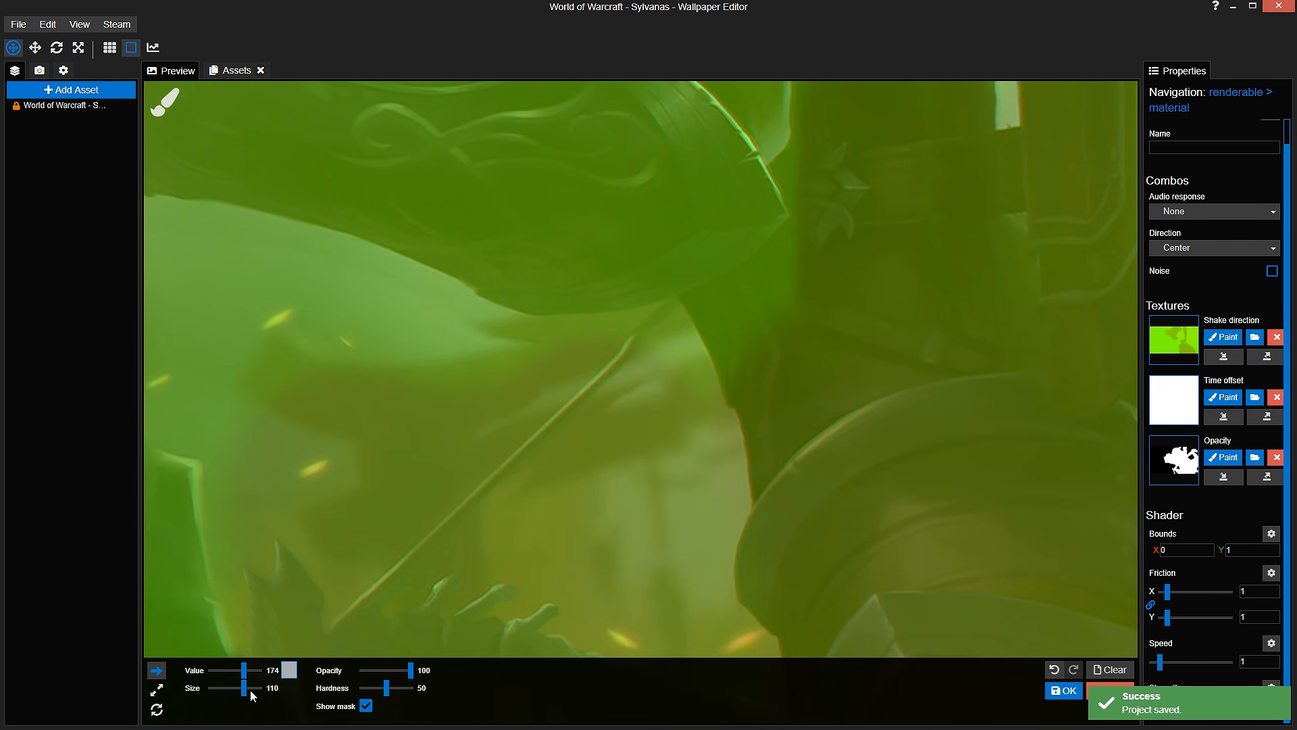
left_click_drag(242, 696, 238, 696)
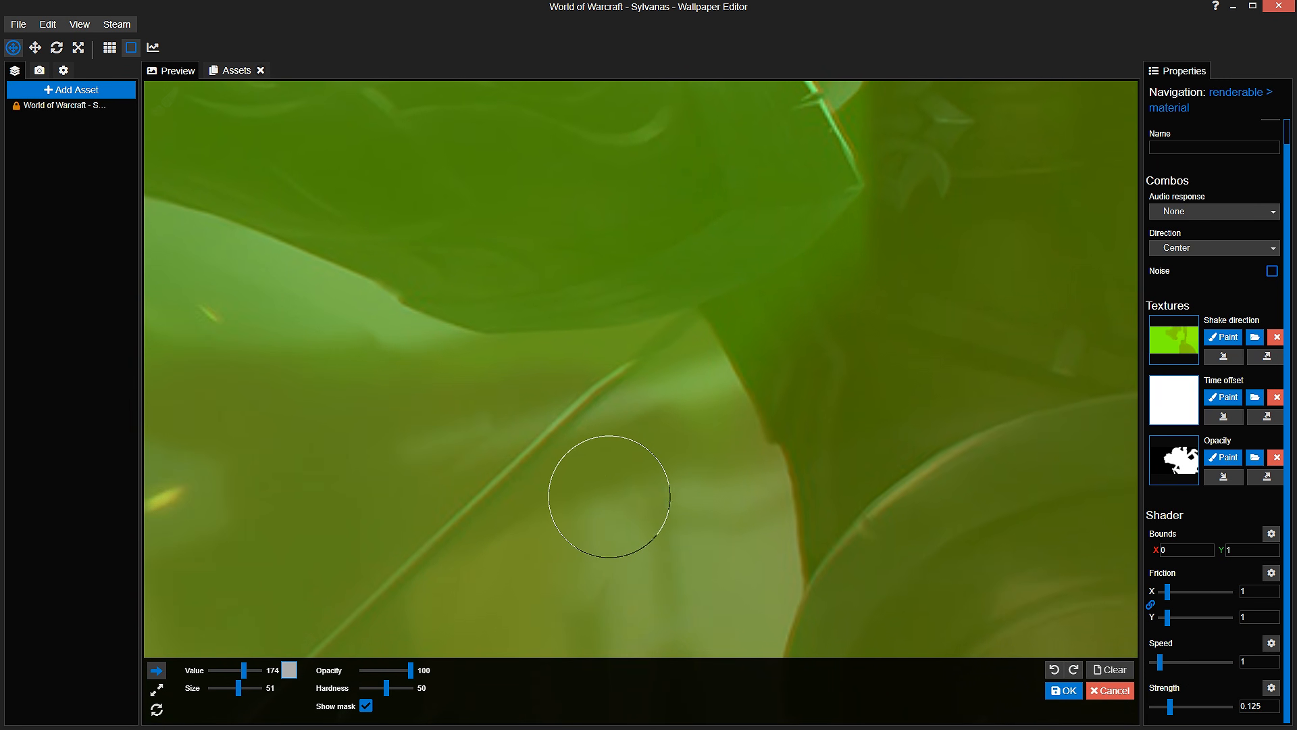
left_click(371, 672)
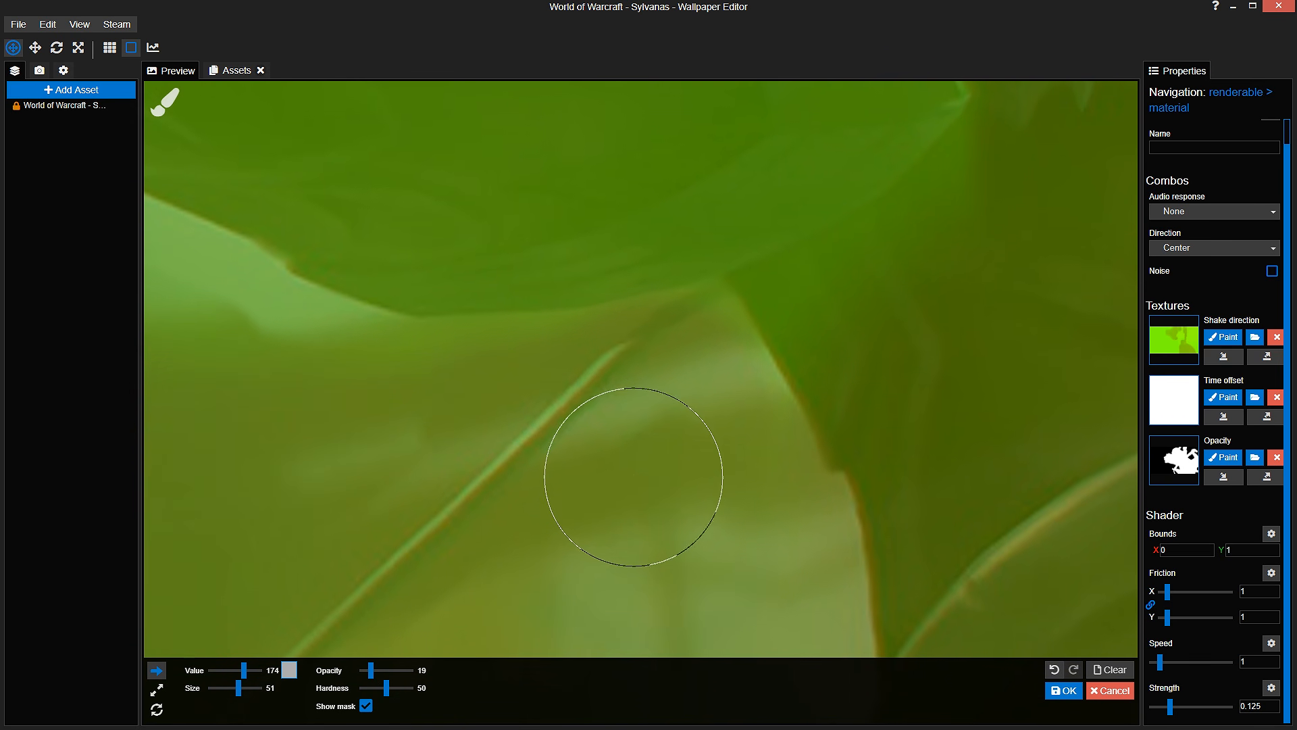
scroll(627, 484, "down", 3)
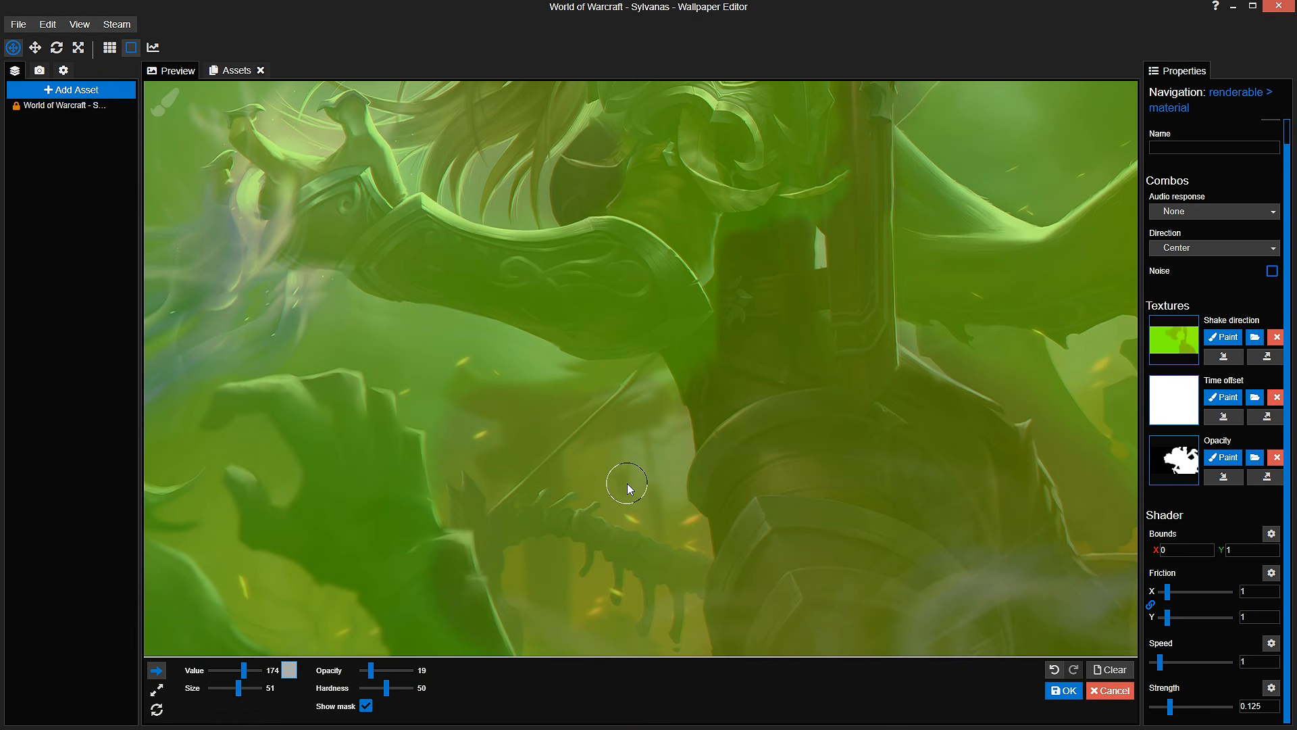
scroll(627, 484, "up", 2)
scroll(627, 484, "down", 4)
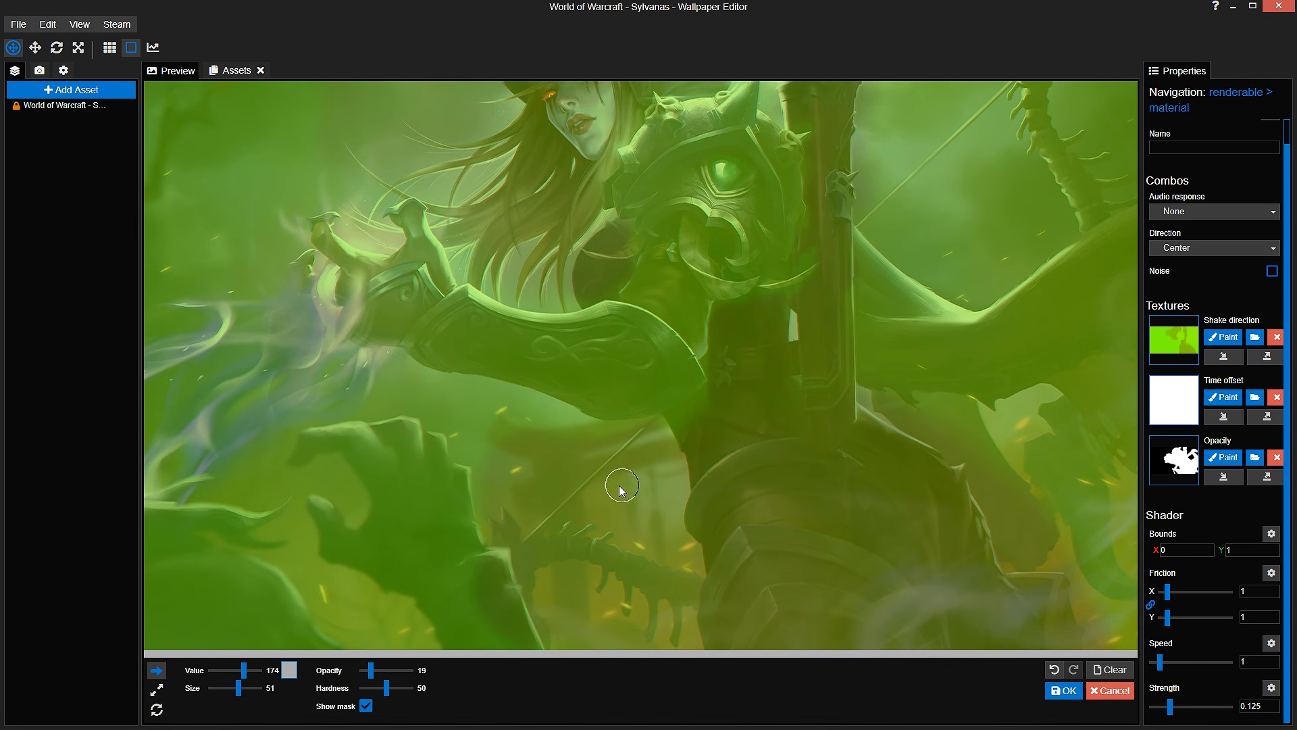
Step: Blend the Shake direction mask between the quiver and the upper bowstring with brush value 174, sizes 51 and 215, and opacity 19
left_click_drag(659, 462, 916, 184)
left_click_drag(786, 107, 788, 160)
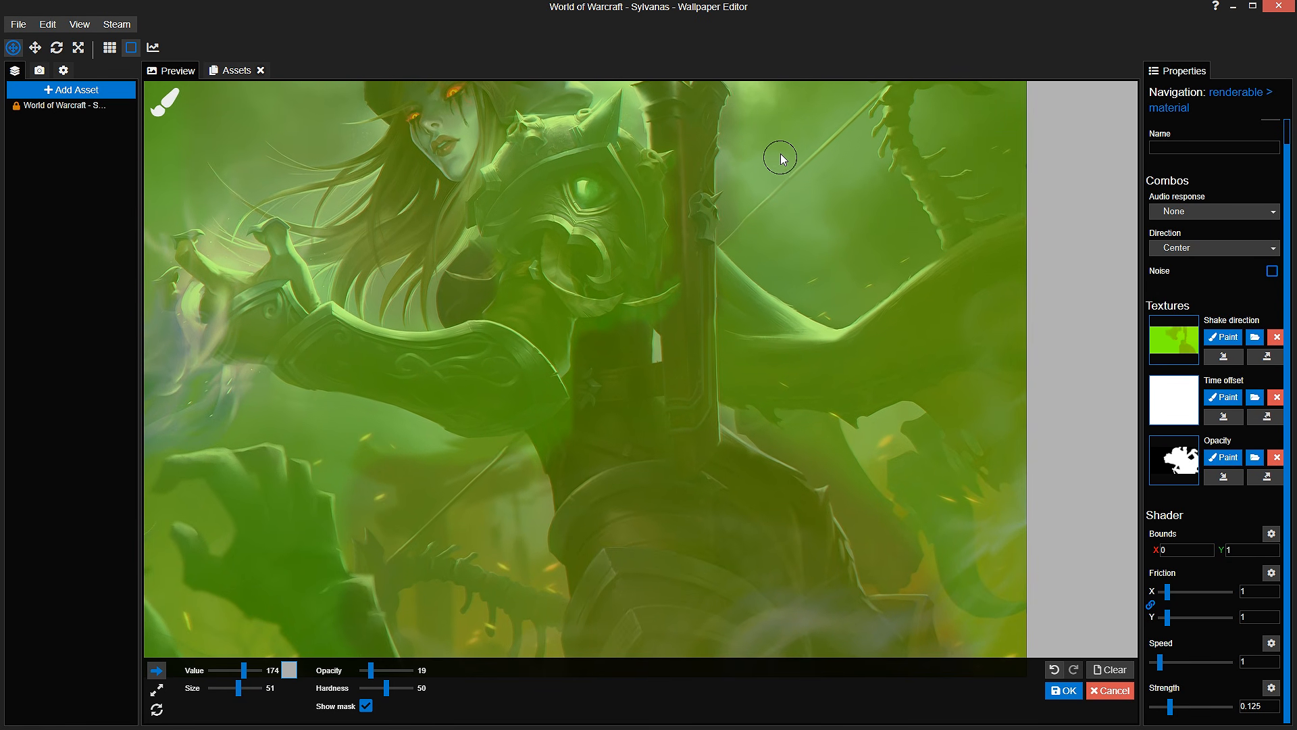
left_click_drag(690, 211, 542, 411)
scroll(542, 411, "up", 2)
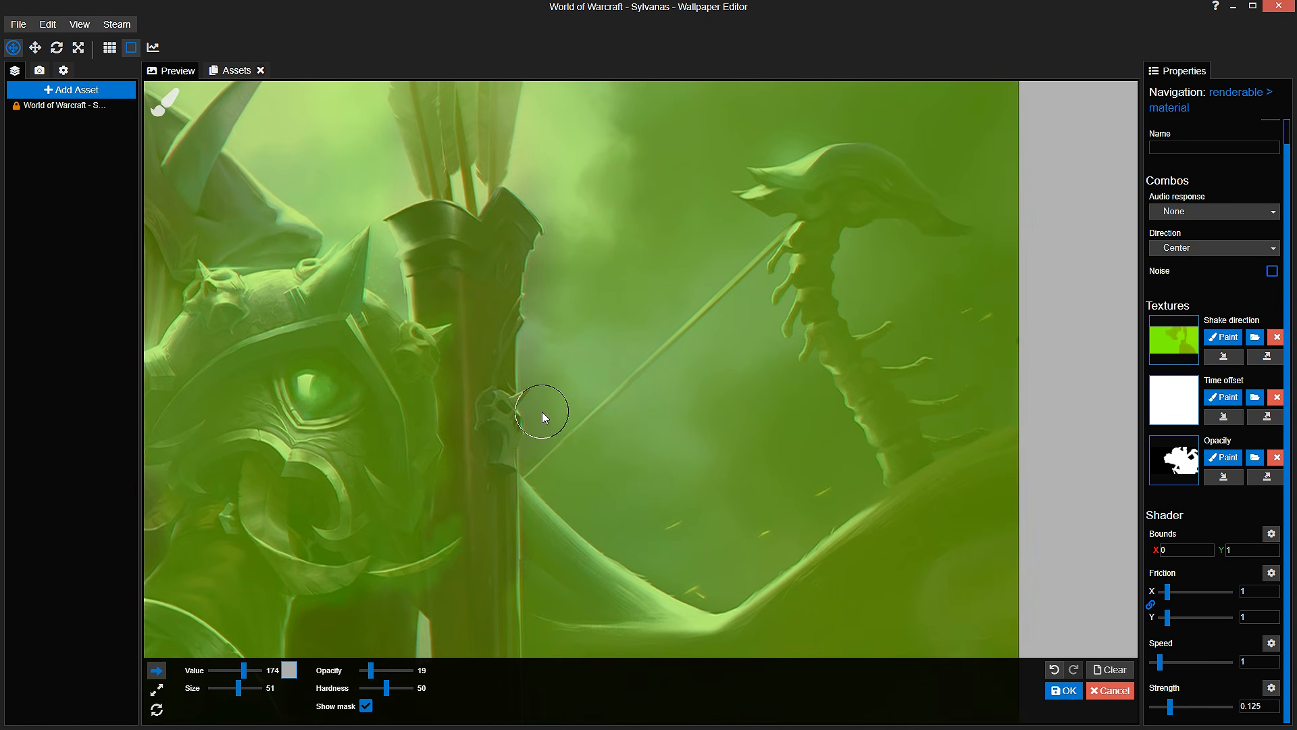
left_click_drag(609, 356, 493, 420)
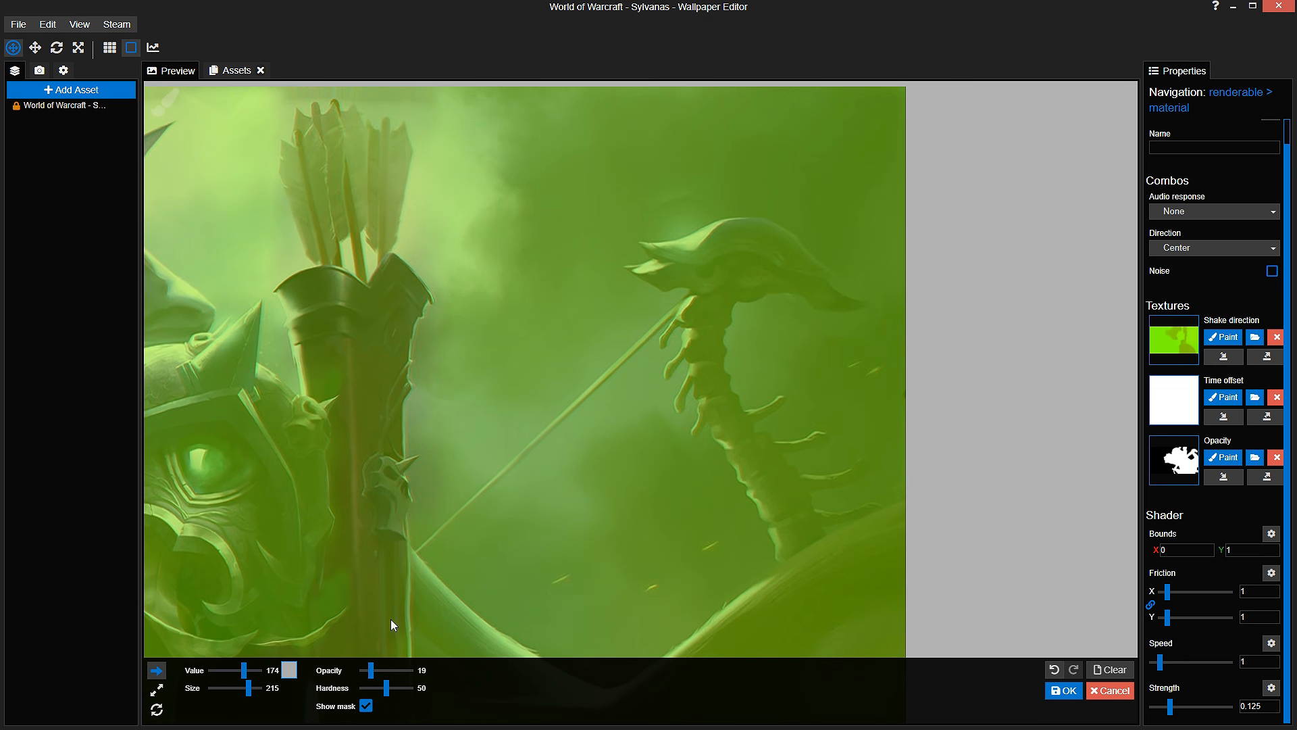
scroll(719, 274, "down", 2)
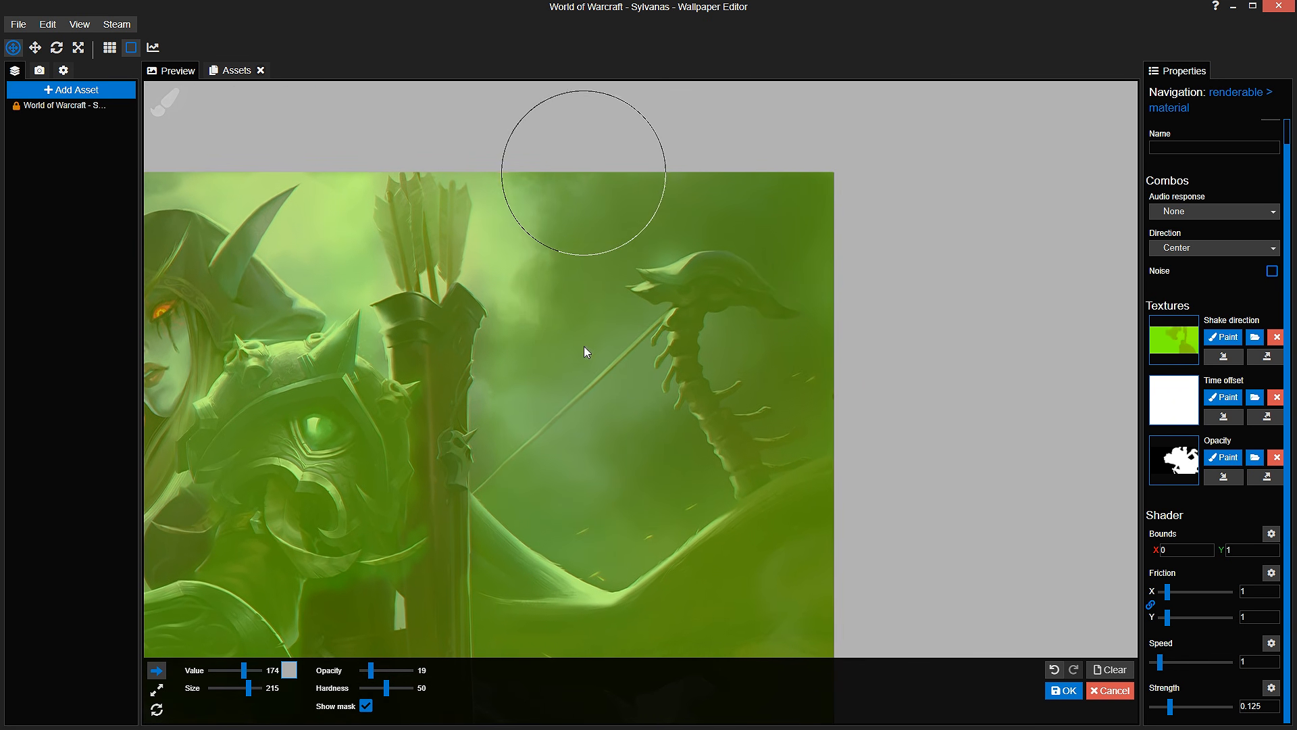
Step: Refine the Shake direction mask along the quiver's edge beside the skull ornament with brush value 174 and size 32
scroll(606, 417, "up", 5)
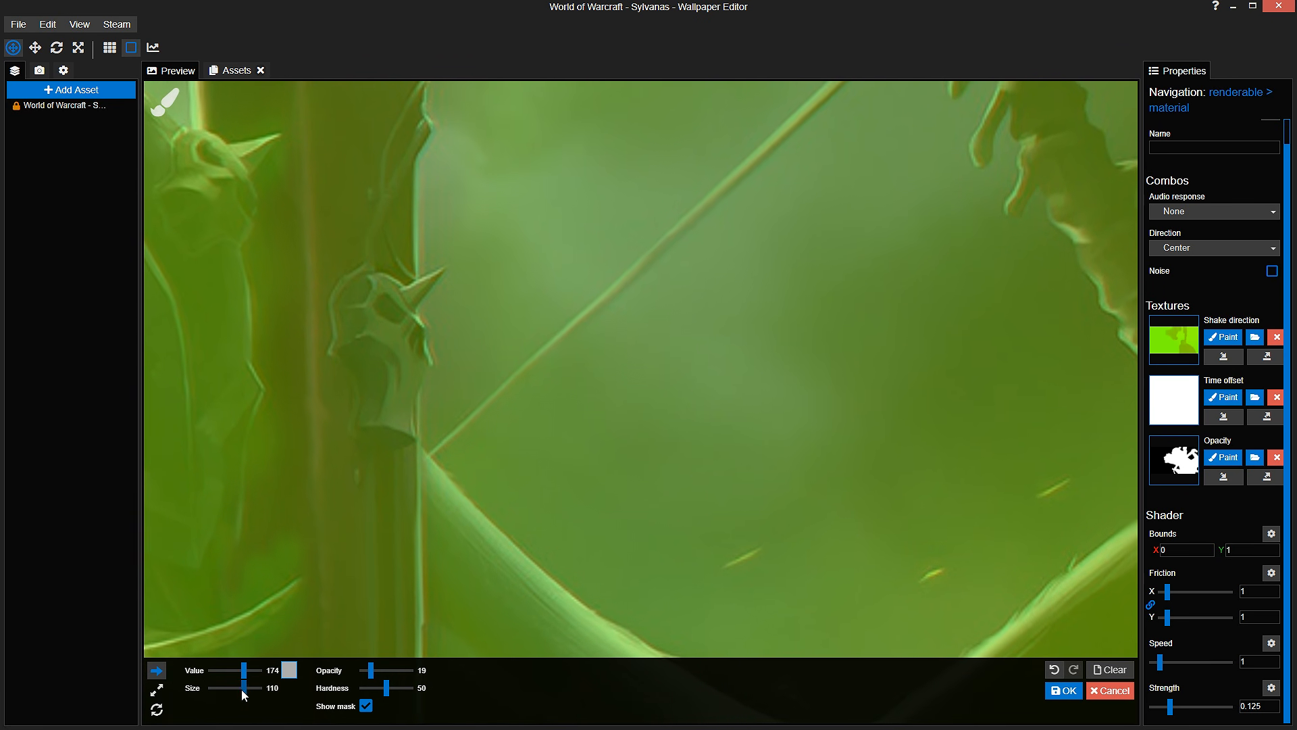
left_click_drag(241, 689, 235, 696)
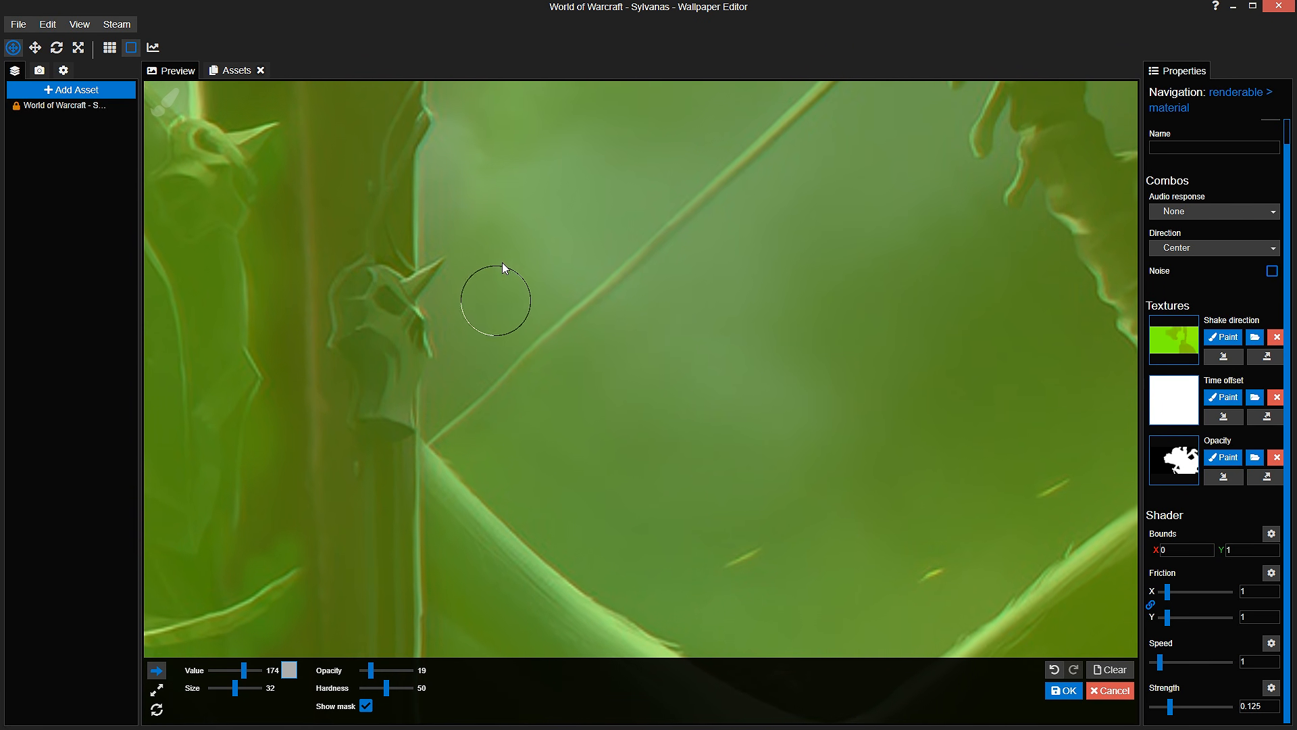
scroll(554, 351, "up", 2)
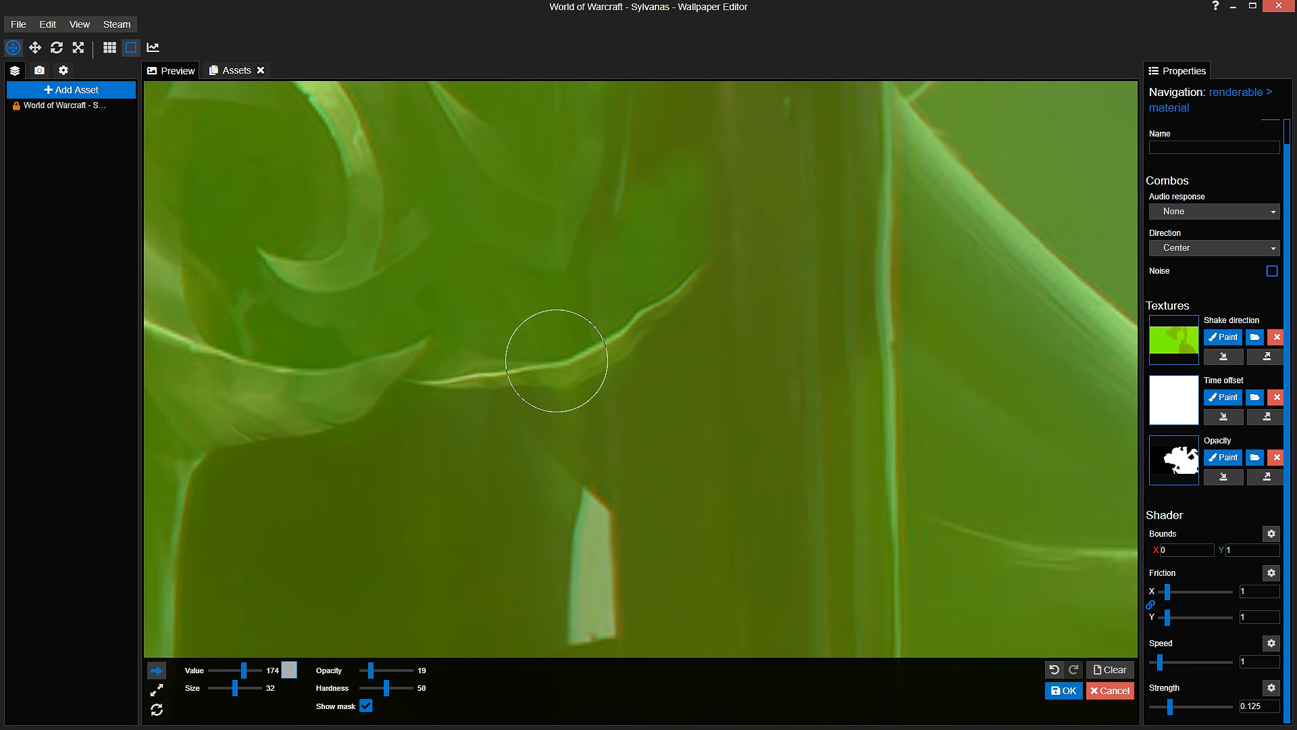
Step: Paint the Shake direction mask along the small tusk under the shoulder armor with brush value 255 and size 22
left_click_drag(244, 670, 233, 696)
scroll(446, 358, "down", 3)
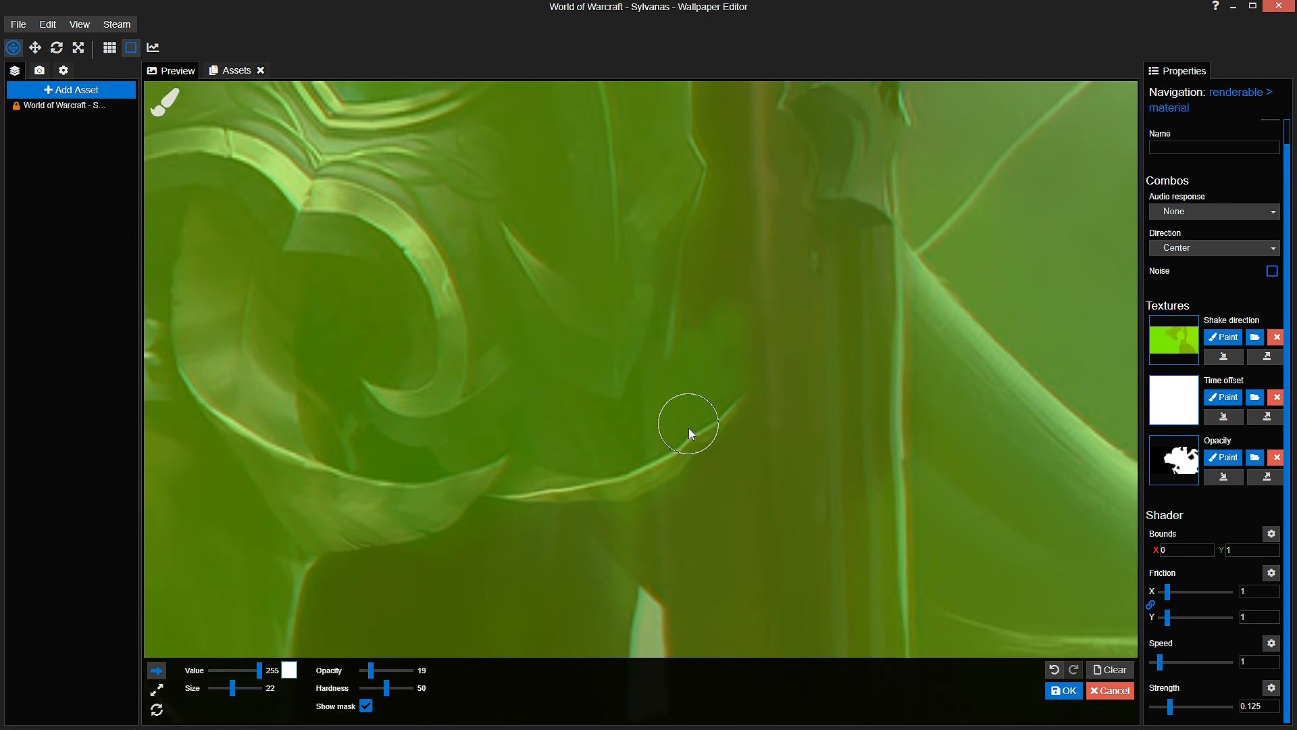
mouse_move(728, 412)
left_mouse_down()
mouse_move(815, 537)
mouse_move(638, 459)
mouse_move(563, 453)
left_mouse_up()
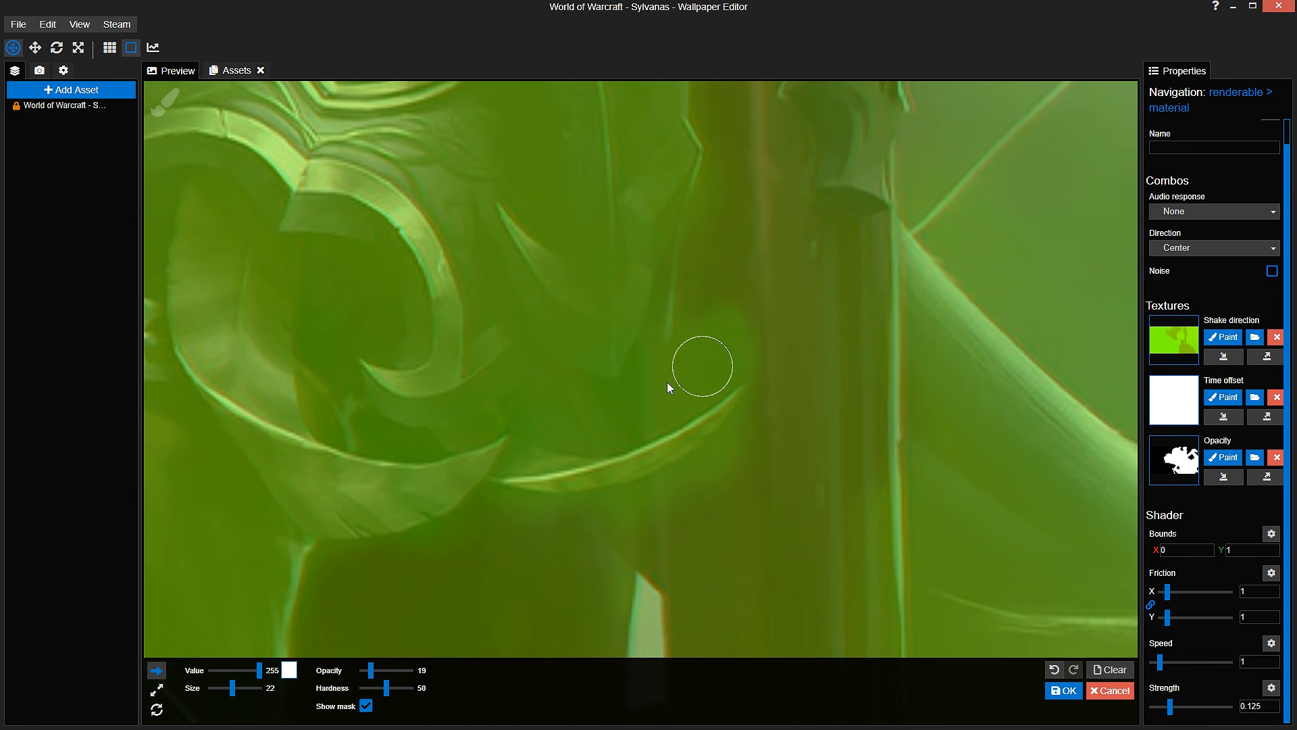
scroll(674, 365, "down", 2)
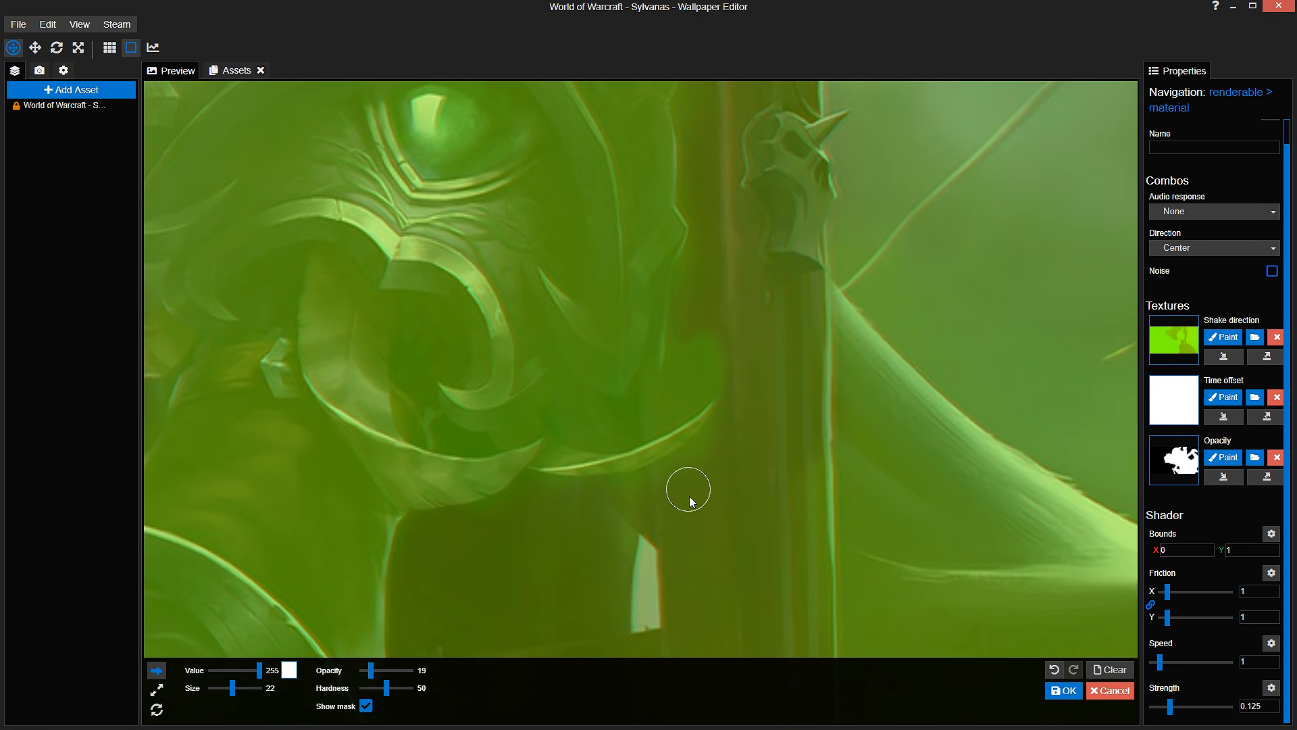
scroll(613, 463, "up", 3)
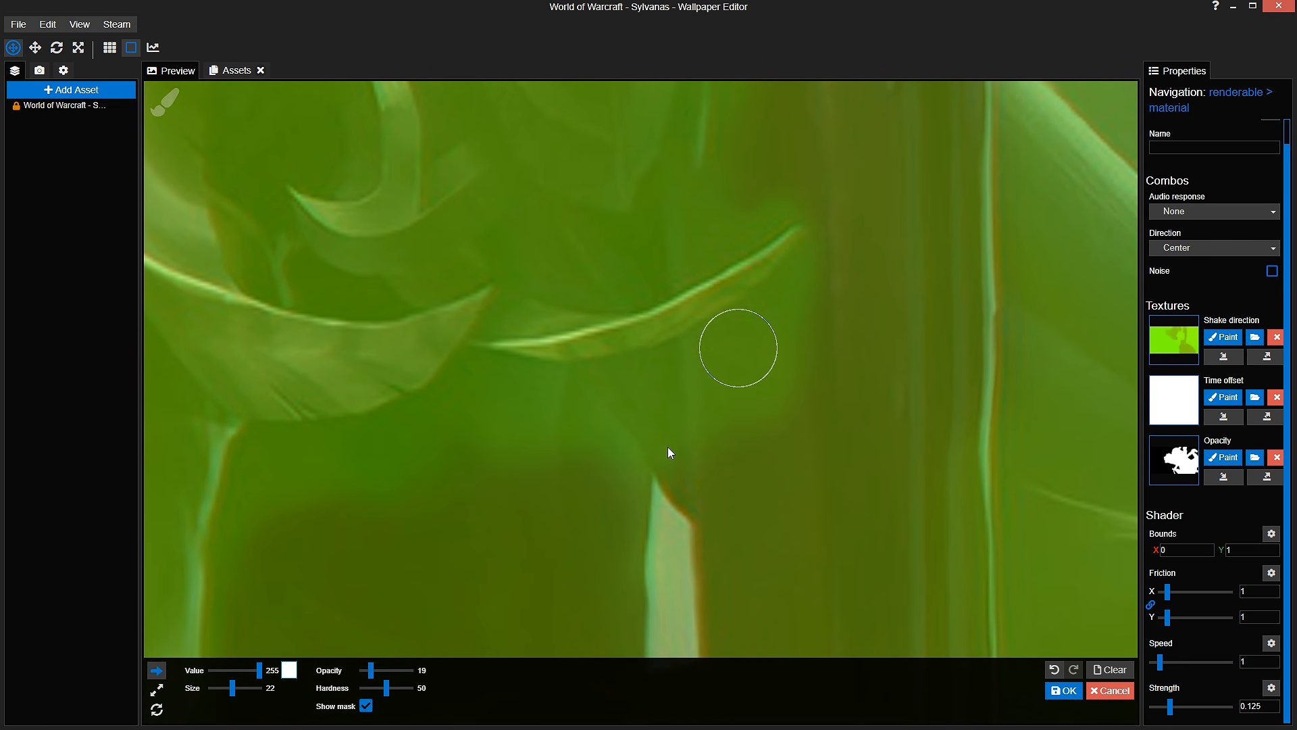
Step: Extend the Shake direction mask beneath the tusk with brush size 35, checking the motion with the mask overlay hidden
left_click(365, 705)
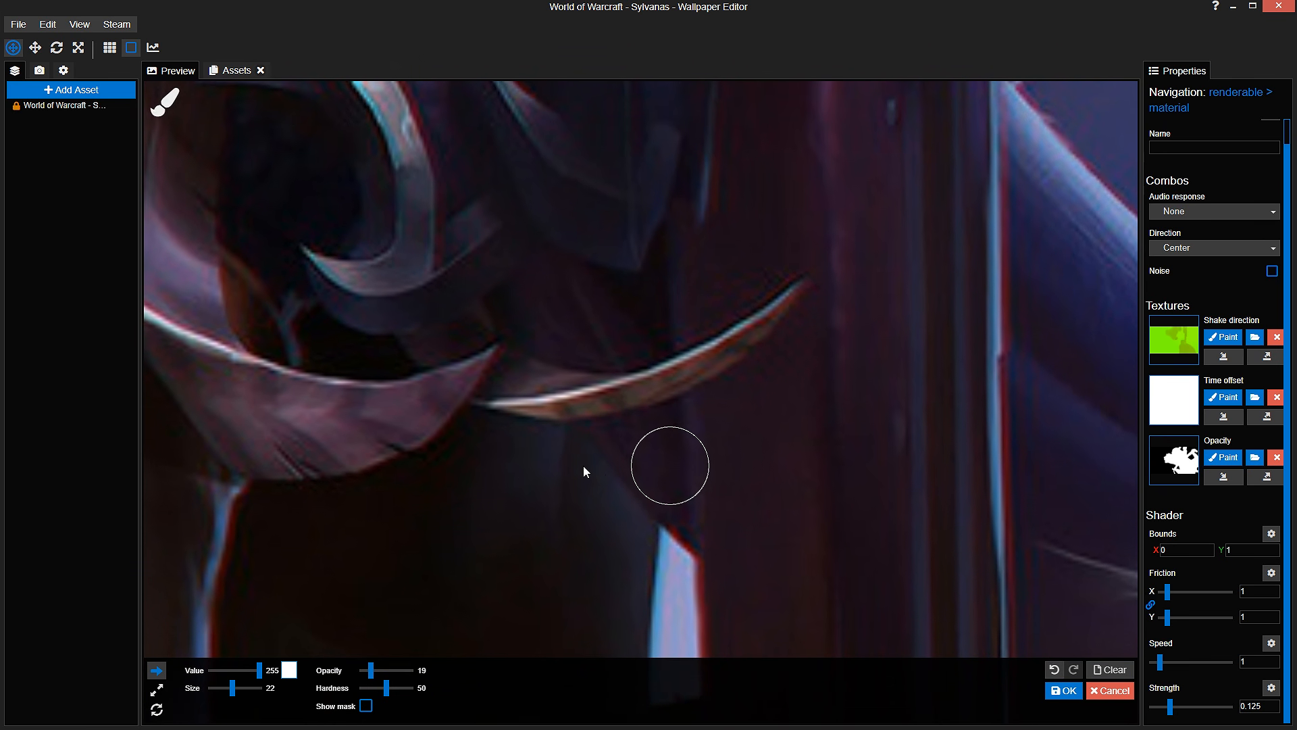
left_click(366, 704)
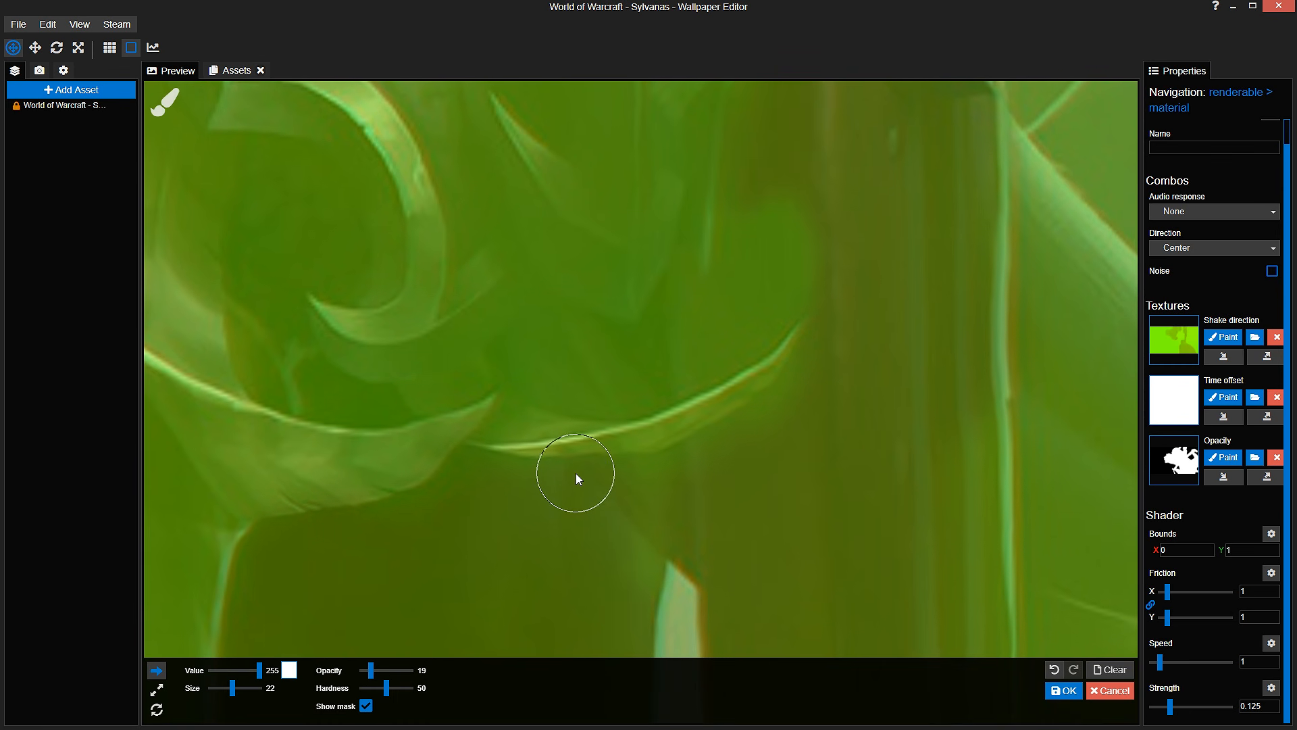
left_click_drag(233, 688, 236, 688)
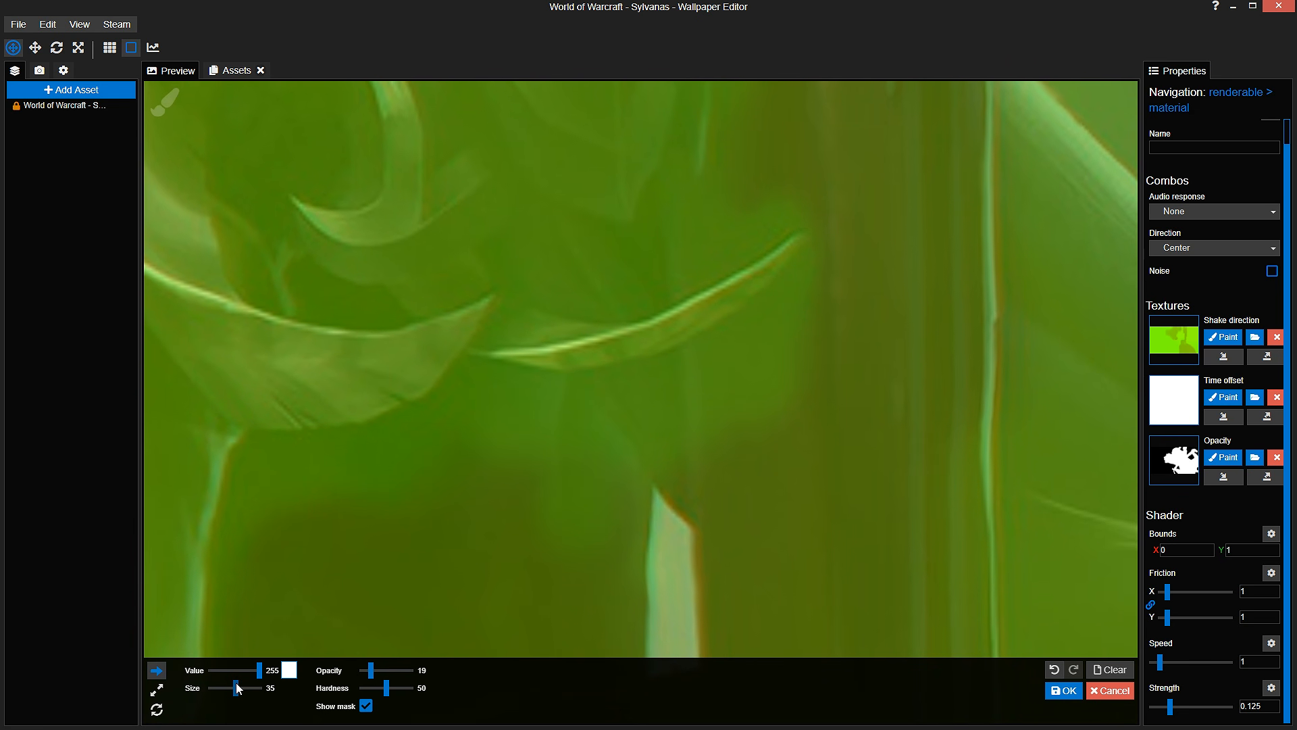
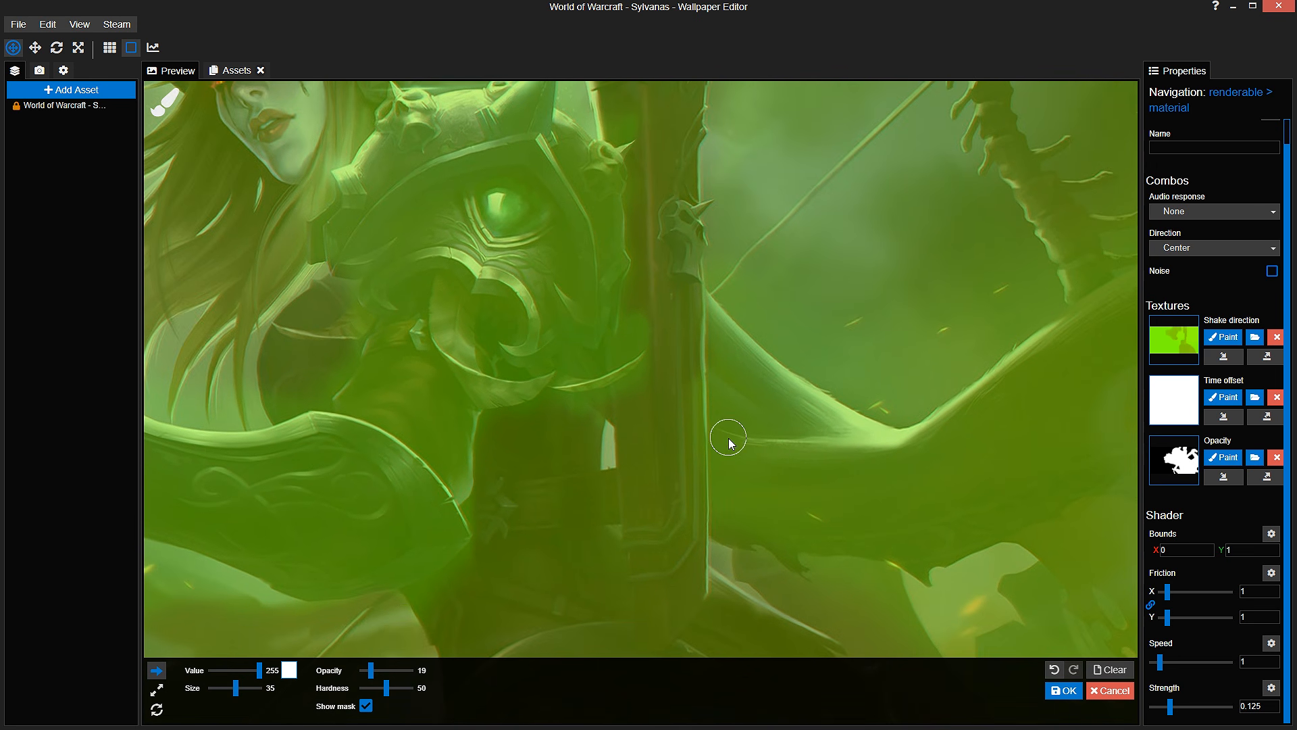
left_click(365, 705)
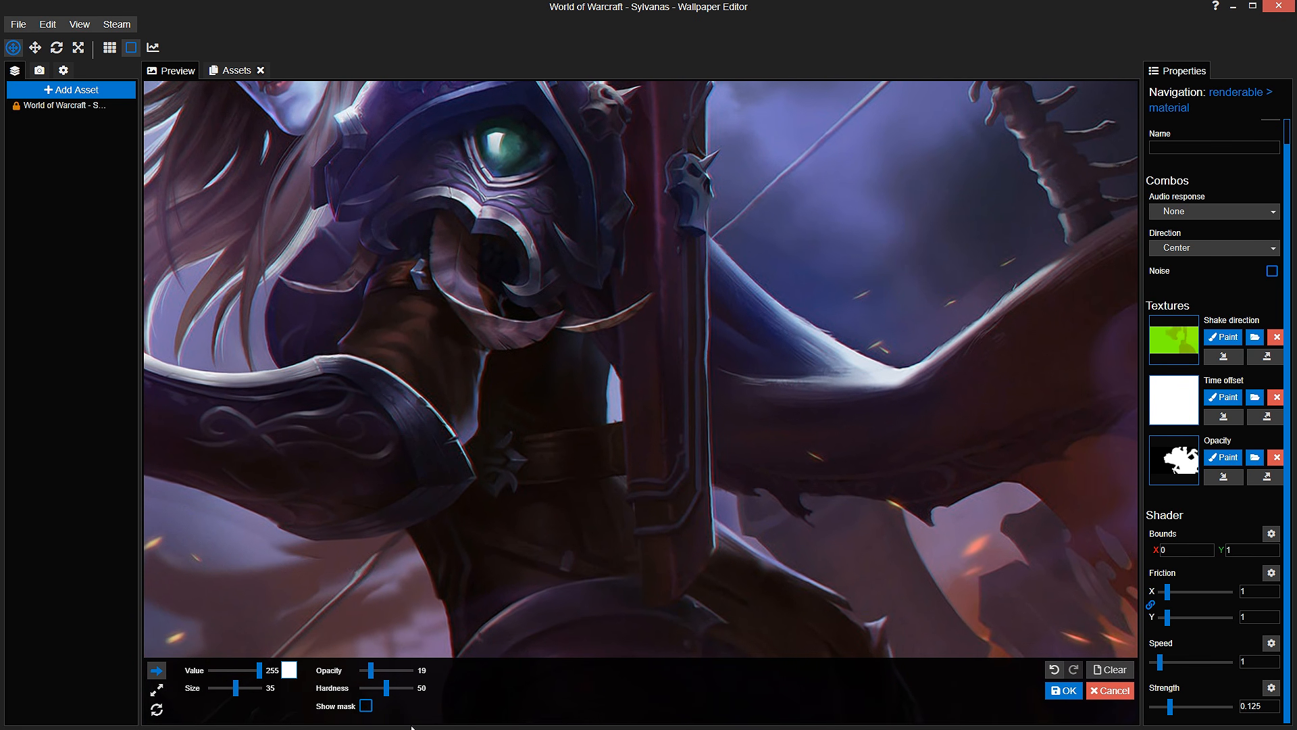
left_click(365, 705)
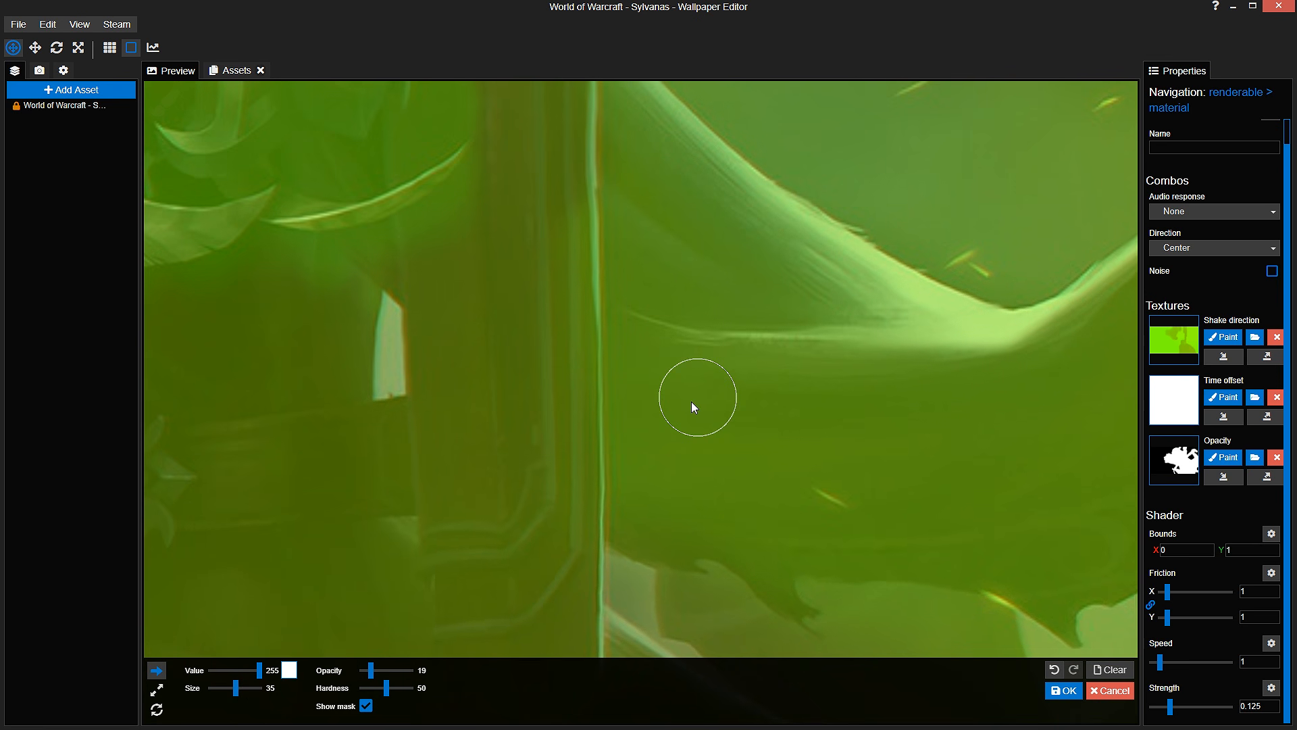
Step: Paint the Shake direction mask along the quiver's lower edge with brush value 156 and size 35, and preview the motion without the overlay
left_click_drag(232, 670, 241, 670)
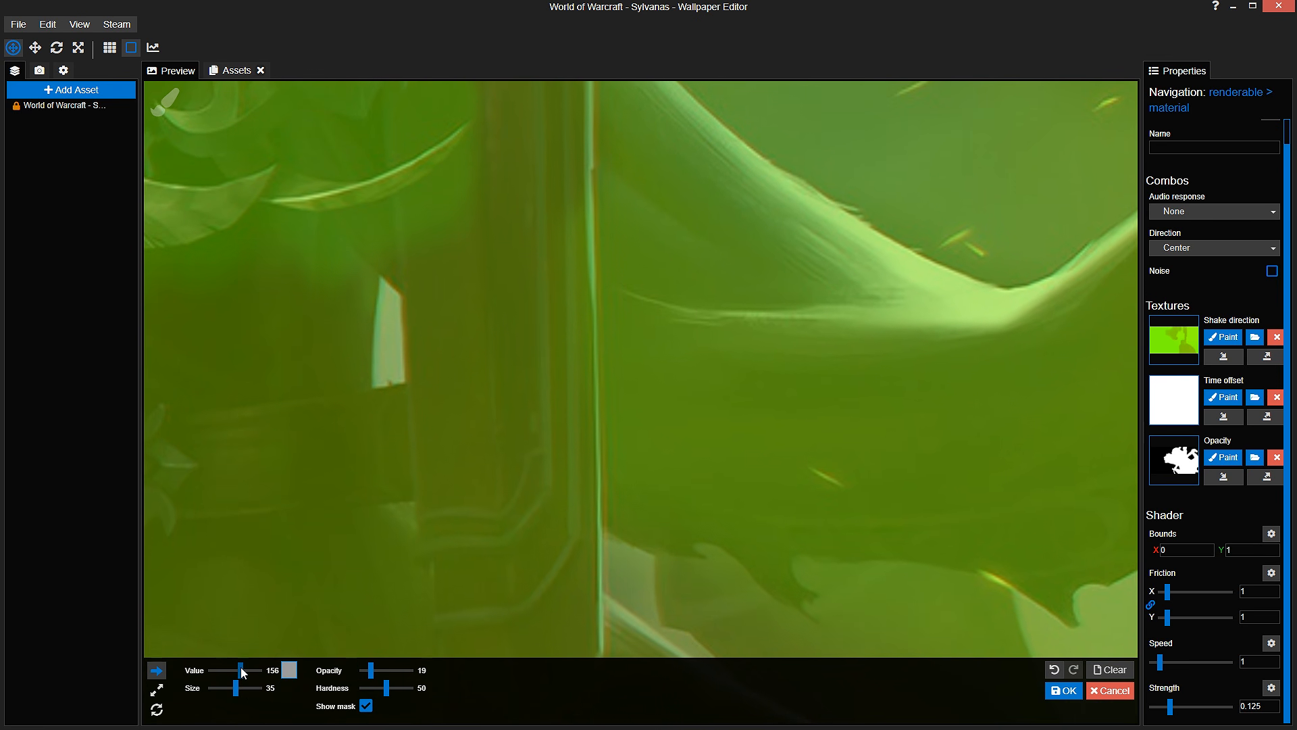
left_click_drag(586, 312, 584, 214)
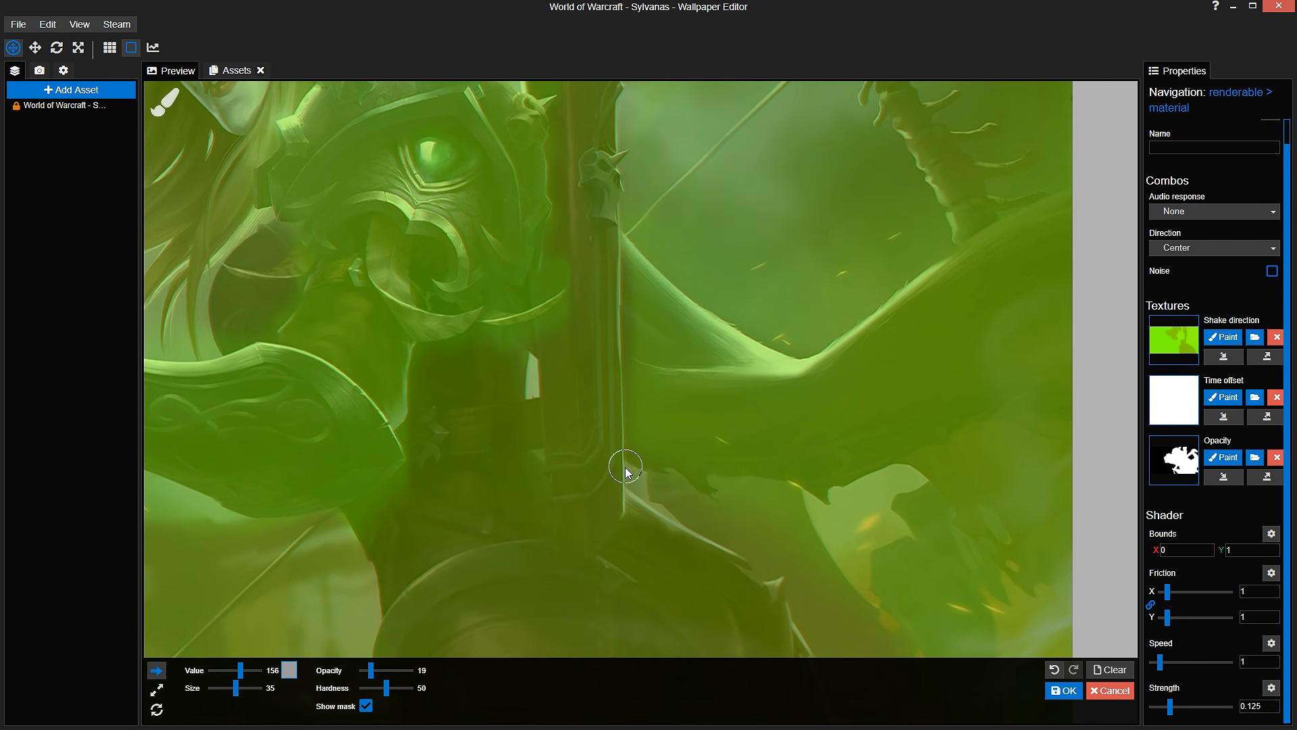
left_click(367, 706)
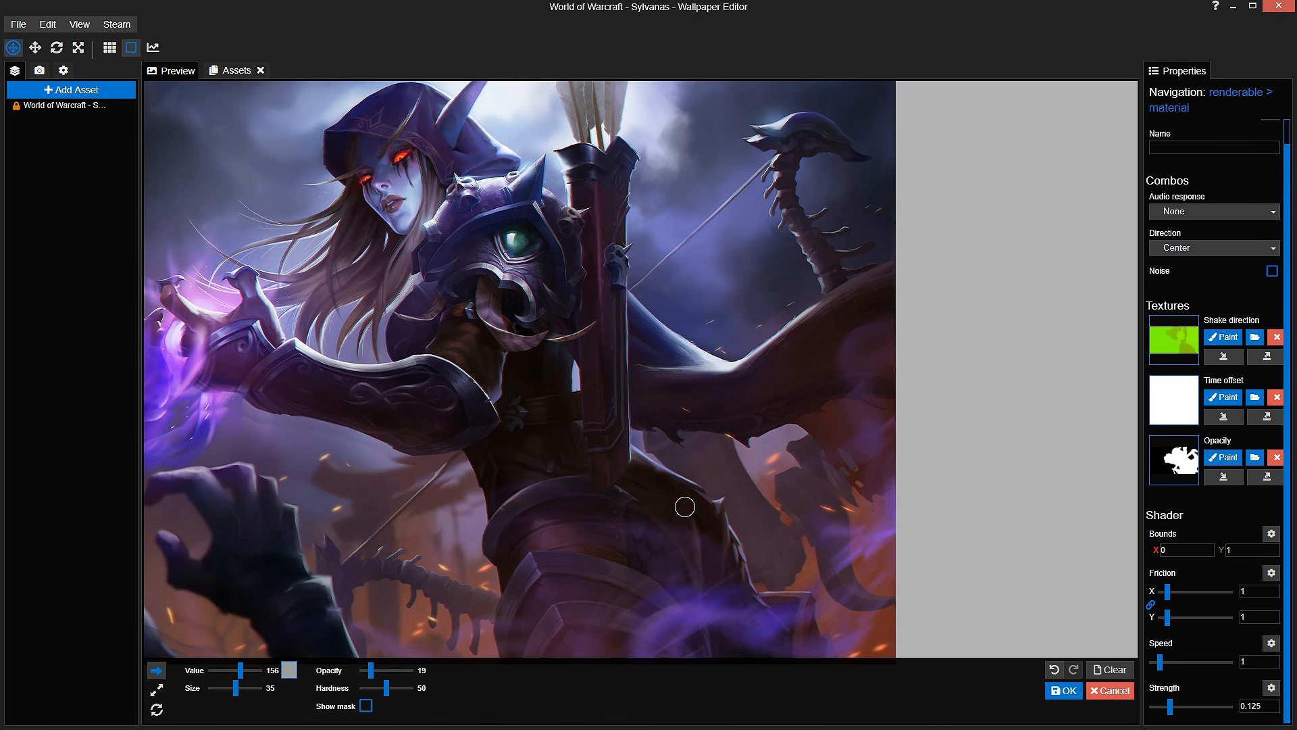
left_click_drag(685, 507, 850, 464)
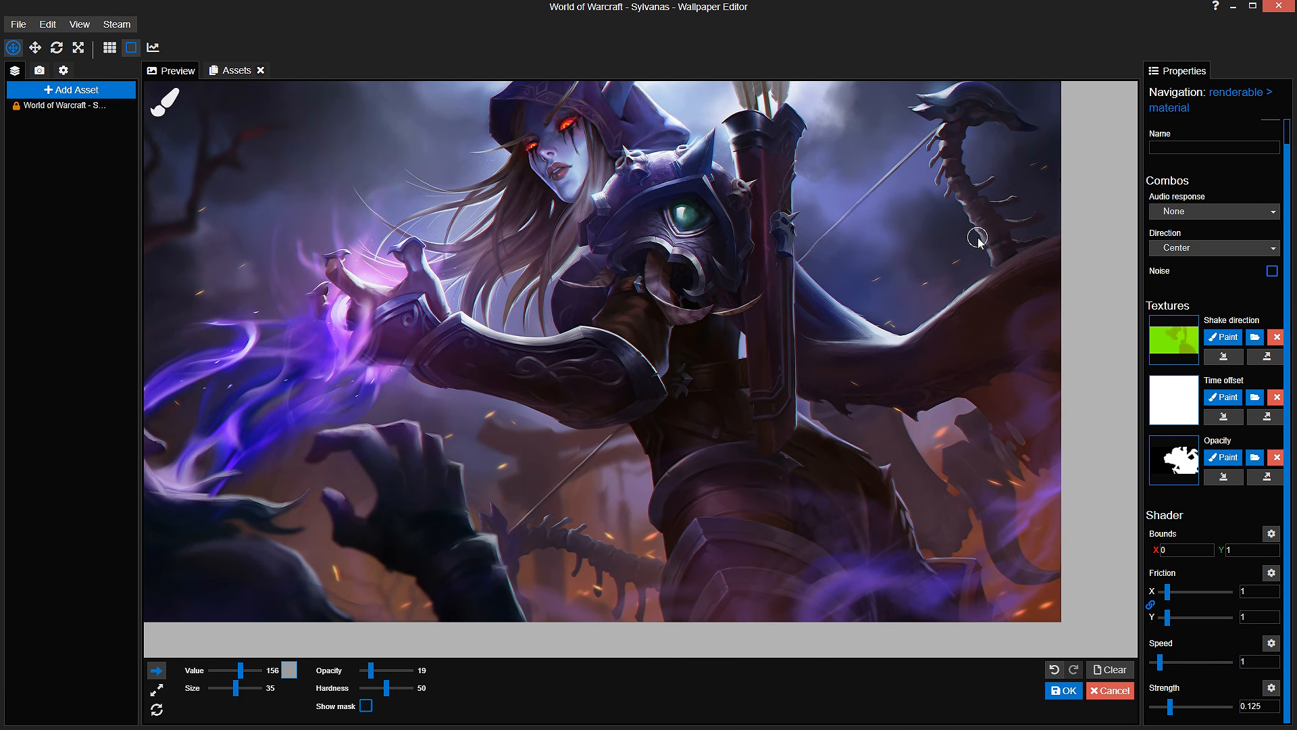
left_click_drag(743, 361, 769, 324)
scroll(635, 419, "up", 1)
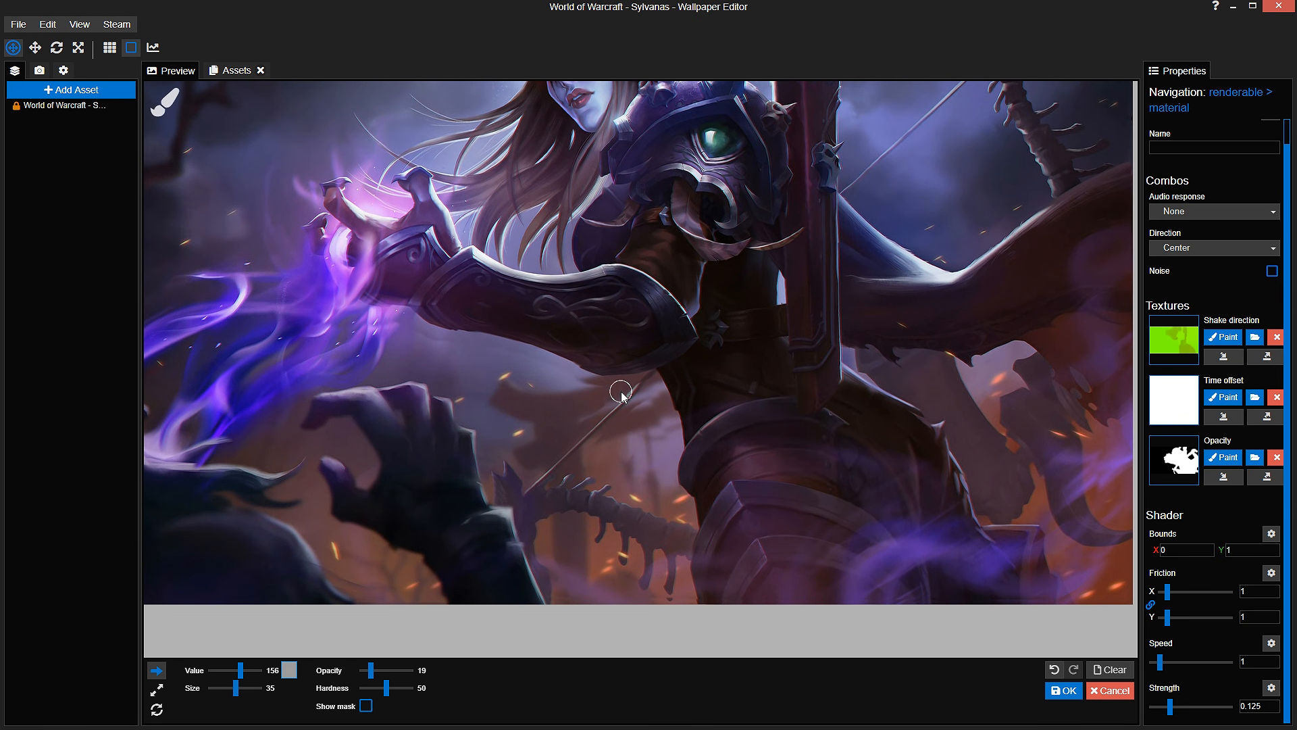
Step: Extend the Opacity mask along the underside of the arm guard with brush value 255, size 18 and opacity 19
scroll(447, 356, "up", 8)
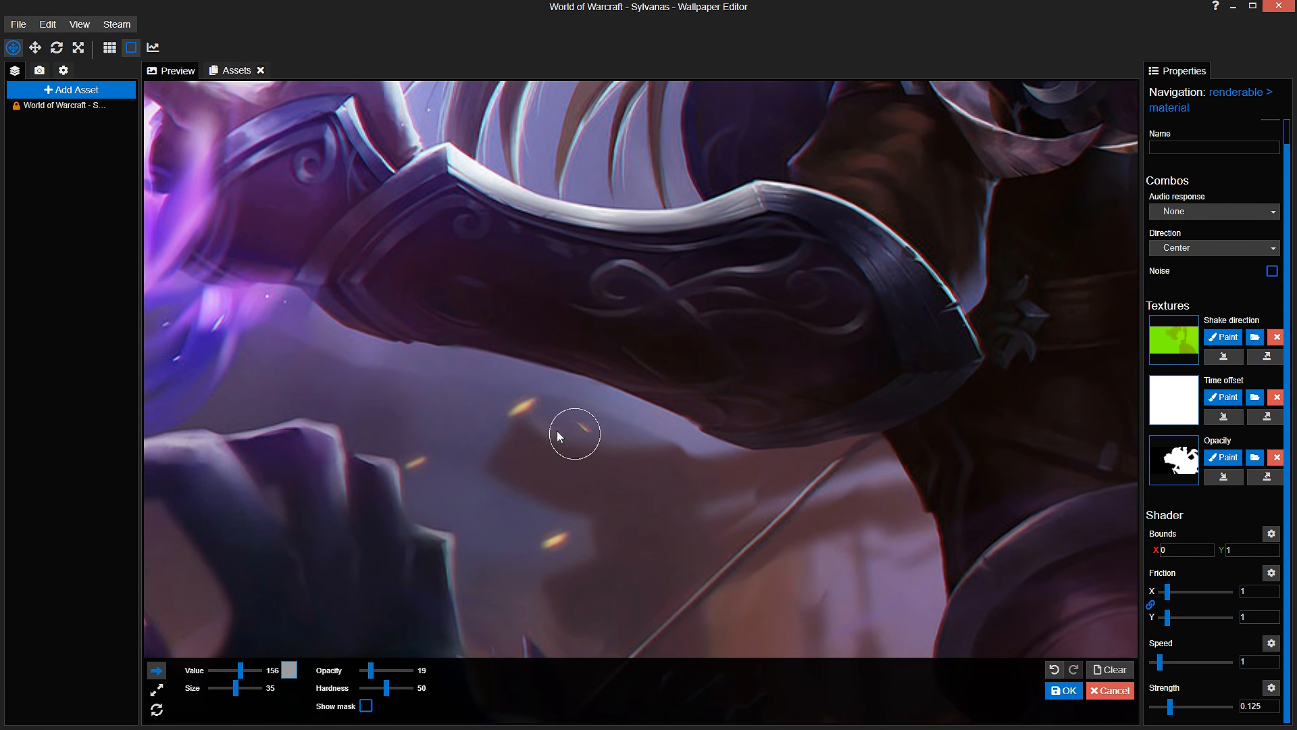
scroll(544, 425, "up", 4)
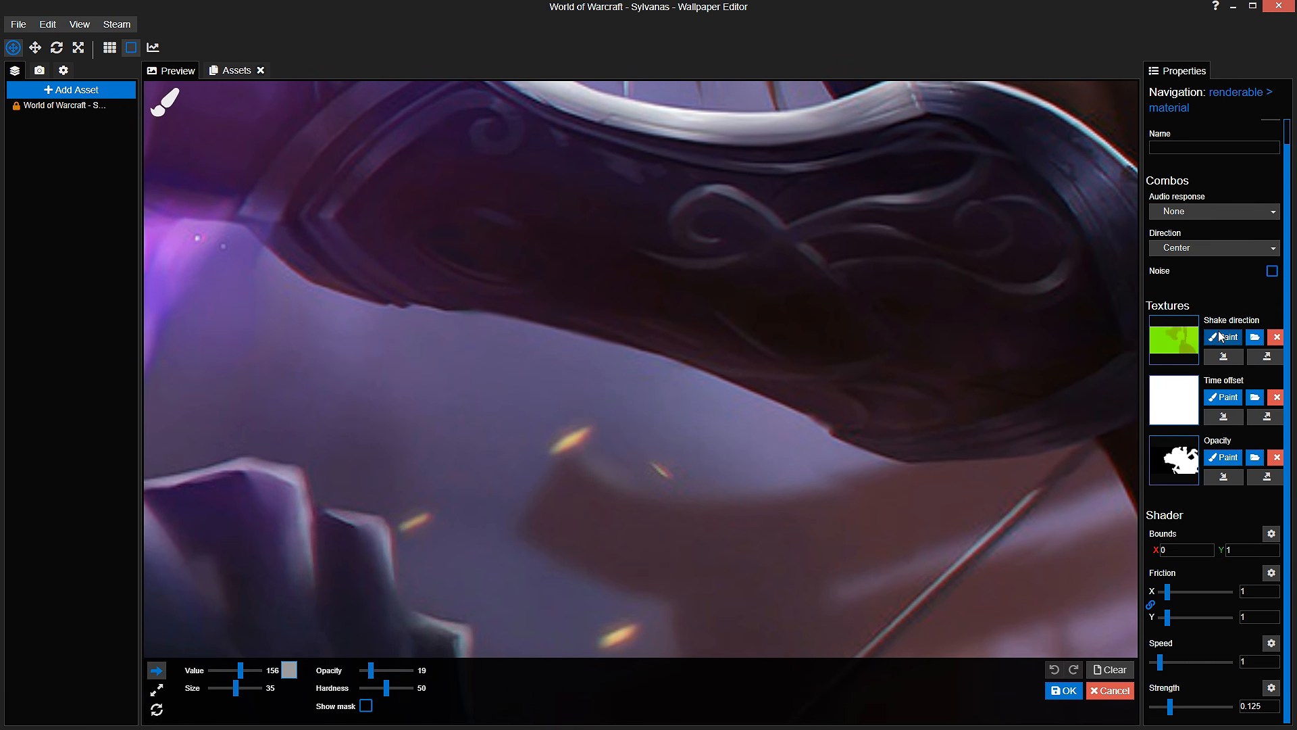
left_click(1224, 458)
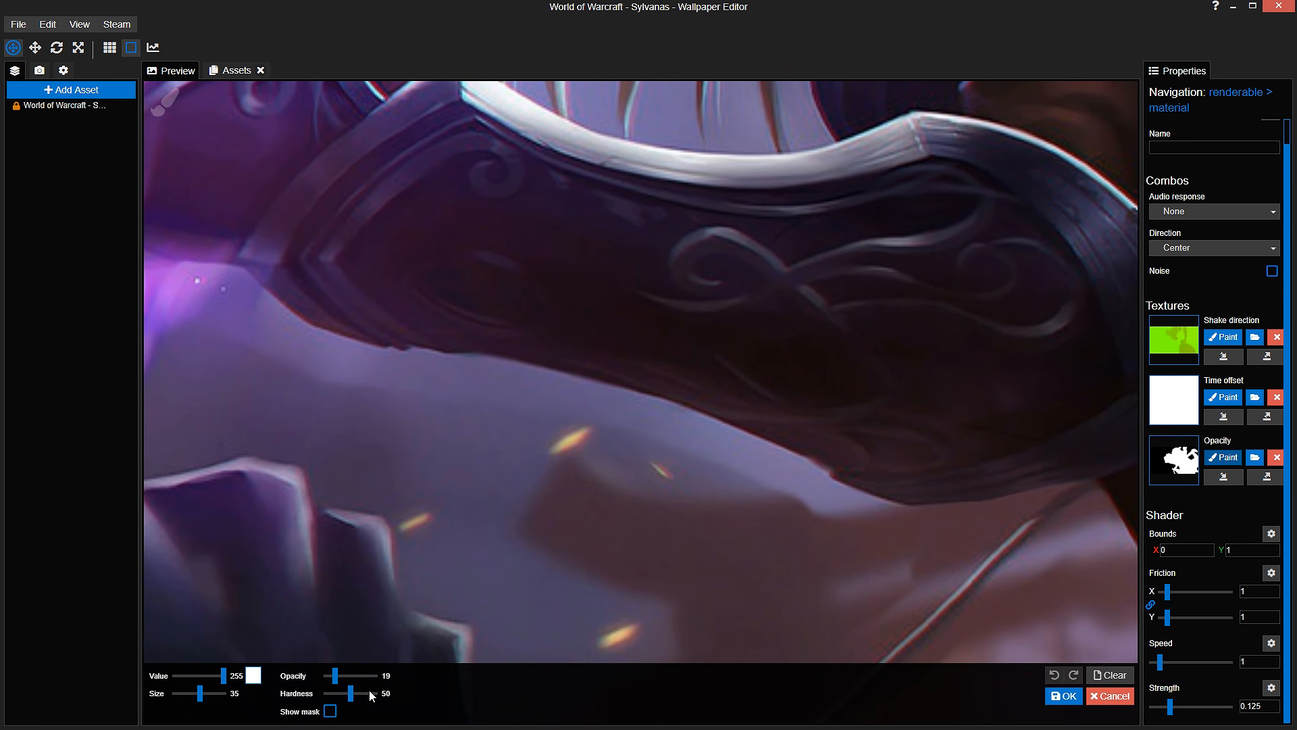
left_click(329, 711)
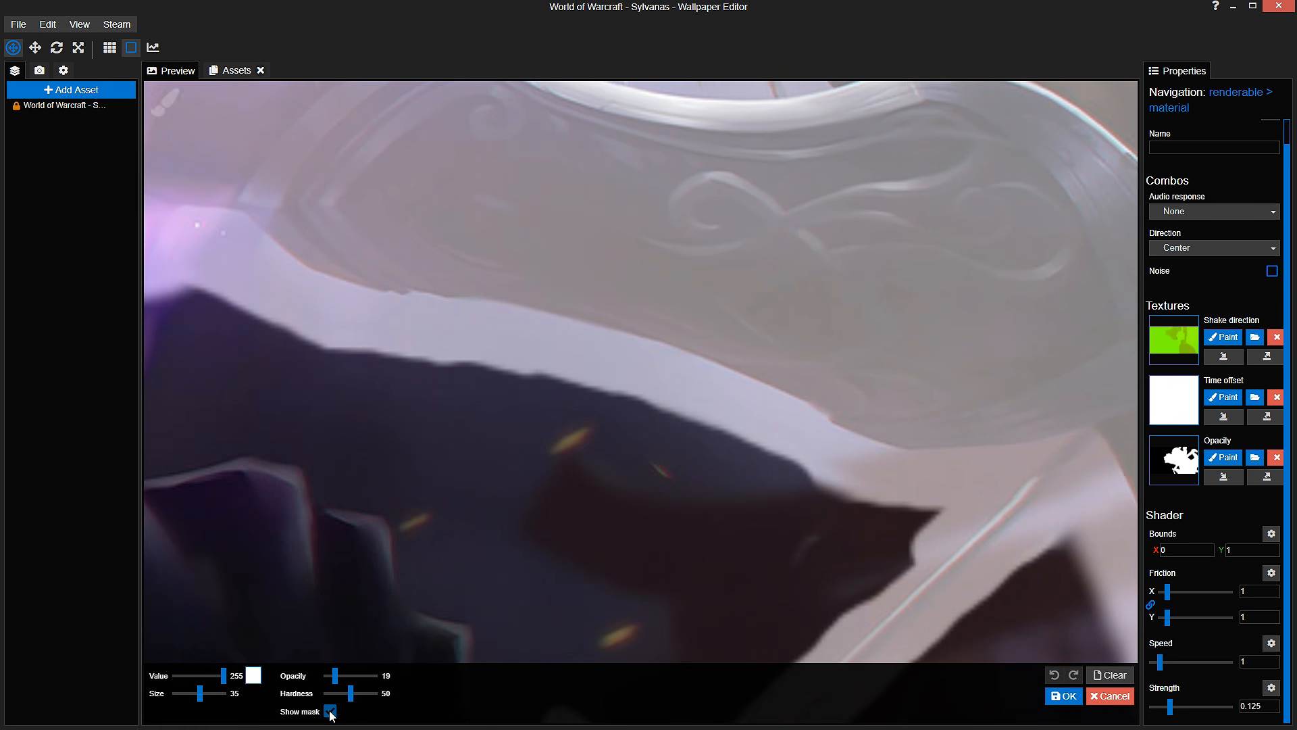
left_click(329, 711)
left_click(330, 711)
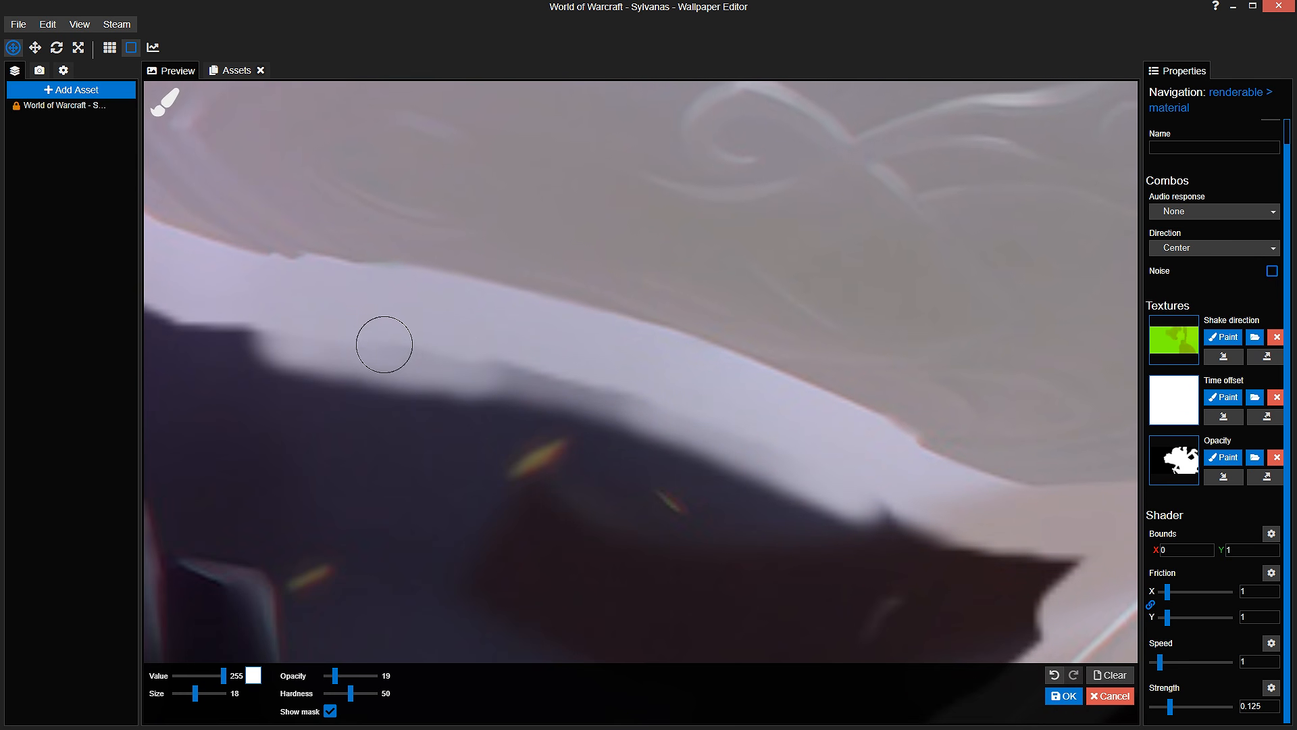
Step: Widen the Opacity mask below the arm guard toward the glowing hand and hide the mask overlay
left_click(329, 711)
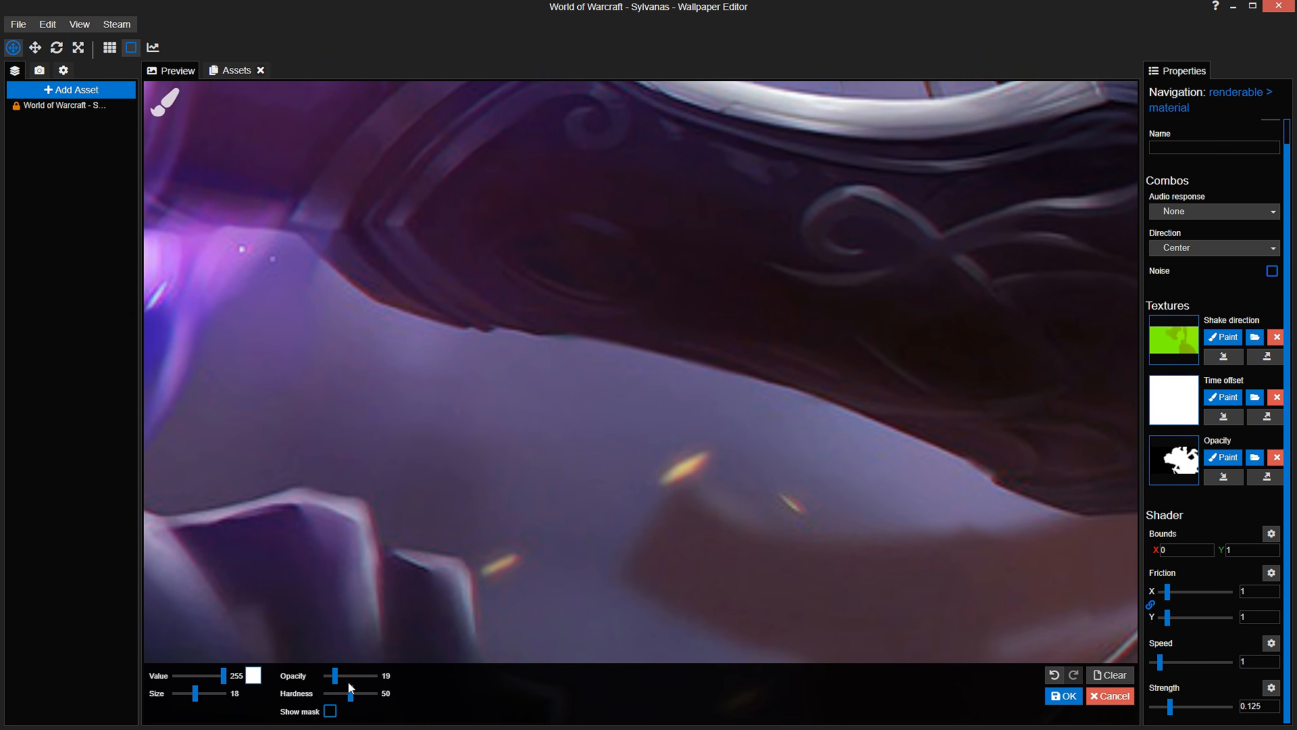
left_click(329, 710)
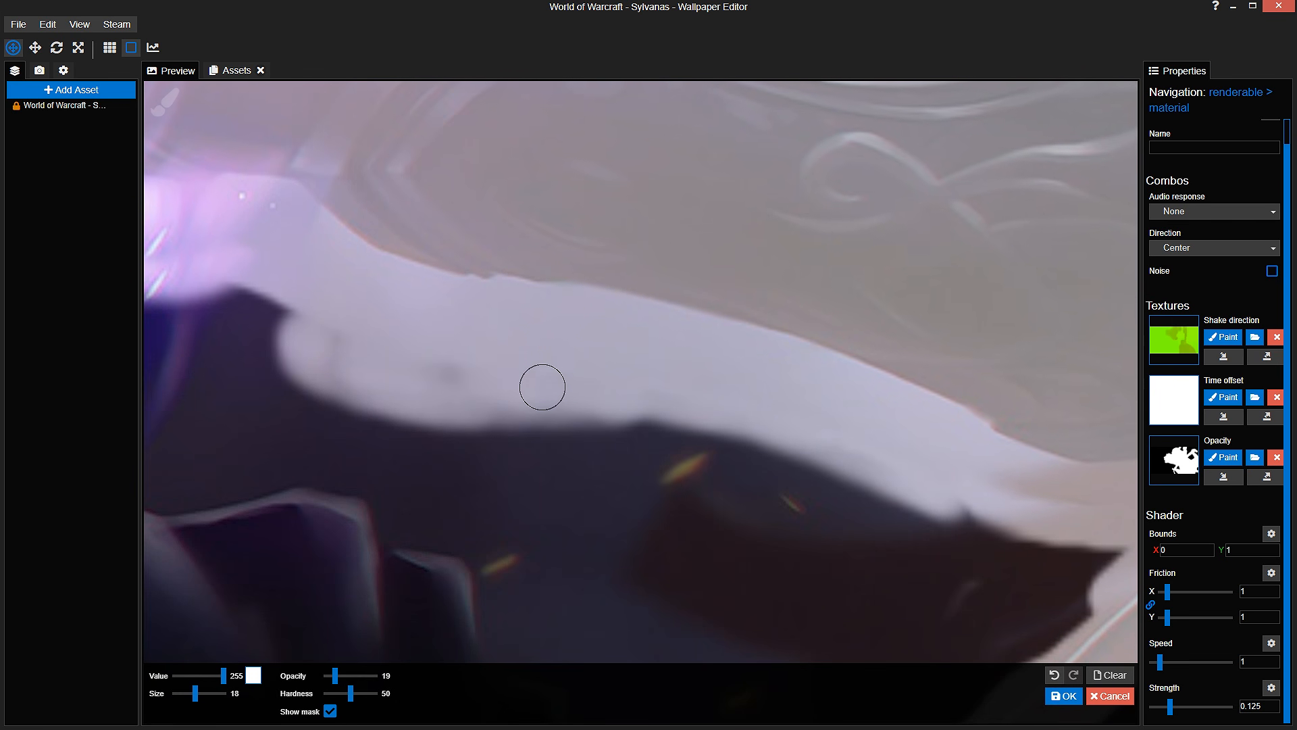
left_click(330, 710)
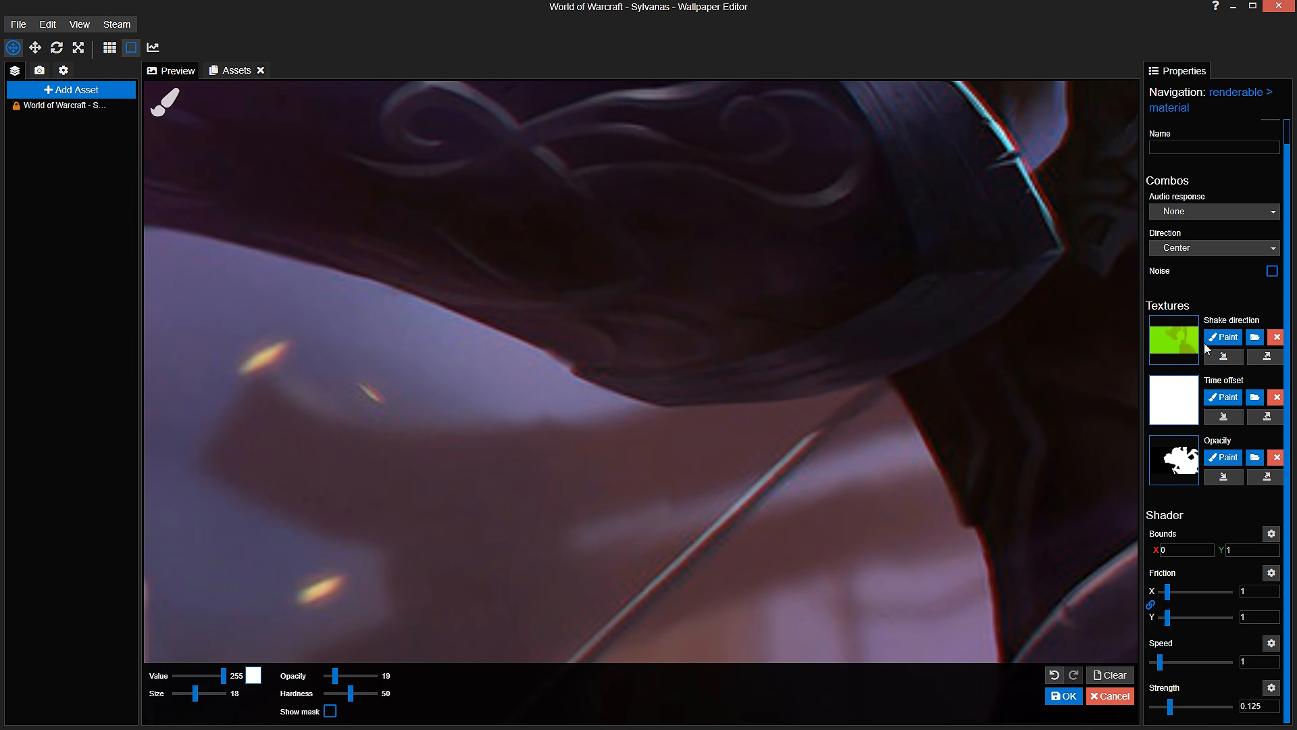
Step: Compare the Shake direction and Opacity masks around the bowstring below the arm guard, and review the motion with the overlay hidden
left_click(366, 706)
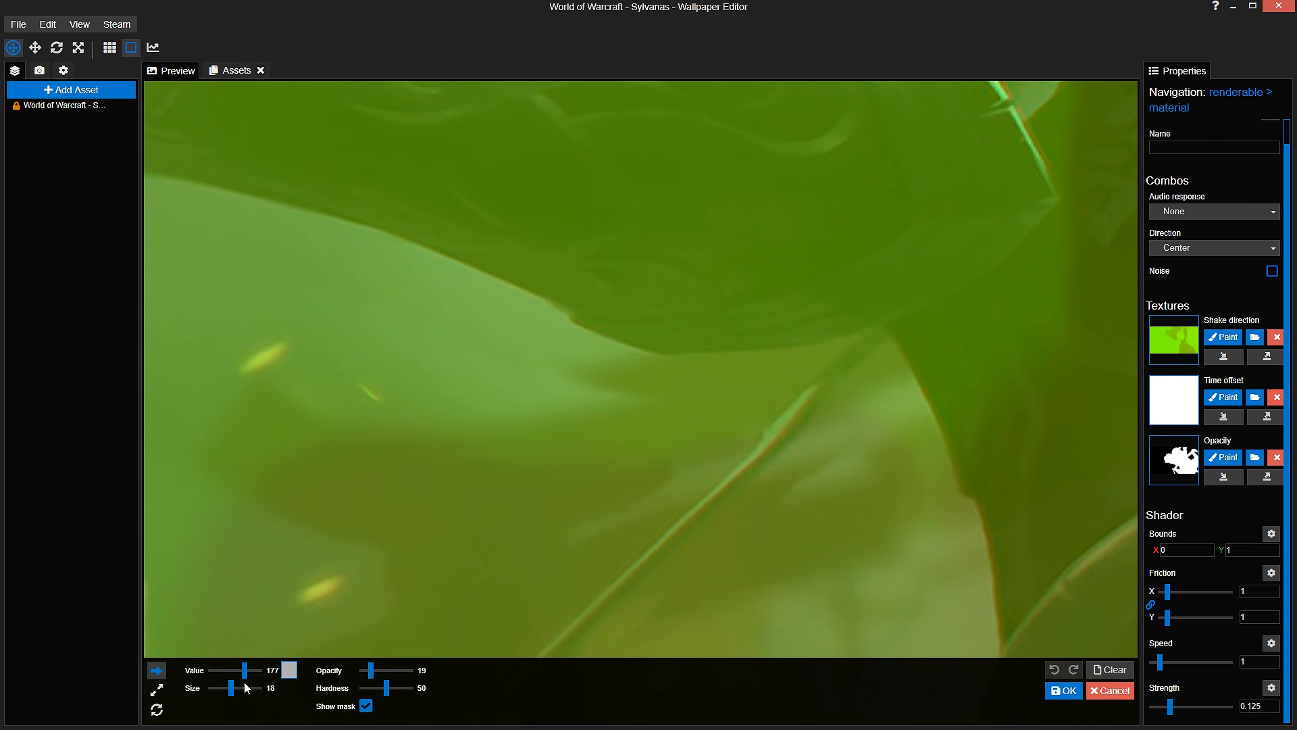
left_click(1224, 457)
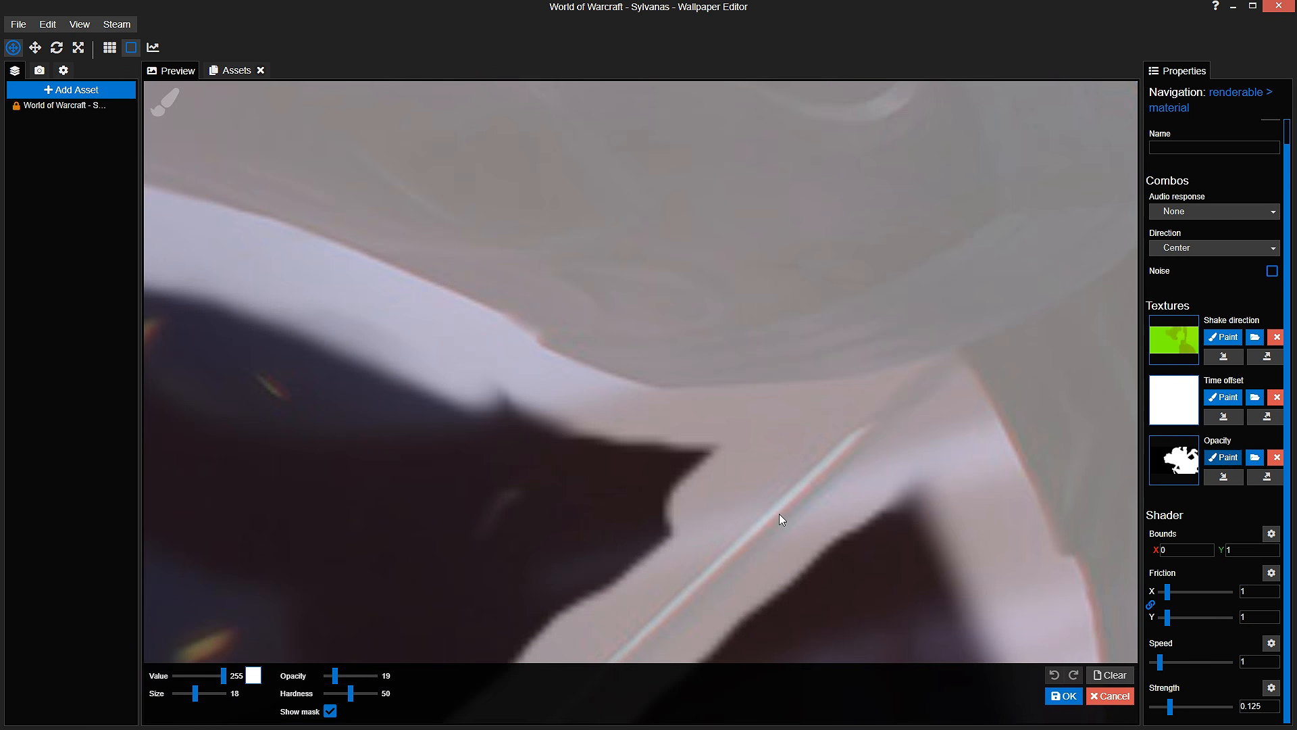
left_click(1226, 340)
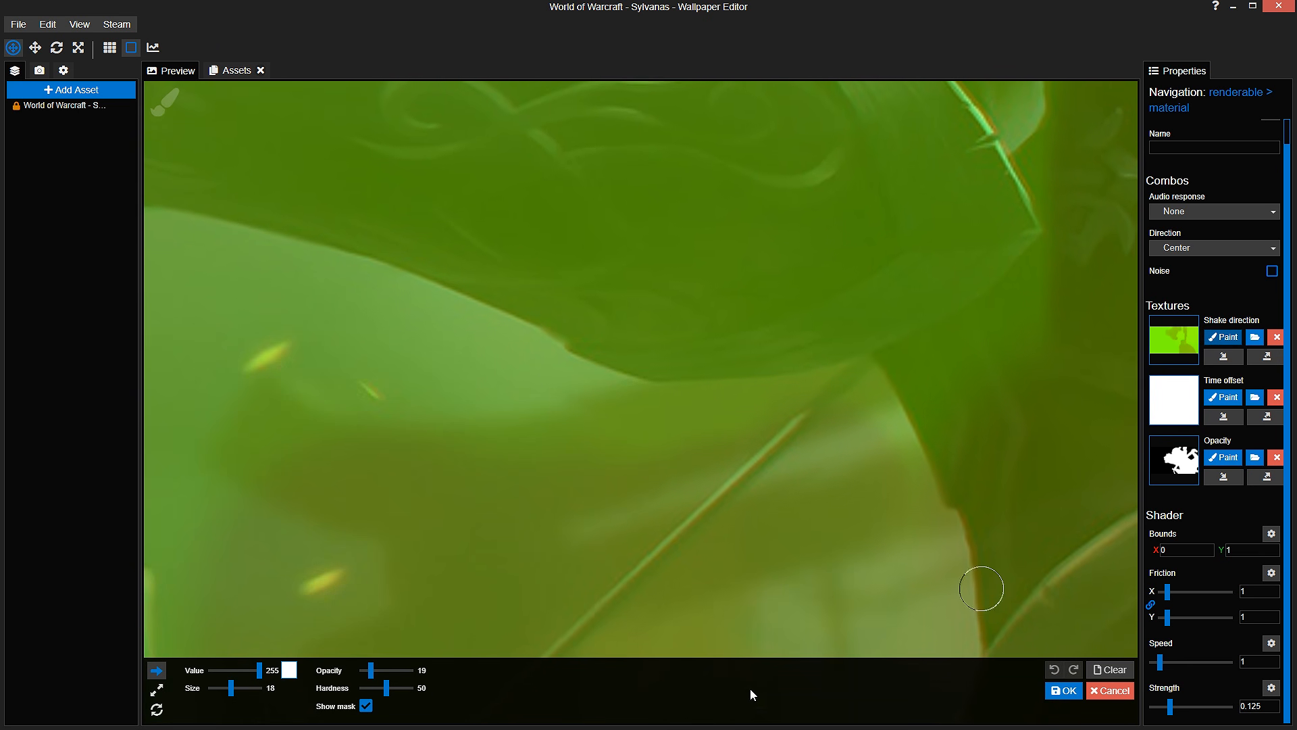
left_click(366, 706)
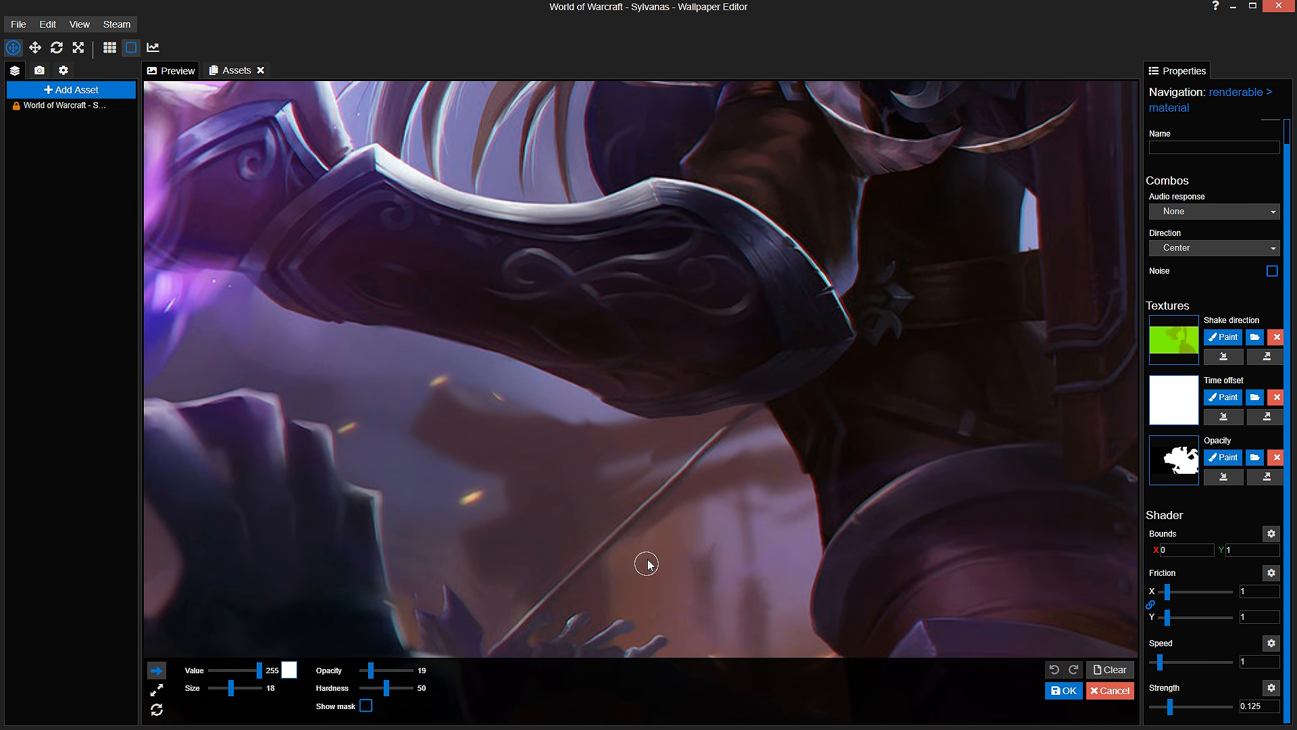
scroll(674, 503, "down", 3)
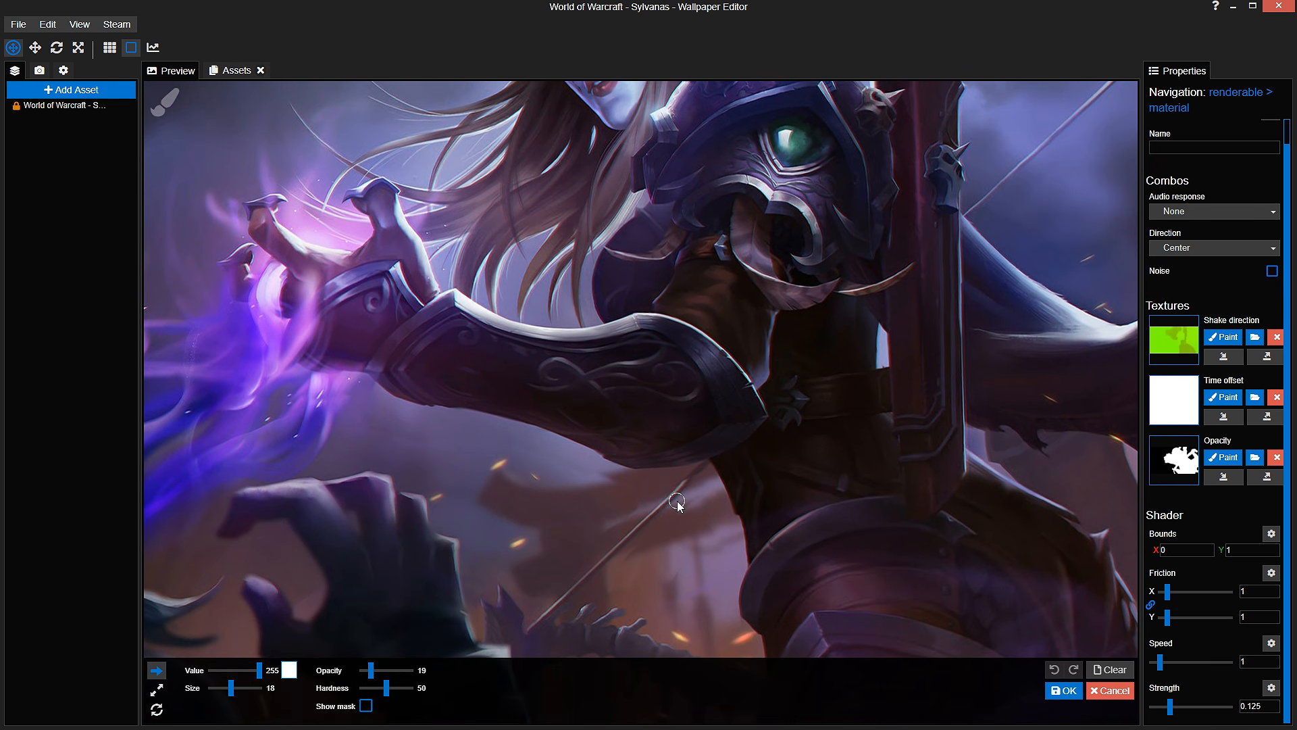
Step: Paint the Shake direction mask around the bowstring and arm guard's underside with brush value 223 and size 75
scroll(671, 503, "down", 1)
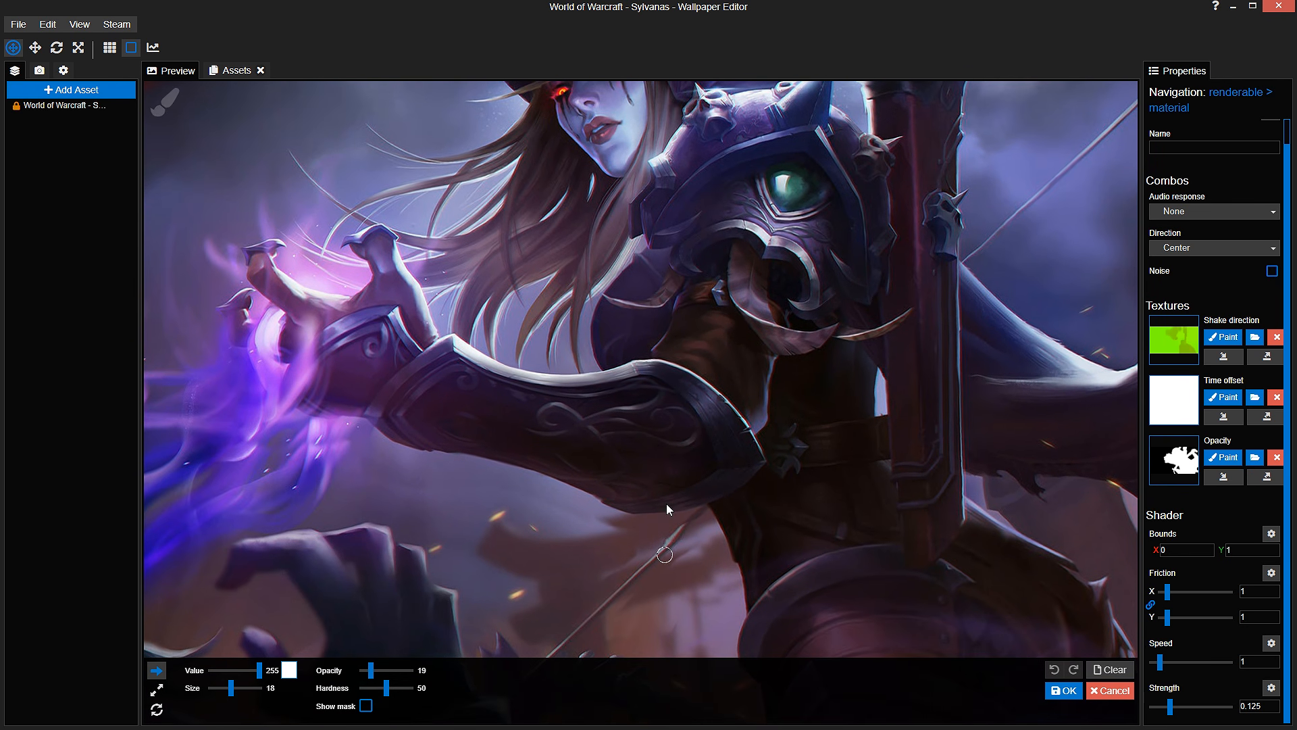
left_click(365, 705)
left_click_drag(259, 670, 242, 690)
left_click(247, 688)
scroll(629, 451, "up", 4)
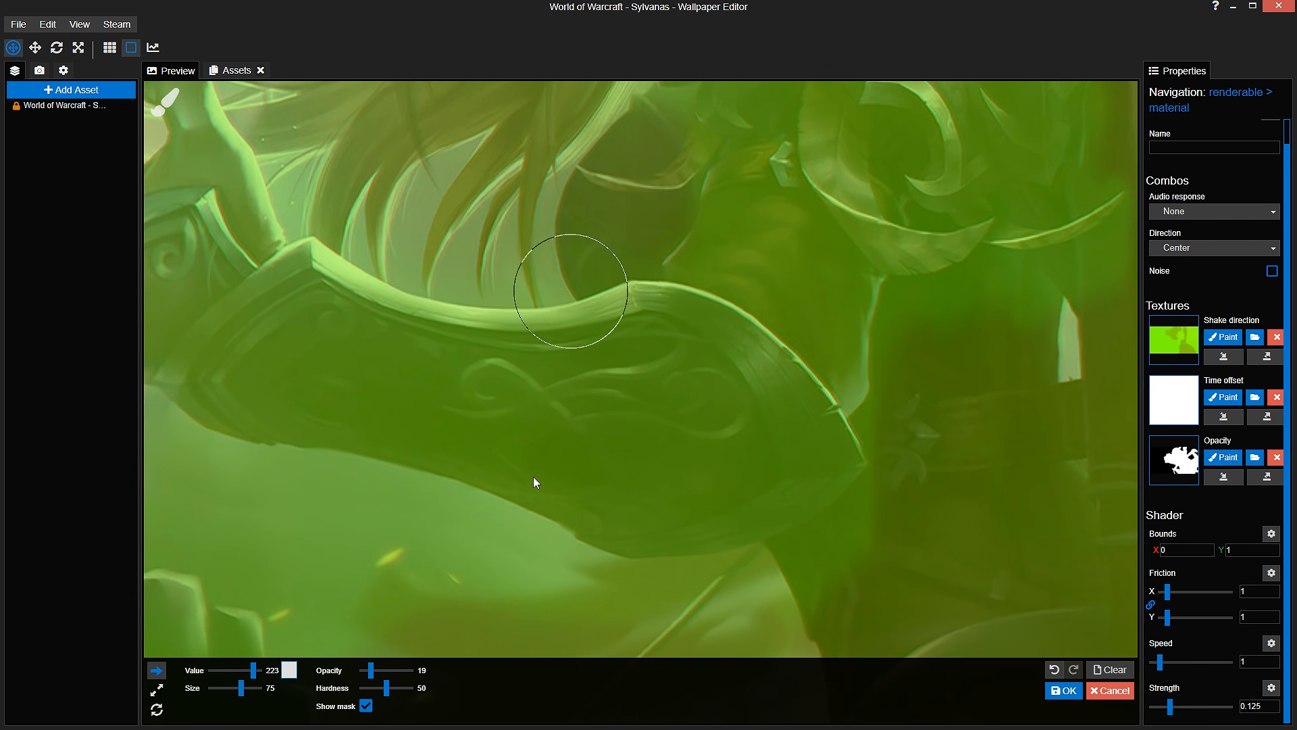
left_click_drag(477, 473, 541, 409)
Step: Blend the Shake direction mask around the arm guard with brush size 147, and preview the motion with the overlay hidden
left_click_drag(241, 688, 247, 688)
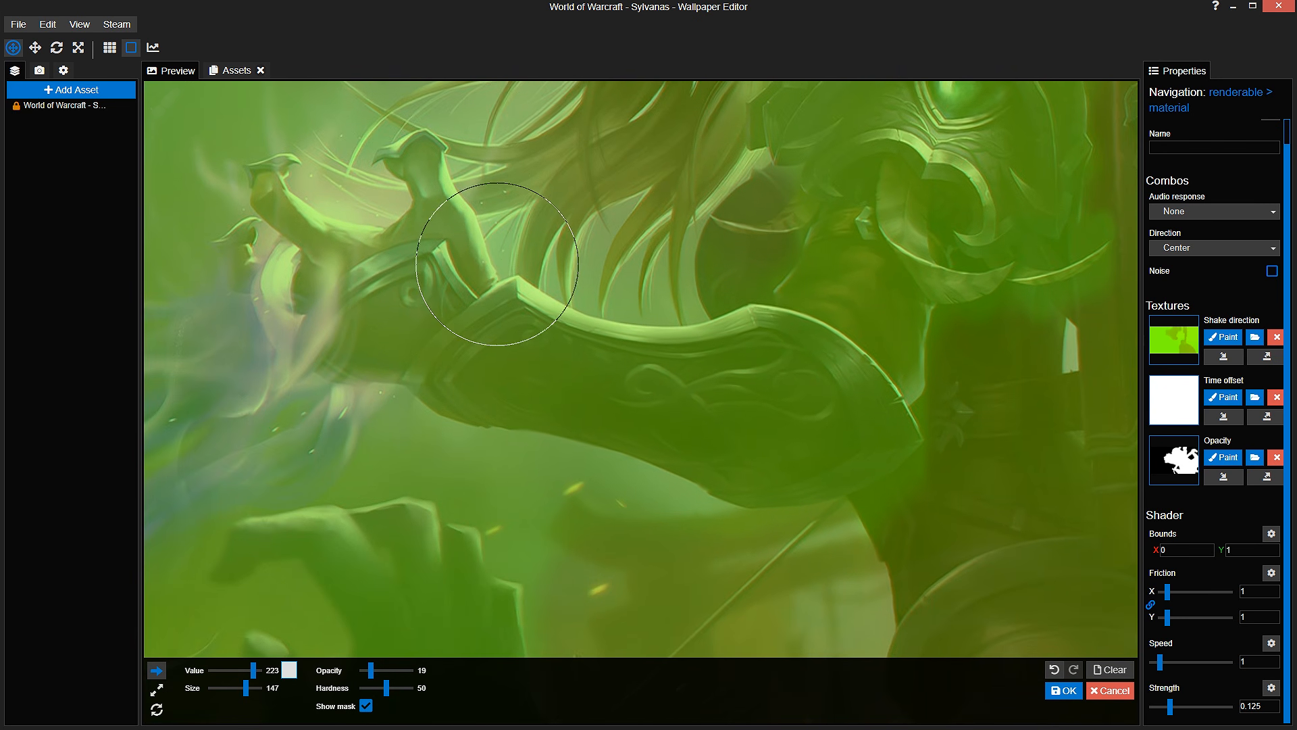
left_click_drag(497, 264, 552, 320)
mouse_move(456, 409)
left_mouse_down()
mouse_move(401, 280)
mouse_move(360, 412)
left_mouse_up()
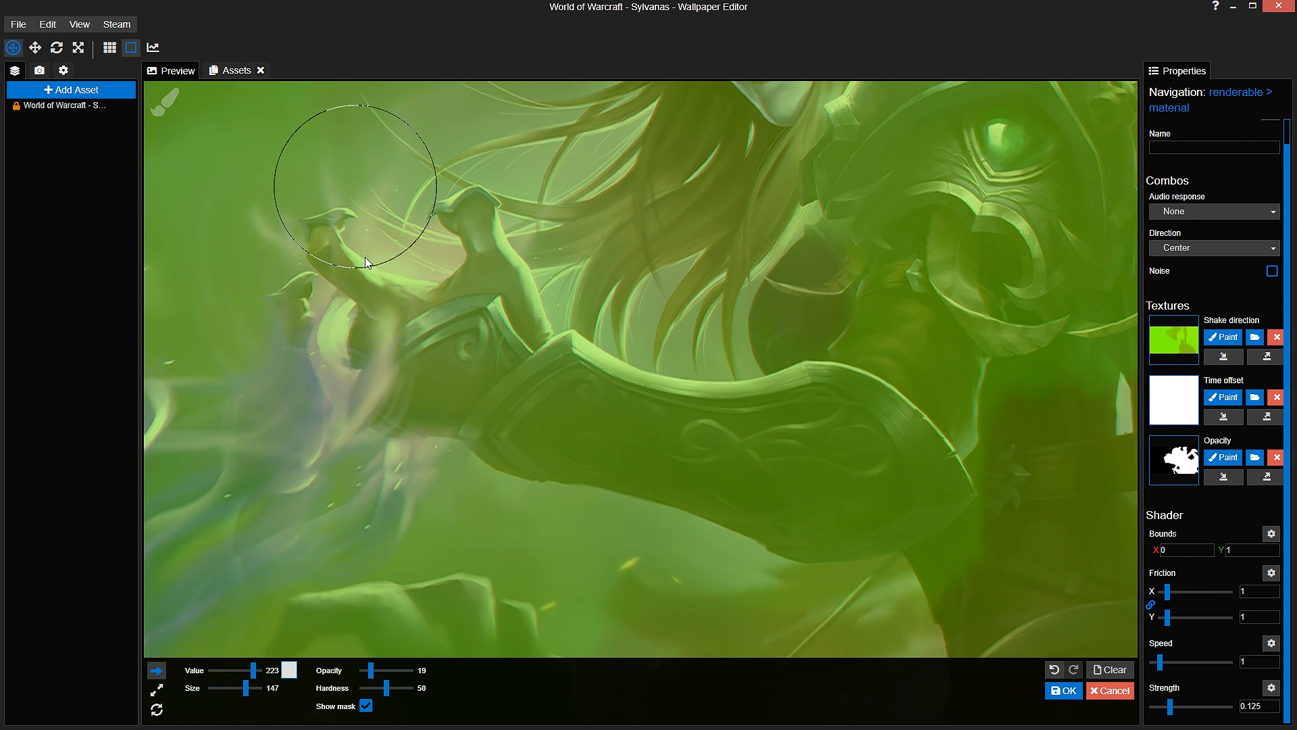
mouse_move(476, 487)
left_mouse_down()
mouse_move(582, 498)
mouse_move(492, 437)
left_mouse_up()
left_click_drag(460, 465, 654, 435)
left_click_drag(653, 435, 598, 441)
mouse_move(764, 420)
left_mouse_down()
mouse_move(631, 553)
mouse_move(790, 273)
mouse_move(777, 354)
mouse_move(755, 386)
left_mouse_up()
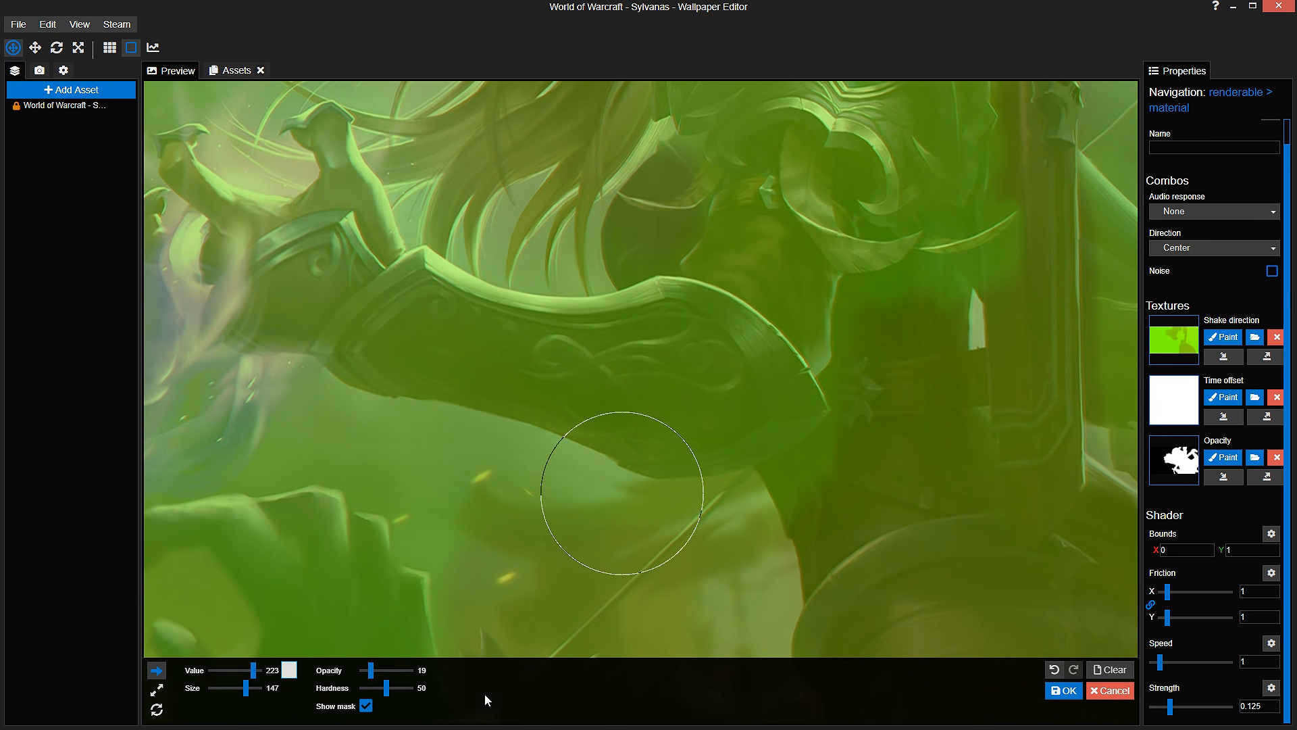
left_click(365, 706)
scroll(667, 555, "down", 2)
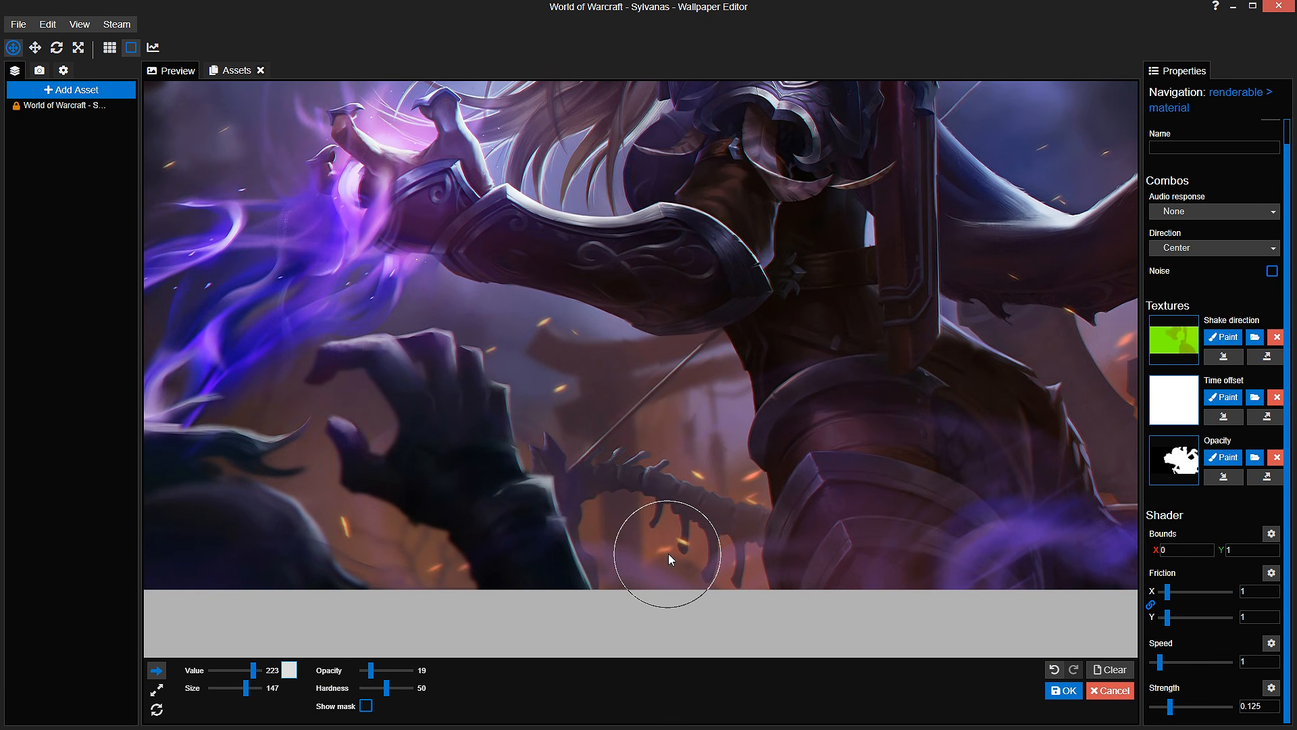
scroll(667, 554, "up", 5)
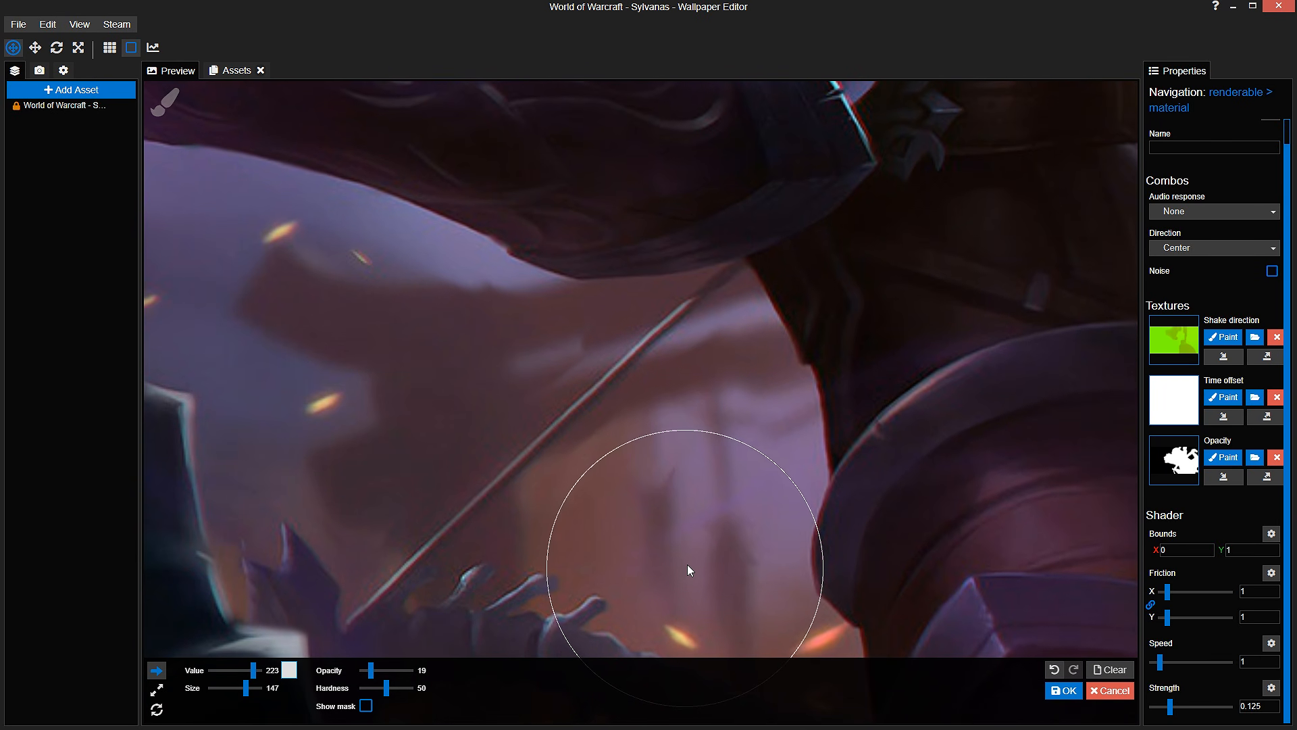
Step: Refine the Shake direction mask in the background below the arm guard with brush value 191 and size 46
left_click(365, 706)
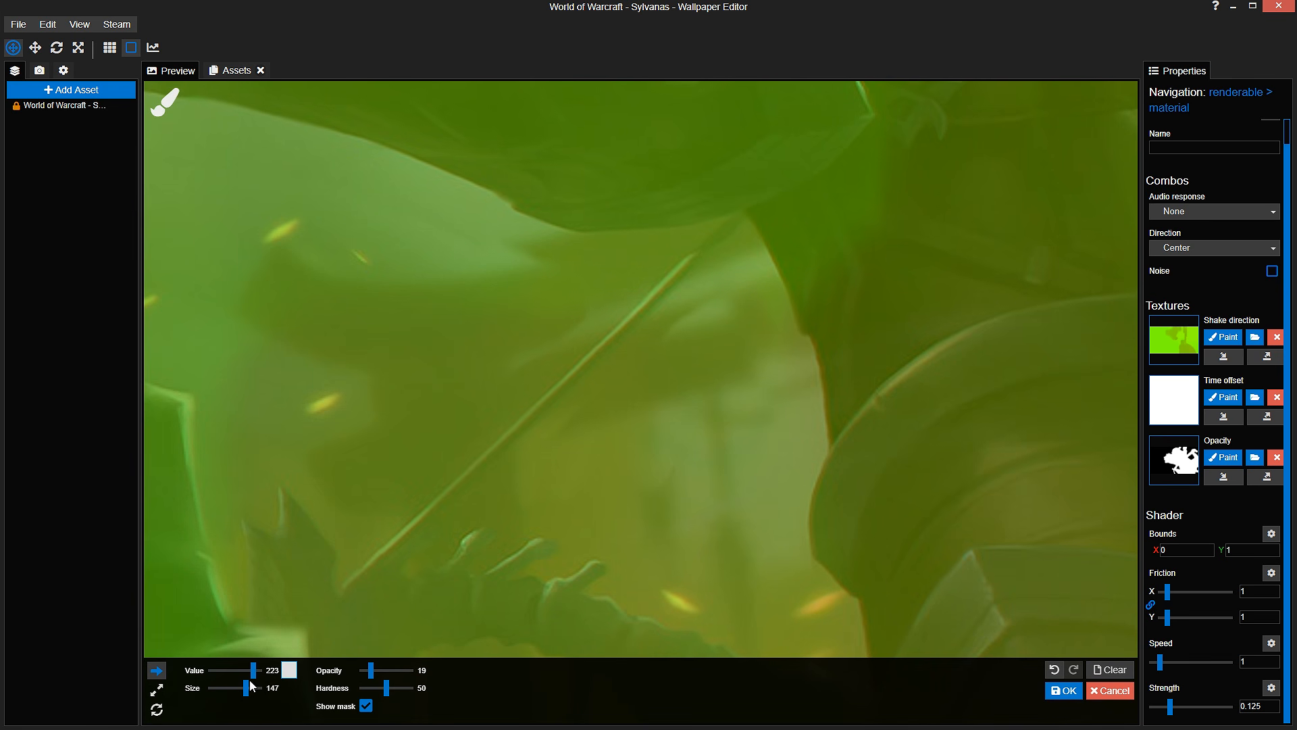
left_click_drag(250, 686, 241, 693)
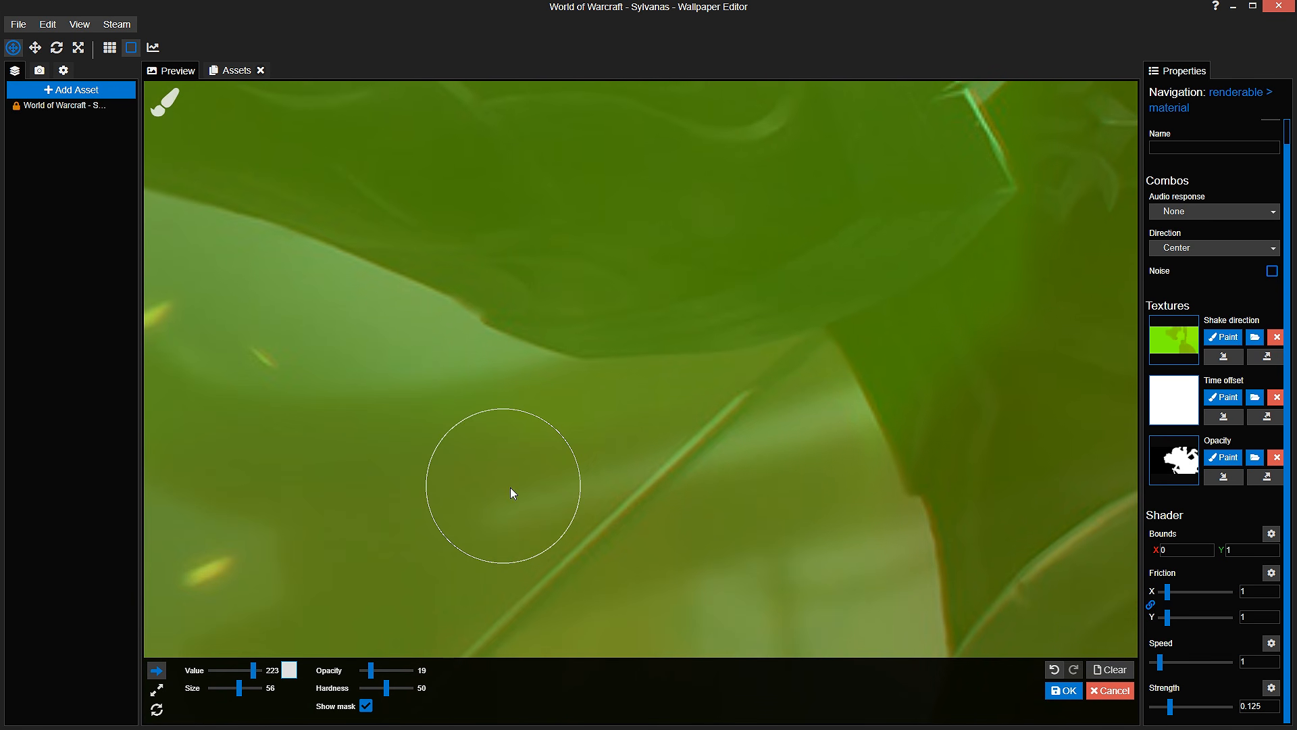
scroll(551, 488, "down", 2)
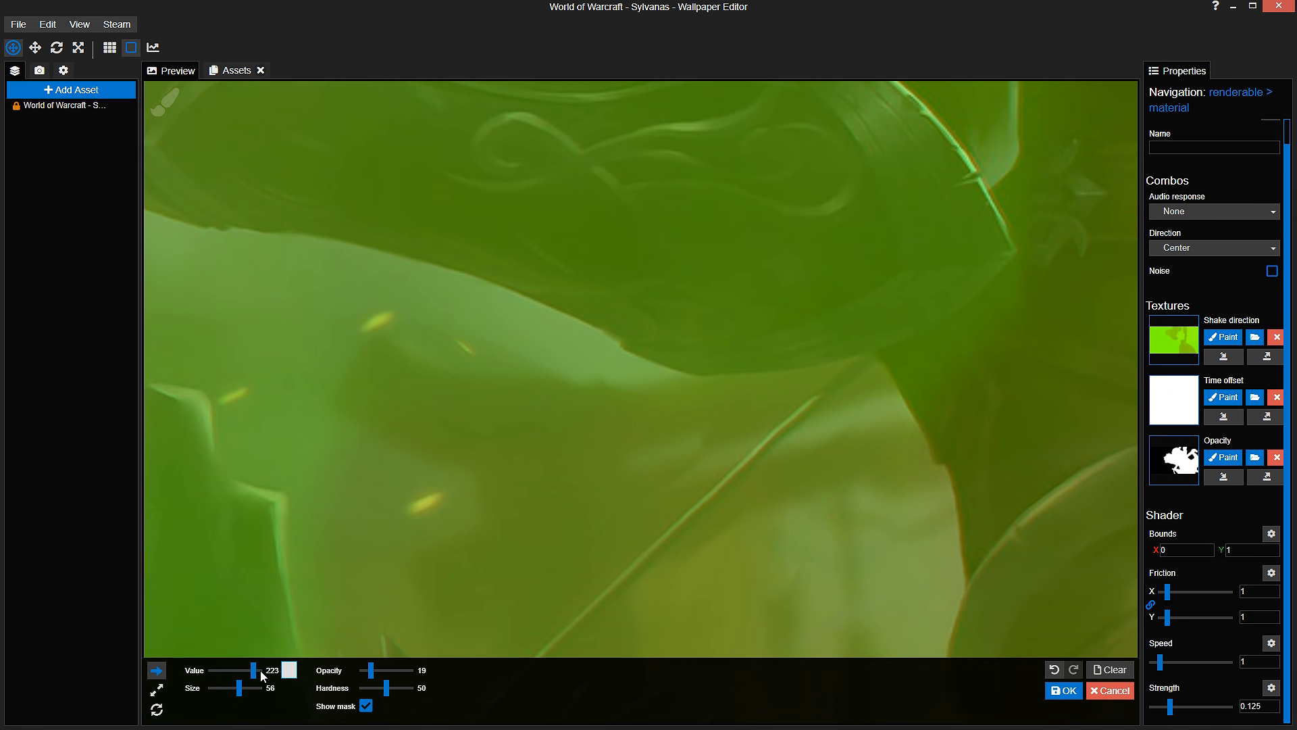
mouse_move(253, 671)
left_mouse_down()
mouse_move(264, 673)
mouse_move(238, 688)
mouse_move(247, 676)
left_mouse_up()
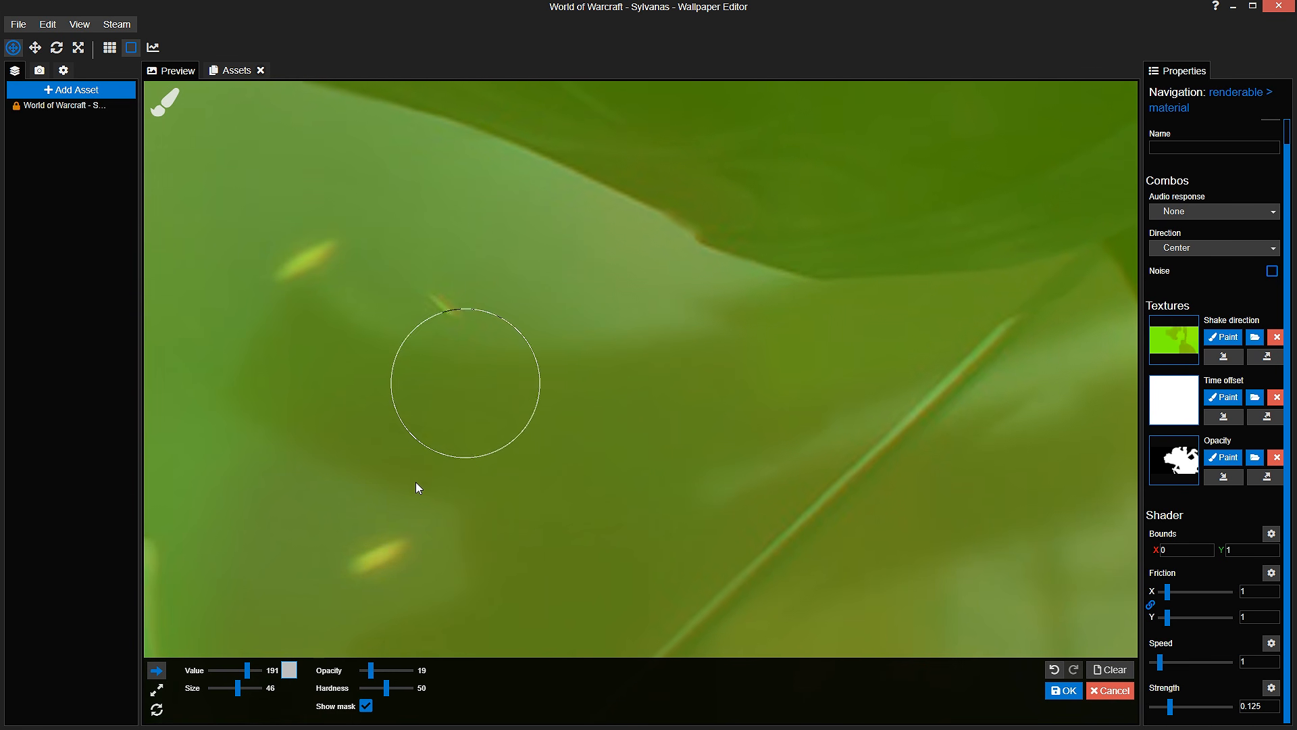
Step: Extend the Opacity mask into the background below the arm guard with brush value 255 and size 22, and save the project
left_click(1223, 458)
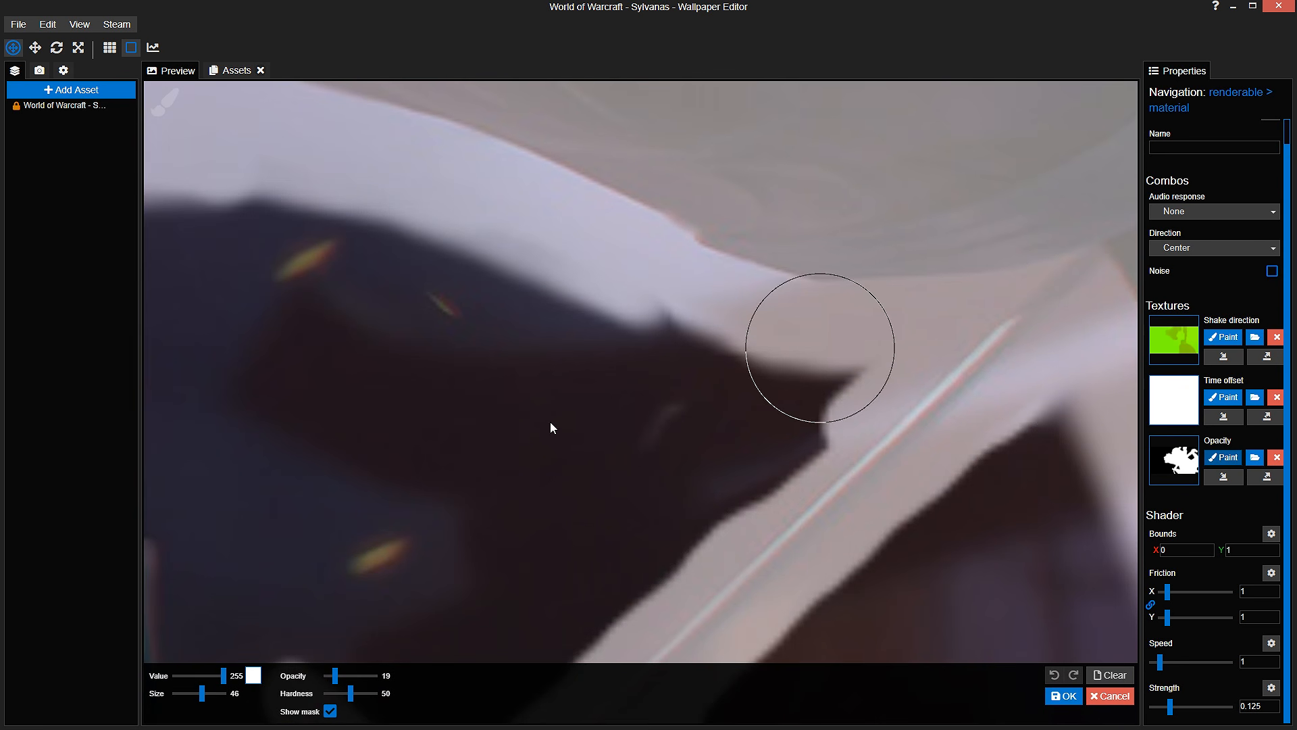
left_click_drag(223, 675, 212, 675)
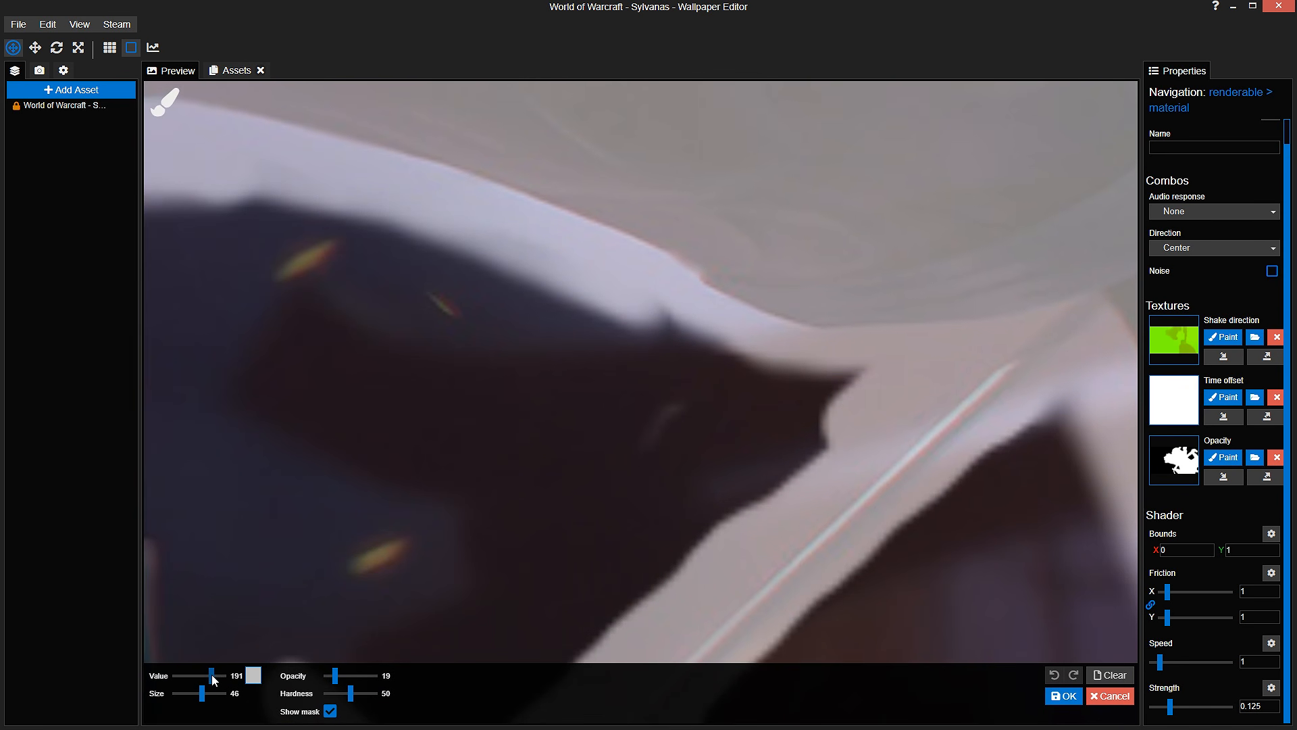
left_click(329, 712)
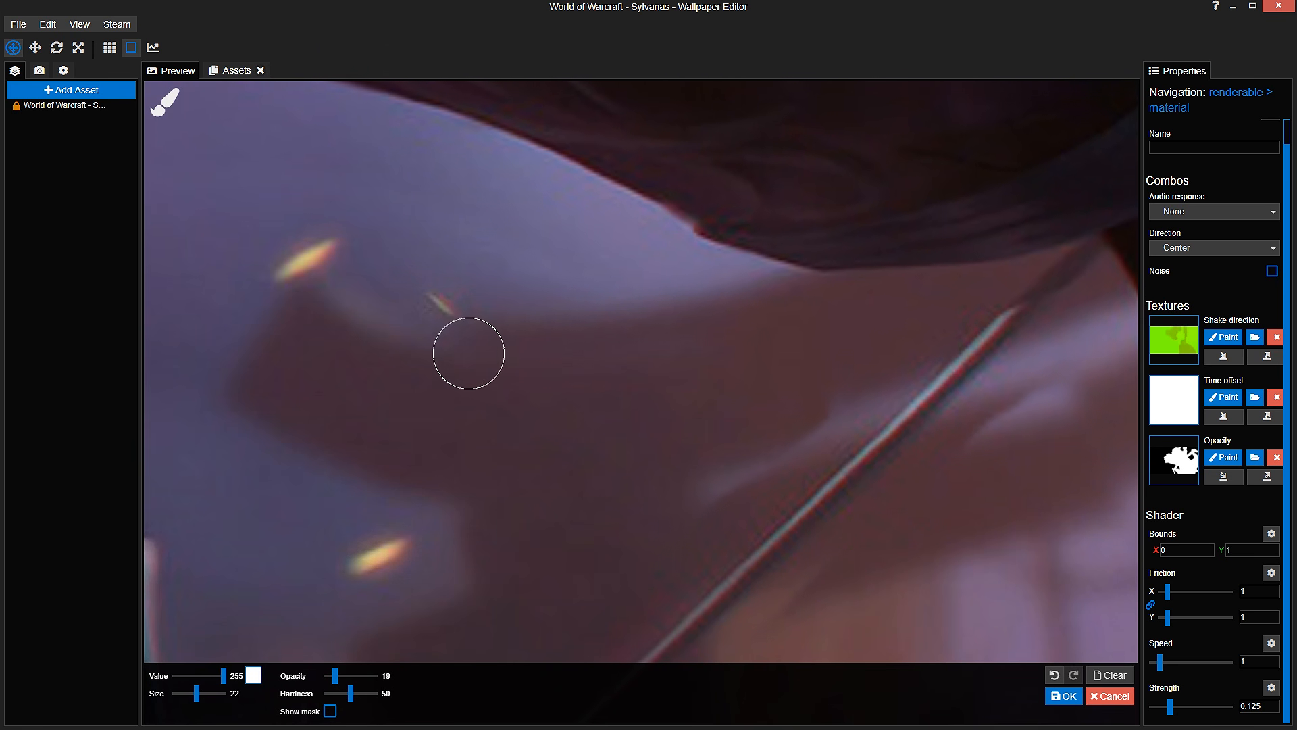
scroll(723, 458, "down", 2)
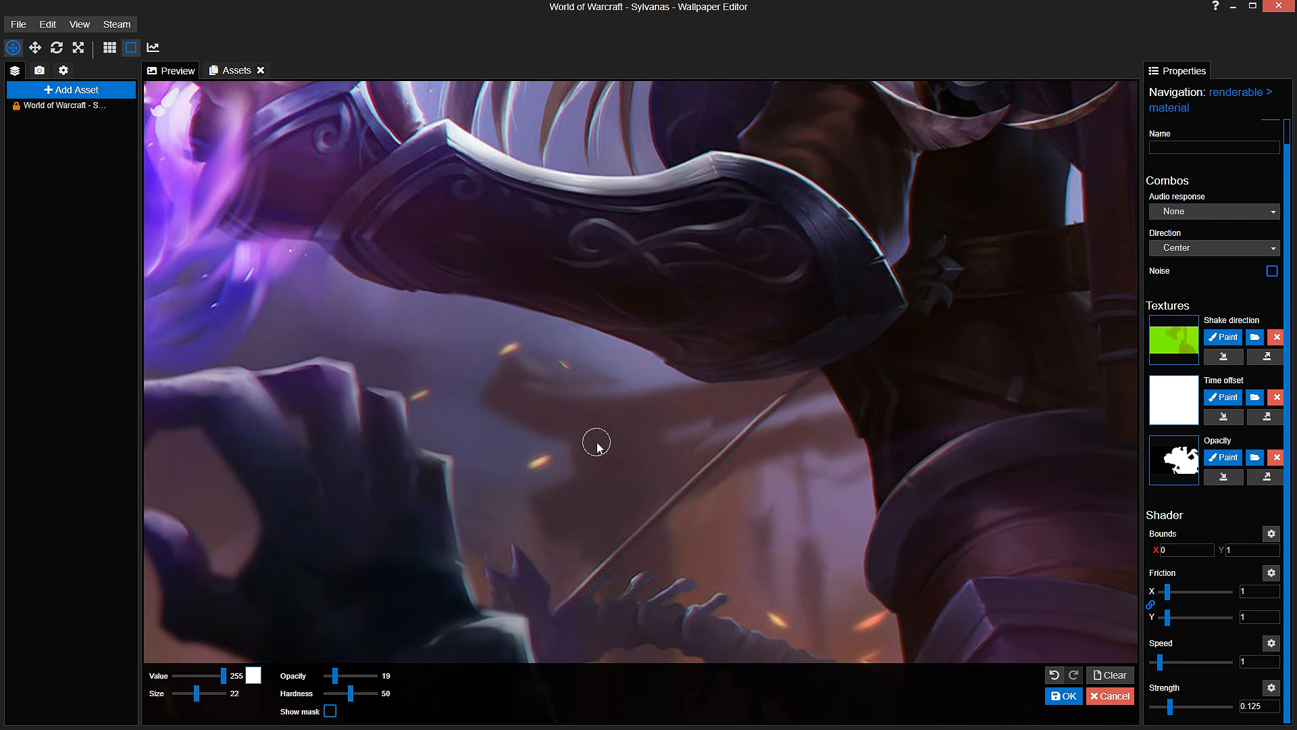
key("ctrl+s")
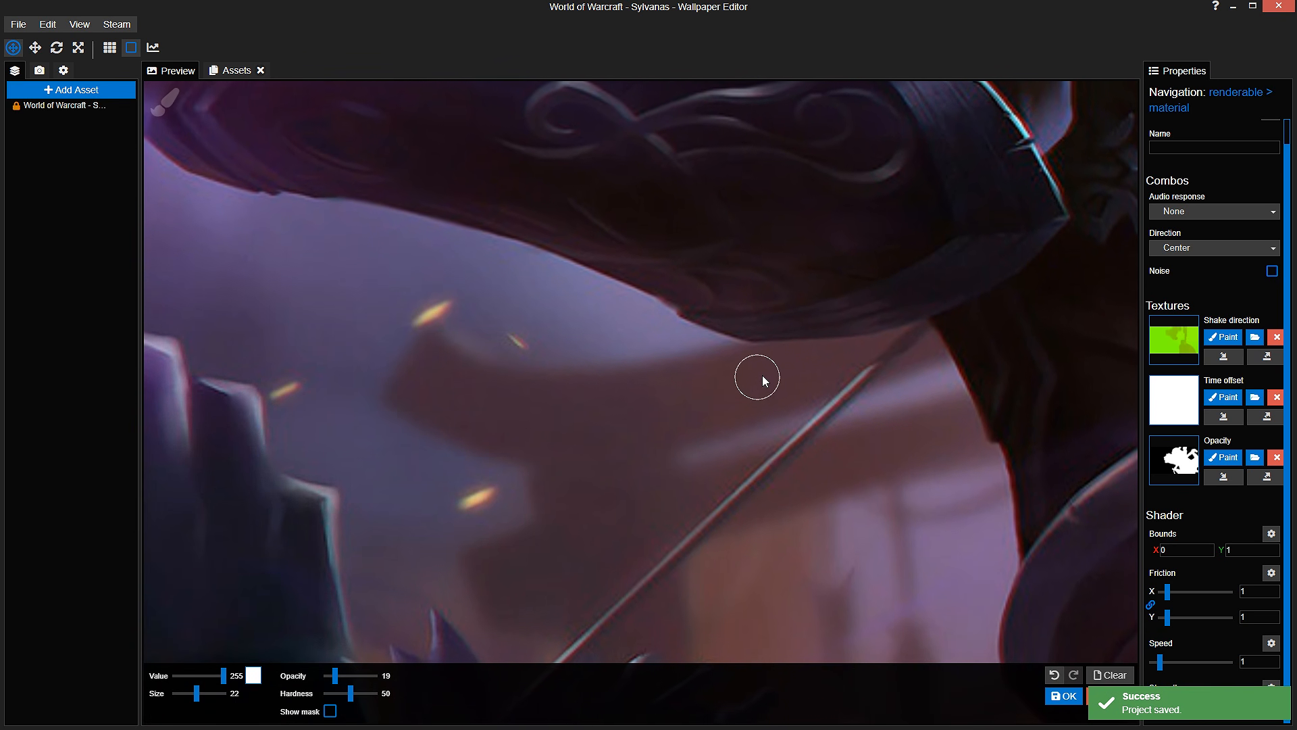
Step: Inspect the Opacity mask below the arm guard and review the motion around the embers with the overlay hidden and brush value 0
left_click(330, 710)
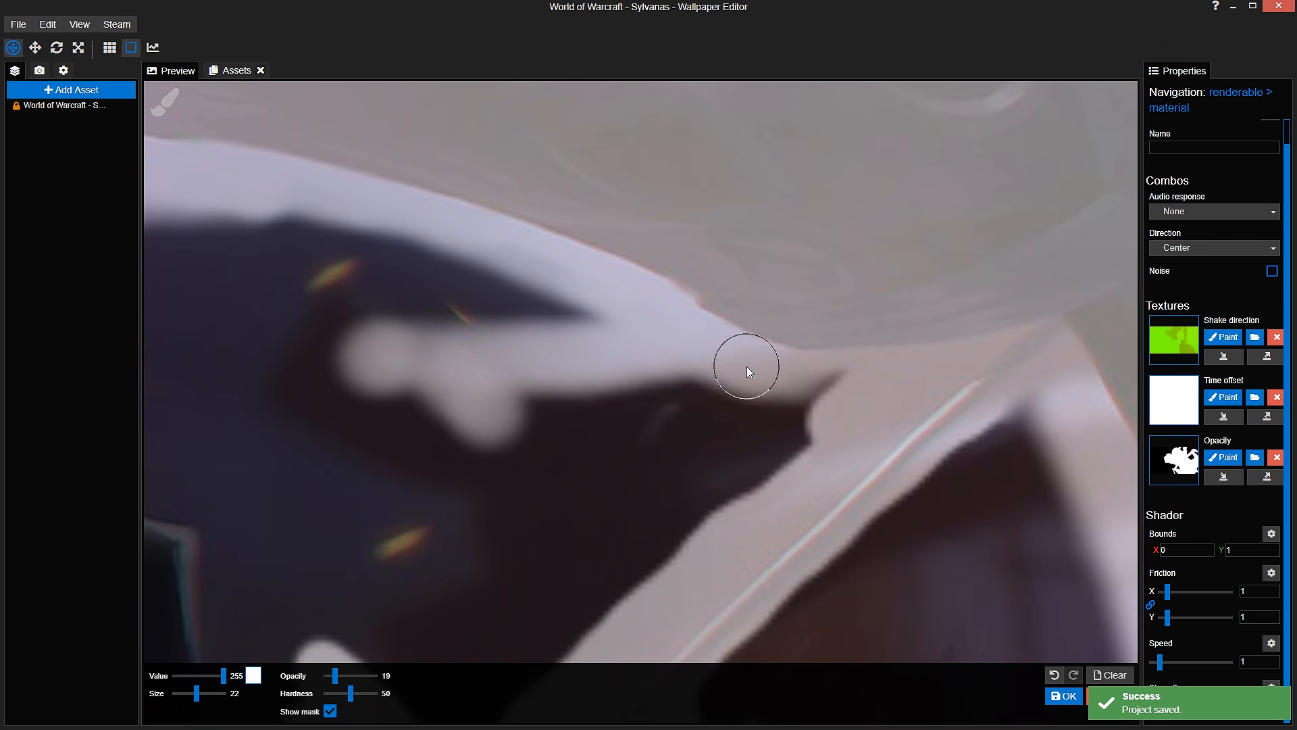
scroll(514, 384, "up", 3)
left_click_drag(263, 236, 533, 385)
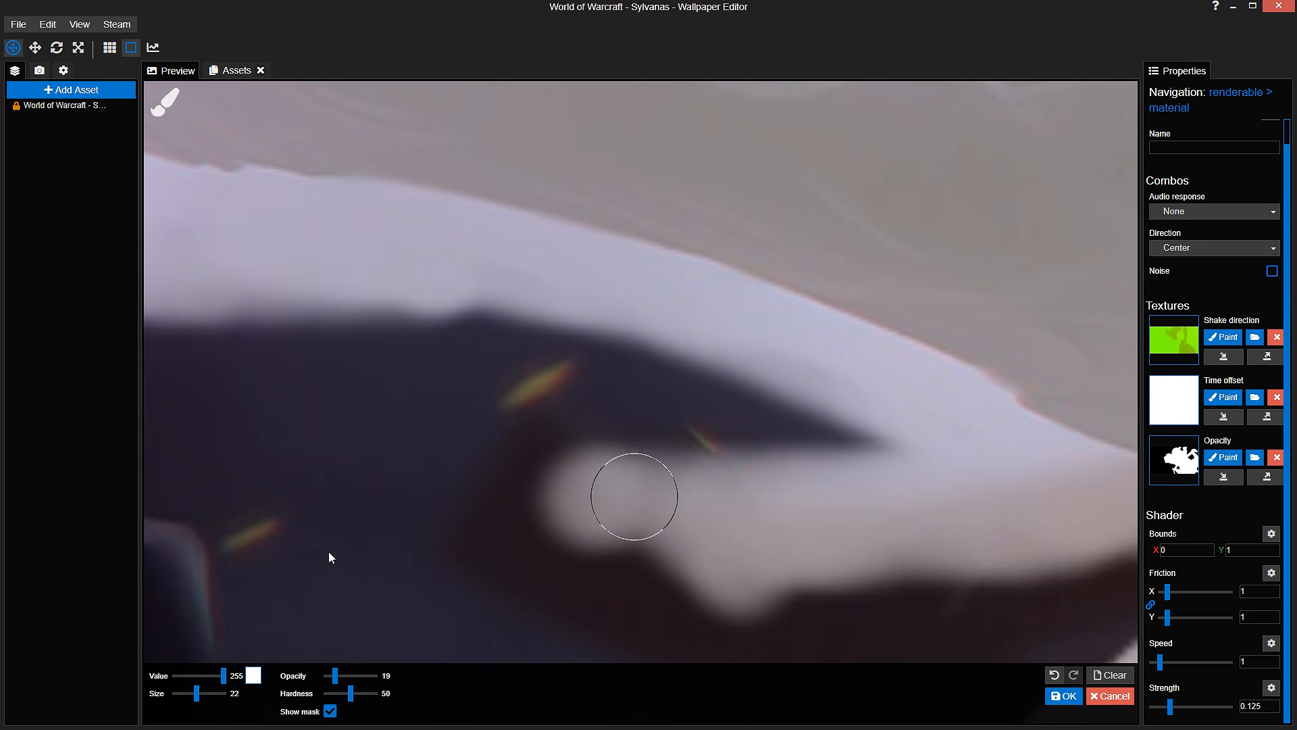
left_click(329, 710)
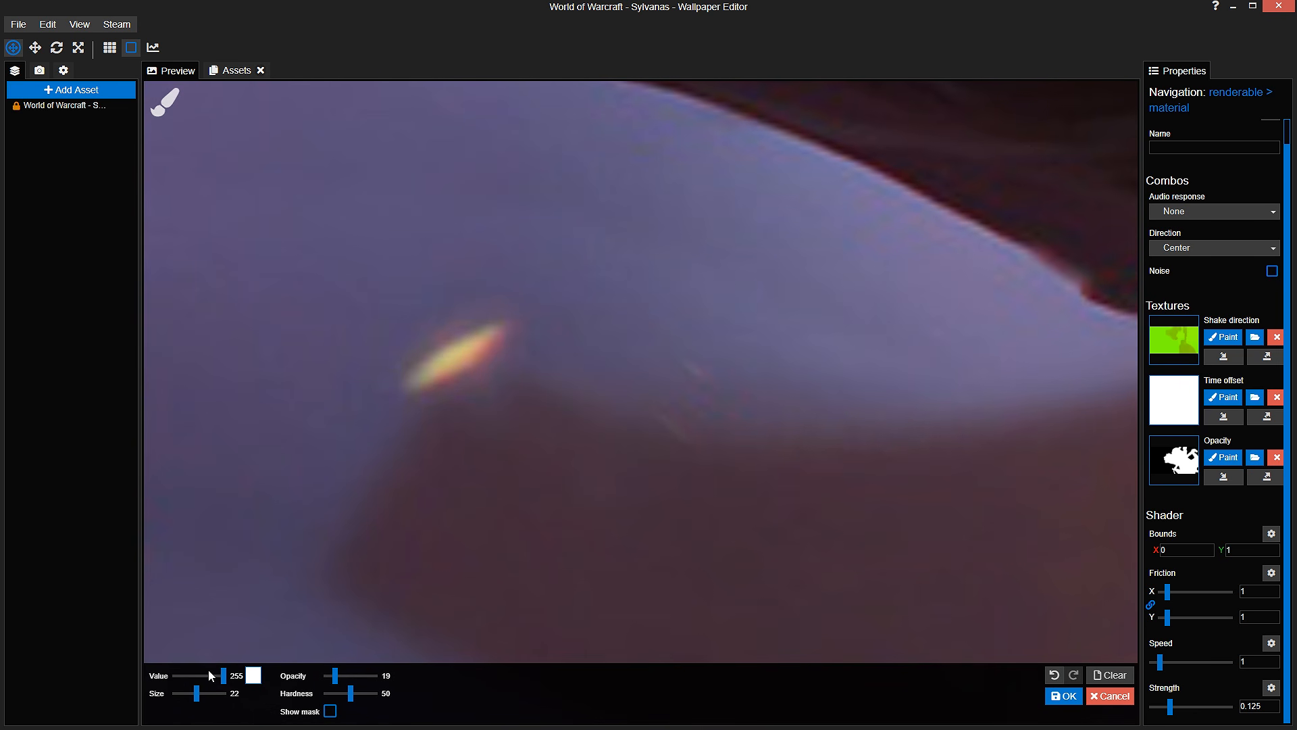
left_click_drag(208, 671, 174, 676)
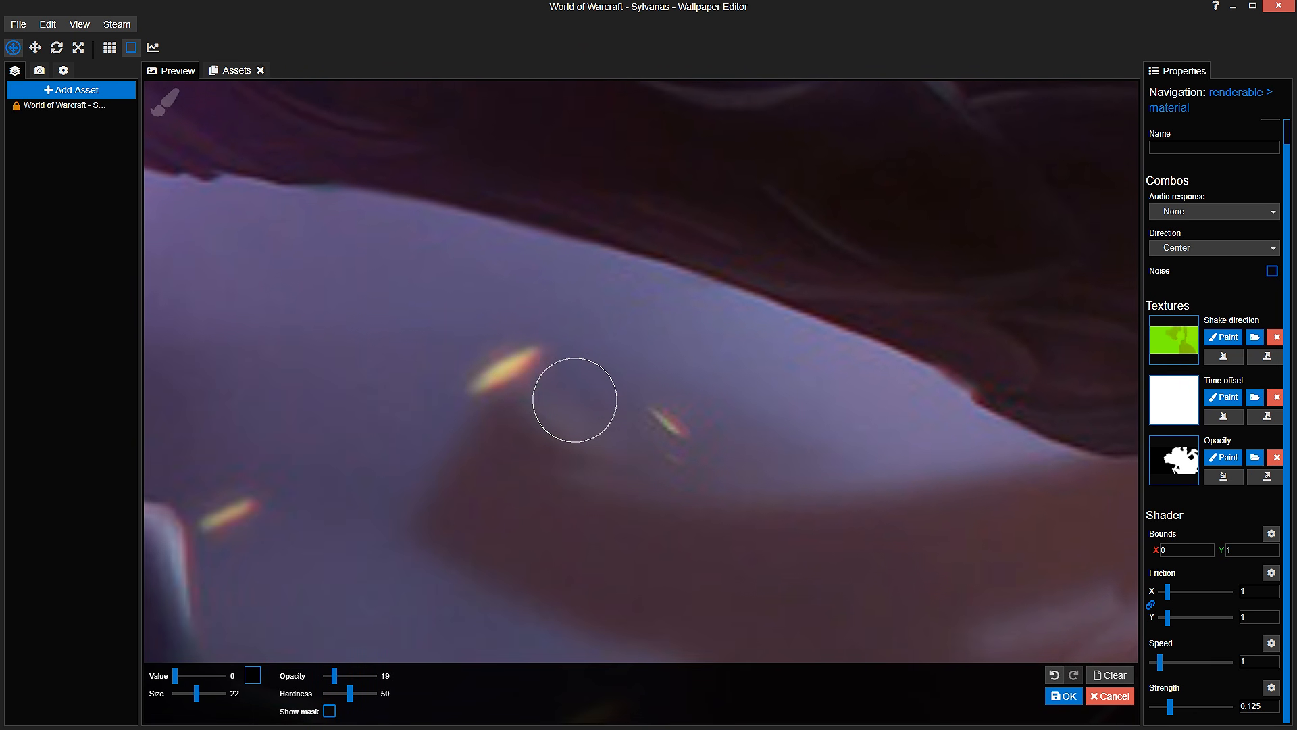
scroll(441, 404, "down", 5)
scroll(442, 403, "down", 4)
scroll(442, 404, "up", 5)
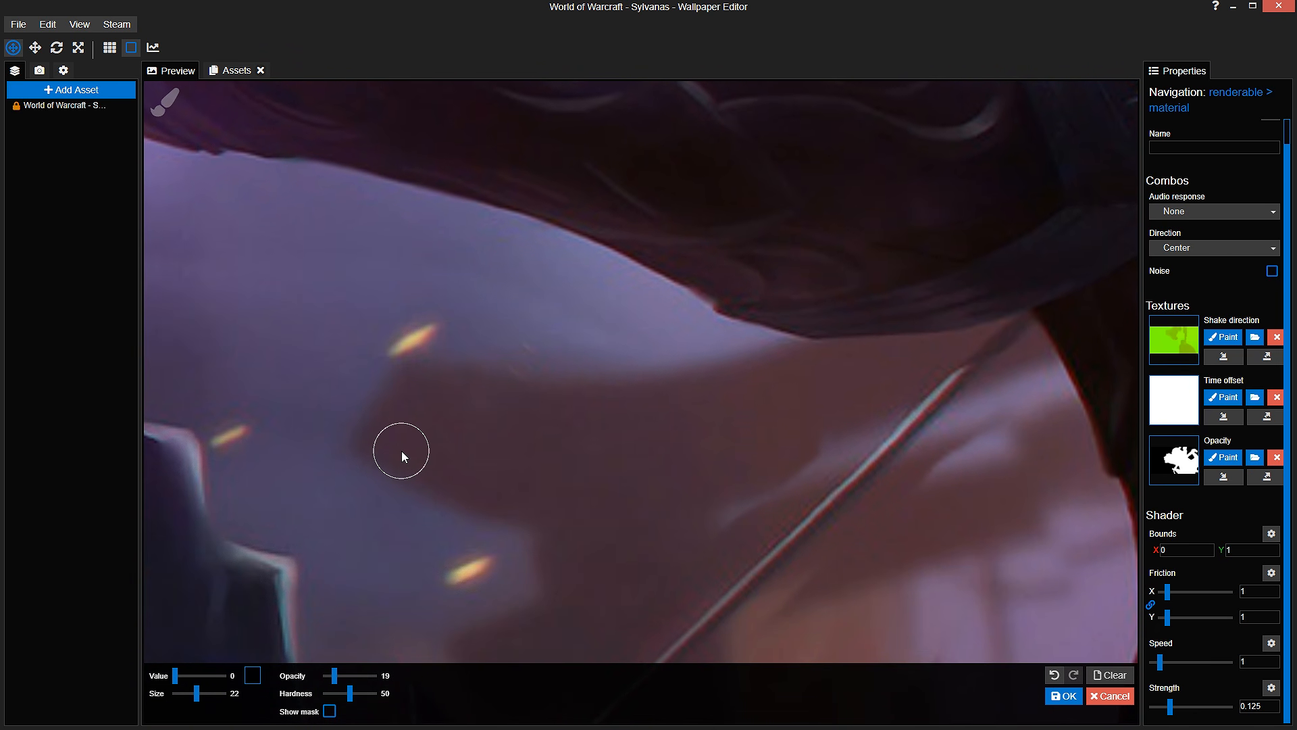
scroll(401, 452, "down", 4)
scroll(639, 452, "up", 4)
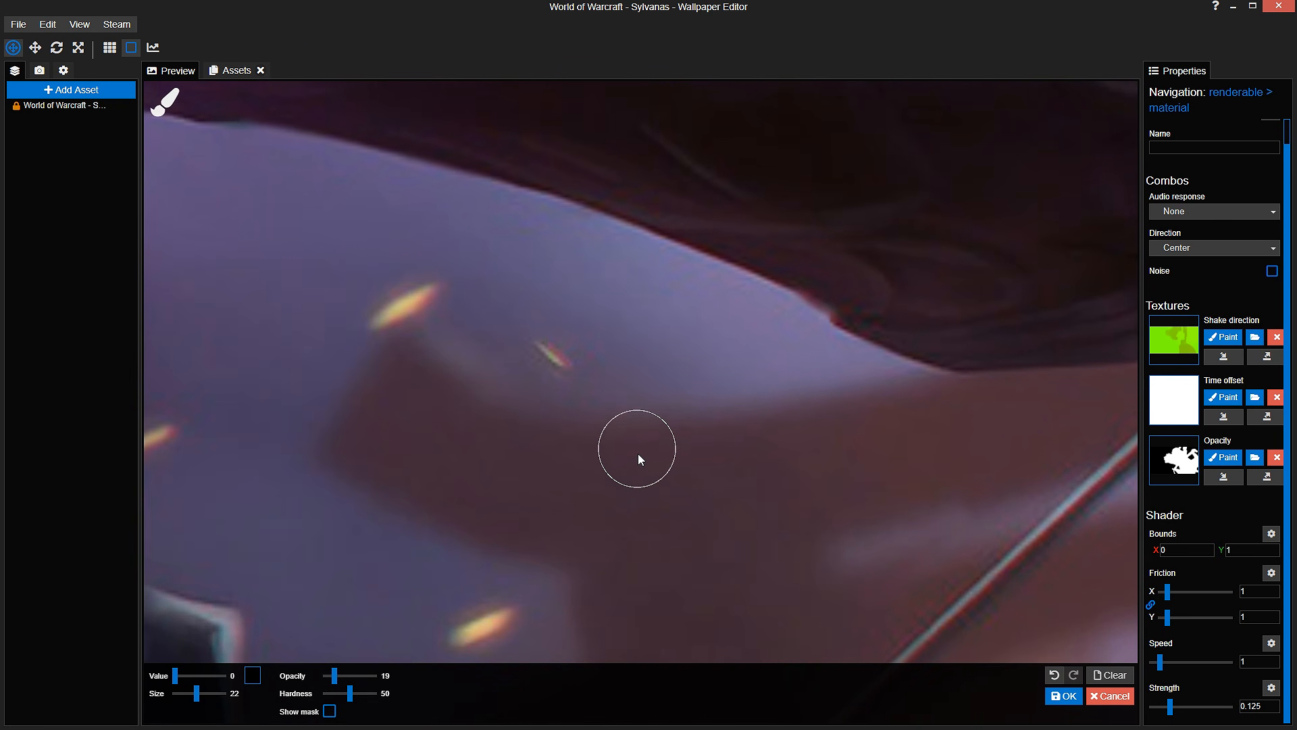
left_click(331, 713)
Step: Paint the Shake direction mask near the embers below the arm guard with brush value 92 and size 83, and save the project
left_click(1223, 337)
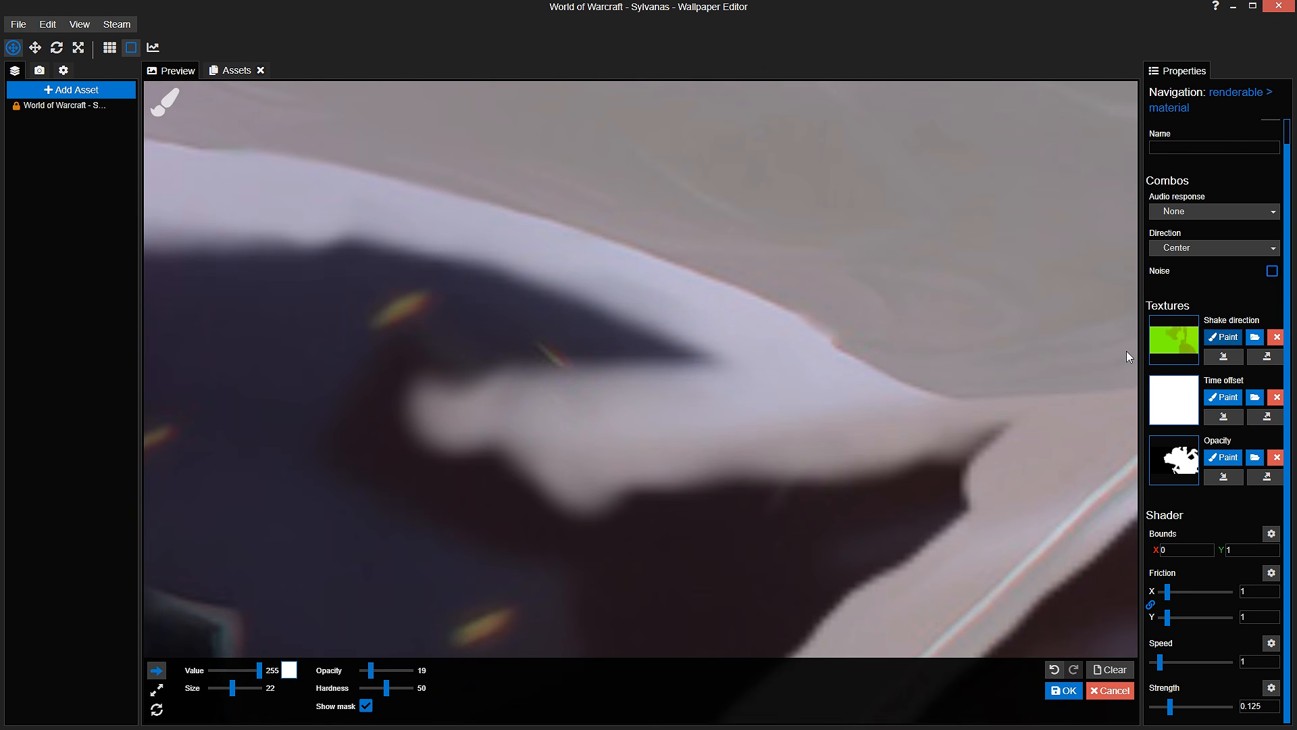
left_click(241, 688)
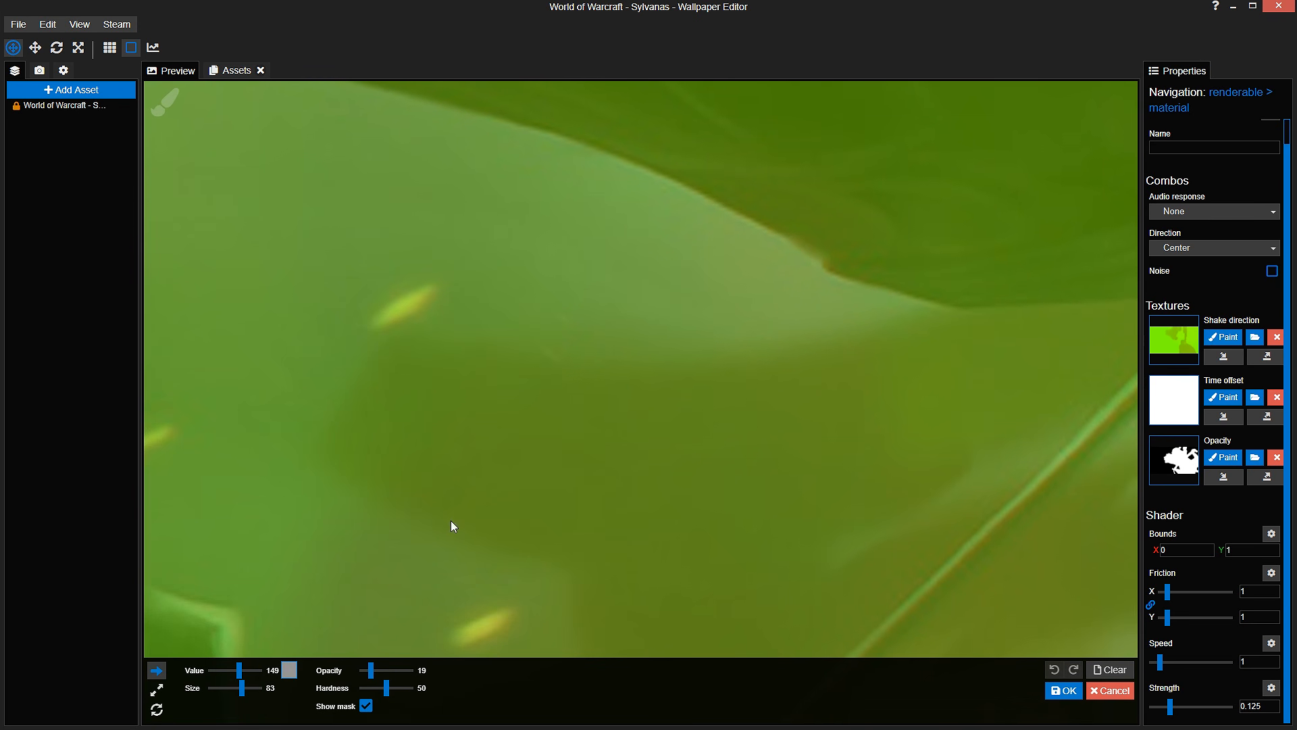
left_click(368, 707)
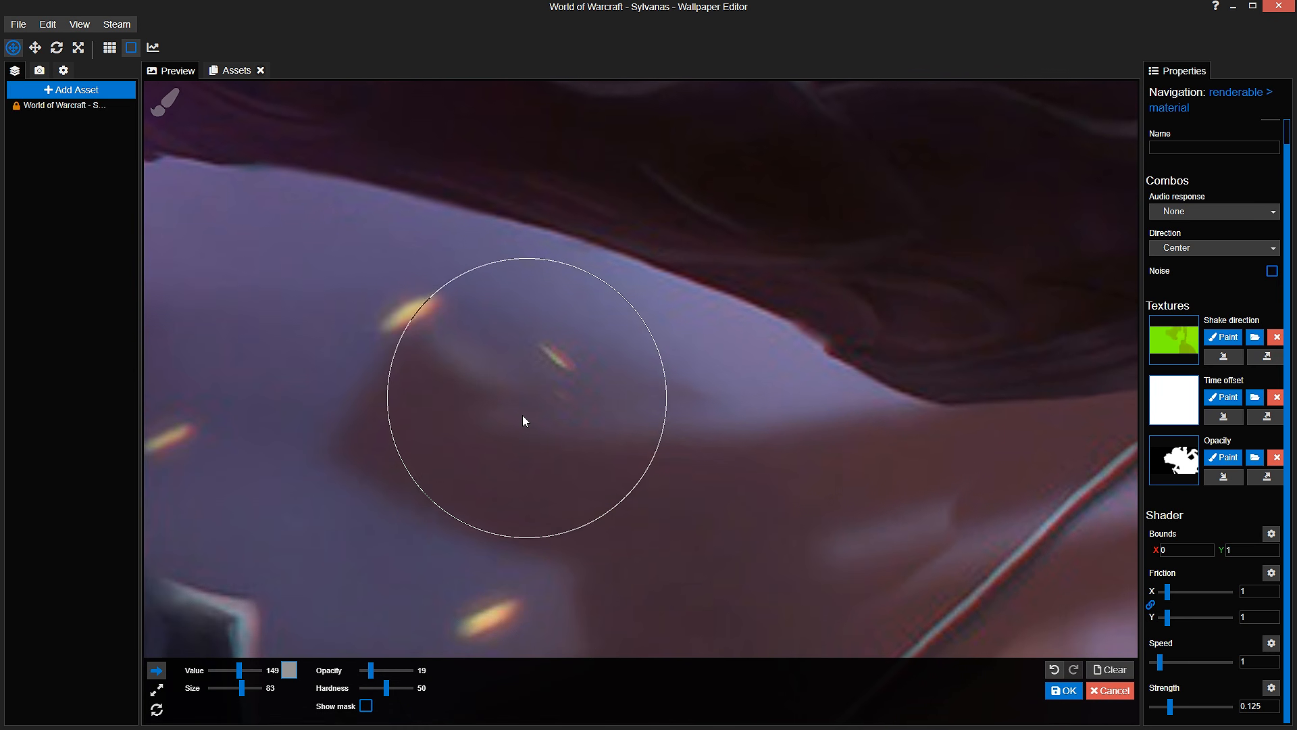
left_click_drag(241, 672, 230, 673)
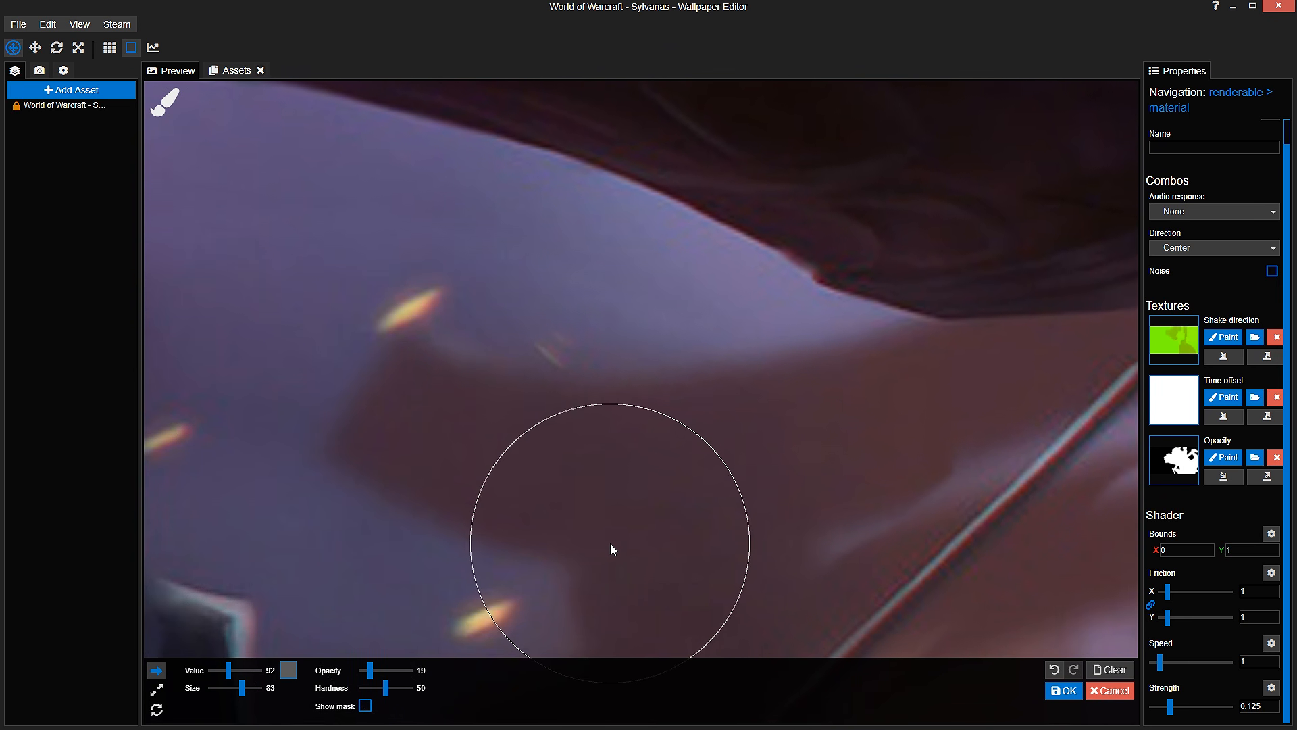
scroll(603, 562, "down", 5)
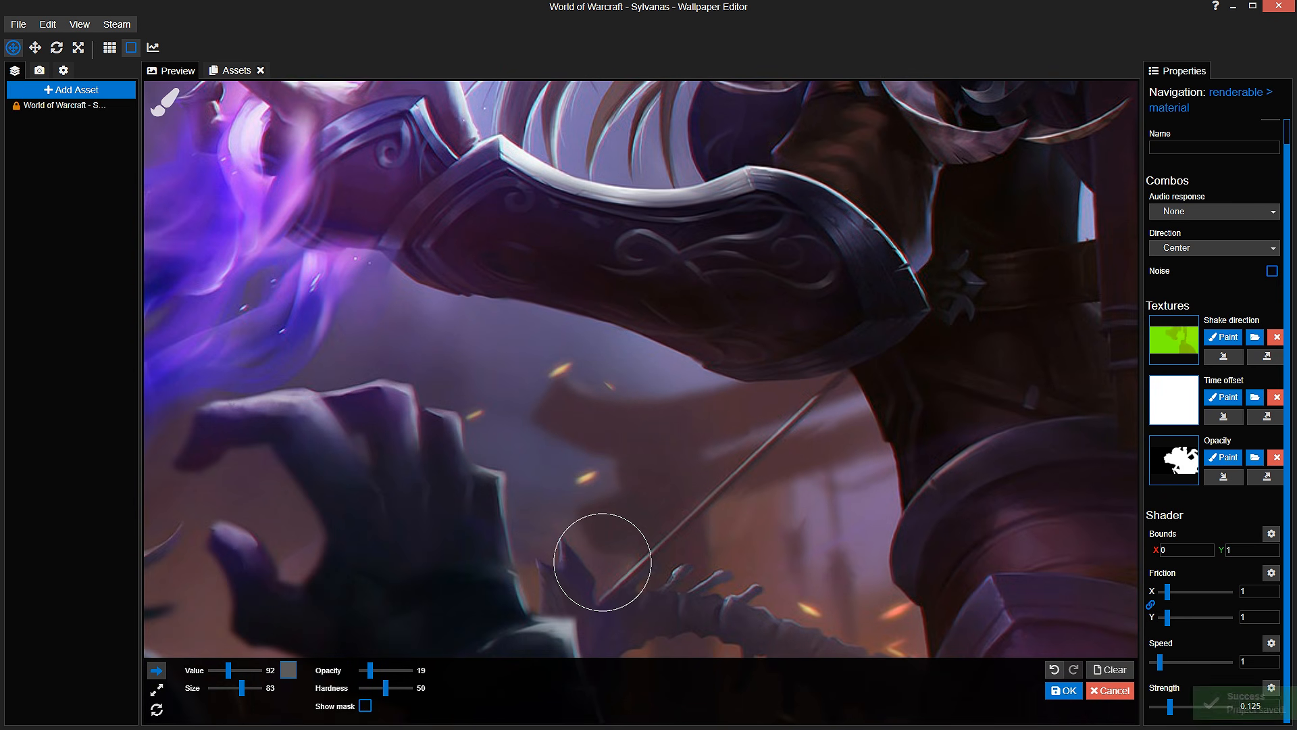
key("ctrl+s")
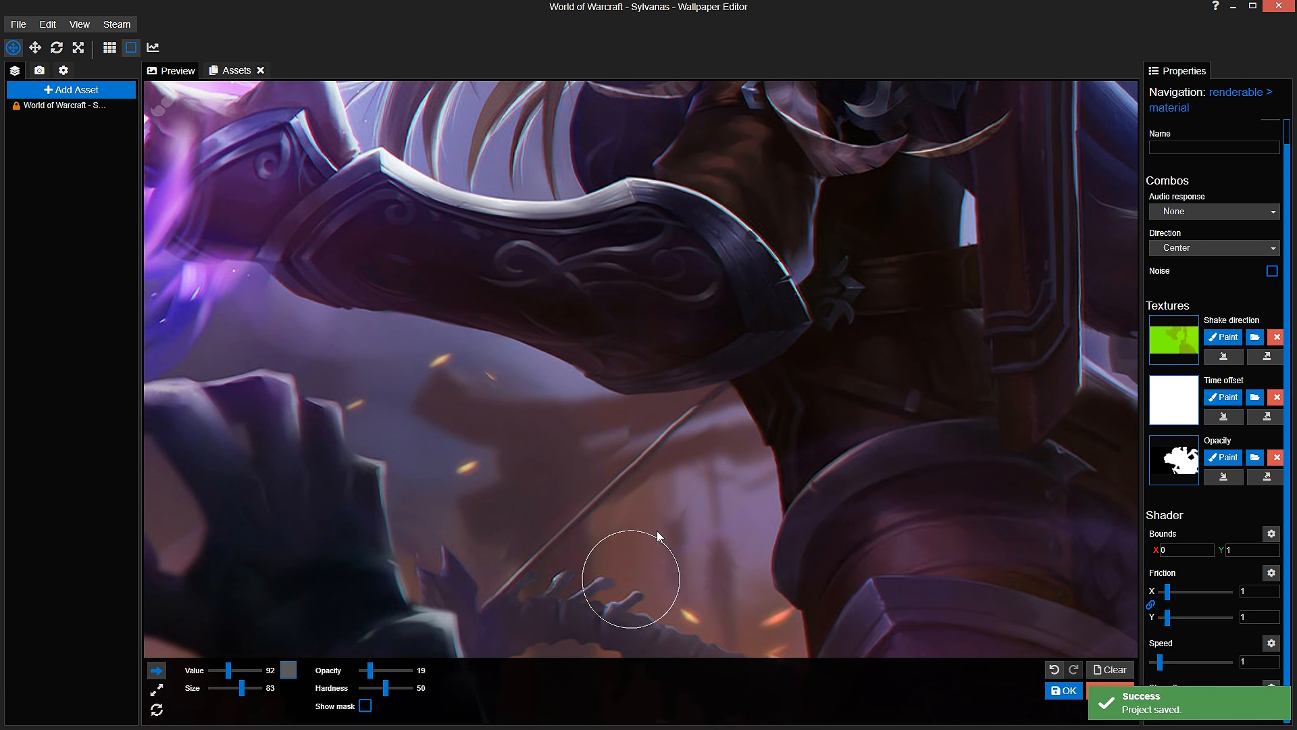
Step: Widen the Opacity mask along both sides of the bowstring with brush value 255 and size 26, and save the project
scroll(657, 529, "up", 5)
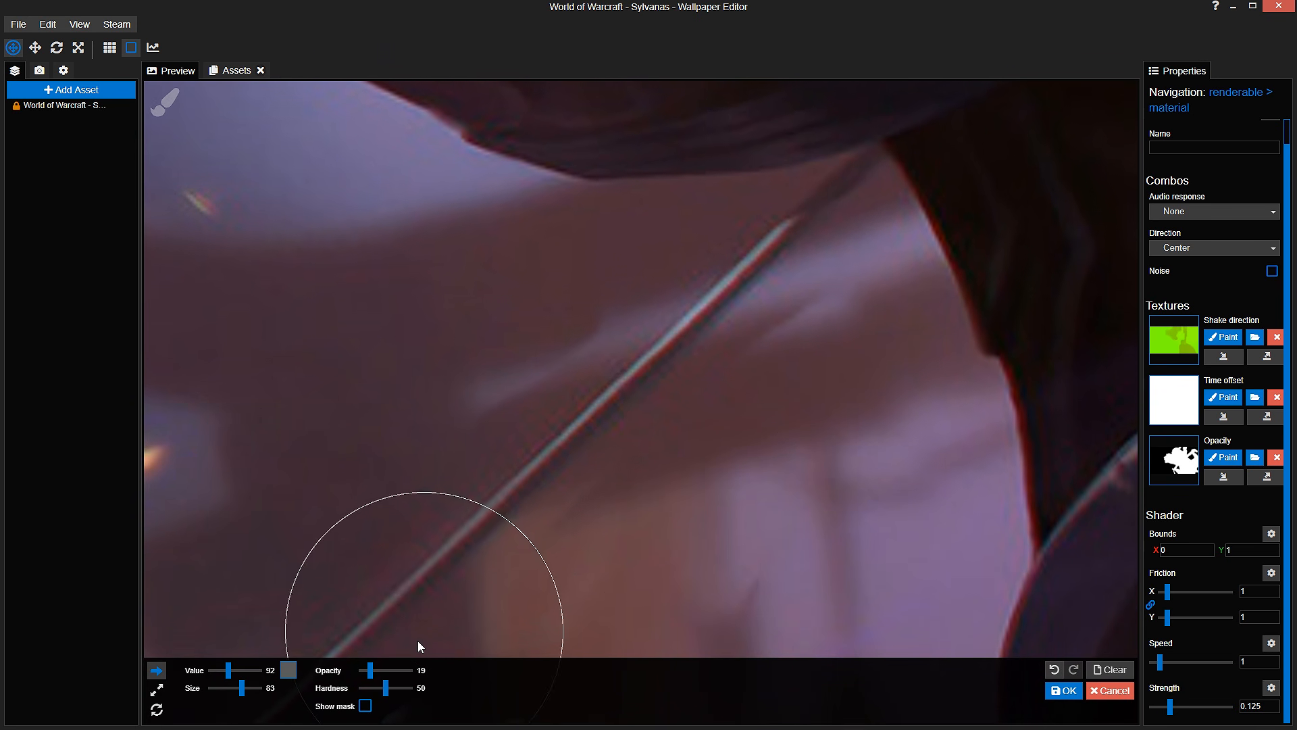
left_click(365, 705)
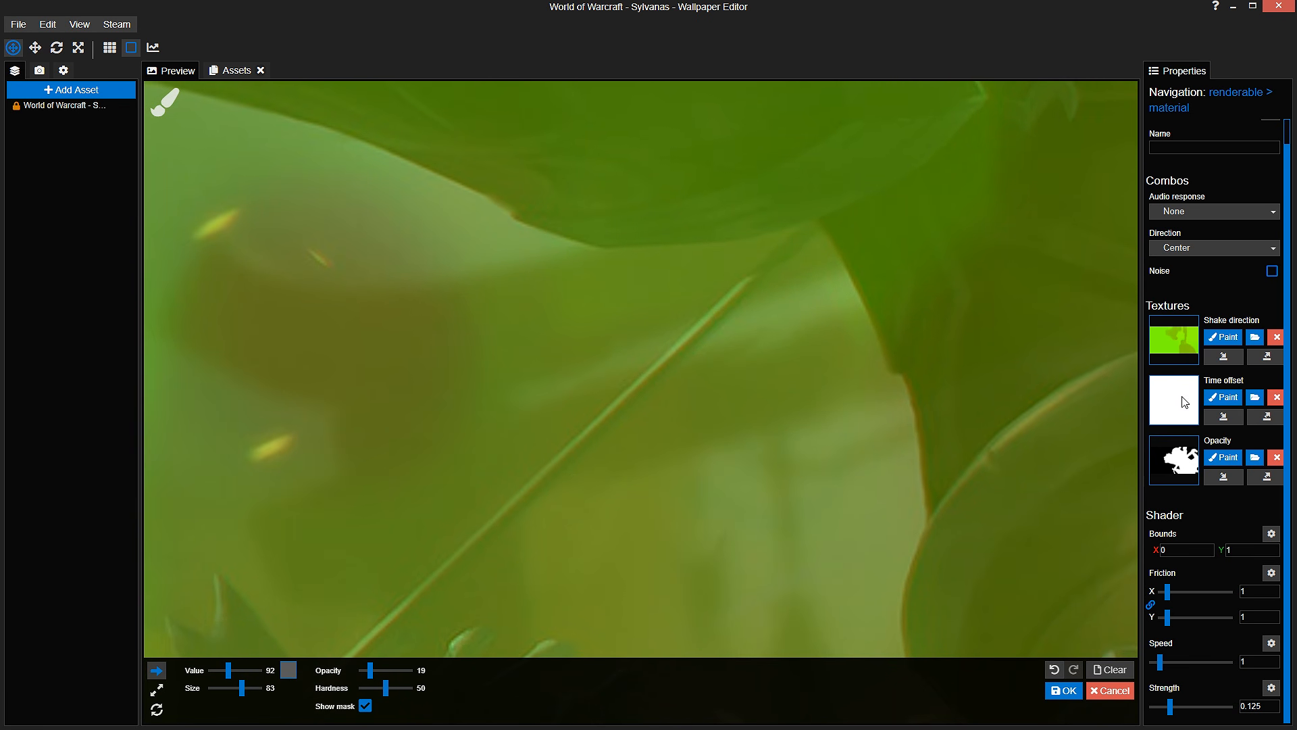
left_click(1224, 458)
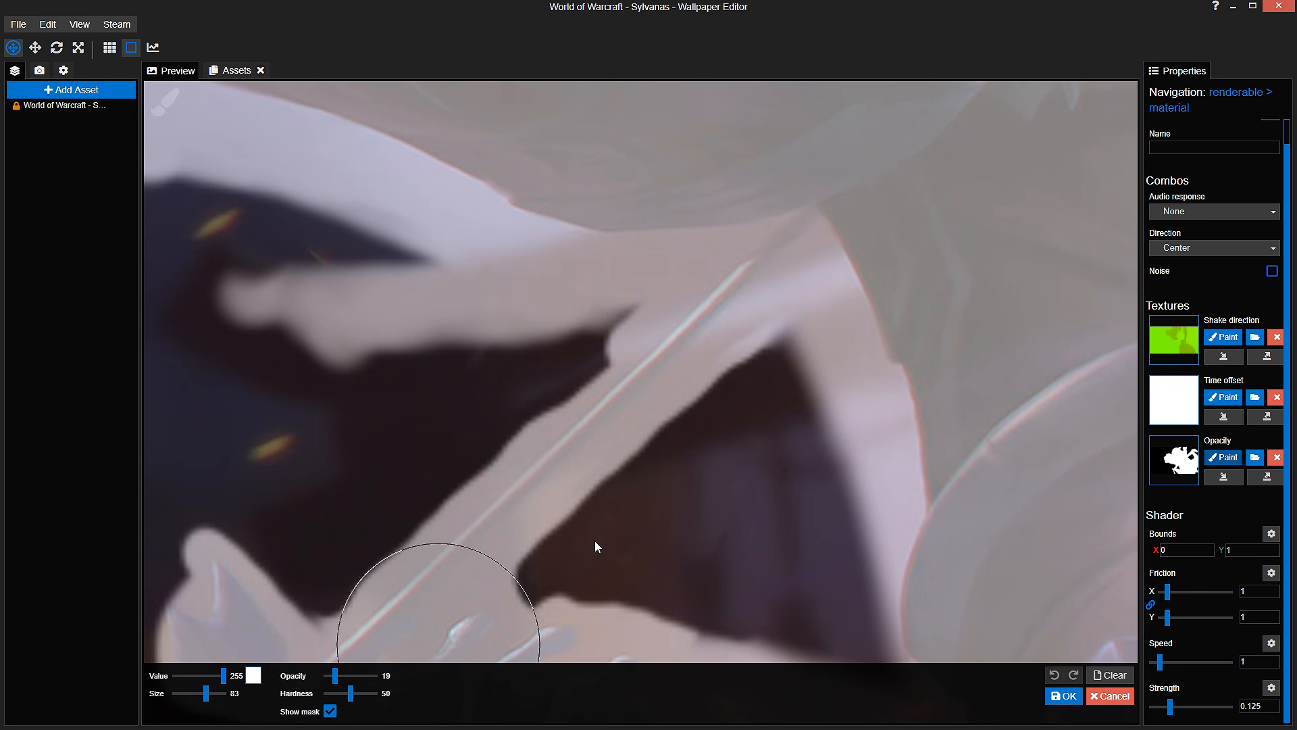
scroll(596, 541, "up", 3)
left_click_drag(206, 693, 202, 693)
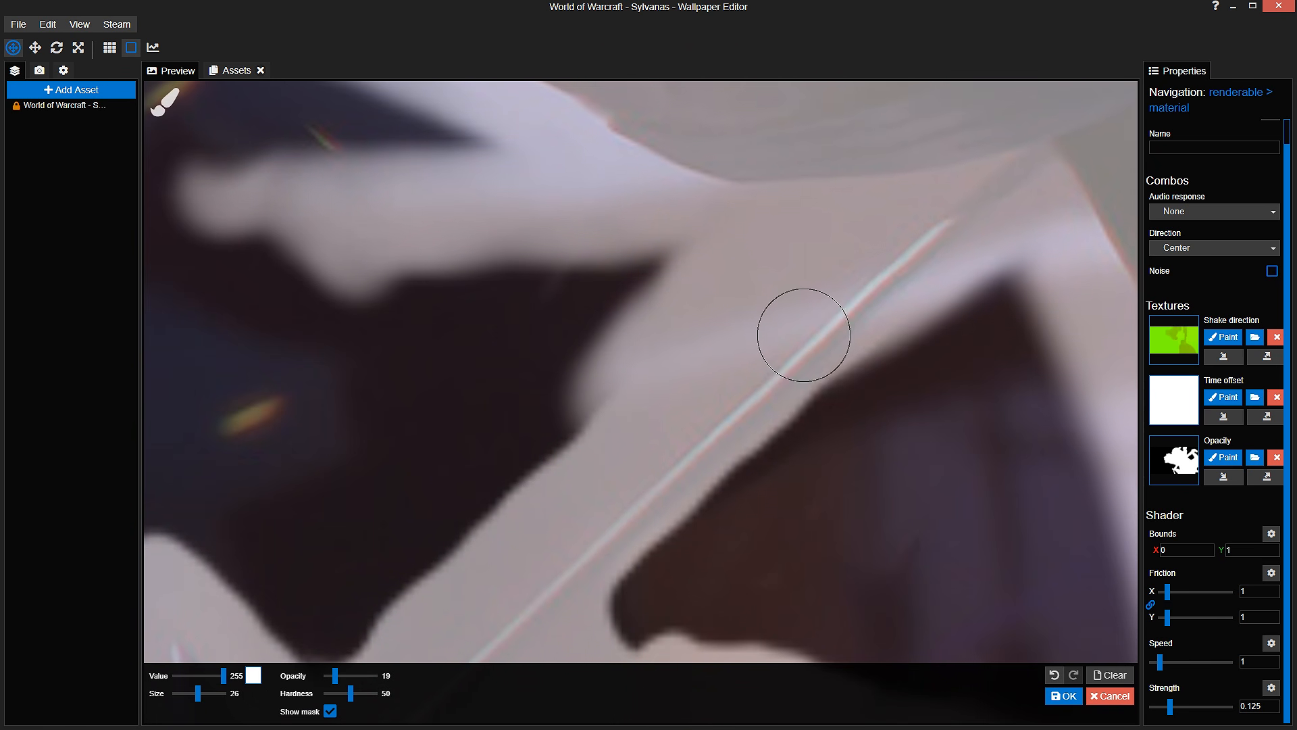
key("ctrl+s")
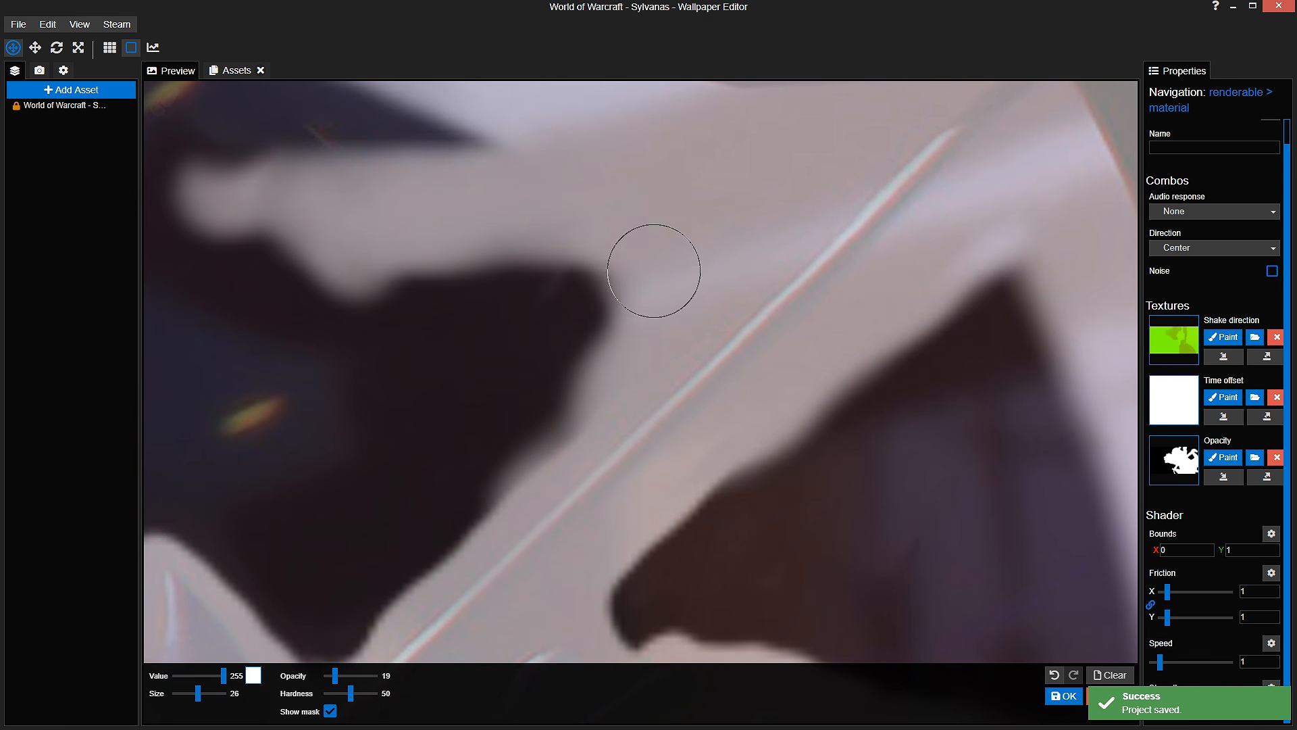
Step: Extend the Opacity mask below the bowstring toward the torso edge with brush value 255 and size 26, and save the project
left_click(1222, 337)
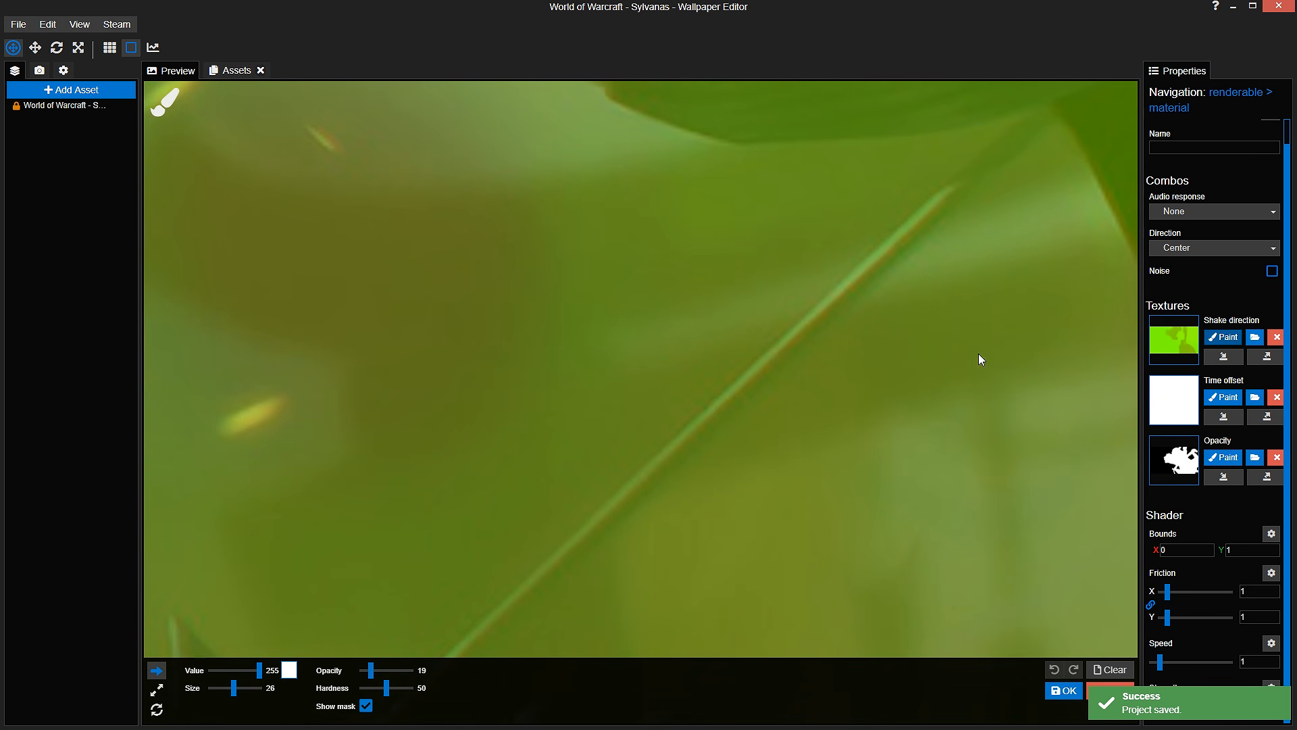
left_click(365, 705)
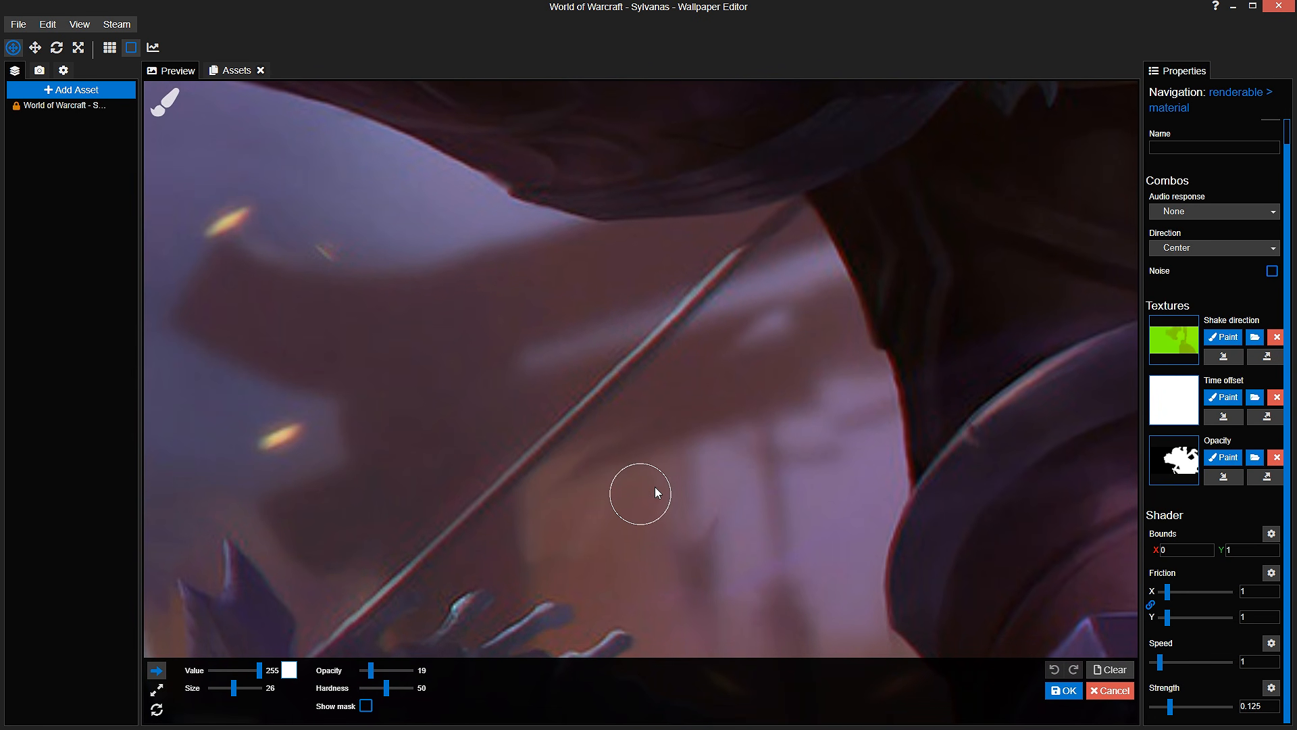
left_click_drag(866, 376, 807, 380)
left_click(1223, 457)
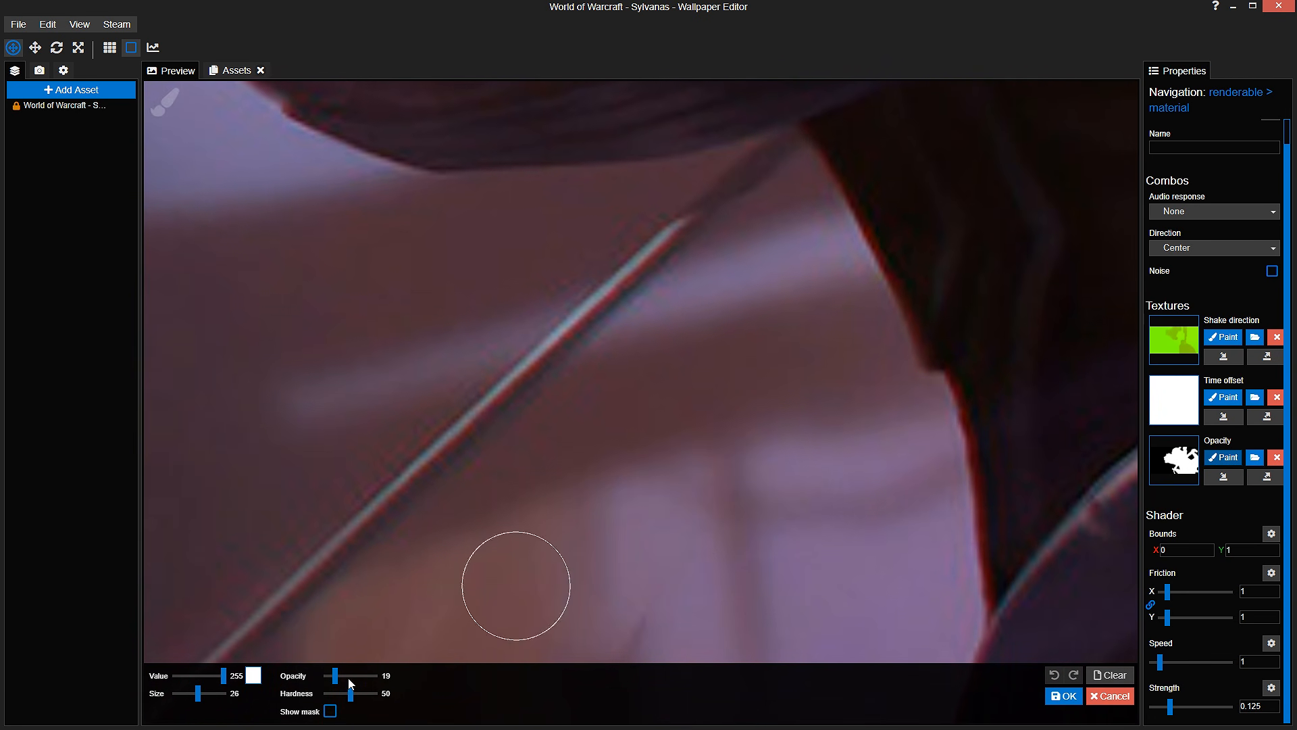
left_click(329, 712)
mouse_move(788, 289)
left_mouse_down()
mouse_move(602, 364)
mouse_move(798, 316)
mouse_move(553, 399)
left_mouse_up()
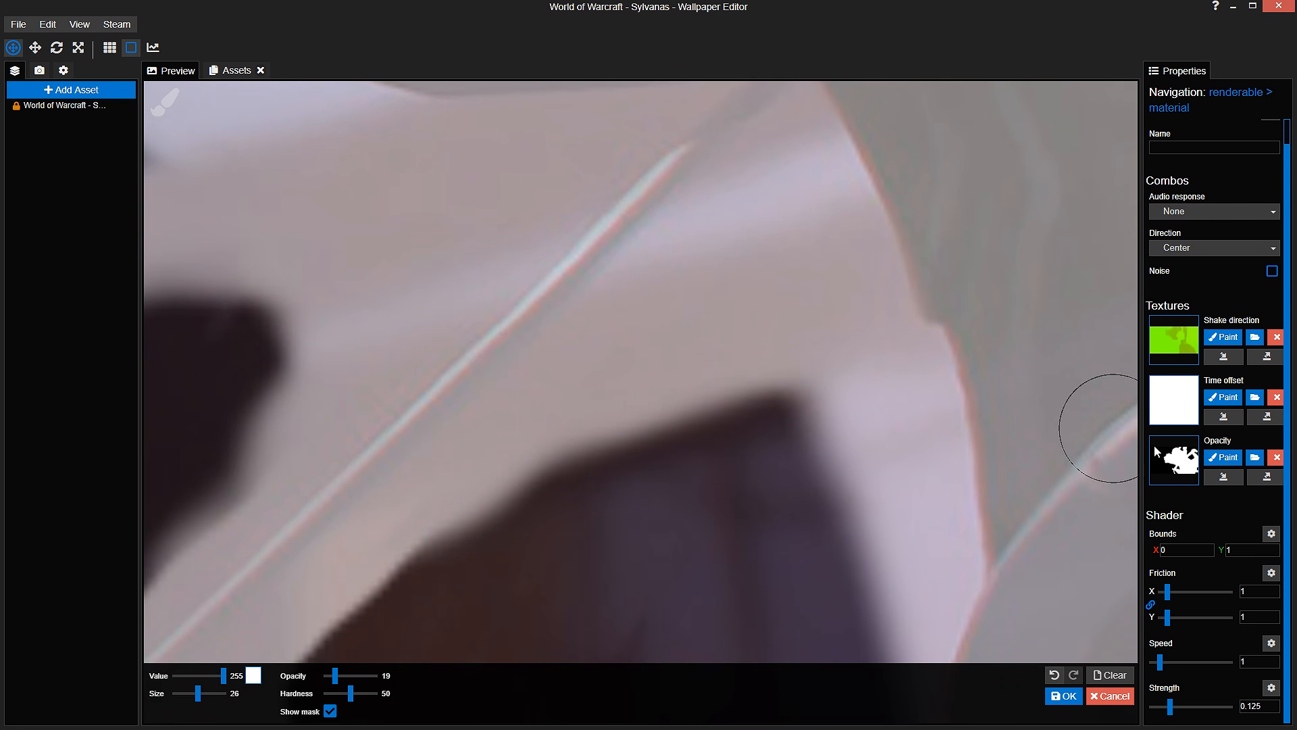
left_click(330, 711)
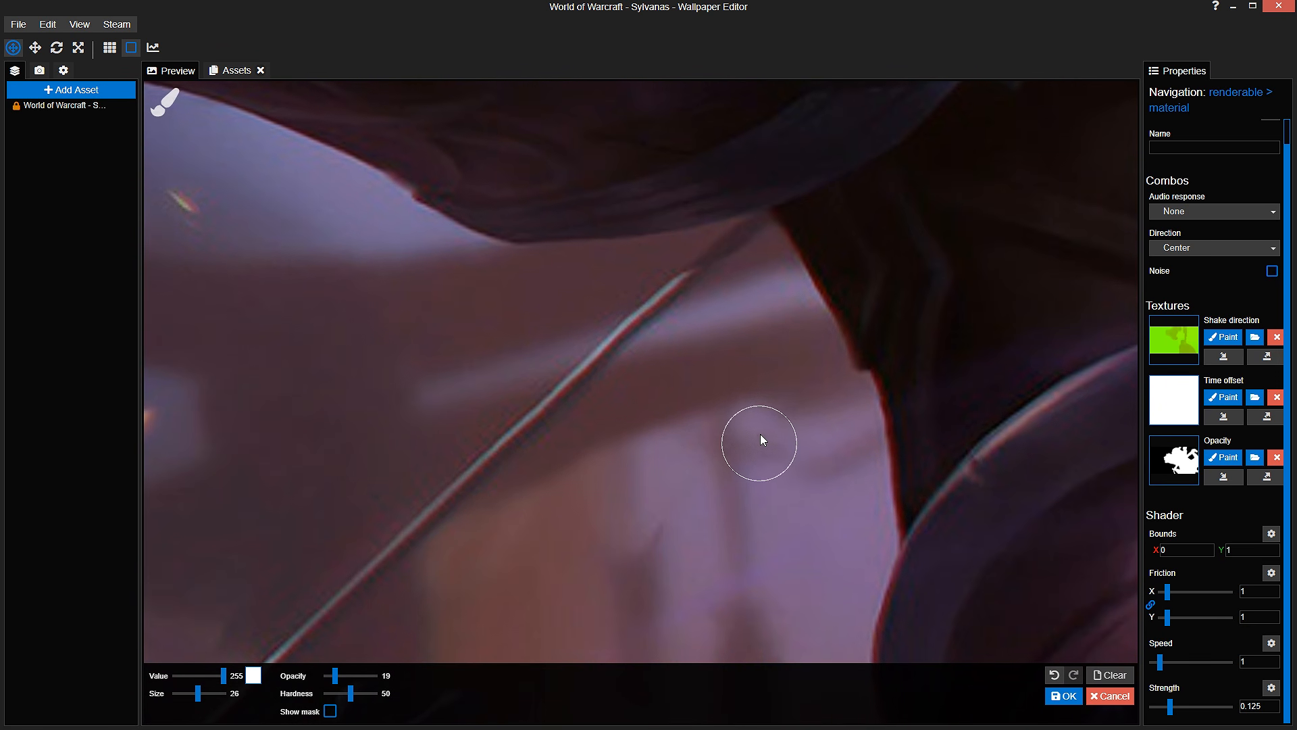
left_click(330, 710)
key("ctrl+s")
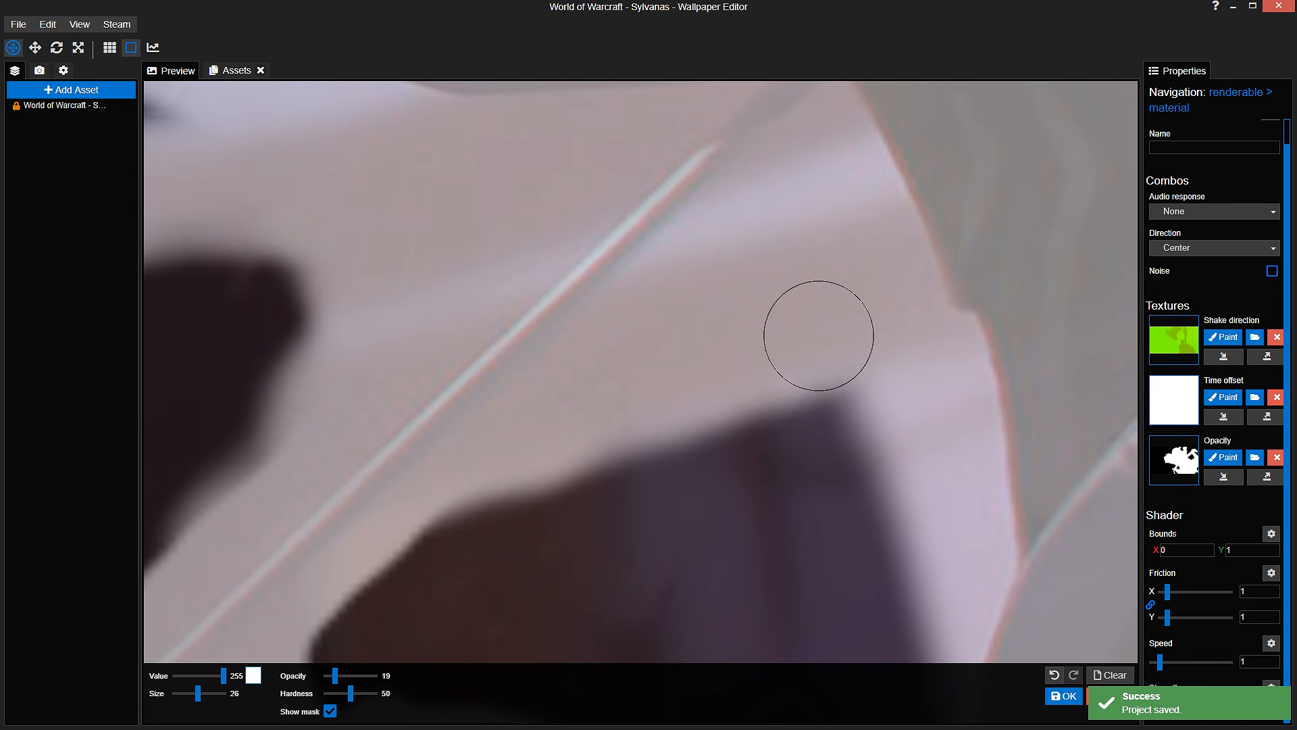
Step: Paint the Shake direction mask between the bowstring and the torso with brush value 89 and size 62, and save the project
left_click(330, 711)
scroll(585, 542, "down", 5)
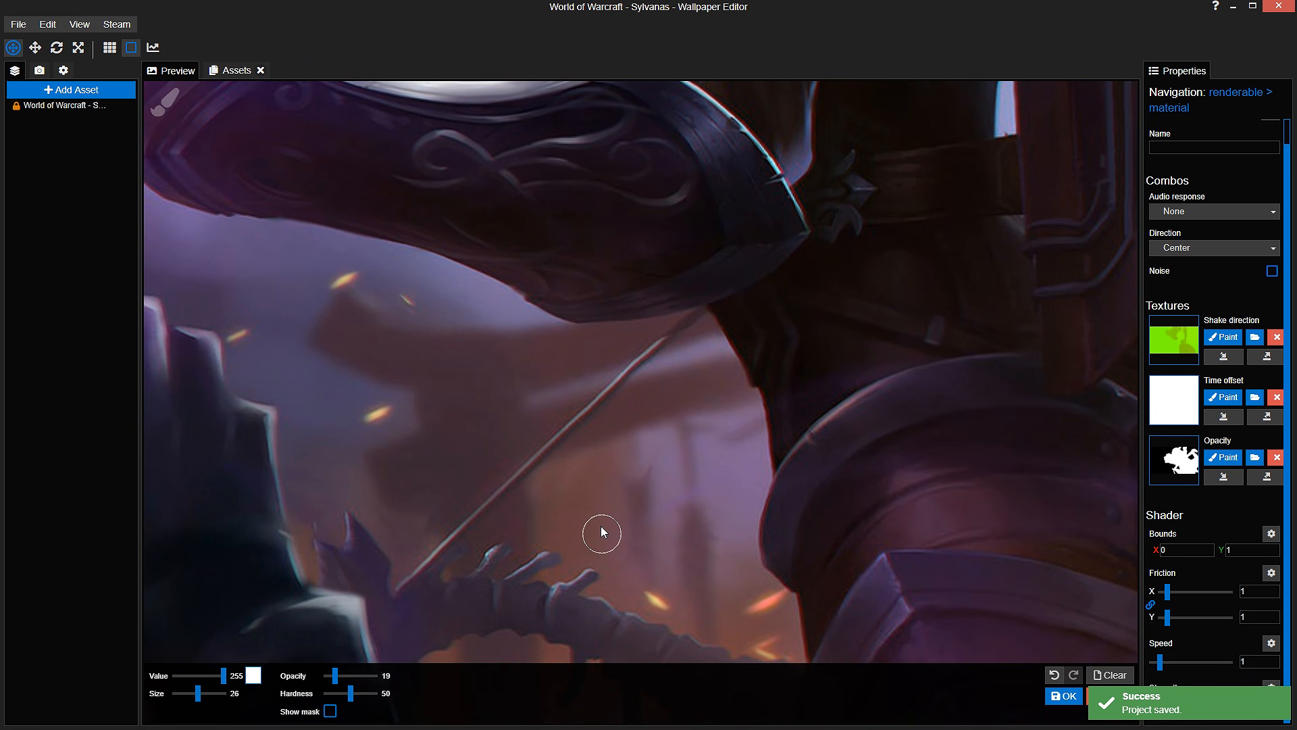
scroll(607, 533, "up", 1)
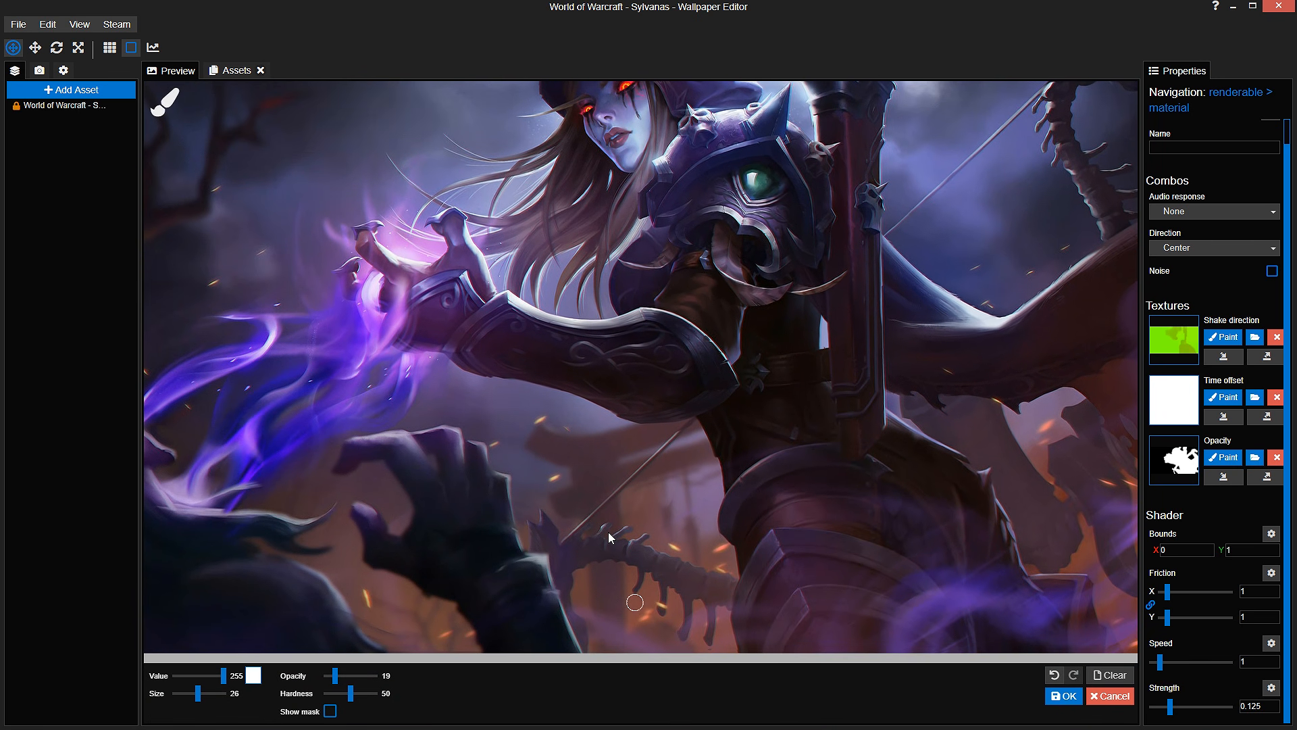
scroll(609, 535, "up", 3)
scroll(686, 547, "up", 6)
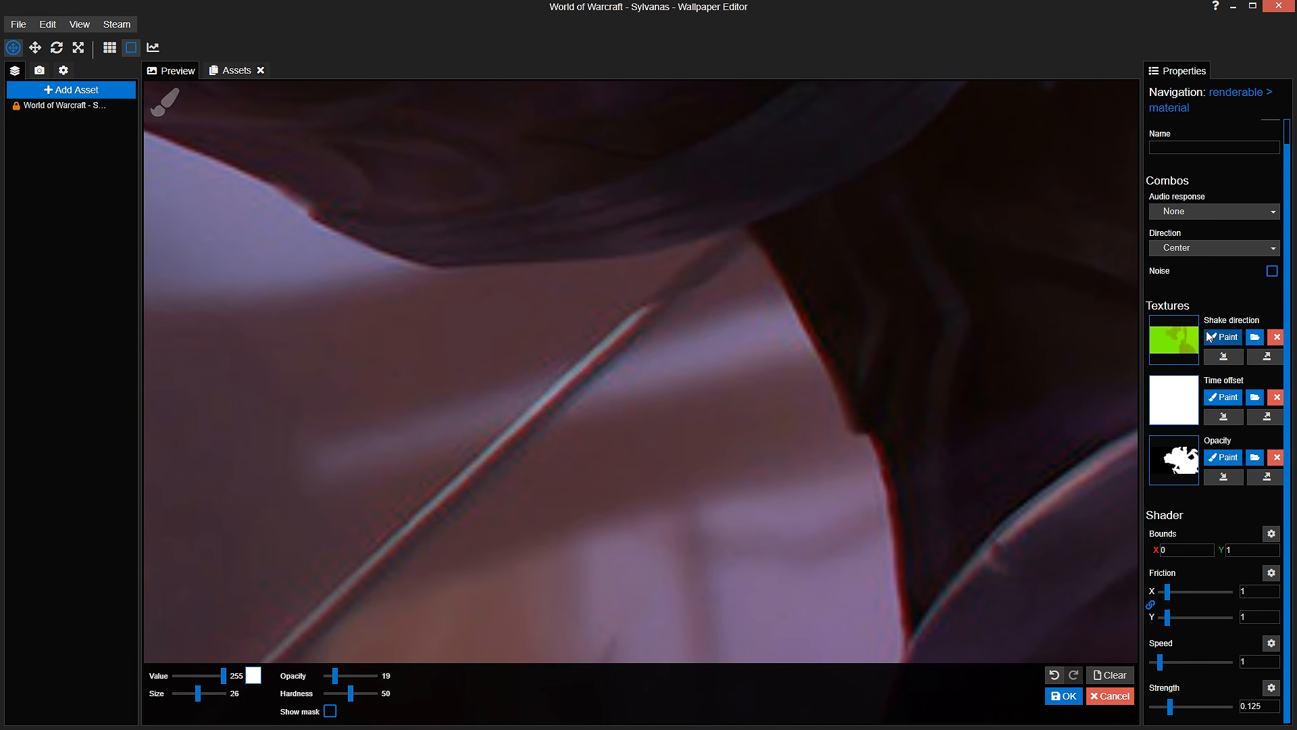
left_click(1223, 337)
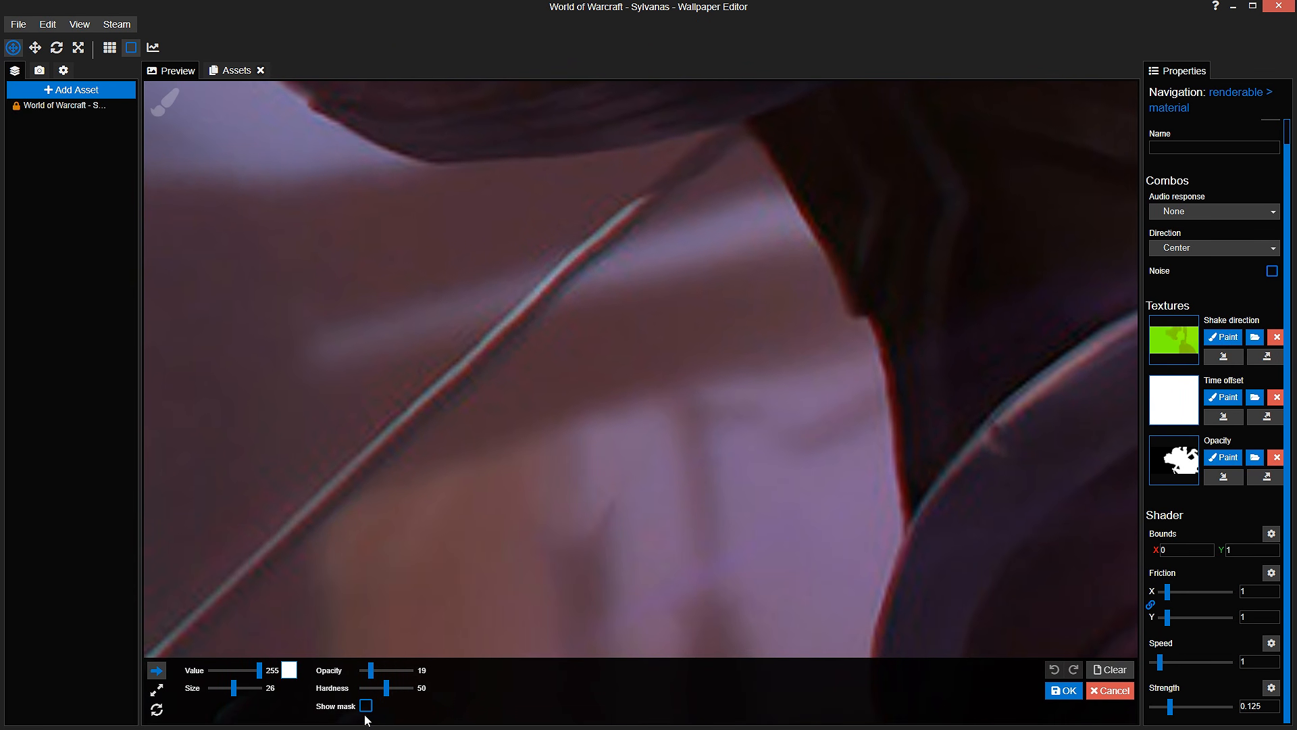
left_click(366, 706)
left_click(236, 649)
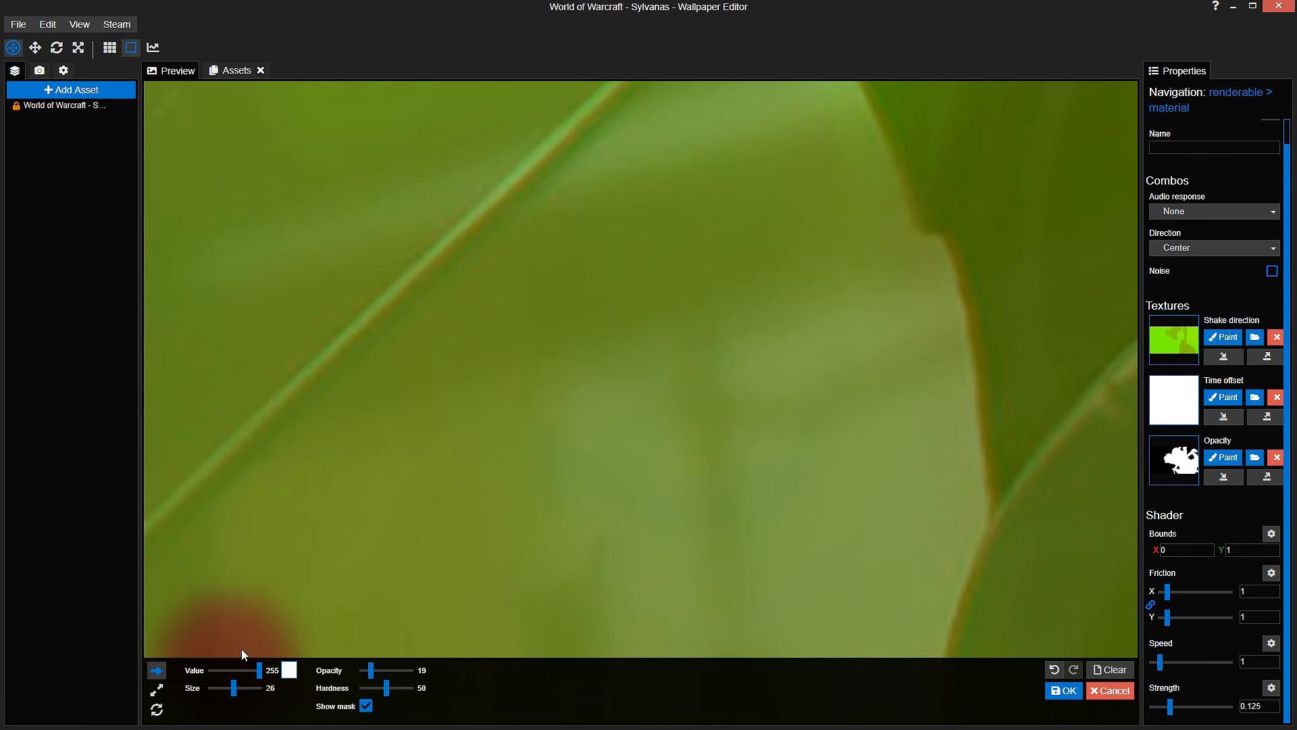
scroll(387, 532, "down", 1)
key("ctrl+z")
left_click_drag(235, 670, 237, 690)
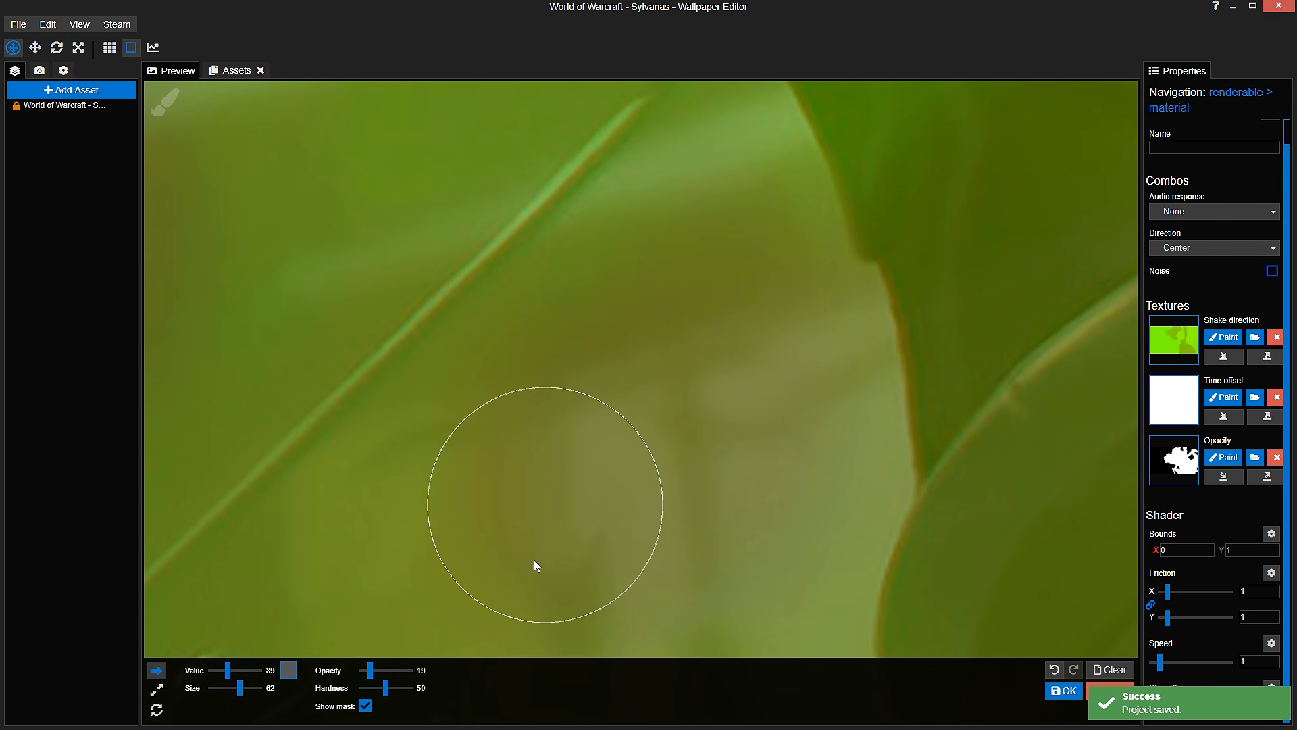
Step: Review the motion around the bowstring and the background below the arm guard with the Shake direction overlay hidden
left_click(364, 706)
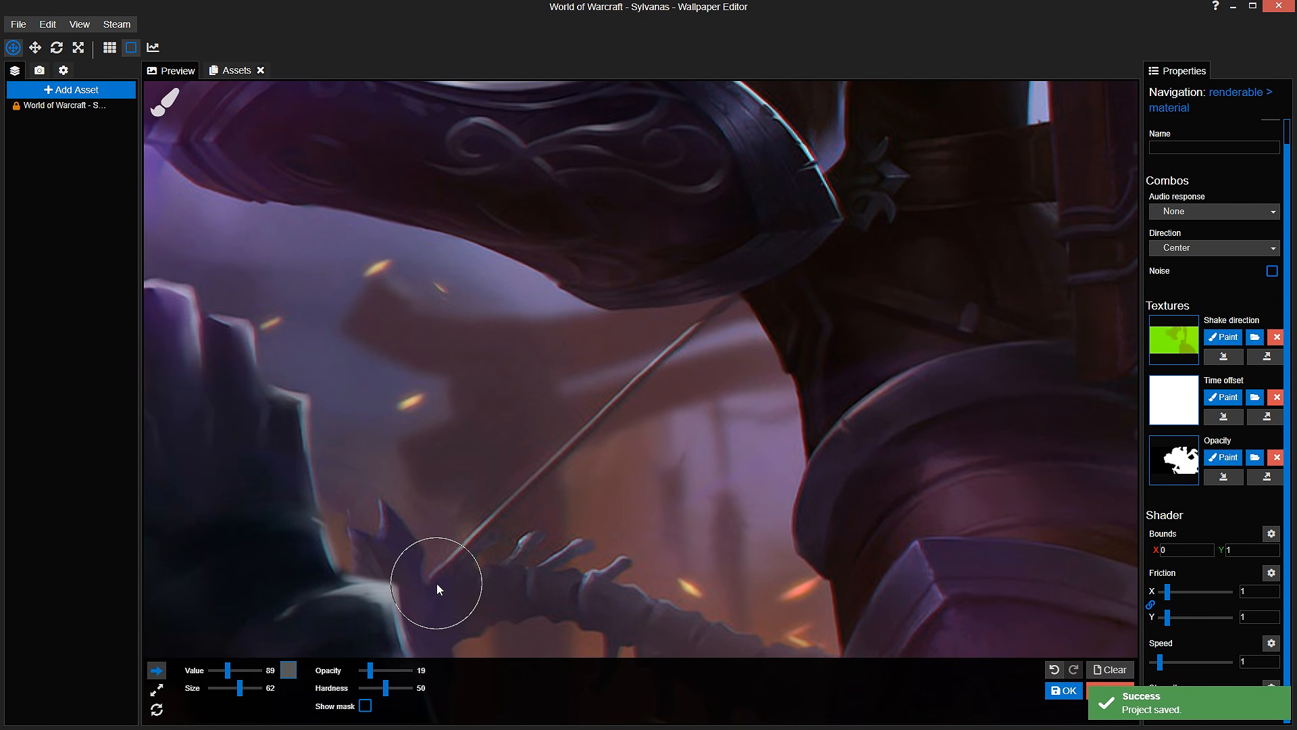
scroll(436, 582, "down", 2)
left_click_drag(436, 583, 473, 624)
scroll(436, 583, "up", 6)
scroll(436, 582, "down", 8)
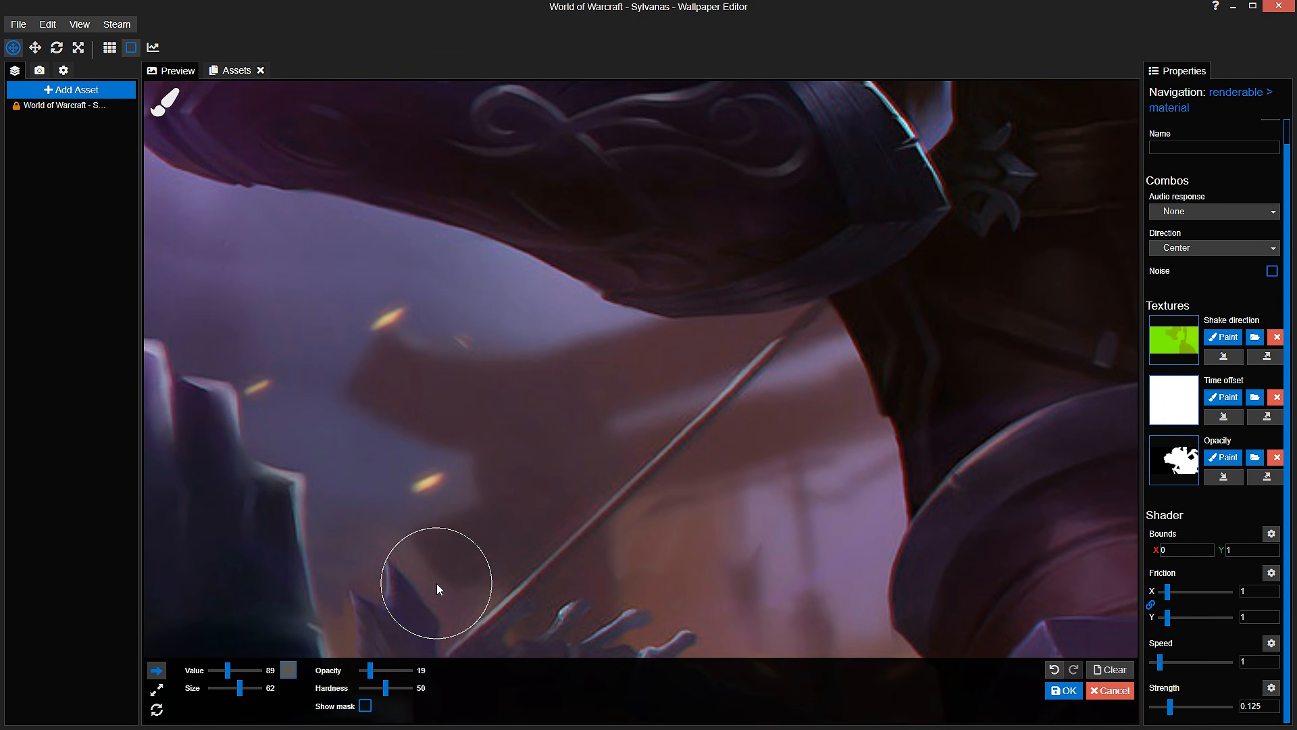
scroll(670, 463, "up", 7)
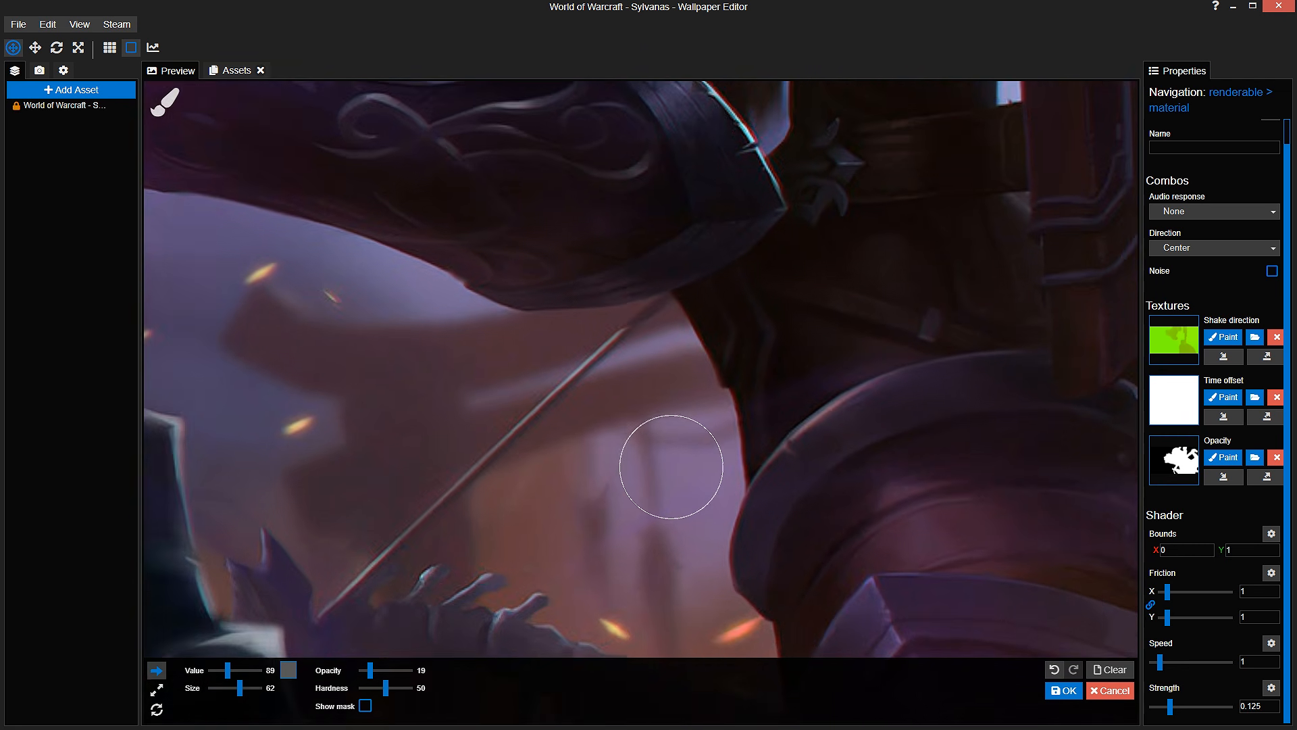
Step: Widen the Opacity mask along the upper edge of the gap below the bowstring with brush size 22, and save the project
left_click(1214, 461)
scroll(466, 701, "up", 1)
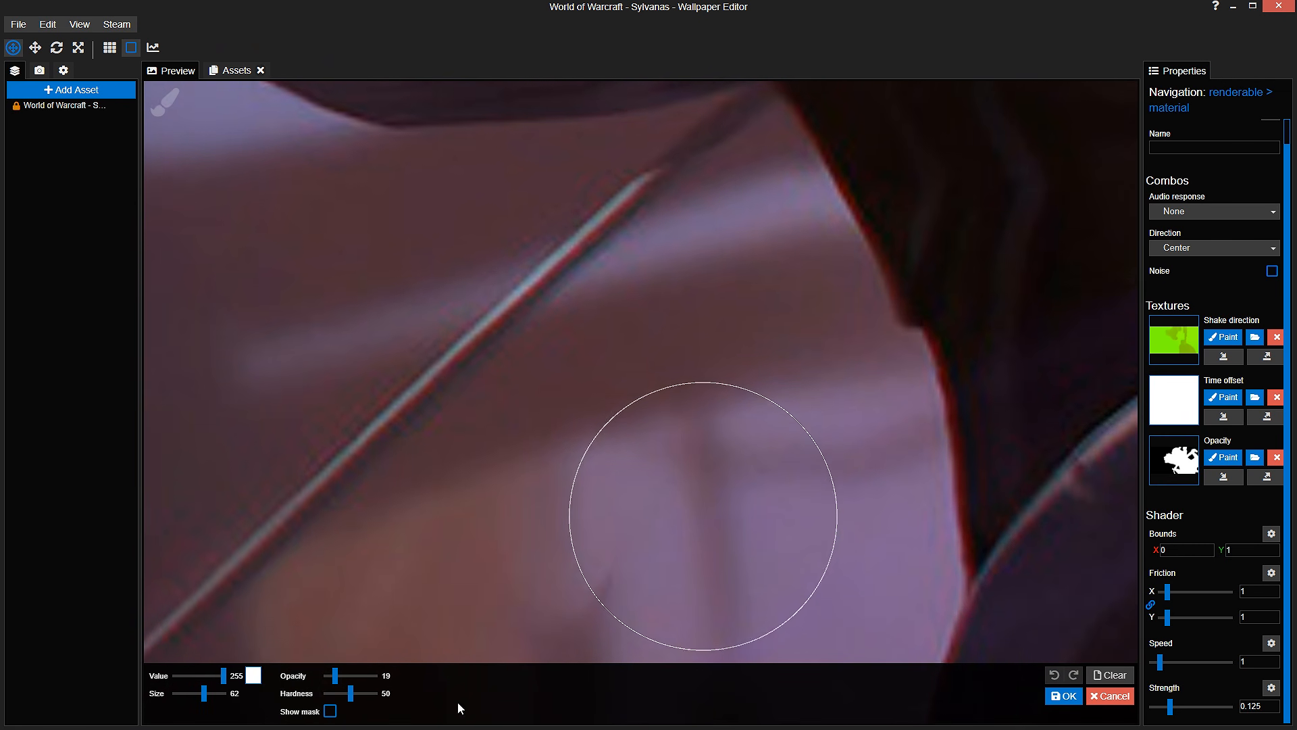
left_click(331, 713)
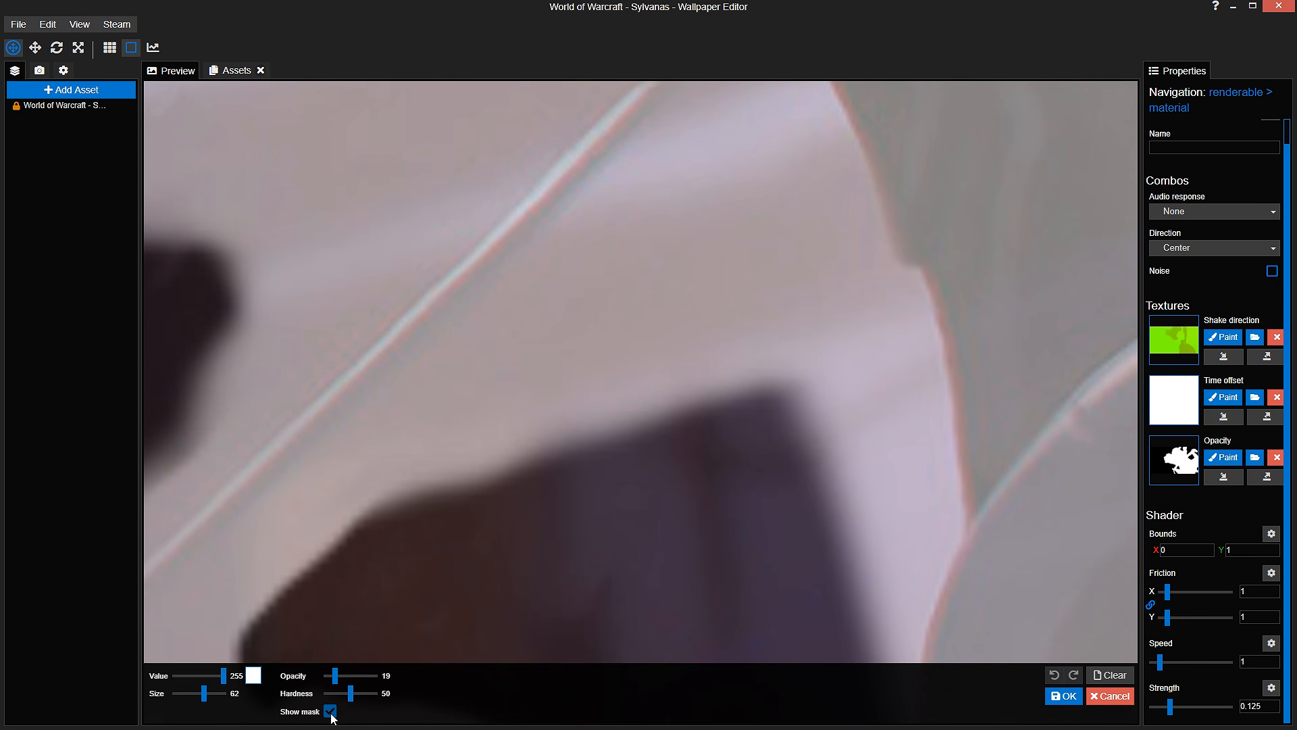
left_click(330, 712)
left_click_drag(206, 693, 204, 692)
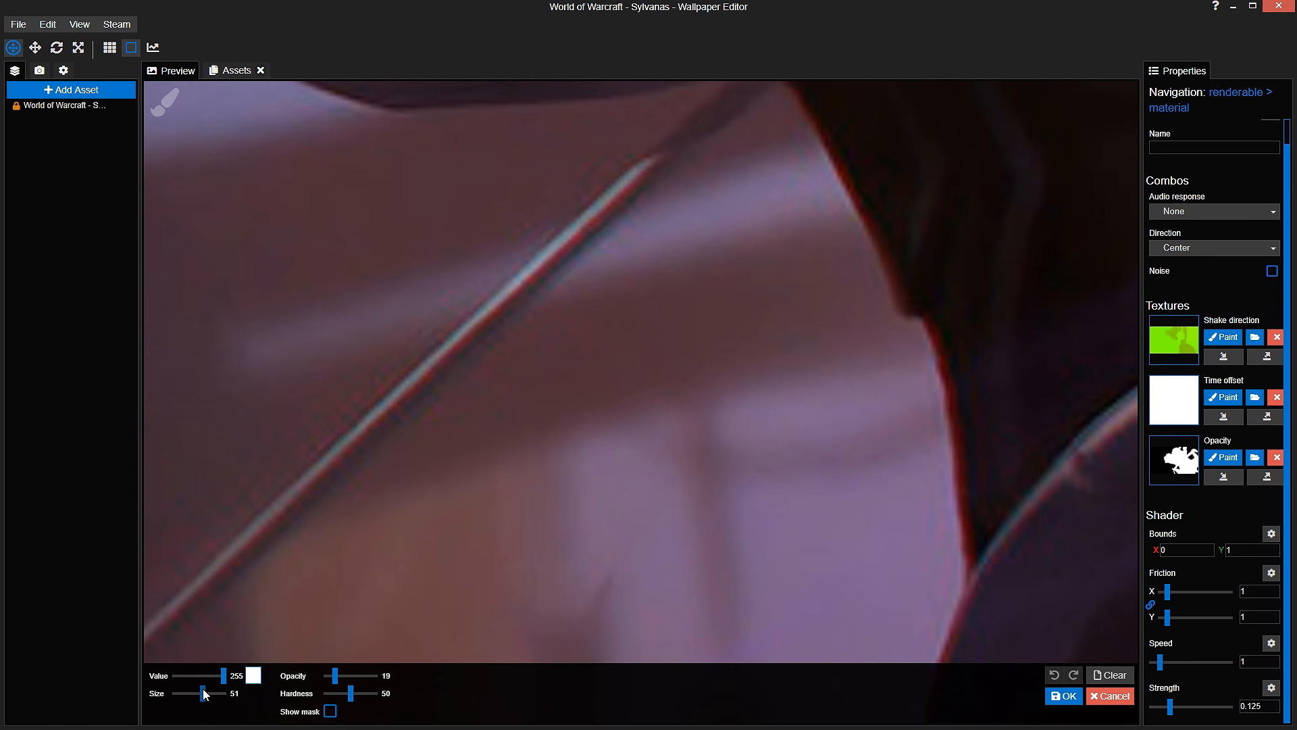
left_click(331, 711)
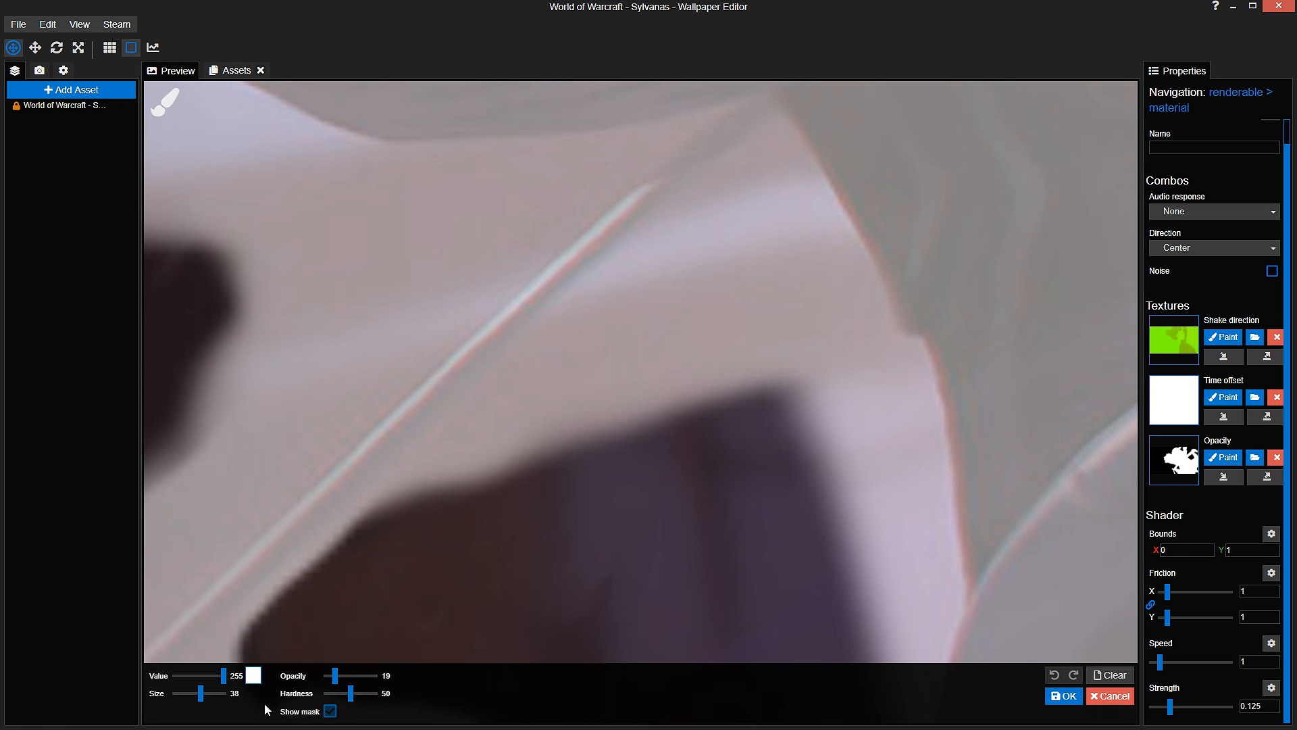
left_click_drag(202, 702, 200, 705)
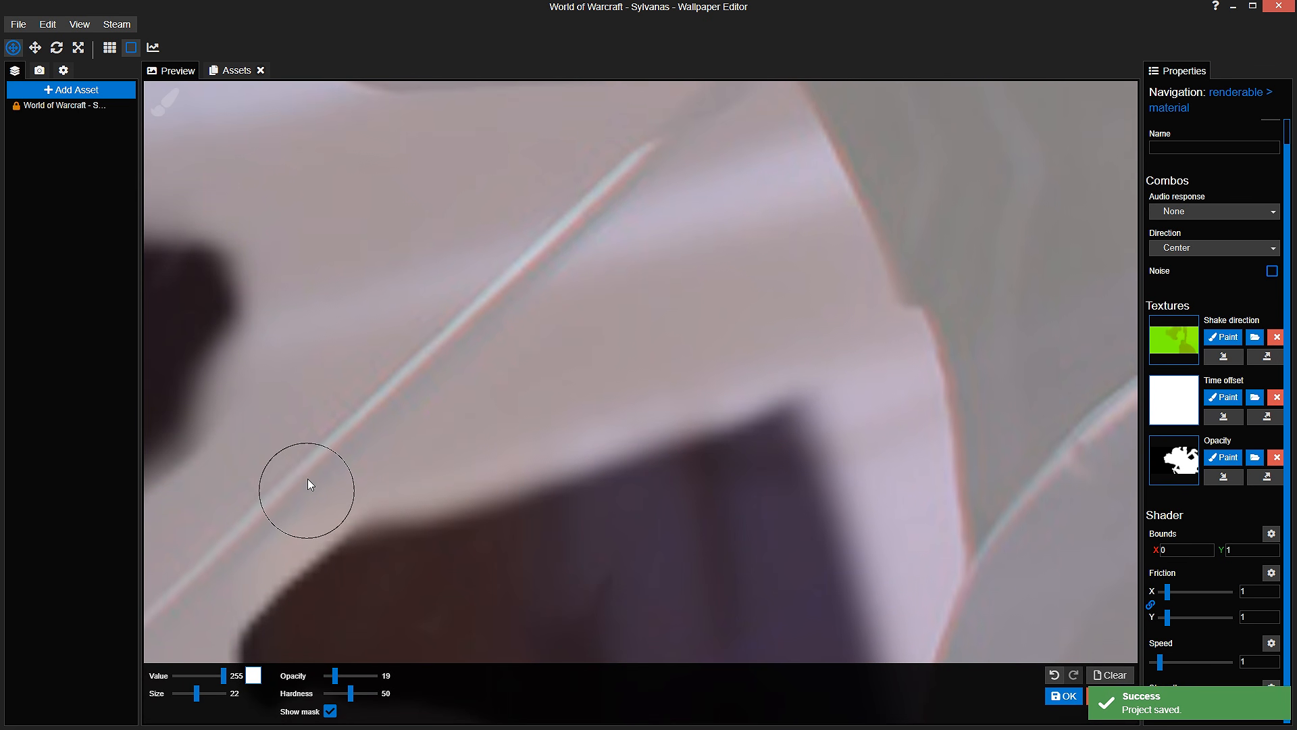
Step: Inspect the Opacity mask beside the bowstring and review the motion across the whole wallpaper with the overlay hidden
left_click(330, 711)
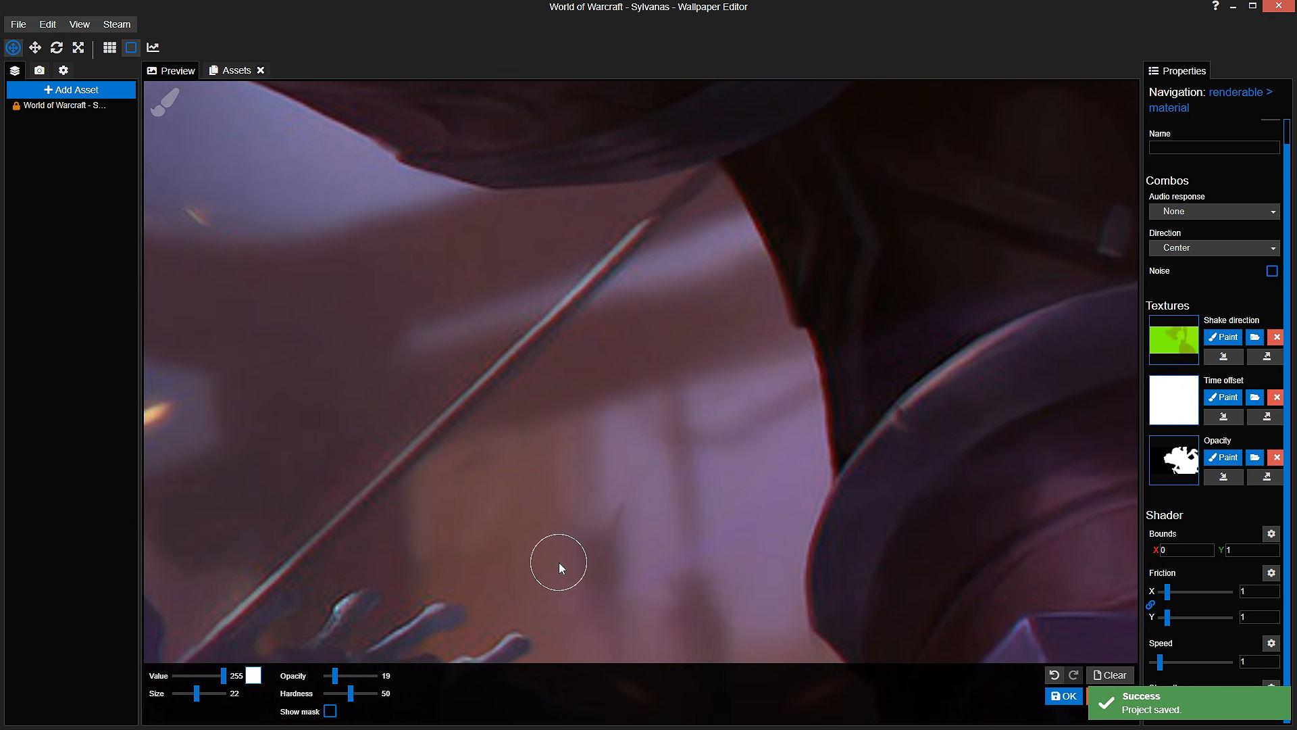
scroll(523, 449, "up", 3)
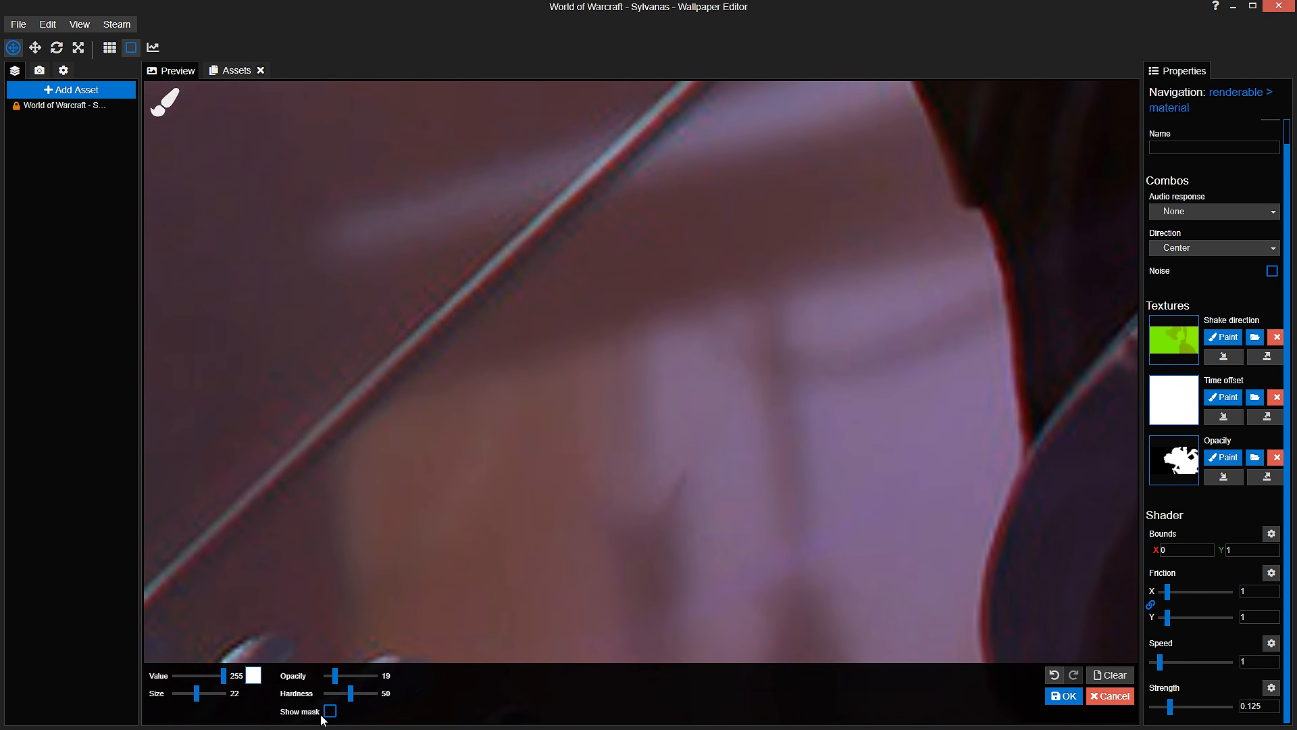
left_click(331, 711)
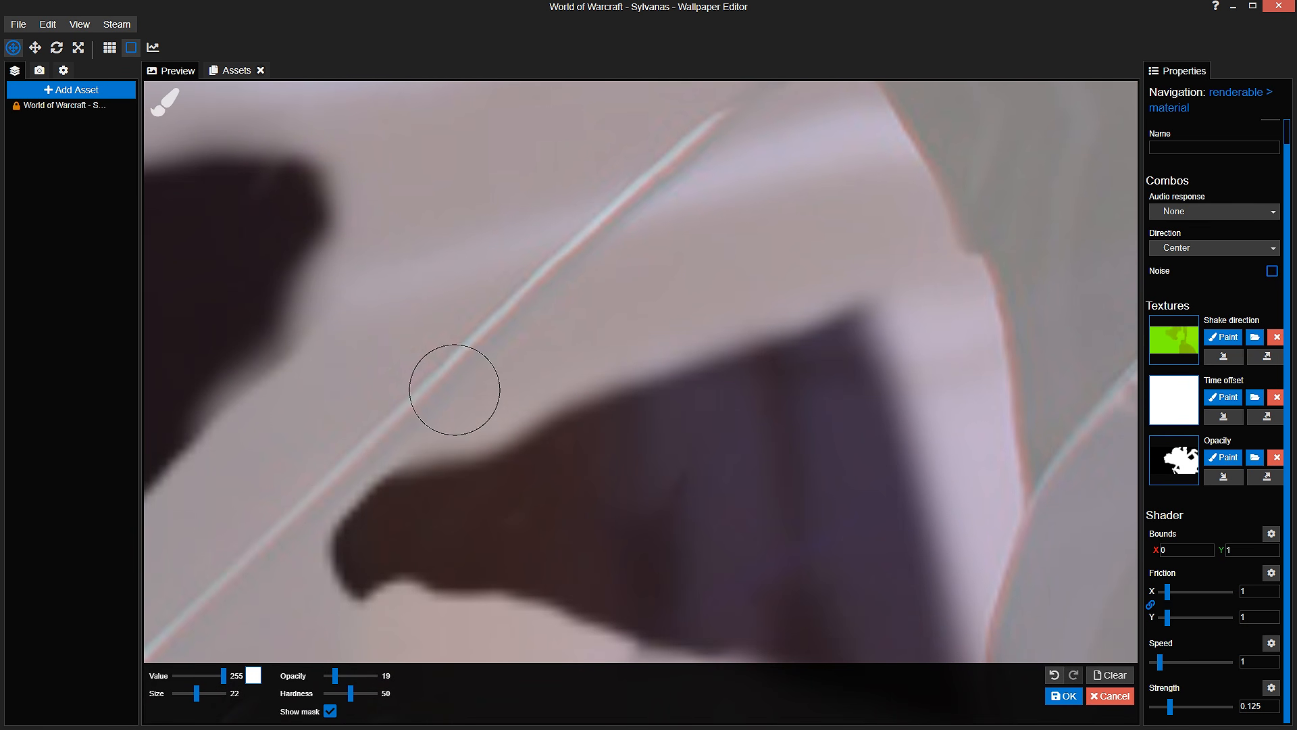
left_click(330, 710)
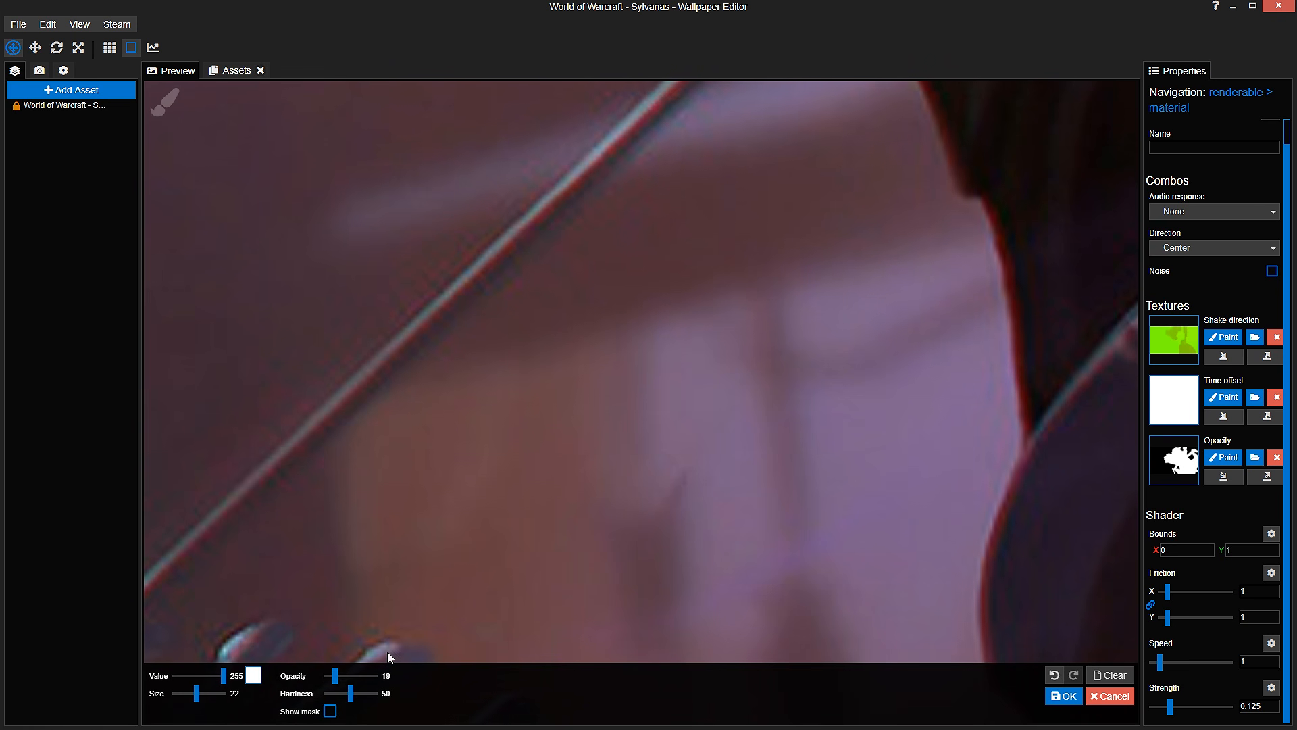
scroll(605, 497, "down", 5)
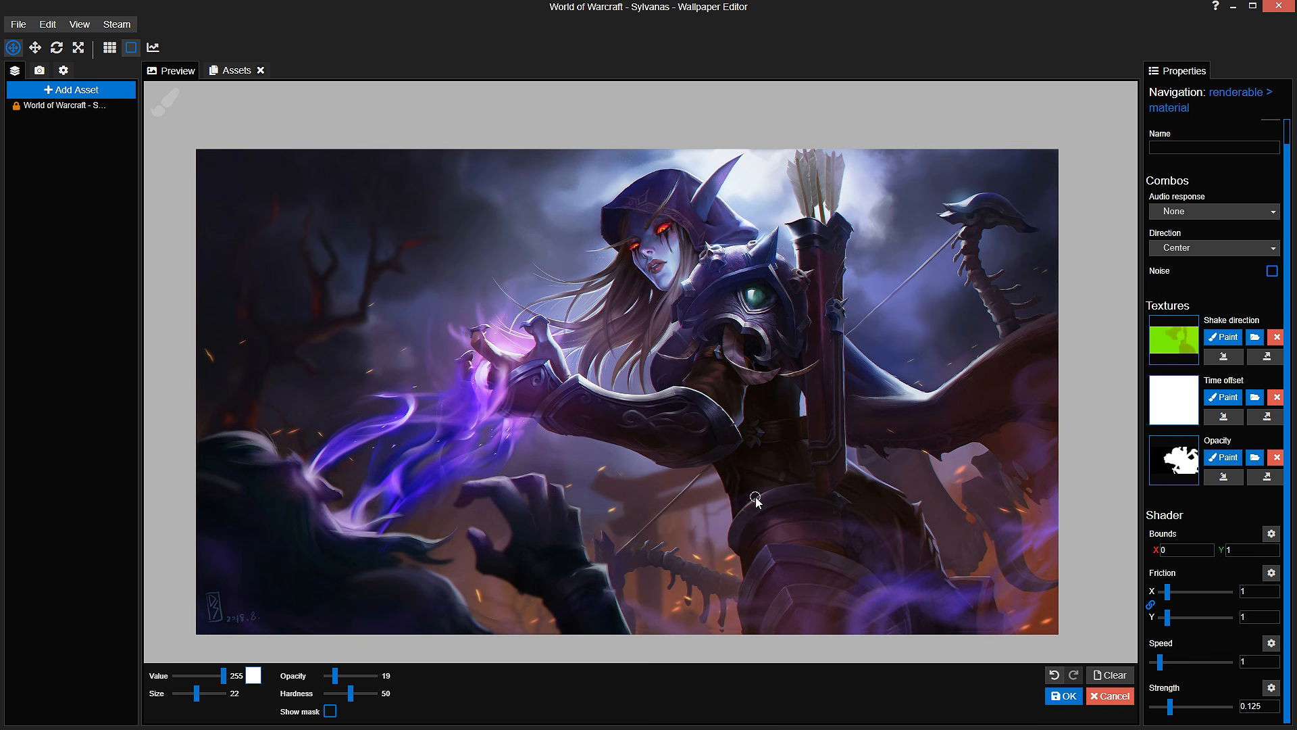
scroll(756, 498, "up", 3)
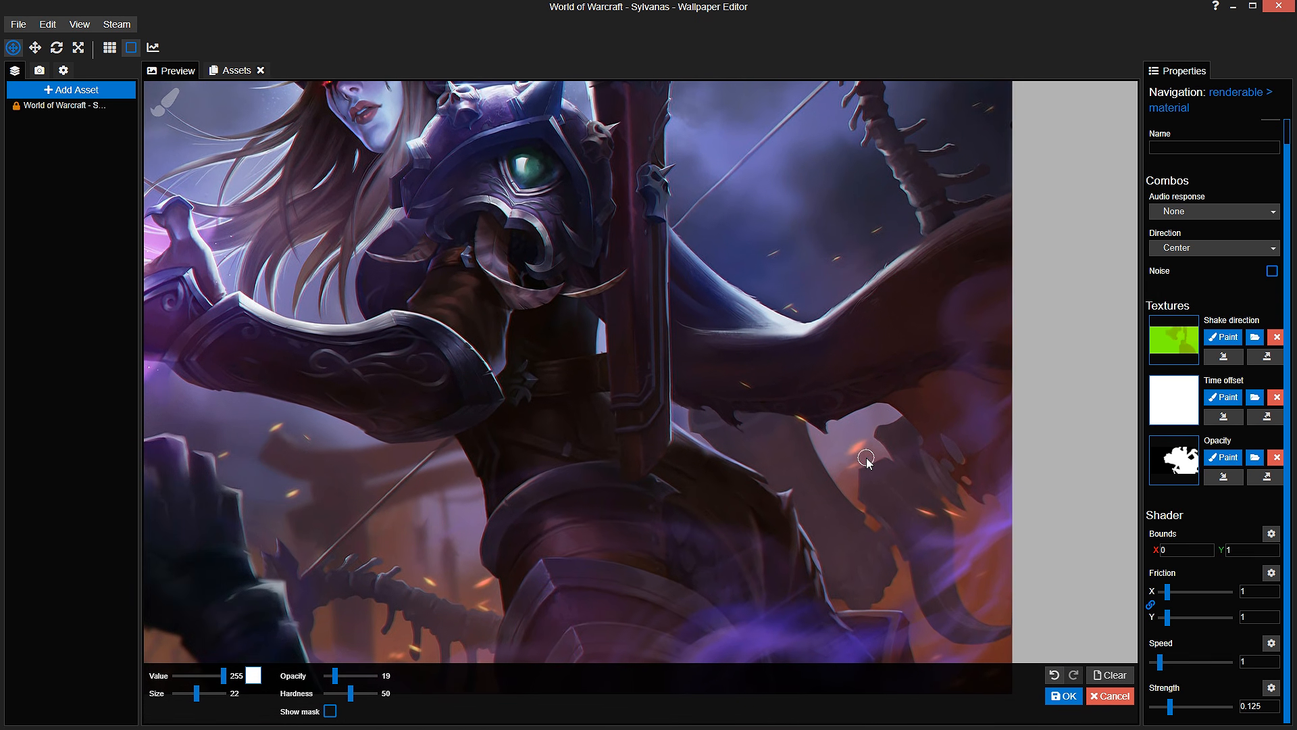
Step: Open the shake direction texture for painting and show its mask over the artwork around the figure's hip
left_click_drag(716, 326, 671, 316)
scroll(865, 460, "up", 2)
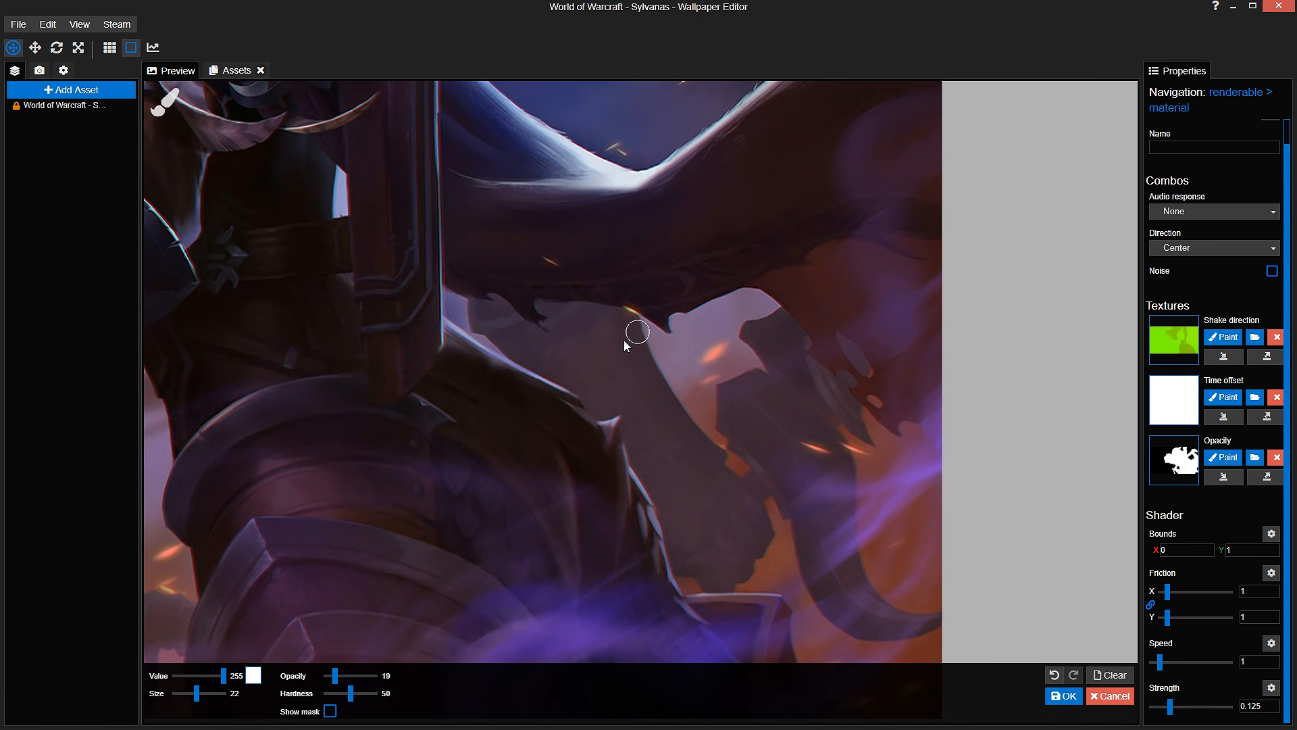
left_click_drag(892, 394, 869, 385)
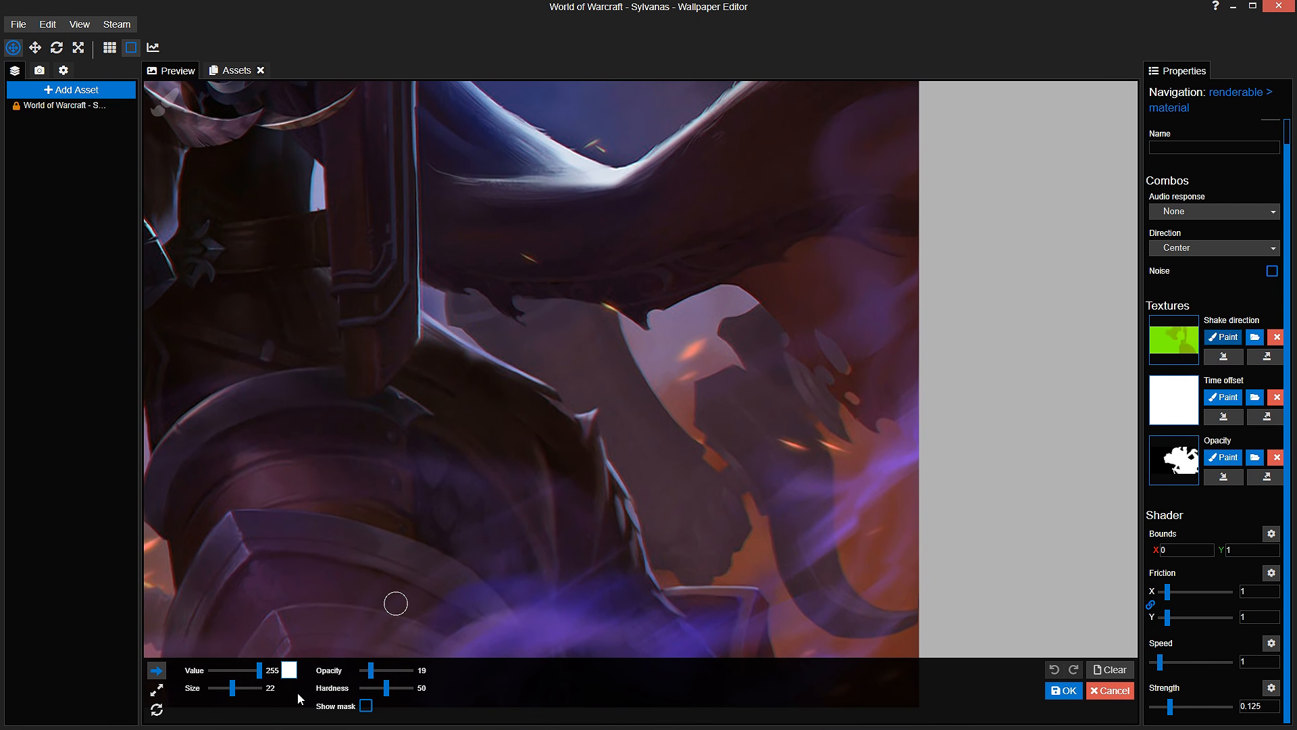
left_click(366, 704)
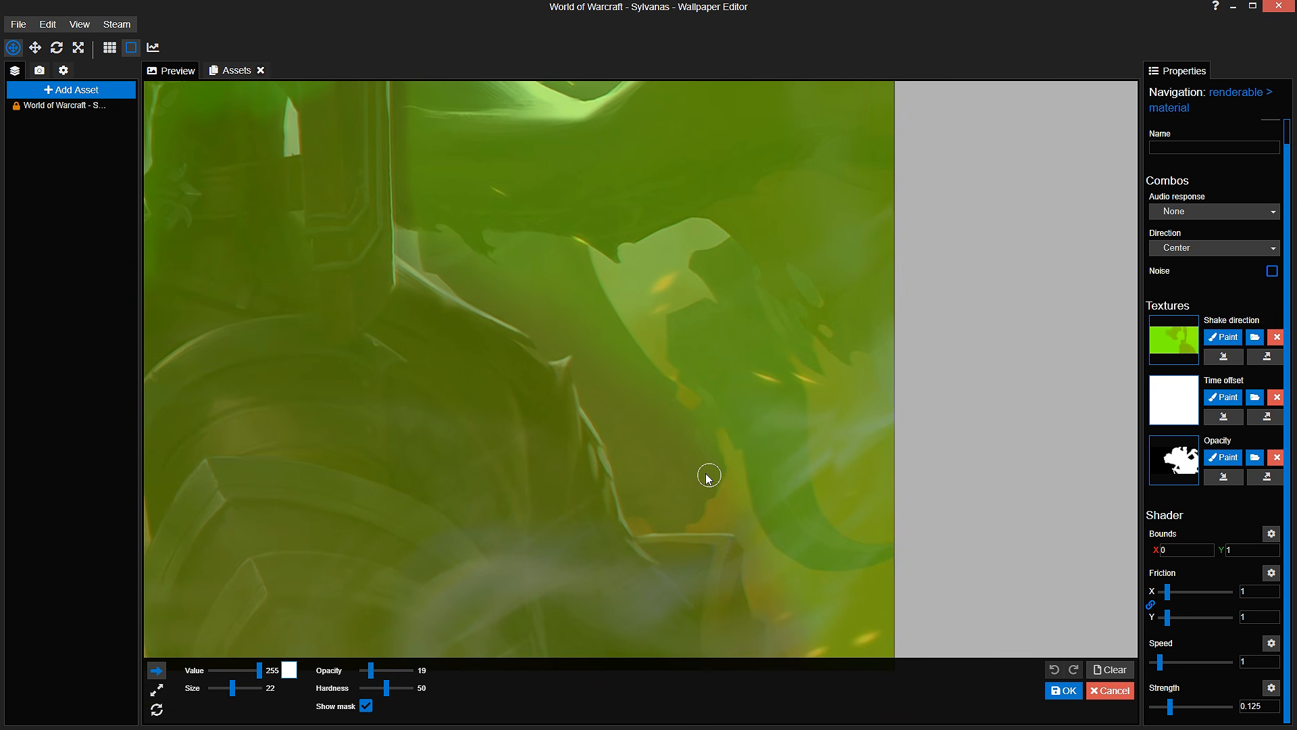
Step: Paint the shake direction at value 255 with brush size 75 on the background between the hip armour and the tail, and save the project
scroll(705, 474, "up", 4)
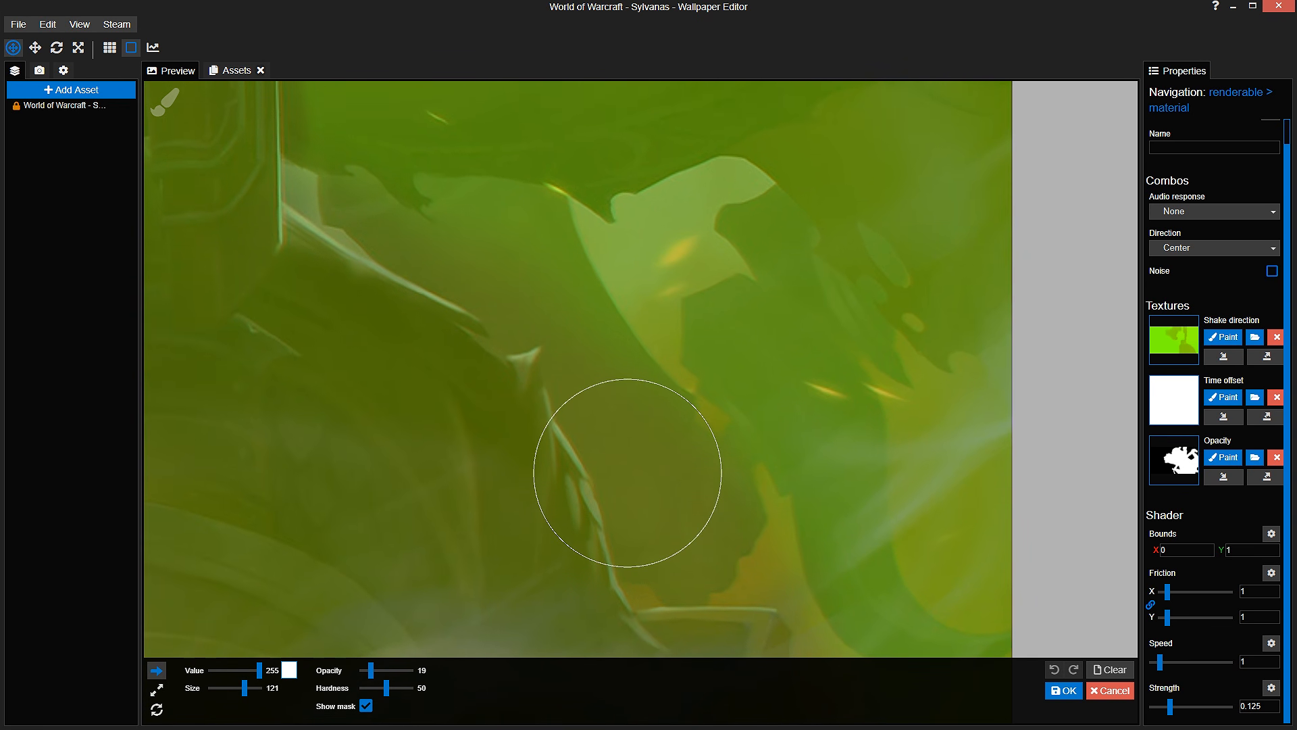
scroll(649, 449, "up", 2)
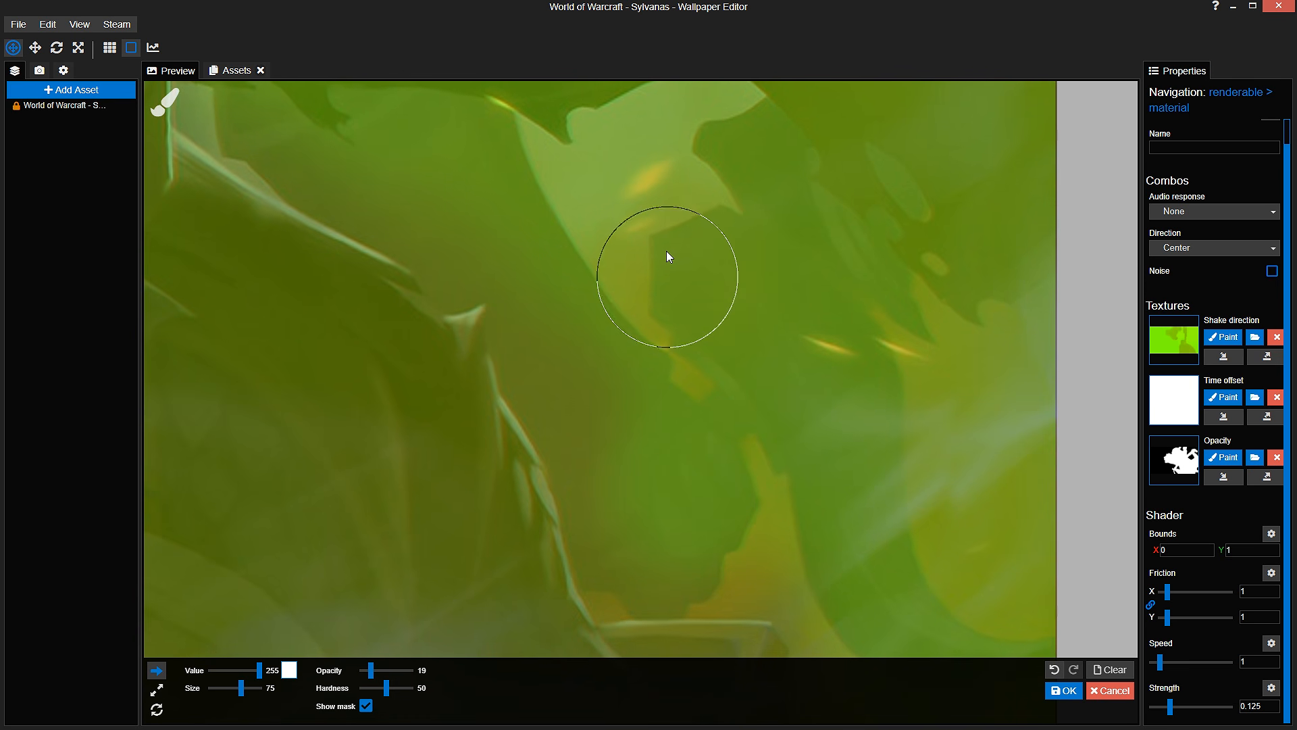
key("ctrl+s")
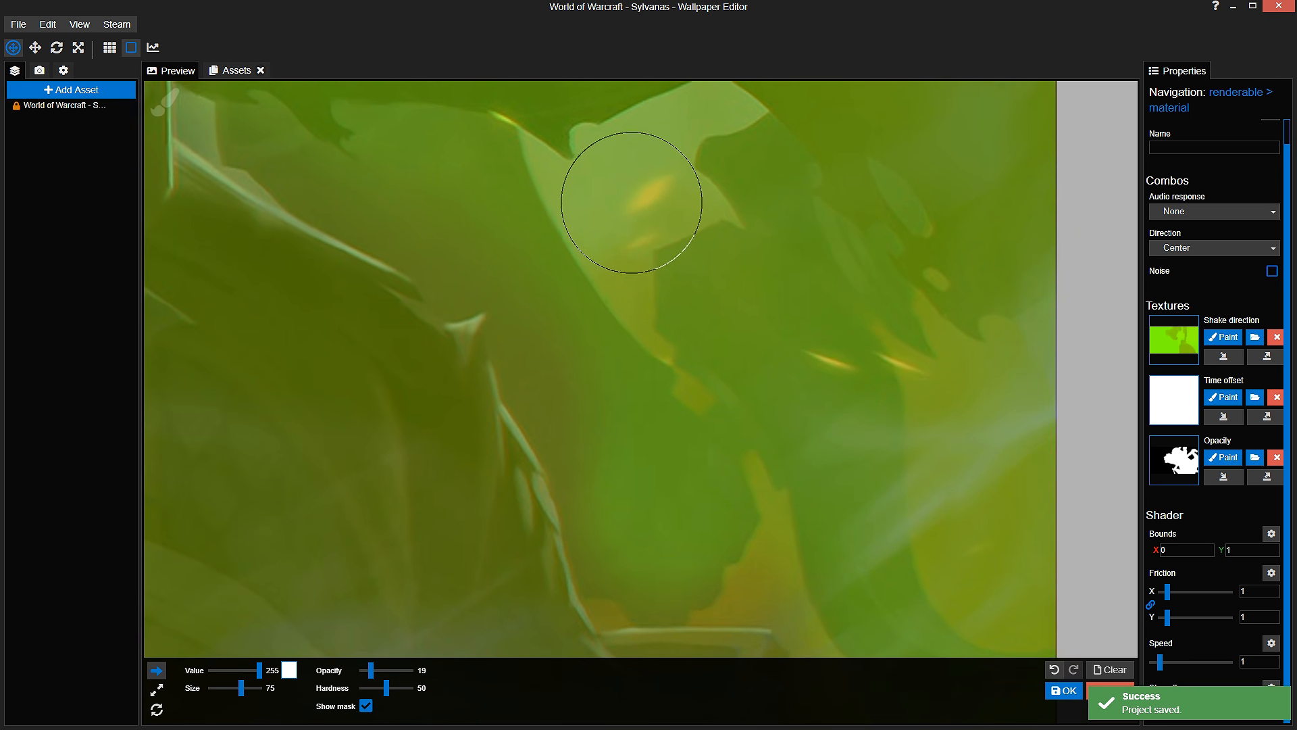
scroll(658, 439, "up", 2)
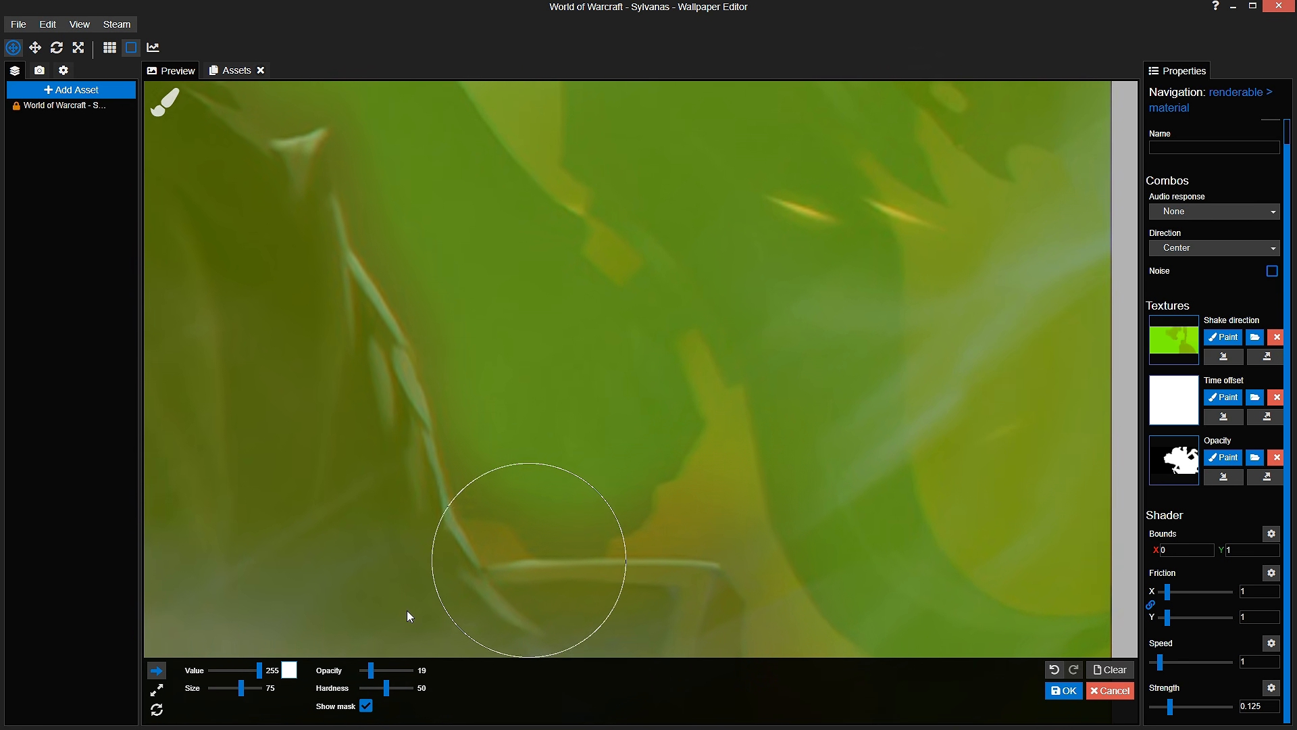
Step: Check the artwork with the mask overlay hidden, and show the overlay again with the brush value lowered to 191
left_click(366, 706)
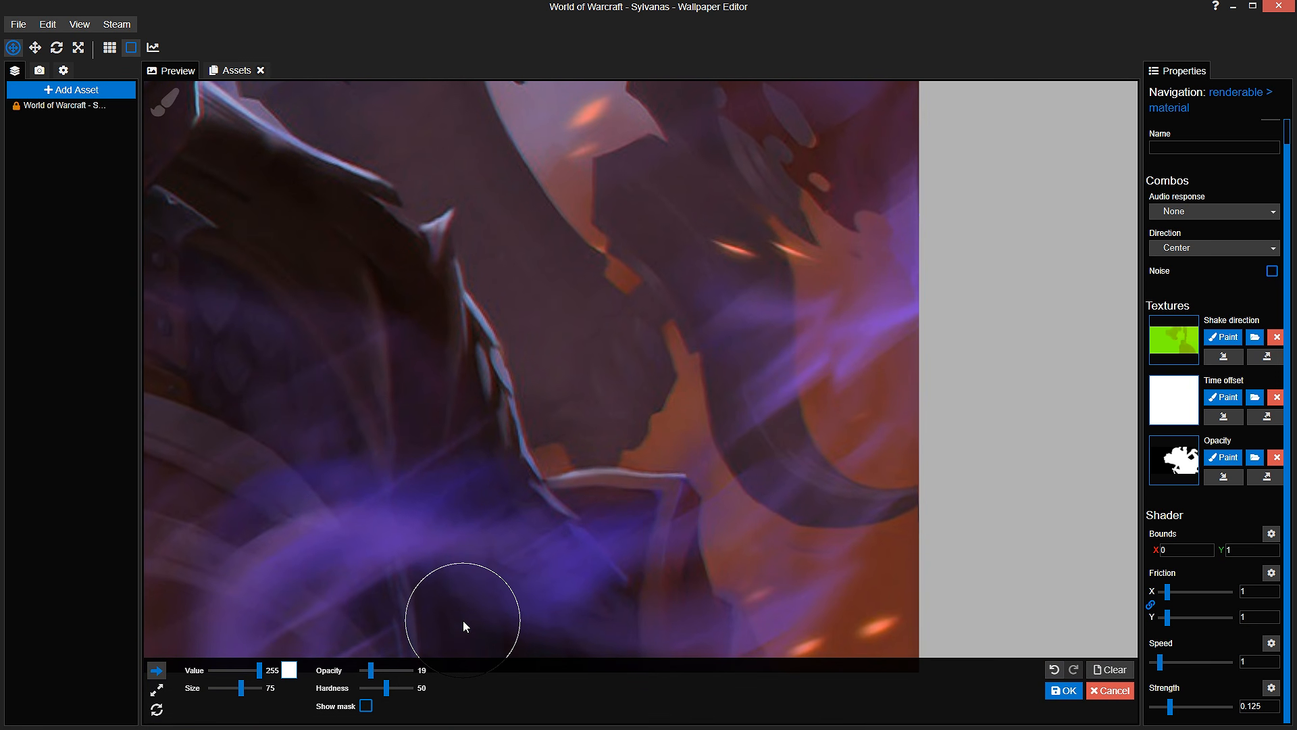
scroll(463, 620, "up", 3)
left_click_drag(463, 620, 470, 578)
left_click_drag(267, 673, 259, 674)
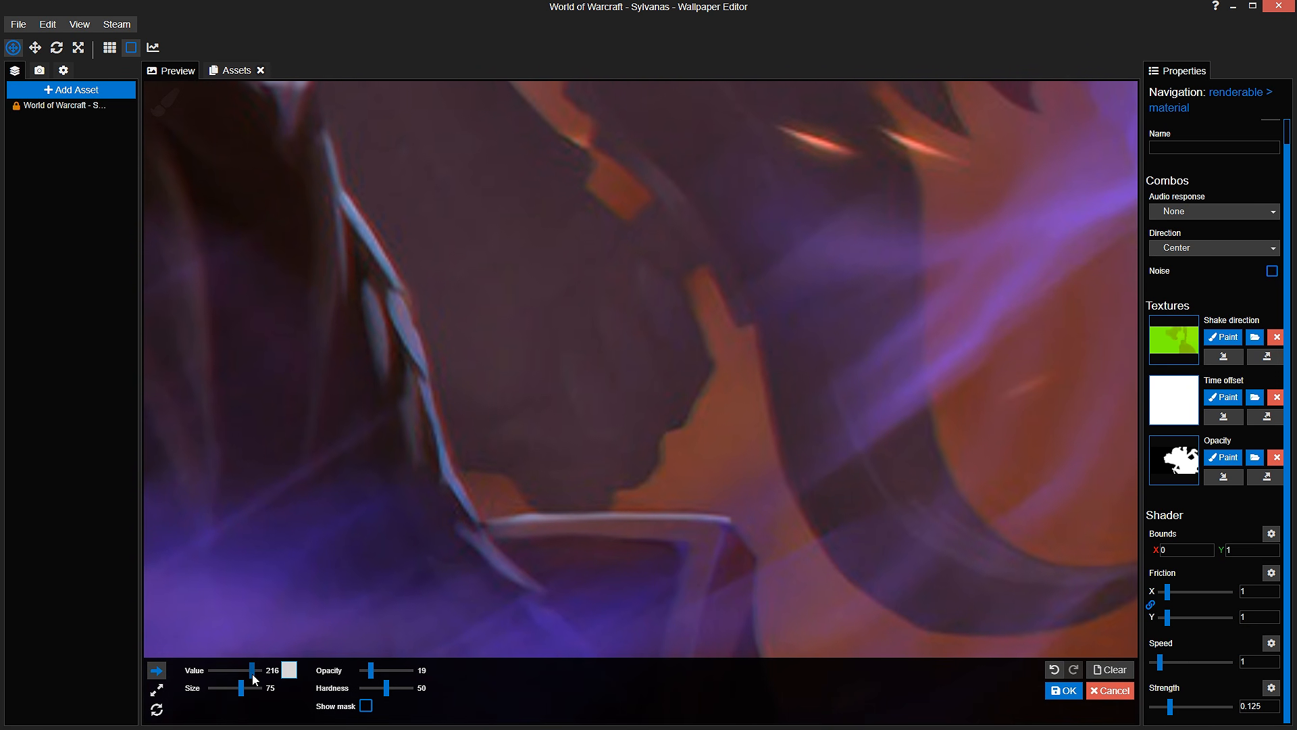
scroll(428, 566, "down", 3)
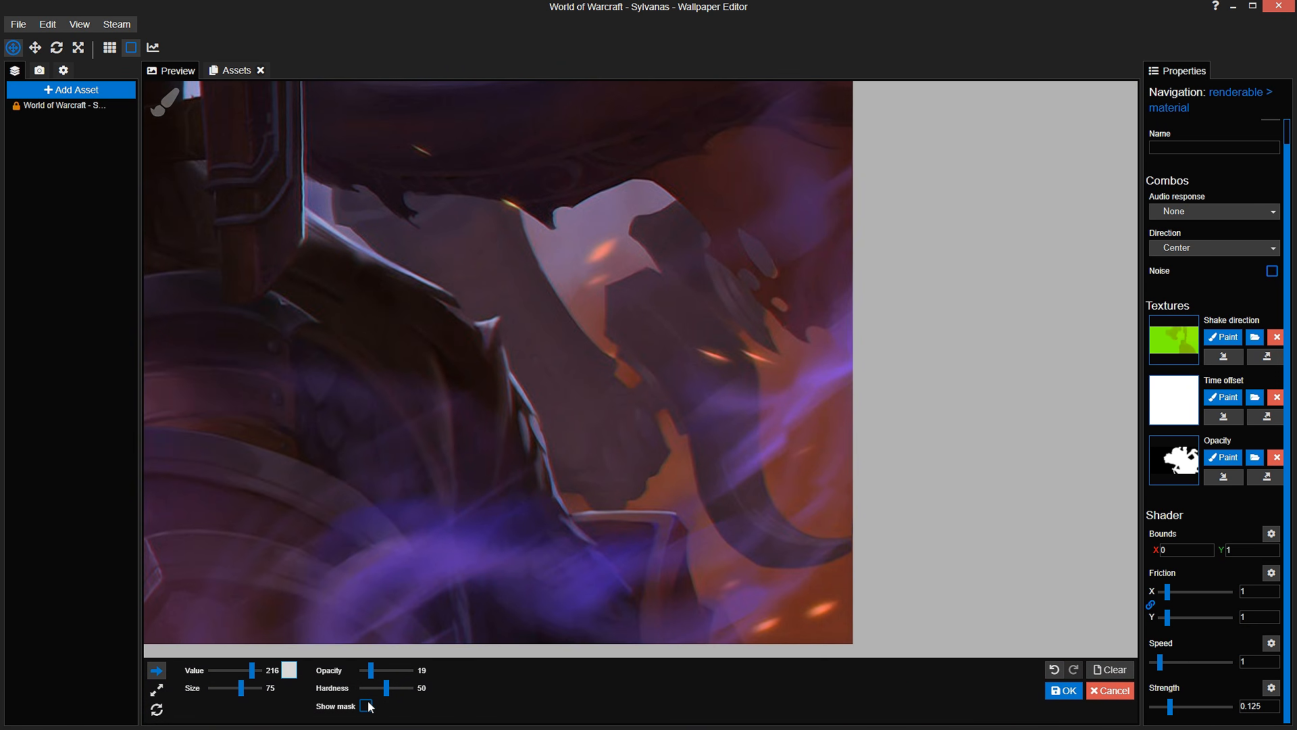
left_click(366, 705)
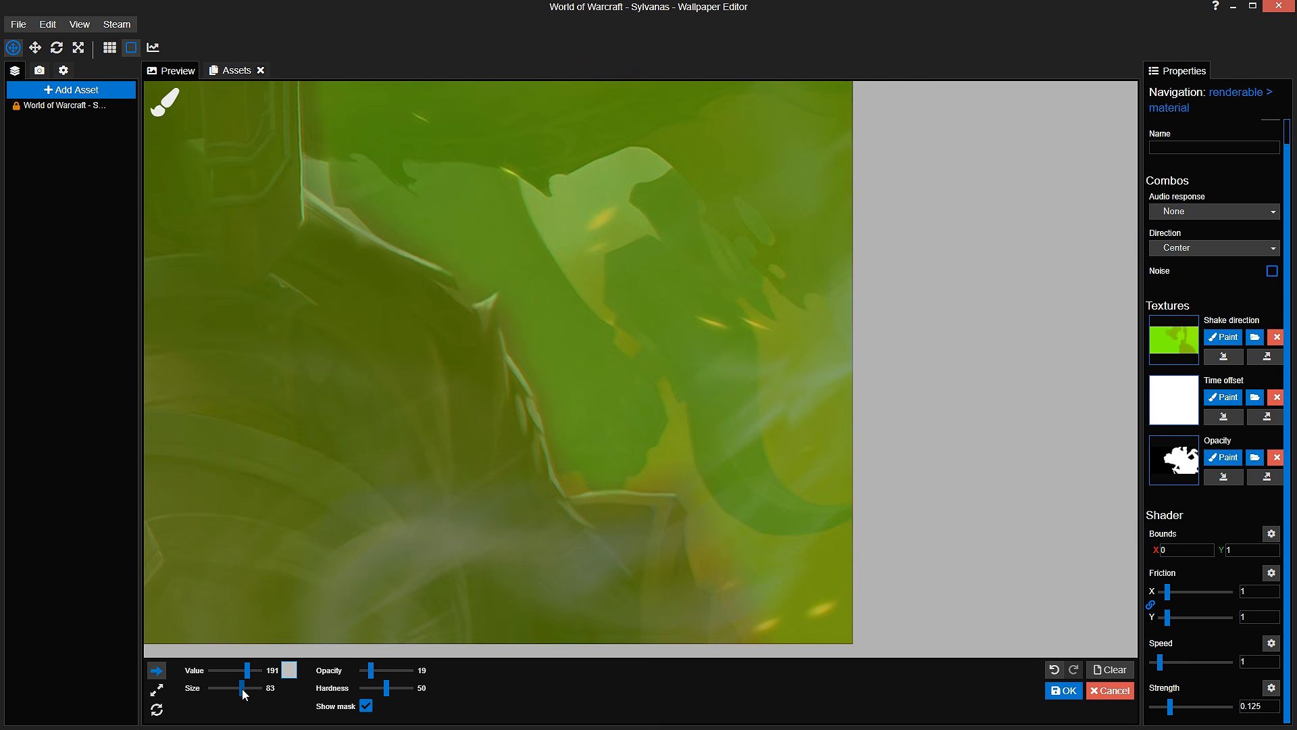
Step: Paint the shake direction at value 191 with brush size 121 around the bright patch and the tail beside the hip
scroll(631, 420, "up", 1)
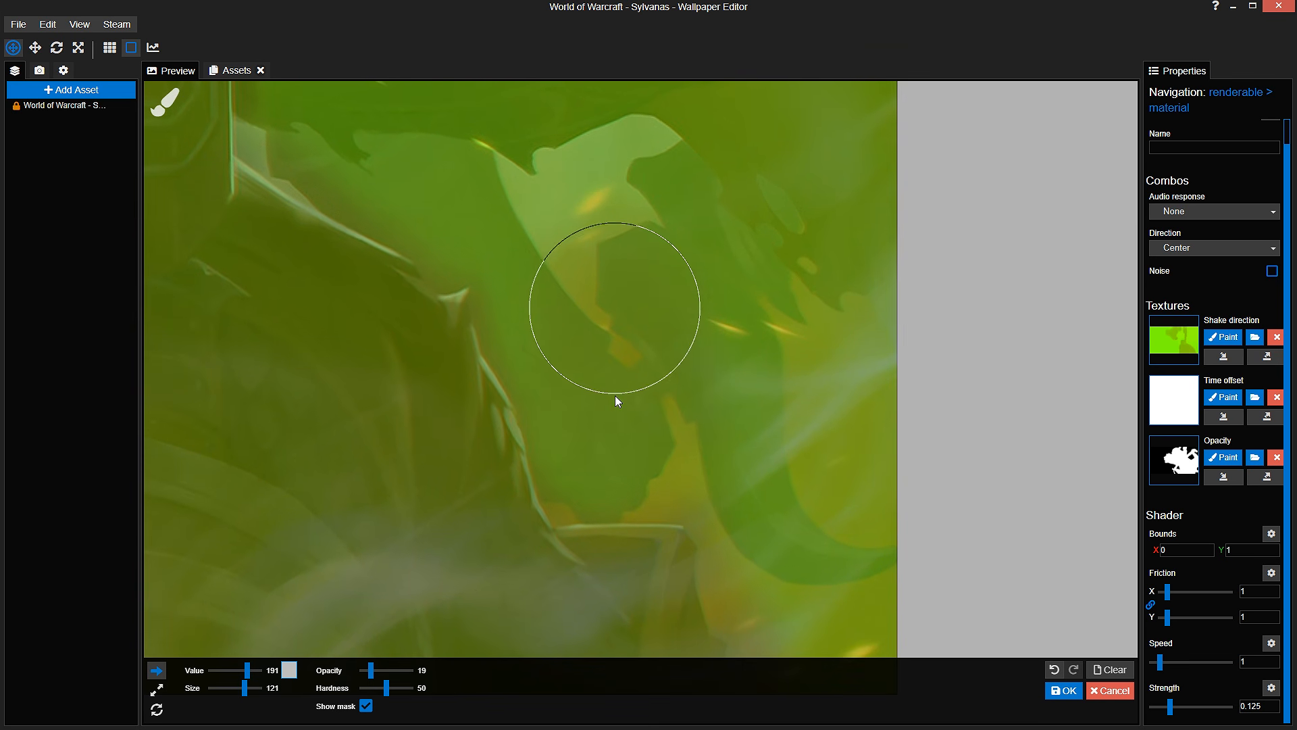
scroll(633, 343, "up", 2)
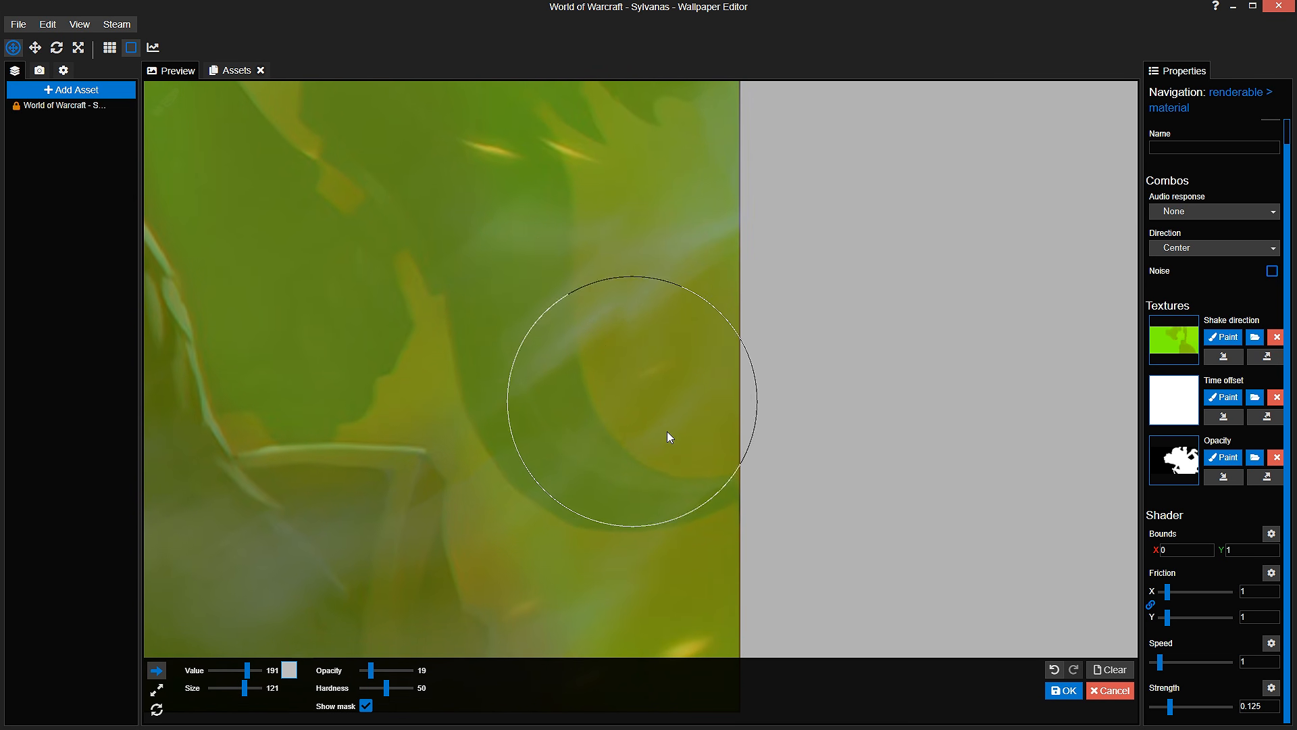
left_click_drag(667, 431, 926, 590)
scroll(668, 406, "up", 1)
left_click_drag(668, 407, 872, 584)
Step: Reduce the brush size to 51 and paint at value 191 on the background between the hip armour and the bright patch
left_click_drag(244, 688, 238, 688)
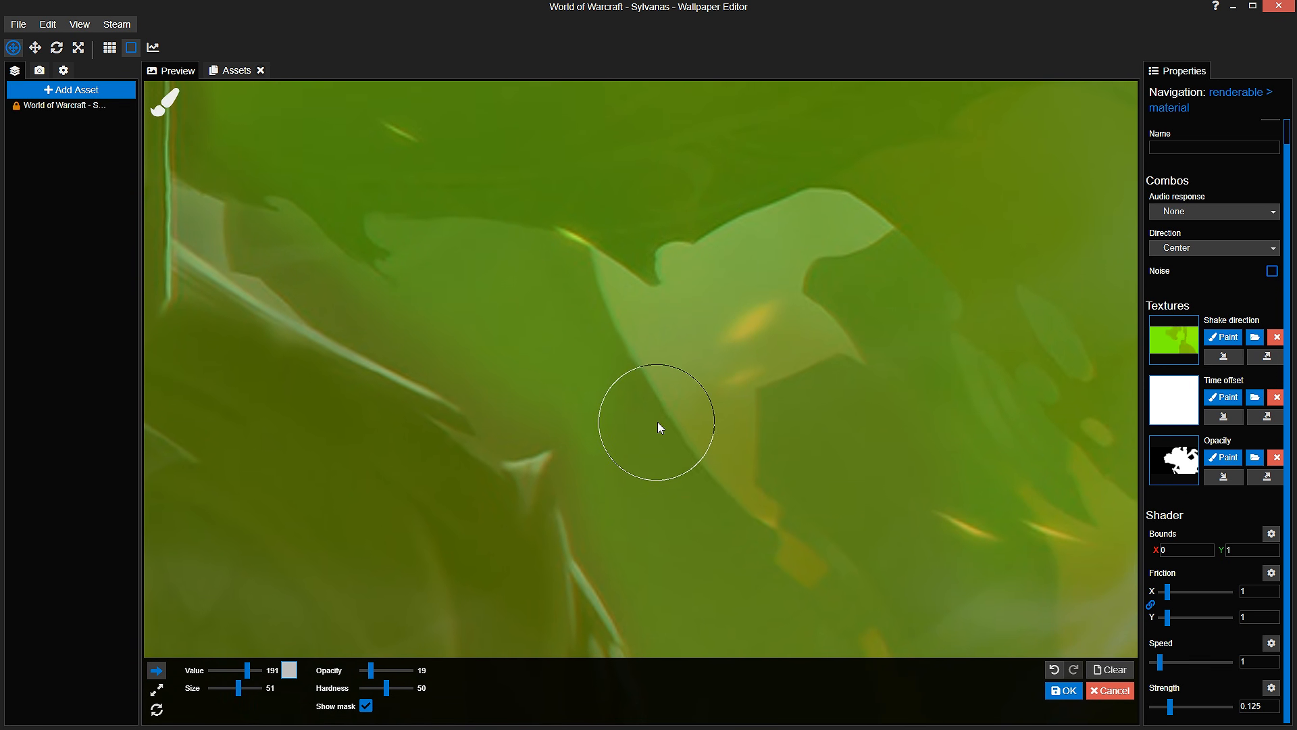
scroll(658, 424, "up", 2)
mouse_move(656, 436)
left_mouse_down()
mouse_move(636, 553)
mouse_move(650, 479)
left_mouse_up()
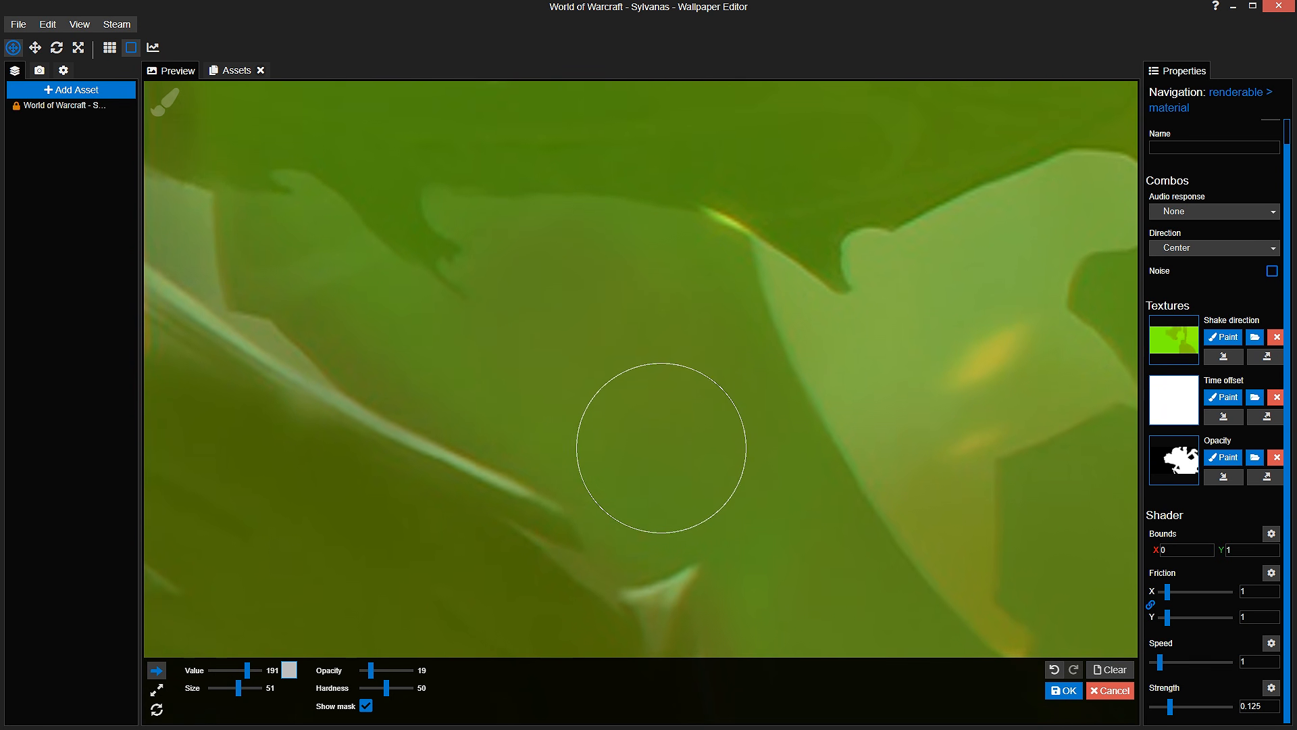
left_click_drag(661, 448, 395, 330)
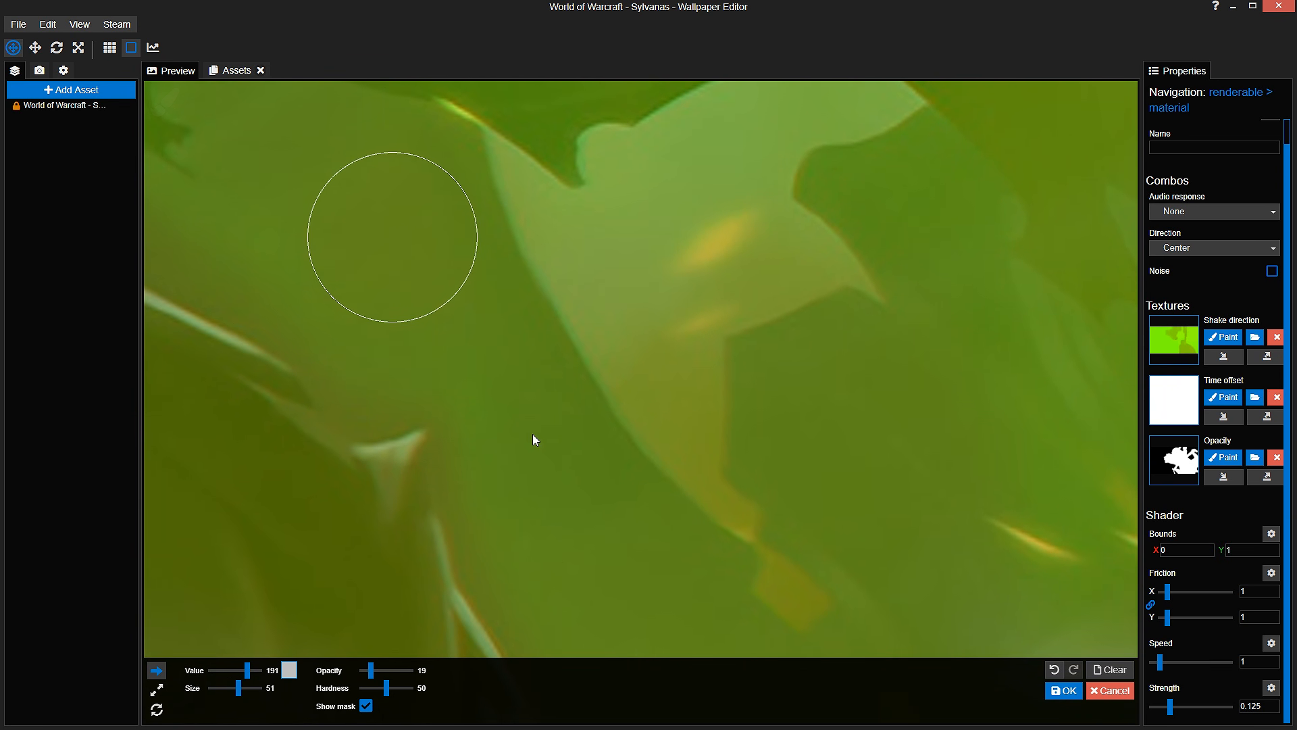
scroll(610, 475, "down", 2)
scroll(679, 392, "down", 3)
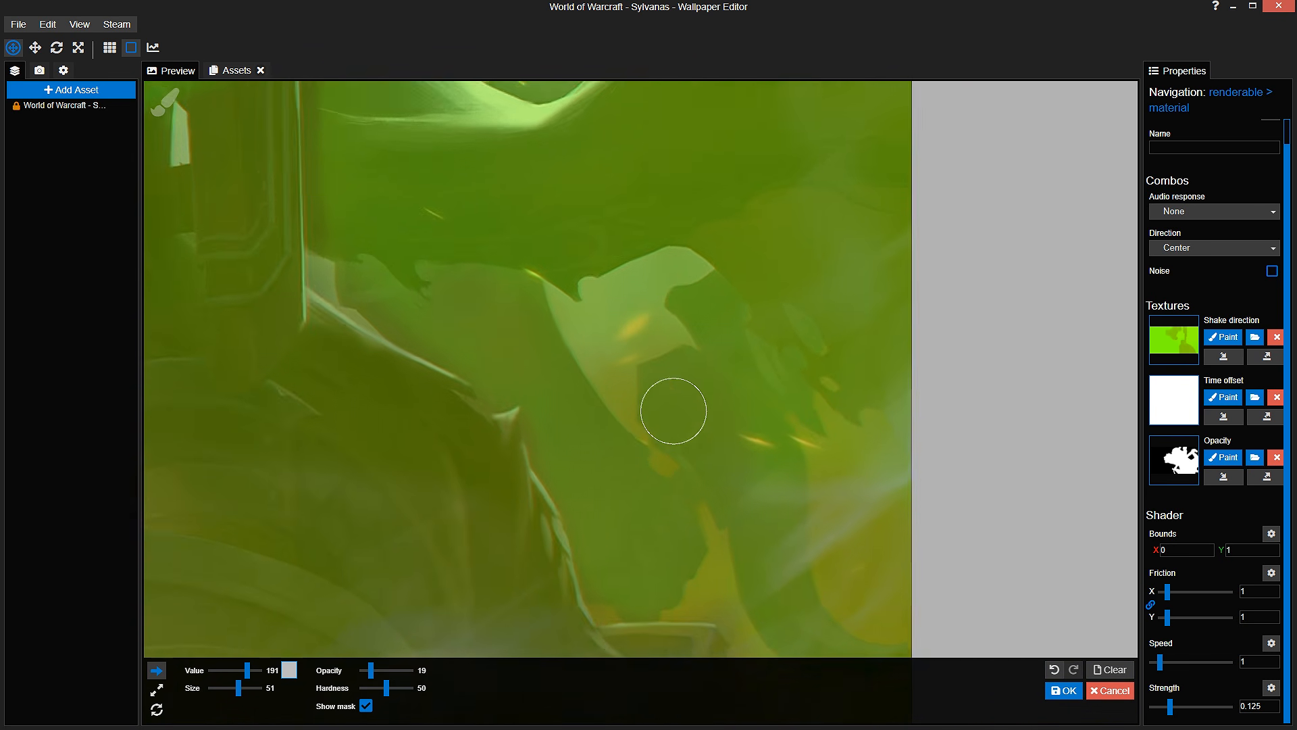
Step: Blend the shake direction mask between the hip armour and the tail at value 174 with brush size 75
scroll(684, 391, "down", 1)
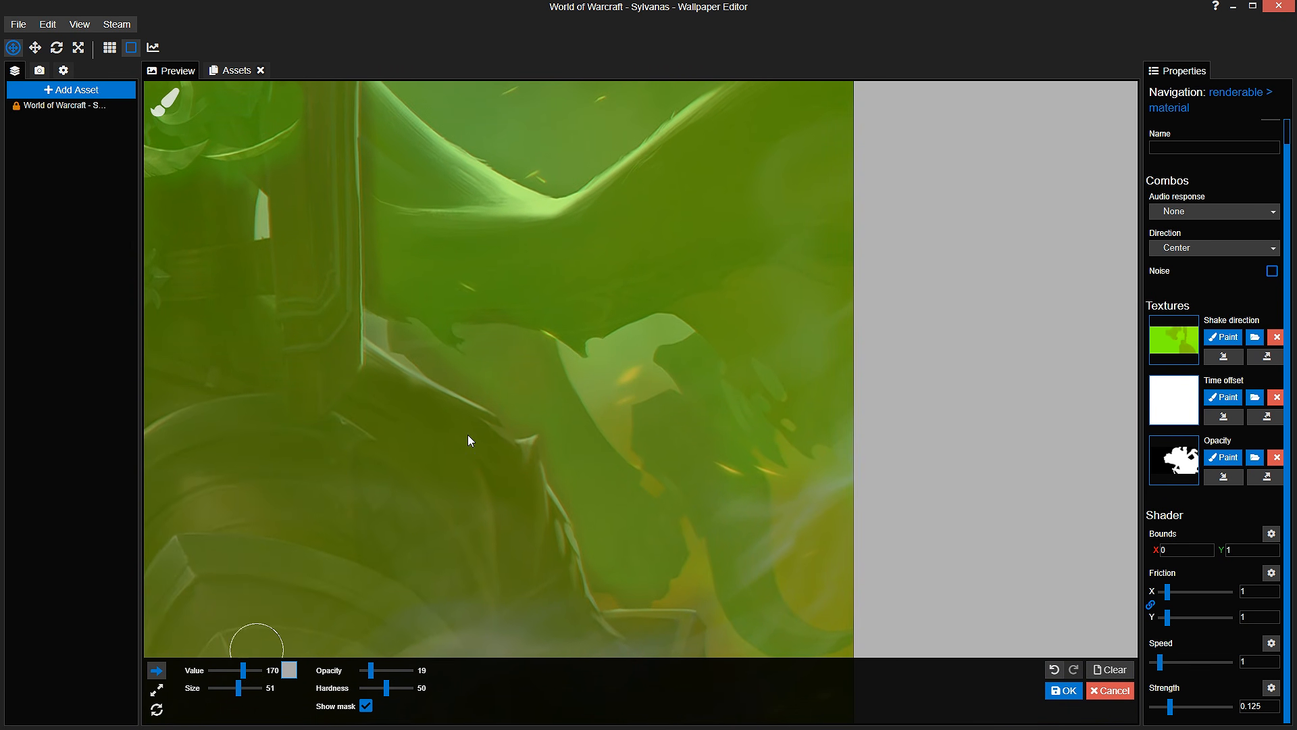
scroll(513, 391, "down", 2)
scroll(676, 458, "up", 3)
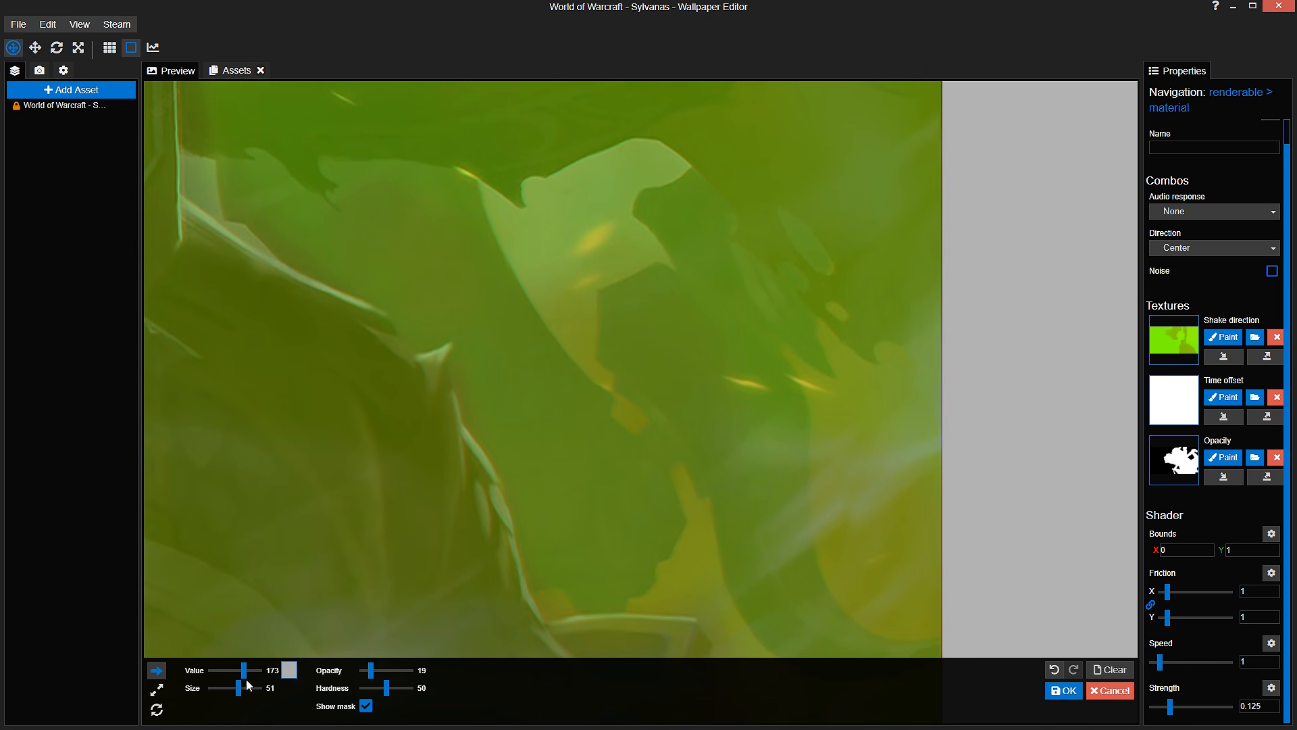
left_click_drag(240, 689, 243, 687)
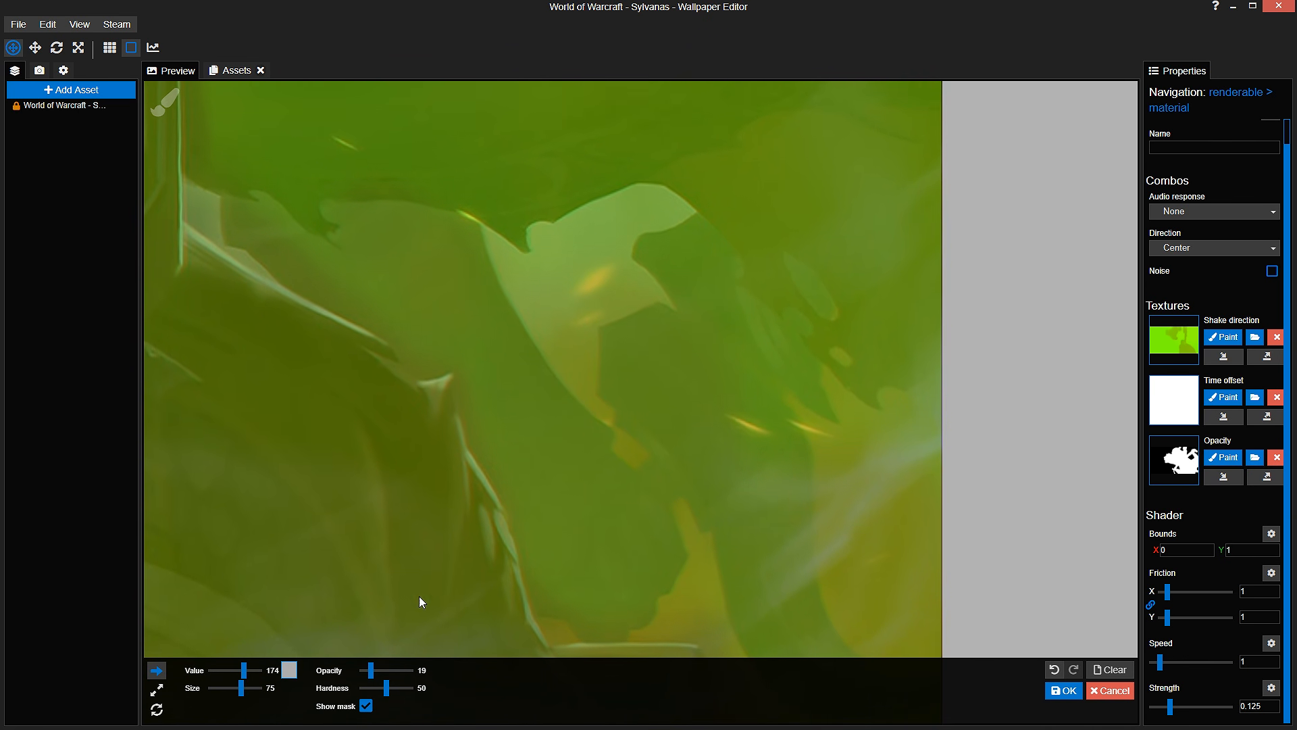
scroll(607, 455, "up", 3)
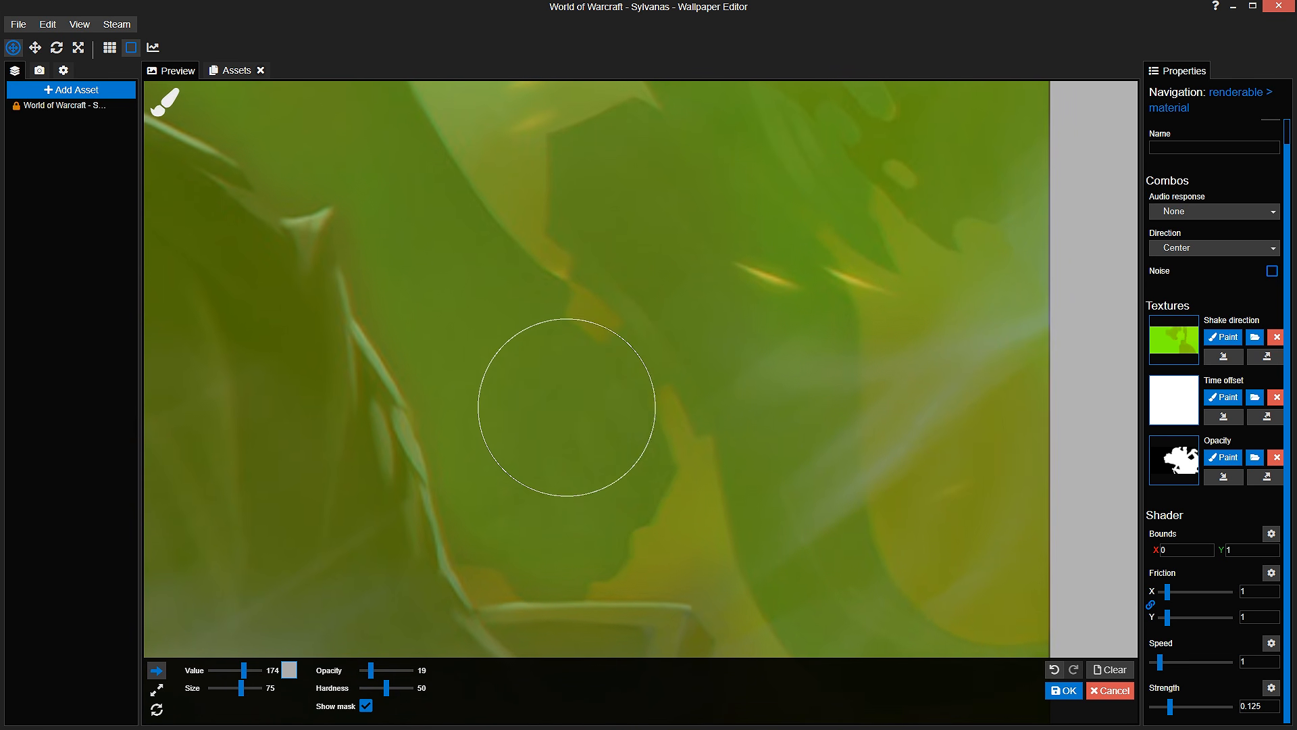
scroll(628, 257, "down", 3)
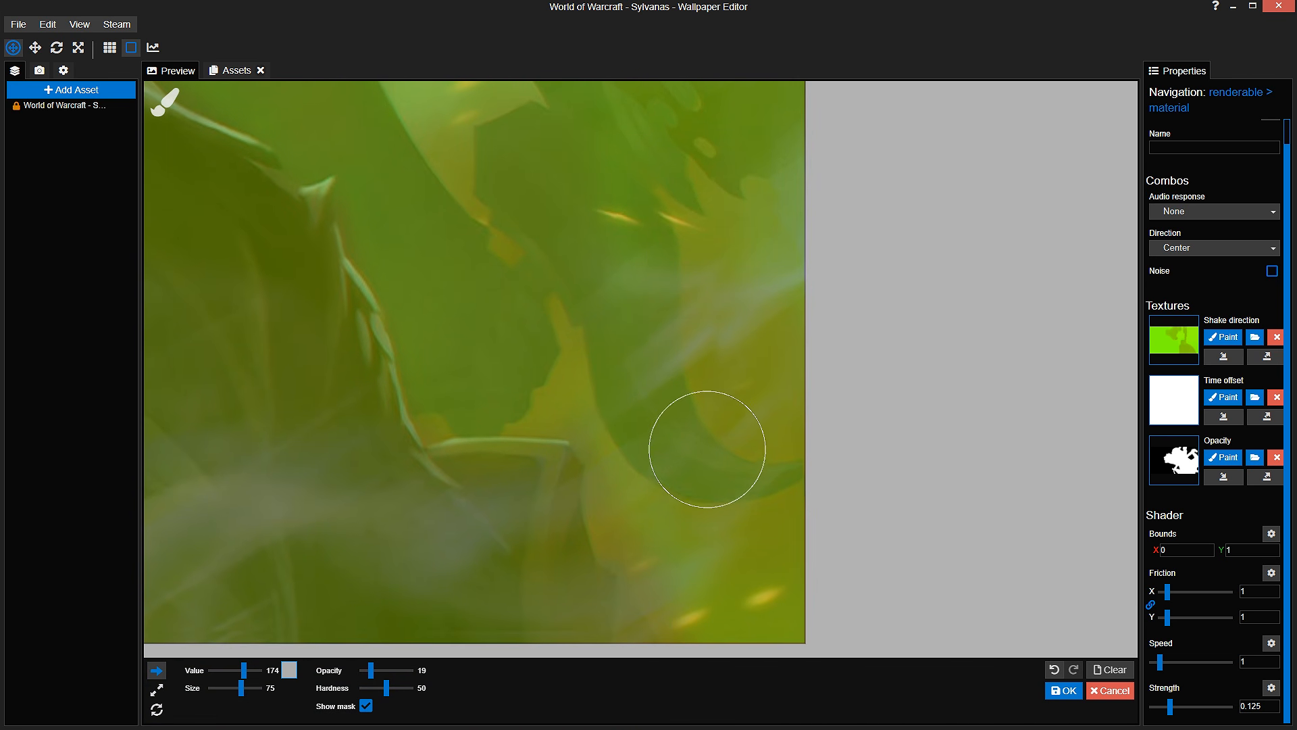
scroll(668, 411, "up", 2)
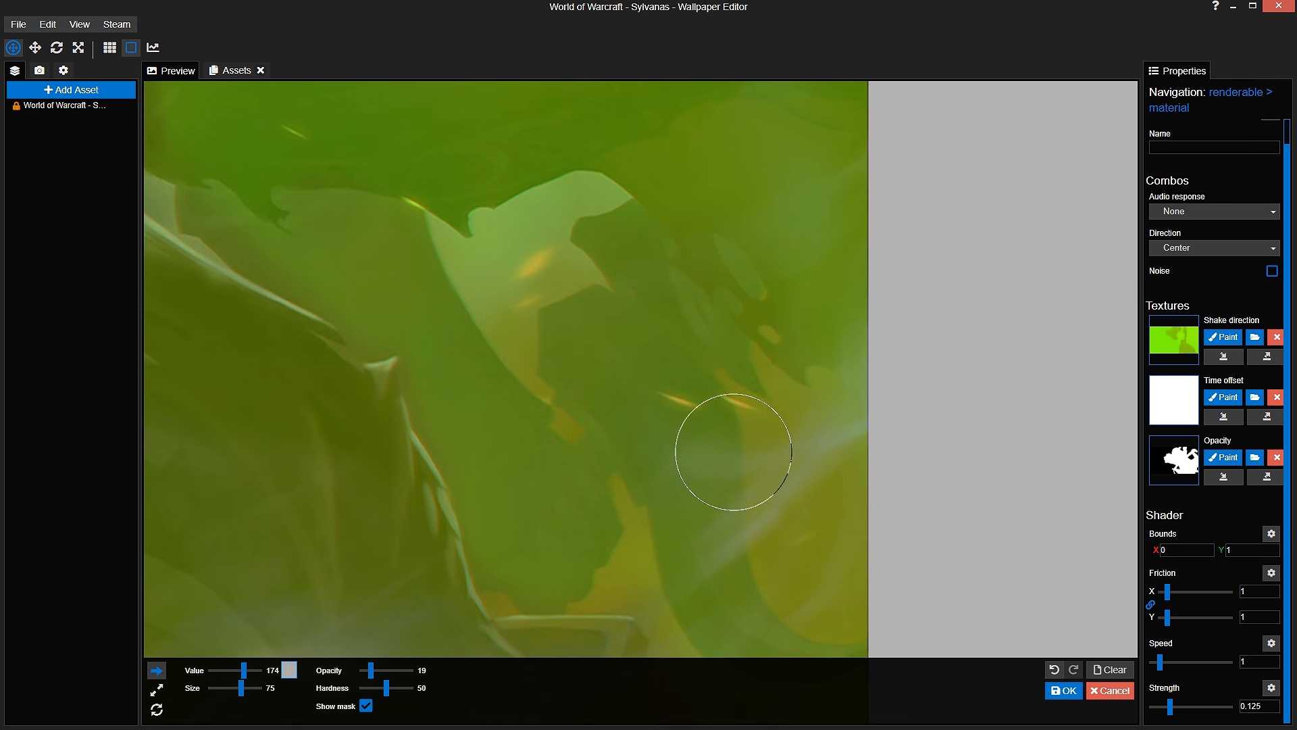
scroll(743, 451, "up", 2)
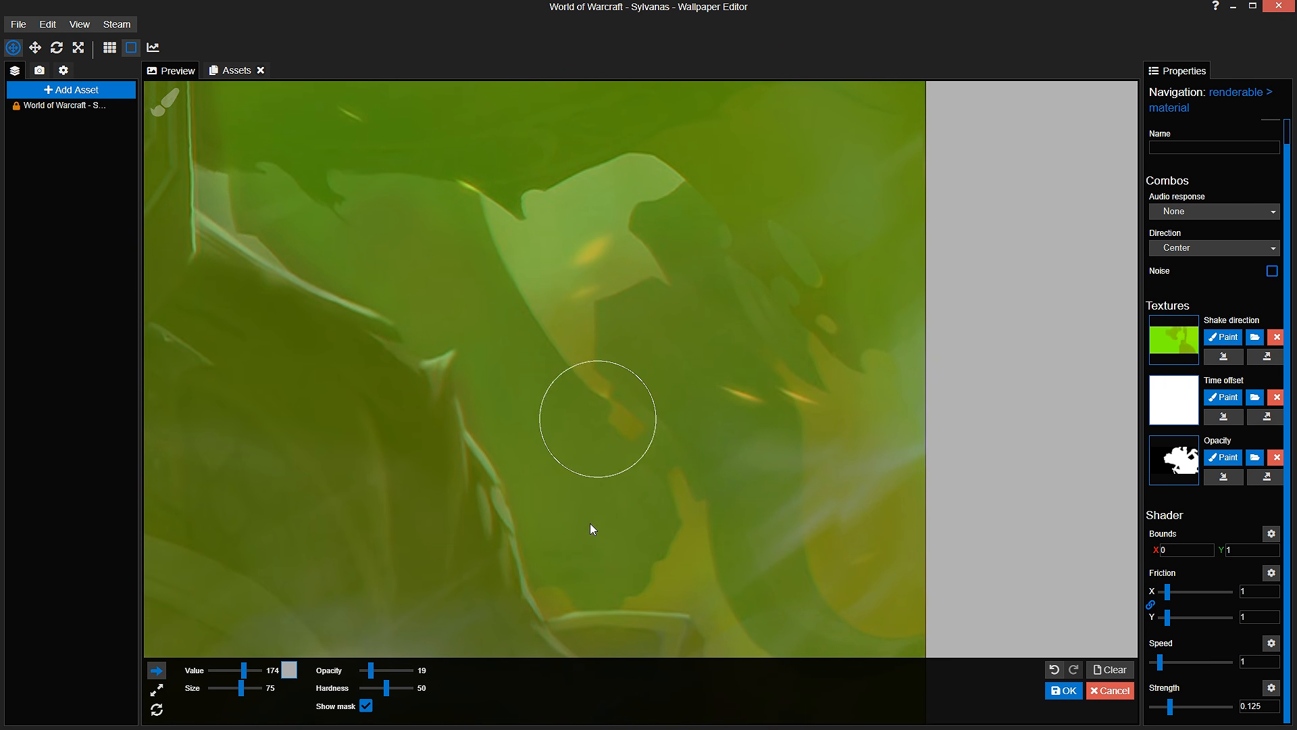
scroll(610, 359, "up", 3)
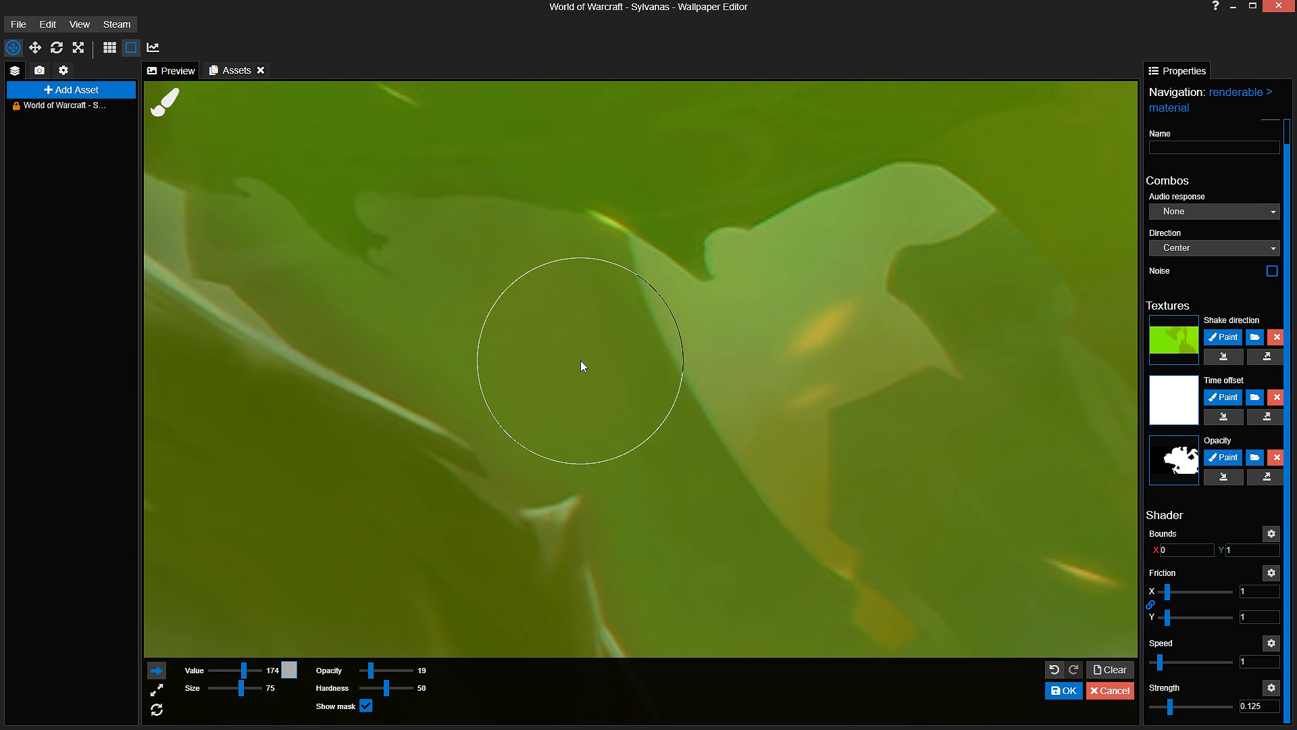
Step: Reduce the brush size to 46 and paint at value 174 along the edge of the hip armour, checking the artwork without the mask overlay
left_click_drag(242, 688, 241, 687)
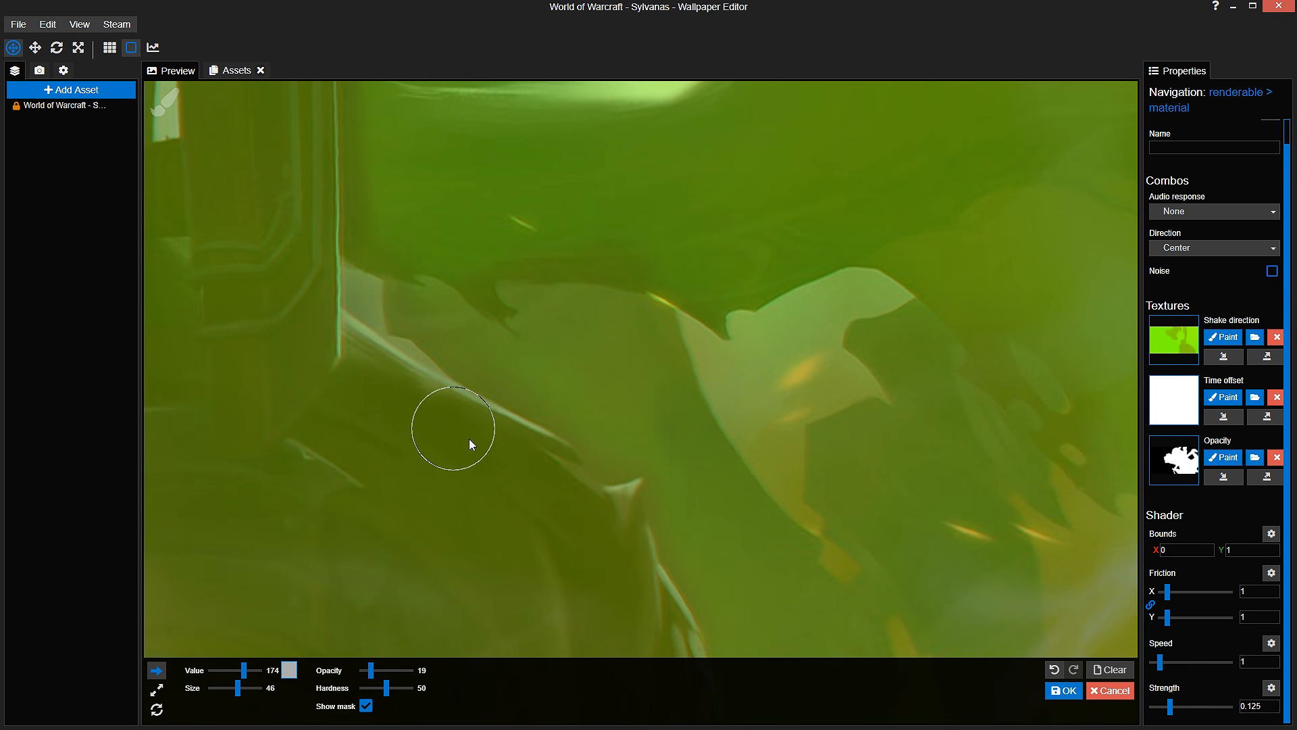
left_click(366, 706)
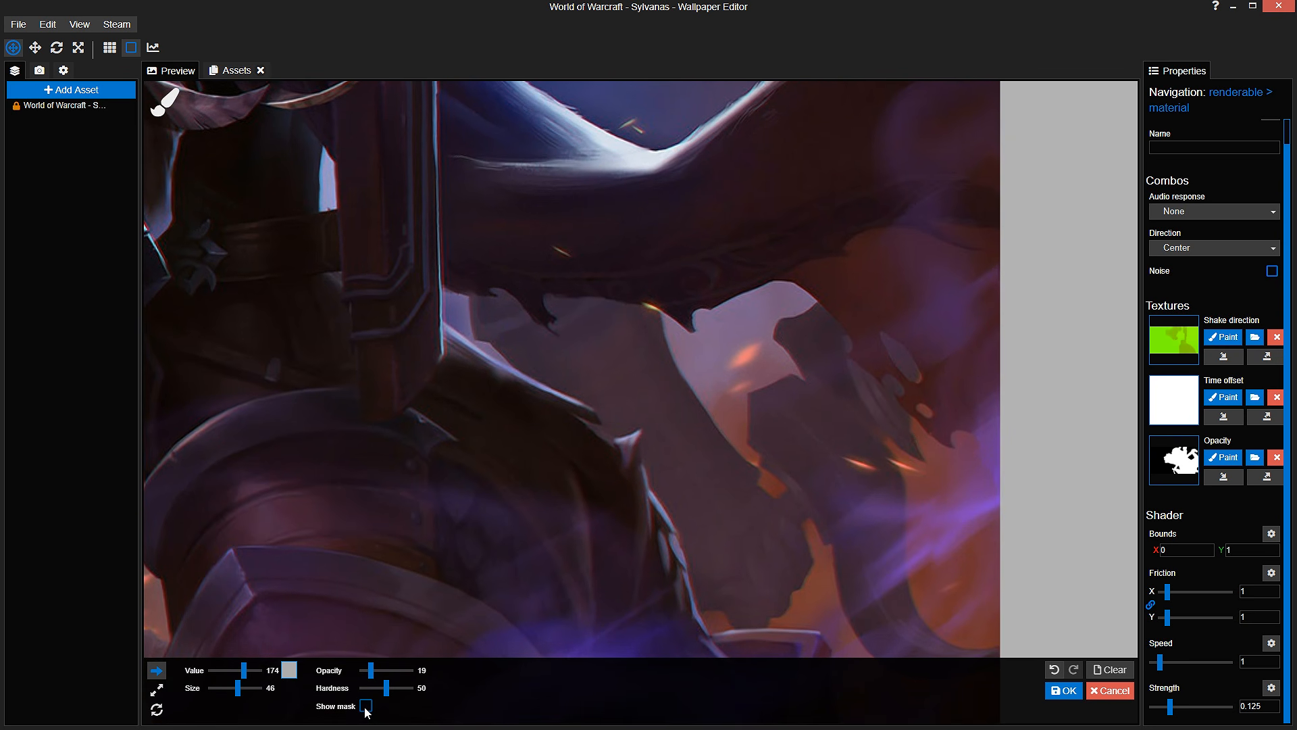
left_click(366, 705)
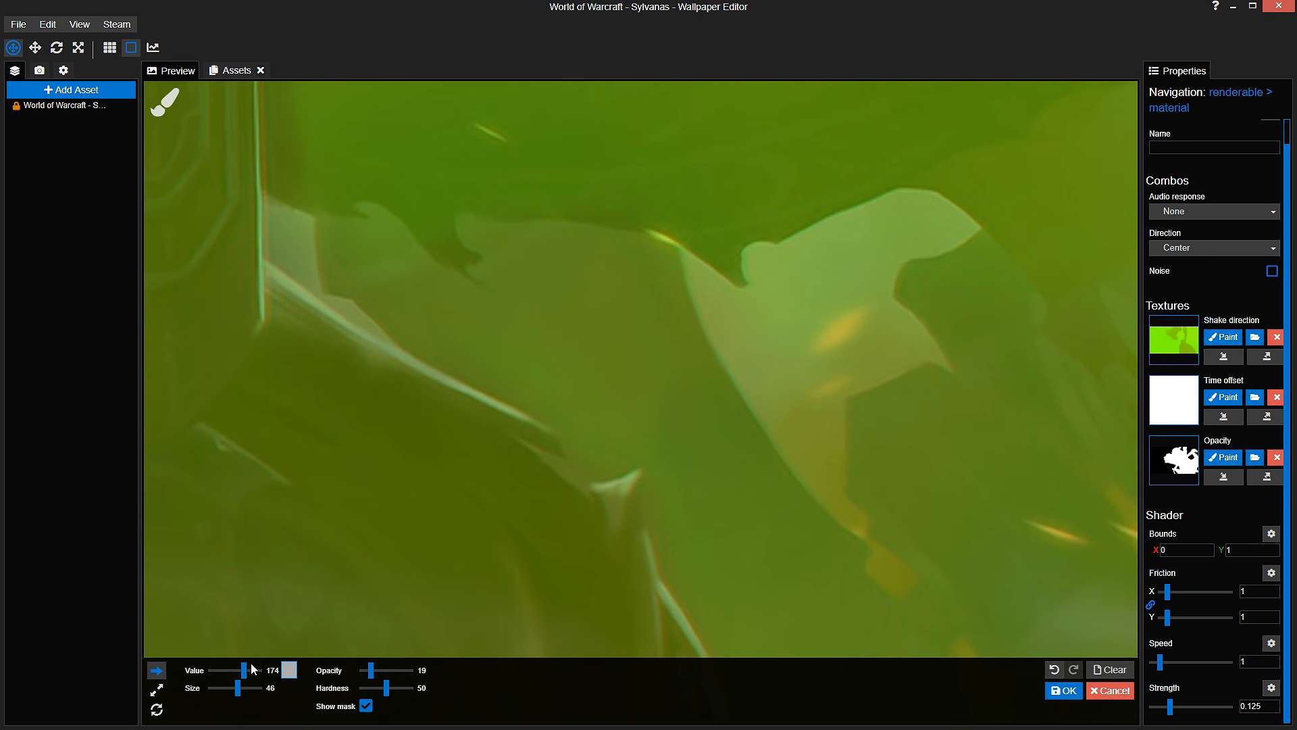
left_click_drag(245, 670, 248, 670)
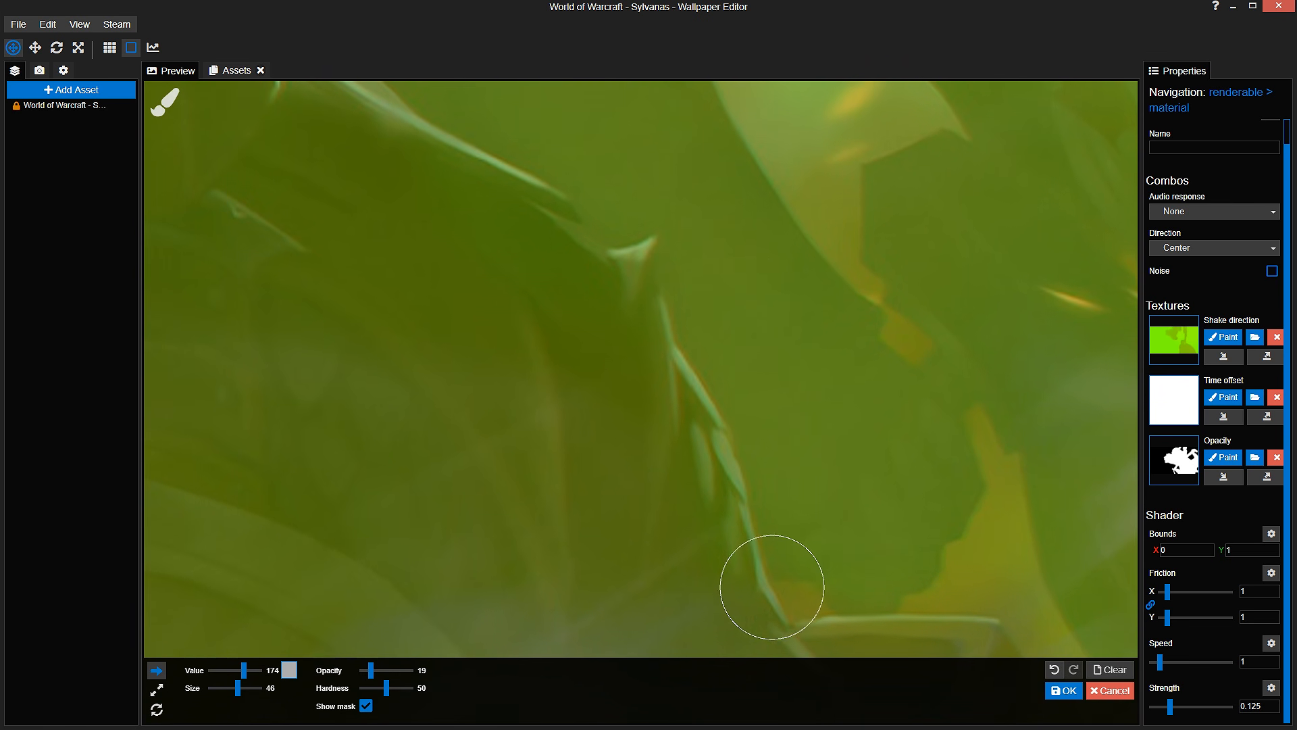
Step: Inspect the hip and leg armour edge with the mask overlay hidden, and turn the overlay back on
left_click(366, 705)
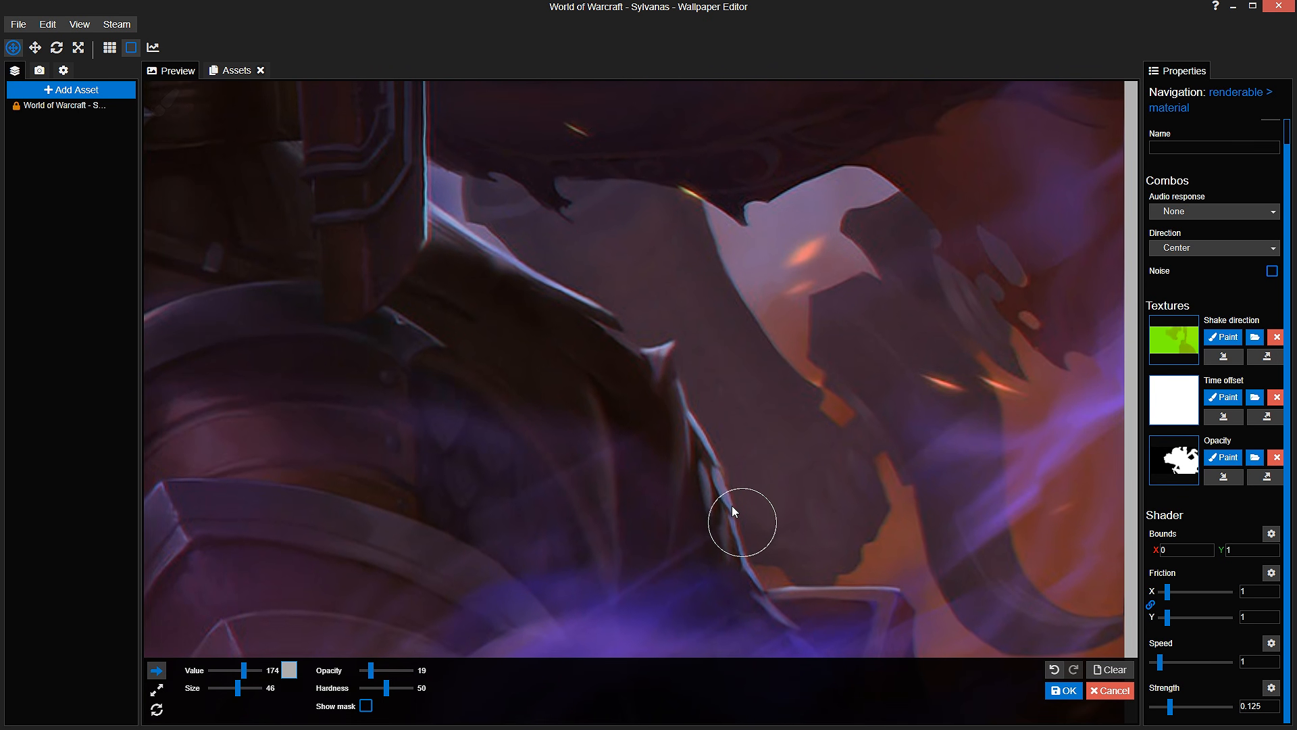
left_click_drag(666, 429, 581, 281)
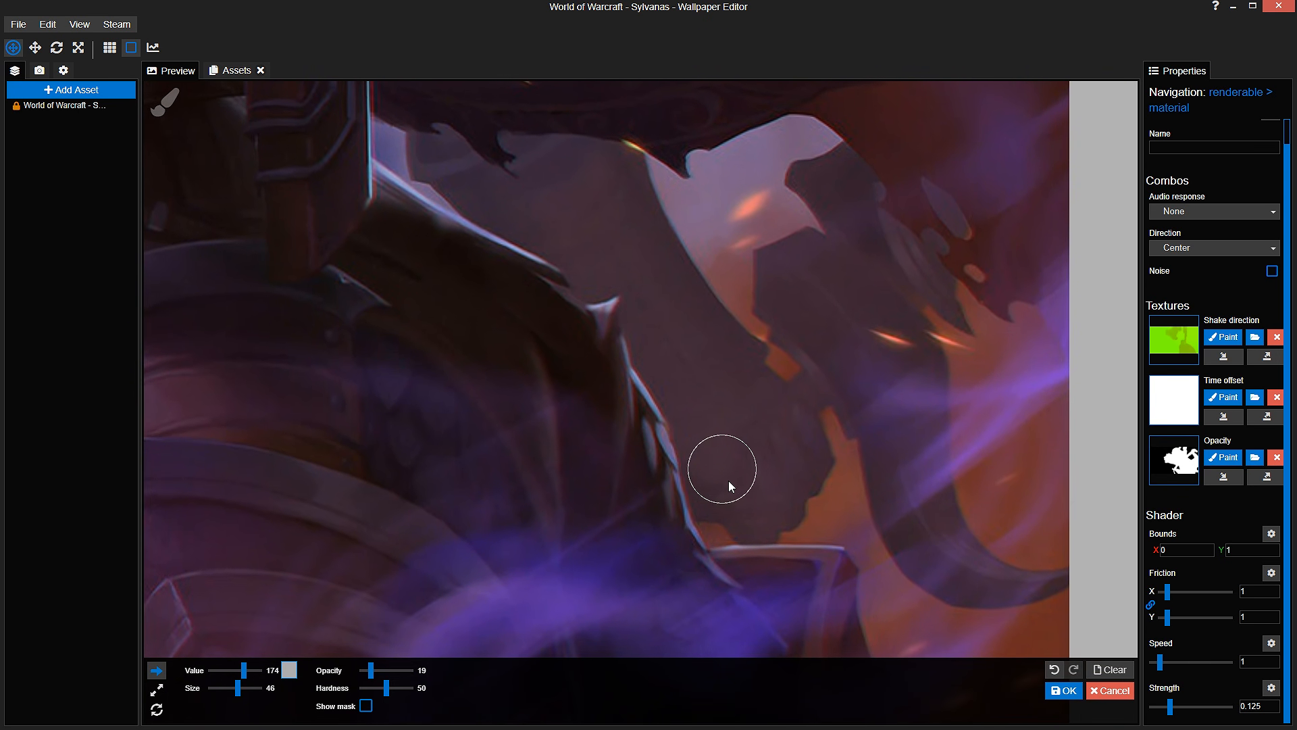
scroll(735, 492, "up", 3)
scroll(735, 492, "up", 2)
left_click(365, 706)
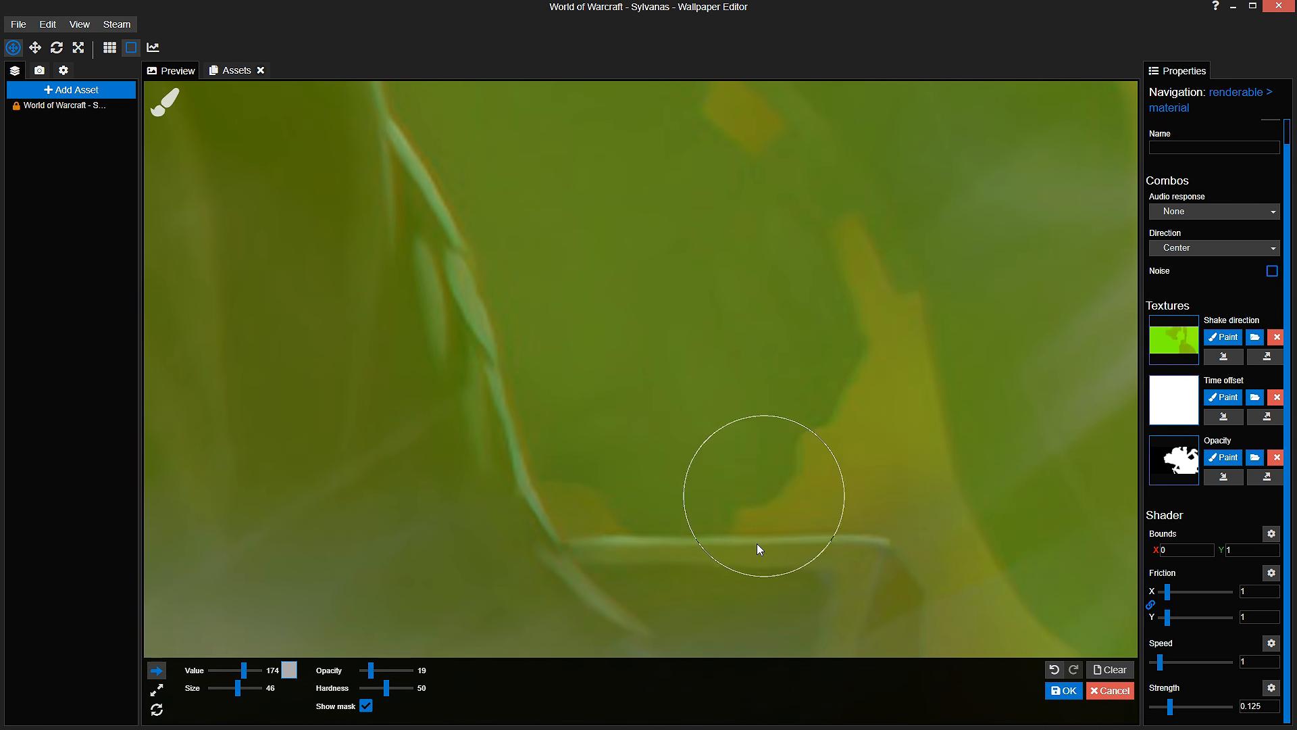
Step: Set the brush value to 131 and paint the shake direction along the hip armour edge with brush size 46
left_click_drag(232, 671, 234, 670)
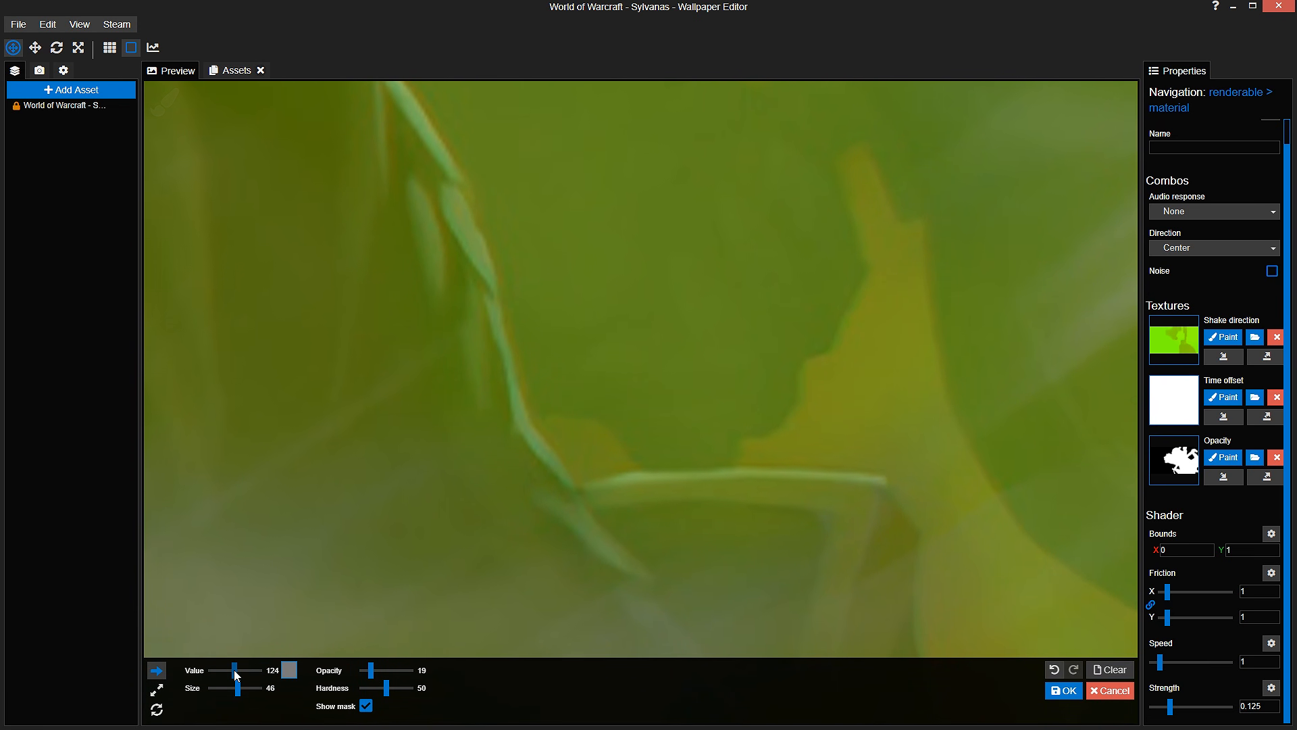
left_click_drag(235, 668, 237, 667)
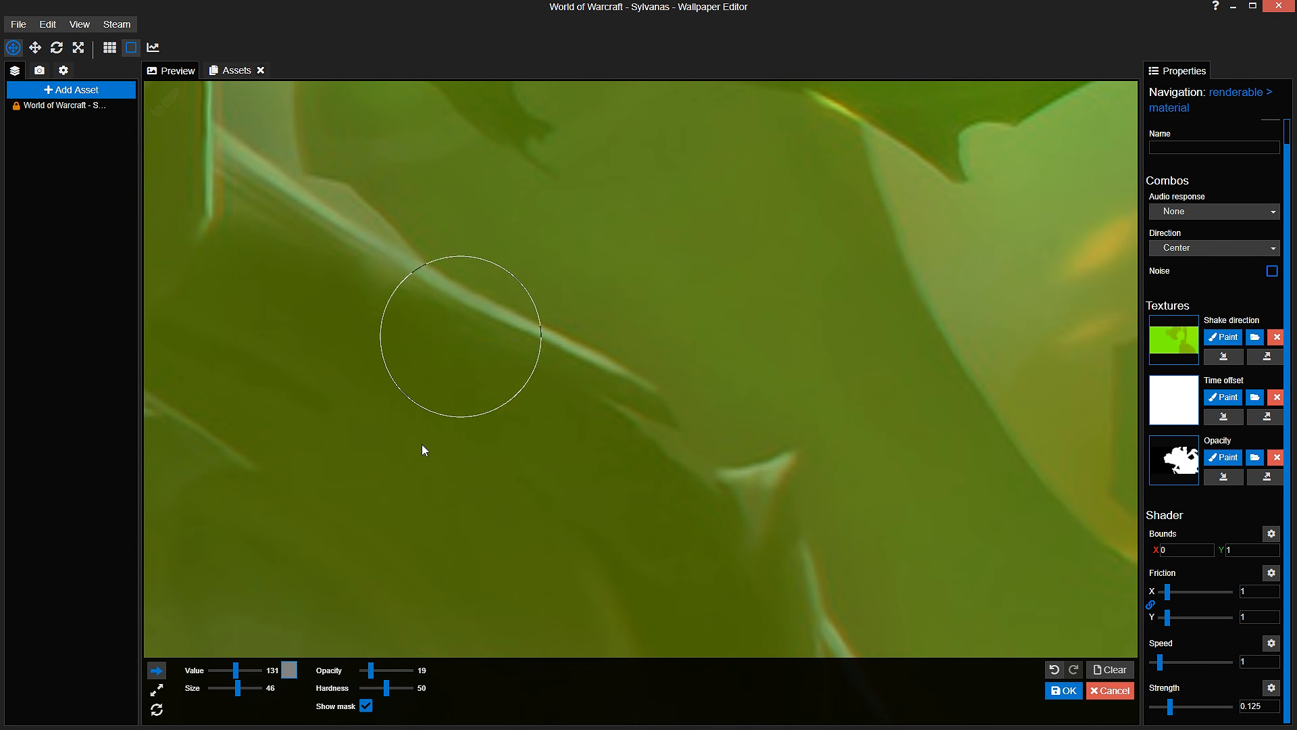
scroll(509, 377, "down", 5)
scroll(534, 367, "down", 2)
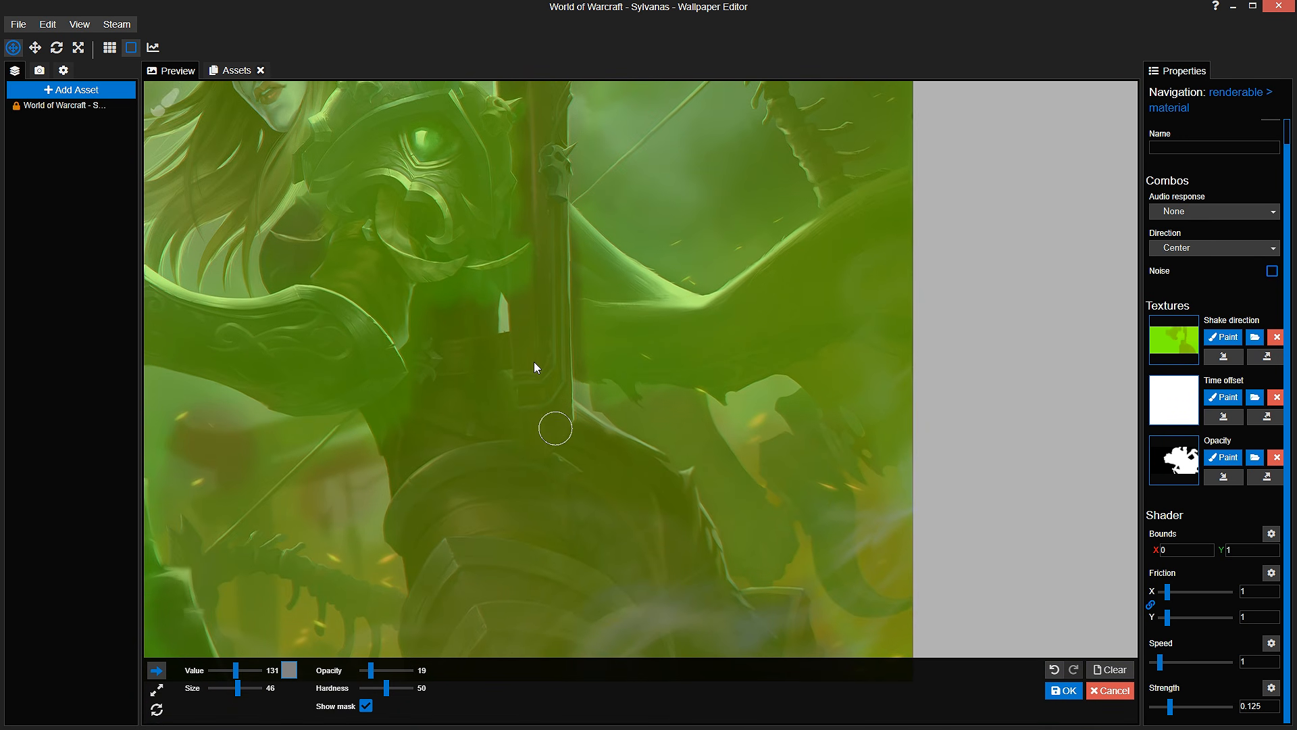
Step: Inspect the figure and shoulder armour with the mask overlay hidden, and turn the overlay back on
left_click(366, 706)
scroll(528, 527, "down", 3)
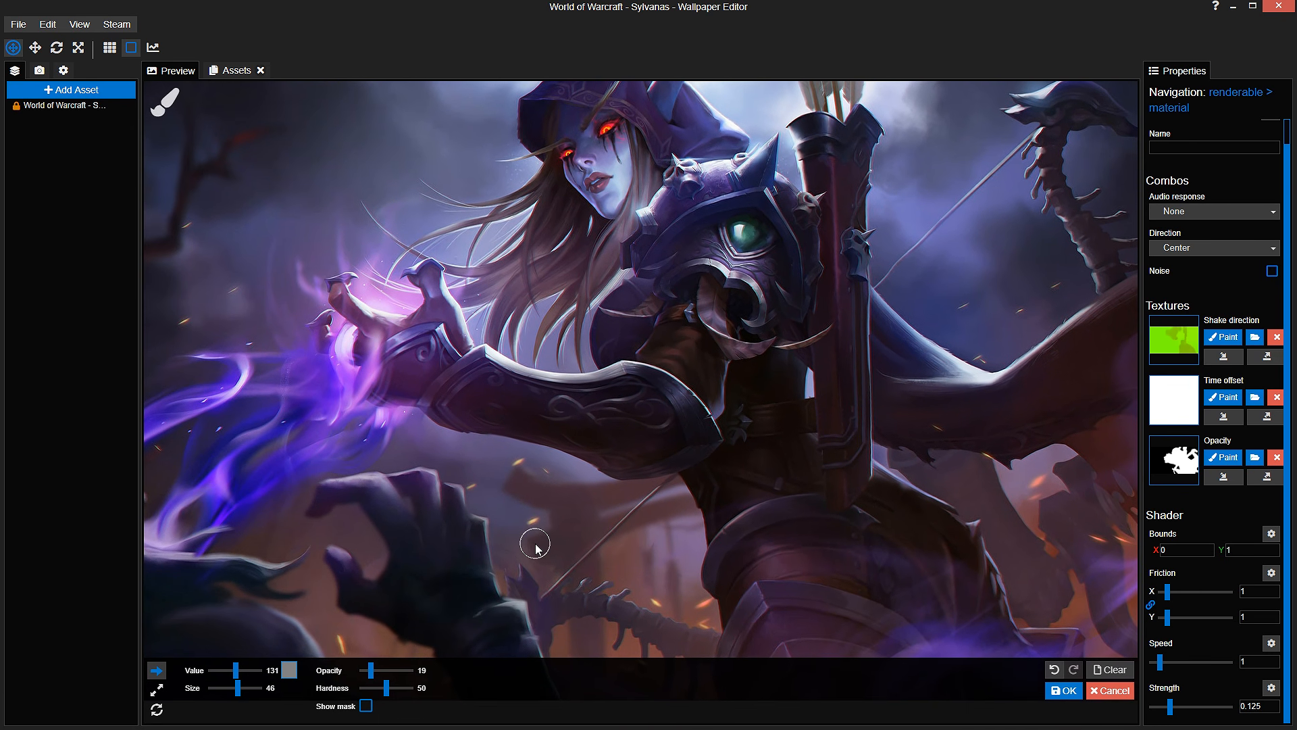
scroll(556, 539, "down", 1)
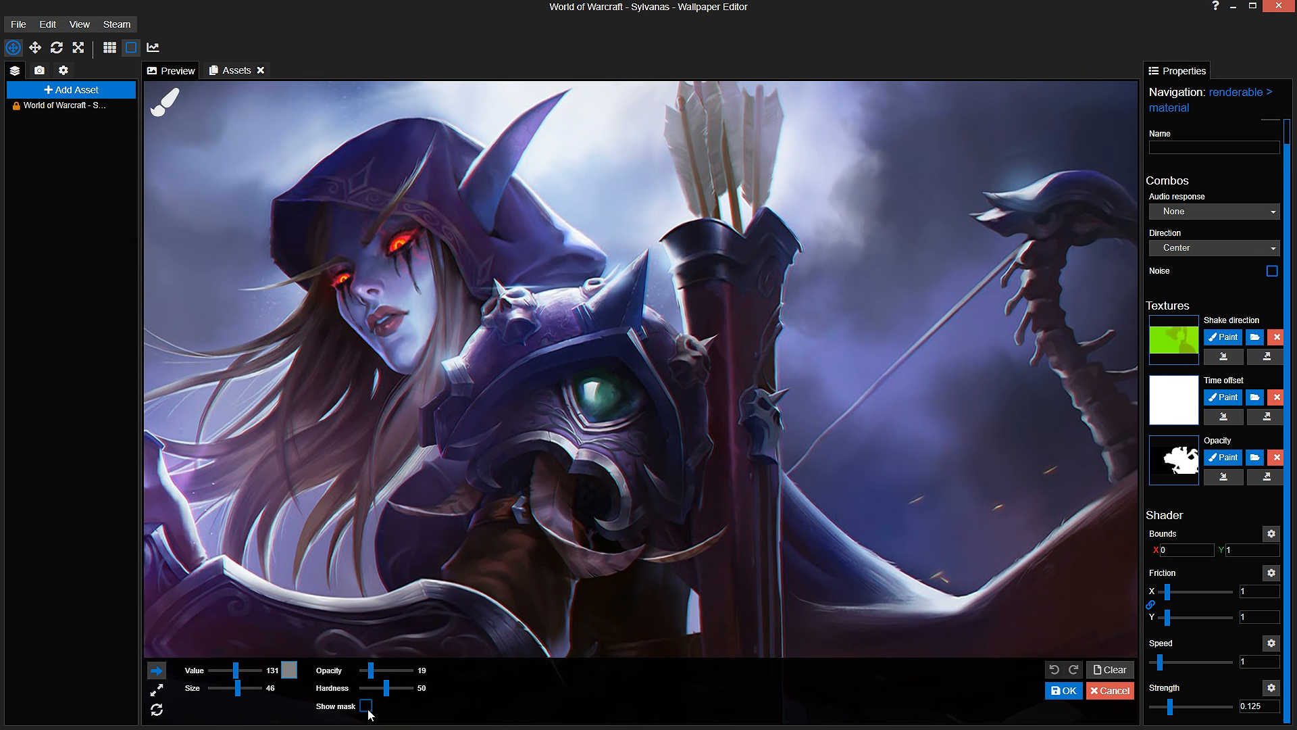
left_click(366, 705)
Step: Set the brush value to 209 and size to 110, and paint the shake direction over the shoulder armour around the green eye
left_click_drag(236, 670, 256, 670)
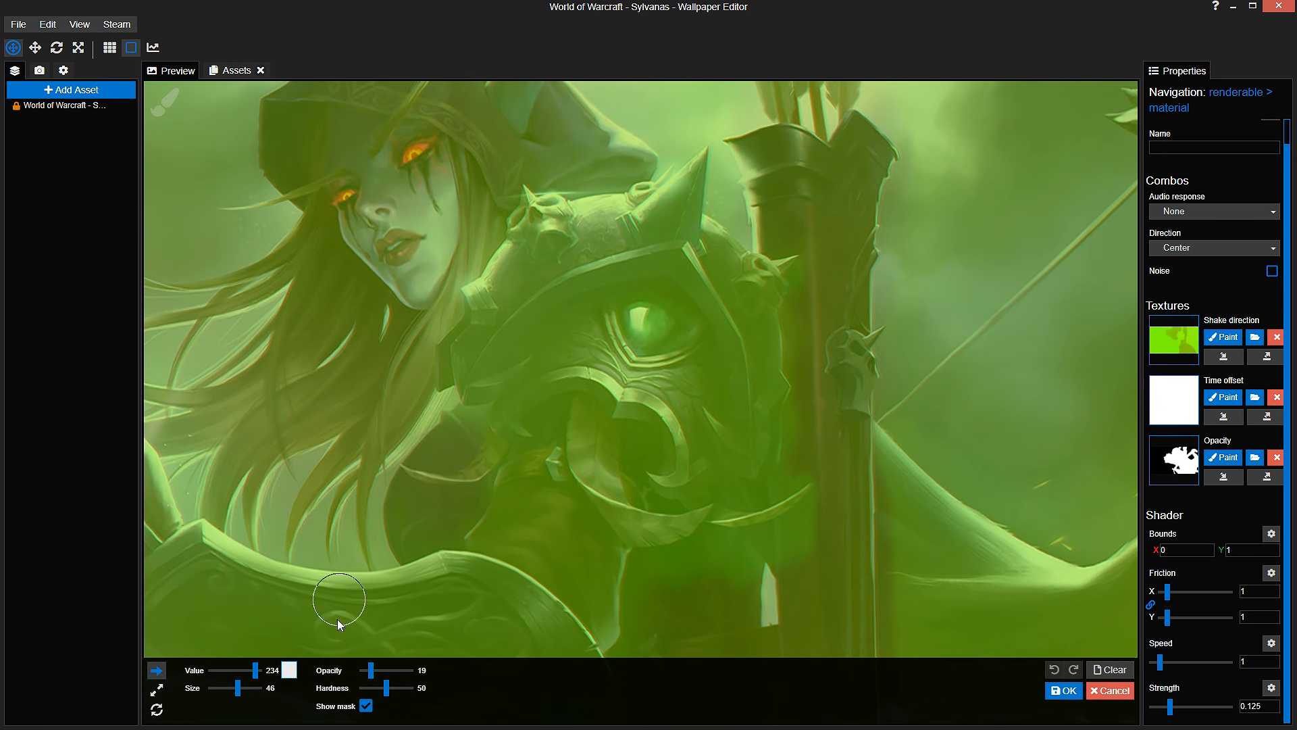
left_click_drag(255, 668, 252, 669)
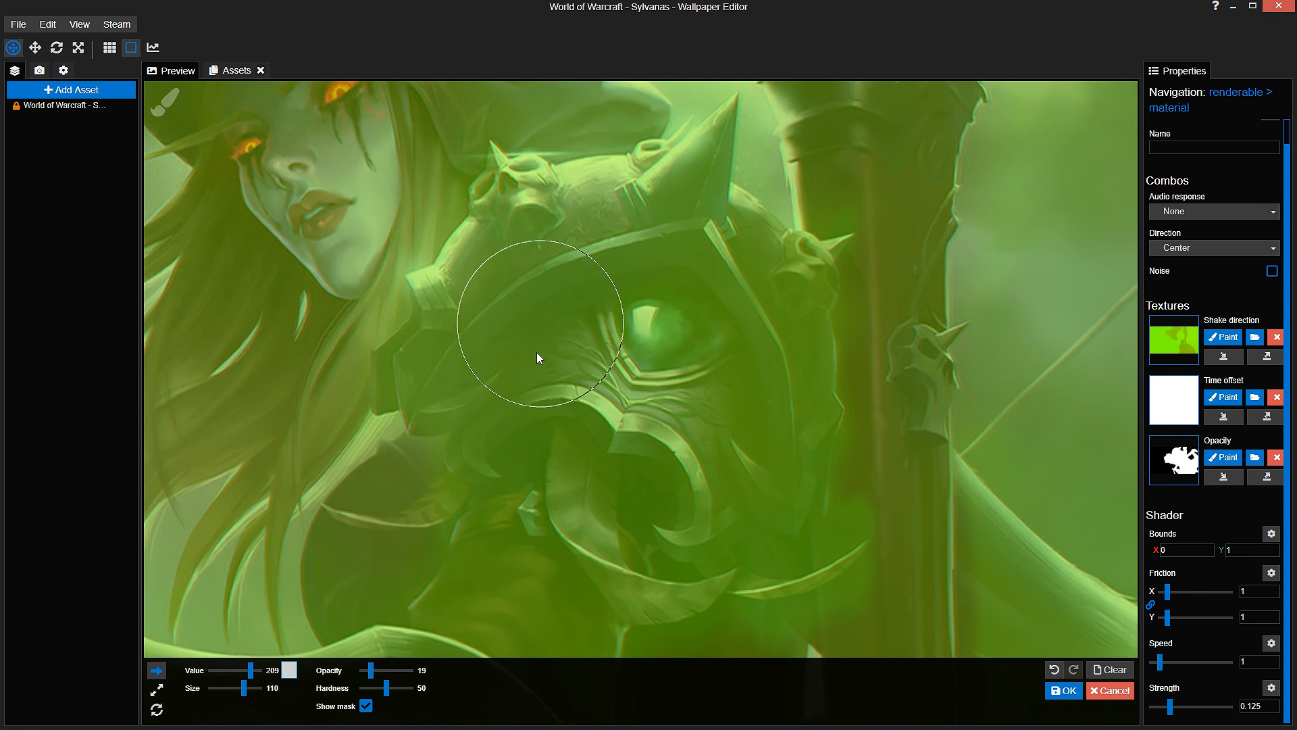
key("ctrl+s")
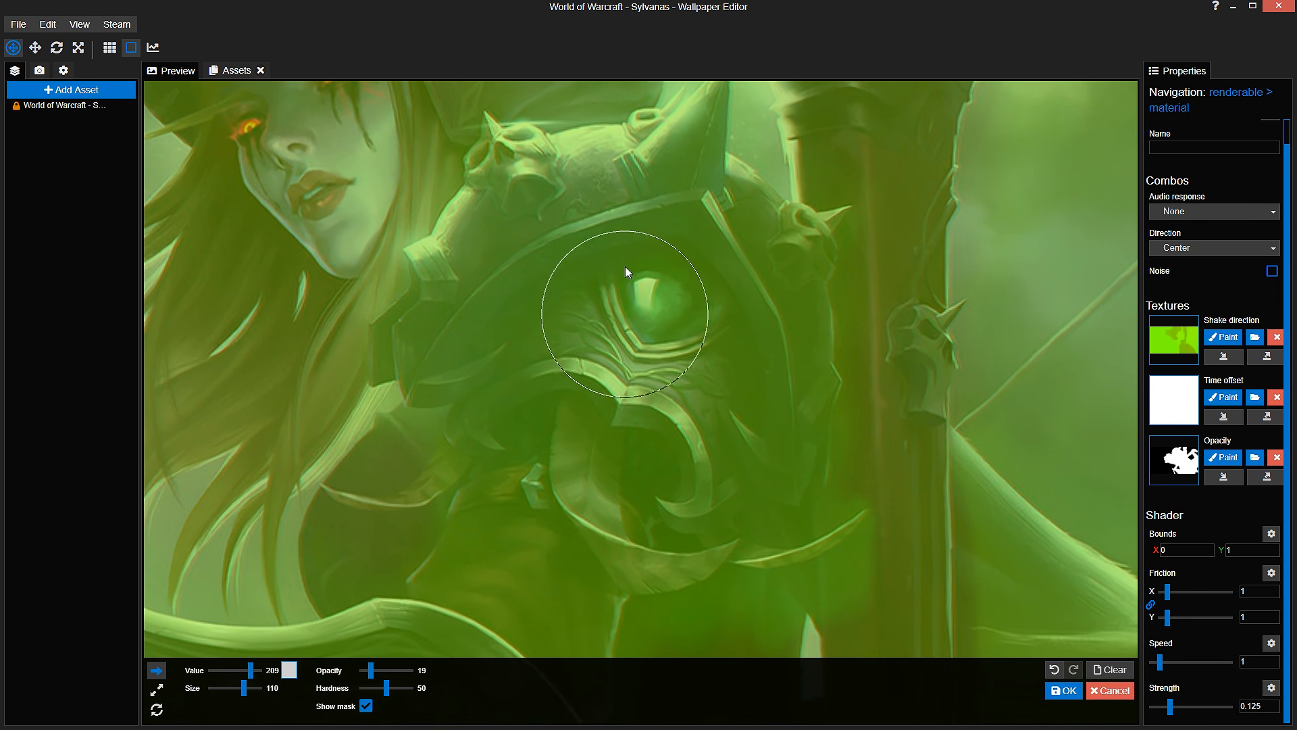
Step: Examine the shoulder armour's shape around the green eye without the mask overlay, and show the overlay again
left_click(365, 705)
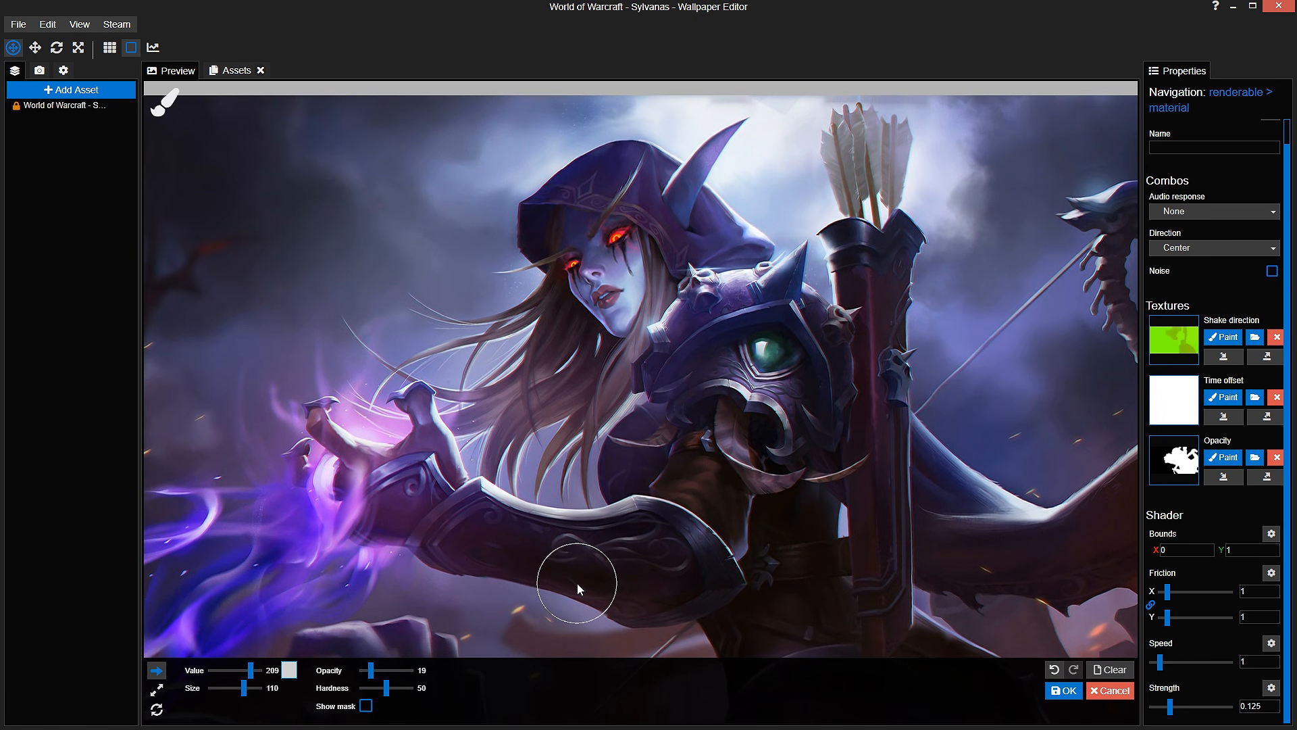
left_click_drag(763, 273, 740, 413)
scroll(740, 415, "up", 4)
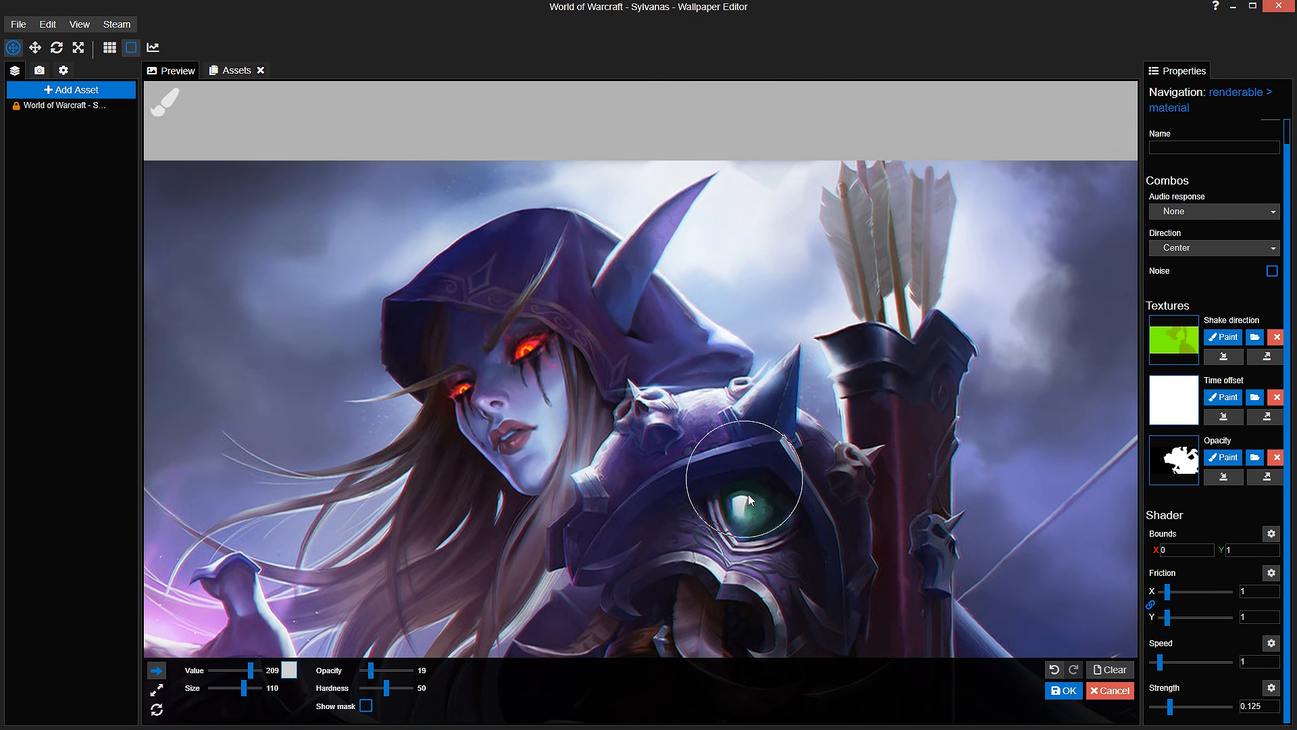
mouse_move(743, 544)
left_mouse_down()
mouse_move(736, 482)
mouse_move(694, 468)
left_mouse_up()
left_click(366, 706)
Step: Reduce the brush size to 51 and paint at value 209 across the shoulder armour beside the quiver
scroll(634, 501, "up", 5)
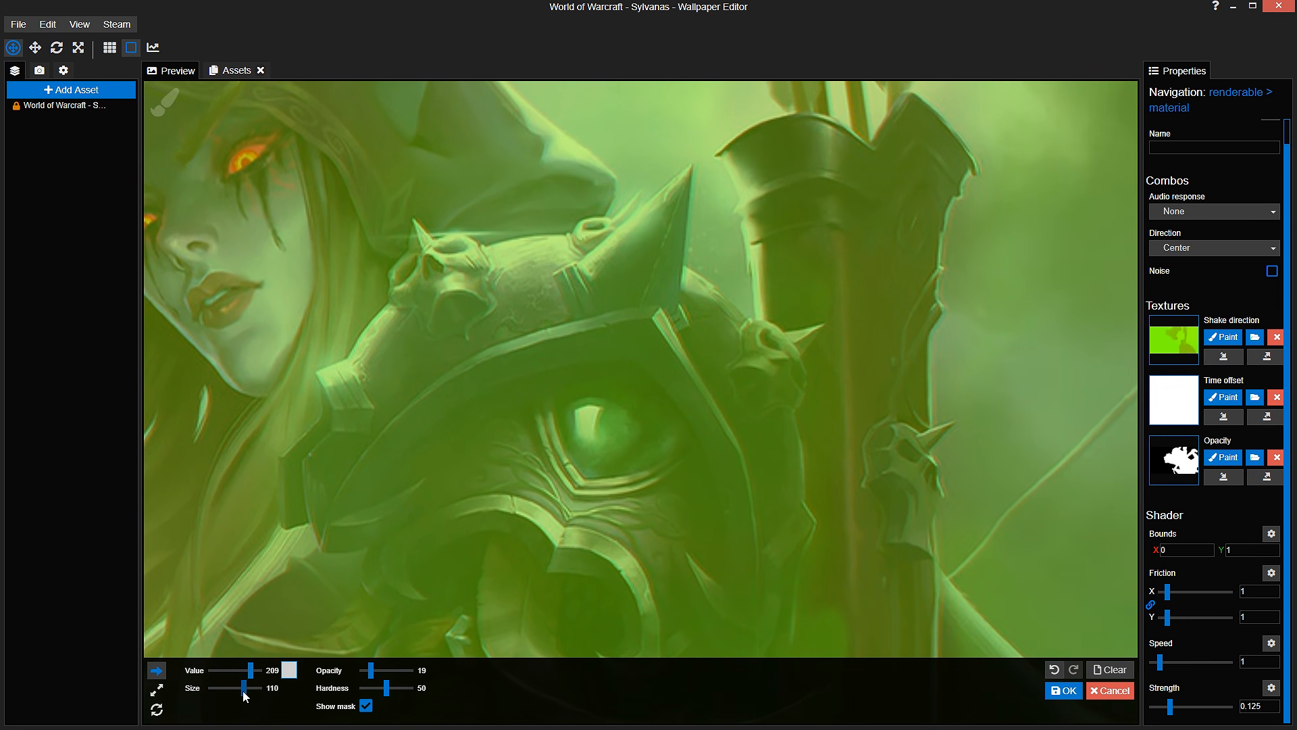
scroll(416, 485, "up", 3)
left_click_drag(416, 485, 171, 471)
scroll(610, 376, "up", 3)
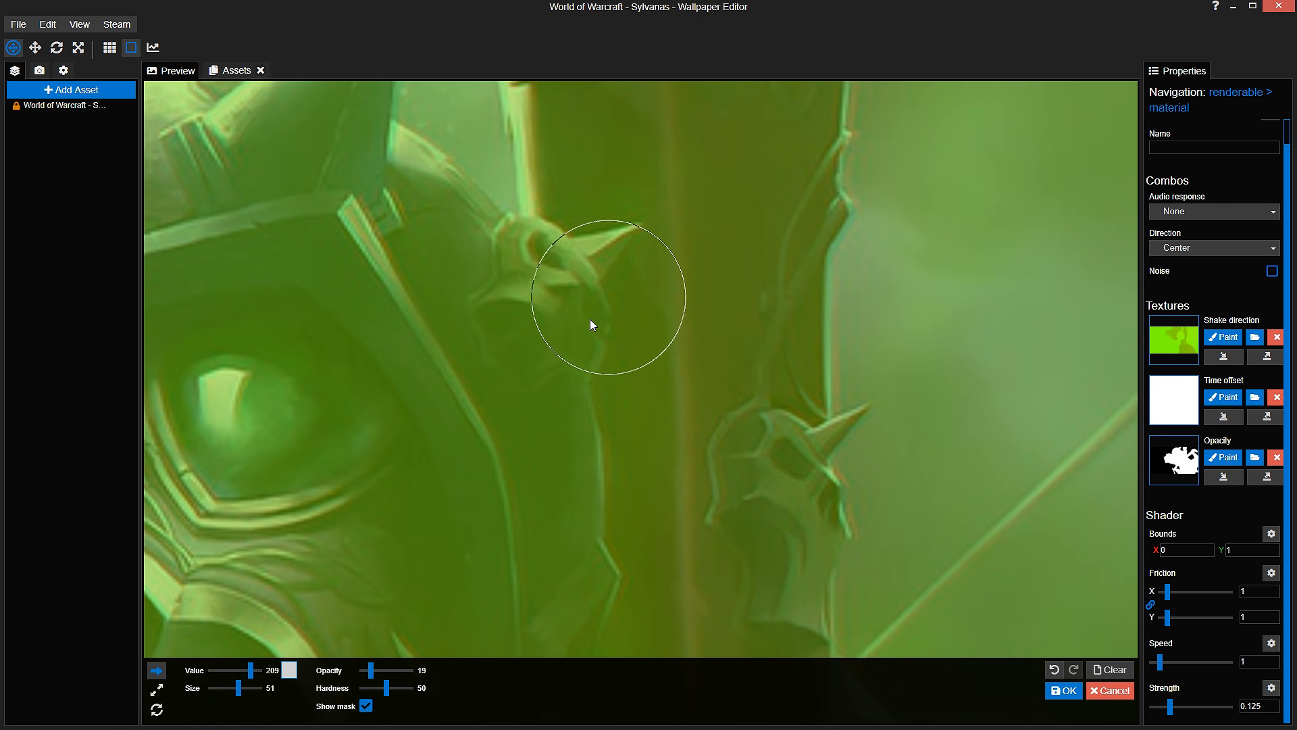
left_click_drag(379, 325, 387, 465)
Step: Set the brush size to 26 and paint at value 209 along the shoulder armour's outer edge next to the quiver
left_click_drag(239, 685, 234, 691)
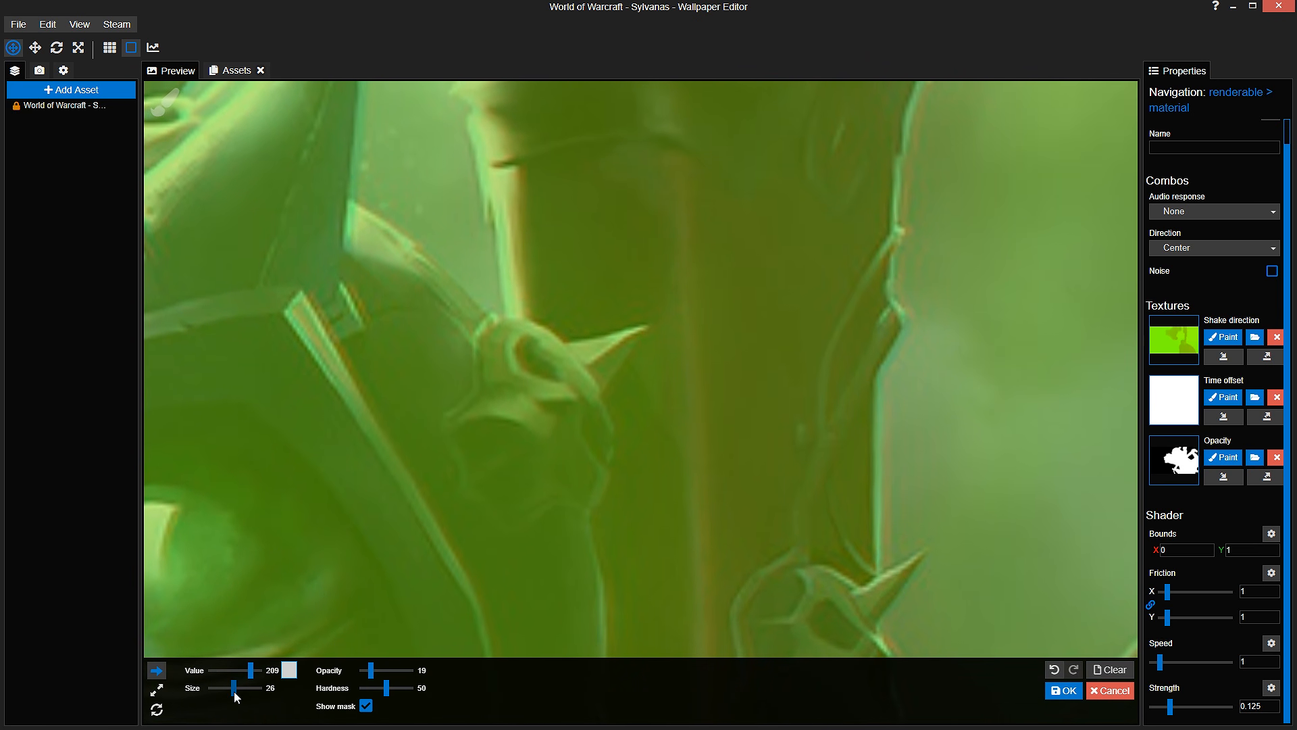
scroll(596, 489, "down", 1)
left_click_drag(596, 488, 617, 331)
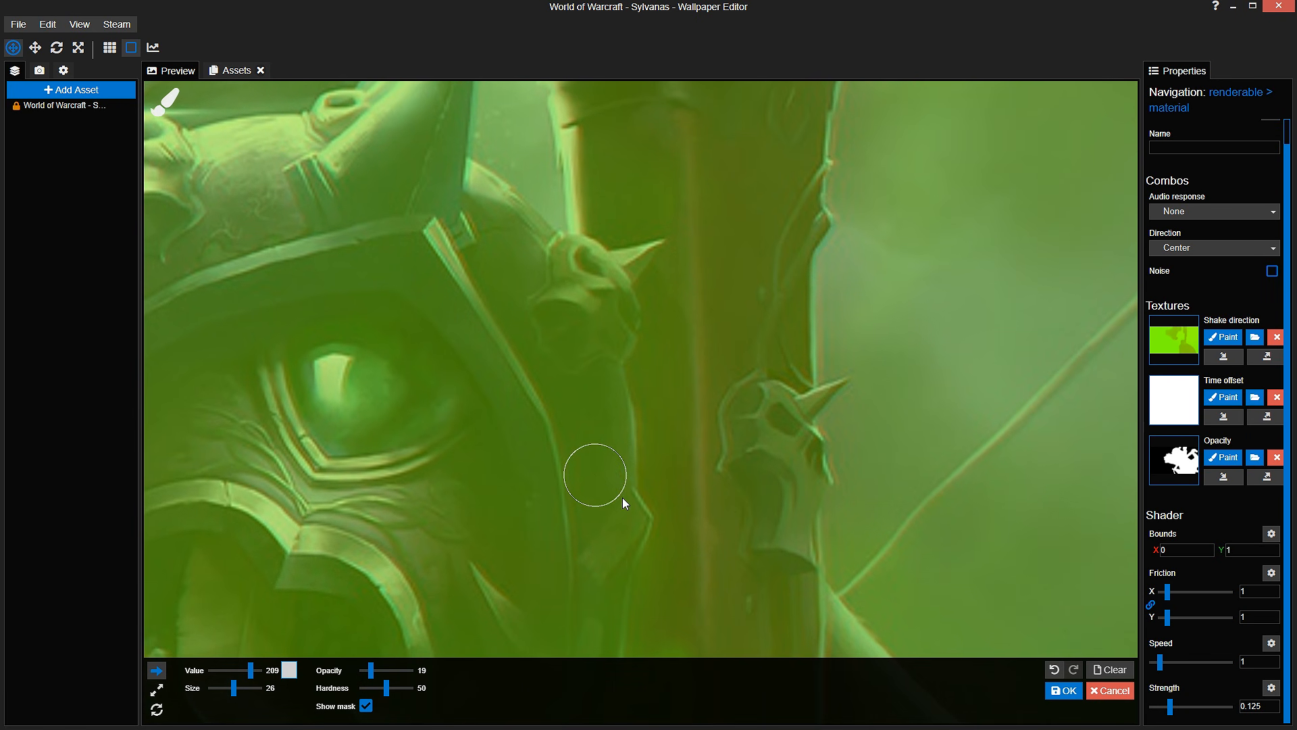
mouse_move(645, 508)
left_mouse_down()
mouse_move(640, 364)
mouse_move(632, 517)
mouse_move(594, 516)
mouse_move(585, 484)
left_mouse_up()
left_click_drag(436, 304, 572, 258)
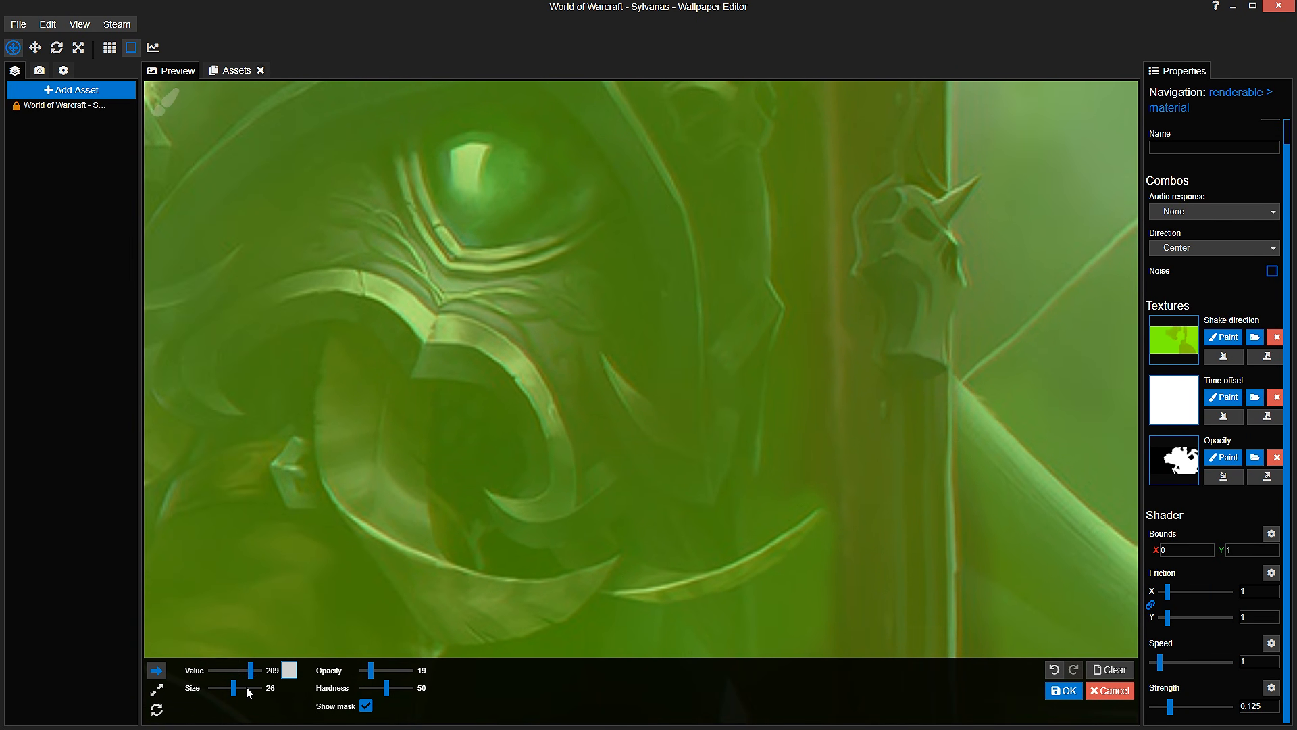
Step: Set the brush size to 51 and opacity to 24, and paint at value 209 over the shoulder armour's lower part and its tusks
scroll(544, 499, "down", 2)
left_click_drag(559, 322, 576, 214)
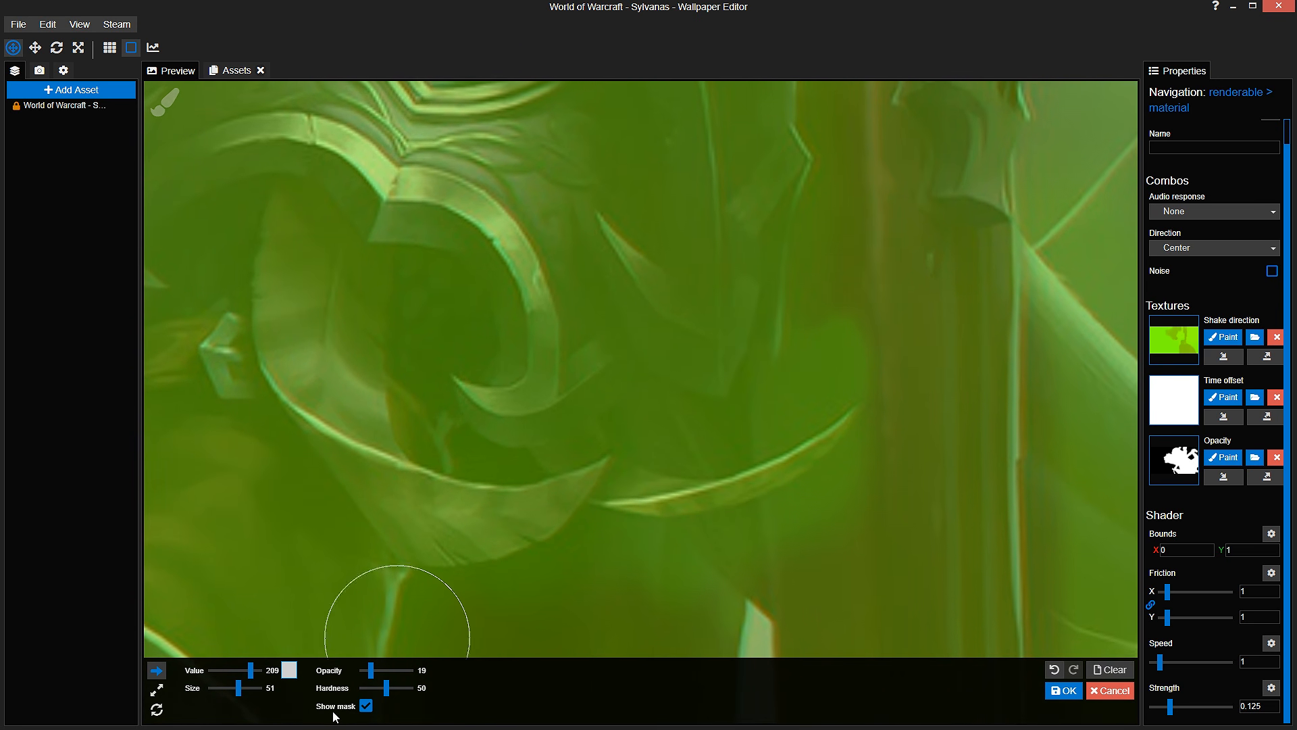
left_click_drag(370, 663, 374, 663)
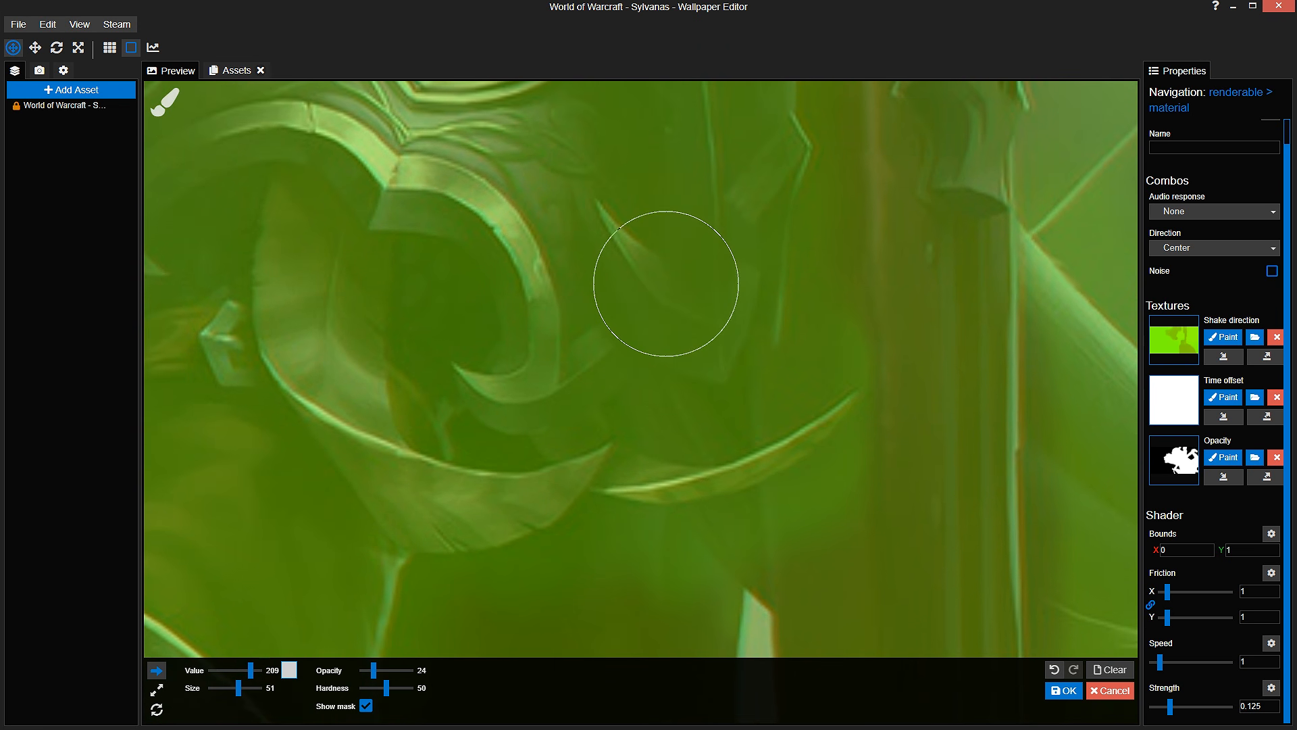
left_click_drag(666, 284, 887, 341)
left_click_drag(393, 252, 570, 319)
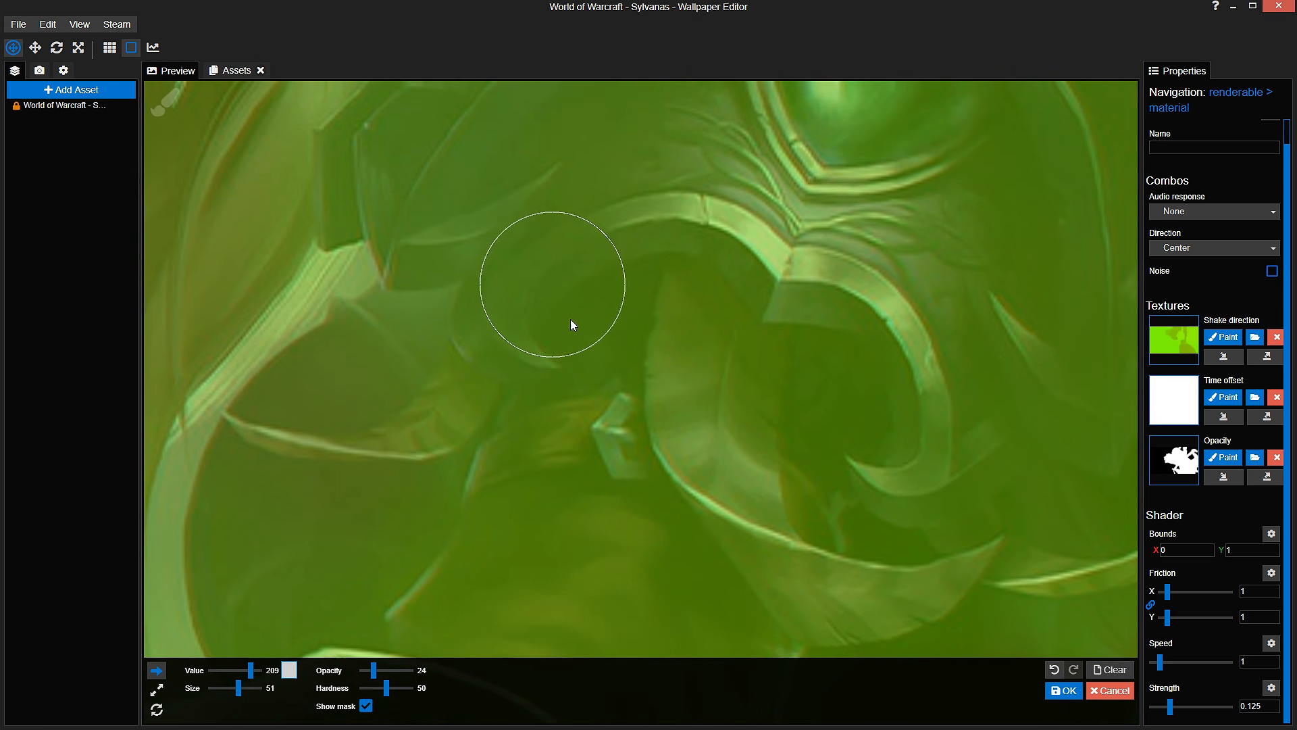
left_click_drag(498, 351, 622, 325)
left_click_drag(507, 296, 631, 335)
scroll(631, 334, "up", 3)
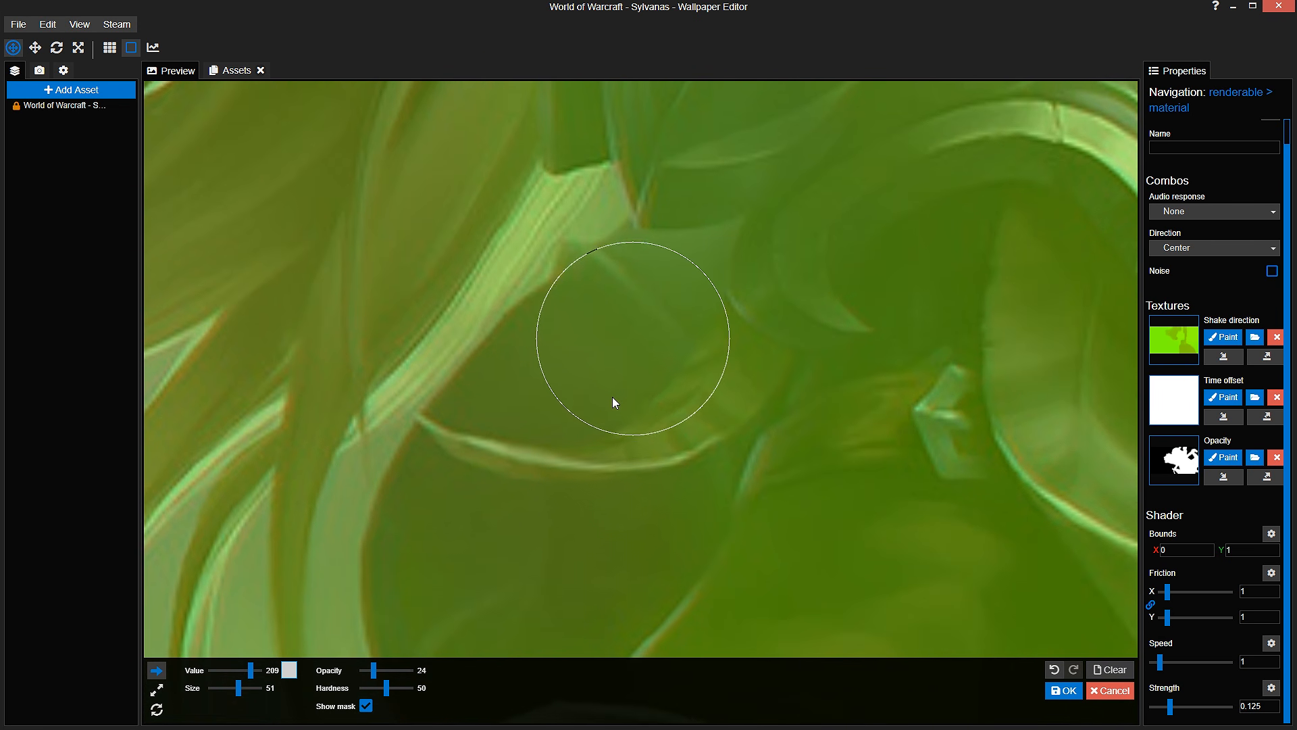
Step: Touch up the mask along the thin curved spike between the hair and the shoulder armour with brush size 26, undoing a stroke
left_click_drag(237, 687, 232, 691)
scroll(680, 442, "up", 3)
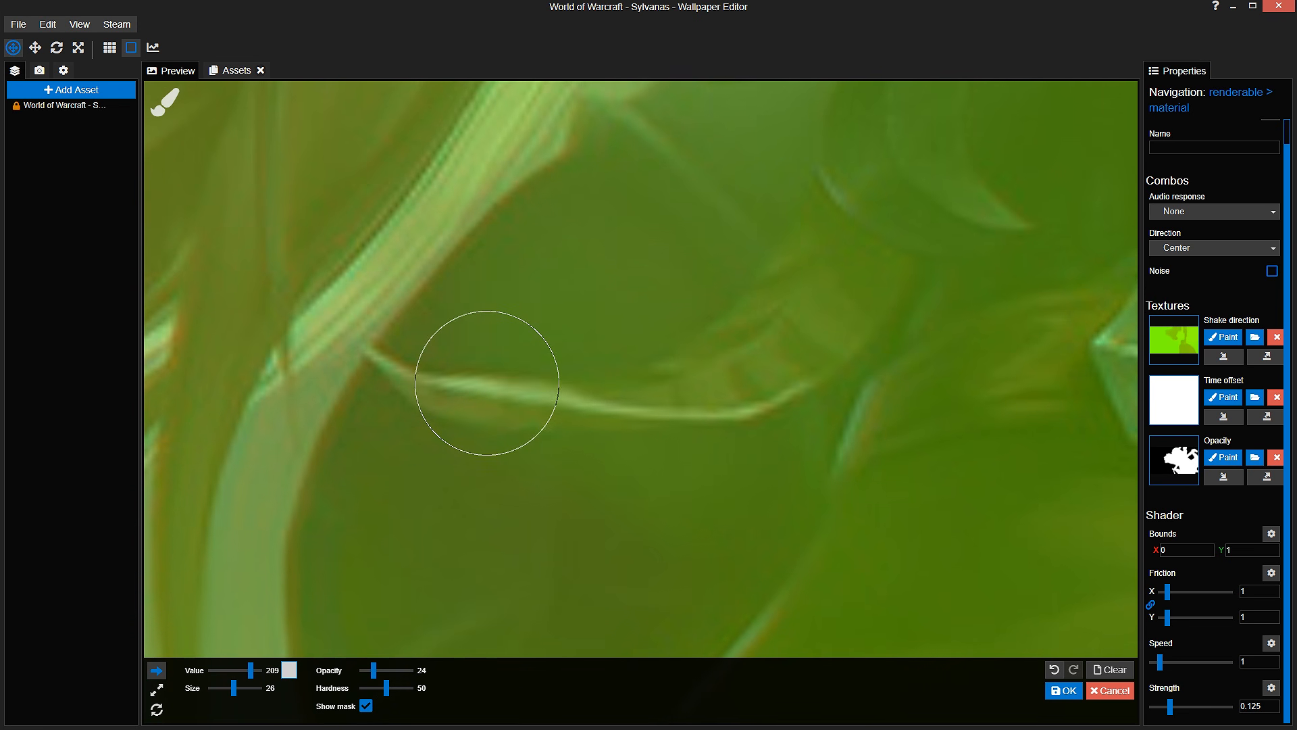
scroll(635, 427, "down", 3)
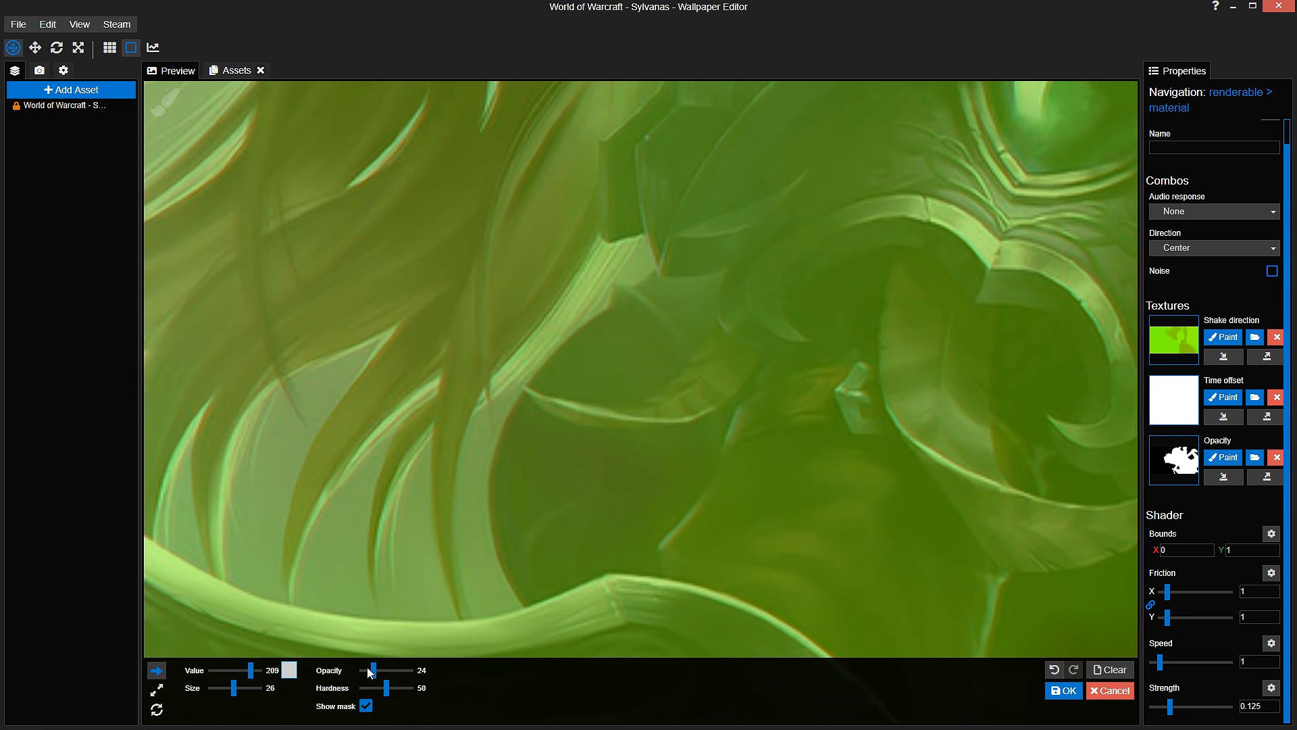
key("ctrl+z")
scroll(585, 480, "up", 3)
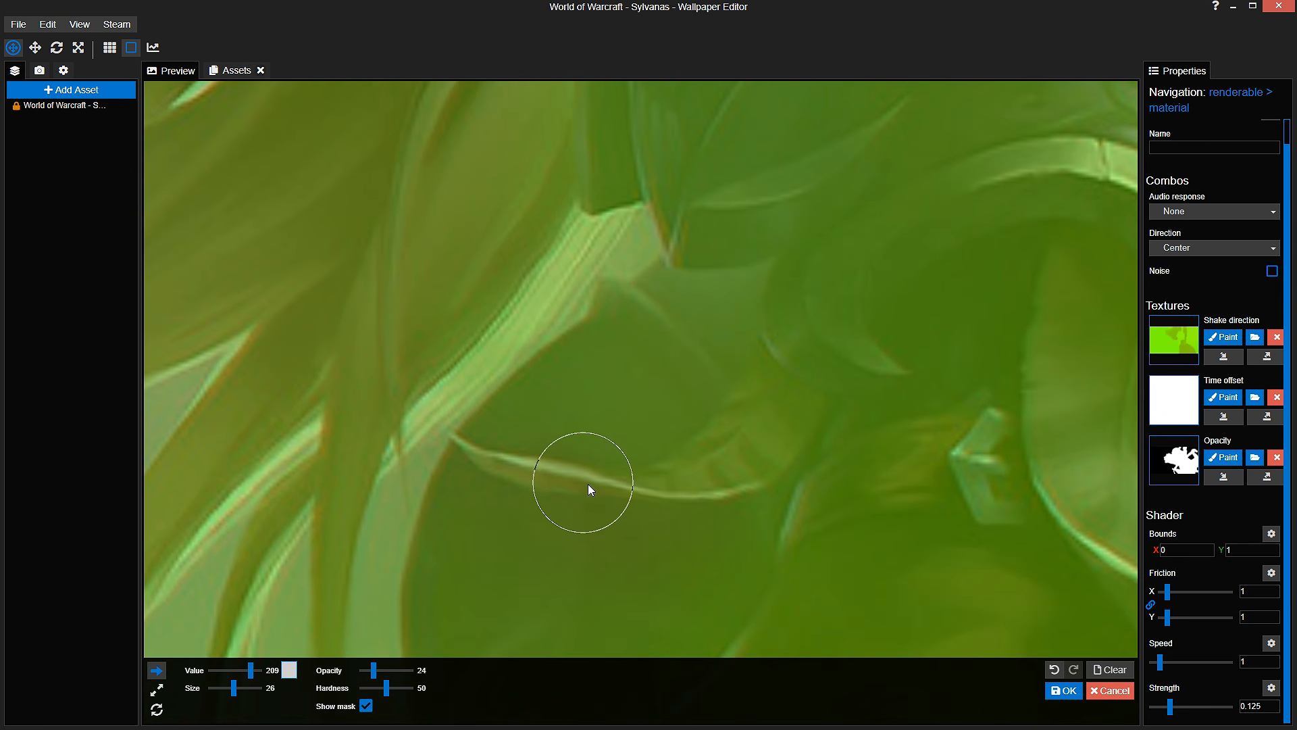
scroll(609, 500, "up", 2)
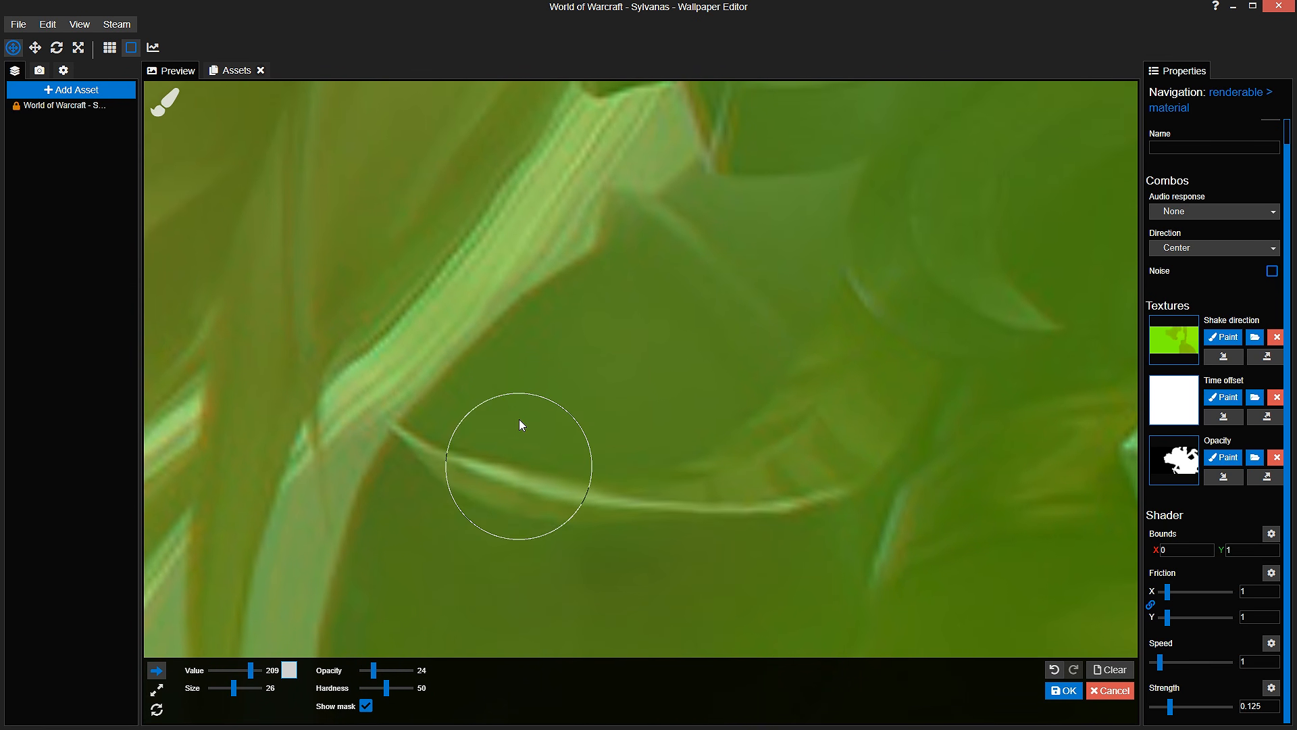
Step: Compare the shoulder armour, face and skull ornament with the mask overlay hidden and shown
mouse_move(386, 688)
left_mouse_down()
mouse_move(368, 688)
mouse_move(386, 685)
left_mouse_up()
left_click(365, 705)
scroll(716, 464, "down", 5)
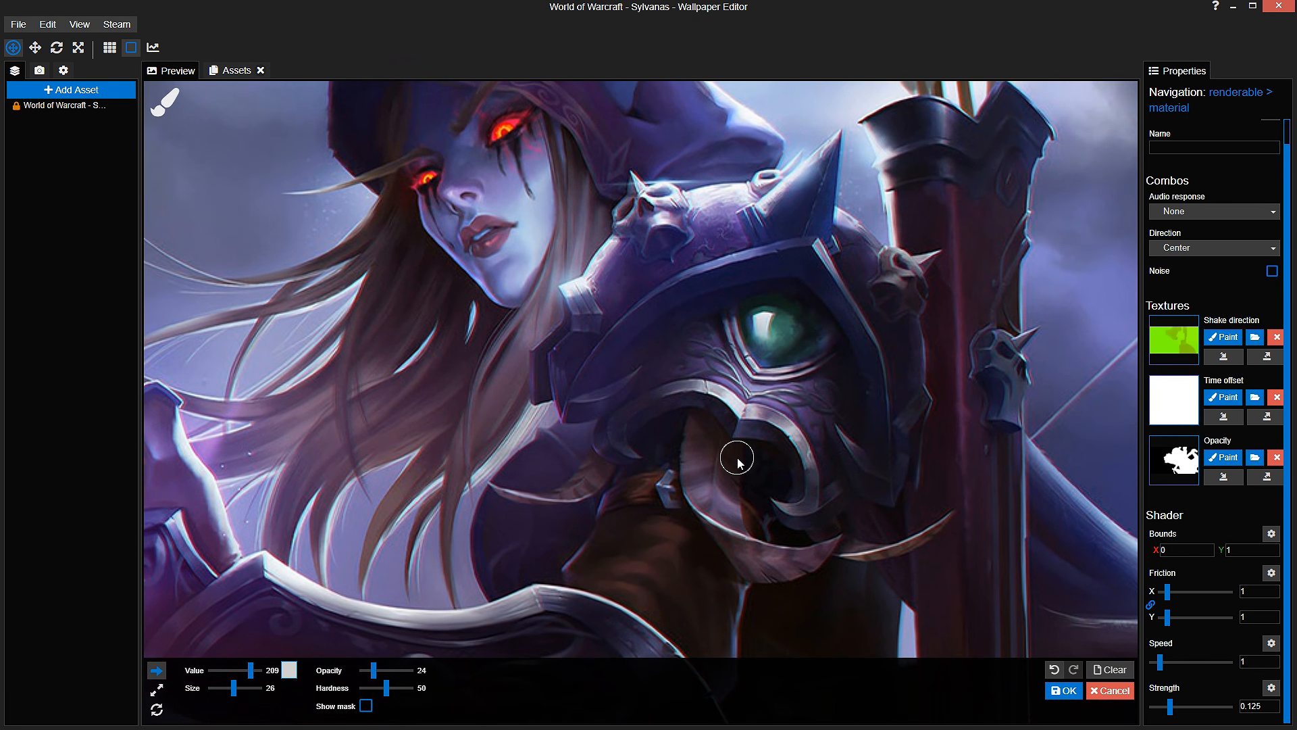
scroll(713, 386, "up", 4)
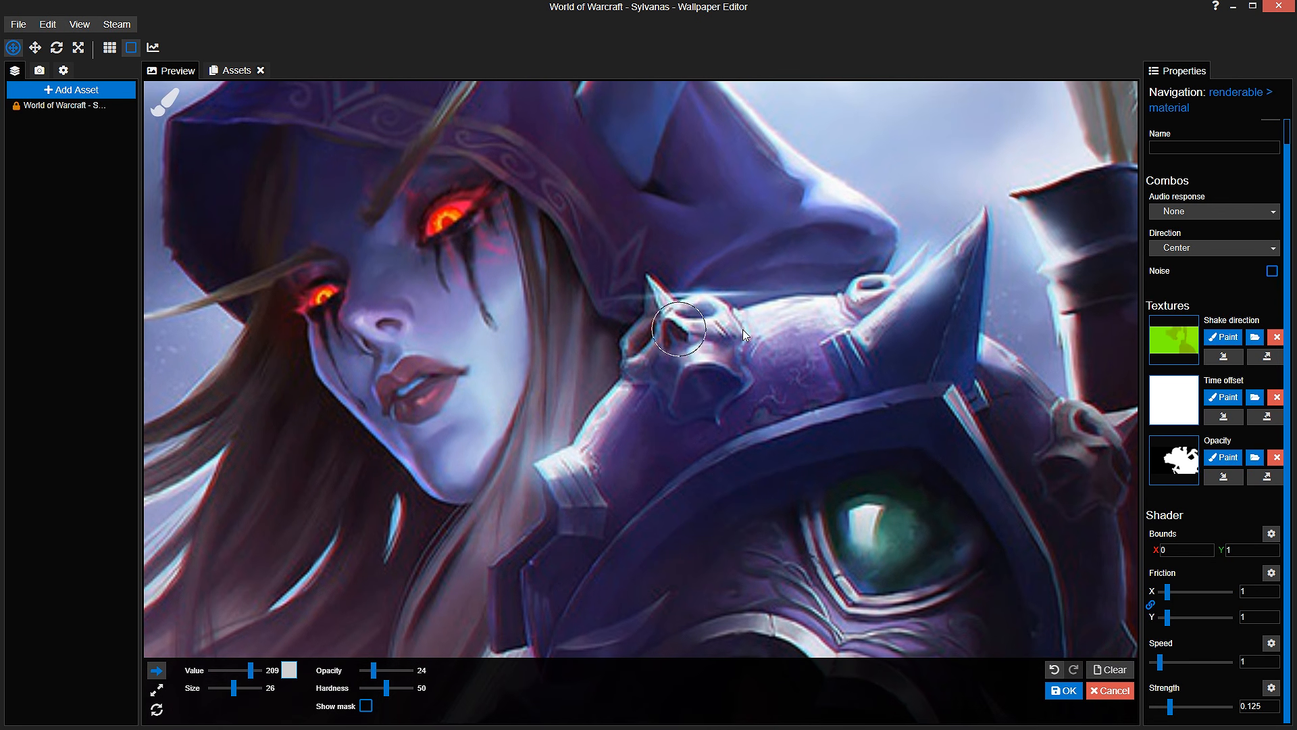
left_click(365, 706)
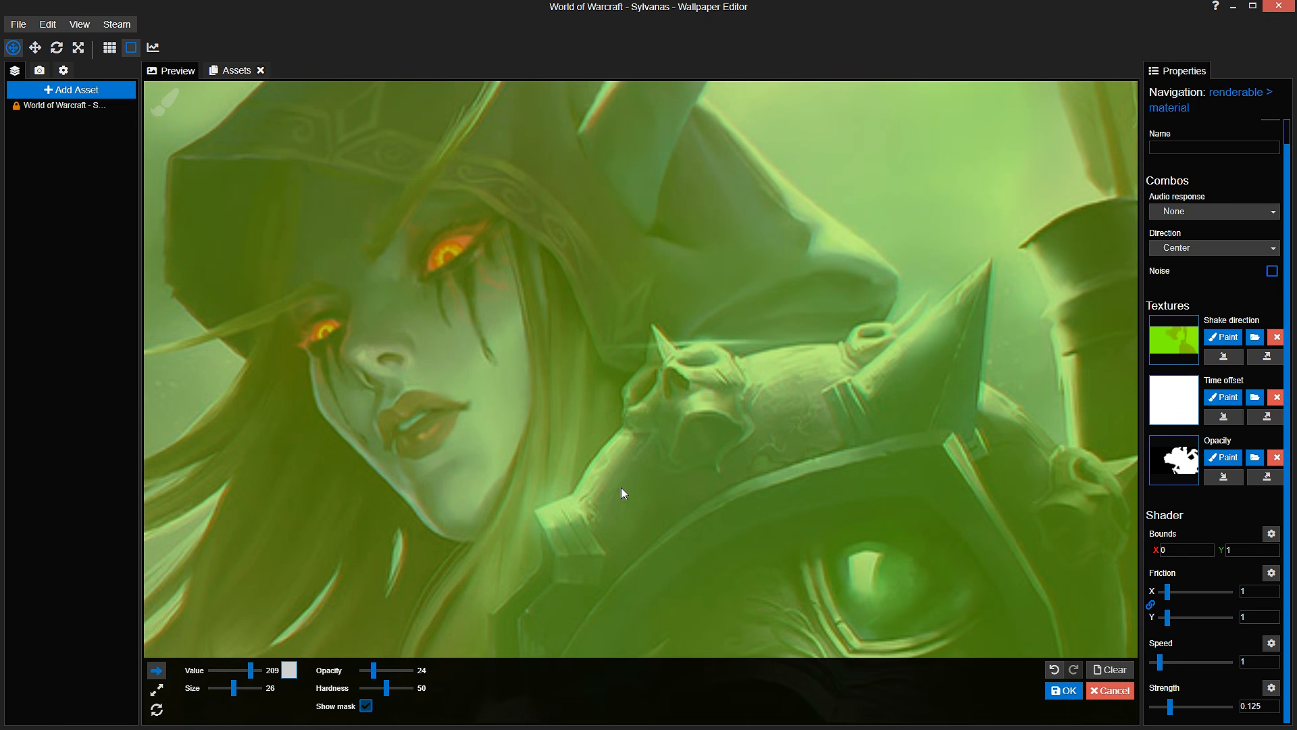
Step: Set the brush size to 62 and value to 184, and paint the shake direction on the shoulder armour's upper part and hair-side edge
scroll(622, 492, "up", 3)
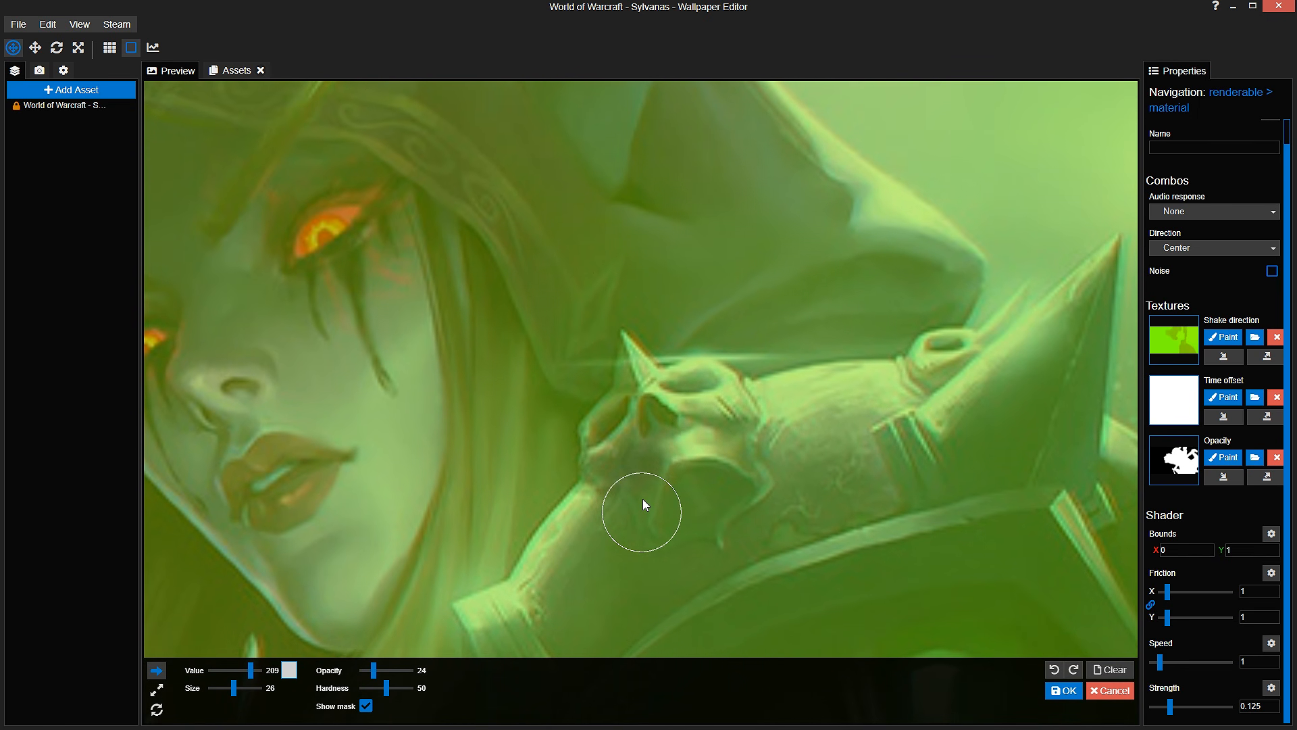
scroll(642, 498, "down", 3)
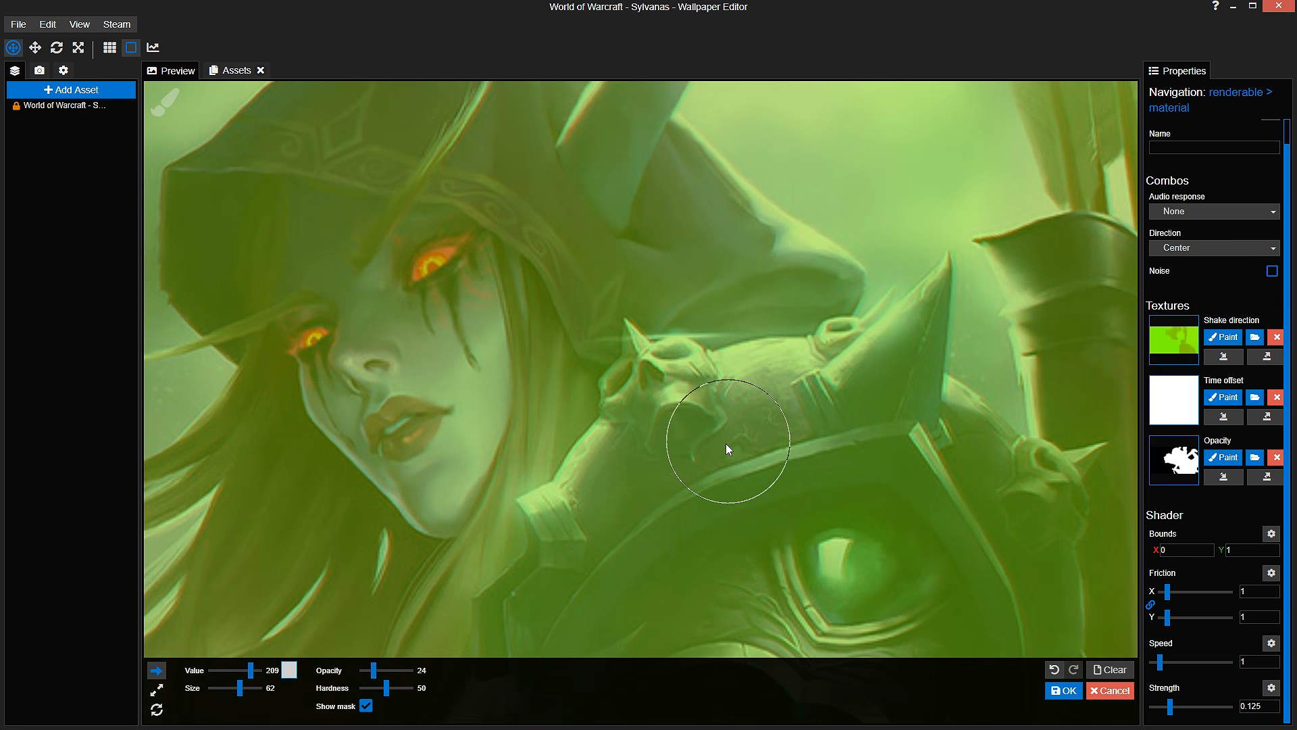
left_click(249, 671)
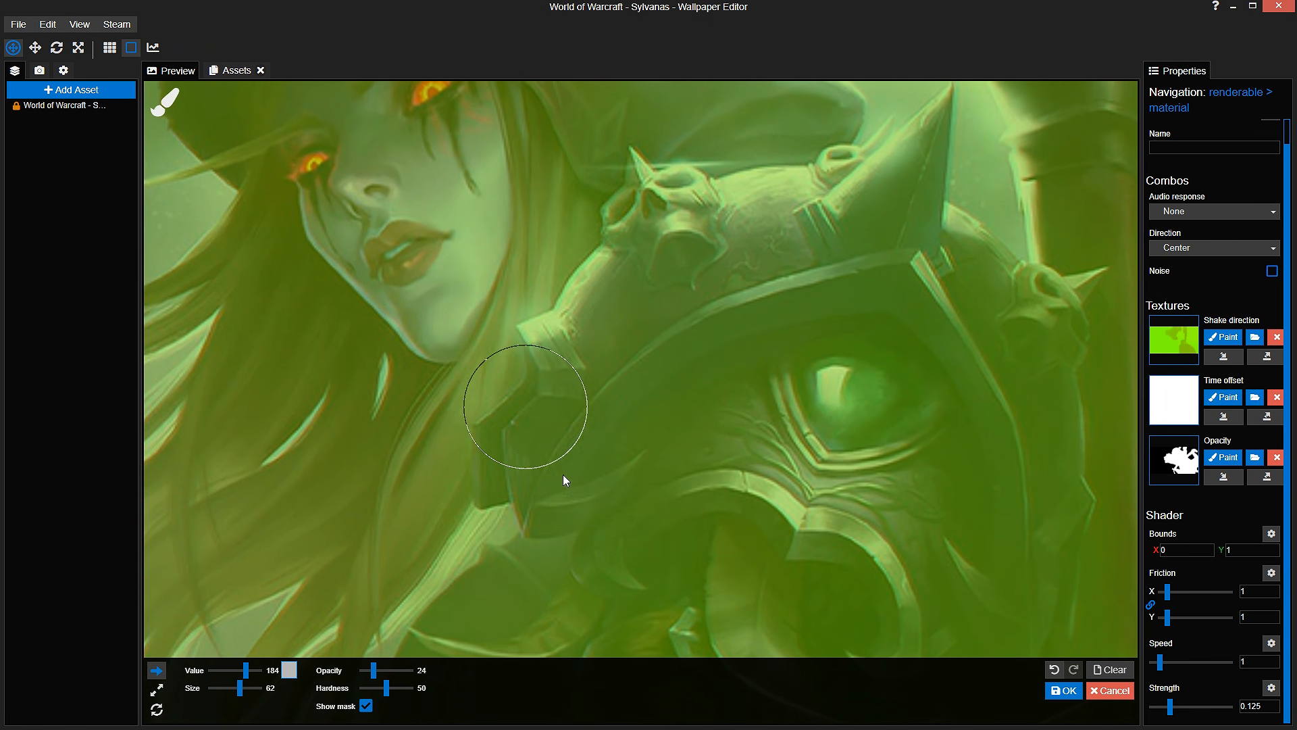
scroll(724, 493, "down", 3)
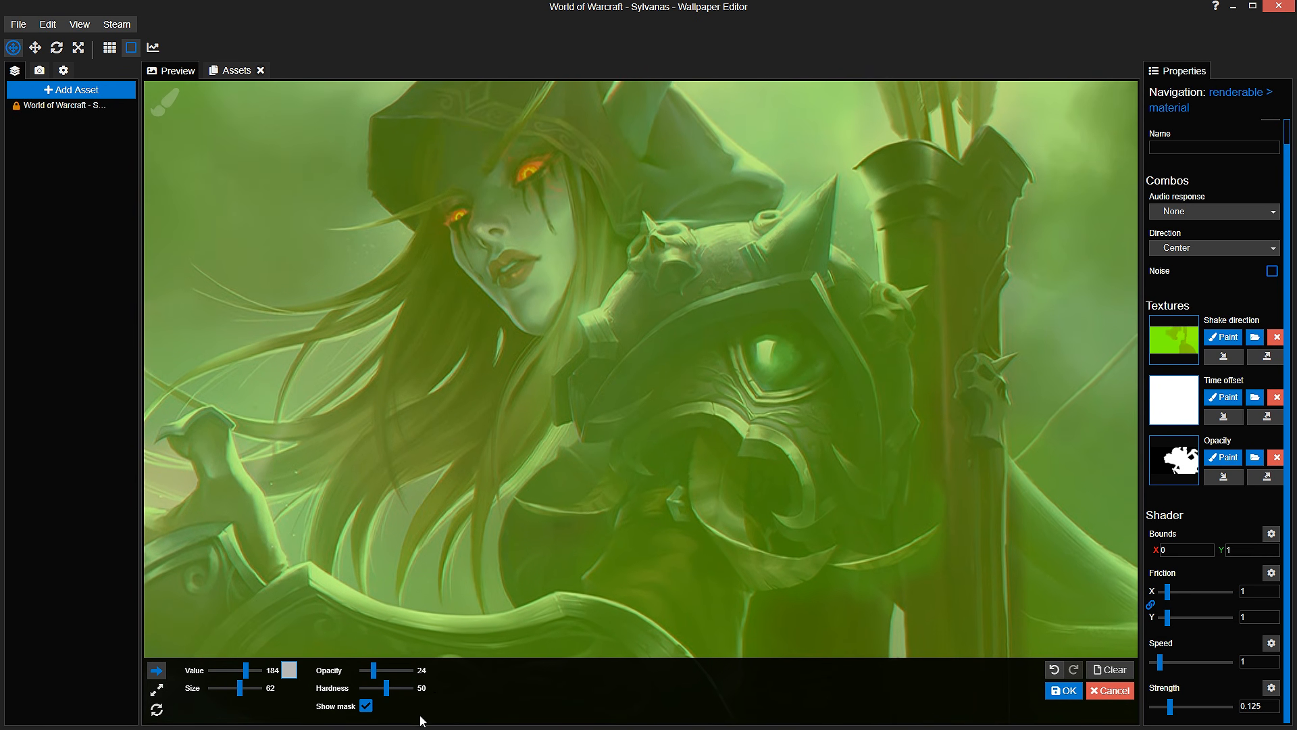
Step: Check the upper shoulder armour and hood with the mask overlay hidden, and turn the overlay back on
left_click(365, 705)
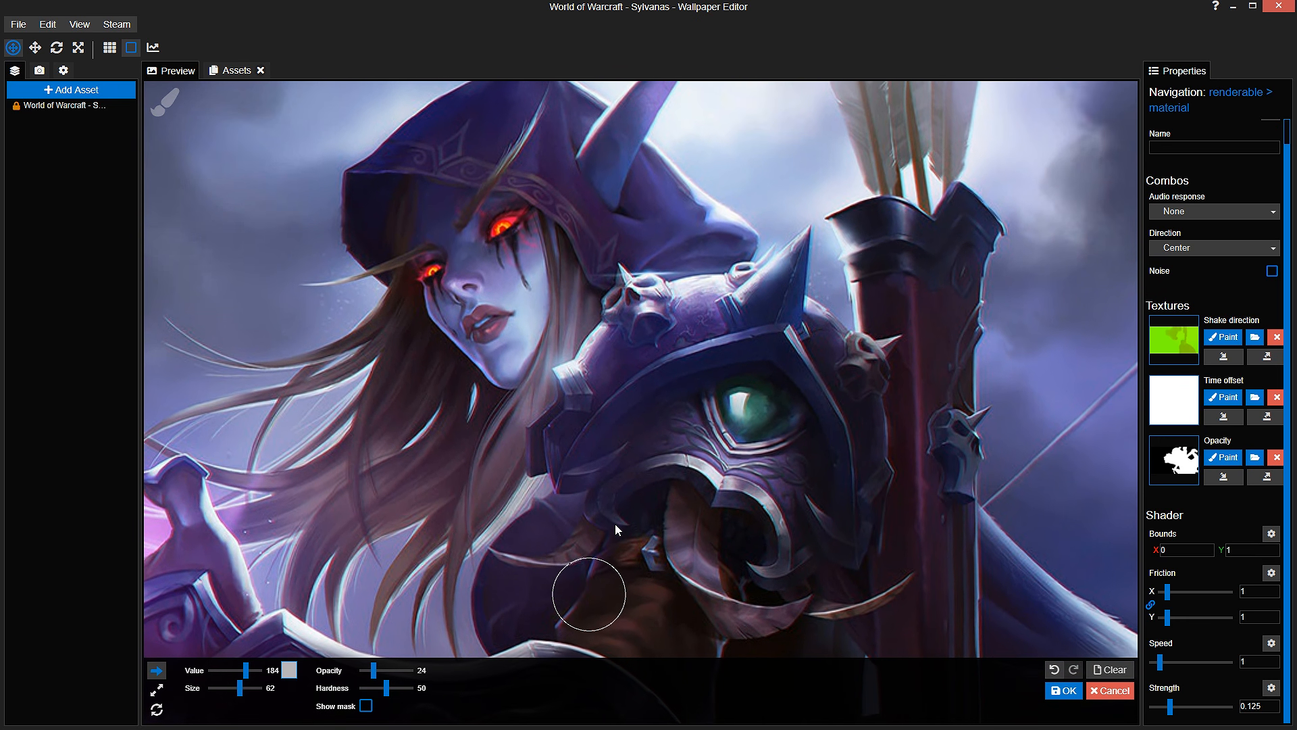
scroll(615, 524, "up", 3)
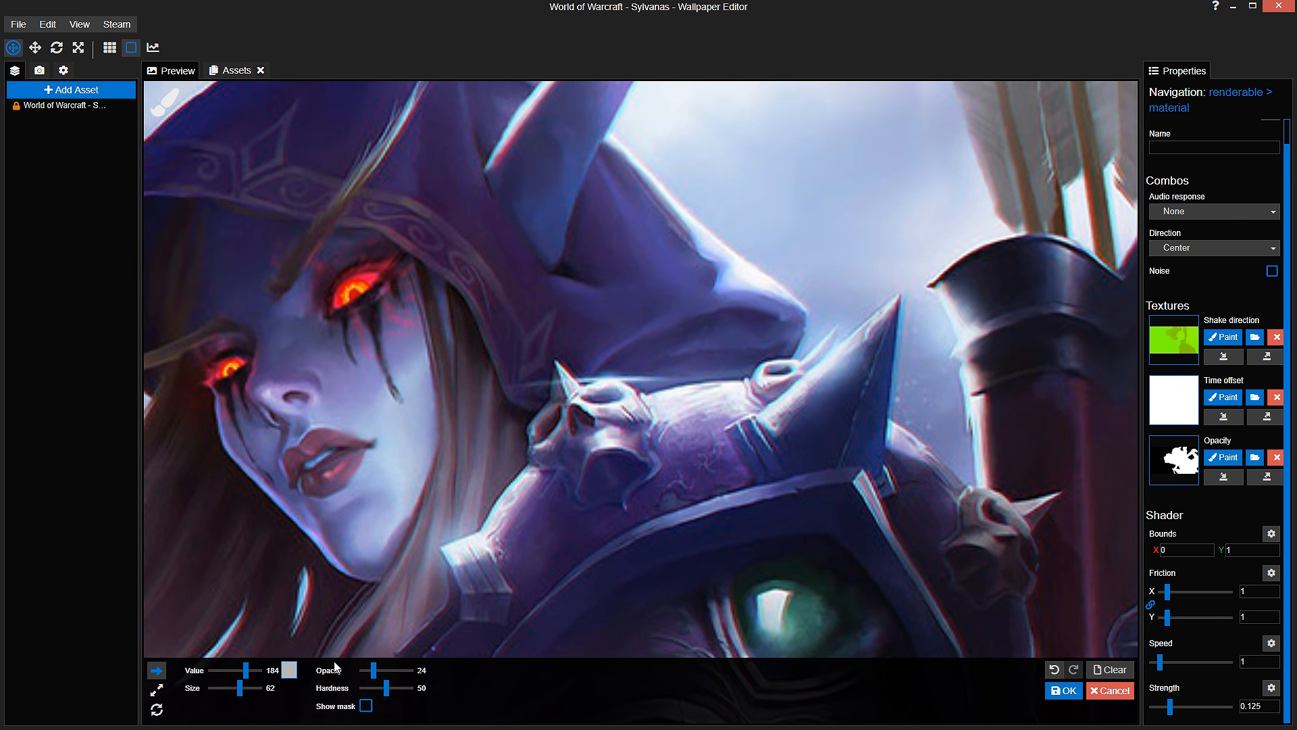
left_click(365, 705)
Step: Enlarge the brush to 162 and blend the shake direction at value 184 across the whole shoulder armour
left_click_drag(239, 688, 246, 687)
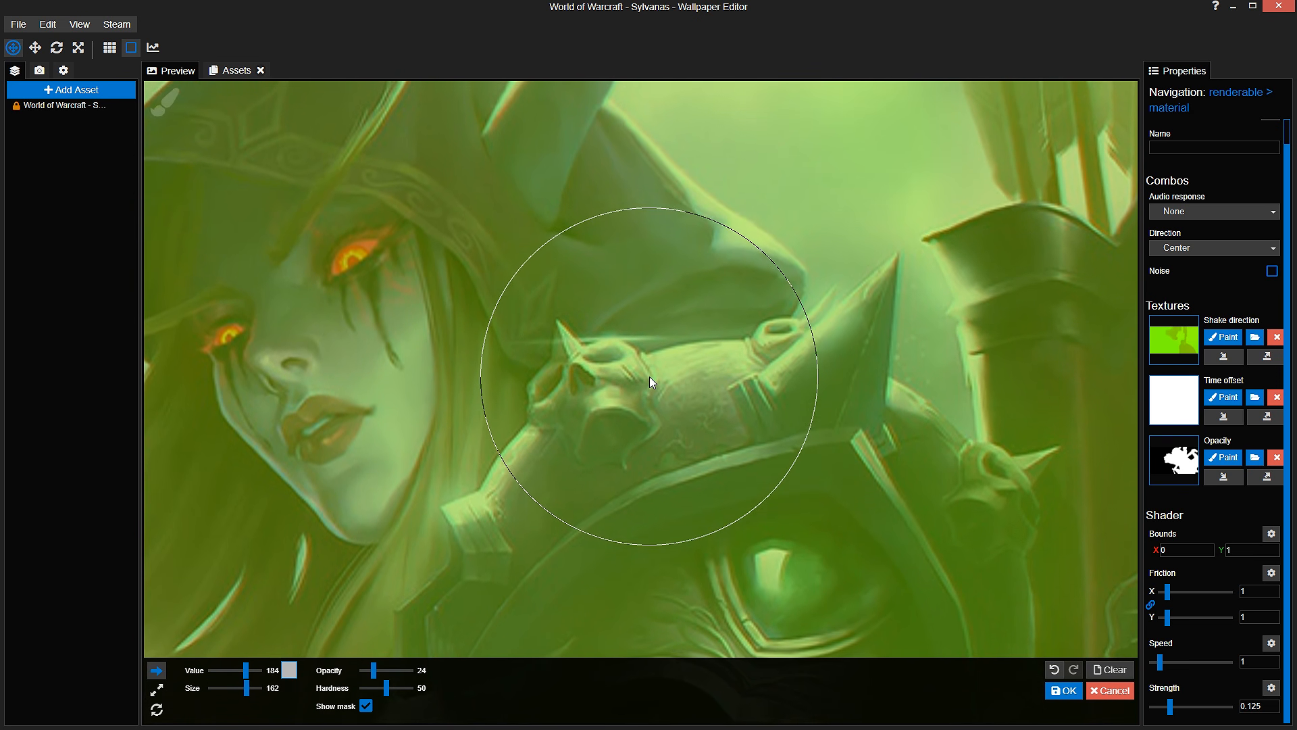
scroll(662, 459, "down", 2)
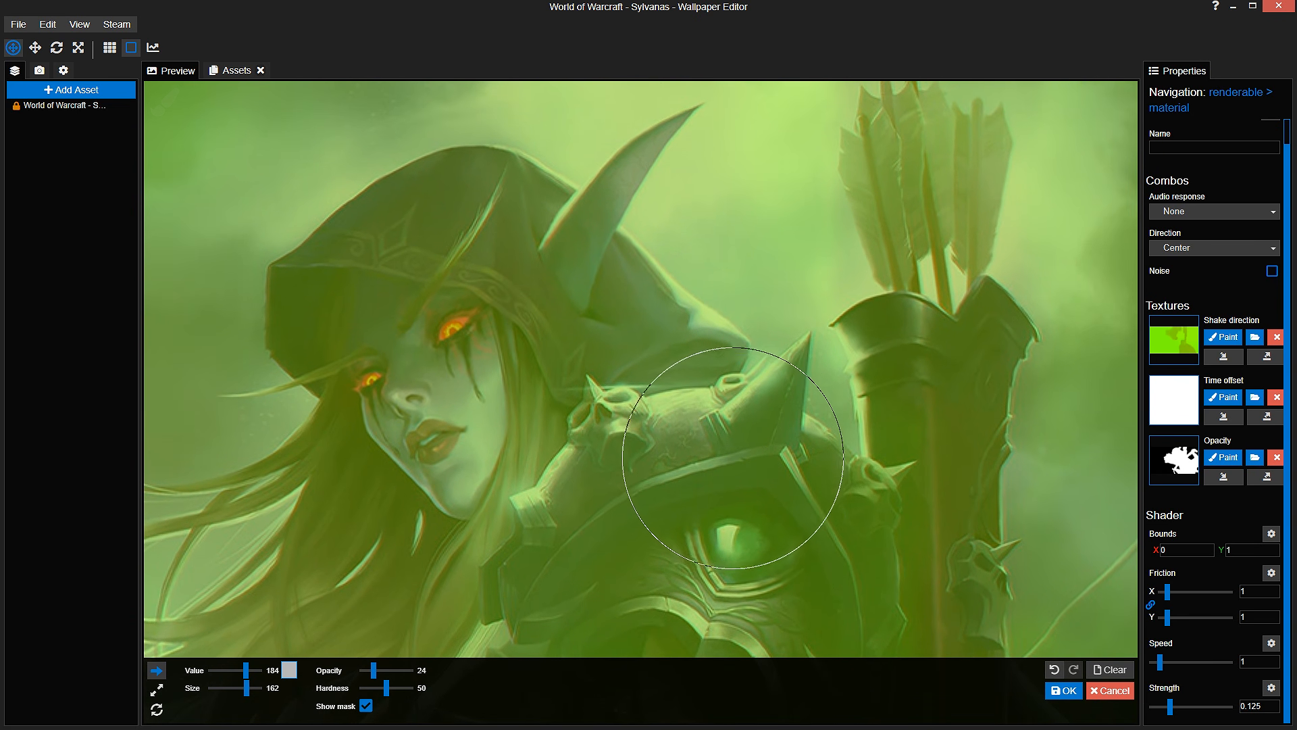
scroll(757, 492, "up", 3)
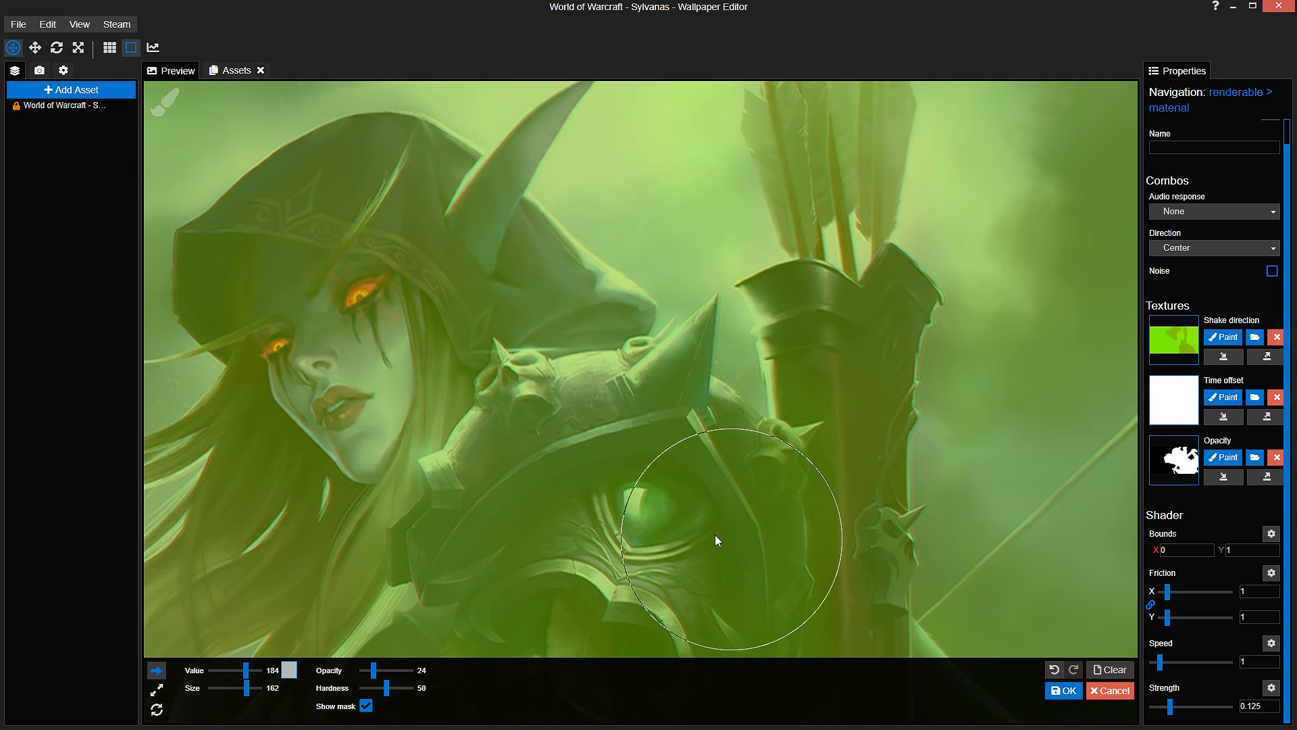
Step: Set the value to 149 and the brush size to 56, and paint the shake direction beside the arrow feathers
scroll(704, 524, "up", 2)
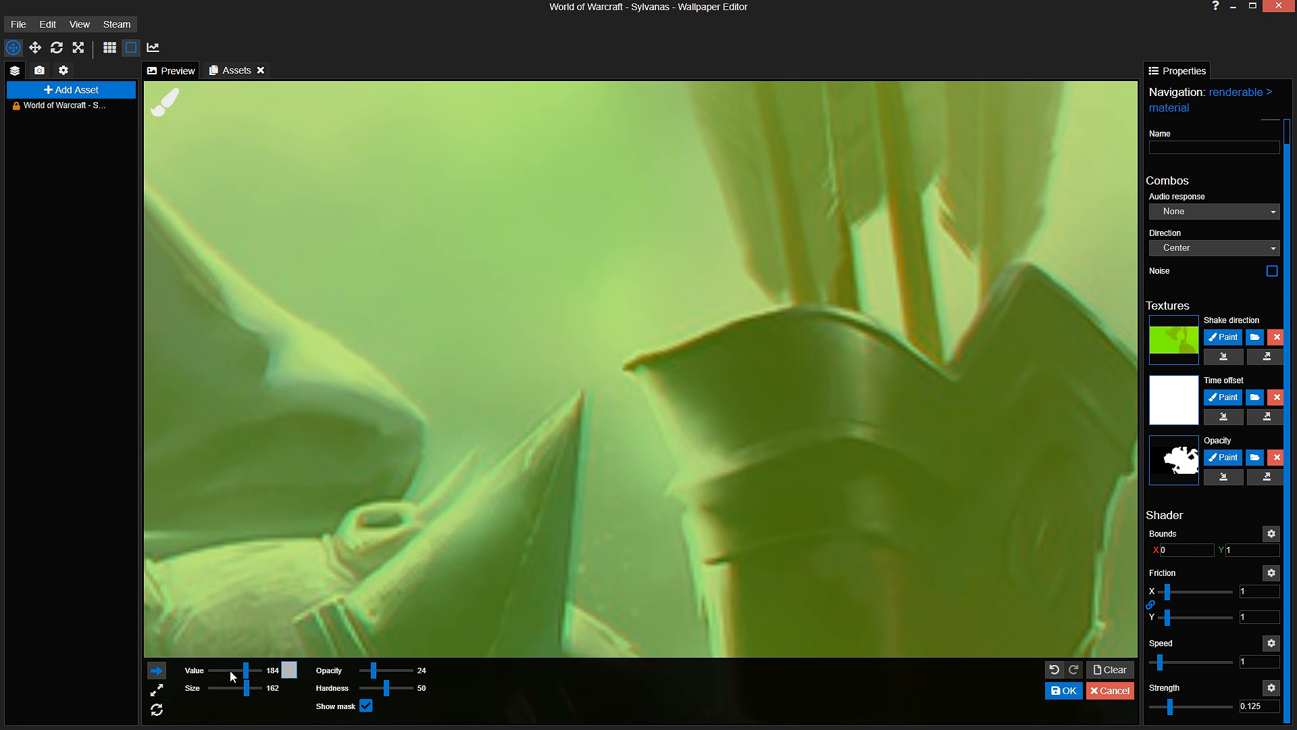
left_click(232, 670)
left_click_drag(232, 670, 239, 670)
left_click(239, 688)
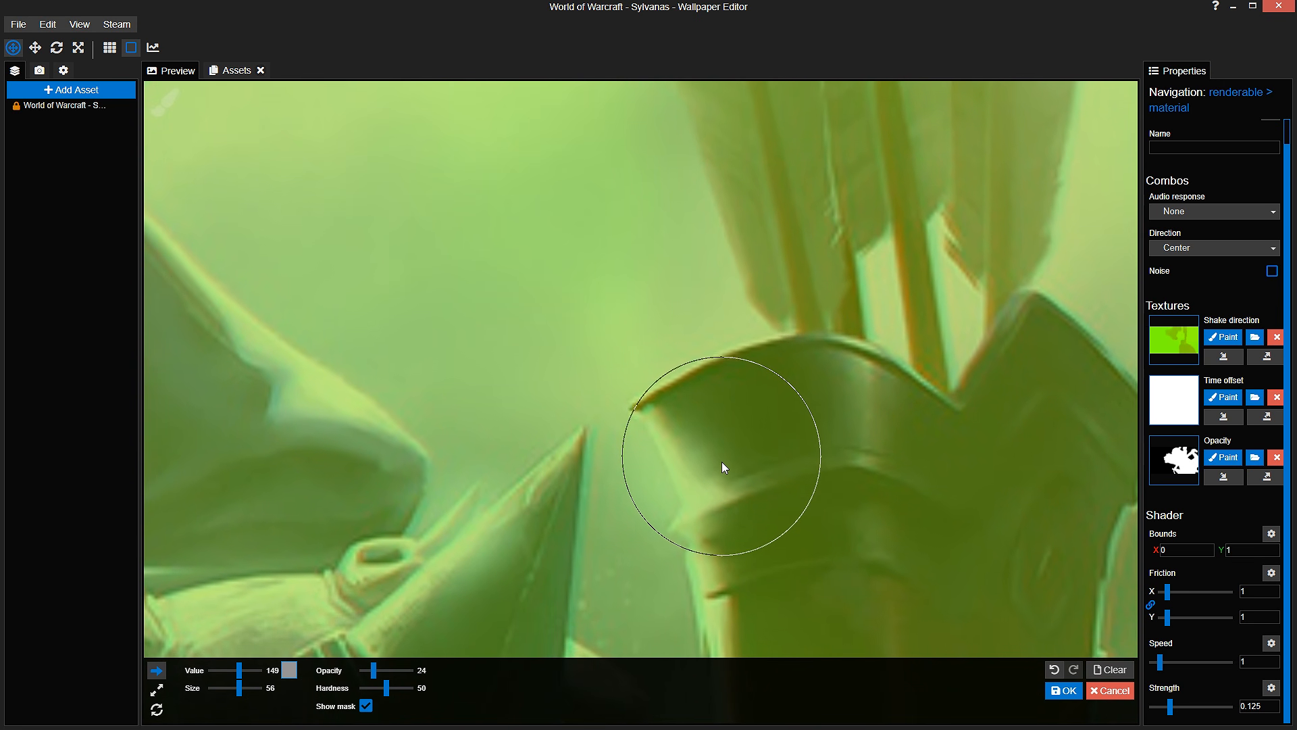
scroll(734, 437, "down", 2)
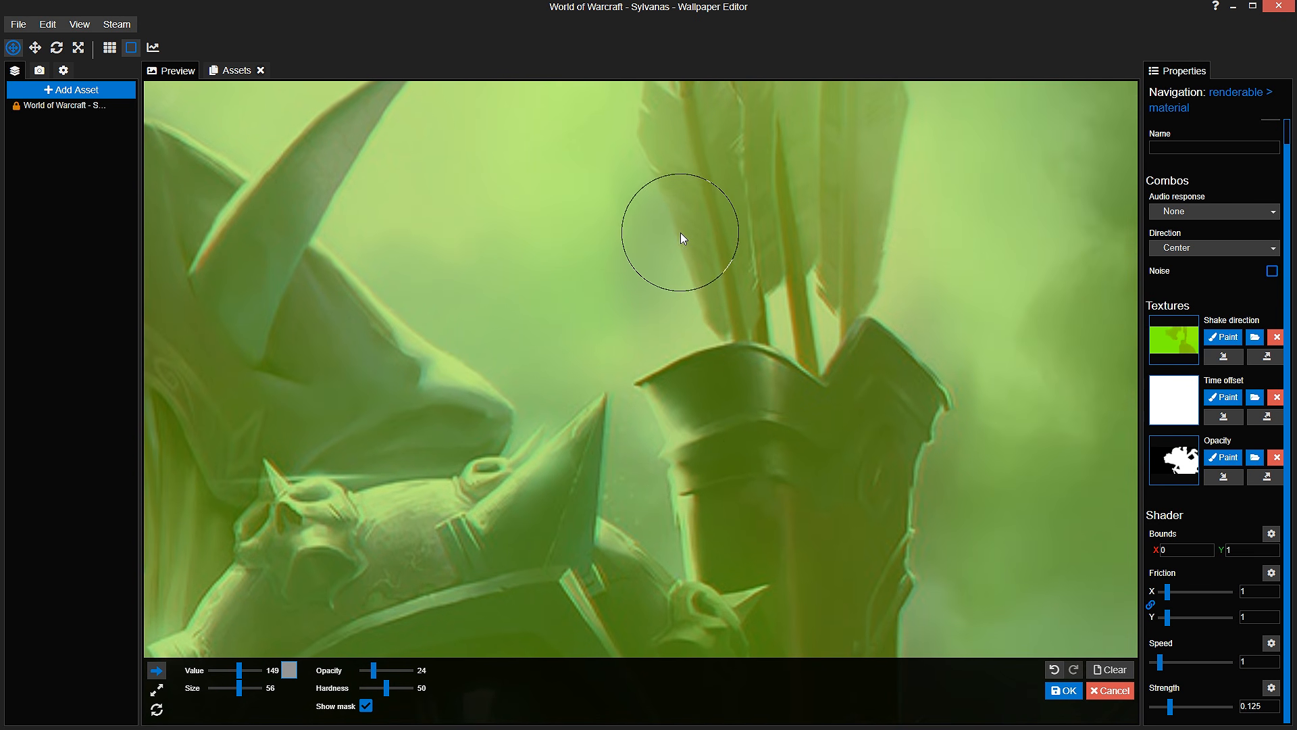
left_click_drag(503, 501, 651, 454)
left_click_drag(486, 436, 655, 452)
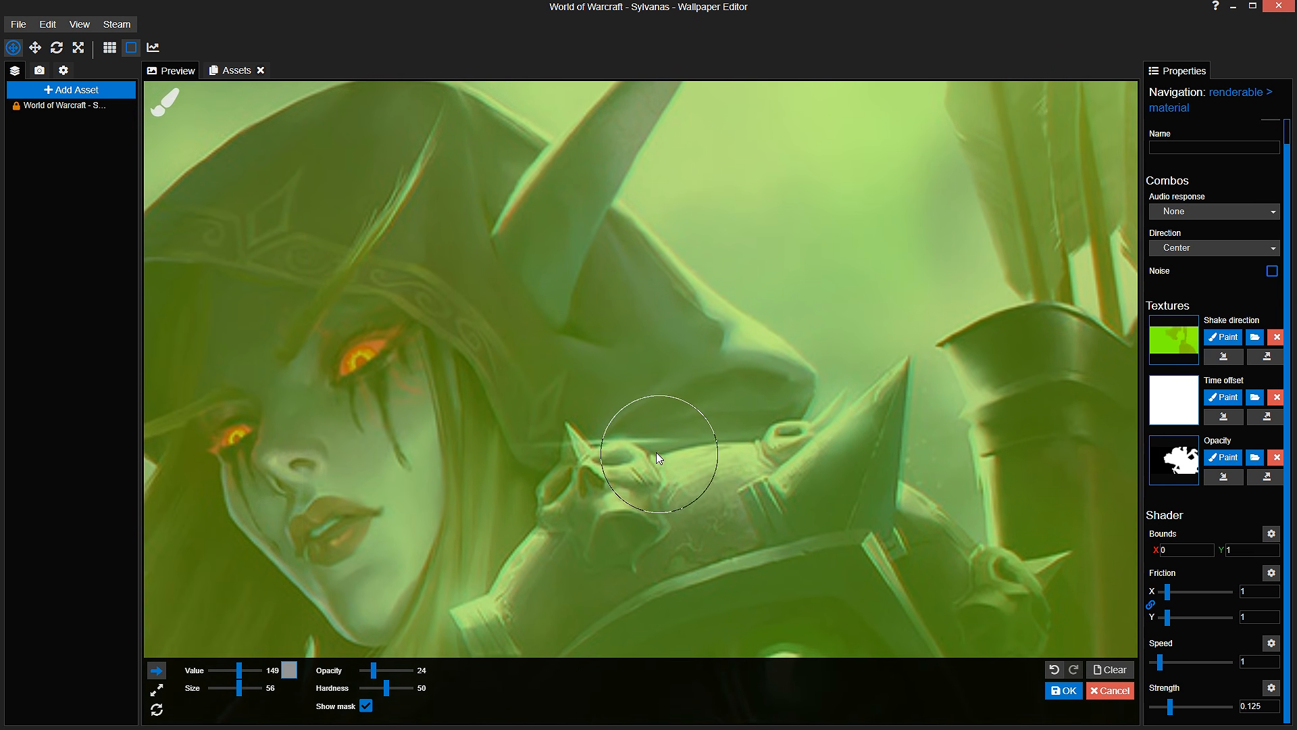
Step: Undo the last two strokes, and with value 145 paint the shake direction over the hair beside the jaw
left_click(237, 667)
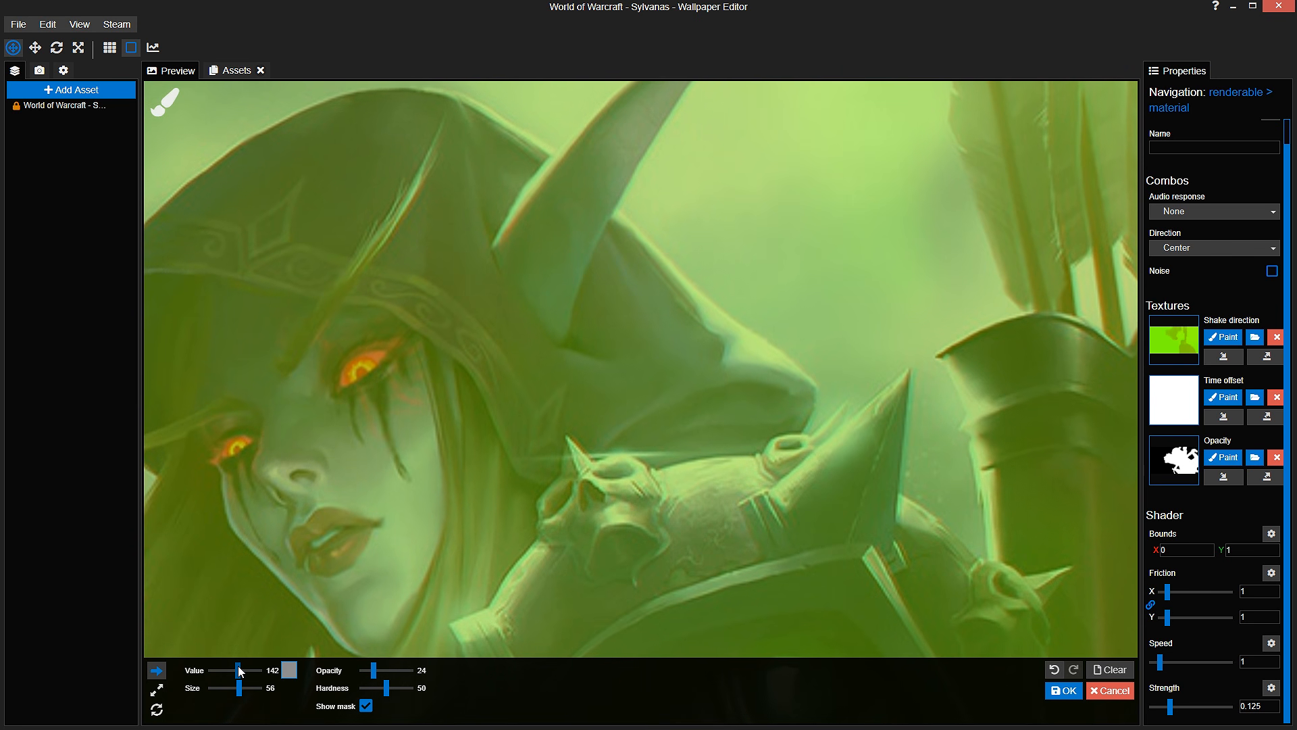
left_click(238, 666)
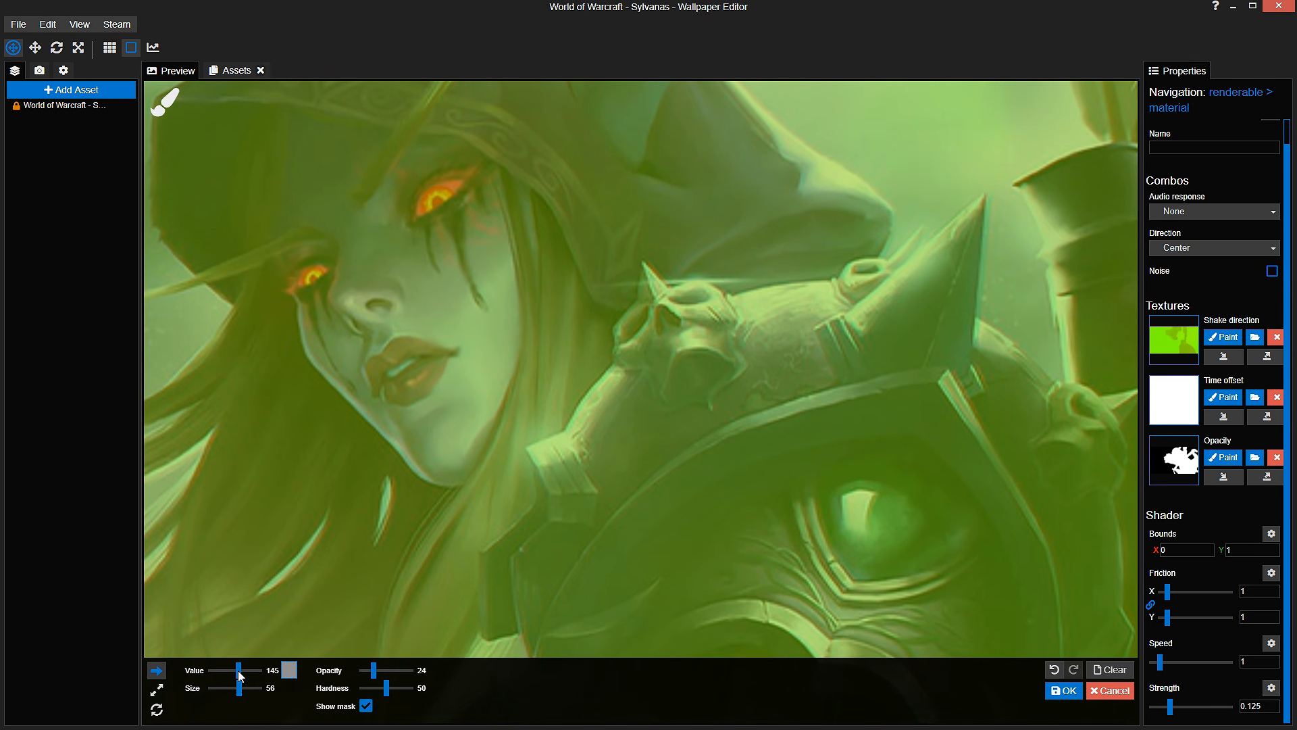
left_click(238, 670)
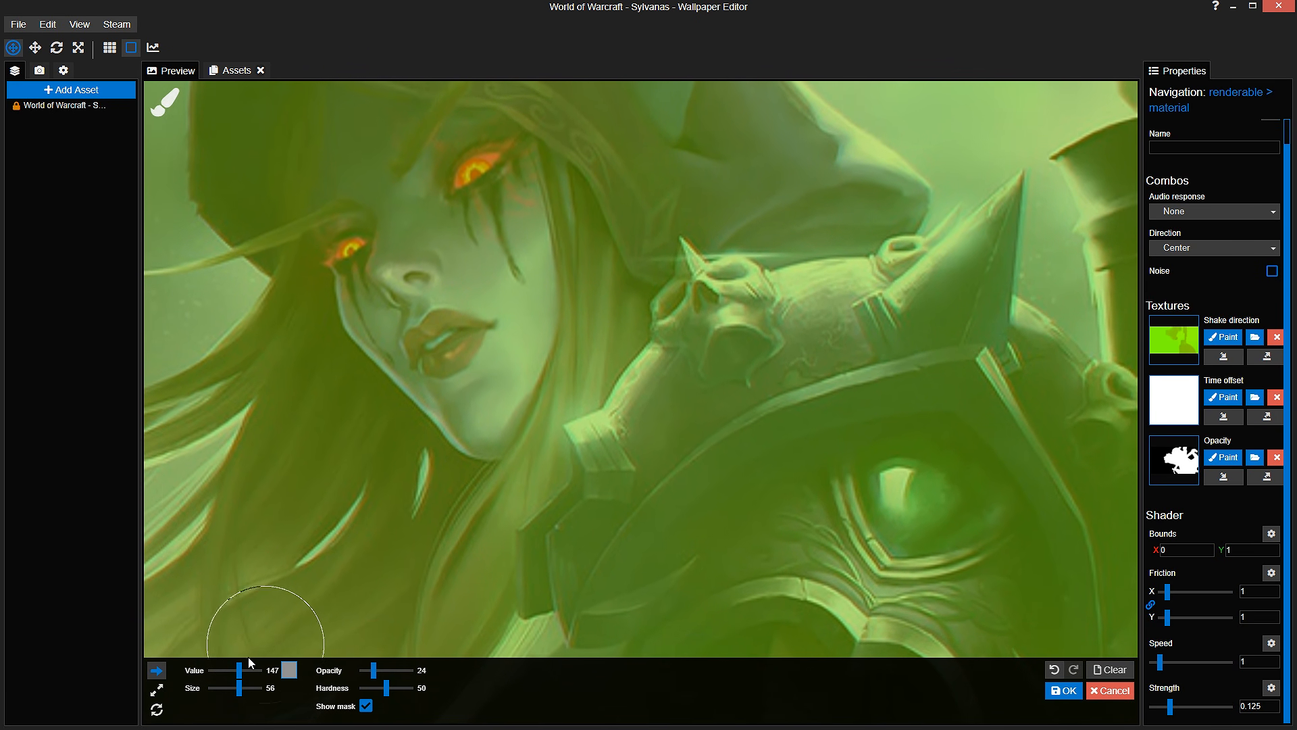
left_click(237, 668)
left_click_drag(237, 667, 238, 667)
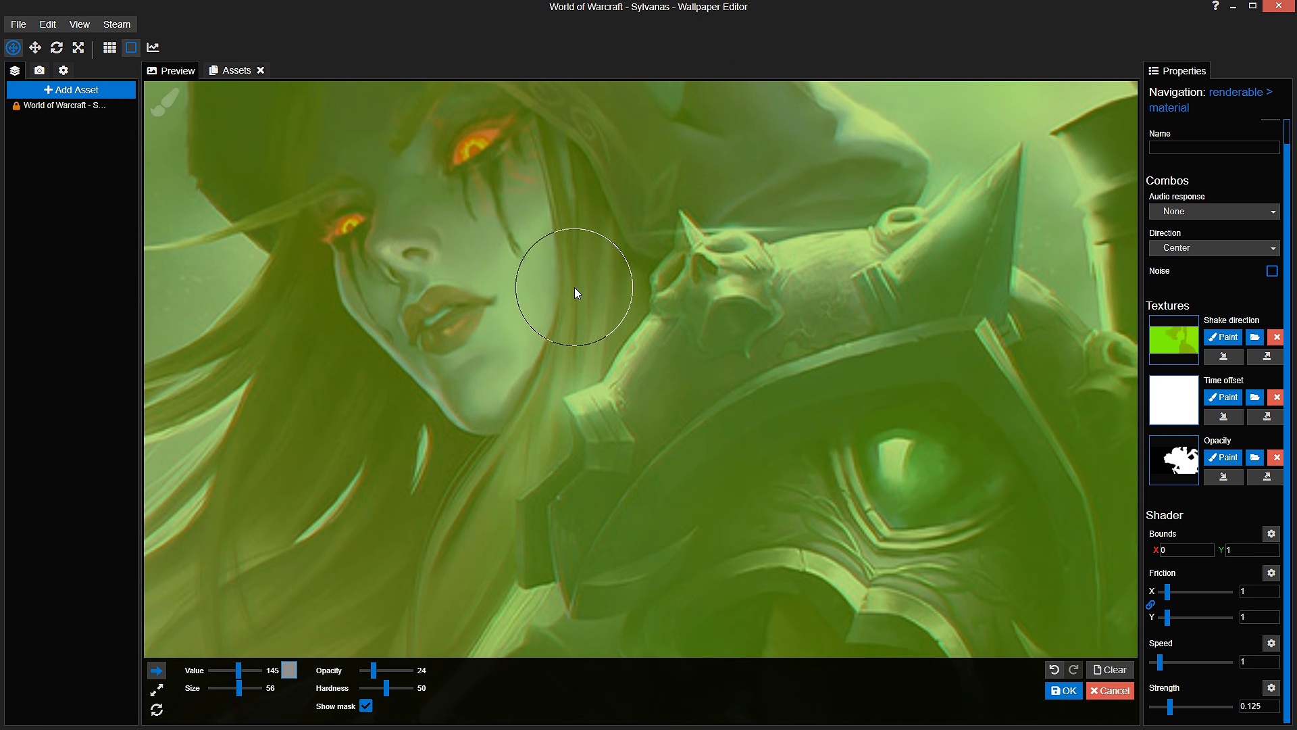
key("ctrl+z")
key("ctrl+z")
mouse_move(559, 321)
left_mouse_down()
mouse_move(520, 234)
mouse_move(485, 426)
left_mouse_up()
scroll(500, 358, "up", 5)
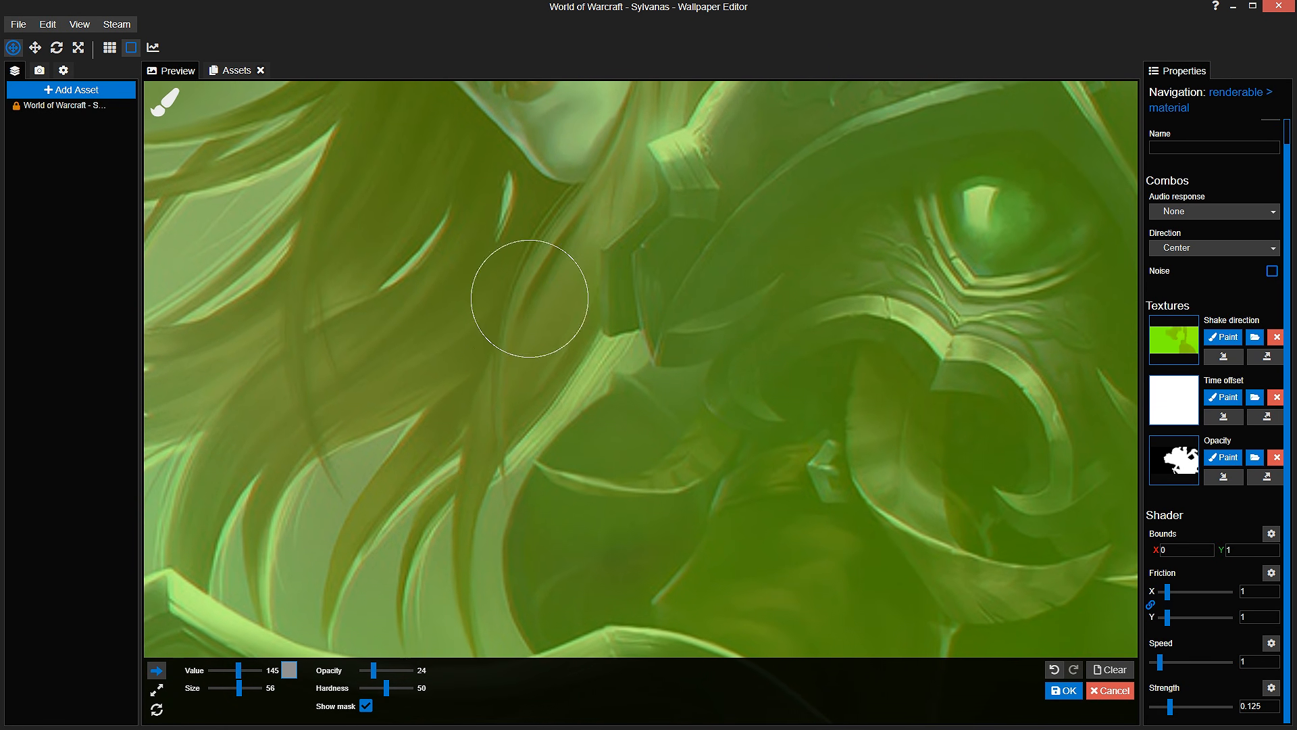
Step: Set the brush size to 75 and blend the shake direction at value 145 along the flowing hair strands
scroll(496, 220, "down", 4)
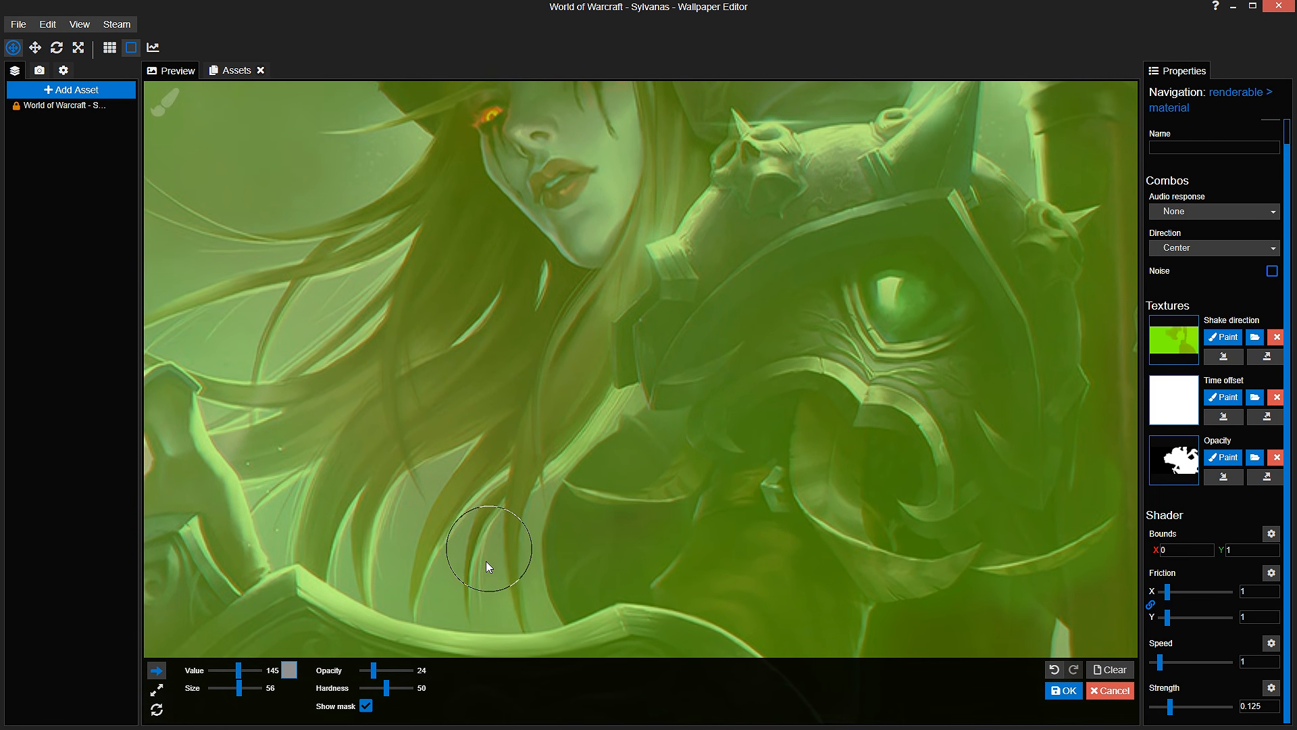
left_click_drag(397, 265, 686, 296)
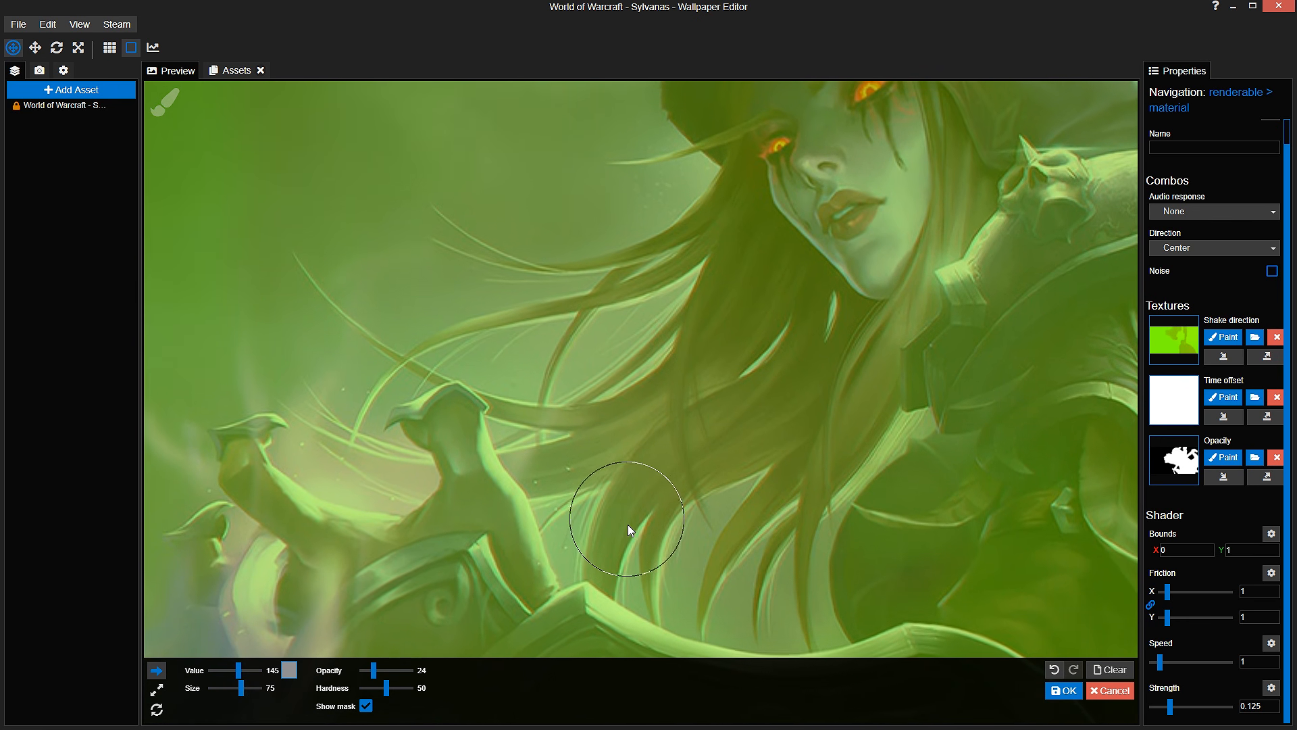
left_click_drag(380, 223, 541, 225)
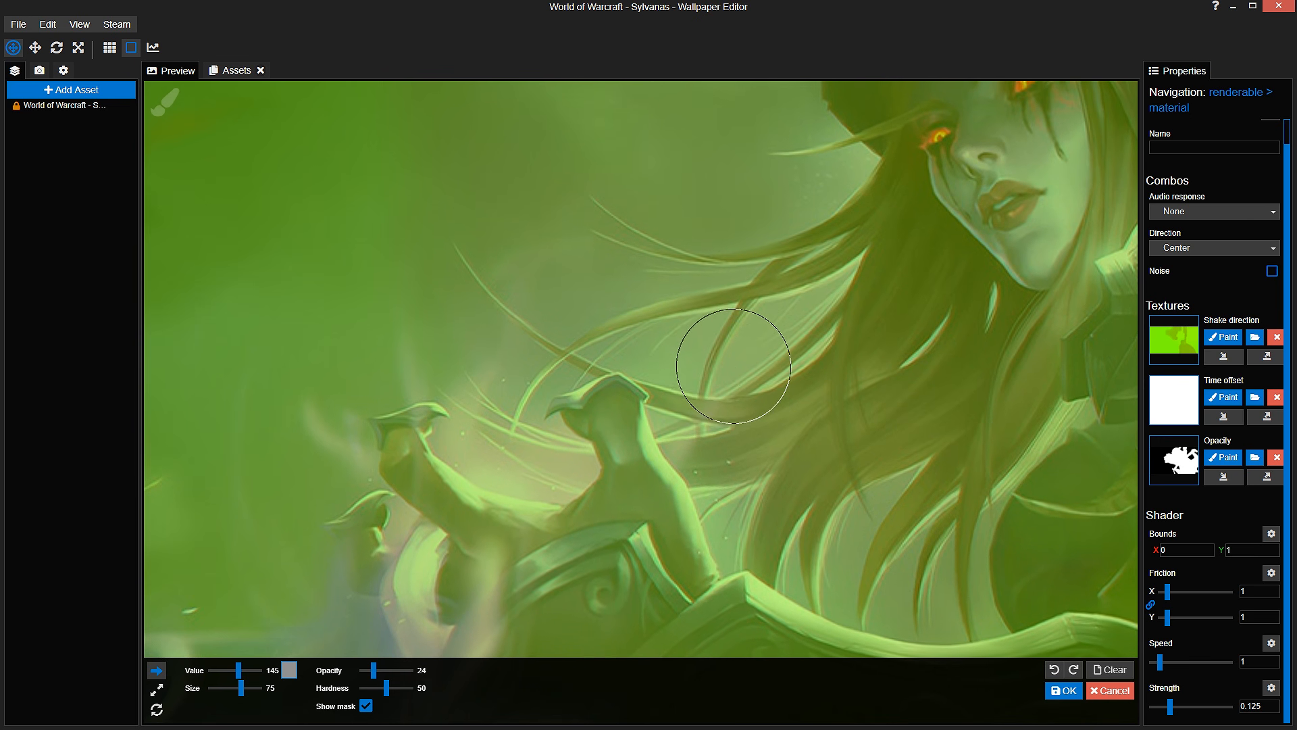
scroll(685, 410, "up", 2)
mouse_move(648, 407)
left_mouse_down()
mouse_move(737, 376)
mouse_move(784, 462)
left_mouse_up()
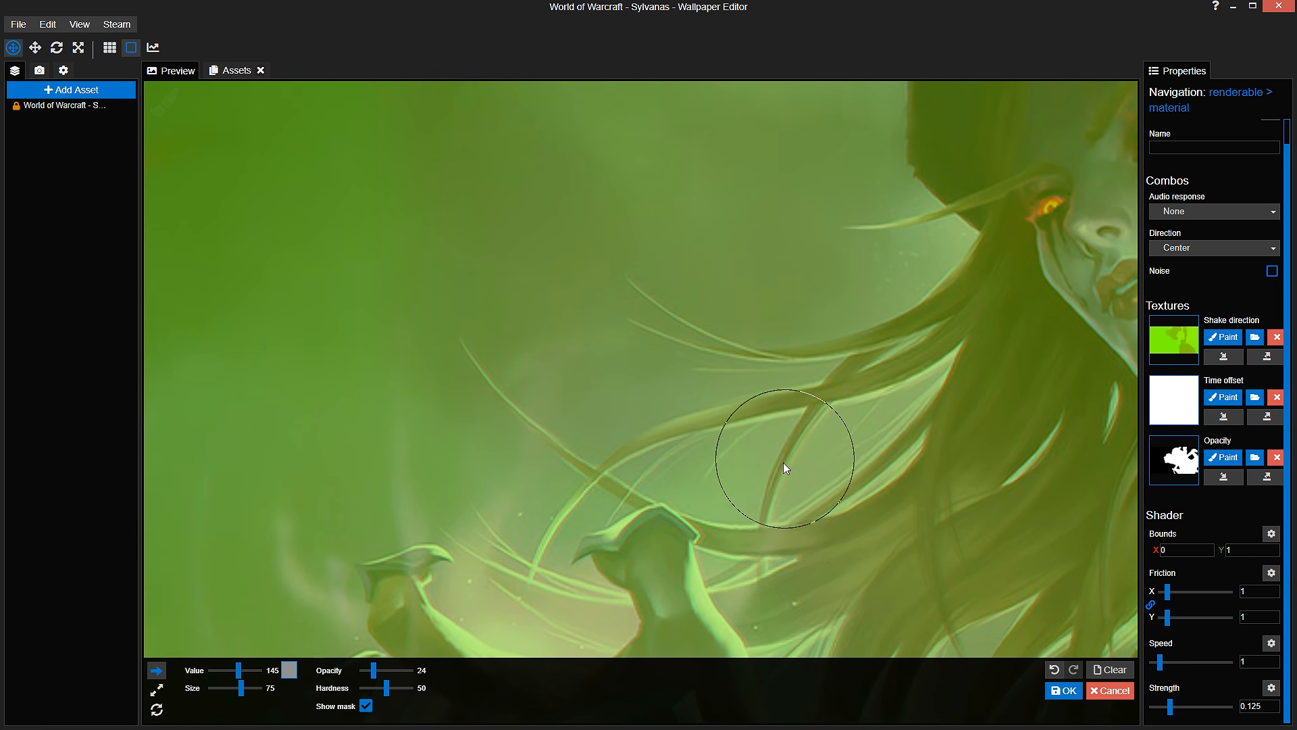
scroll(834, 442, "down", 5)
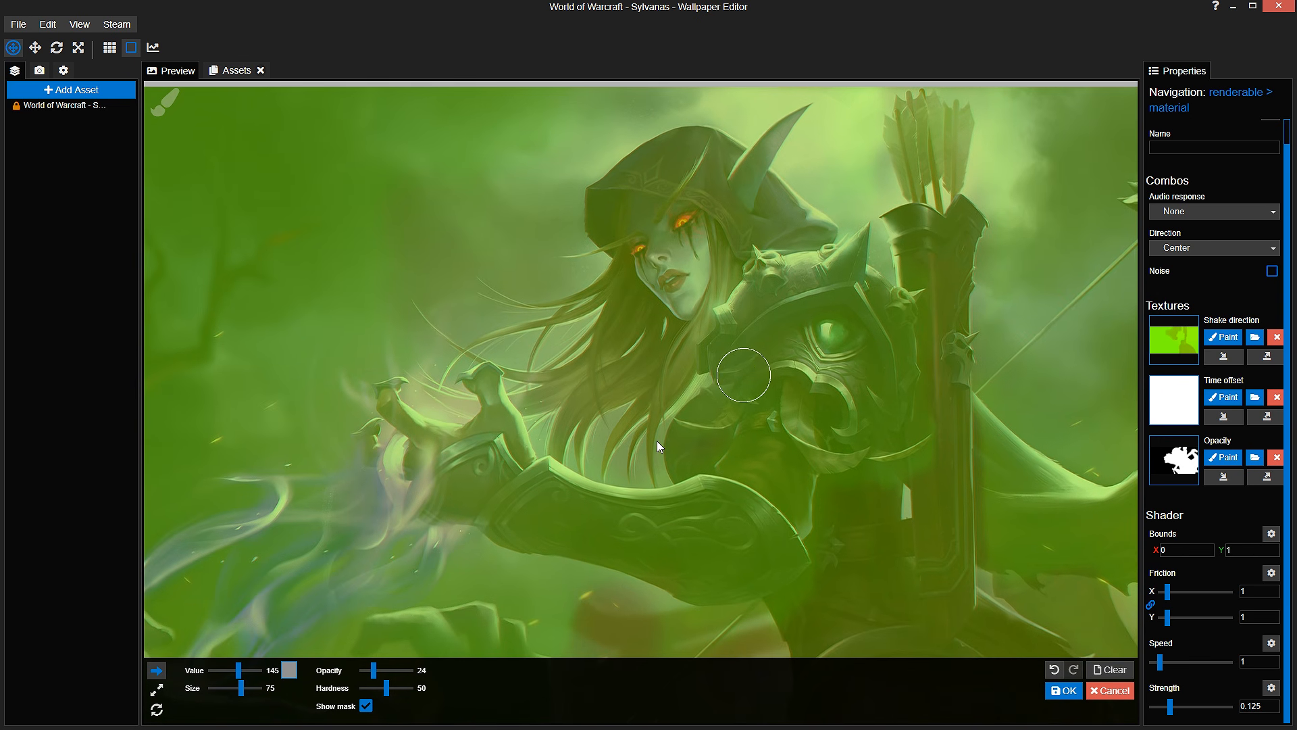
Step: Apply the painted shake direction mask with its overlay hidden, and save the project
left_click(368, 708)
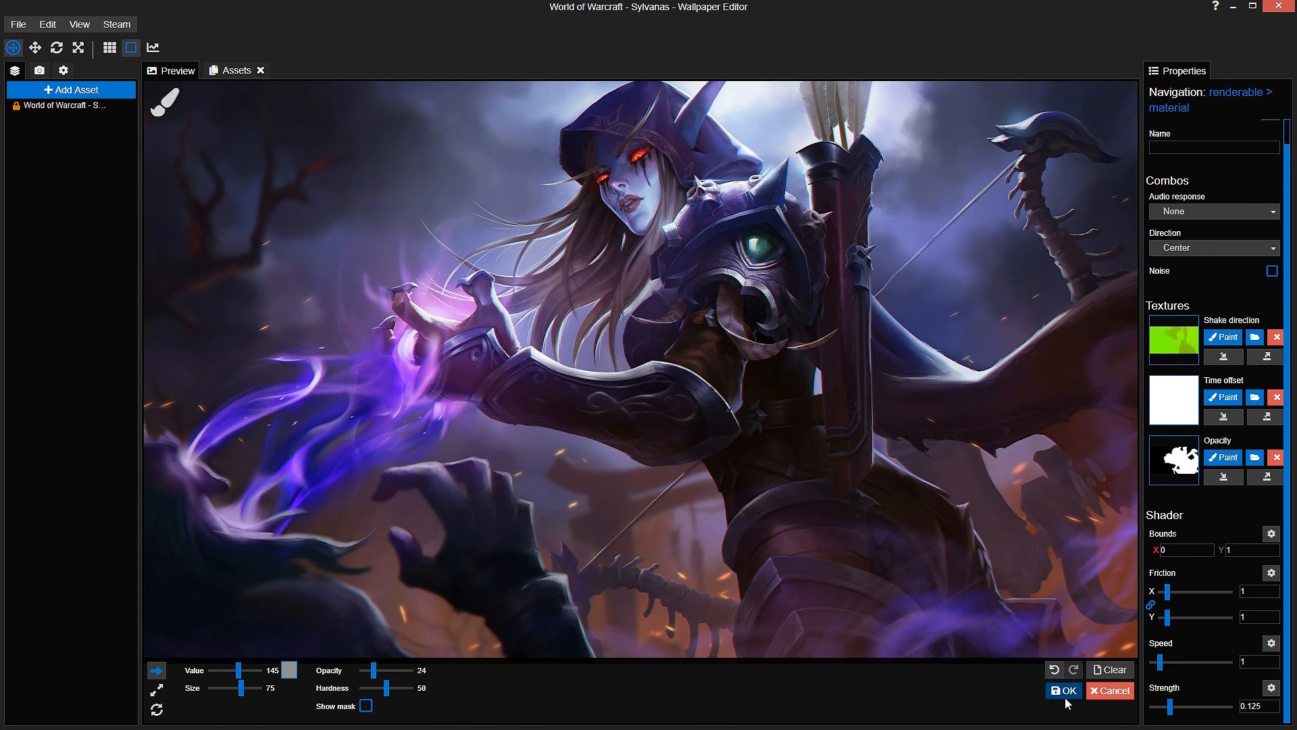
left_click(1064, 691)
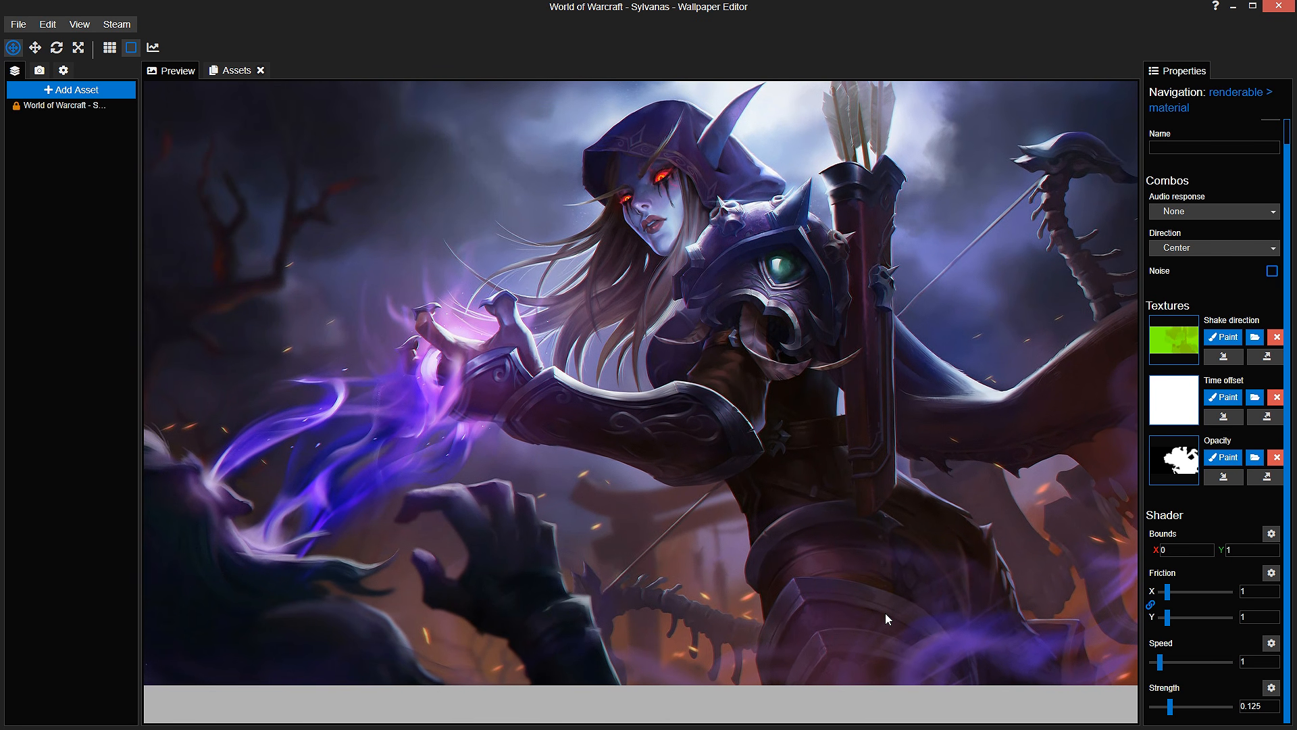
scroll(818, 589, "up", 3)
scroll(794, 386, "up", 2)
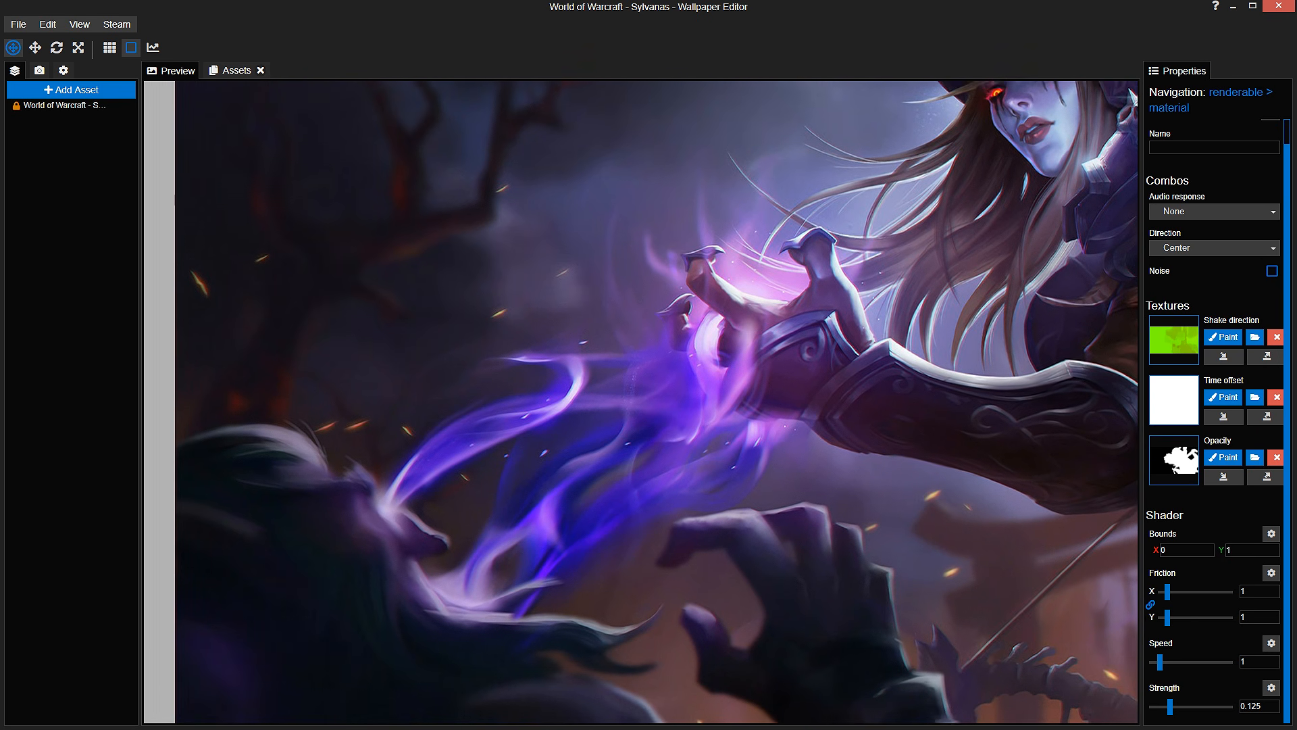
scroll(652, 391, "up", 4)
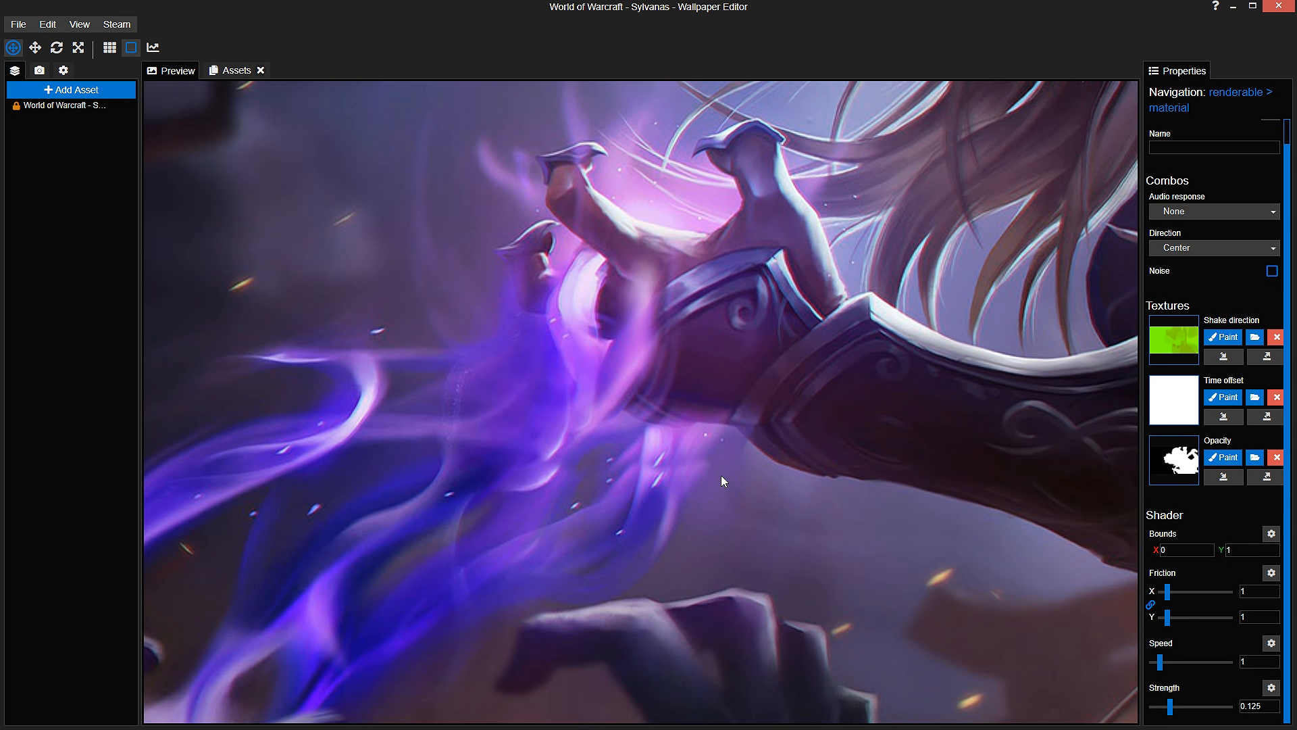
key("ctrl+s")
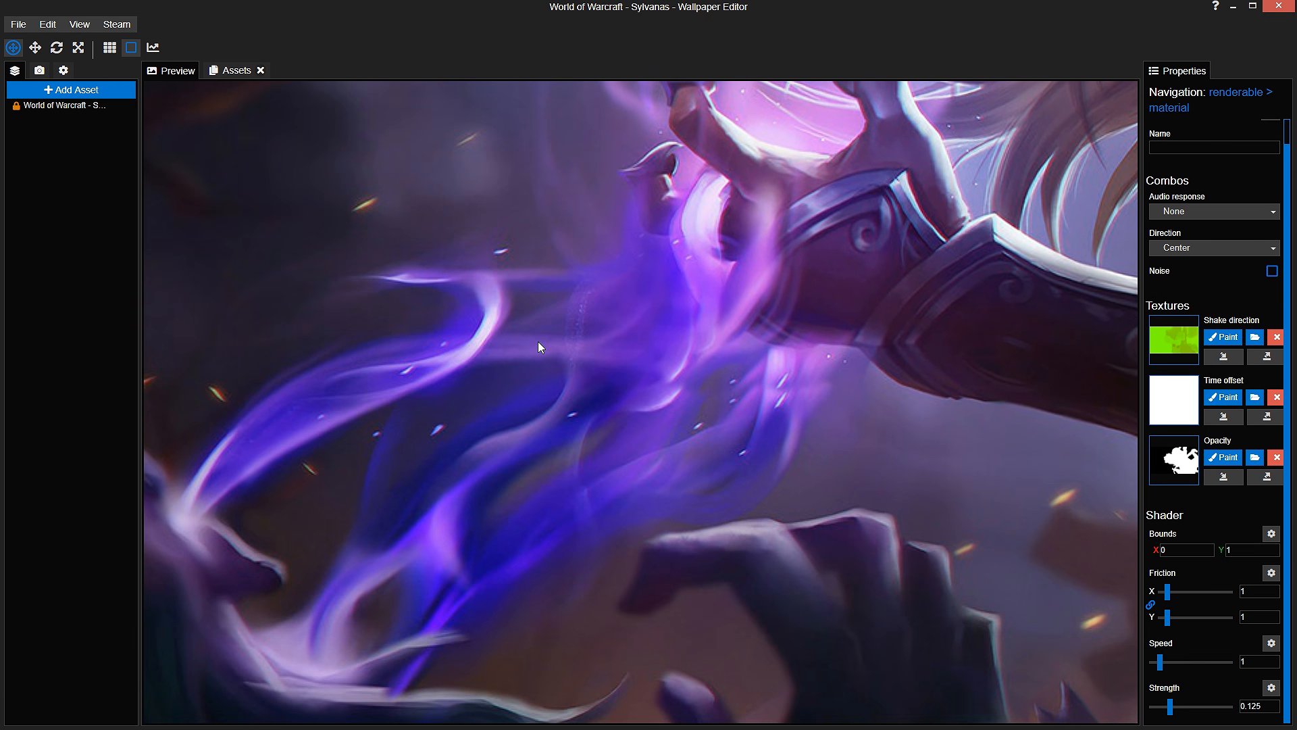
Step: Open the opacity mask for painting with its overlay shown, and paint value 255 at opacity 24 over the purple magic below the hand
scroll(538, 342, "down", 5)
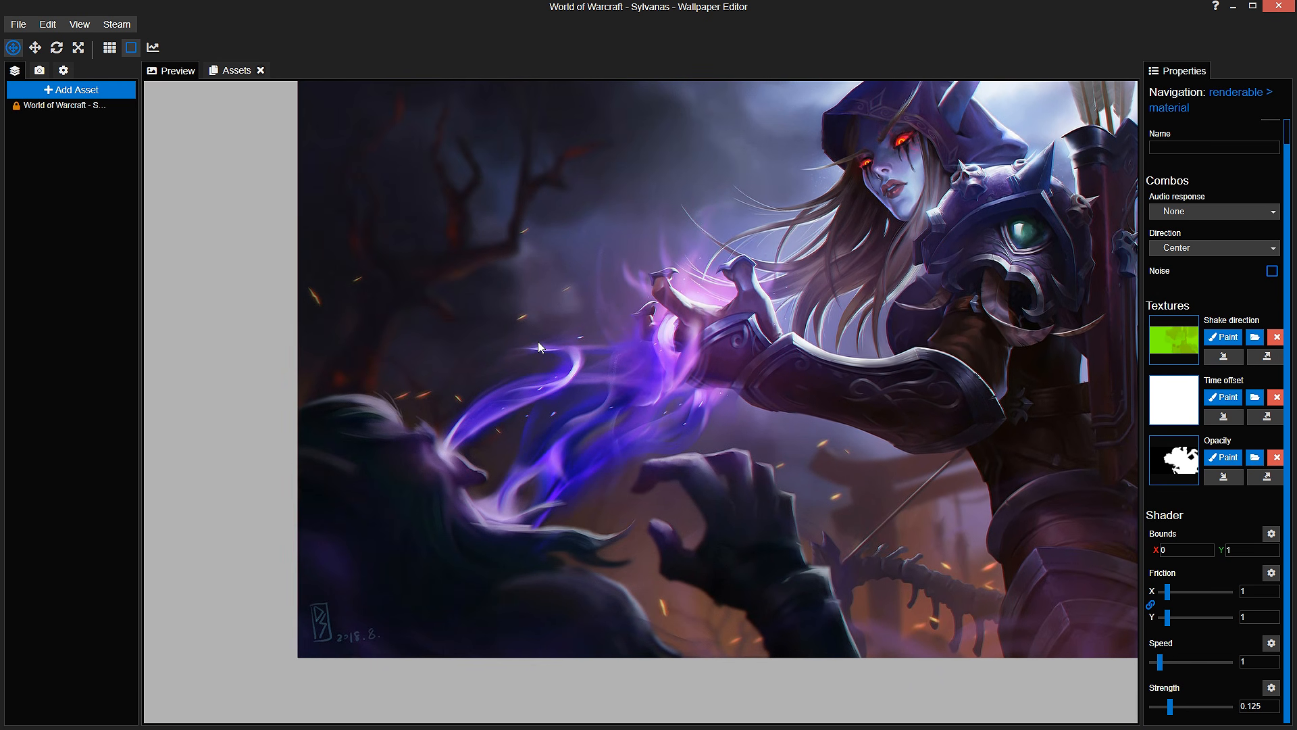
scroll(540, 398, "up", 4)
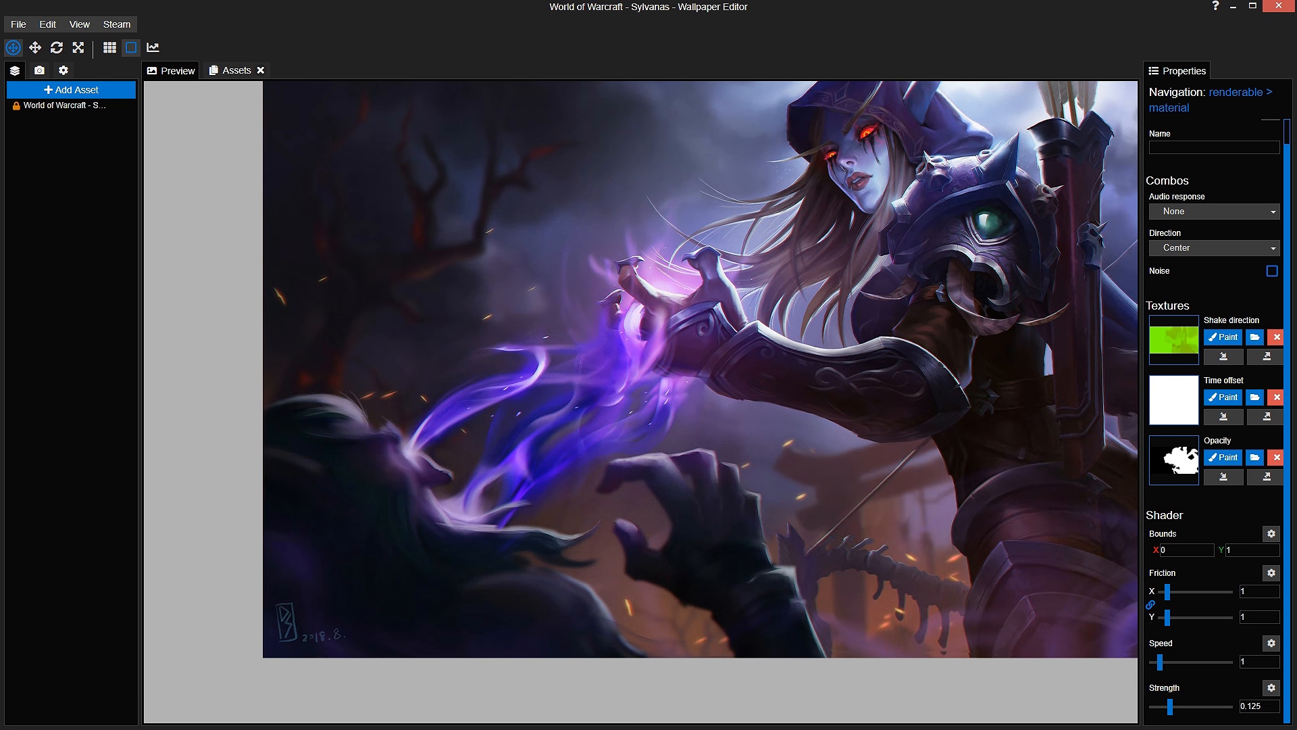
scroll(670, 448, "up", 2)
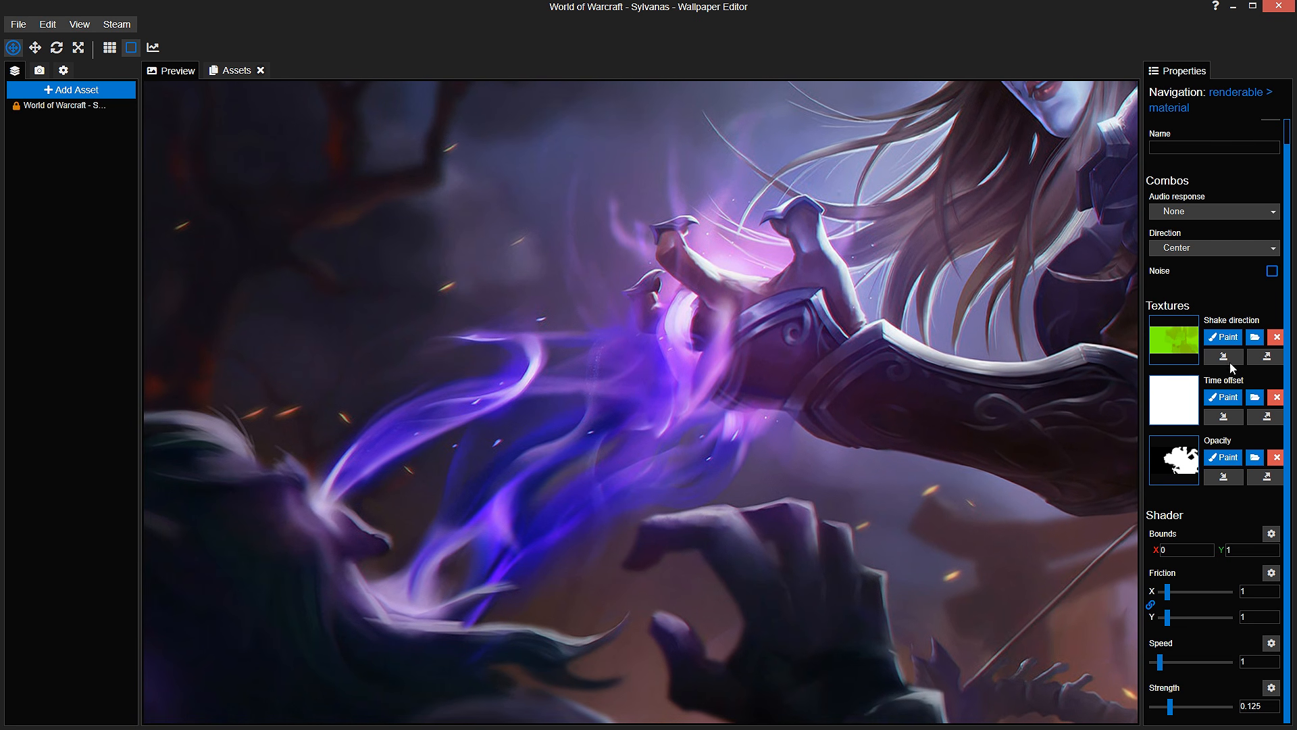
left_click(1223, 460)
left_click(330, 712)
scroll(590, 509, "up", 2)
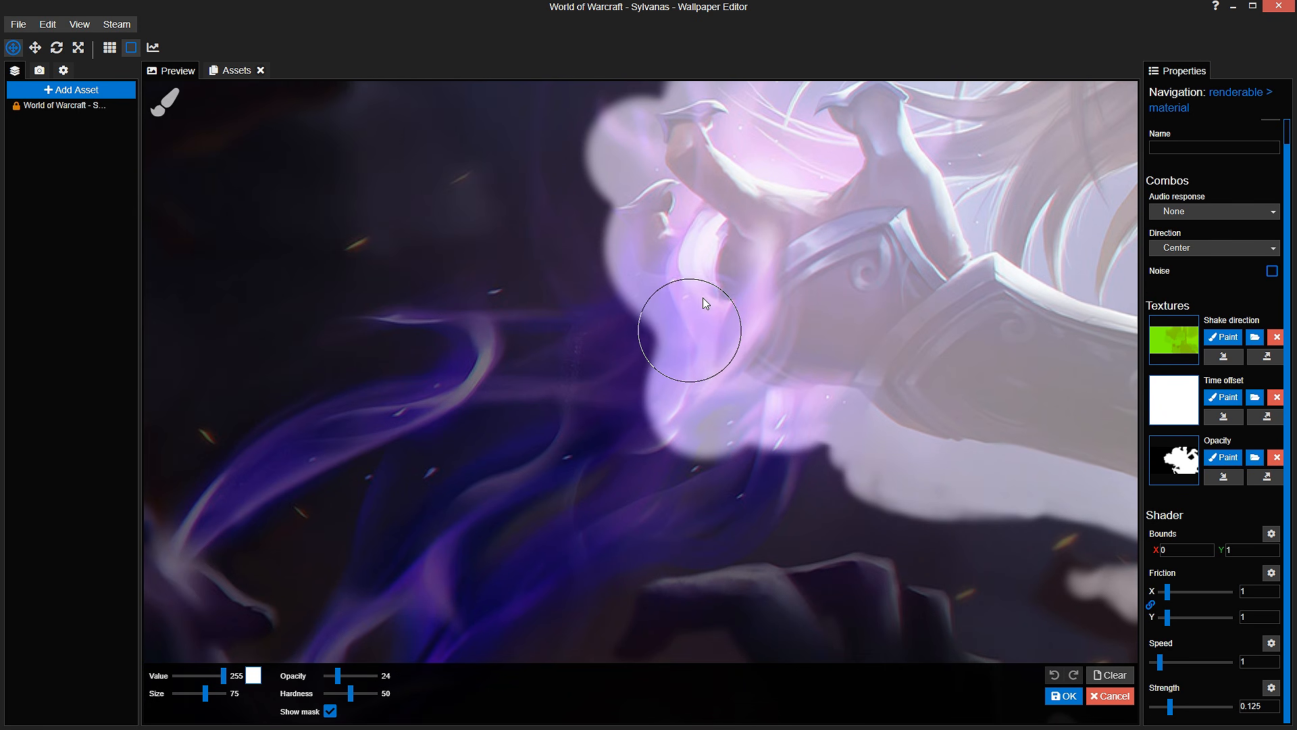
scroll(703, 336, "up", 2)
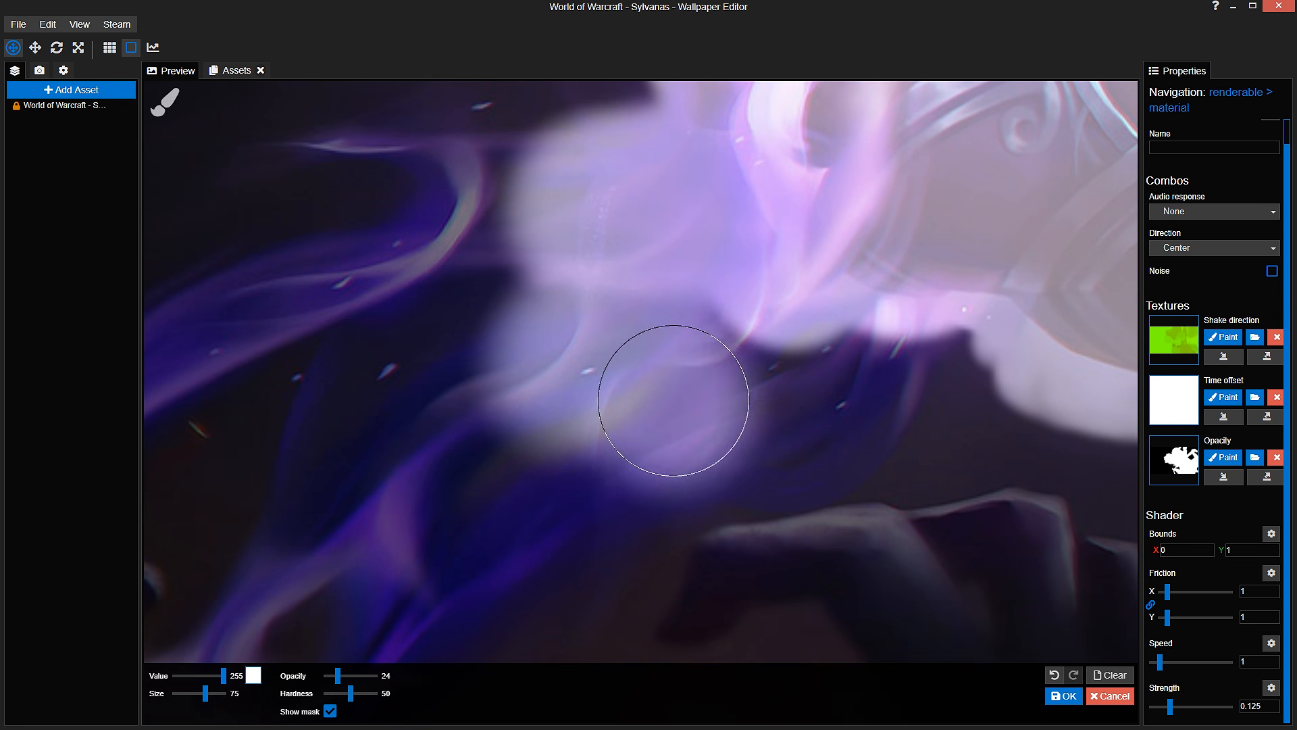
mouse_move(674, 401)
left_mouse_down()
mouse_move(745, 321)
mouse_move(852, 293)
left_mouse_up()
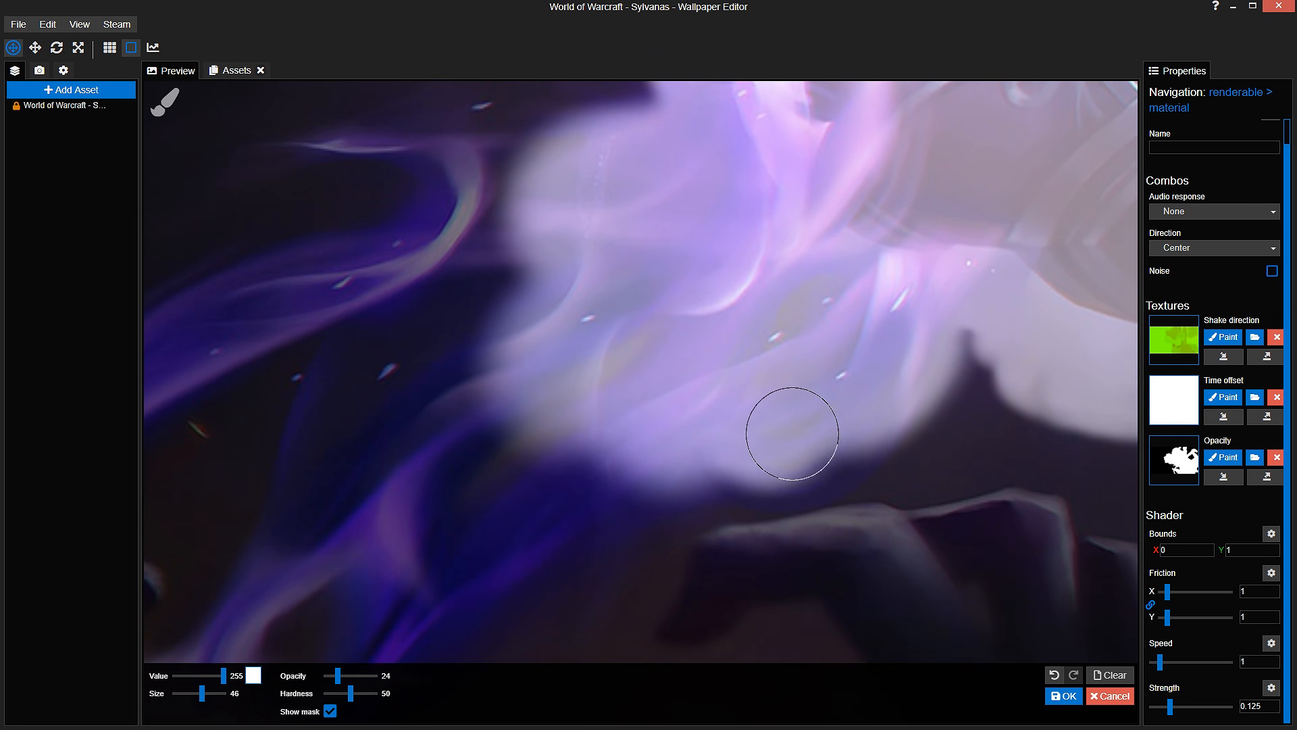
Step: Raise the brush opacity to 100, fill the opacity mask over the magic below the hand and save the project
left_click_drag(346, 675, 517, 634)
mouse_move(849, 359)
left_mouse_down()
mouse_move(822, 428)
mouse_move(637, 457)
mouse_move(481, 518)
mouse_move(721, 281)
left_mouse_up()
key("ctrl+s")
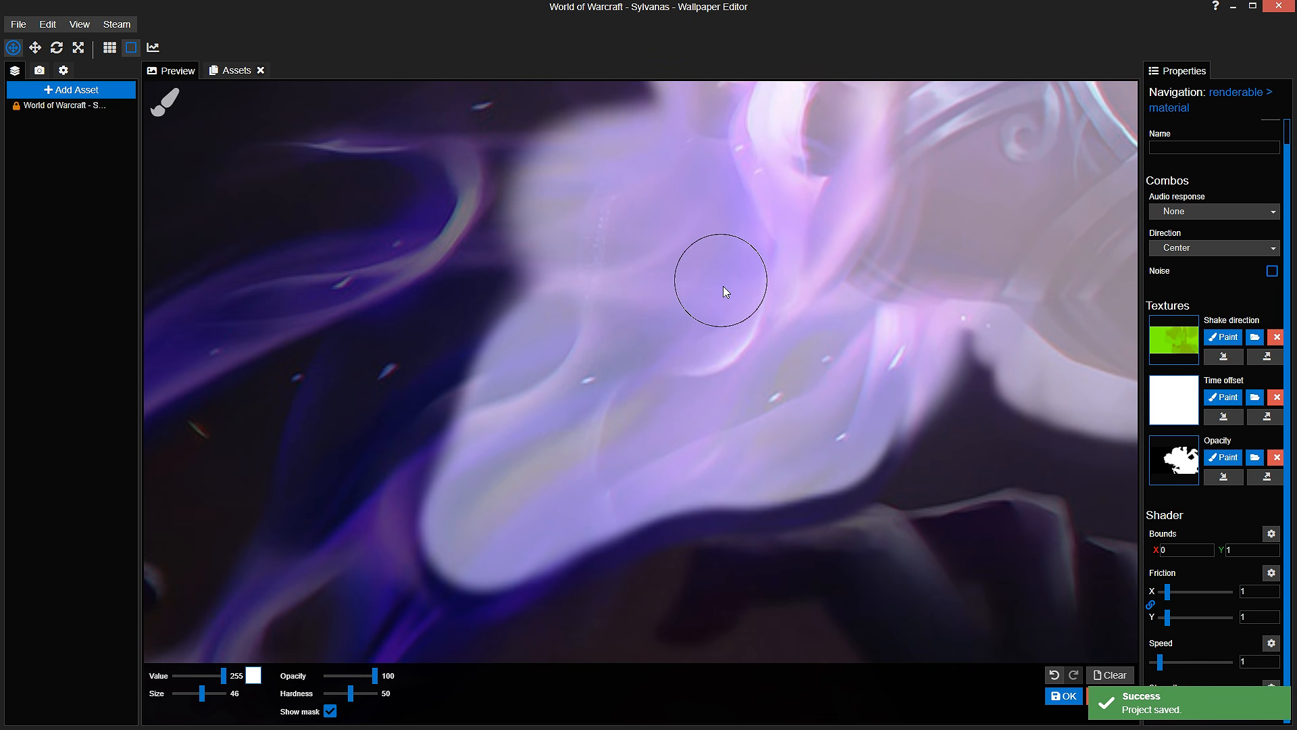
Step: Extend the opacity mask with size 46 along the upper magic wisp and down the lower wisps towards the foreground figure's face
scroll(720, 281, "down", 3)
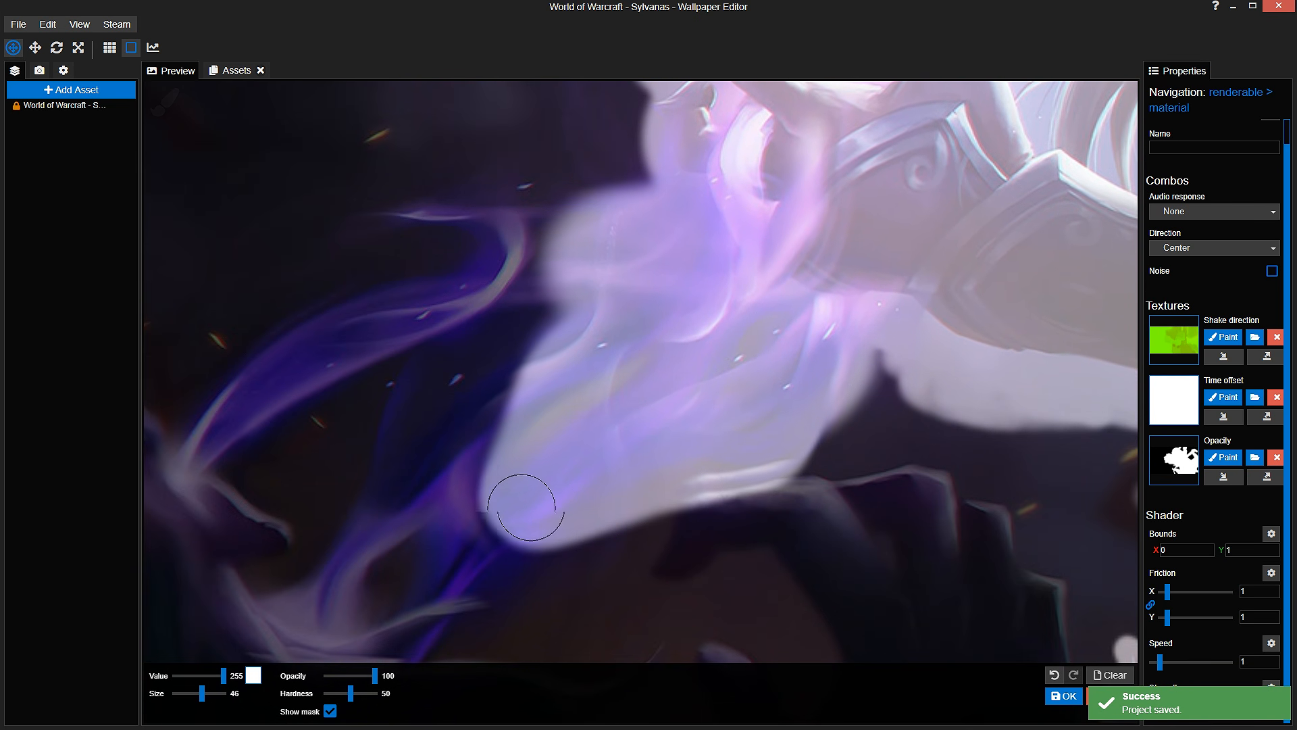
left_click_drag(697, 455, 933, 496)
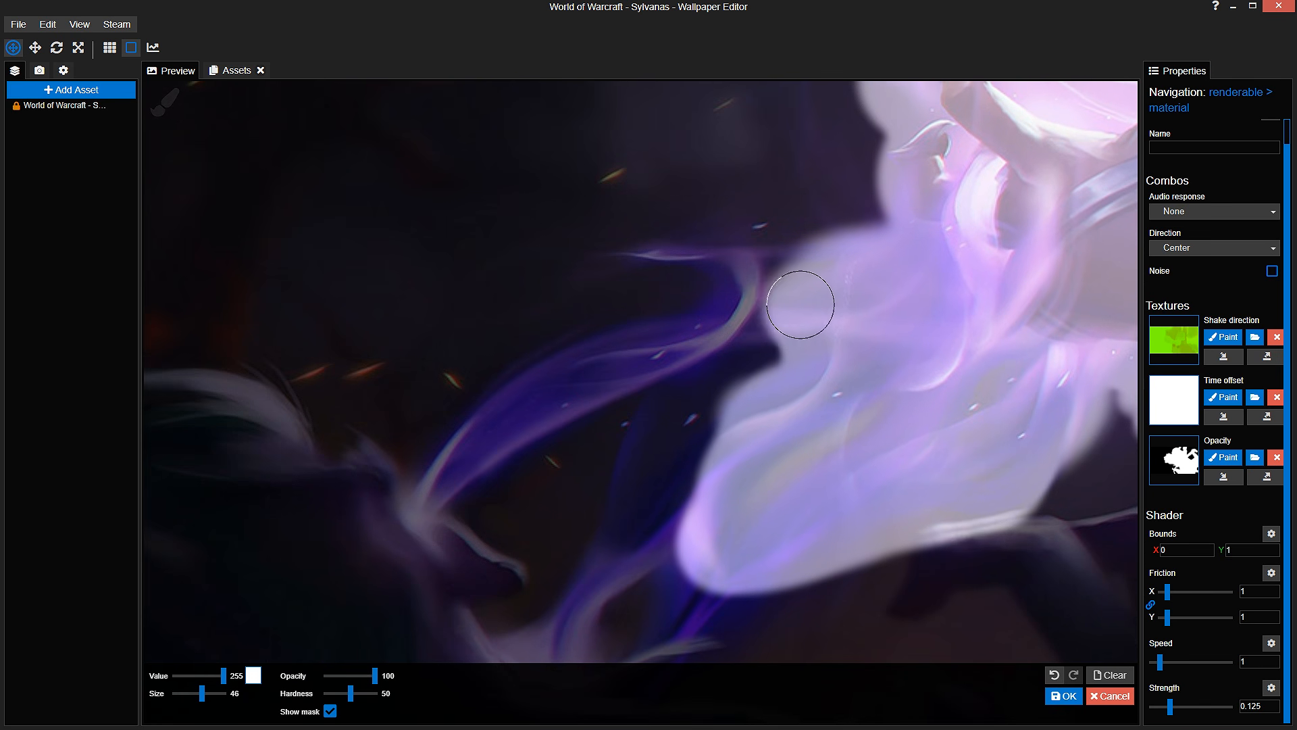
left_click_drag(838, 274, 657, 259)
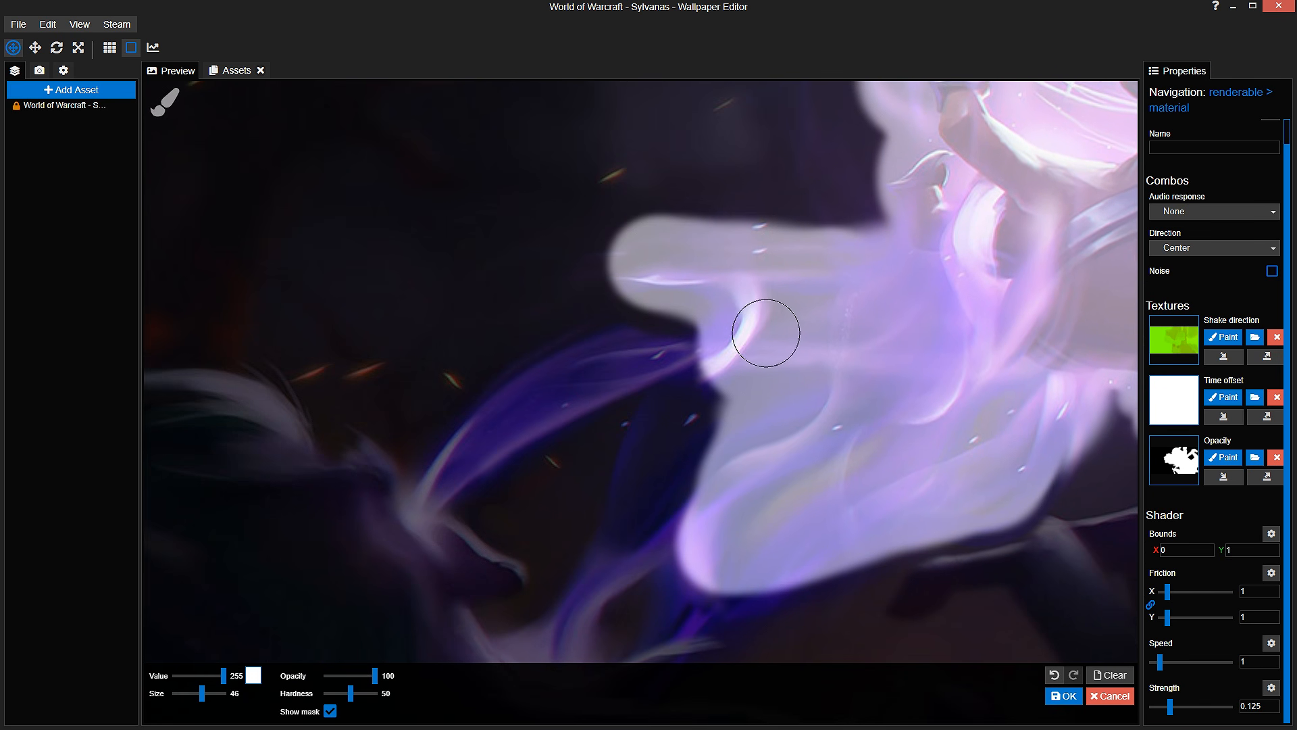
mouse_move(765, 332)
left_mouse_down()
mouse_move(611, 349)
mouse_move(746, 308)
mouse_move(595, 354)
mouse_move(546, 371)
mouse_move(481, 430)
mouse_move(535, 436)
mouse_move(738, 360)
mouse_move(746, 408)
mouse_move(649, 482)
mouse_move(658, 408)
mouse_move(724, 364)
left_mouse_up()
left_click_drag(725, 550, 728, 351)
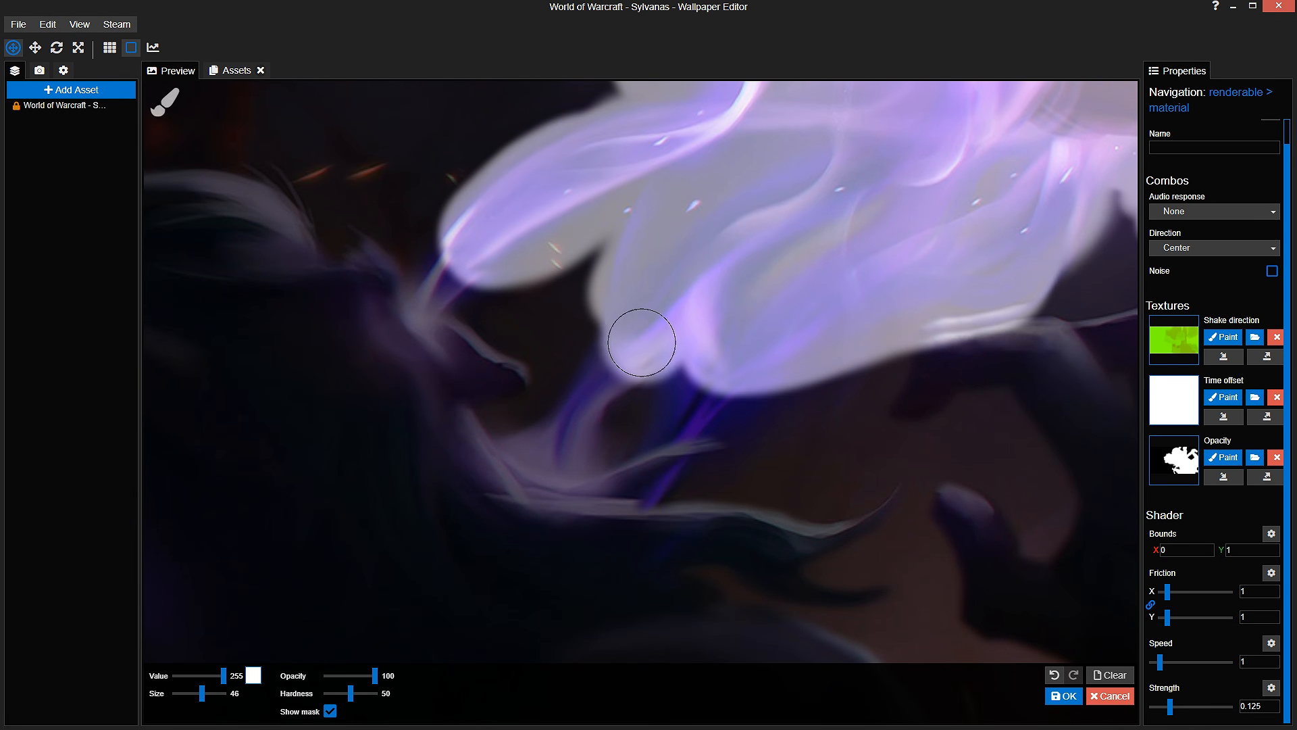
mouse_move(641, 342)
left_mouse_down()
mouse_move(587, 416)
mouse_move(718, 357)
mouse_move(719, 400)
mouse_move(684, 423)
left_mouse_up()
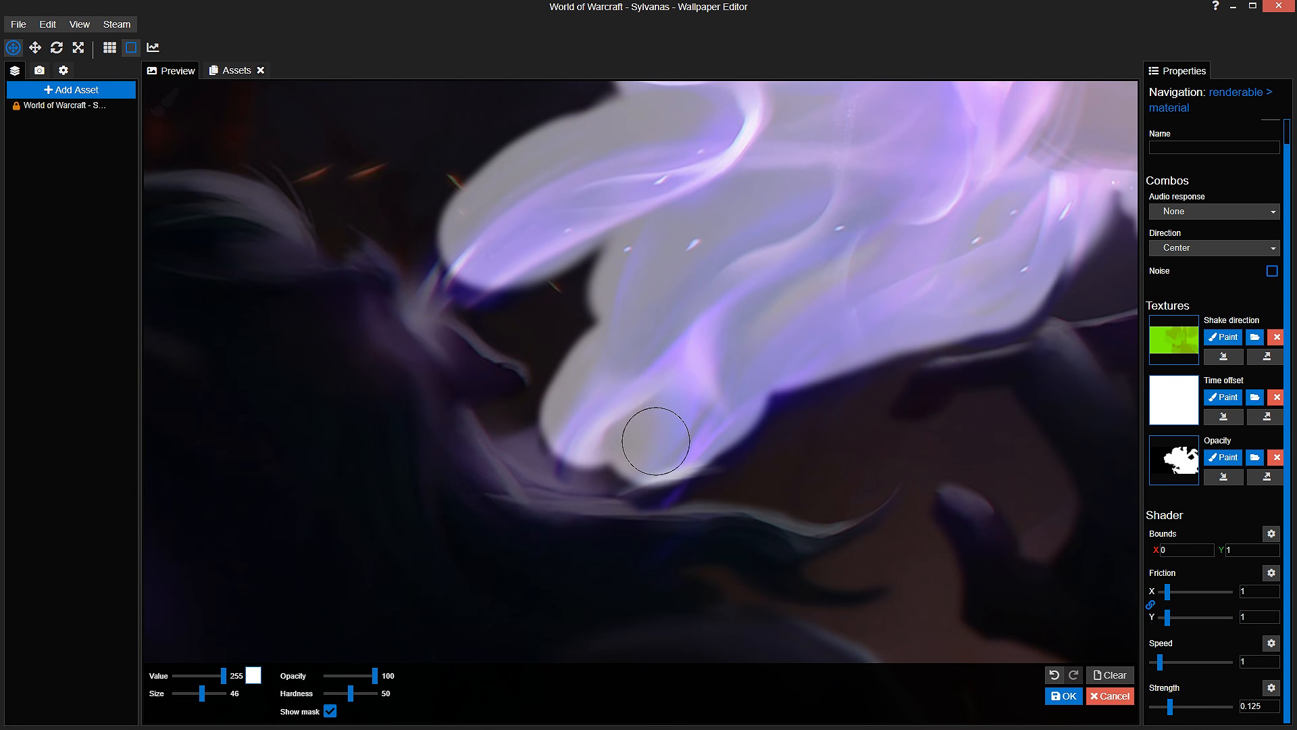
Step: Complete the opacity mask at the wisp tips touching the foreground figure's face, and hide the mask overlay
left_click_drag(842, 333, 892, 405)
left_click_drag(678, 297, 668, 306)
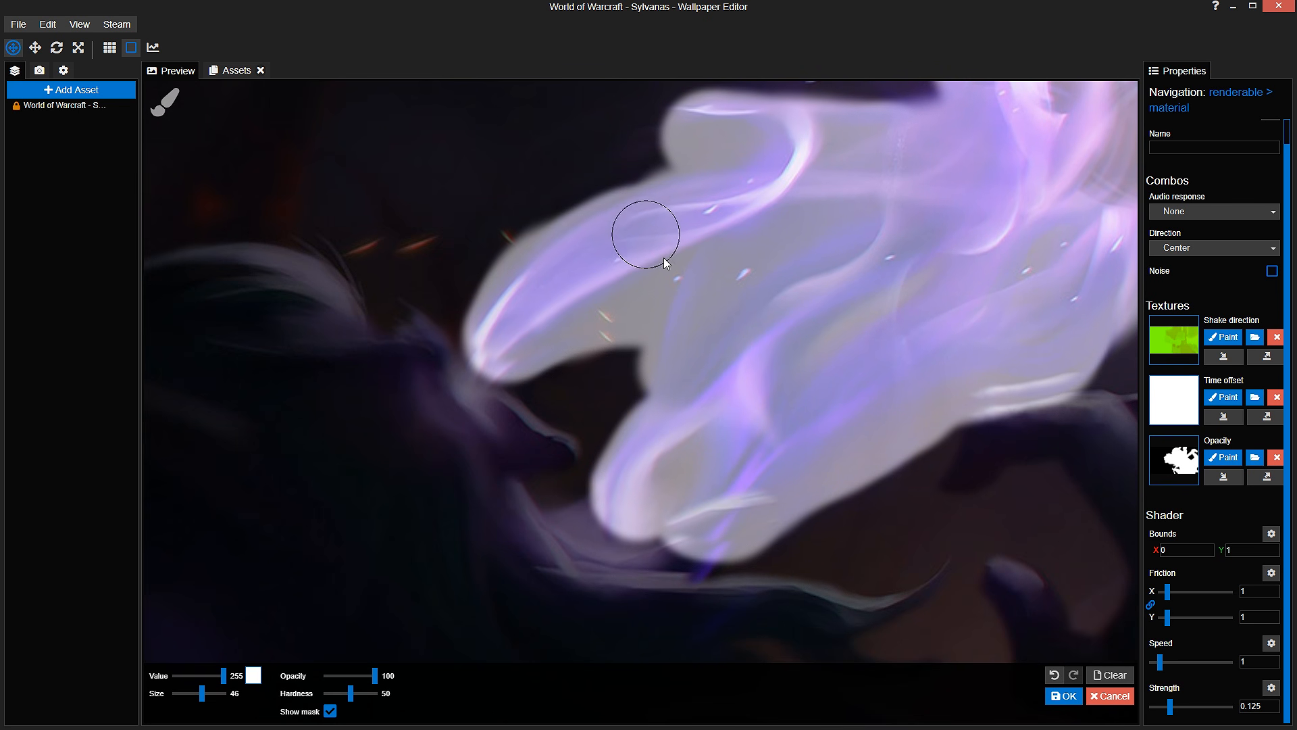
left_click_drag(723, 379, 623, 335)
mouse_move(634, 394)
left_mouse_down()
mouse_move(600, 456)
mouse_move(612, 489)
mouse_move(612, 473)
mouse_move(396, 647)
mouse_move(591, 513)
left_mouse_up()
left_click(334, 714)
scroll(599, 518, "down", 2)
scroll(594, 510, "down", 1)
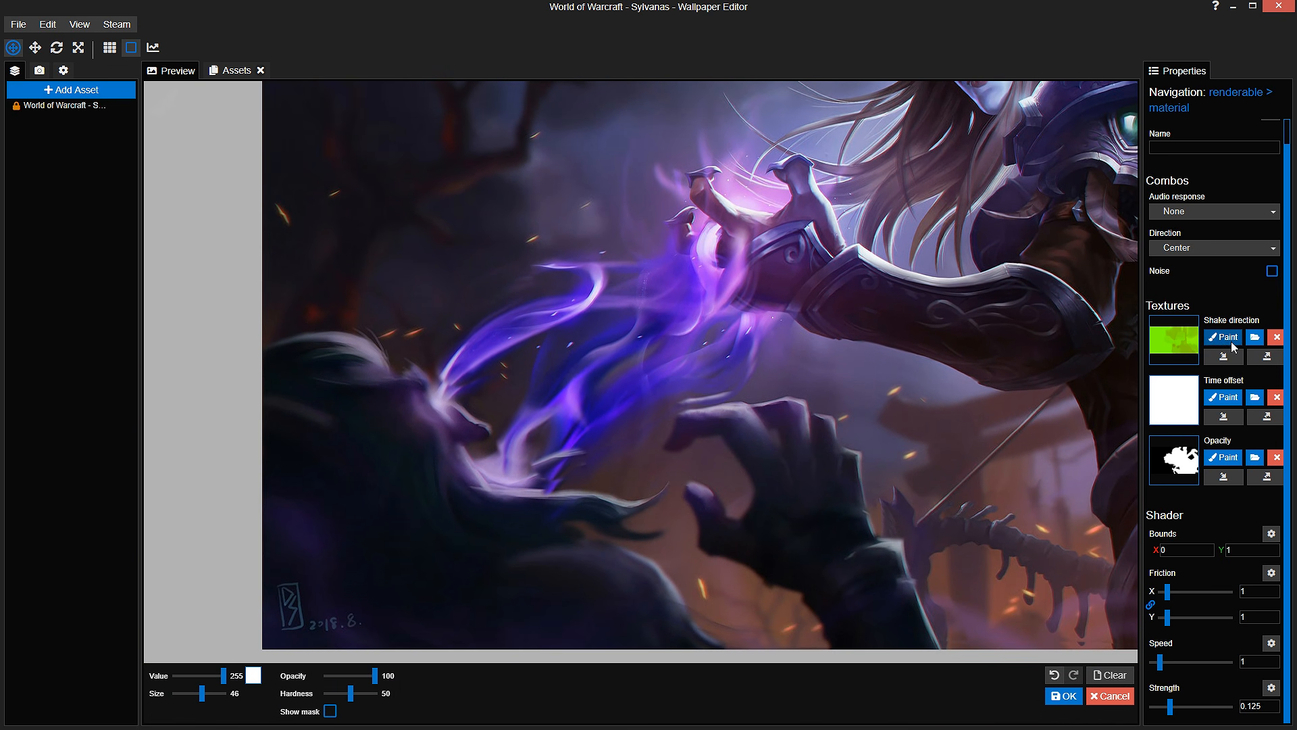
Step: Open the shake direction mask, paint value 96 at size 237 over the wisps and foreground figure's face, save, and hide the overlay
left_click(1224, 338)
left_click(365, 705)
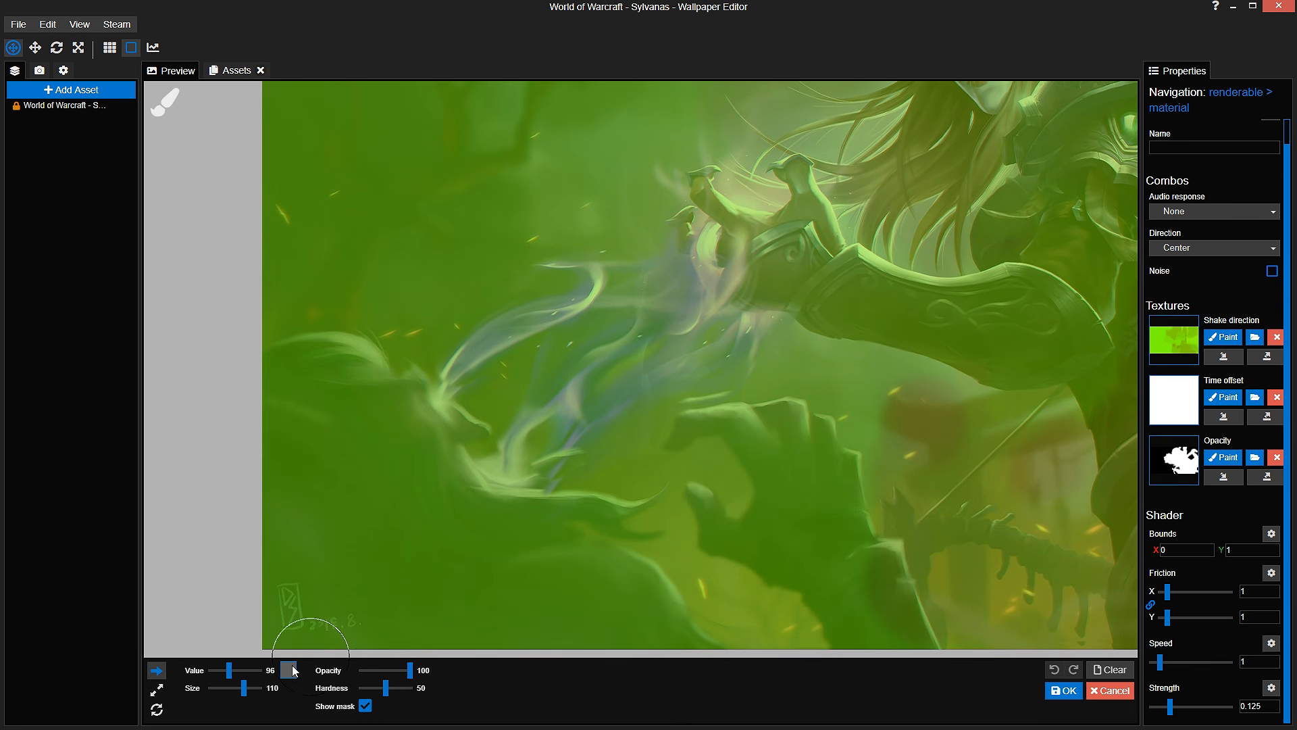
mouse_move(487, 504)
left_mouse_down()
mouse_move(481, 578)
mouse_move(482, 296)
mouse_move(501, 559)
mouse_move(528, 343)
mouse_move(569, 568)
mouse_move(588, 426)
mouse_move(604, 563)
mouse_move(648, 533)
mouse_move(658, 429)
mouse_move(692, 555)
left_mouse_up()
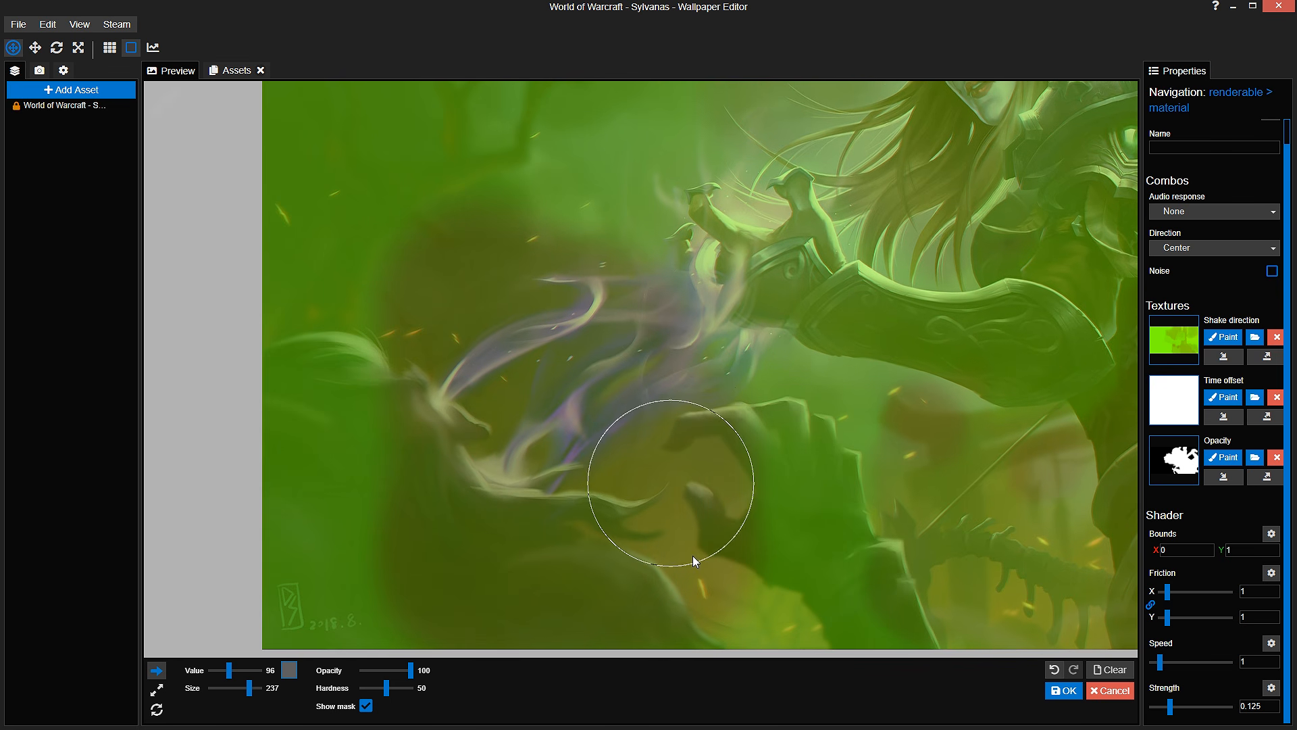
key("ctrl+s")
scroll(671, 475, "up", 2)
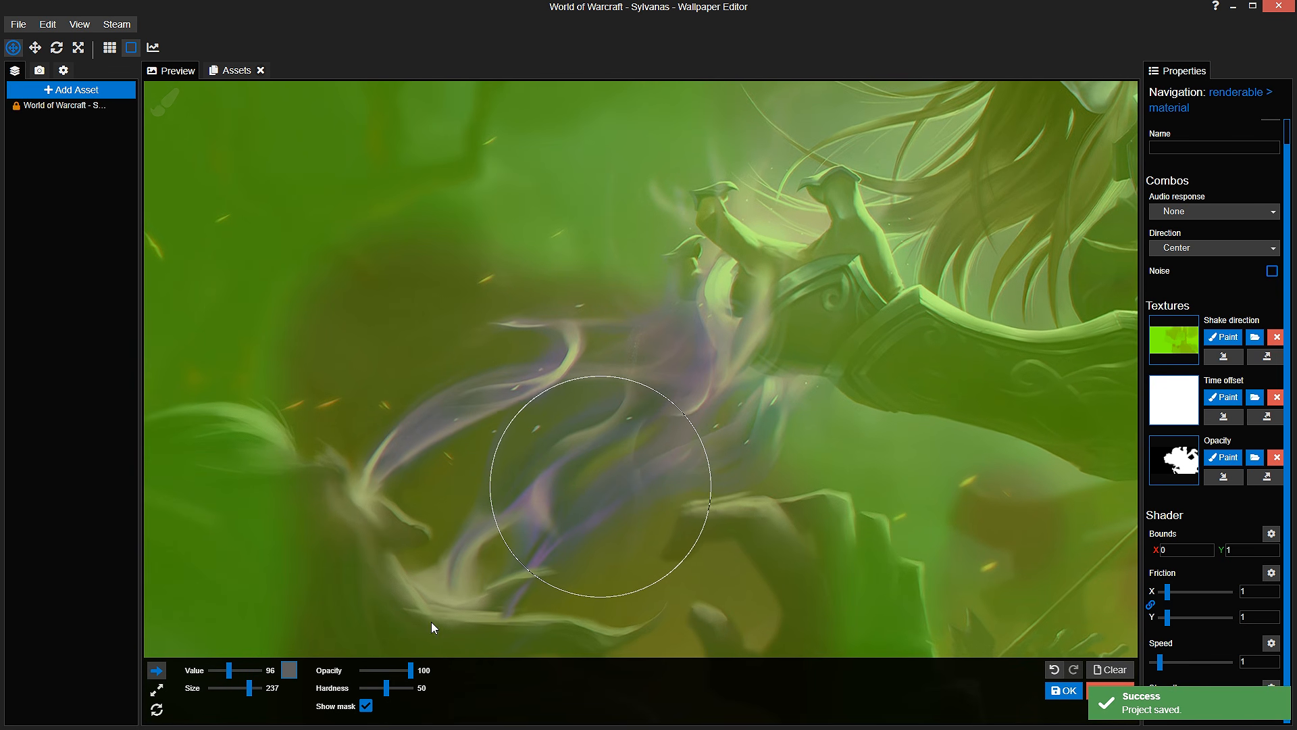
left_click(365, 705)
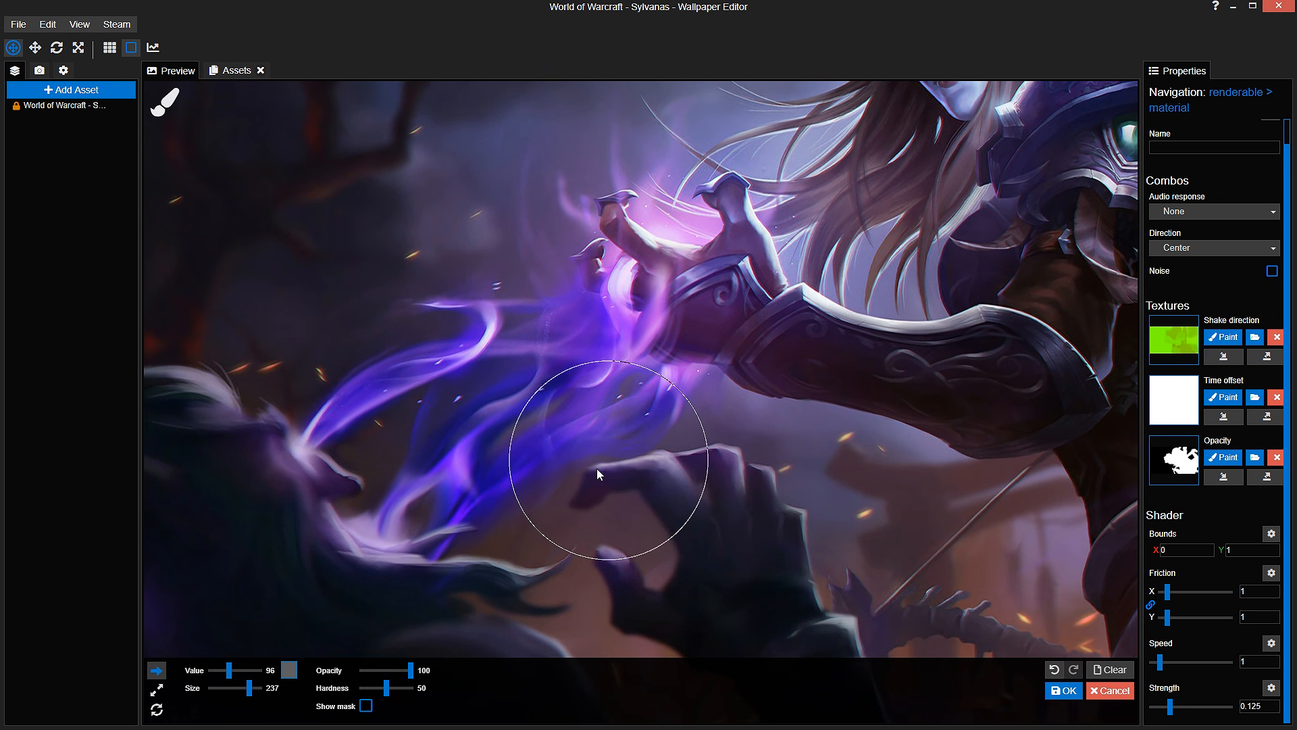
Step: Set the brush to value 131 and size 121, and paint the shake direction over the middle and upper purple wisps
left_click_drag(229, 670, 234, 672)
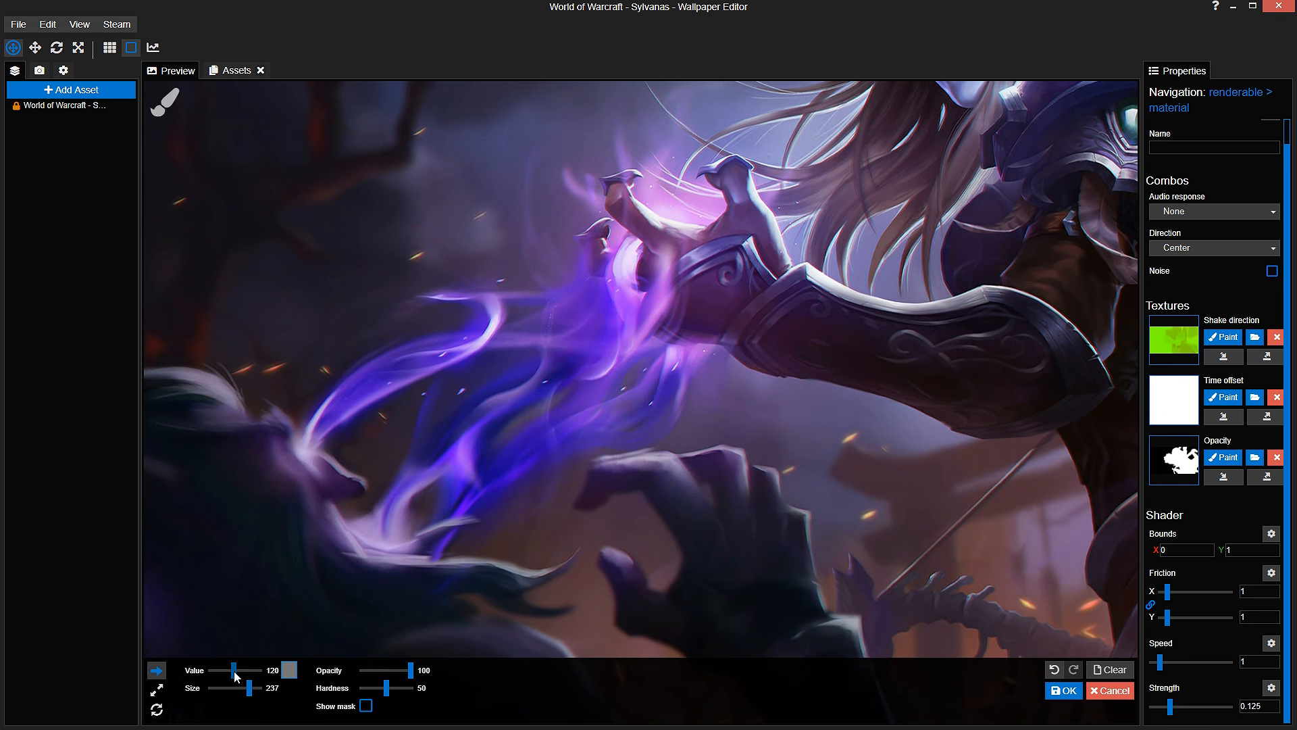
scroll(529, 379, "up", 3)
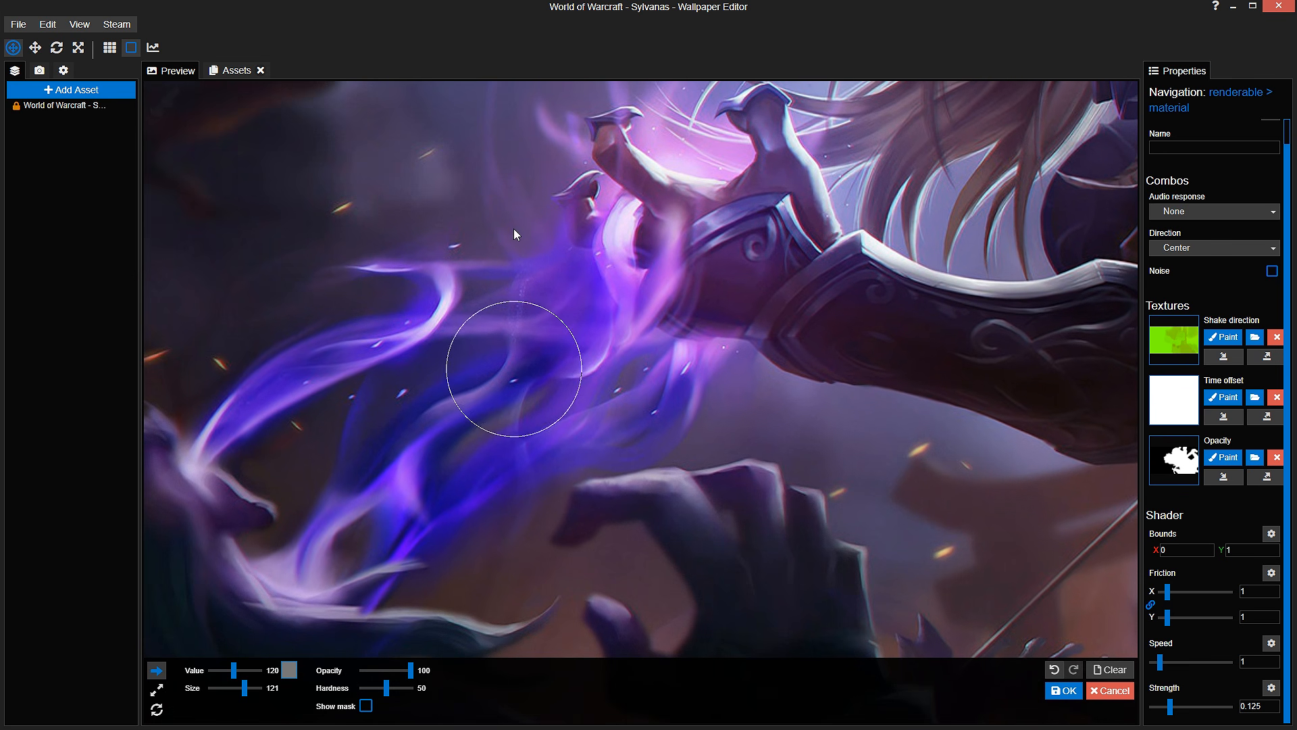
left_click_drag(230, 671, 235, 668)
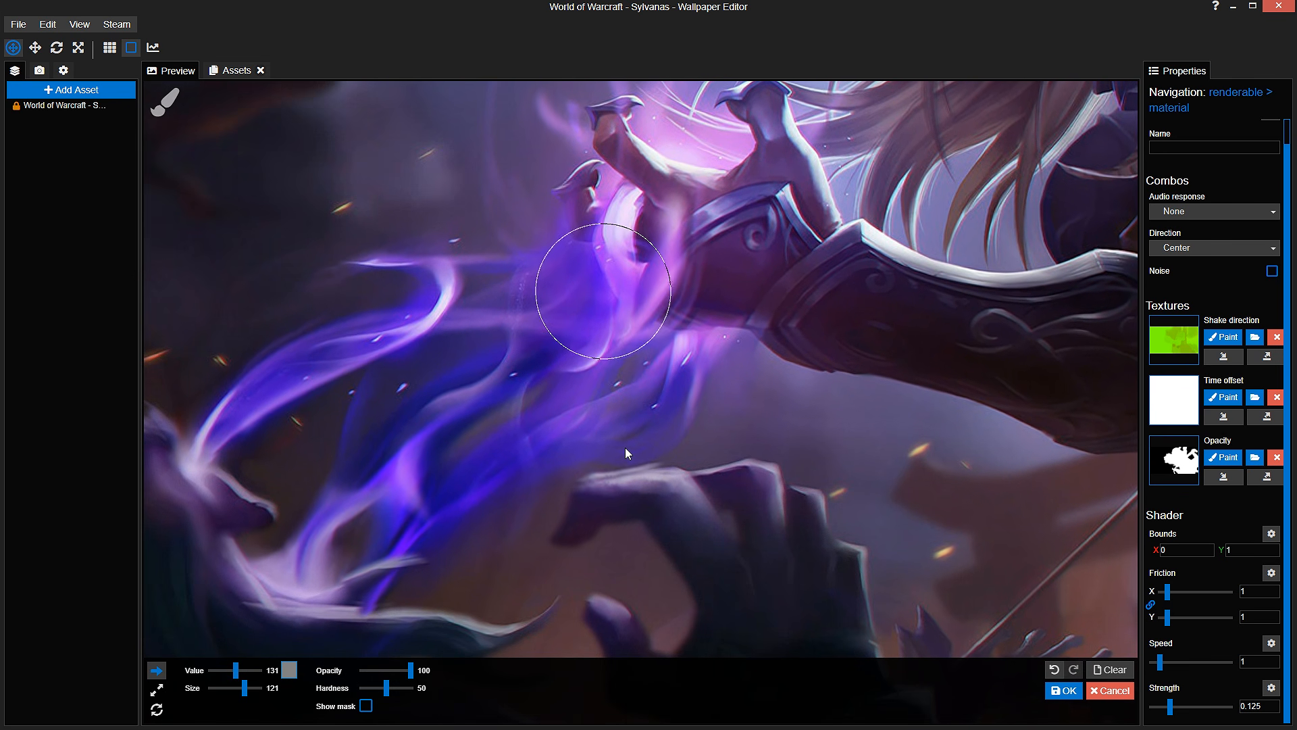
left_click(366, 705)
mouse_move(529, 419)
left_mouse_down()
mouse_move(618, 469)
mouse_move(619, 403)
left_mouse_up()
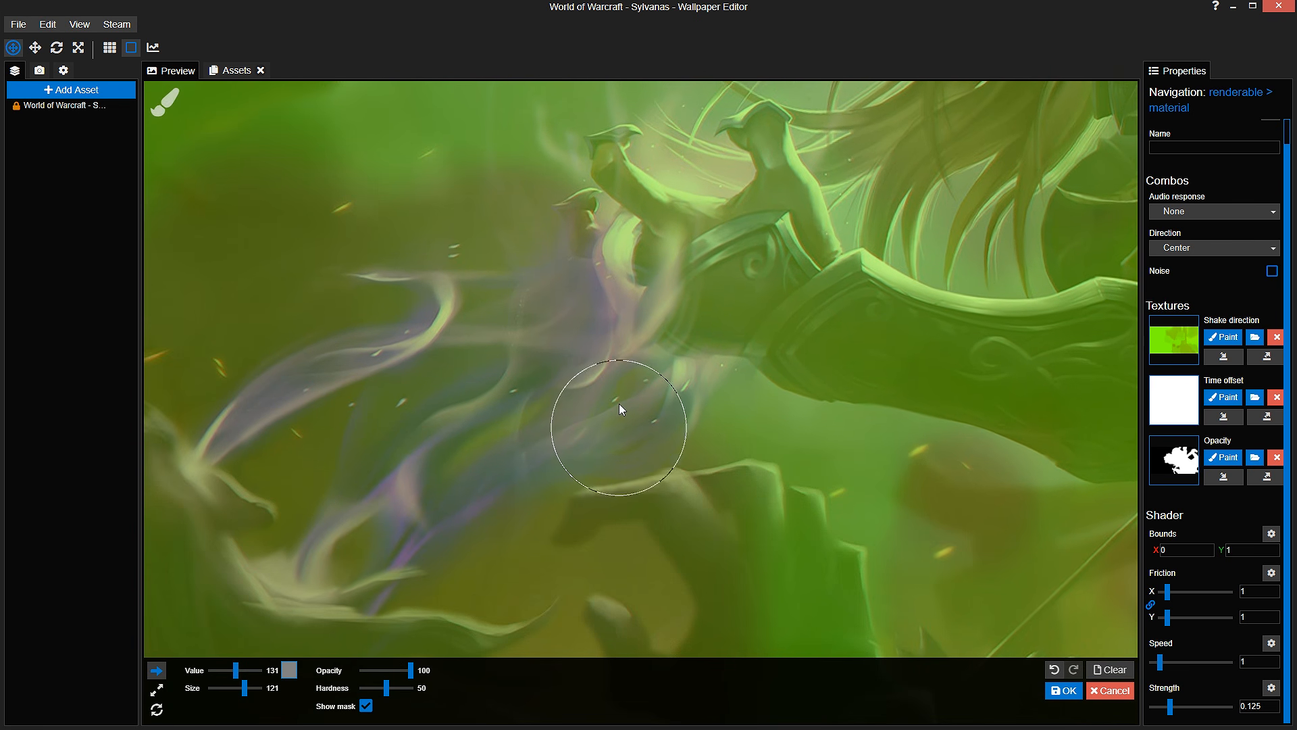
mouse_move(435, 397)
left_mouse_down()
mouse_move(558, 323)
mouse_move(552, 249)
left_mouse_up()
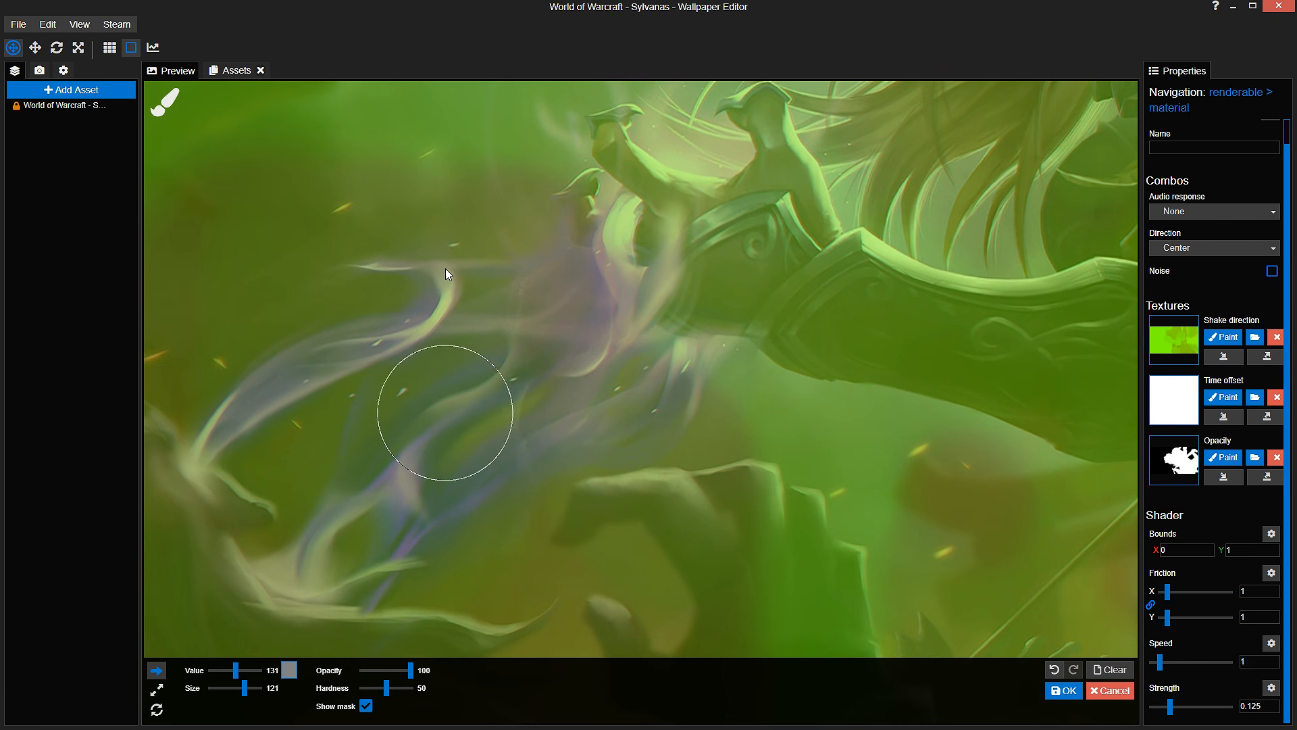
Step: Paint the shake direction with value 195 and size 75 over the magic beneath the hand and wrist, and hide the overlay
scroll(444, 276, "up", 2)
mouse_move(236, 670)
left_mouse_down()
mouse_move(248, 670)
mouse_move(241, 688)
left_mouse_up()
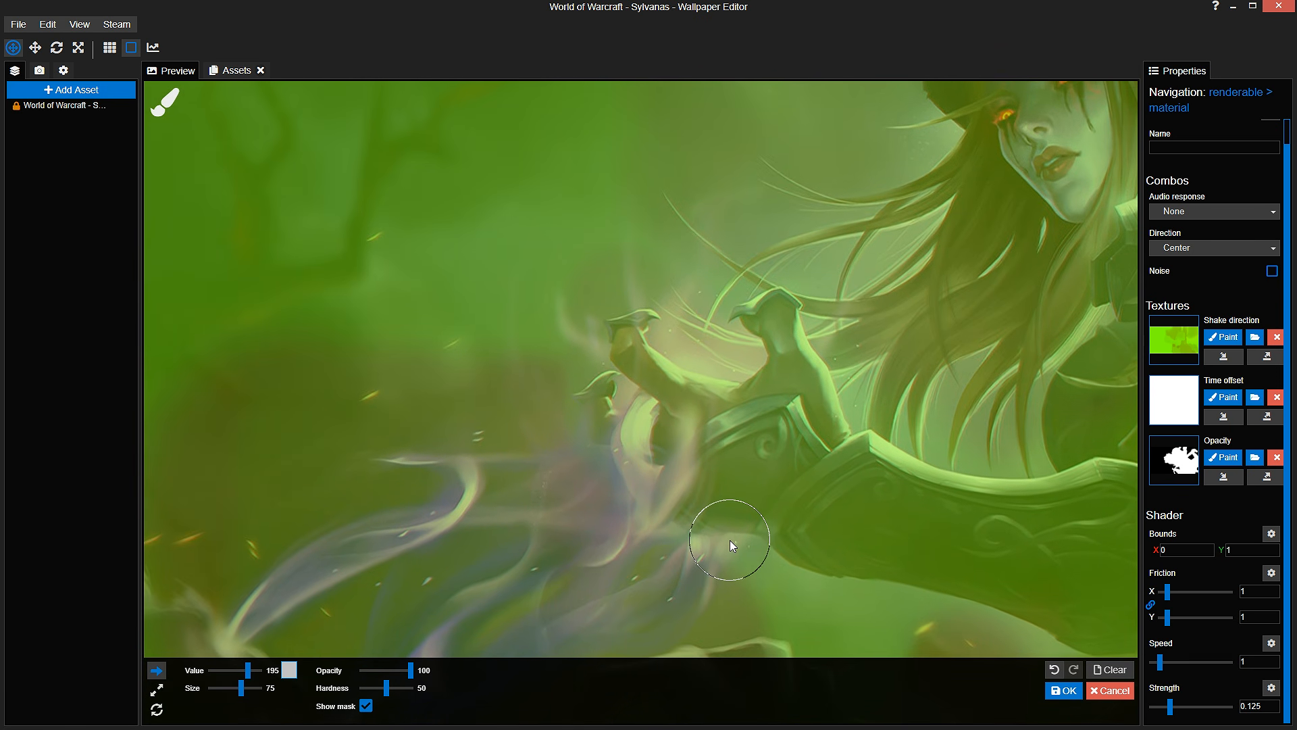
left_click(367, 707)
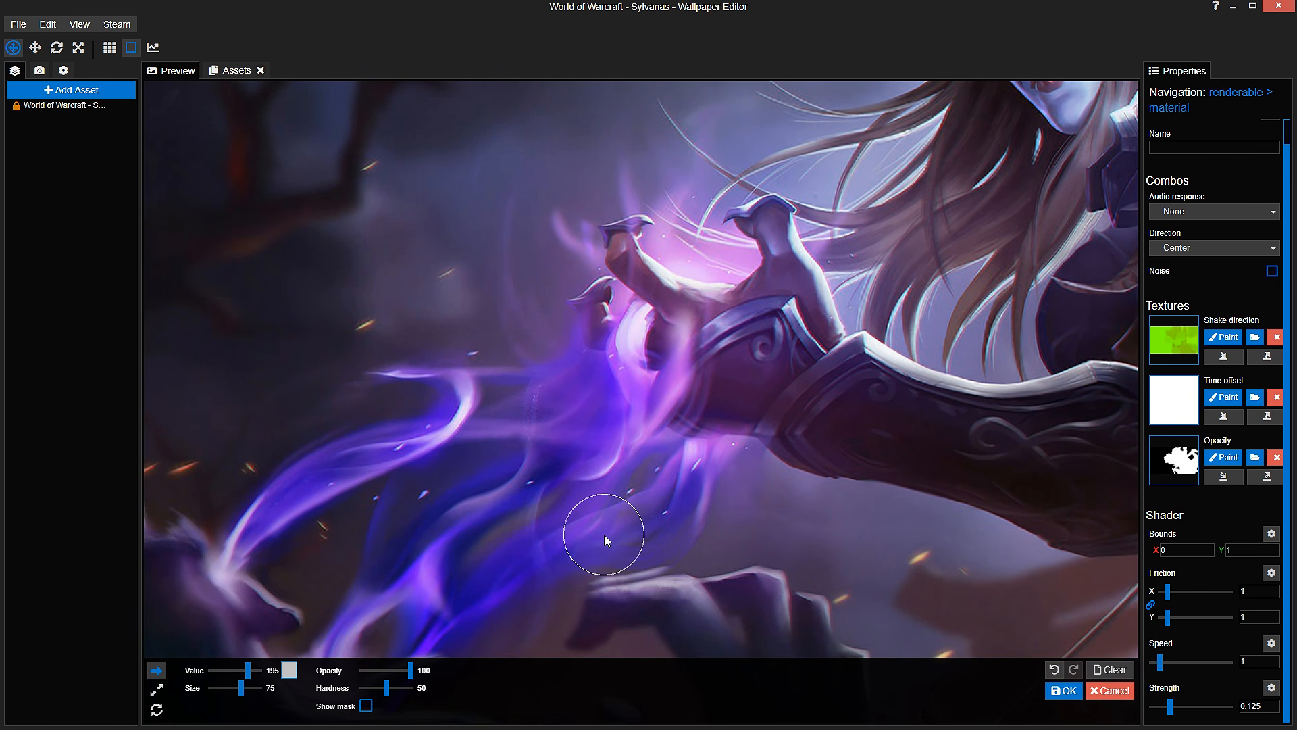
Step: Repaint the shake direction of the magic around the hand with value 216 and size 100, and hide the overlay
left_click_drag(250, 666, 252, 677)
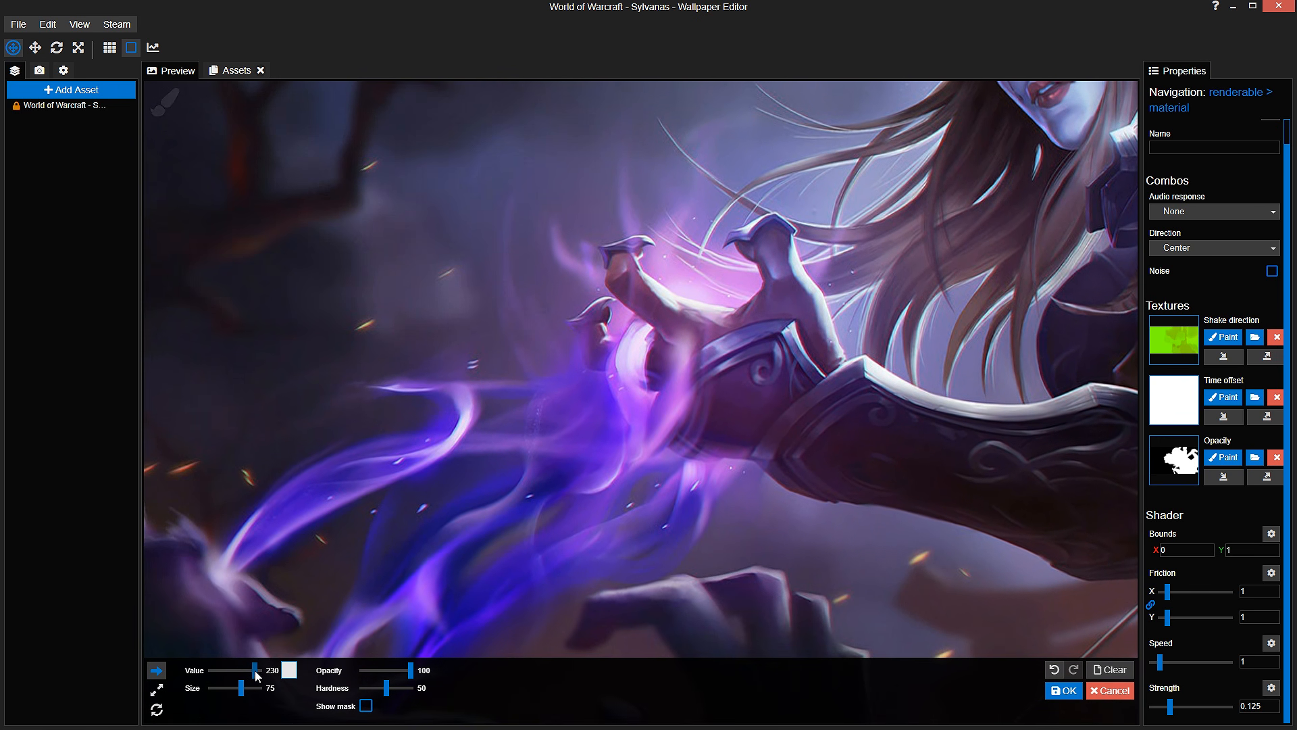
scroll(379, 568, "up", 2)
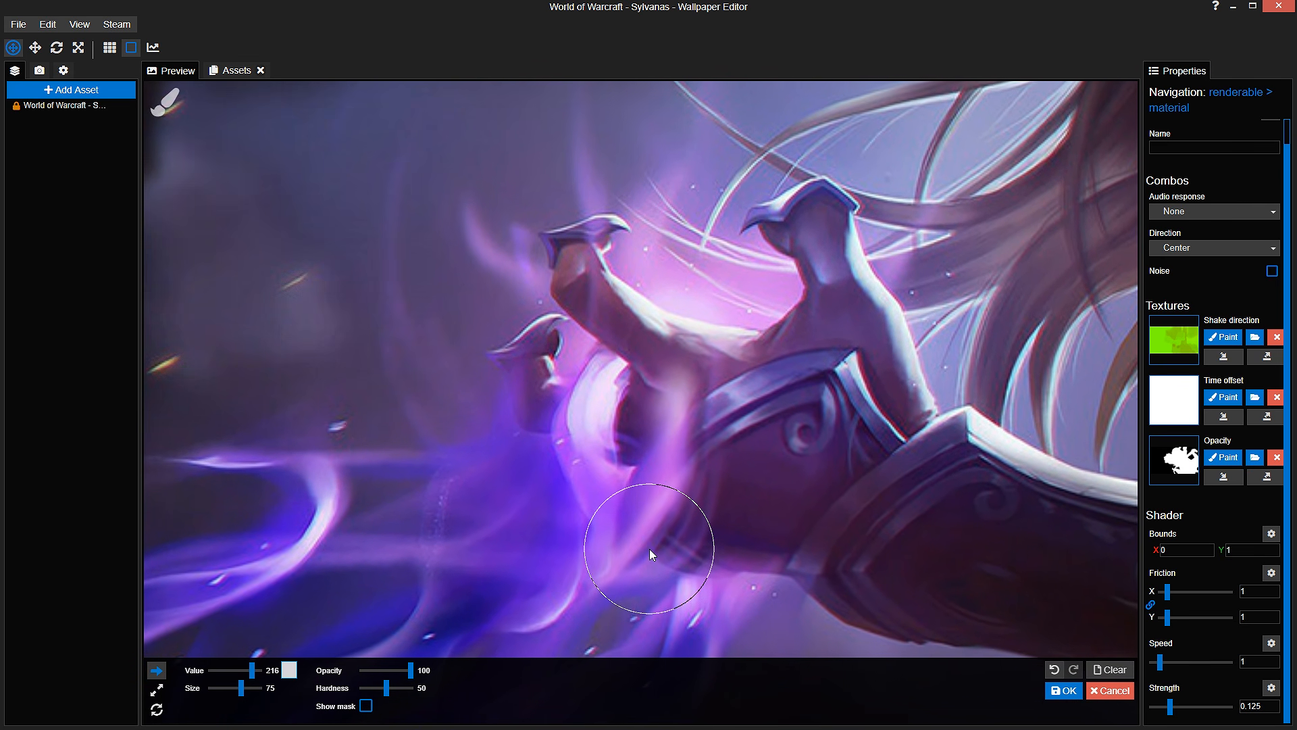
left_click(366, 705)
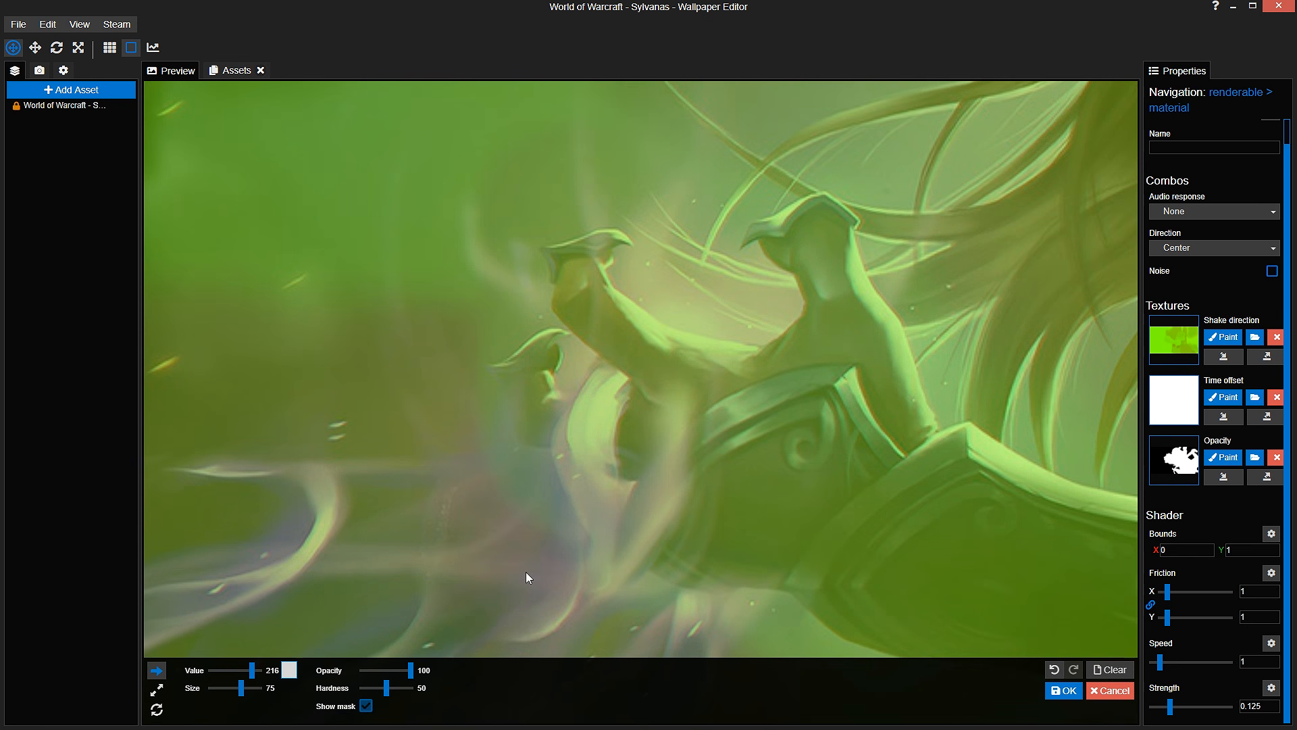
left_click(246, 687)
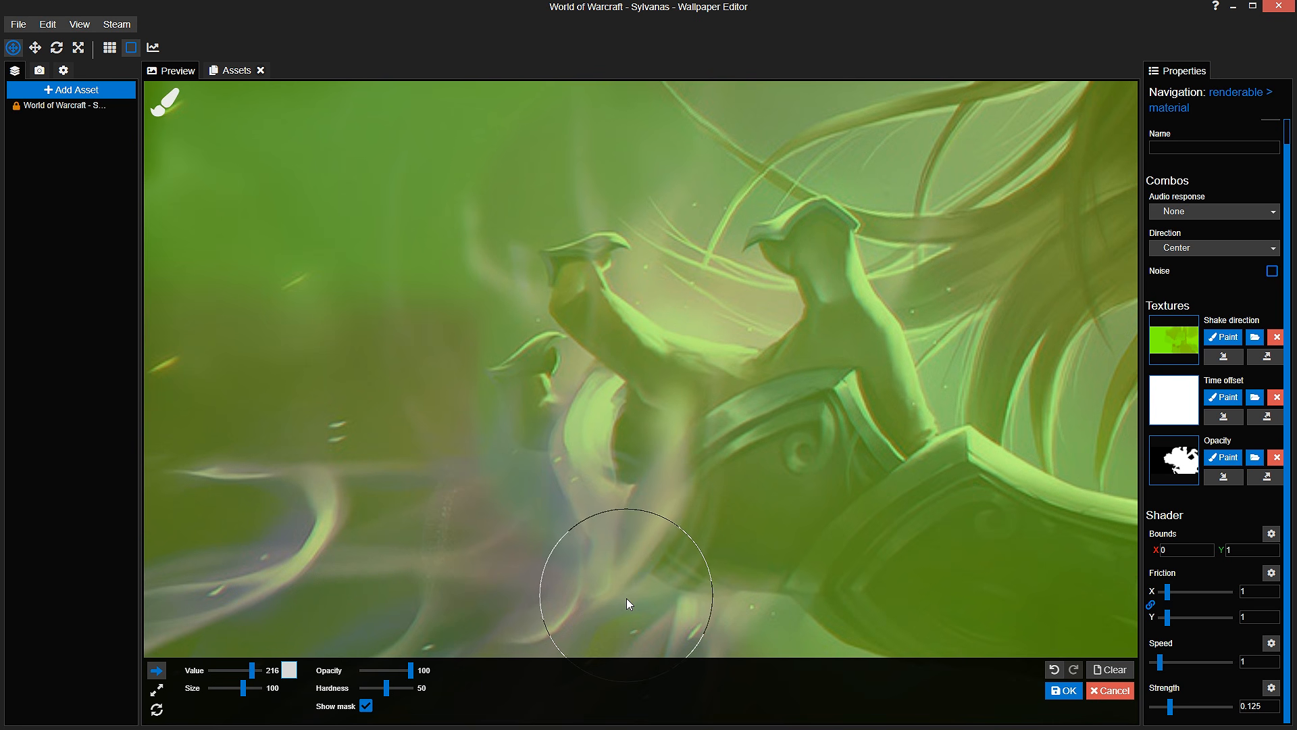
scroll(626, 601, "down", 2)
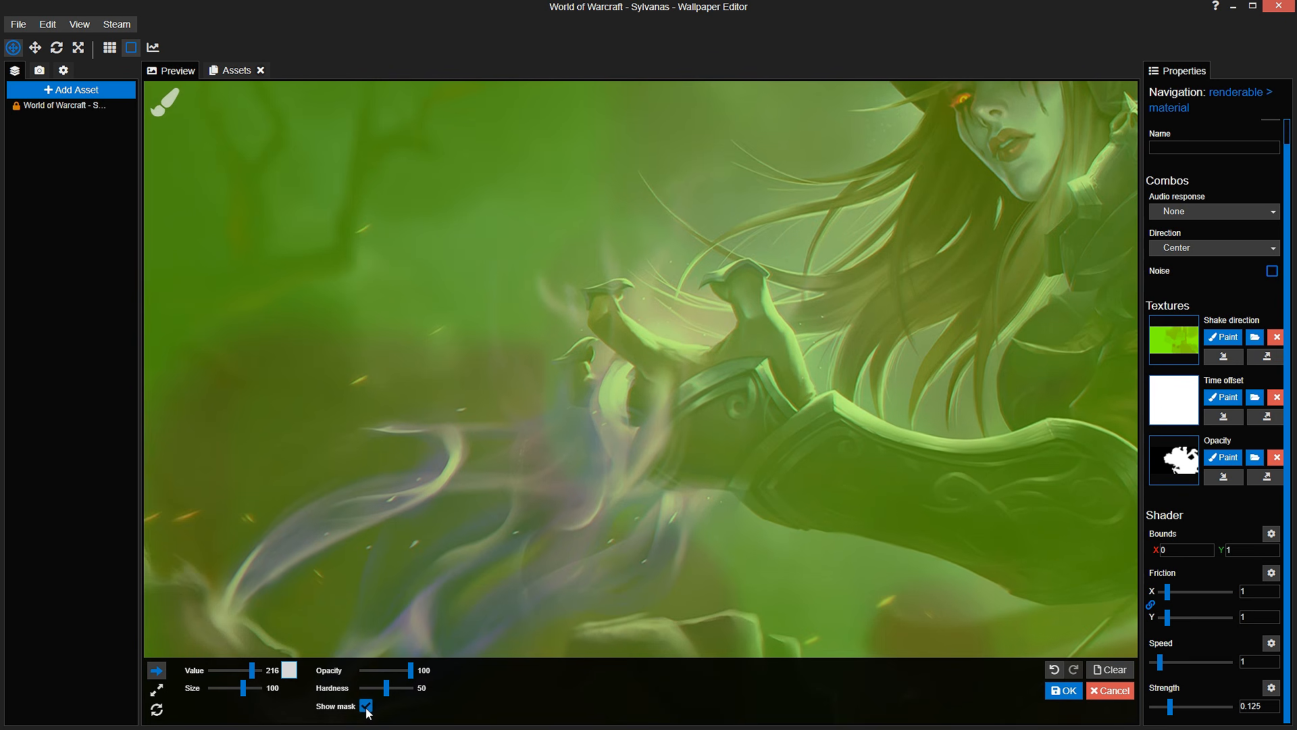
left_click(365, 707)
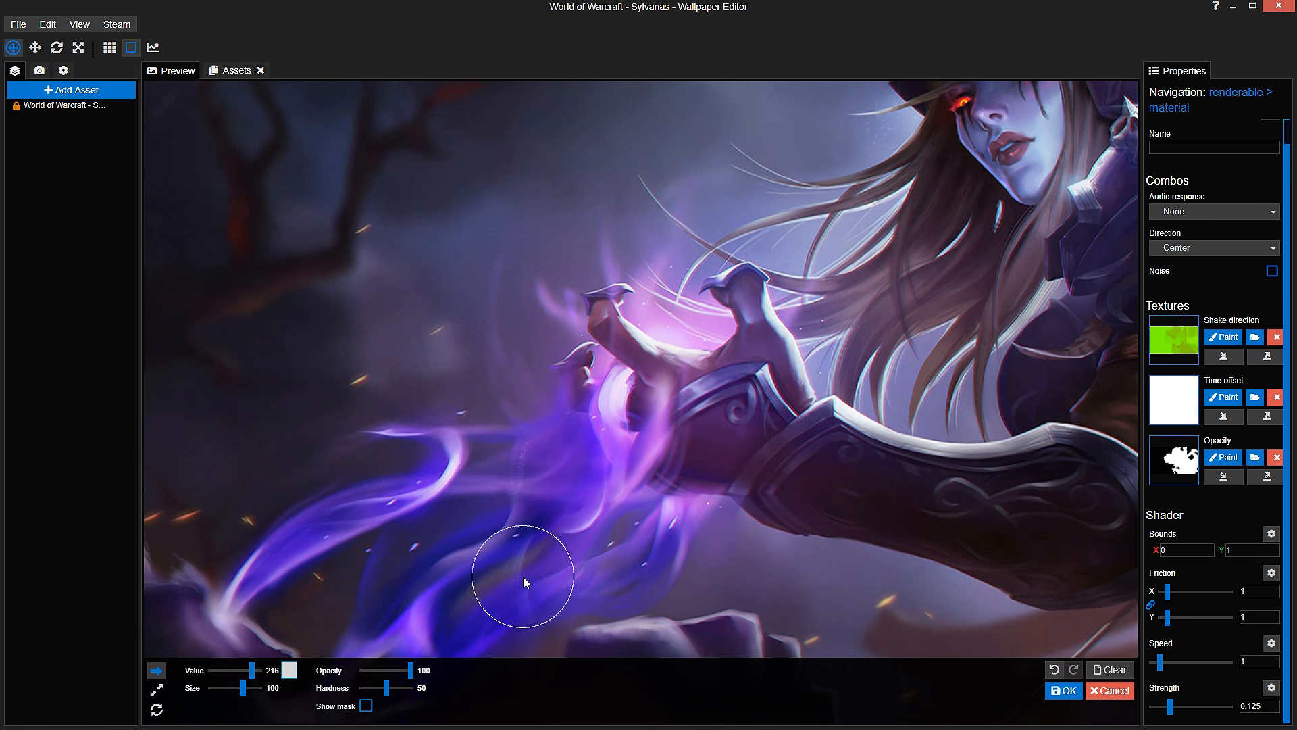
Step: Lower the brush value to 191, paint the shake direction over the glowing magic in the palm, and hide the overlay
scroll(675, 446, "up", 3)
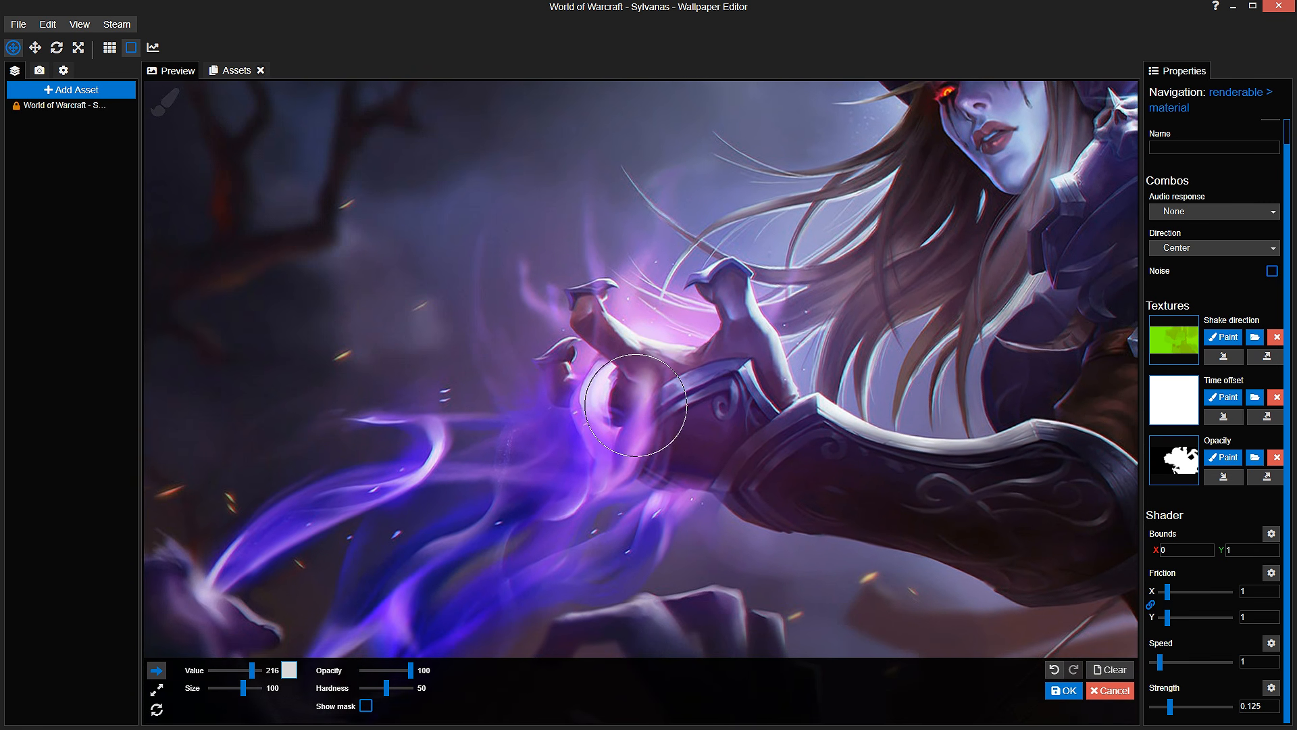
scroll(651, 440, "up", 3)
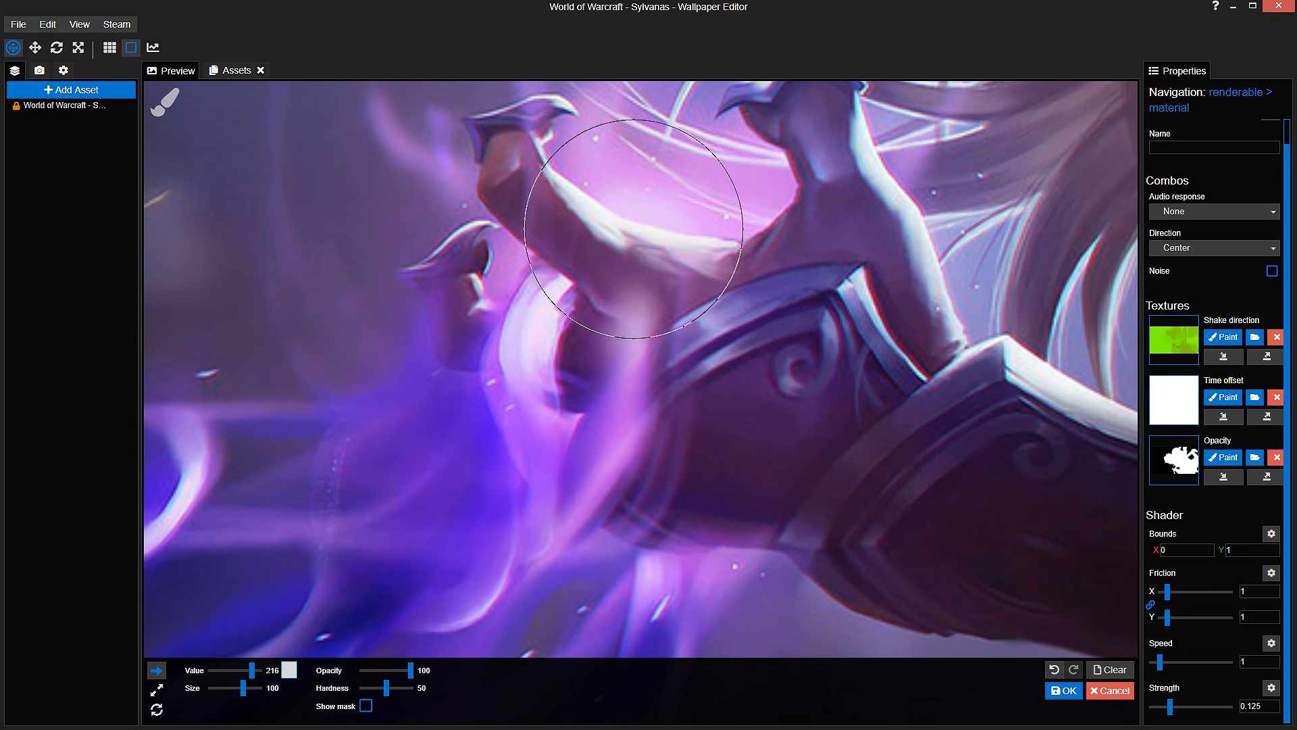
scroll(625, 451, "down", 6)
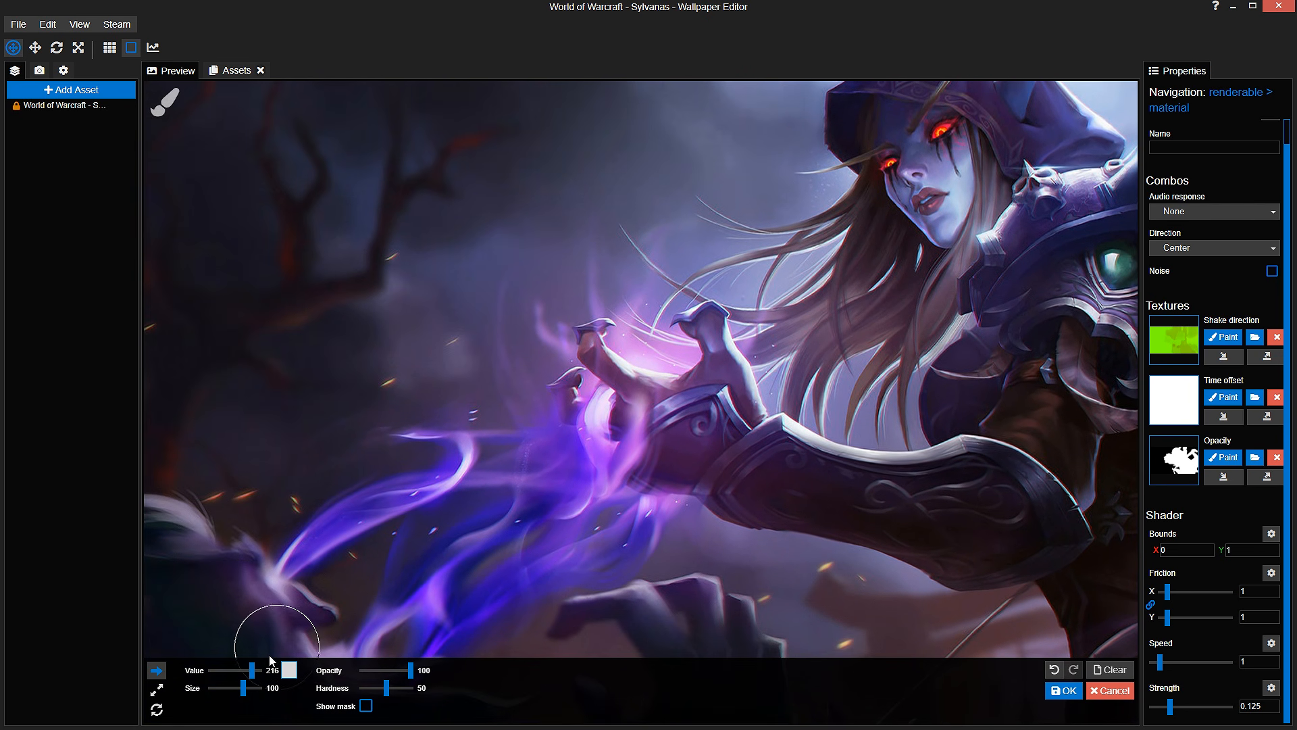
left_click_drag(255, 673, 250, 674)
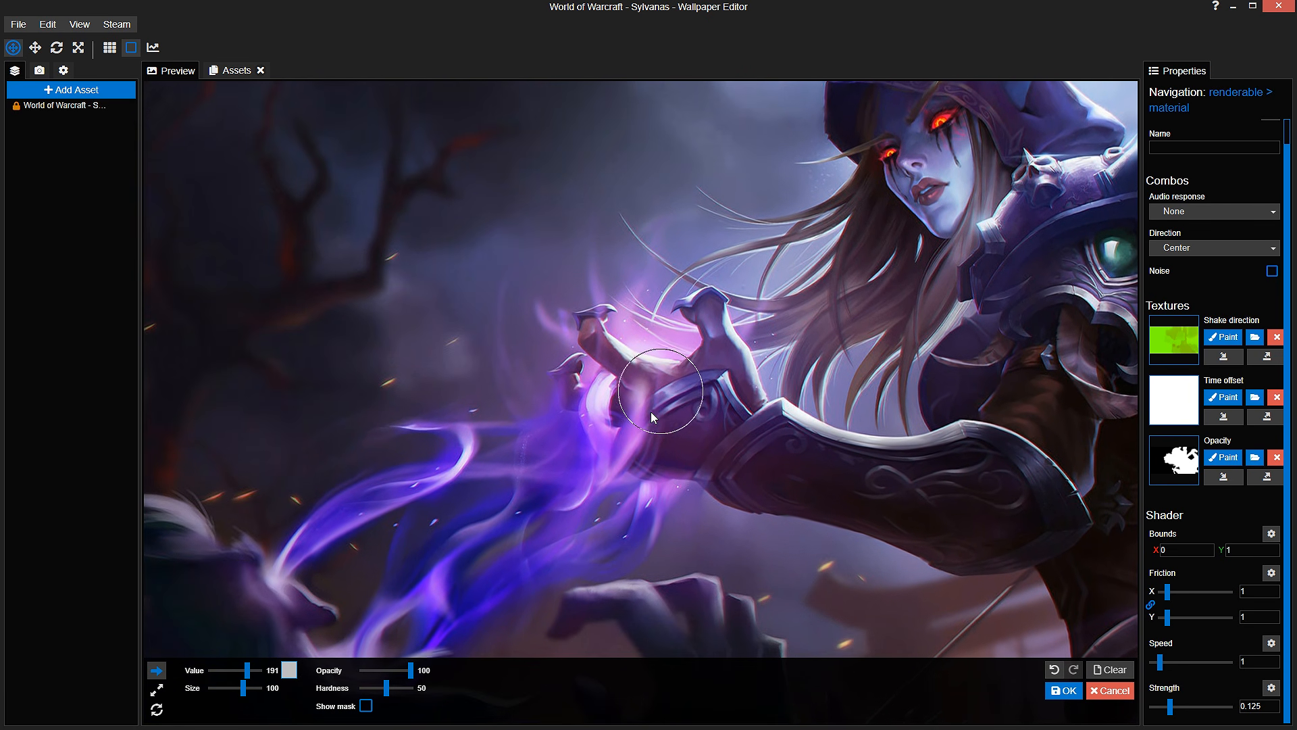
left_click(365, 705)
mouse_move(639, 383)
left_mouse_down()
mouse_move(627, 427)
mouse_move(612, 400)
mouse_move(625, 251)
mouse_move(601, 409)
left_mouse_up()
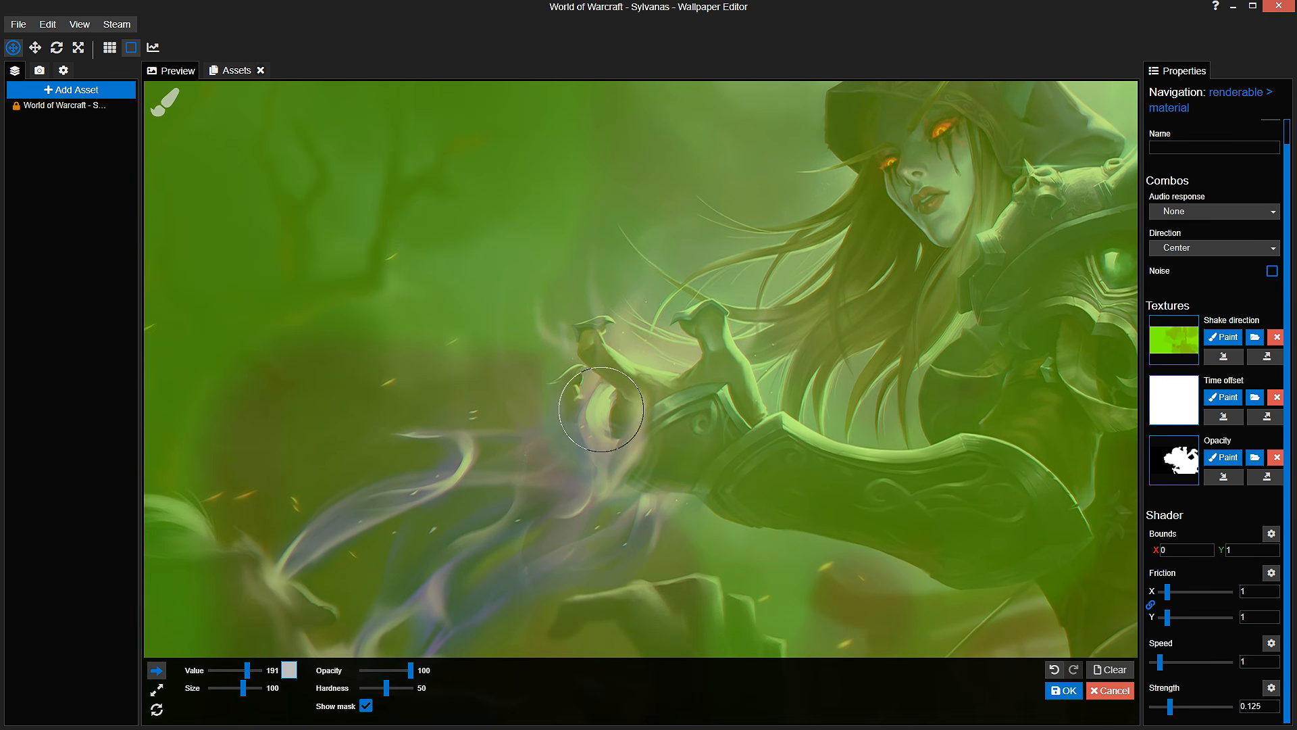
left_click(366, 705)
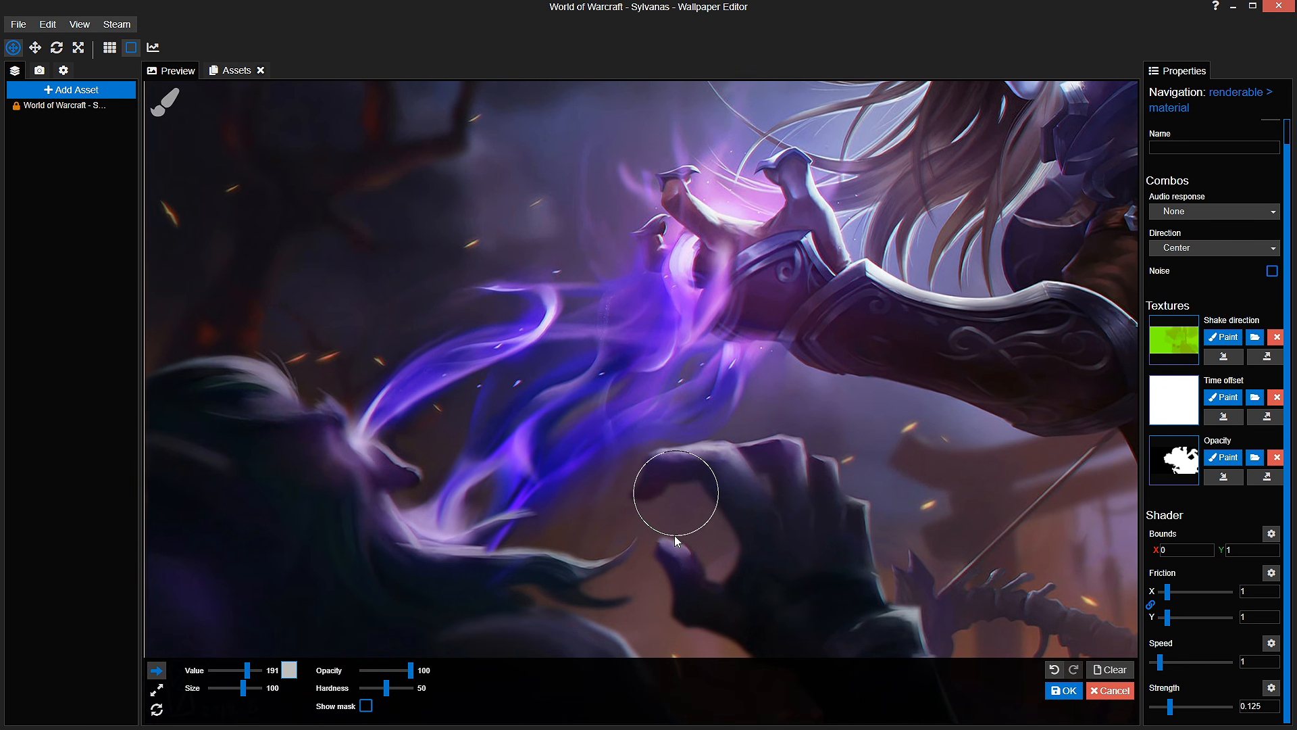
Step: Open the time offset mask, paint value 241 at size 121 along the purple wisps, save the project, and hide the overlay
left_click(1223, 397)
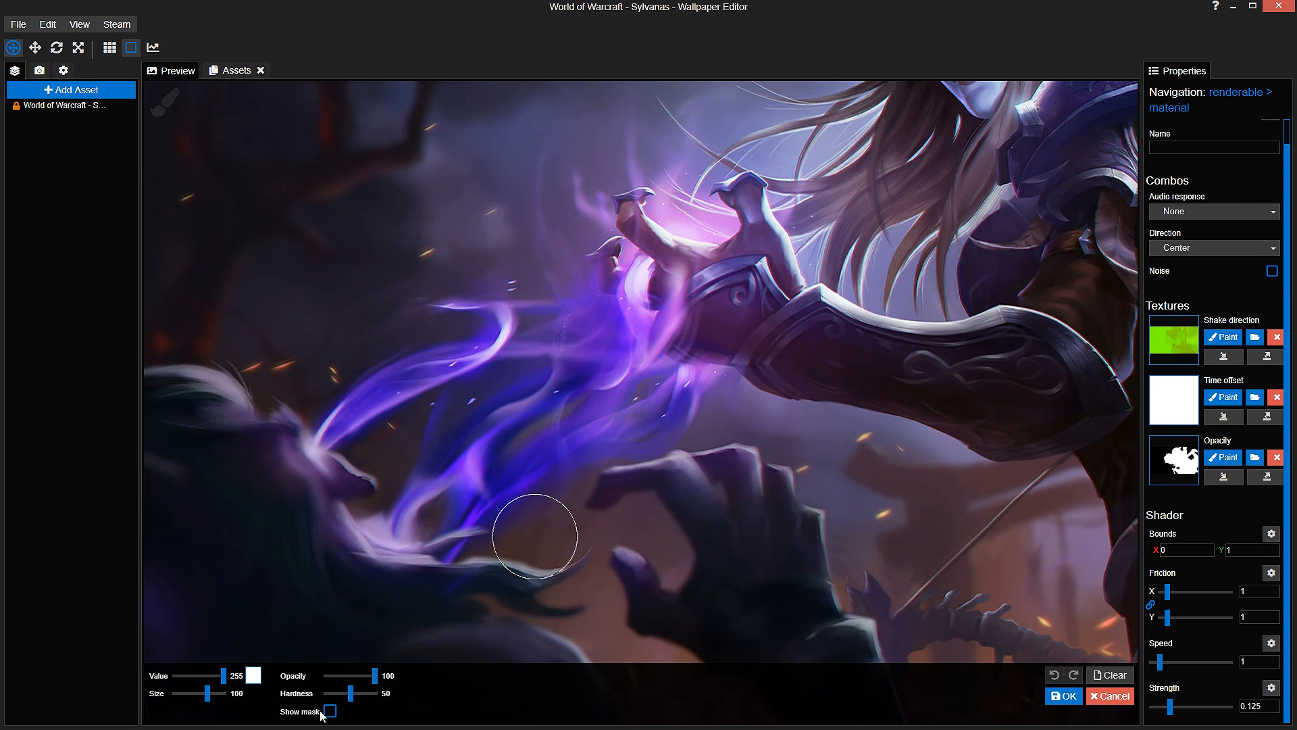
left_click(330, 711)
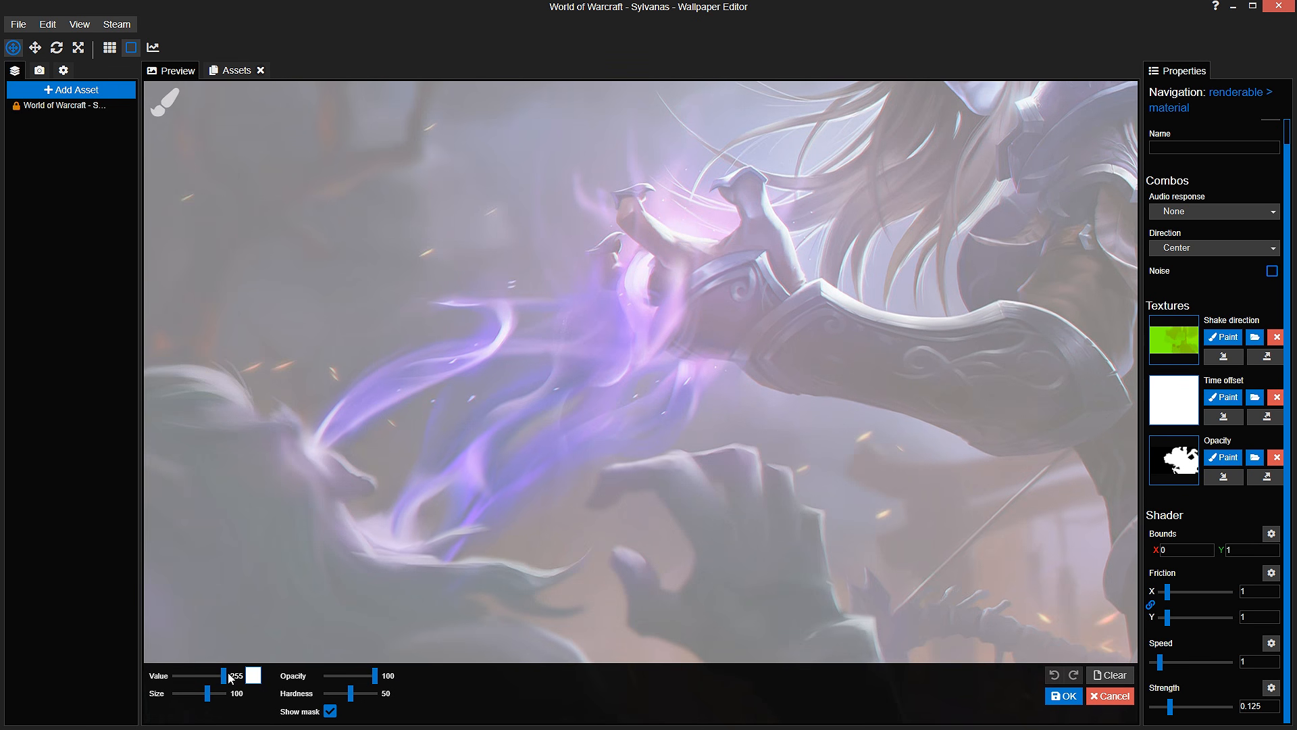
left_click(221, 676)
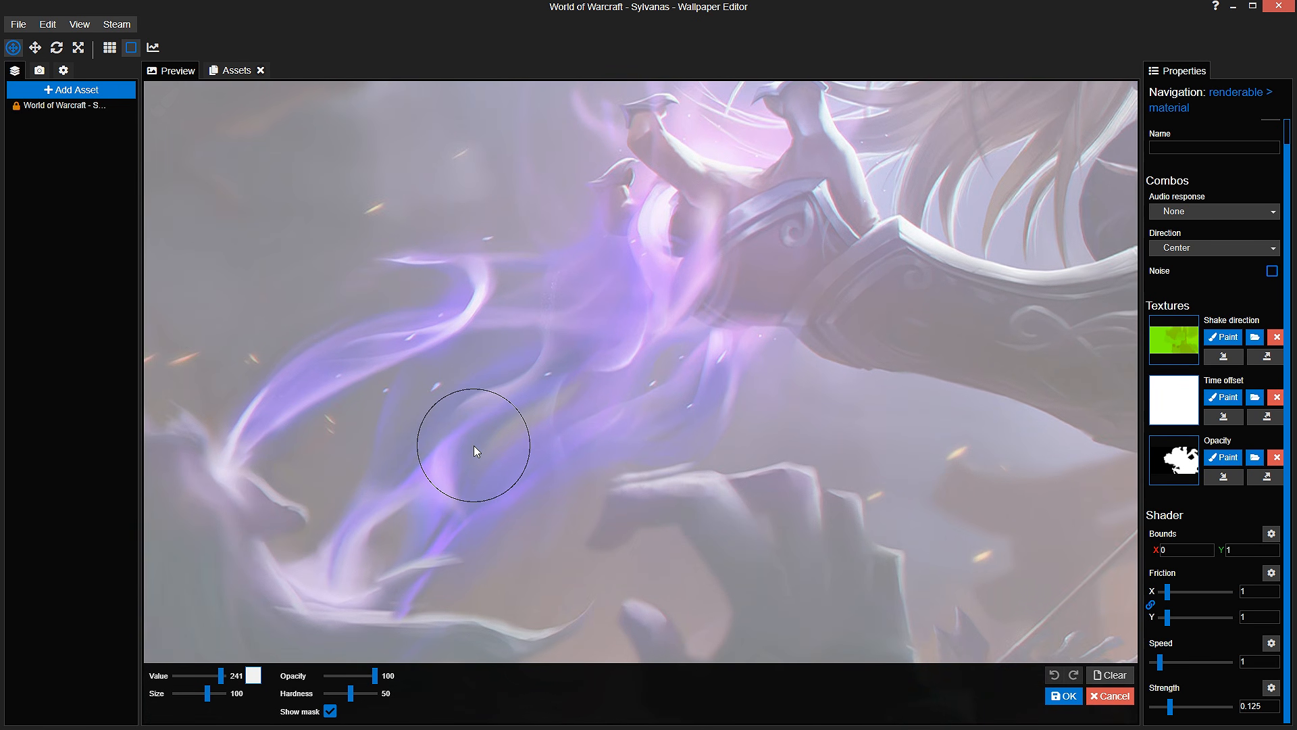
key("ctrl+s")
left_click(208, 695)
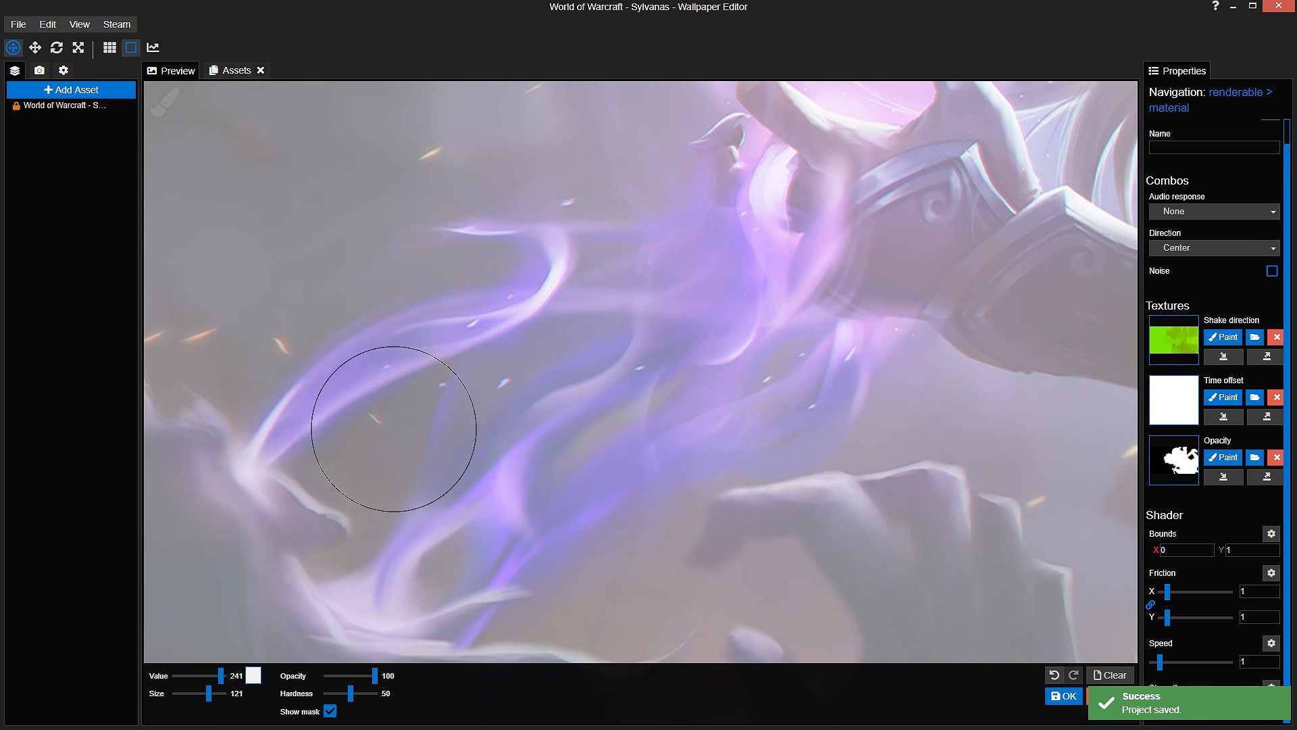
mouse_move(336, 350)
left_mouse_down()
mouse_move(453, 261)
mouse_move(513, 287)
left_mouse_up()
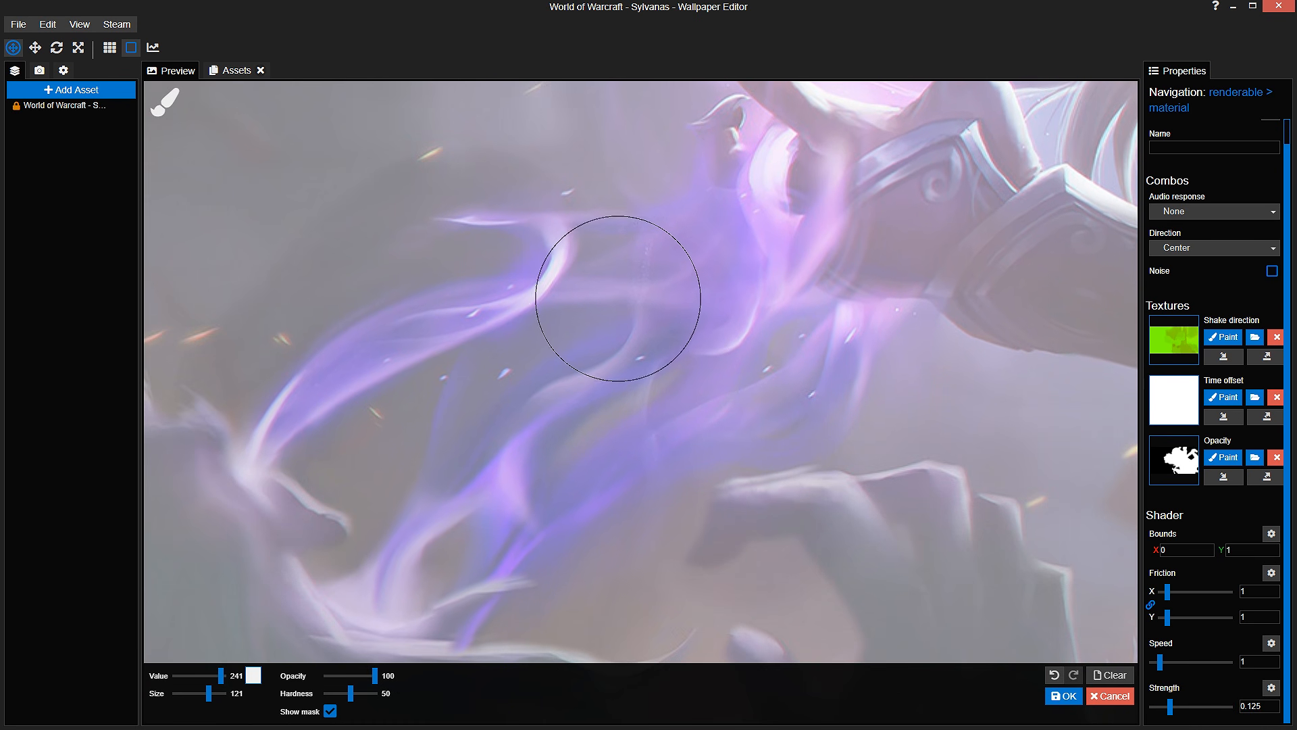
left_click(329, 710)
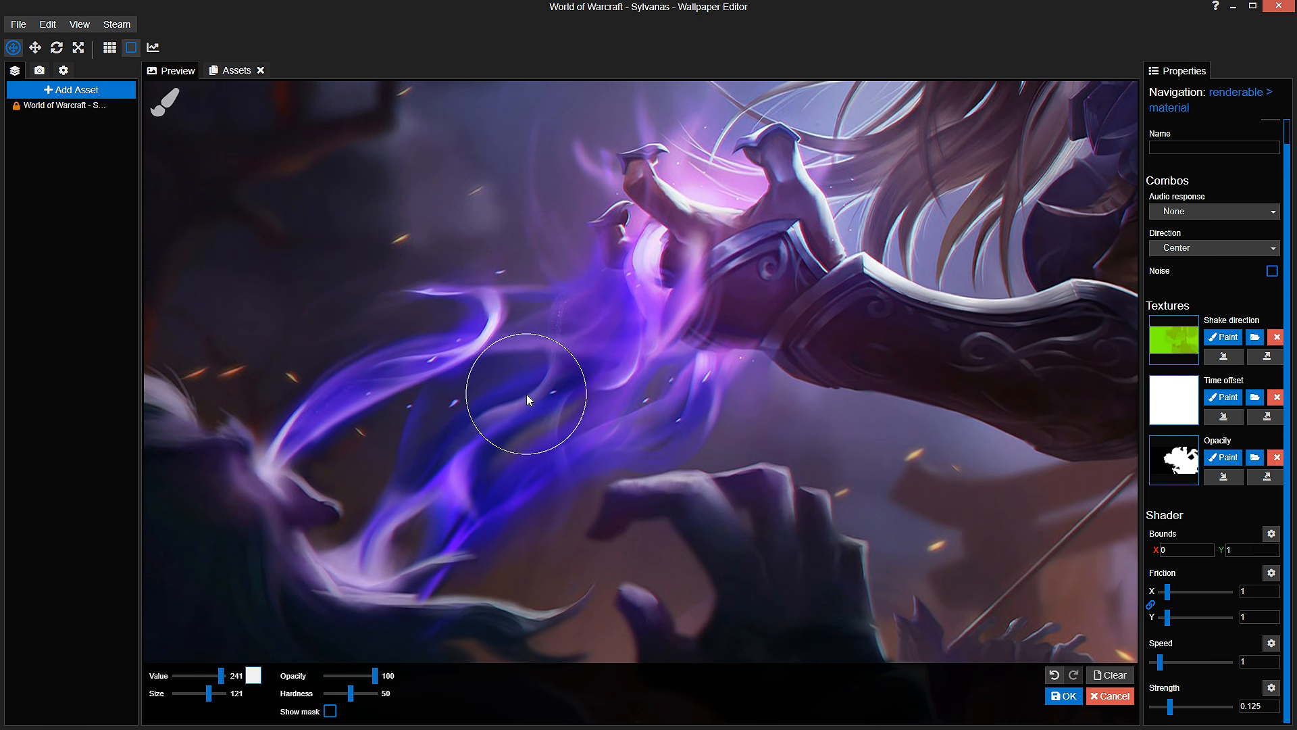
Step: Check the wisps beneath the hand up close without the overlay and apply the time offset mask
left_click_drag(555, 406, 554, 428)
scroll(557, 442, "up", 2)
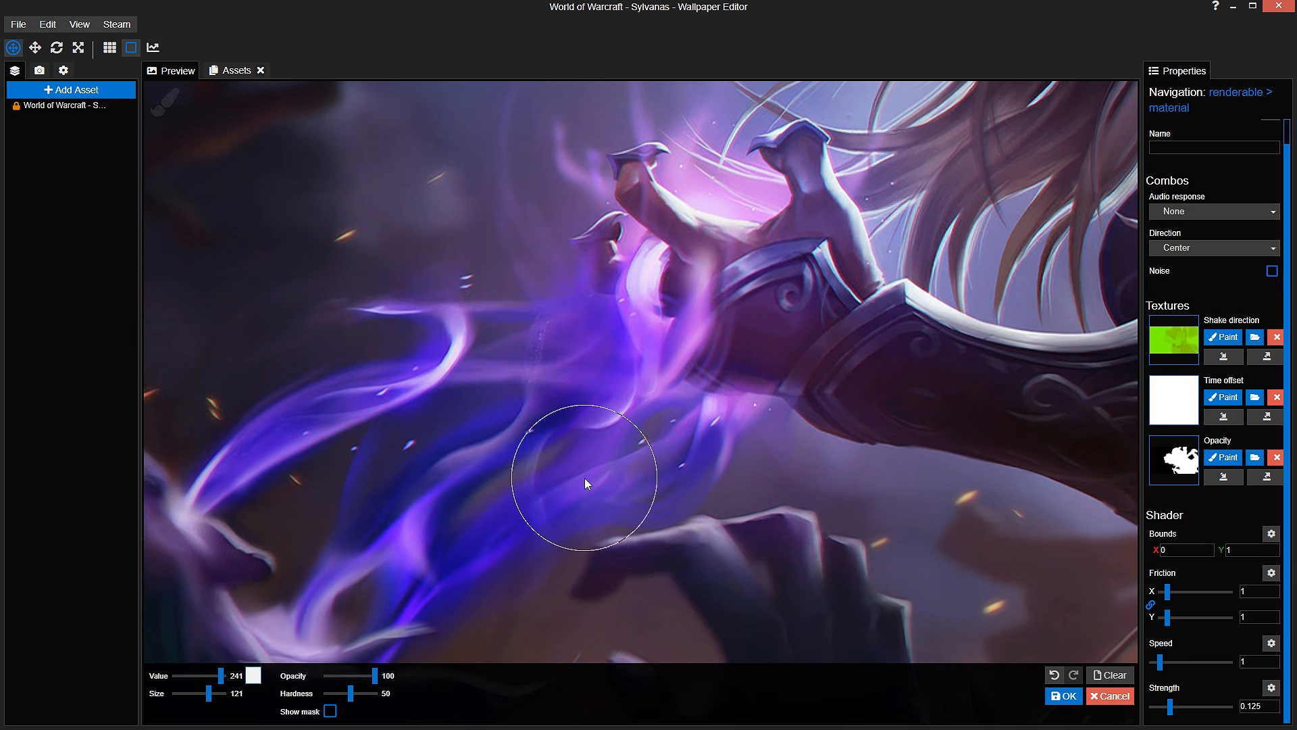
left_click_drag(585, 478, 556, 481)
scroll(556, 481, "up", 3)
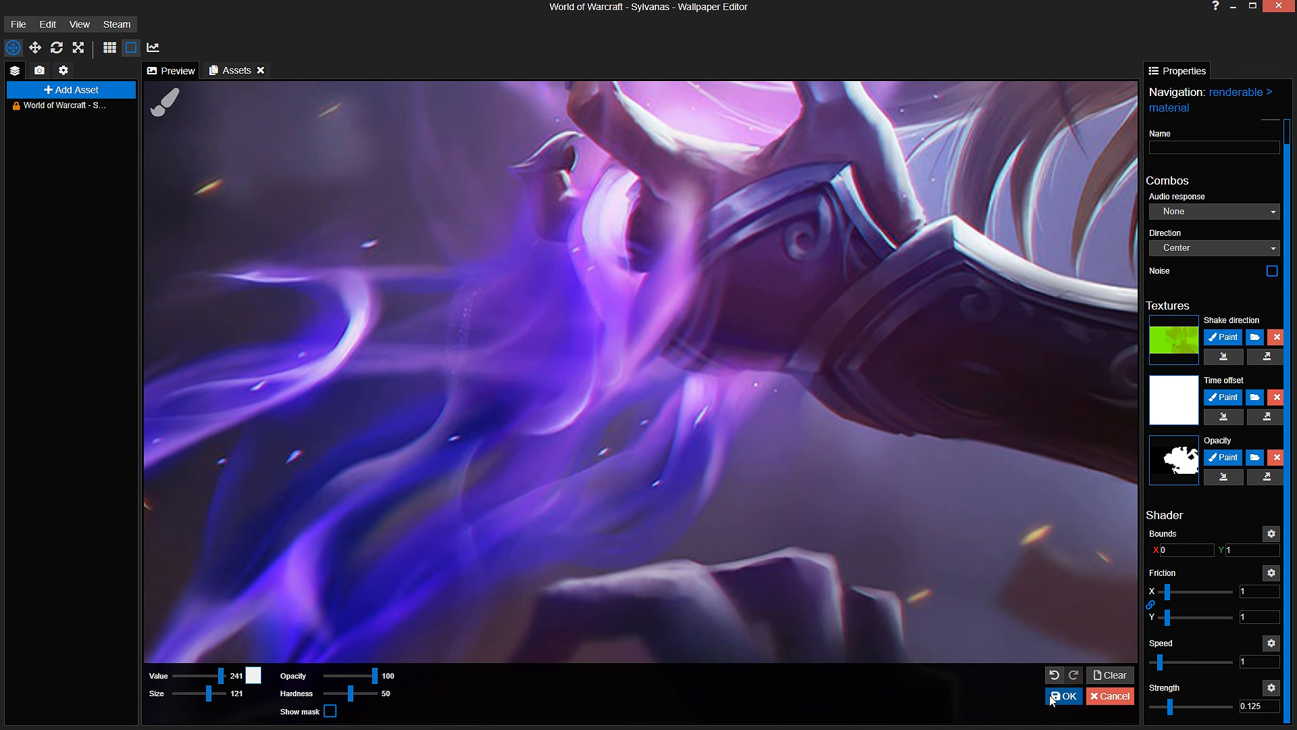
left_click(1051, 696)
Step: Reopen the time offset mask, check the area beneath the wrist with and without the overlay, save the project, and apply the mask
left_click(1220, 399)
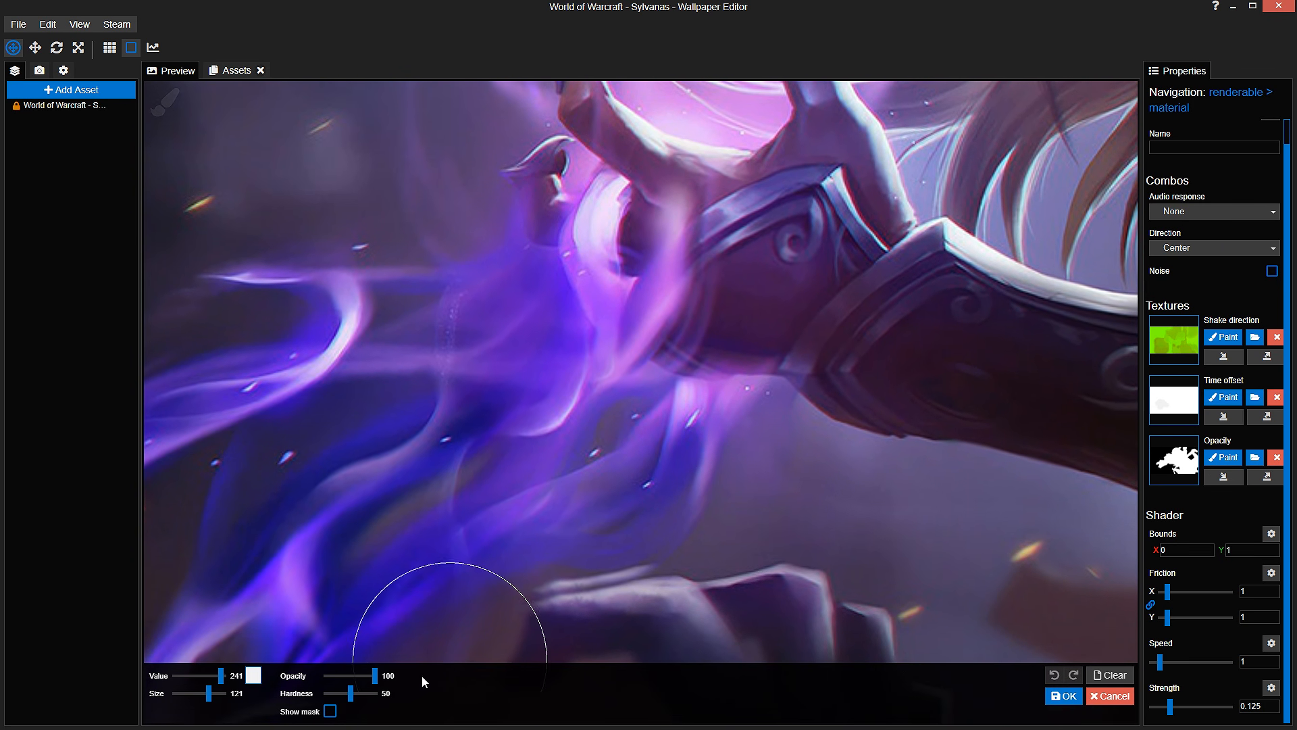
left_click(330, 711)
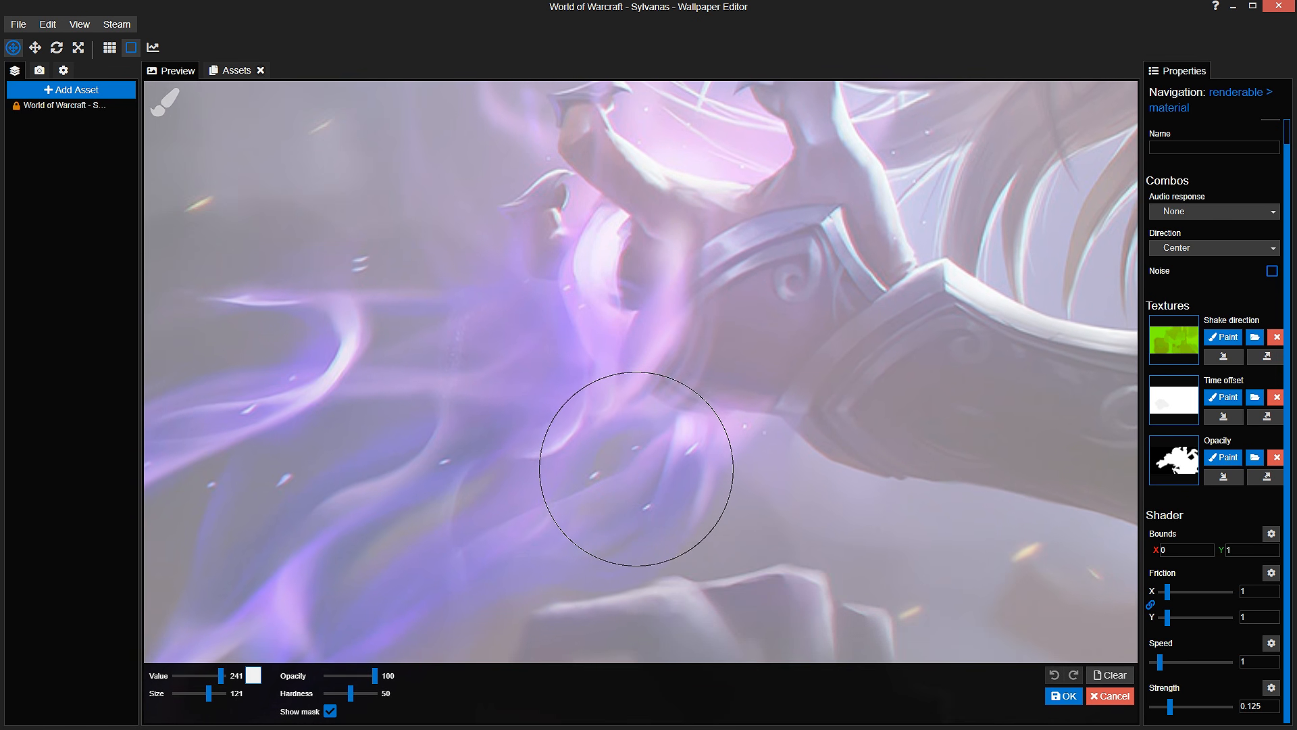
scroll(635, 468, "up", 3)
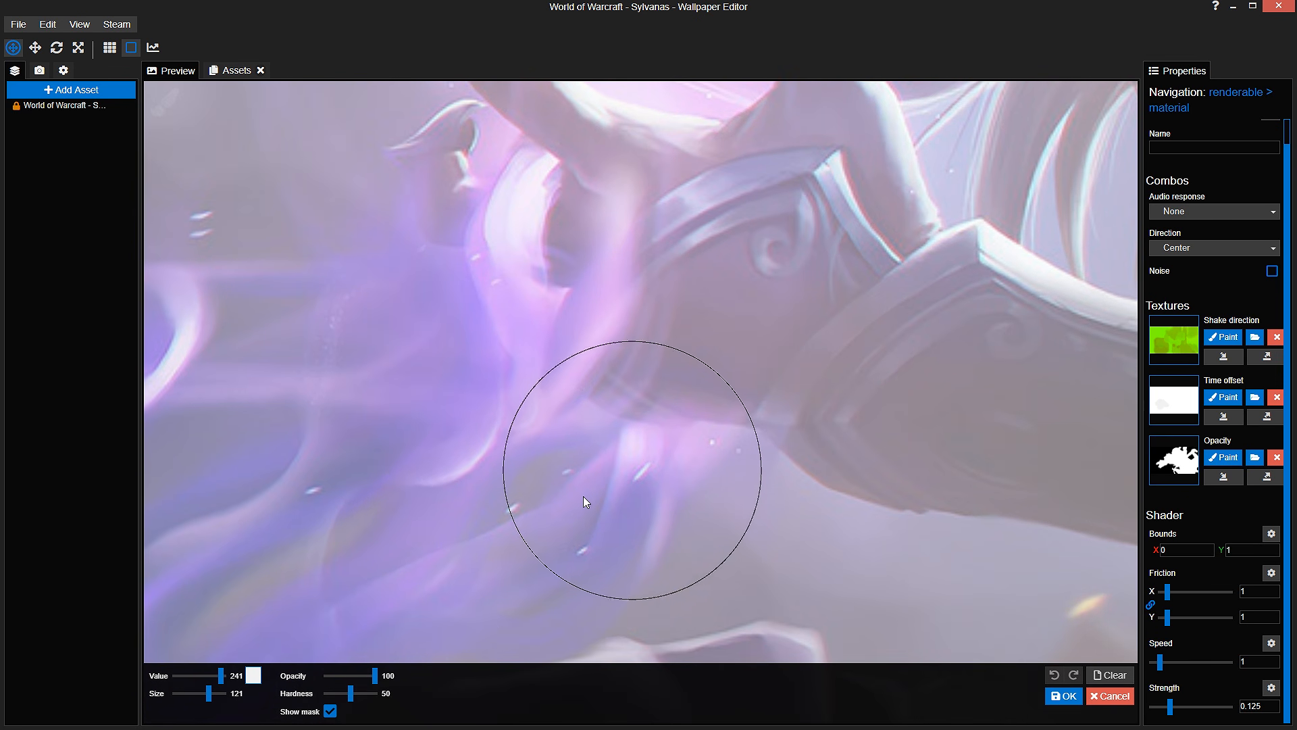
left_click(329, 710)
scroll(648, 549, "up", 4)
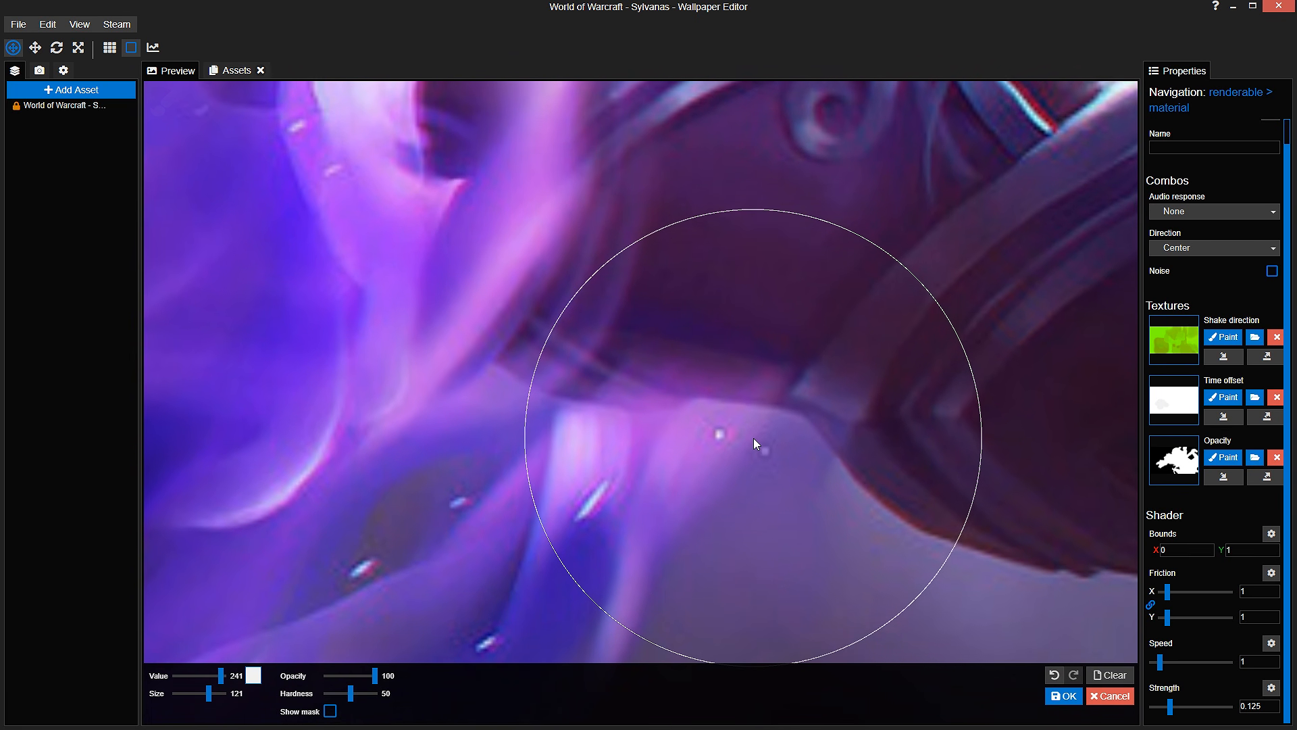
key("ctrl+s")
scroll(736, 444, "down", 4)
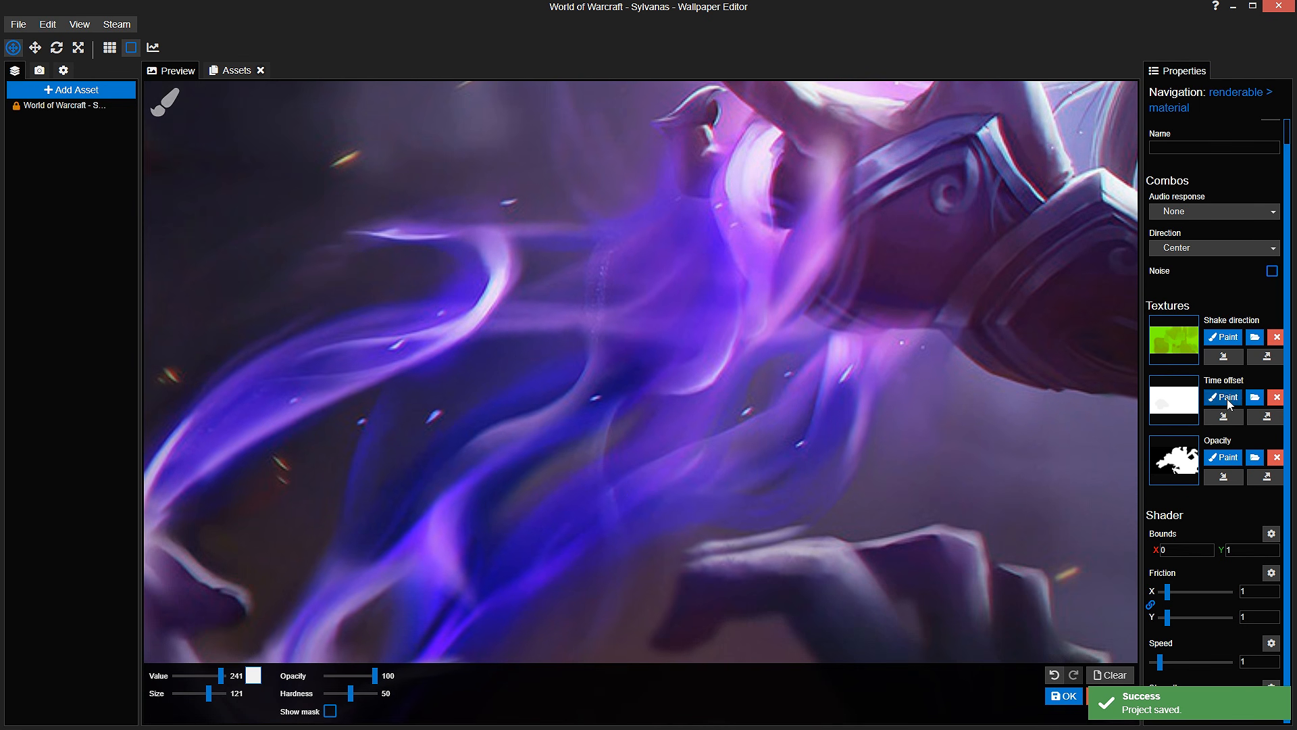
left_click(1226, 399)
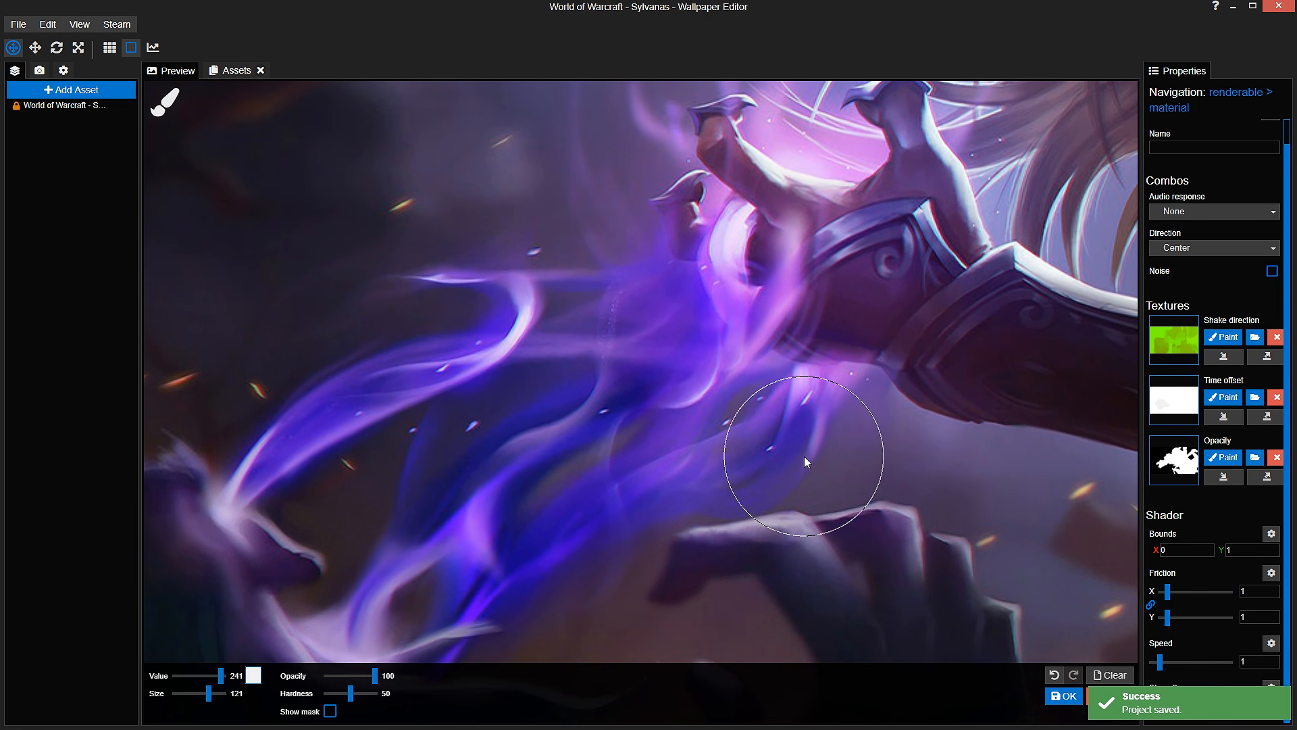
left_click(1064, 695)
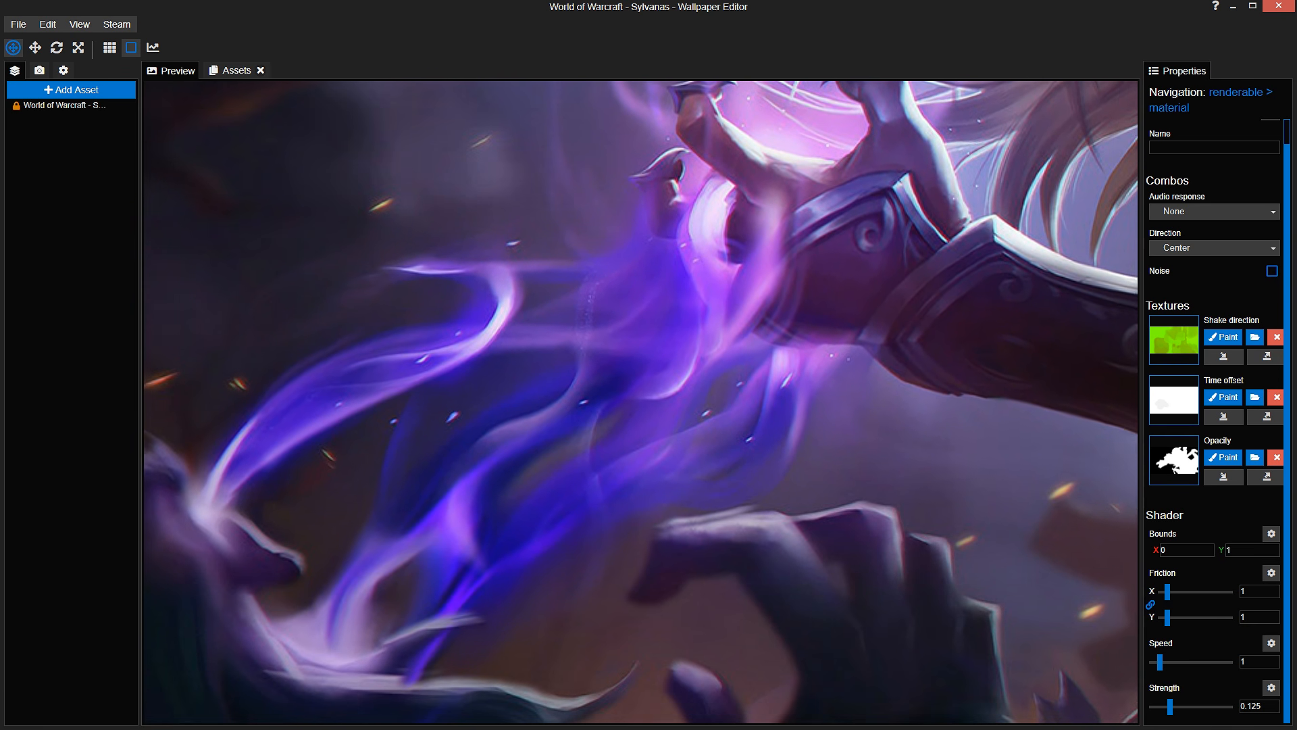
Step: Save the project and set the shake effect's speed to 1.5
key("ctrl+s")
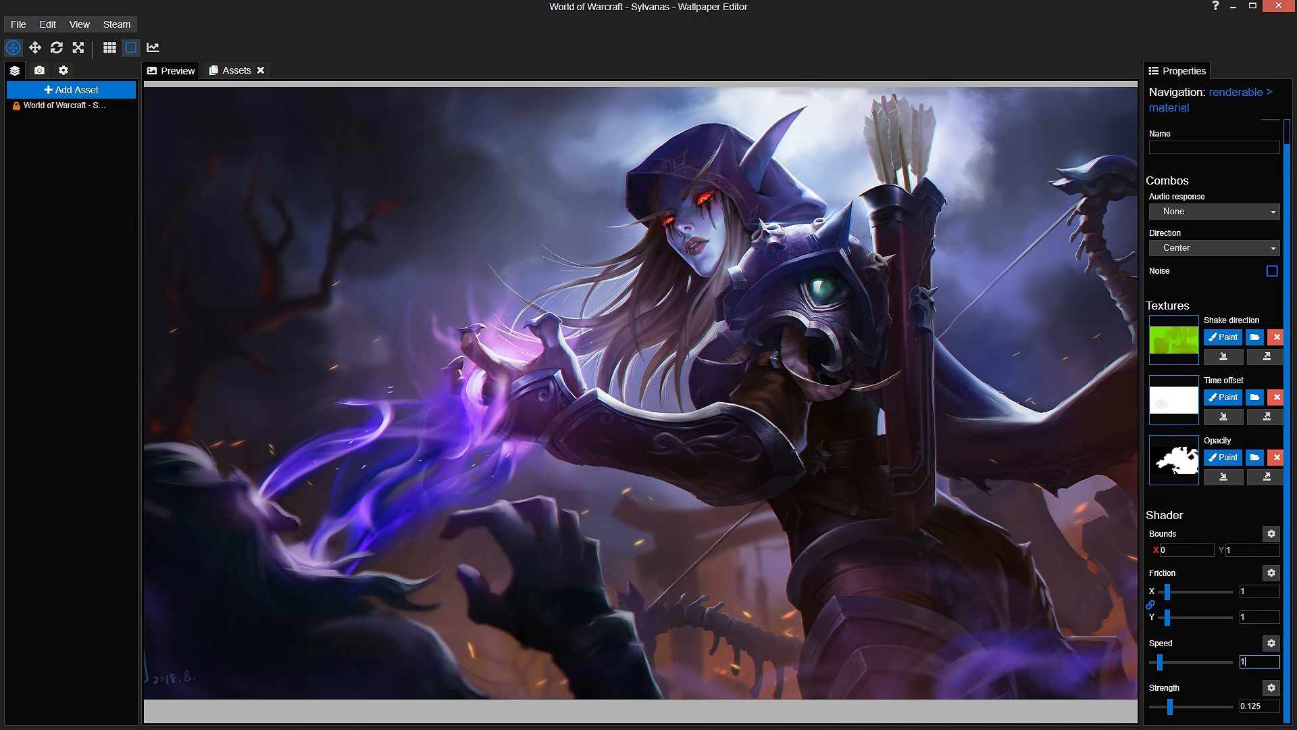
type(".5")
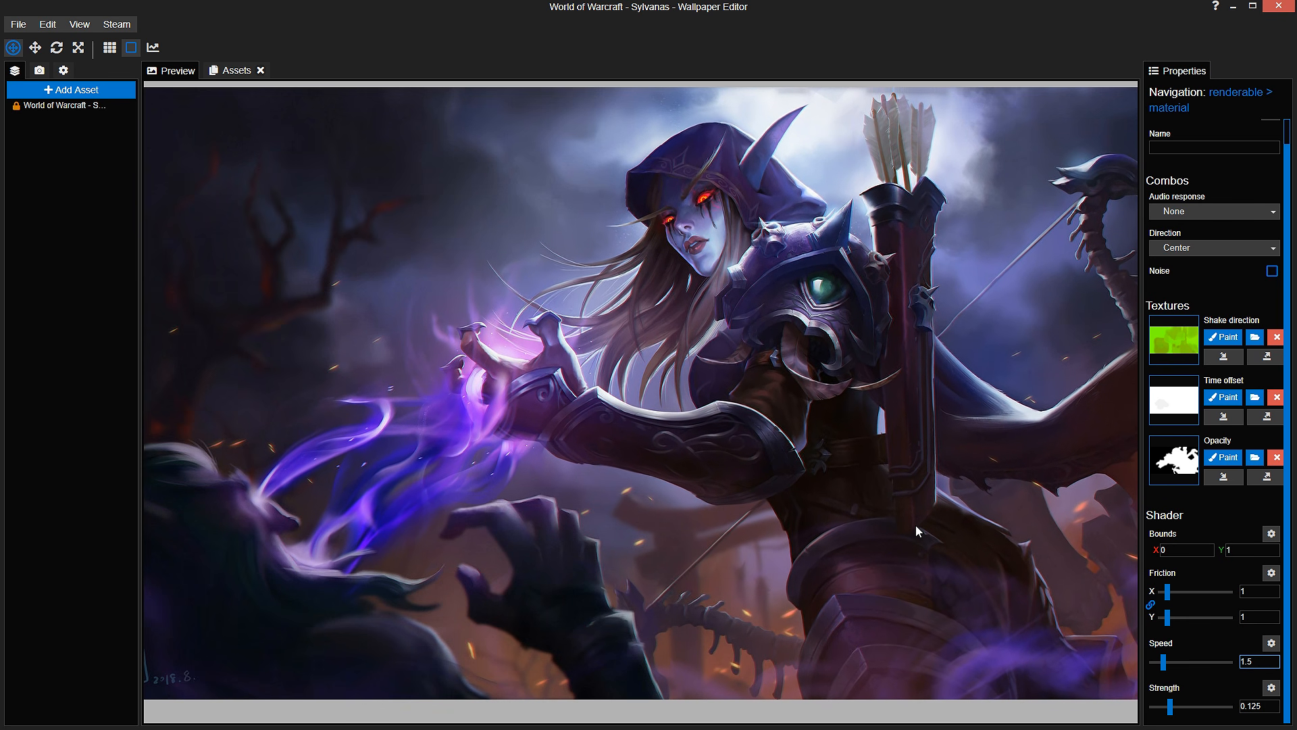
Step: Open the shake direction mask for the area between the quiver and the bow and show its overlay
scroll(917, 531, "up", 5)
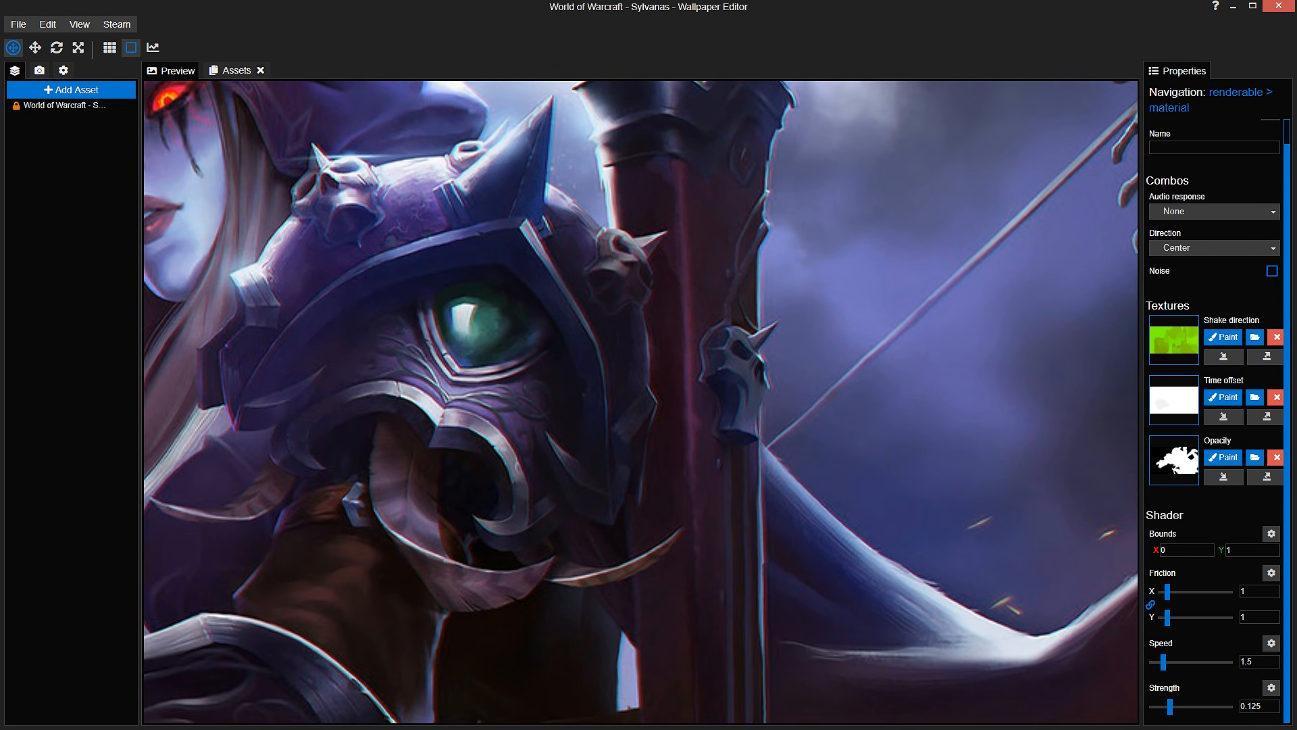
scroll(902, 446, "down", 2)
left_click(1222, 336)
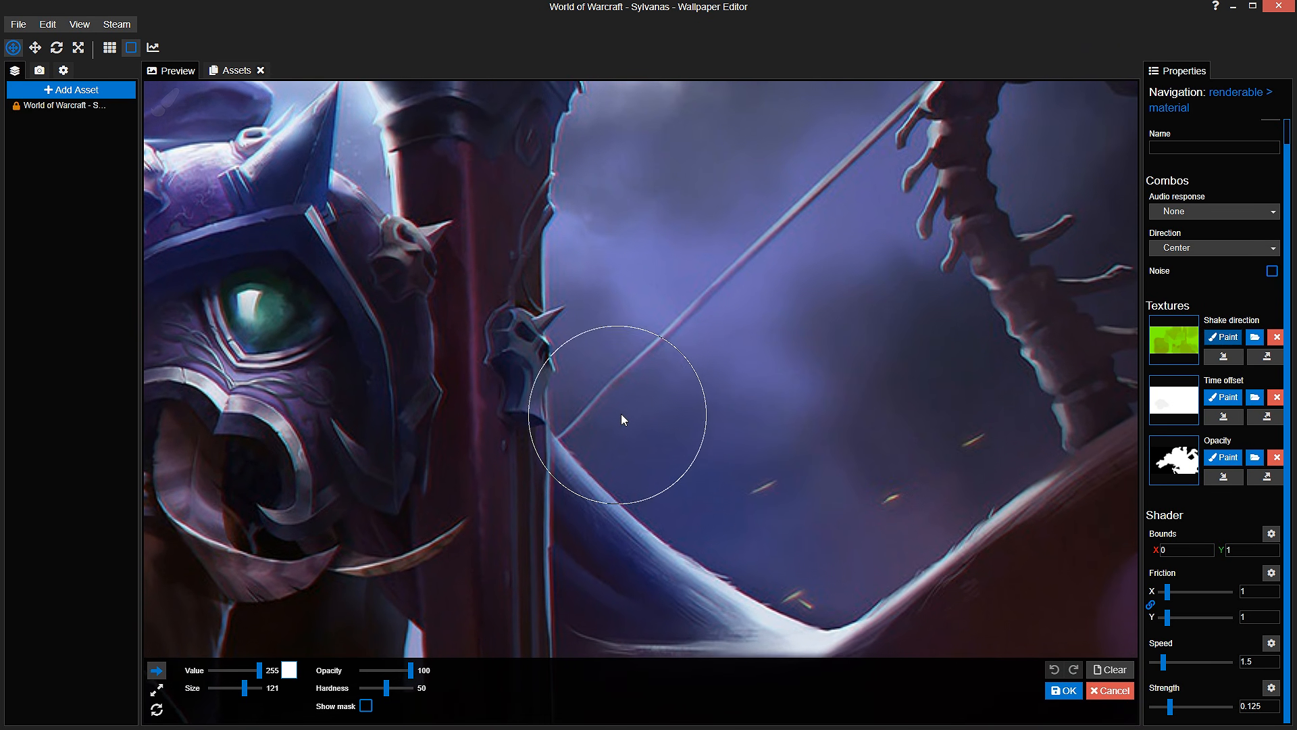
left_click(366, 707)
Step: Try painting the shake direction beside the quiver with value 255 and size 91, and undo the stroke
left_click_drag(246, 687, 243, 687)
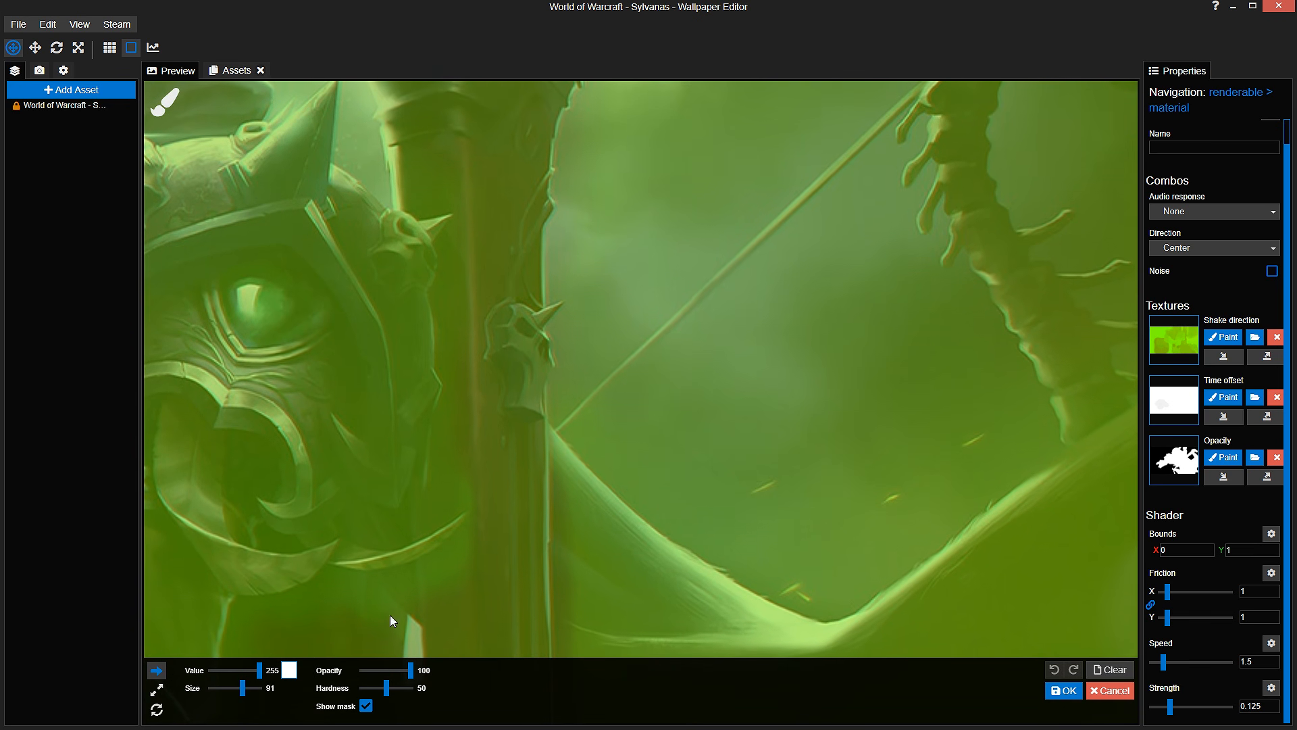
scroll(647, 481, "up", 3)
left_click_drag(624, 480, 629, 301)
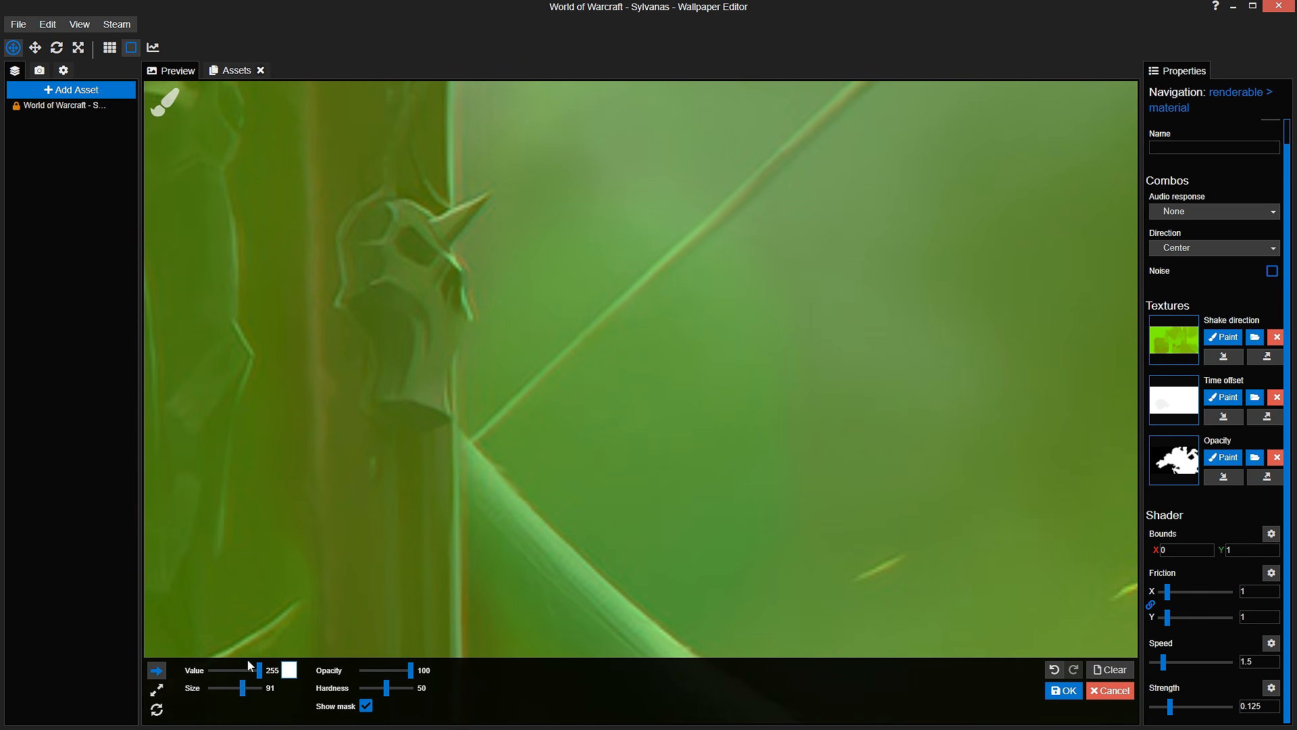
key("ctrl+z")
Step: Set the brush size to 51 and opacity to 20, paint the shake direction near the bowstring's lower end, and undo the last stroke
left_click_drag(243, 688, 238, 687)
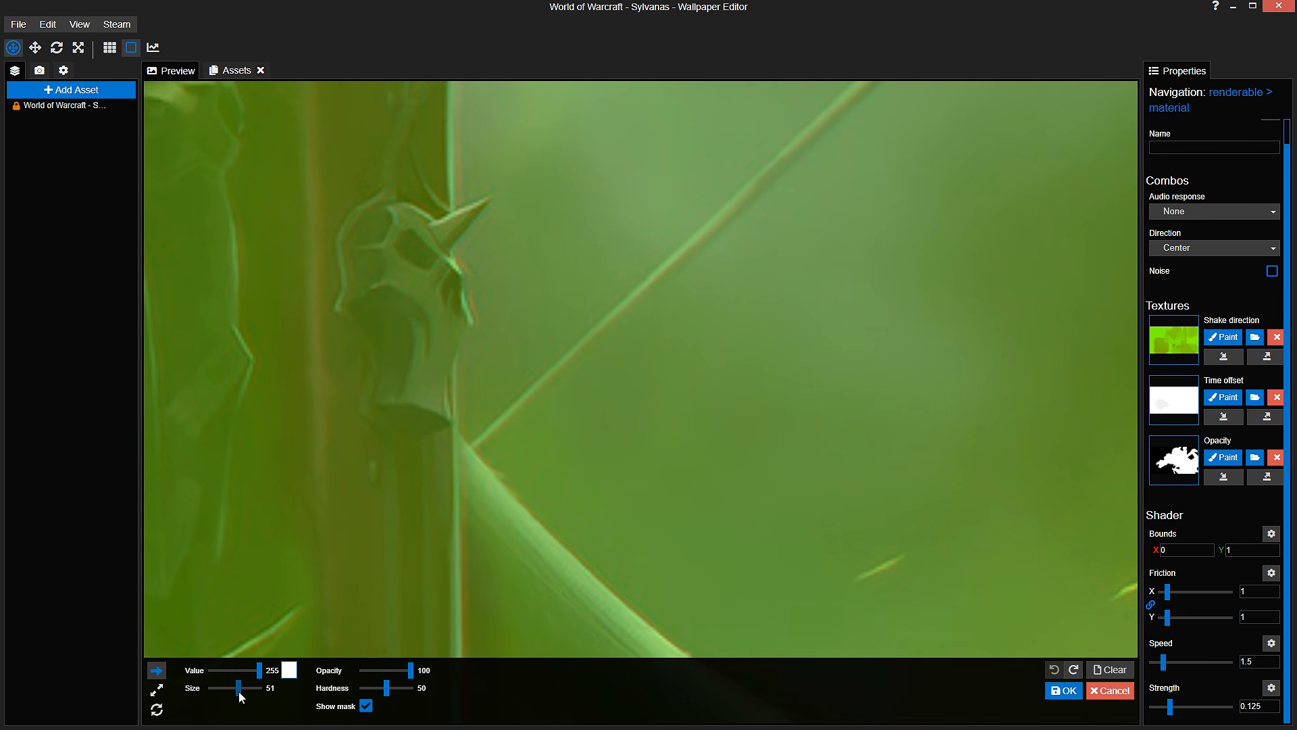
left_click_drag(386, 671, 372, 677)
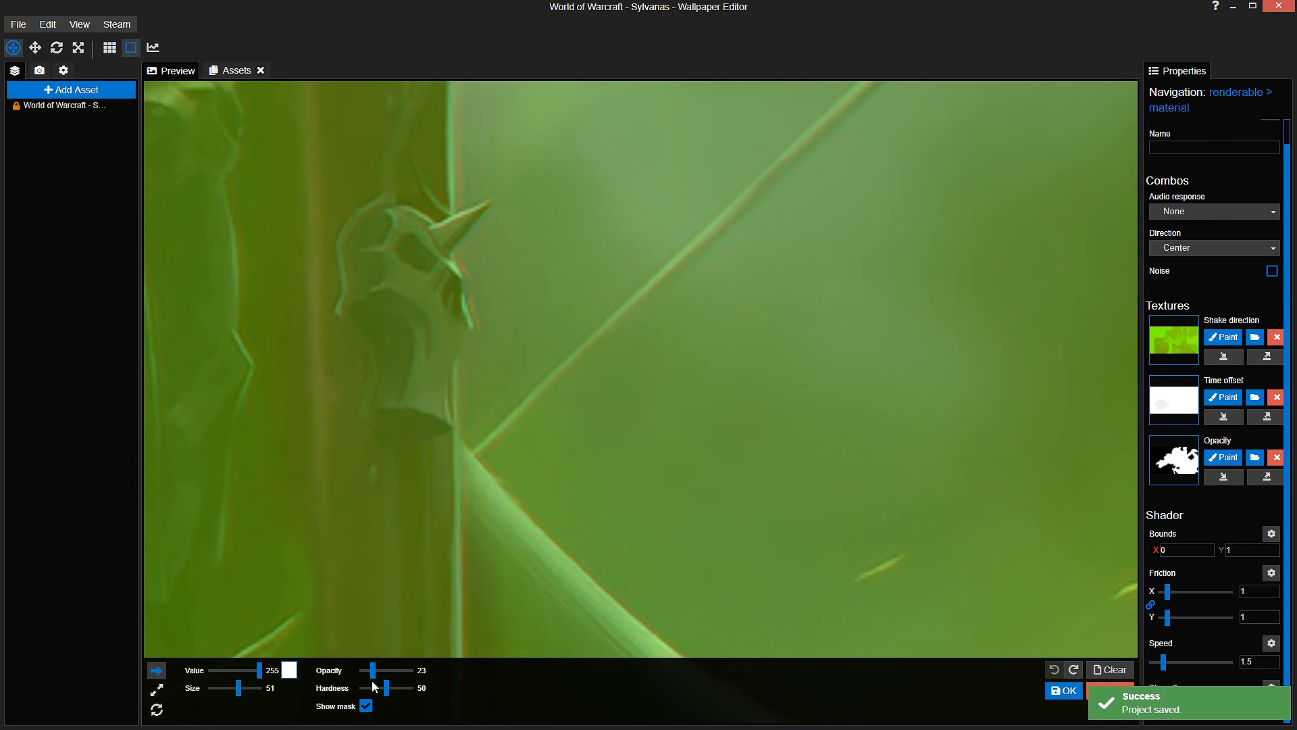
left_click_drag(615, 574, 576, 520)
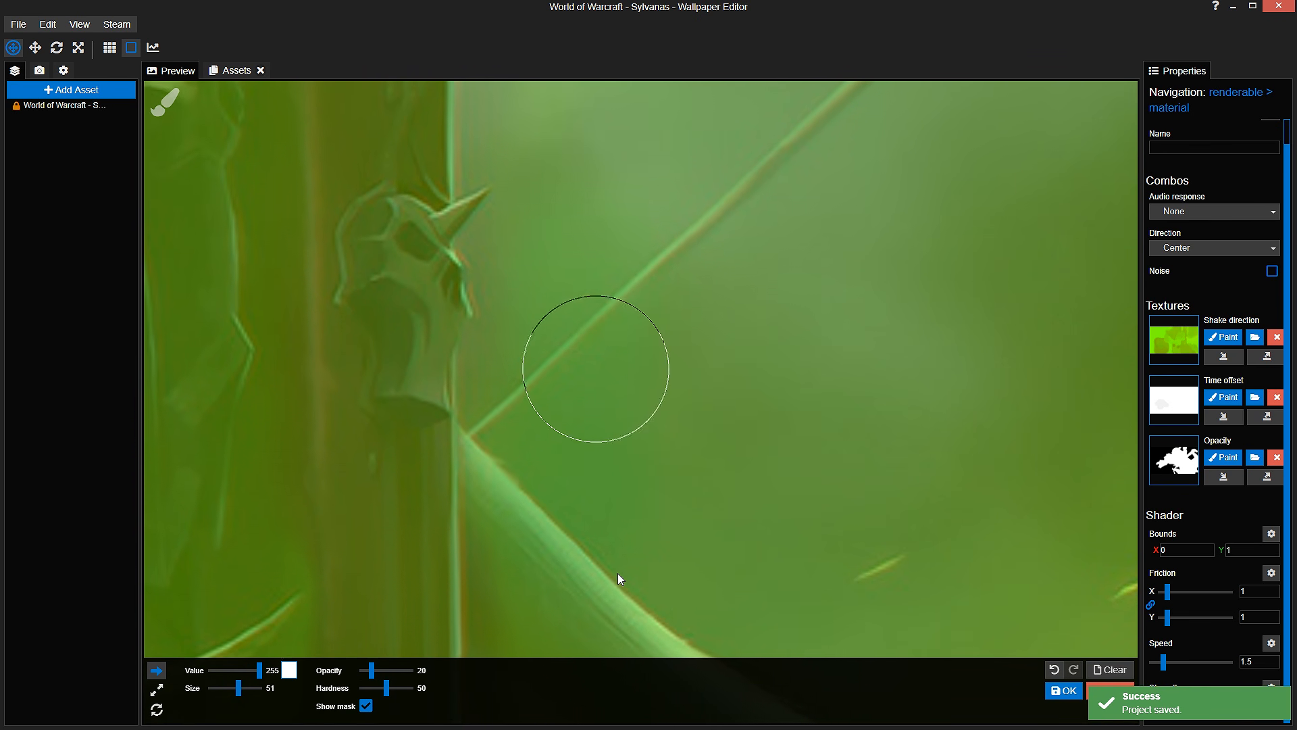
scroll(630, 557, "down", 5)
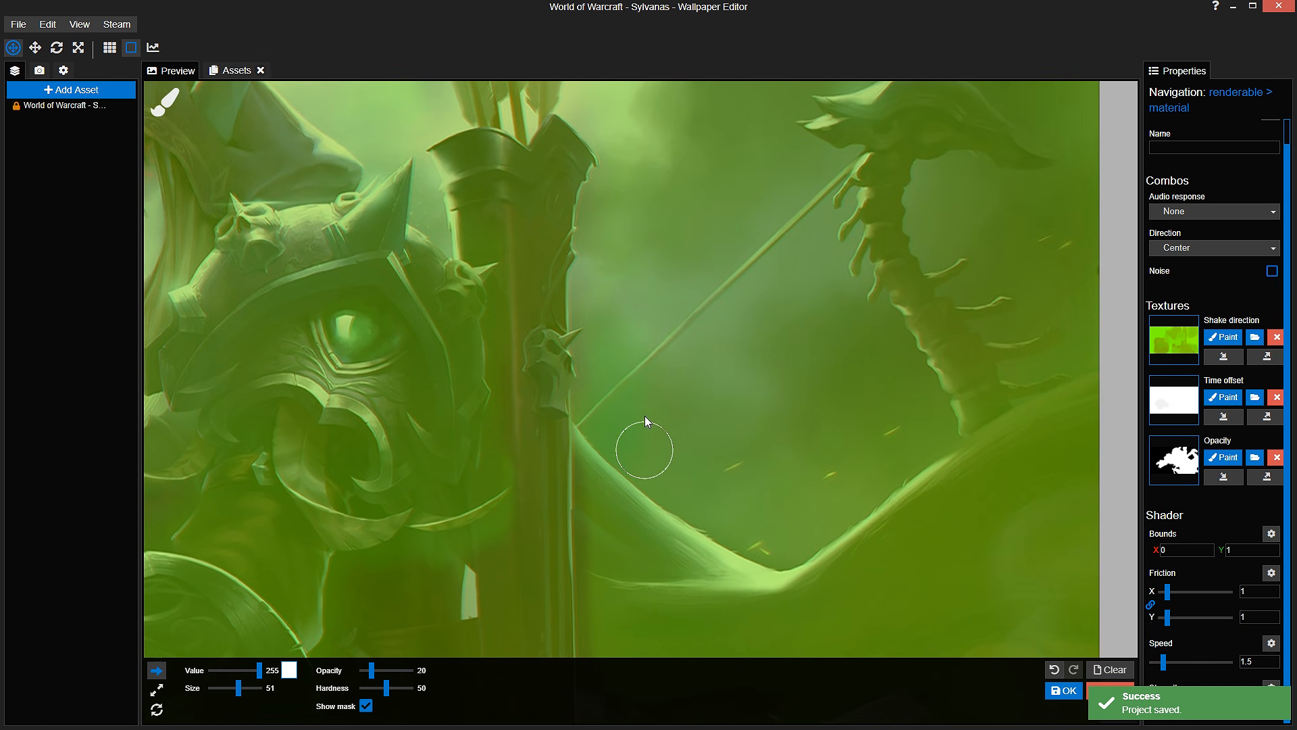
scroll(649, 441, "up", 3)
scroll(647, 439, "up", 2)
key("ctrl+z")
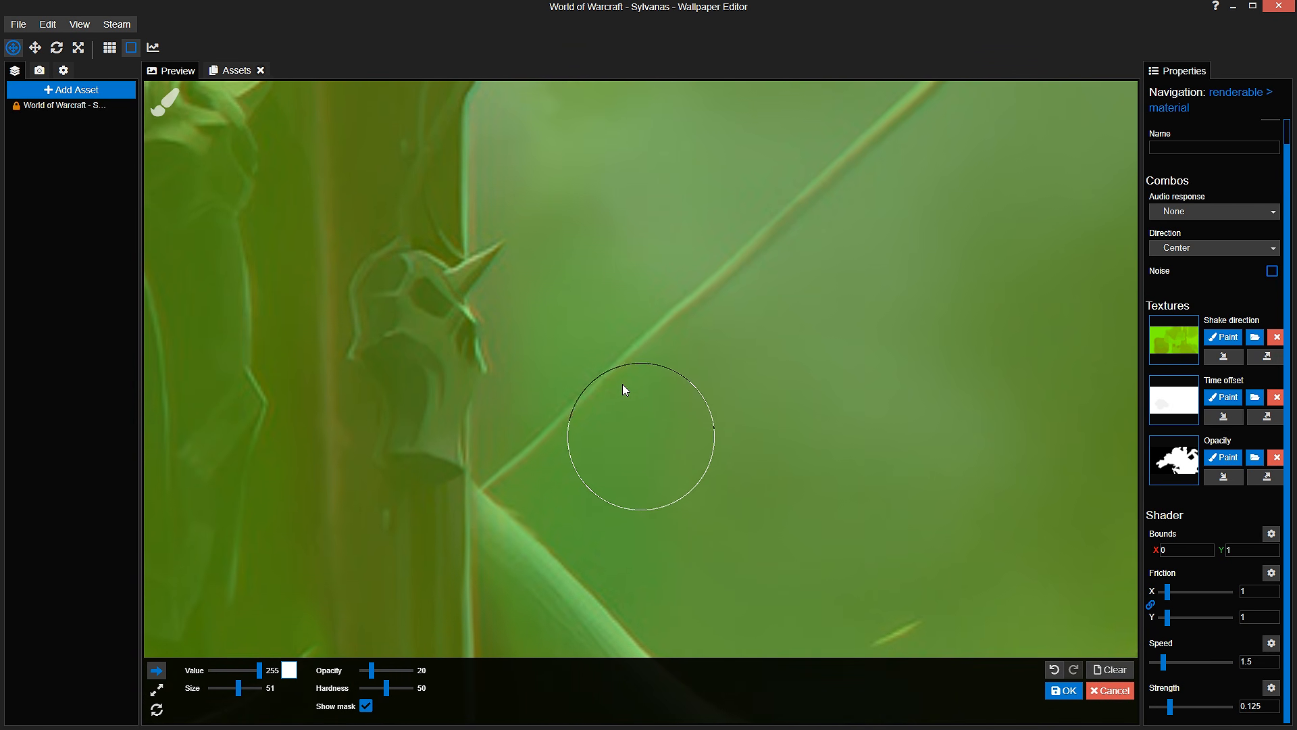
Step: Lower the brush value to 174 and paint the shake direction along the bowstring beside the quiver
left_click_drag(259, 670, 244, 685)
mouse_move(562, 434)
left_mouse_down()
mouse_move(582, 379)
mouse_move(634, 492)
mouse_move(706, 427)
mouse_move(751, 287)
left_mouse_up()
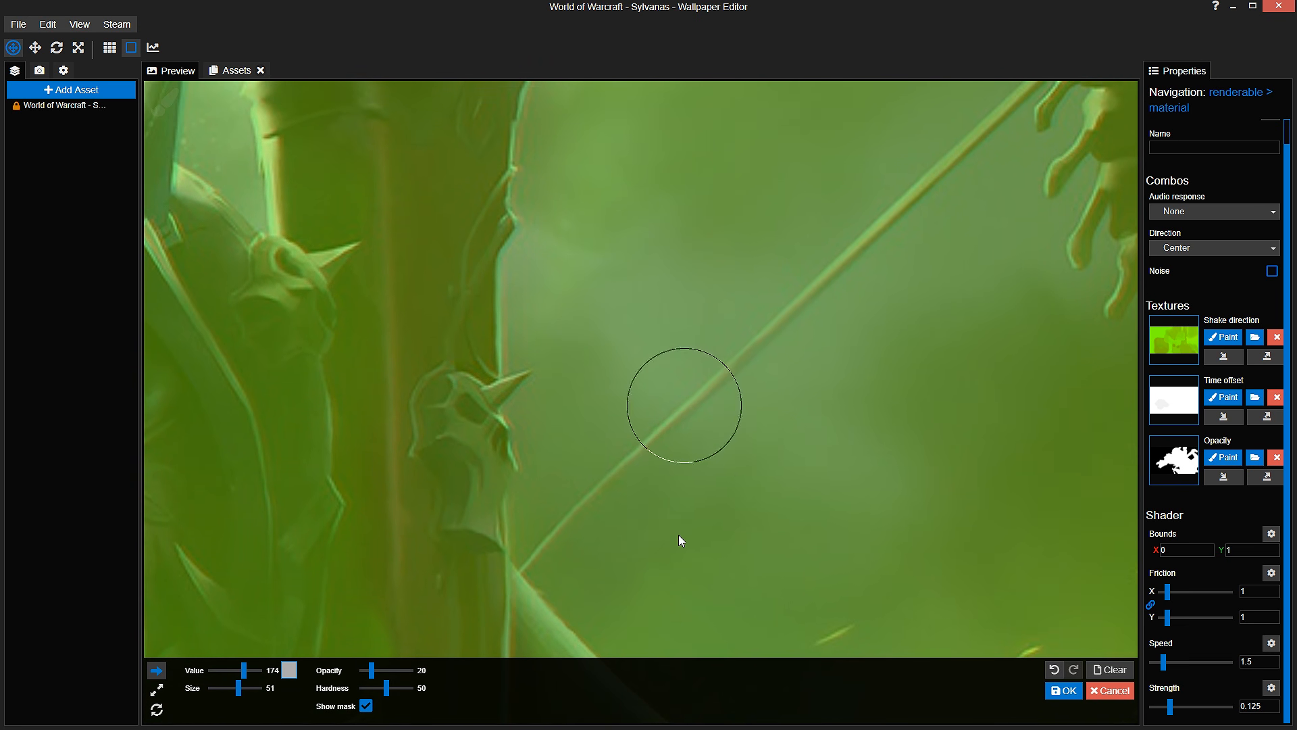
scroll(679, 510, "up", 3)
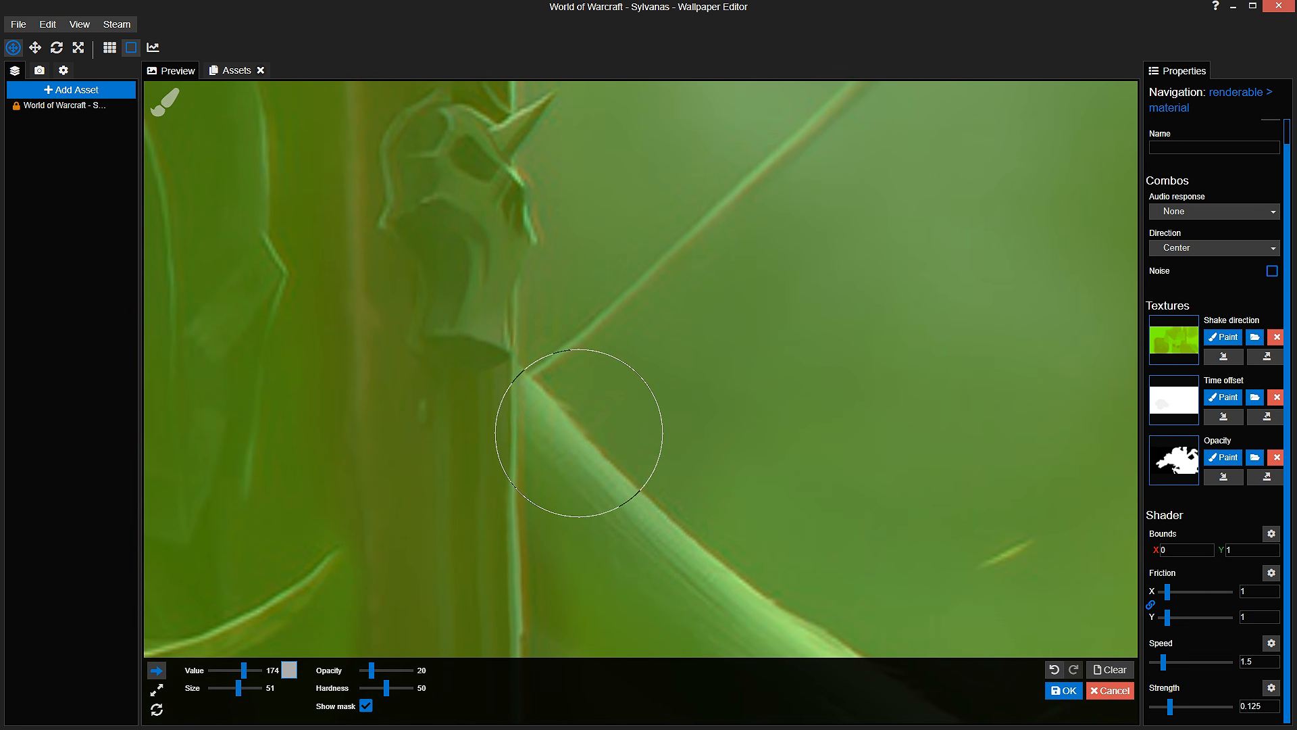
Step: Reduce the brush value to 145 and size to 32, touch up the shake direction at the quiver's edge, and hide the overlay
left_click(240, 667)
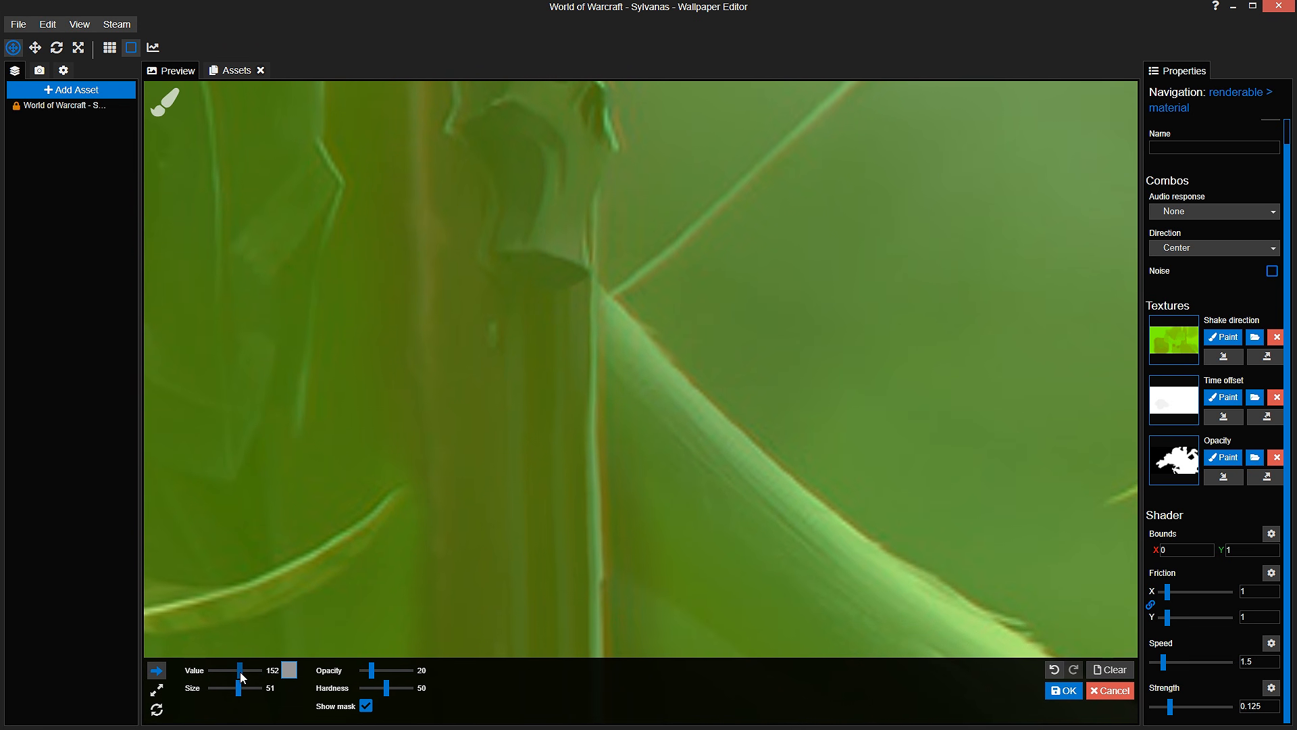
left_click_drag(240, 672, 235, 689)
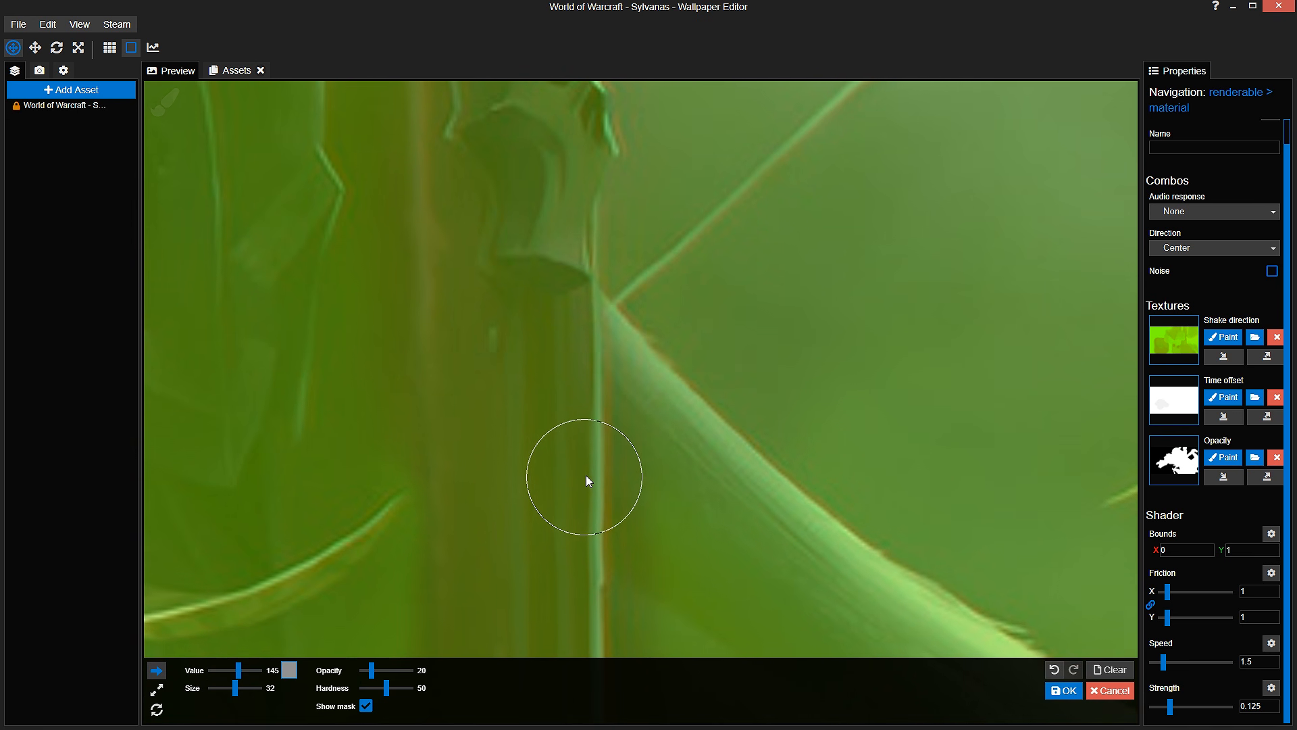
scroll(586, 476, "down", 3)
scroll(586, 474, "down", 5)
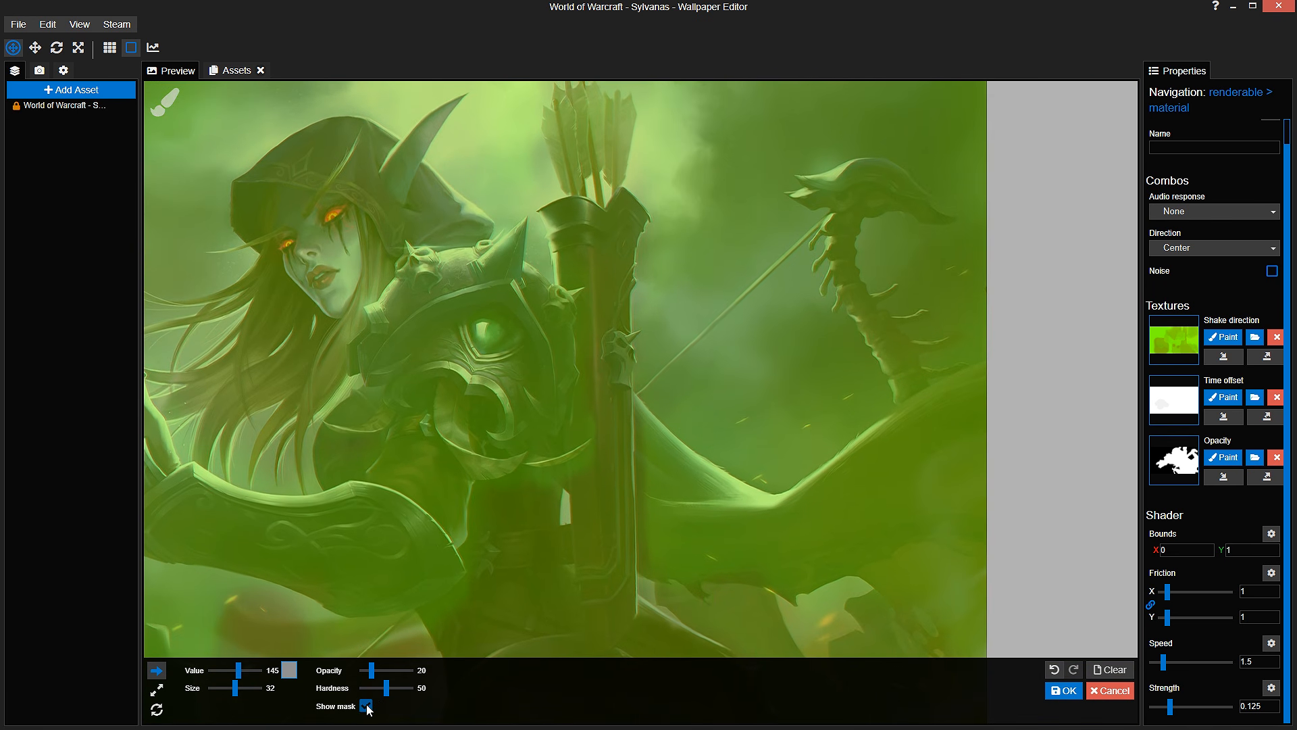
left_click(365, 706)
Step: Check the motion of the quiver, bow and body without the overlay and apply the shake direction mask
scroll(561, 554, "up", 3)
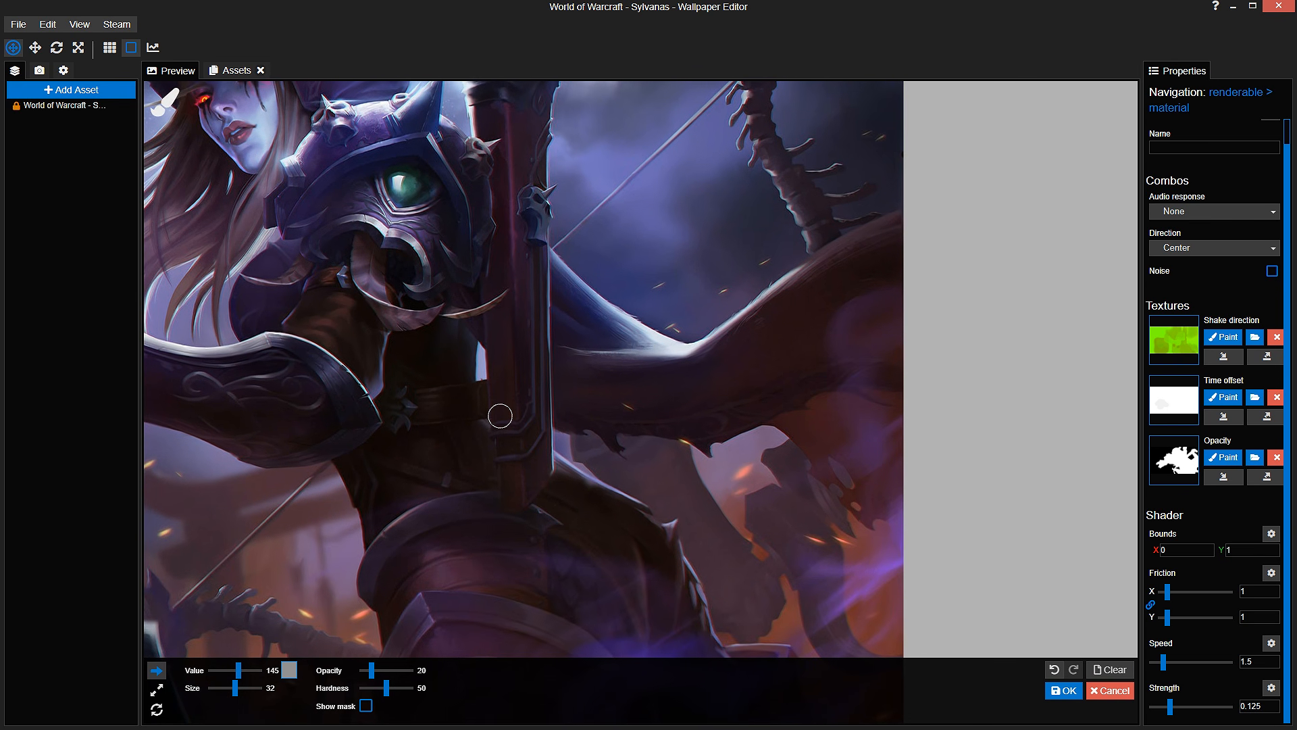
left_click_drag(585, 551, 601, 613)
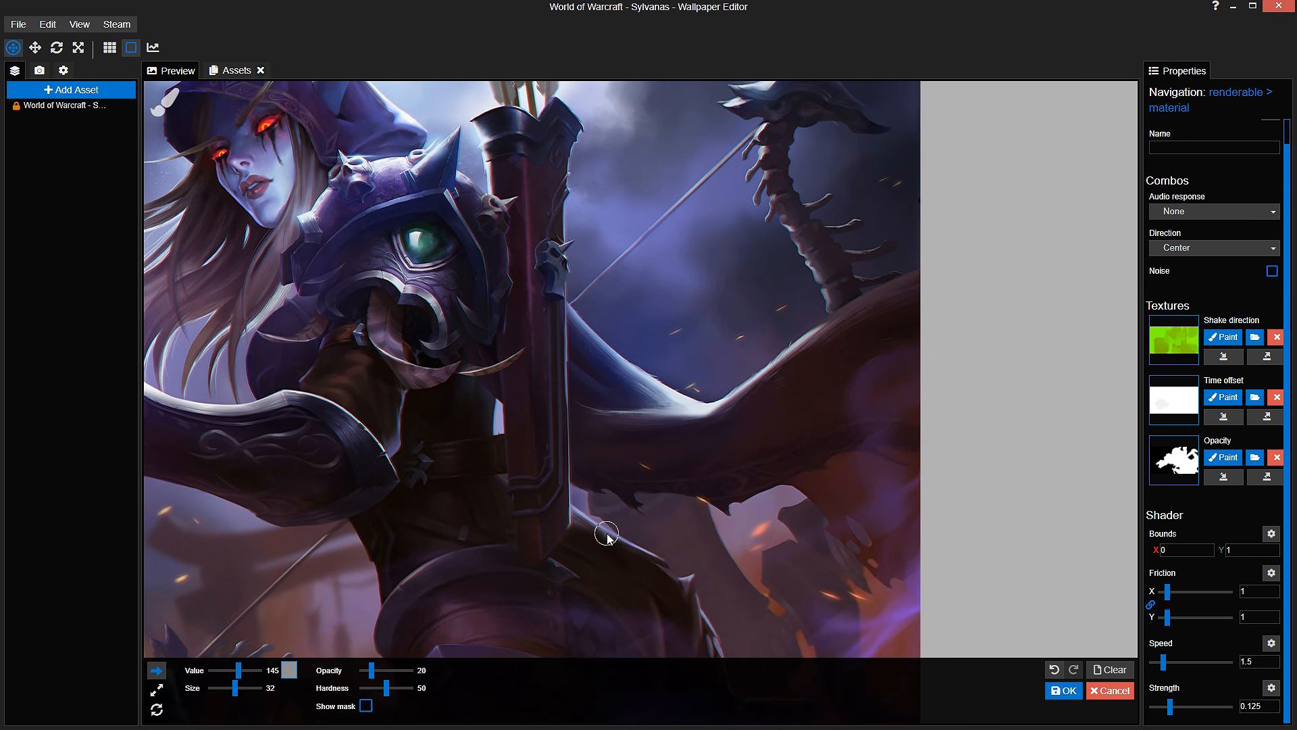
left_click_drag(599, 523, 679, 503)
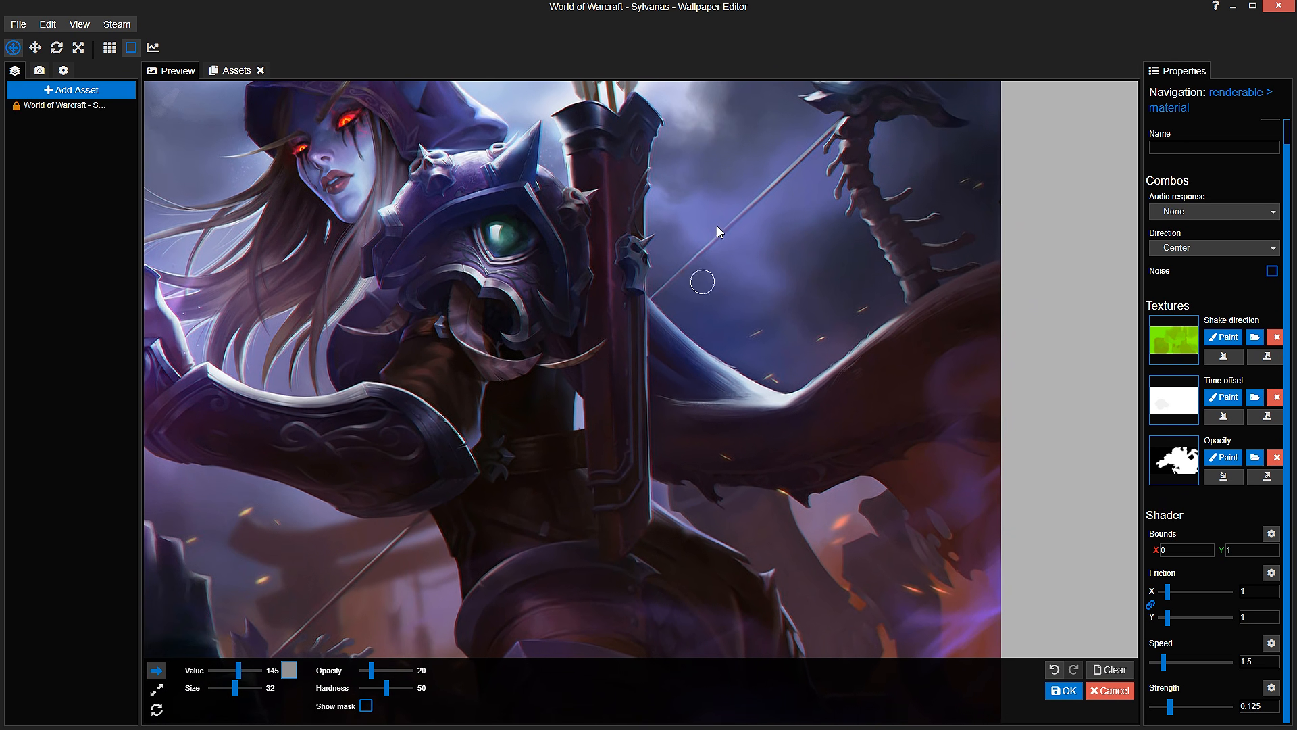
scroll(694, 326, "down", 3)
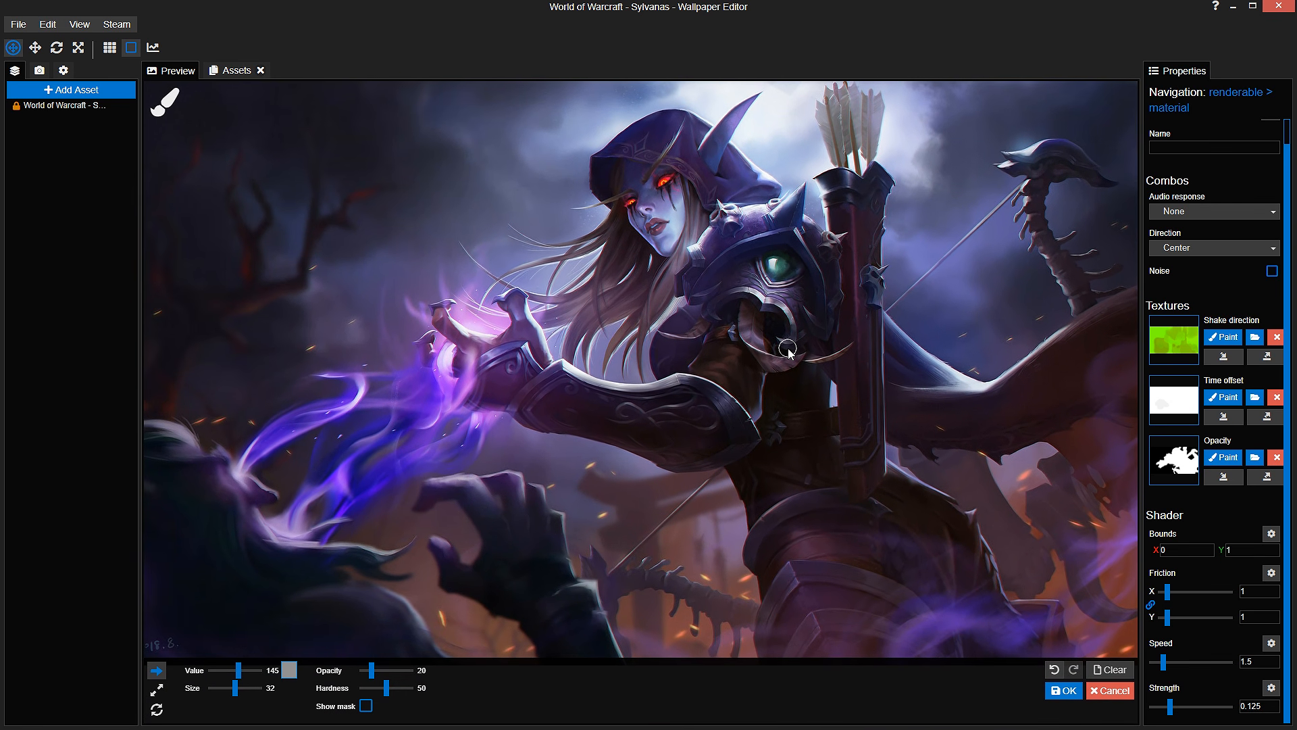
left_click(1058, 693)
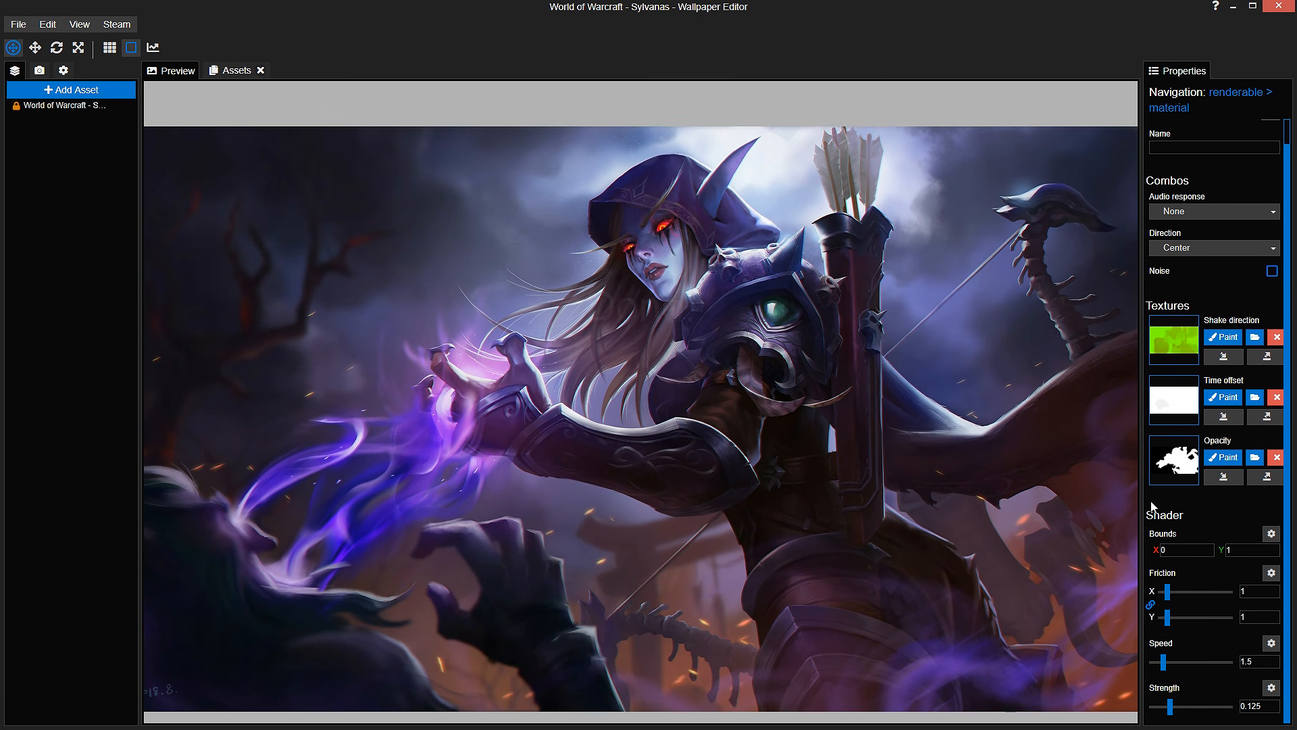
Step: Rename the Shake effect to Body Shake Sylvanas and return to the image layer's properties
scroll(1243, 176, "up", 1)
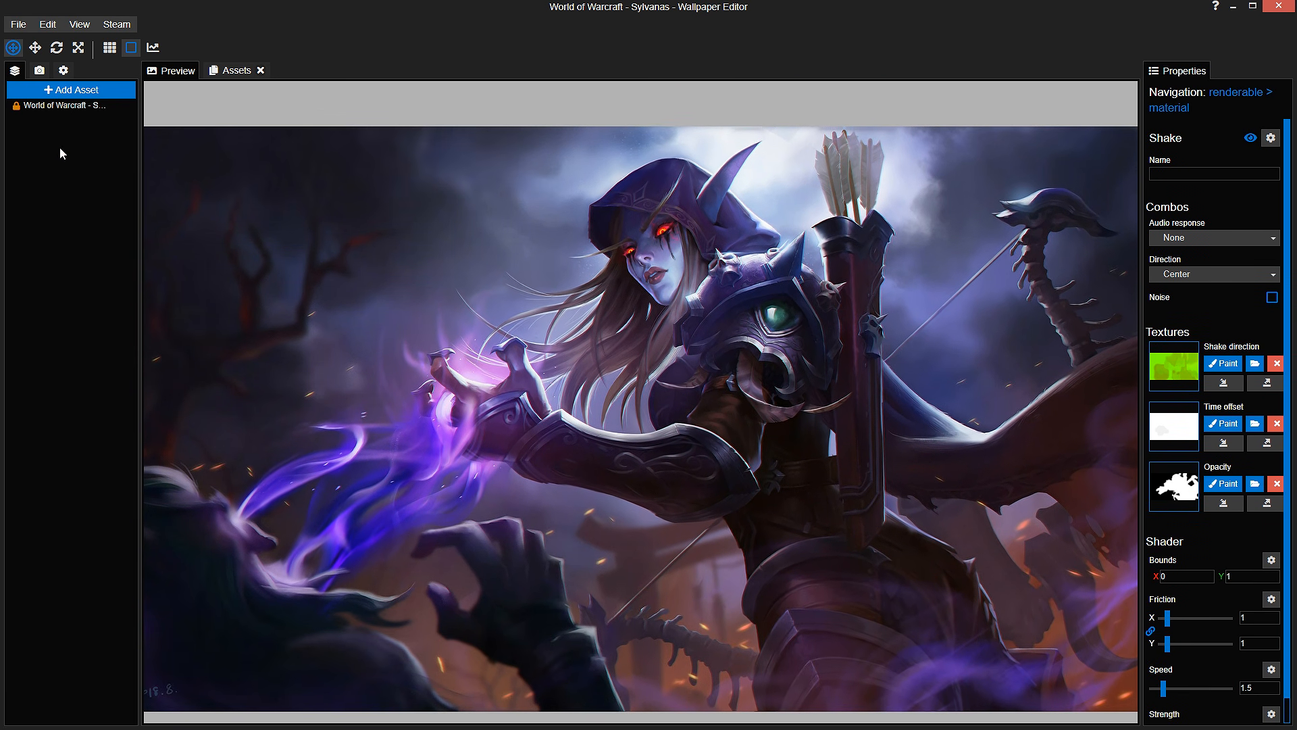
left_click(1235, 92)
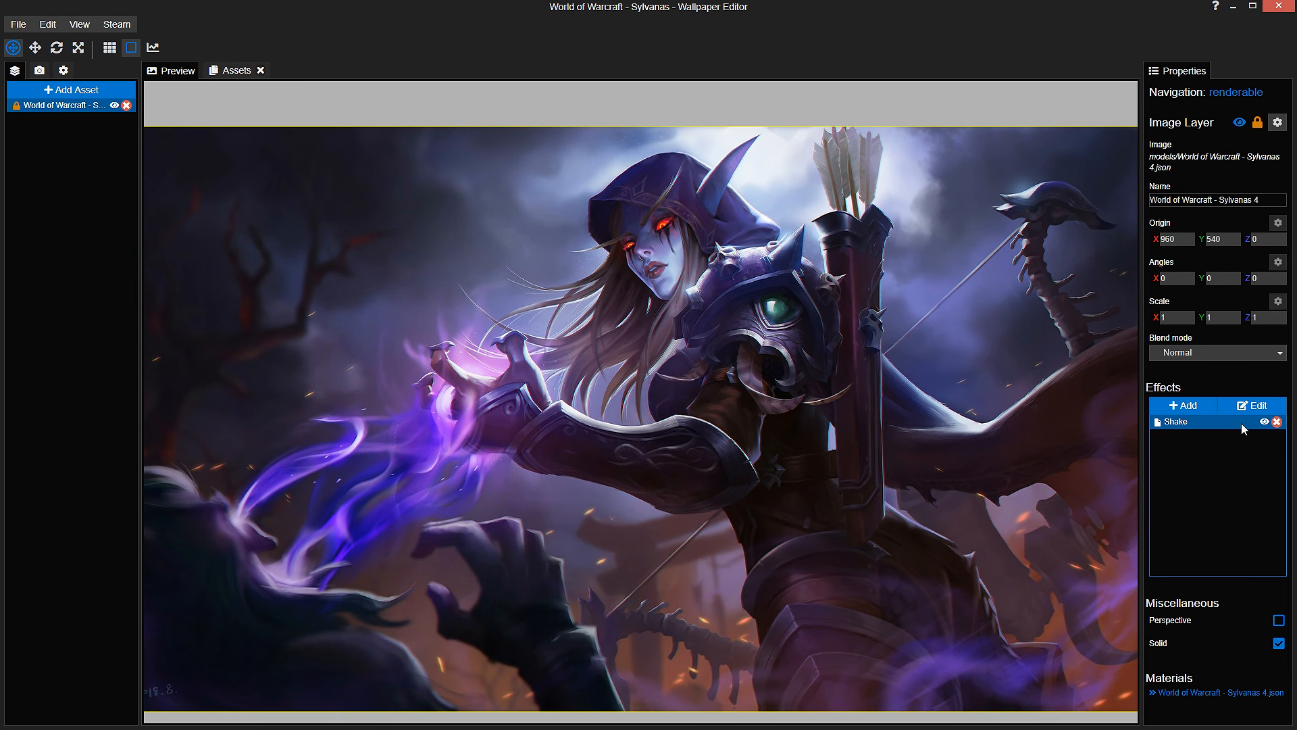
double_click(1242, 423)
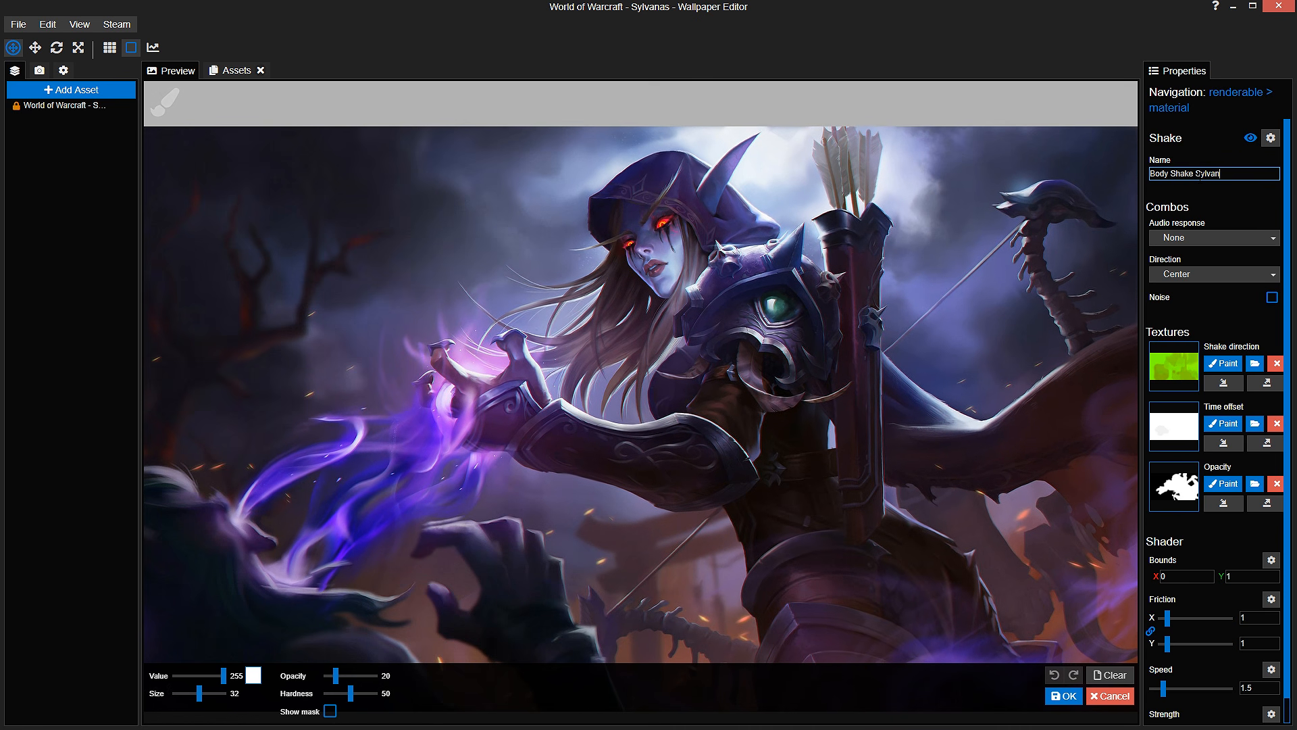
left_click(68, 106)
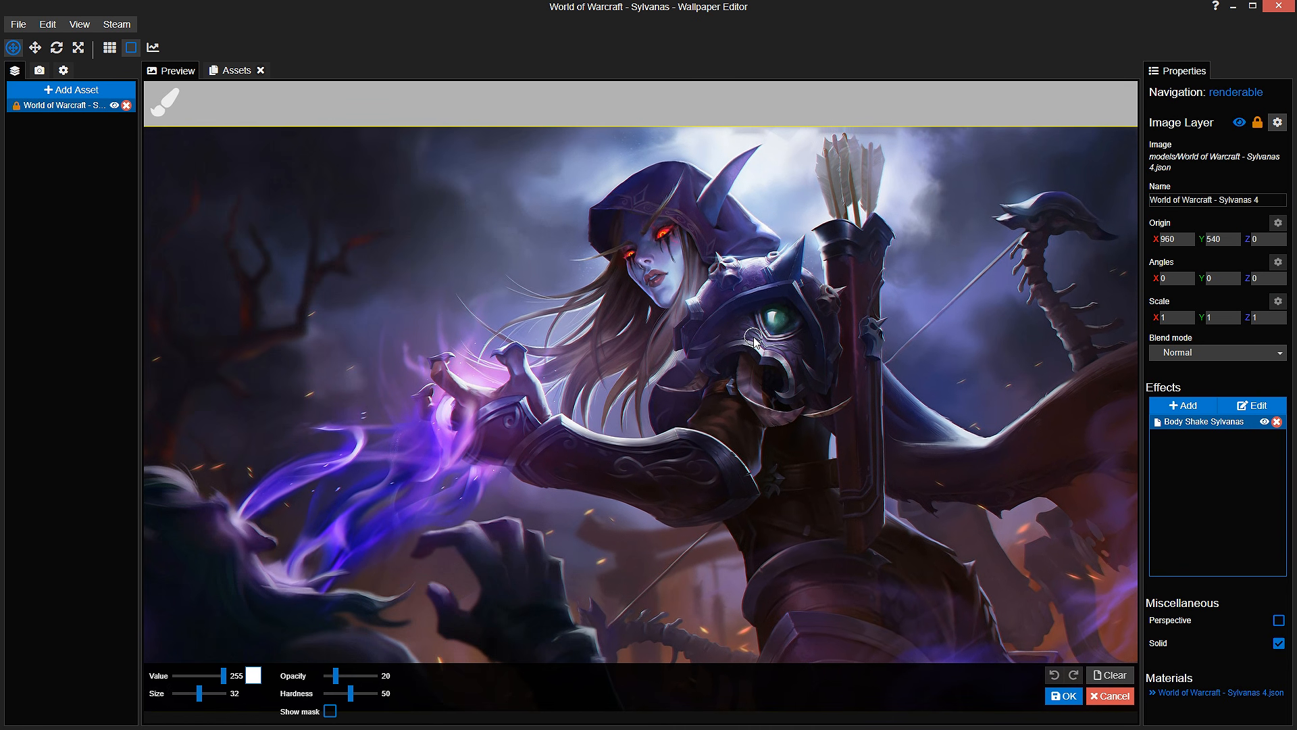
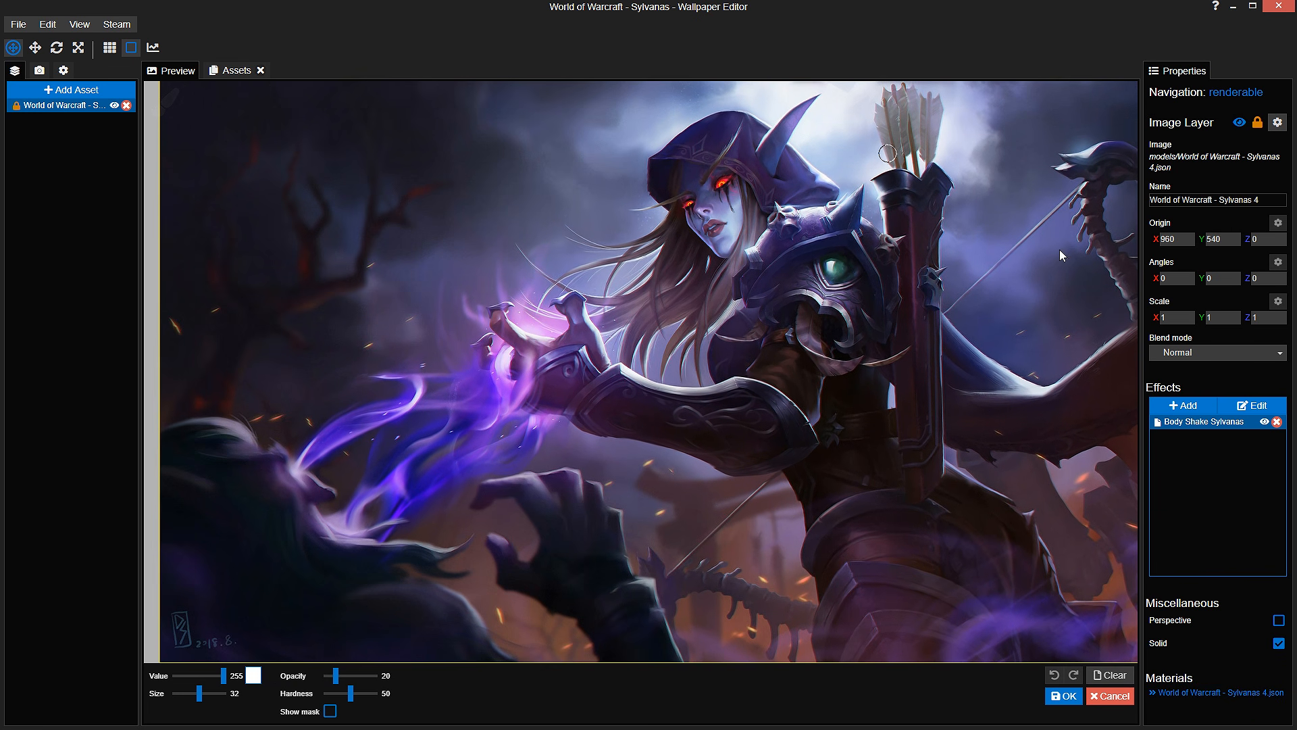
Step: Open the Body Shake Sylvanas effect and inspect its shake direction mask over the magic wisps and raised hand
left_click(1202, 423)
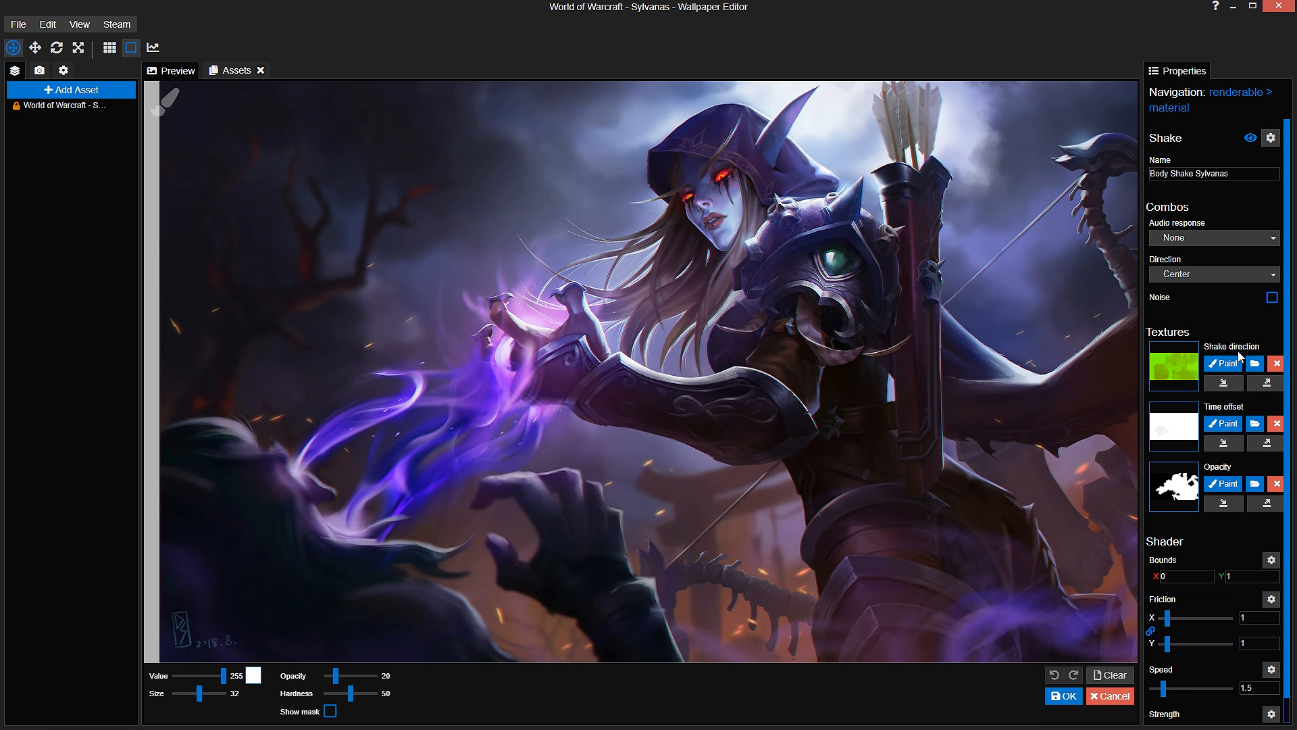
left_click_drag(540, 500, 712, 483)
scroll(712, 484, "up", 5)
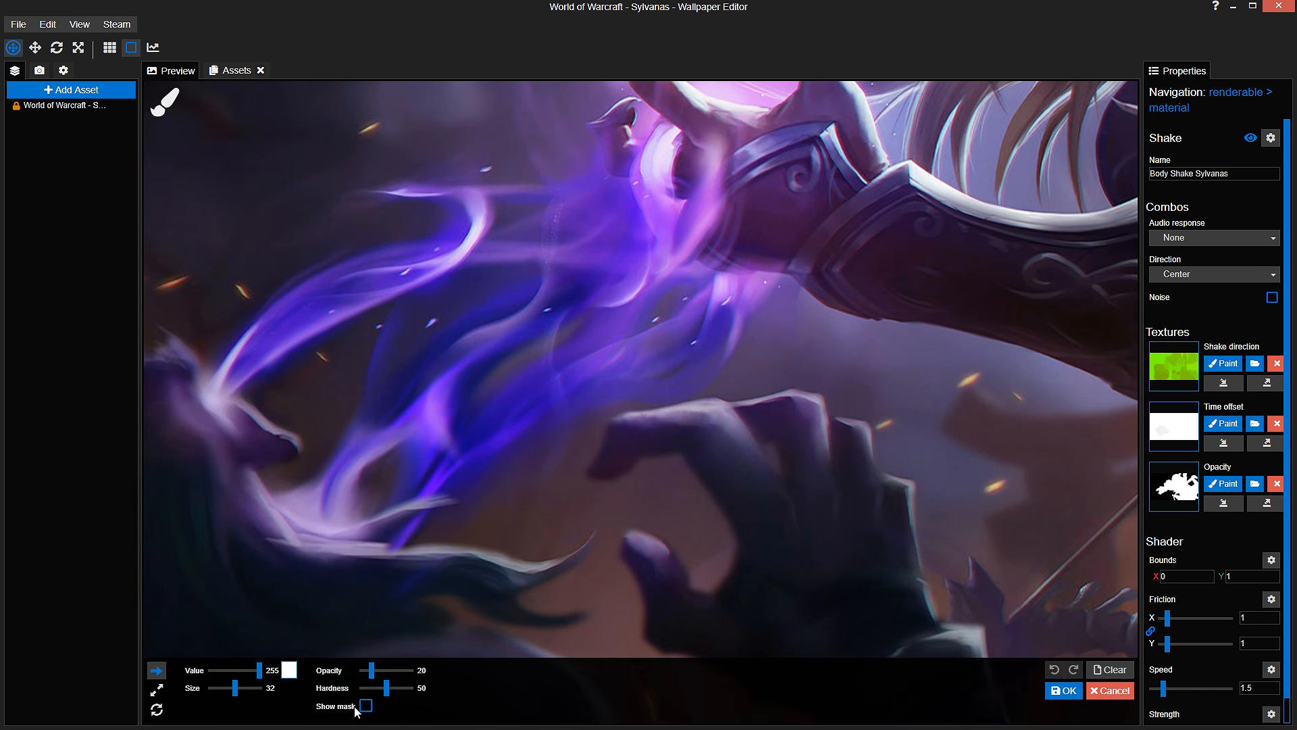
left_click(363, 707)
scroll(523, 552, "up", 3)
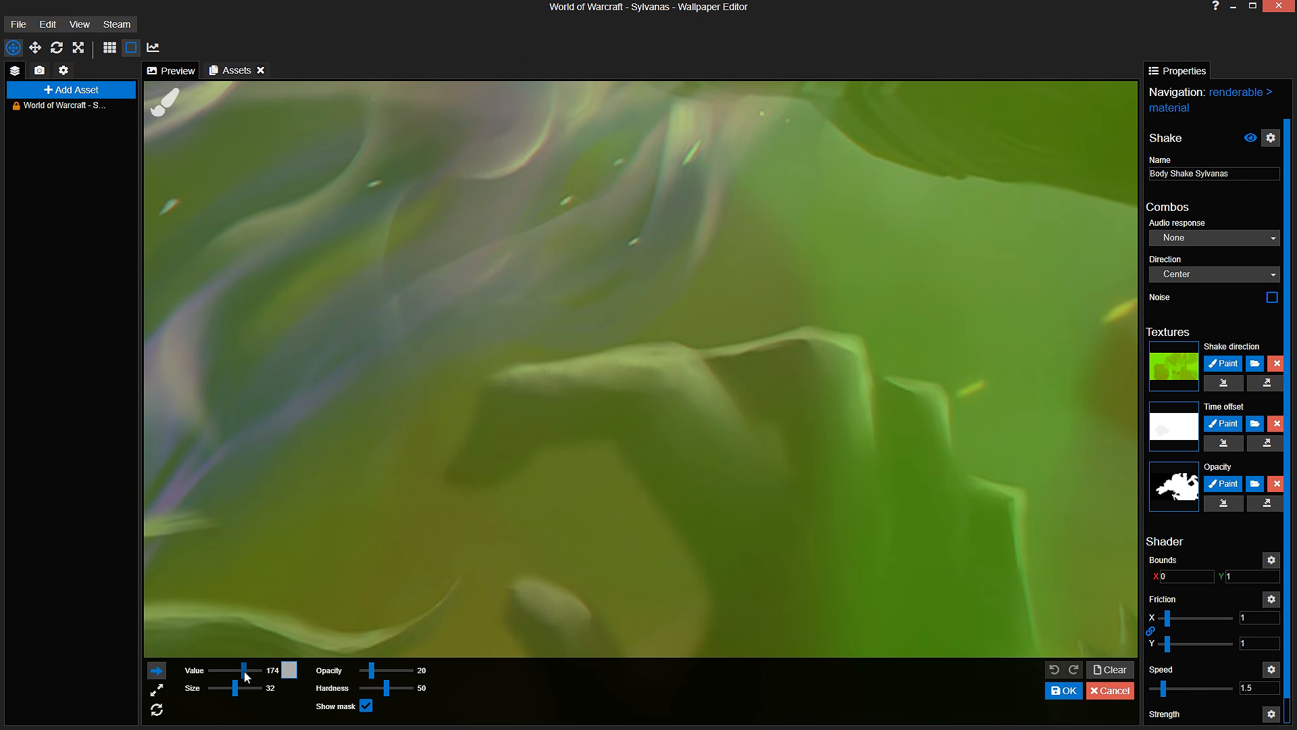
Step: Switch to the opacity mask, set the brush value to 0 and erase along the upper edge of the raised hand's finger
left_click(1223, 423)
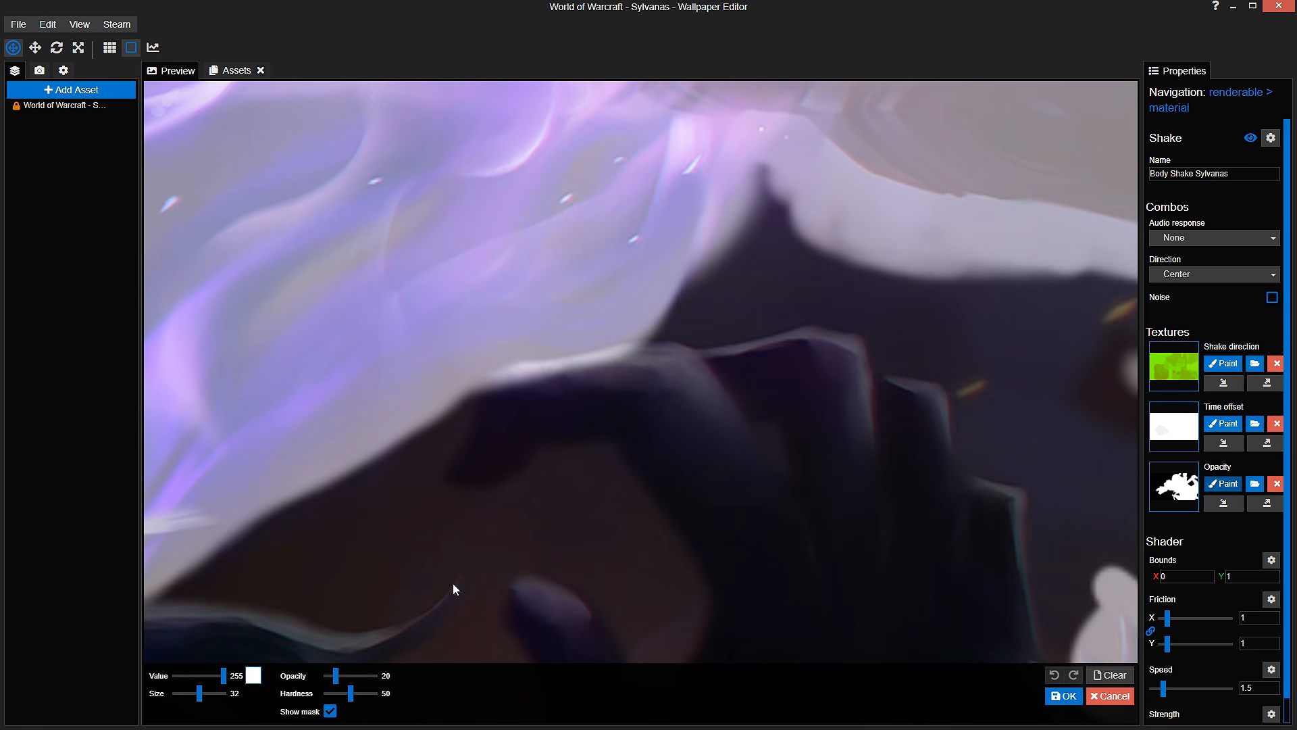
scroll(680, 429, "up", 2)
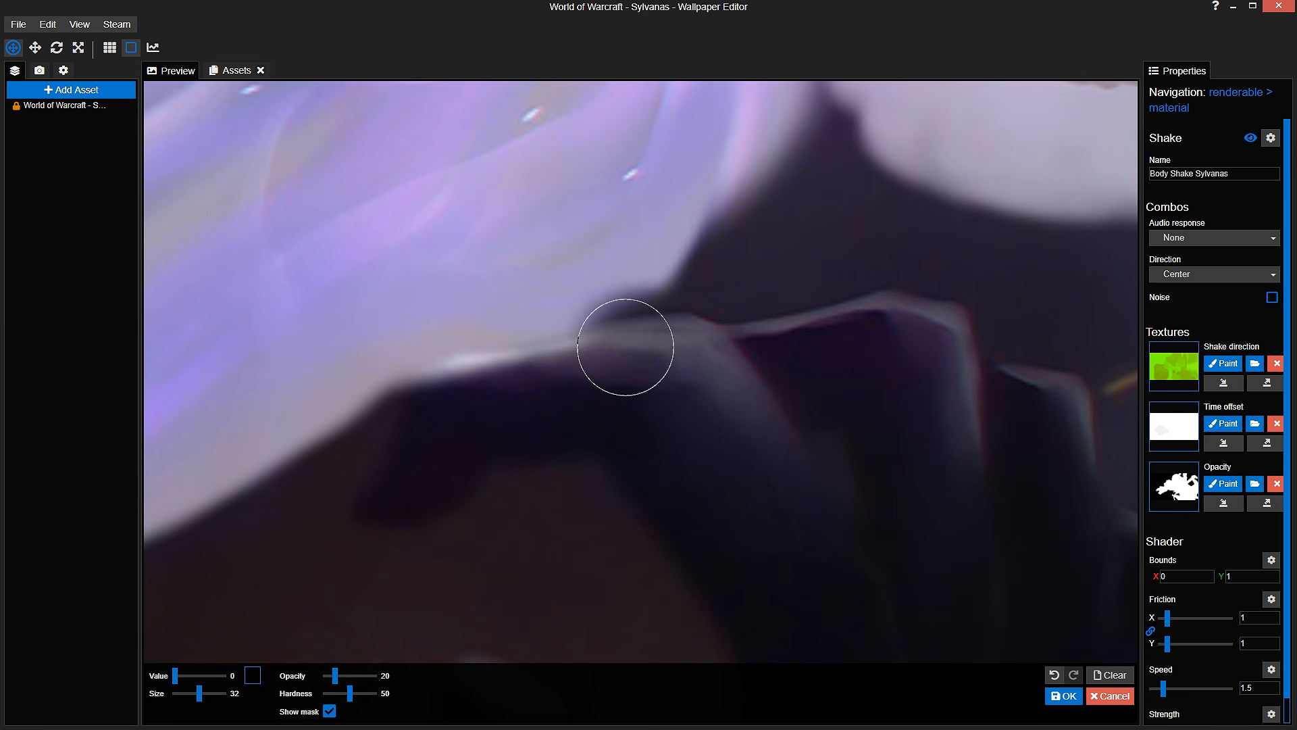
scroll(657, 403, "down", 2)
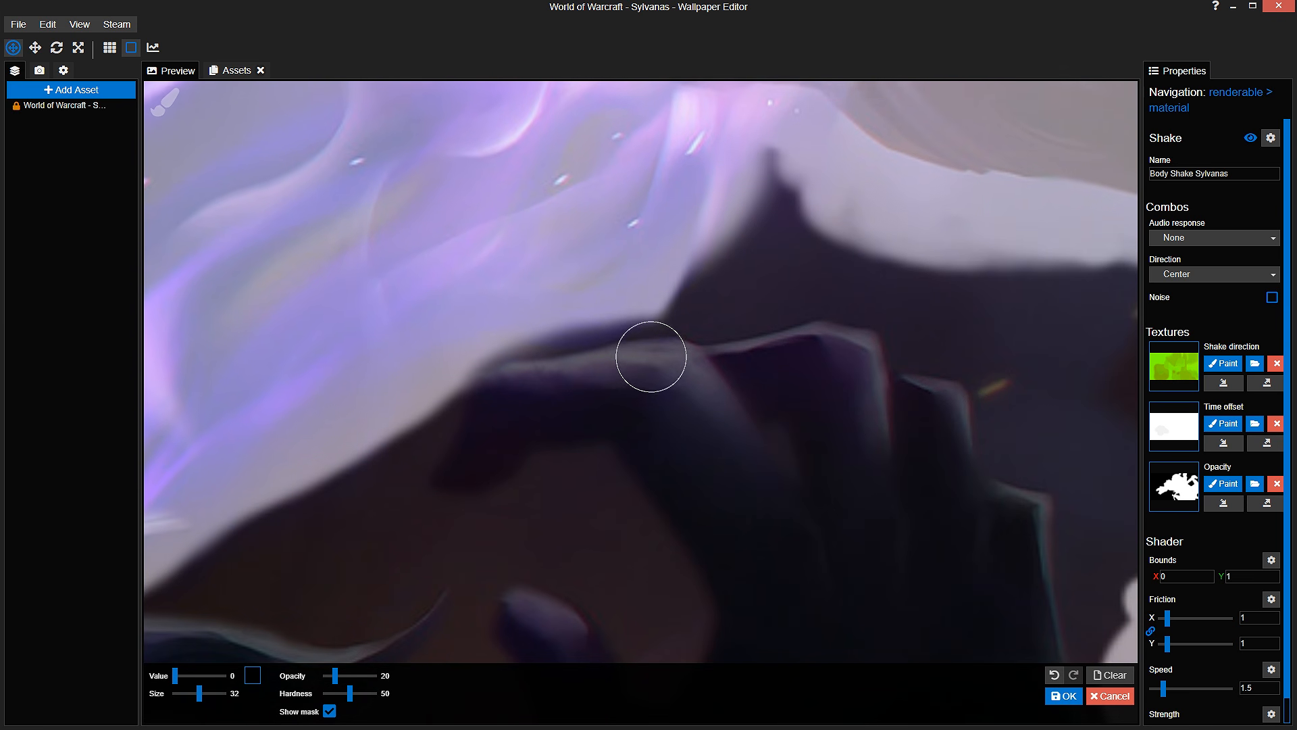
Step: Erase the sparks beside and below the upper wisp from the opacity mask, save the project and hide the overlay
left_click_drag(483, 414, 1135, 642)
left_click_drag(554, 394, 648, 408)
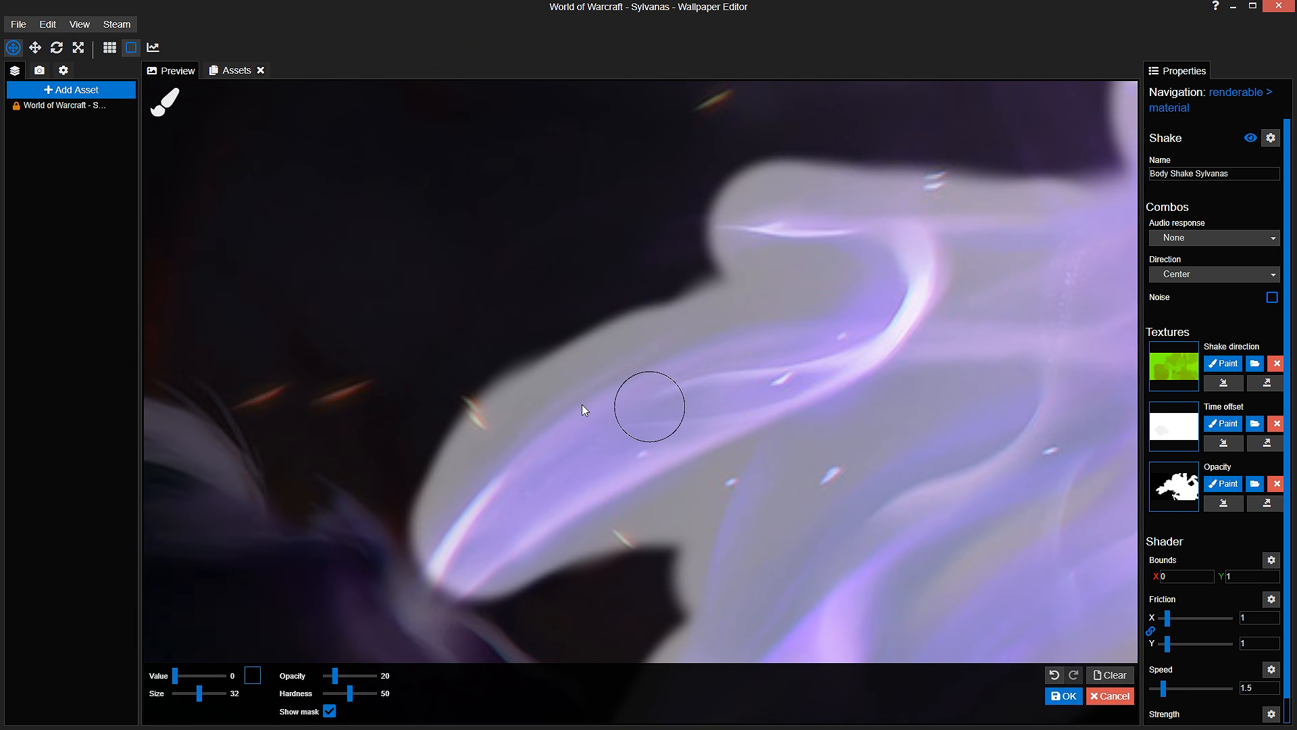
scroll(645, 408, "up", 1)
left_click_drag(481, 412, 545, 397)
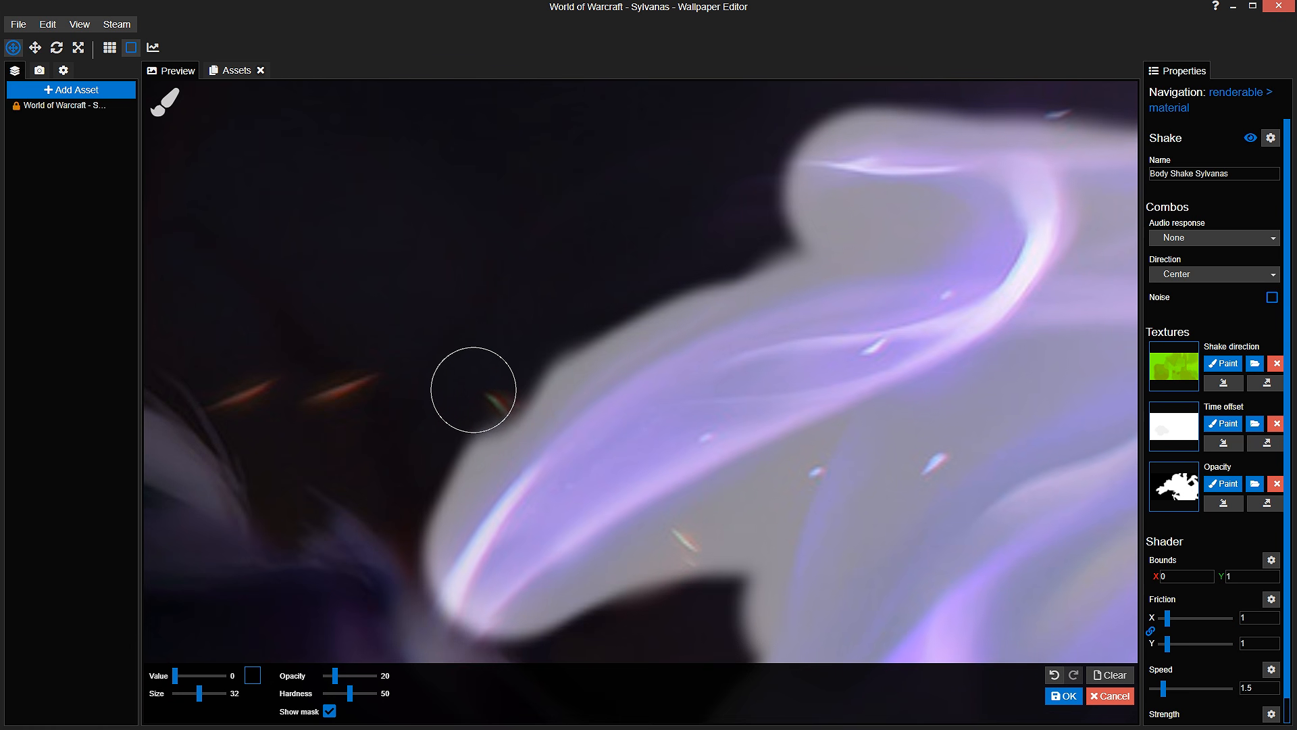
key("ctrl+s")
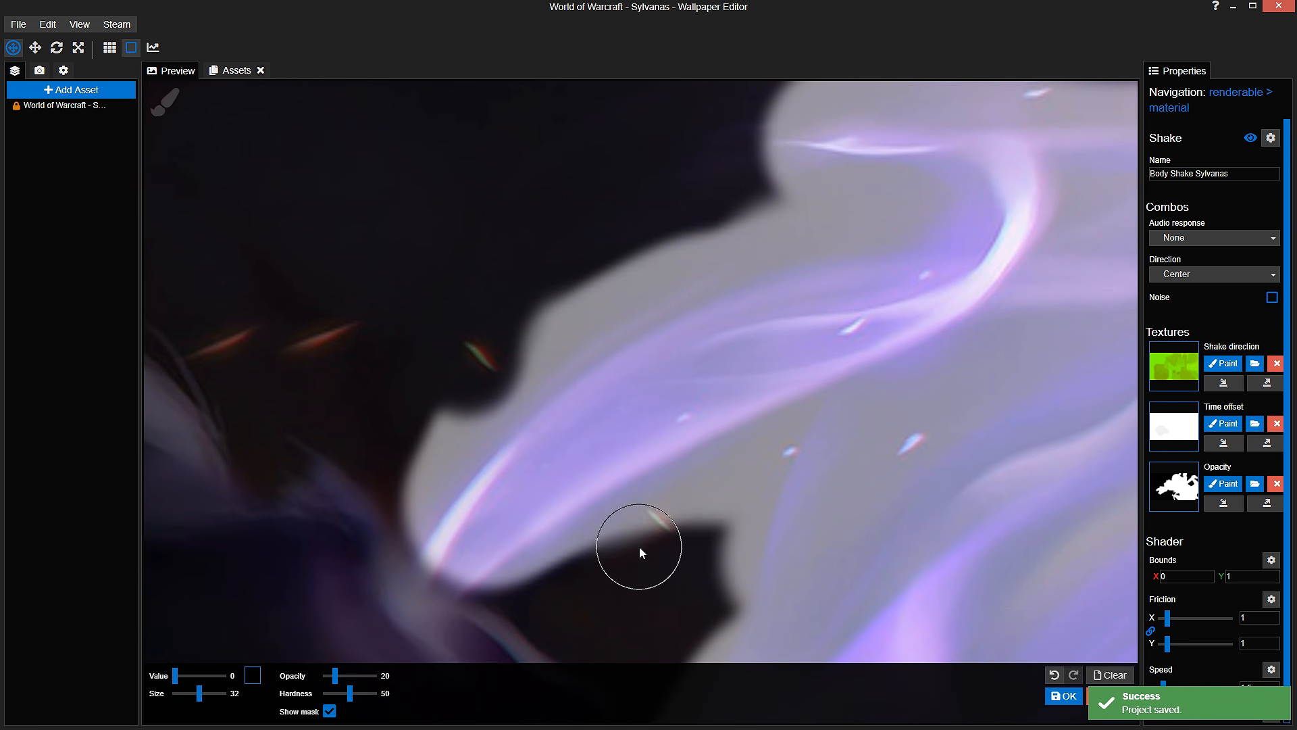
mouse_move(654, 569)
left_mouse_down()
mouse_move(686, 542)
mouse_move(680, 553)
mouse_move(655, 542)
left_mouse_up()
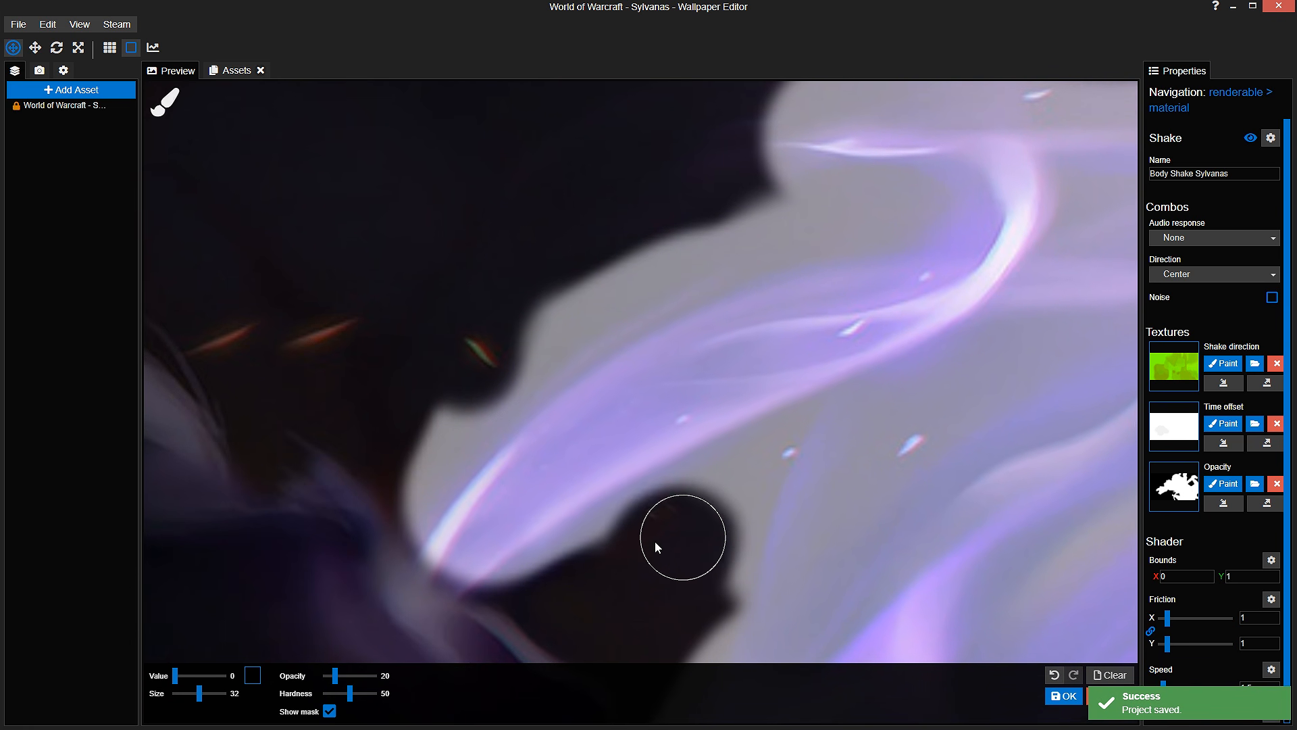
left_click(330, 711)
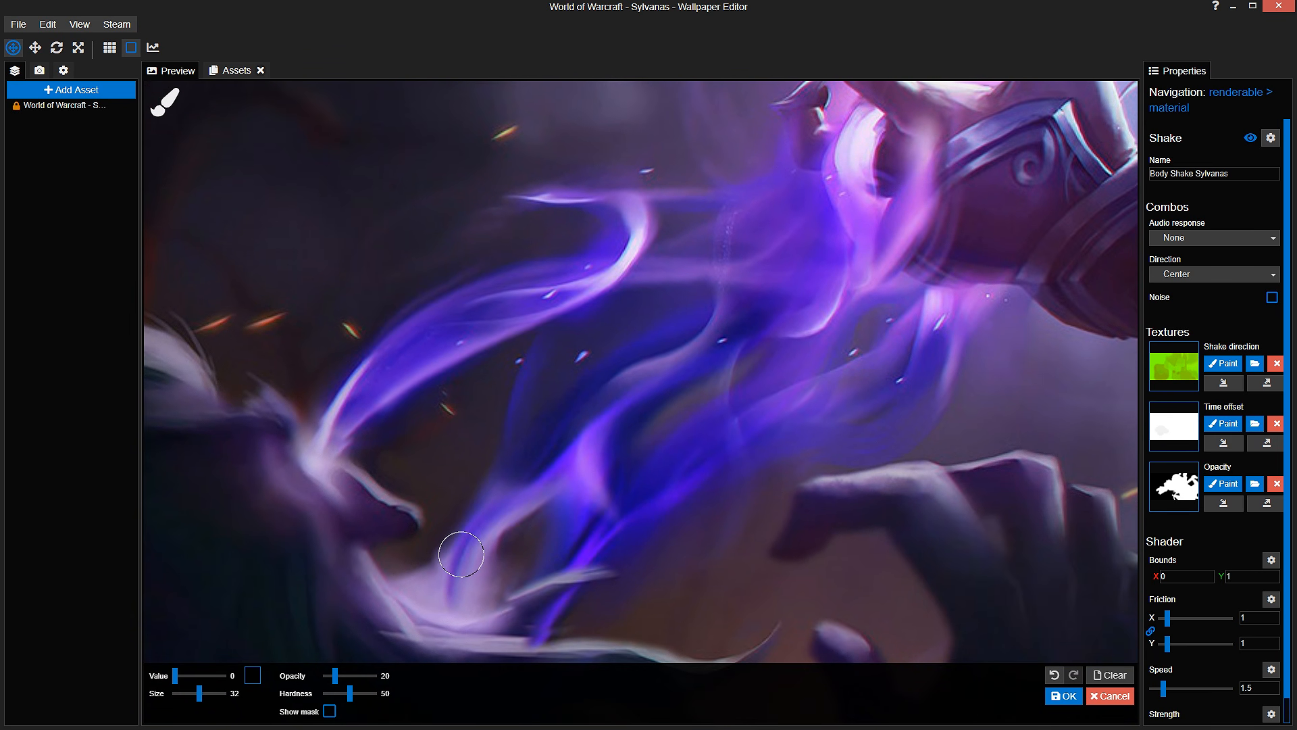
scroll(581, 567, "up", 3)
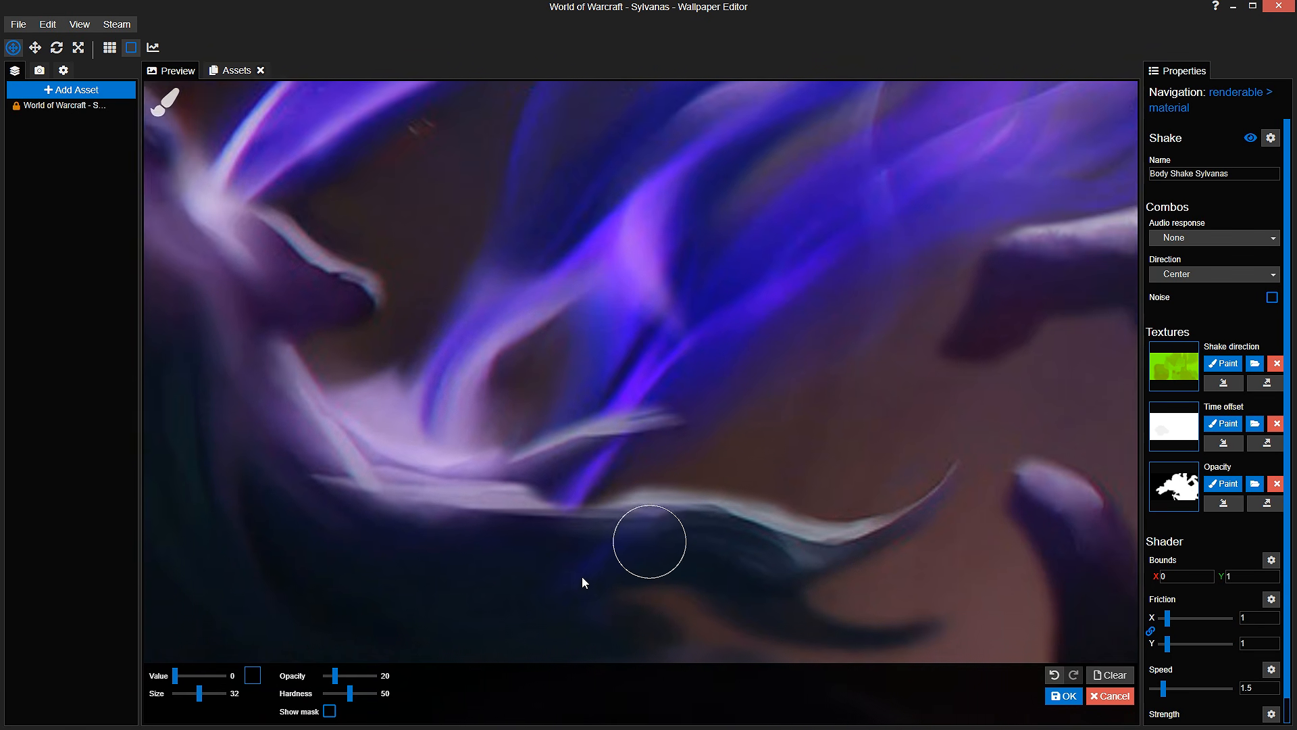
Step: Paint the shake direction over the lower wisps and the victim's face with brush value 60 and size 75, and save the project
scroll(584, 583, "up", 2)
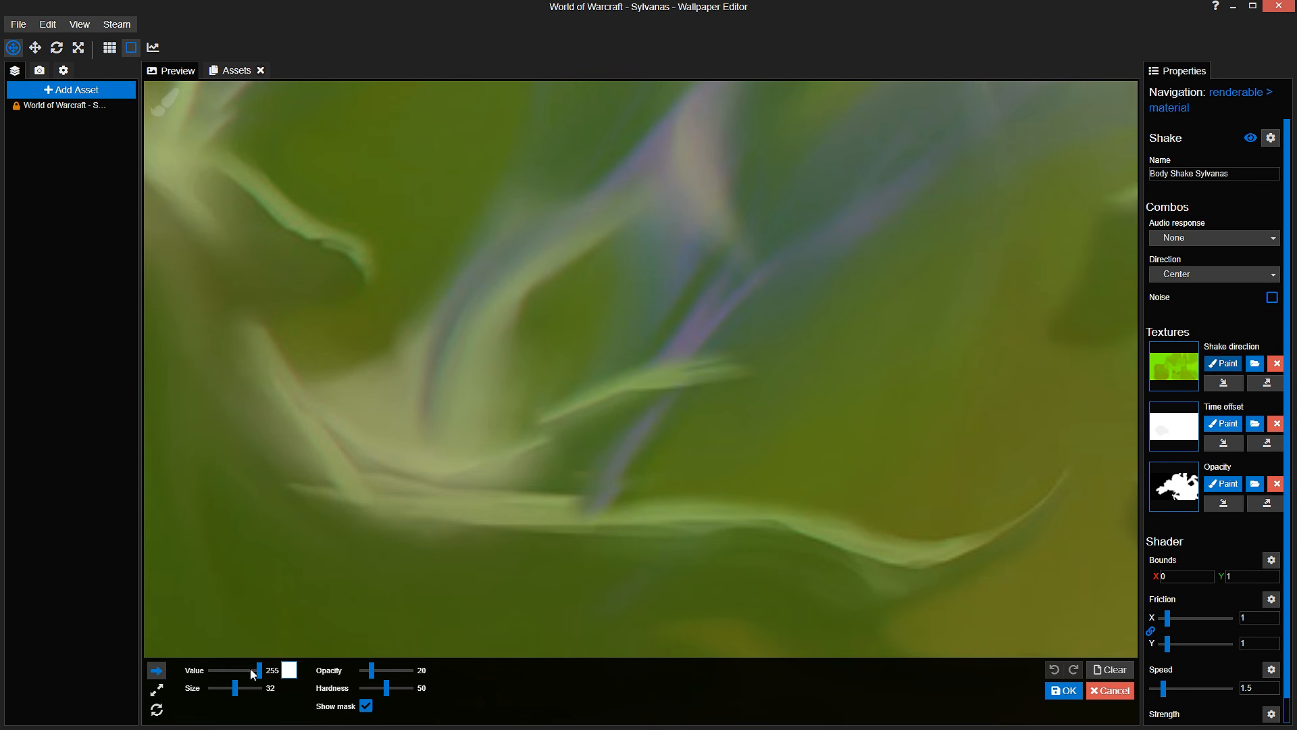
mouse_move(252, 673)
left_mouse_down()
mouse_move(229, 673)
mouse_move(241, 689)
left_mouse_up()
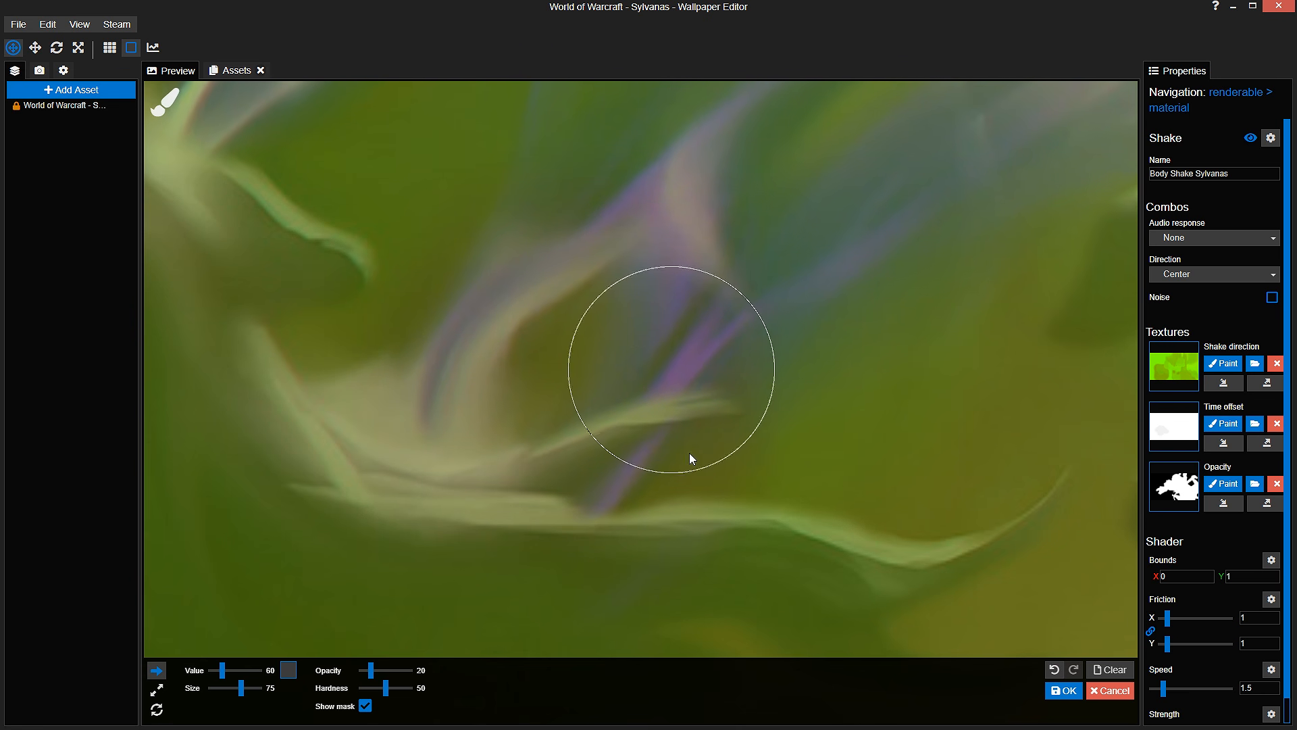
left_click_drag(646, 513, 806, 717)
scroll(646, 513, "down", 1)
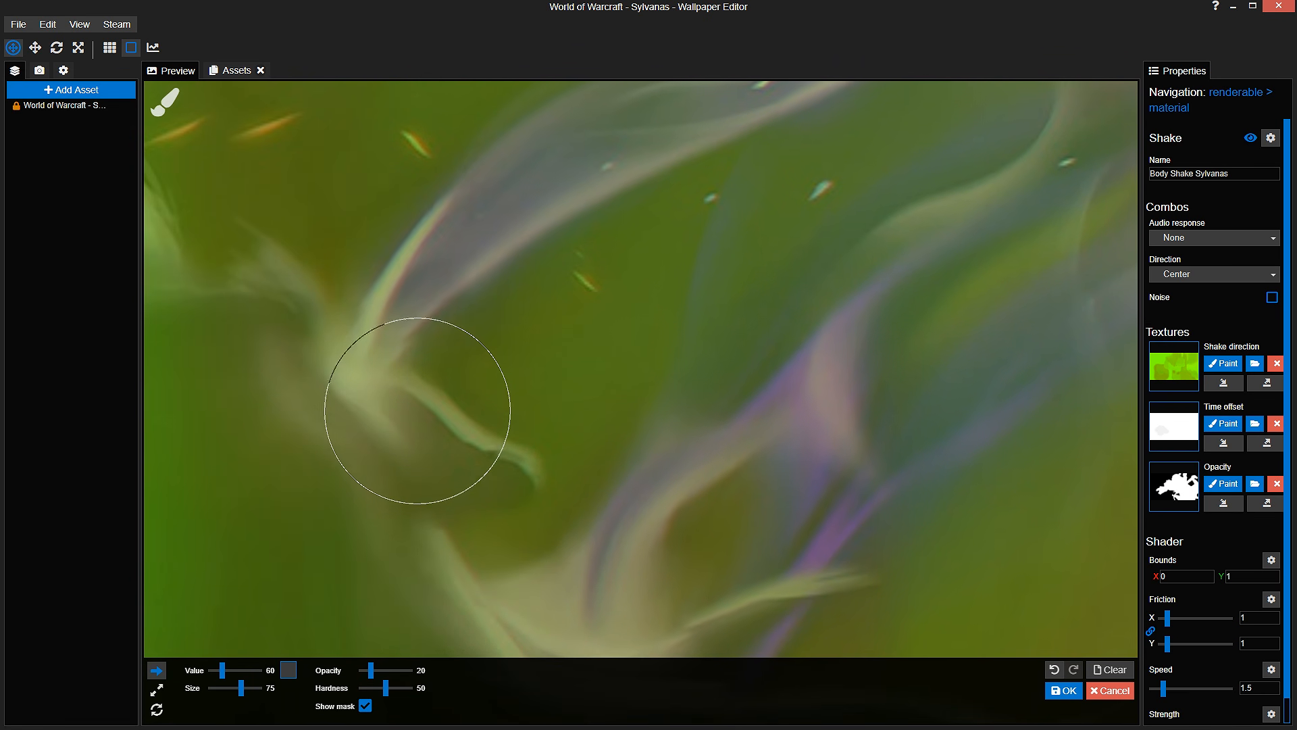
key("ctrl+s")
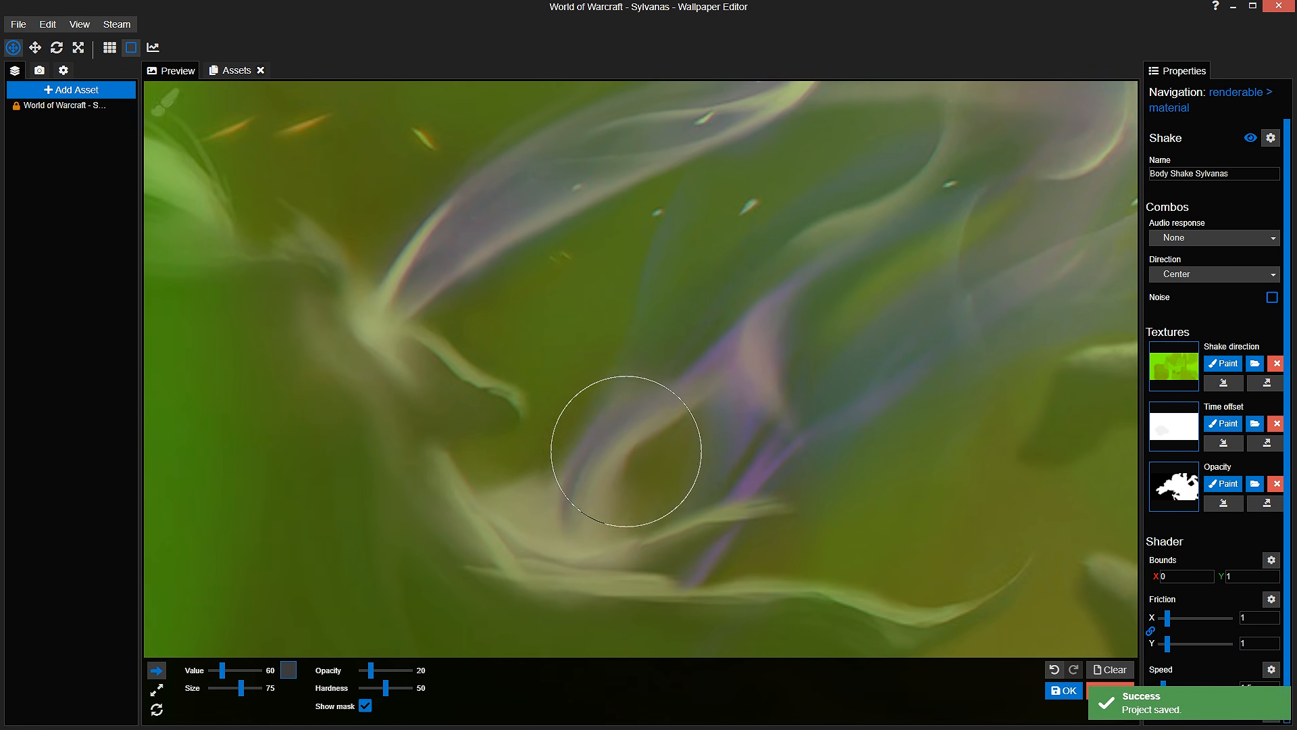
Step: Hide the mask overlay and check the motion of the wisps around the face and the hand
left_click(365, 706)
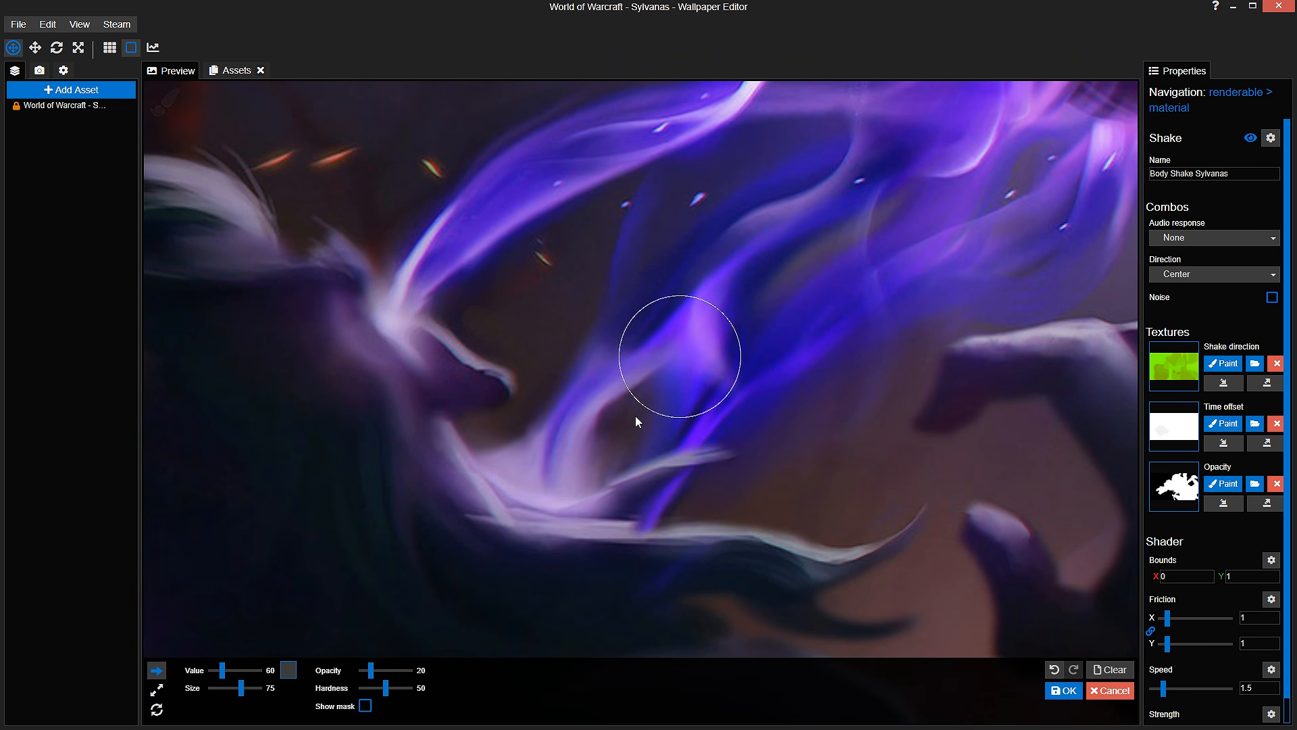
left_click_drag(666, 479, 656, 505)
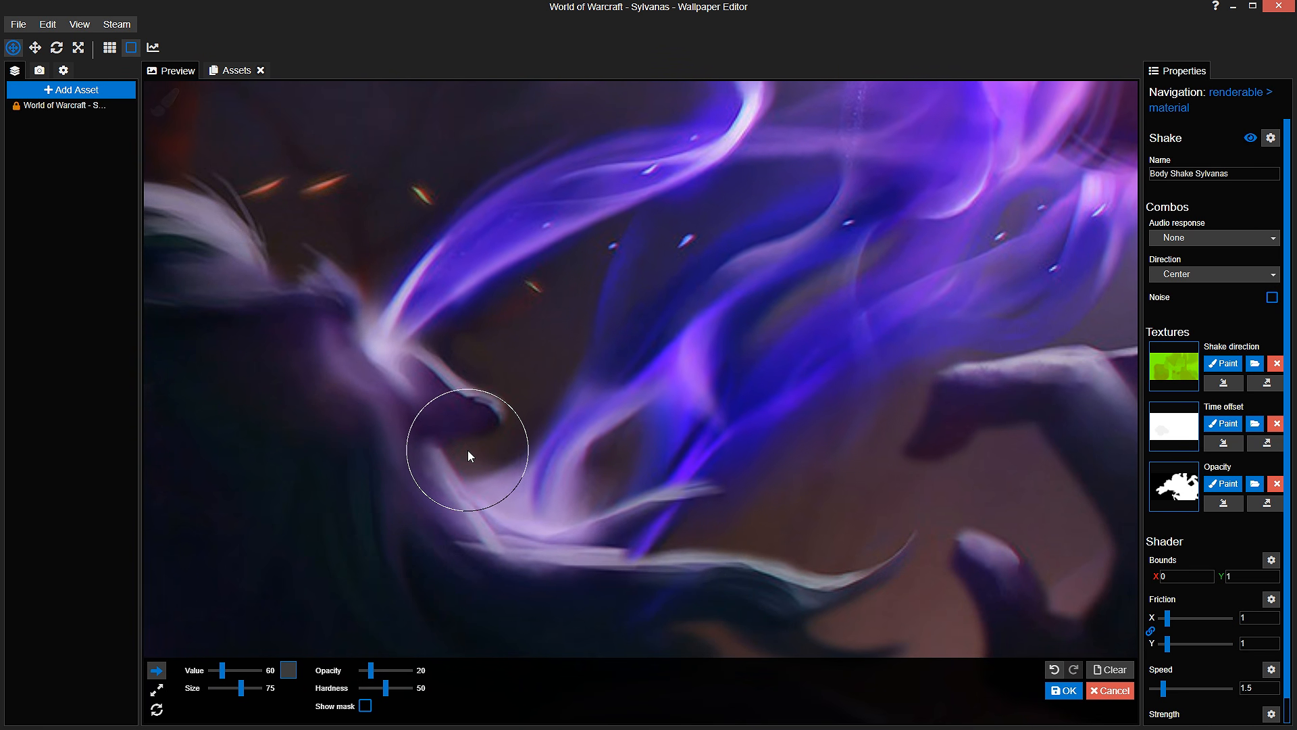
scroll(592, 417, "down", 4)
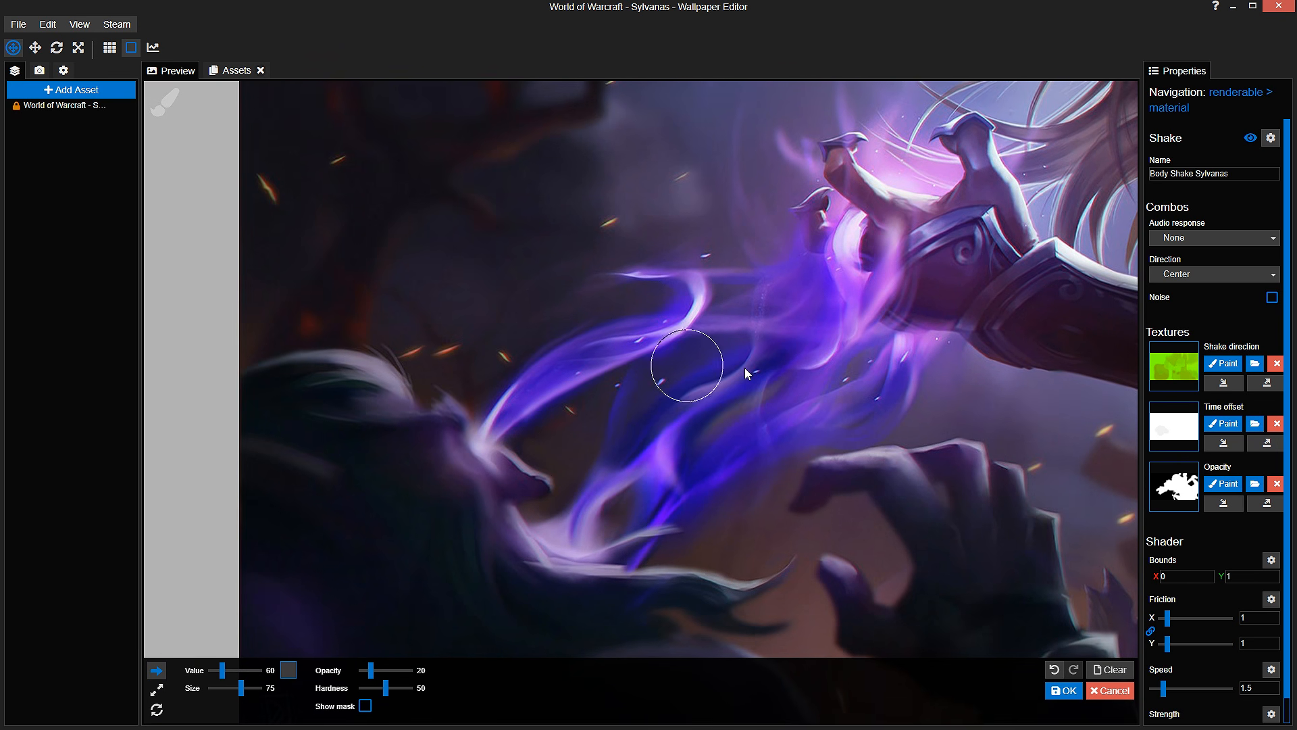
scroll(751, 363, "up", 3)
scroll(751, 363, "up", 2)
left_click_drag(760, 391, 734, 359)
mouse_move(728, 409)
left_mouse_down()
mouse_move(708, 371)
mouse_move(683, 361)
left_mouse_up()
scroll(701, 398, "down", 1)
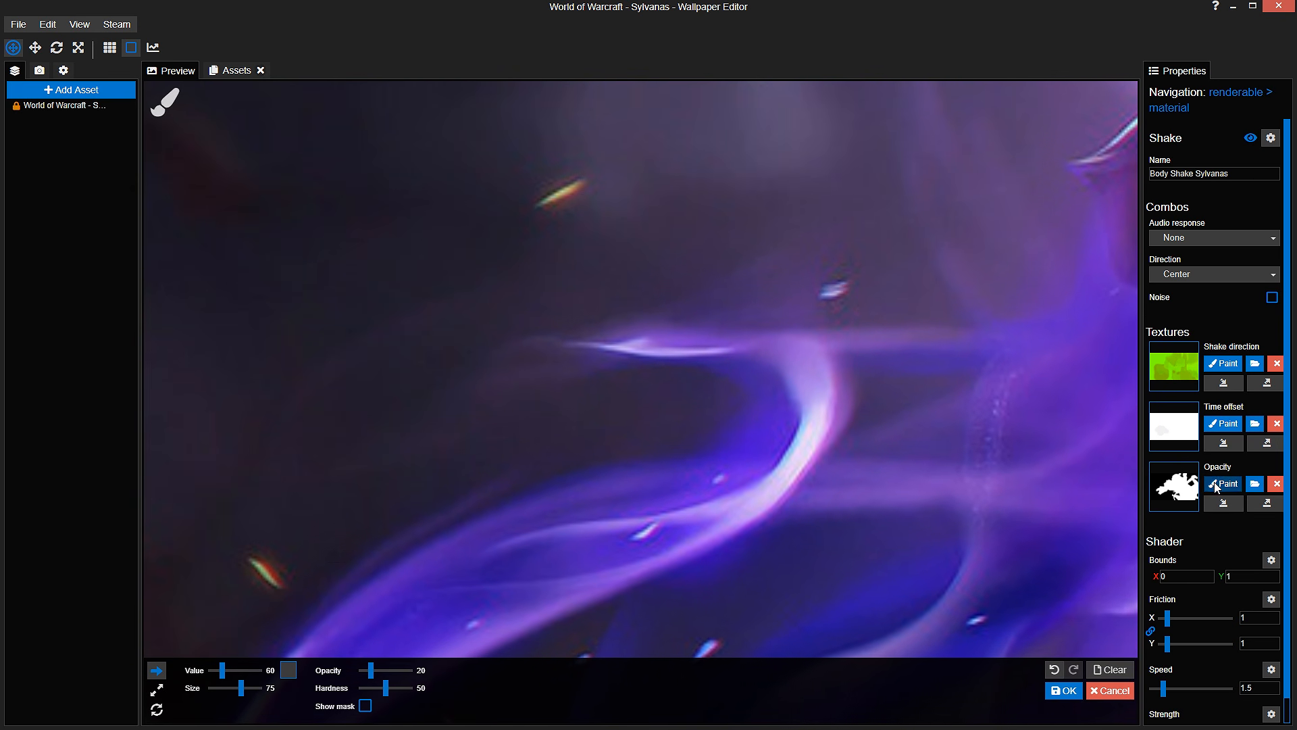
Step: Show the opacity mask and paint in the spark above the upper wisp with brush value 255 and size 29
left_click(1221, 485)
left_click(330, 710)
left_click_drag(200, 694, 197, 693)
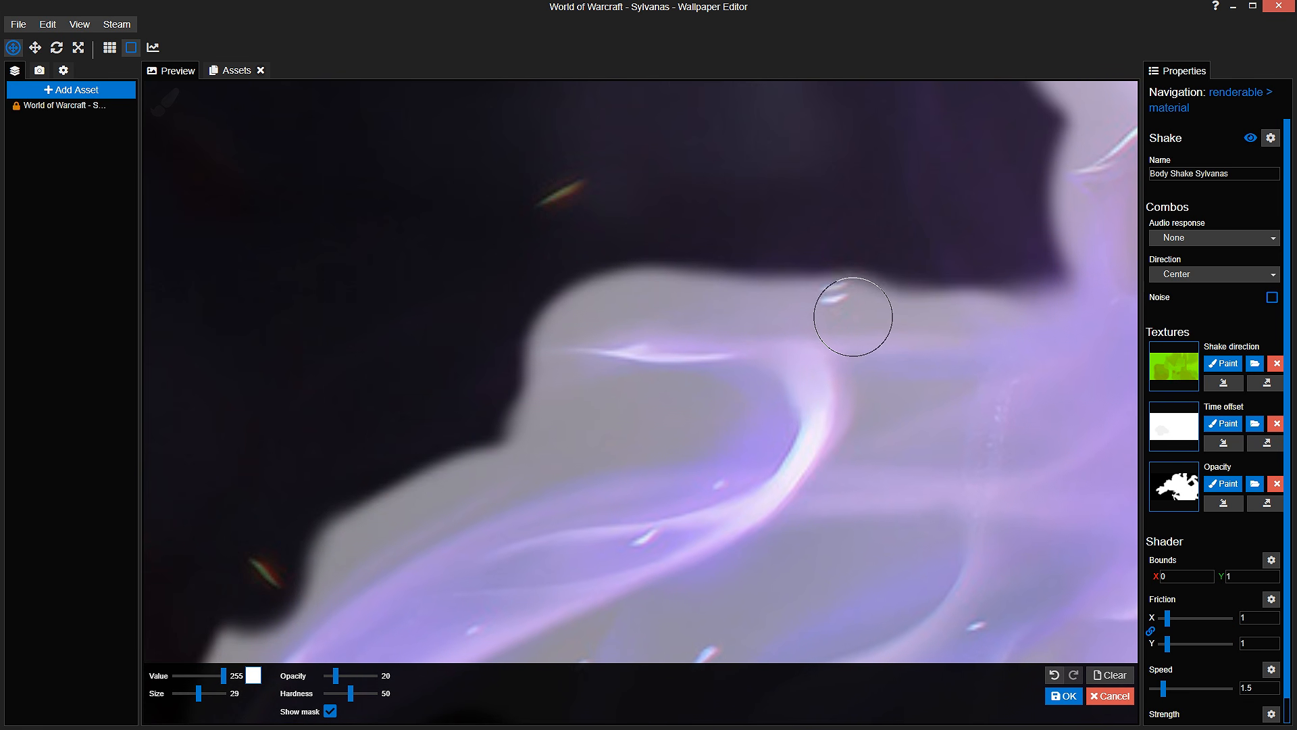
mouse_move(851, 315)
left_mouse_down()
mouse_move(898, 310)
mouse_move(828, 287)
mouse_move(784, 290)
left_mouse_up()
scroll(820, 403, "down", 4)
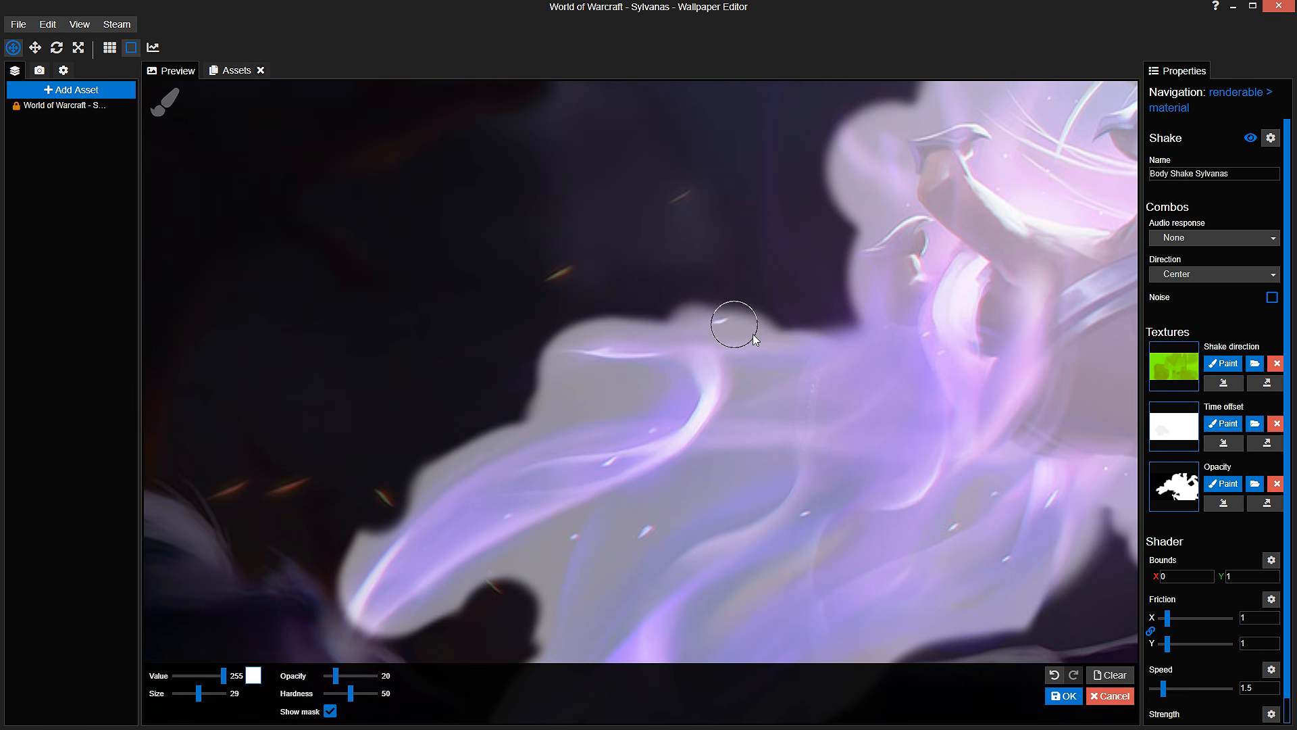
Step: Review the opacity mask around the raised hand and forearm, save the project and hide the overlay
left_click_drag(752, 331, 718, 249)
mouse_move(781, 391)
left_mouse_down()
mouse_move(643, 232)
mouse_move(366, 371)
mouse_move(200, 232)
left_mouse_up()
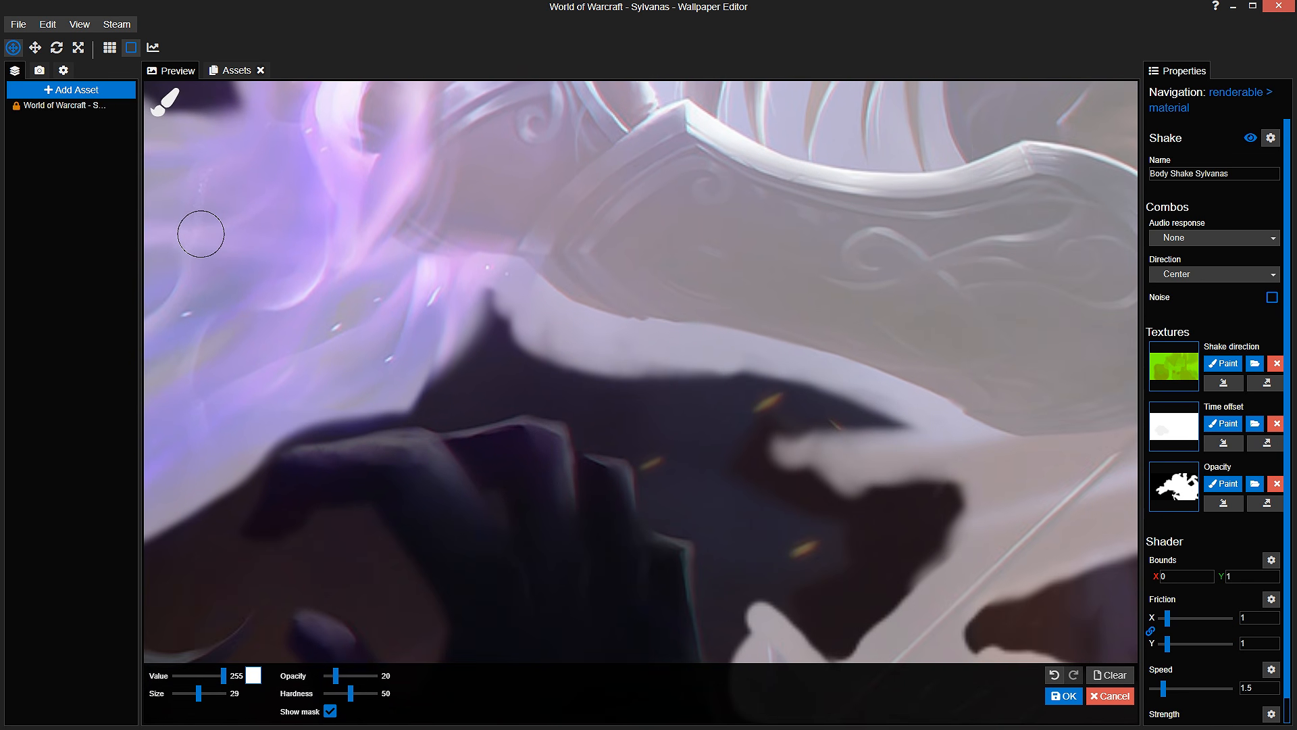
scroll(784, 379, "down", 5)
mouse_move(782, 454)
left_mouse_down()
mouse_move(800, 362)
mouse_move(863, 308)
mouse_move(1091, 579)
left_mouse_up()
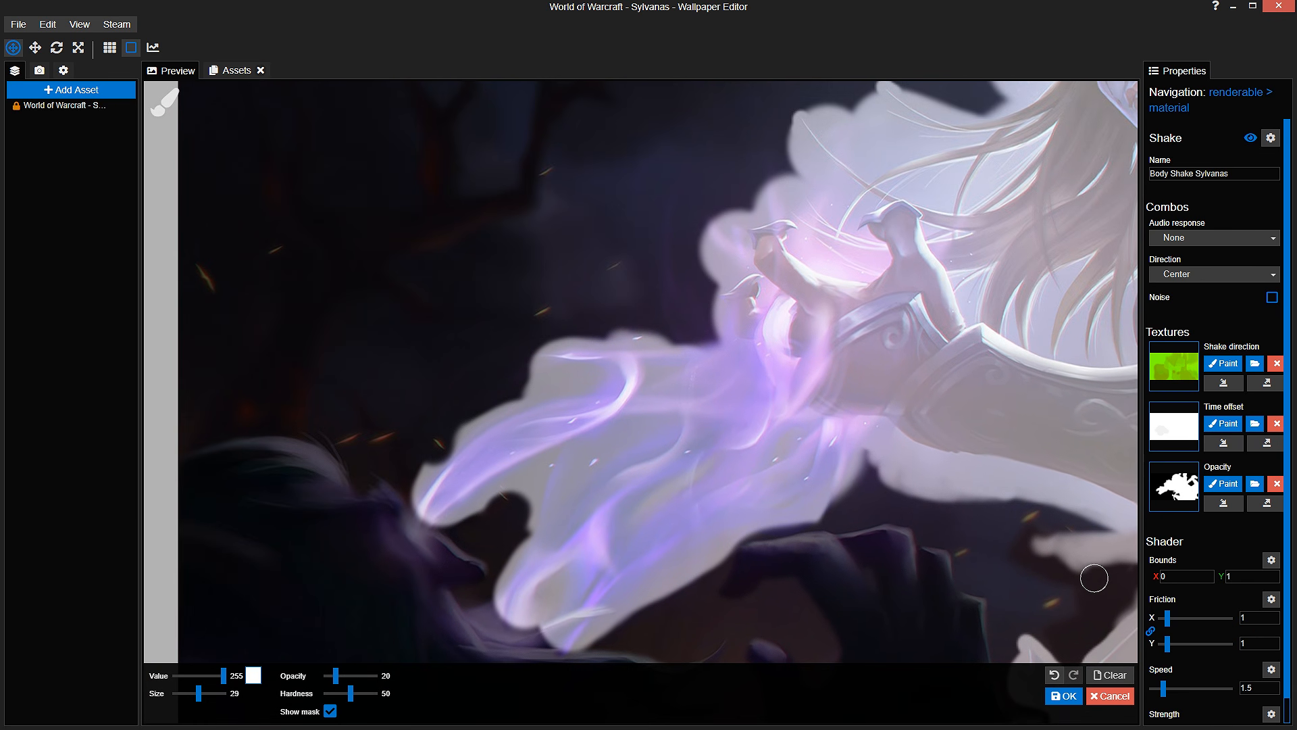
key("ctrl+s")
left_click_drag(575, 508, 587, 428)
left_click(330, 710)
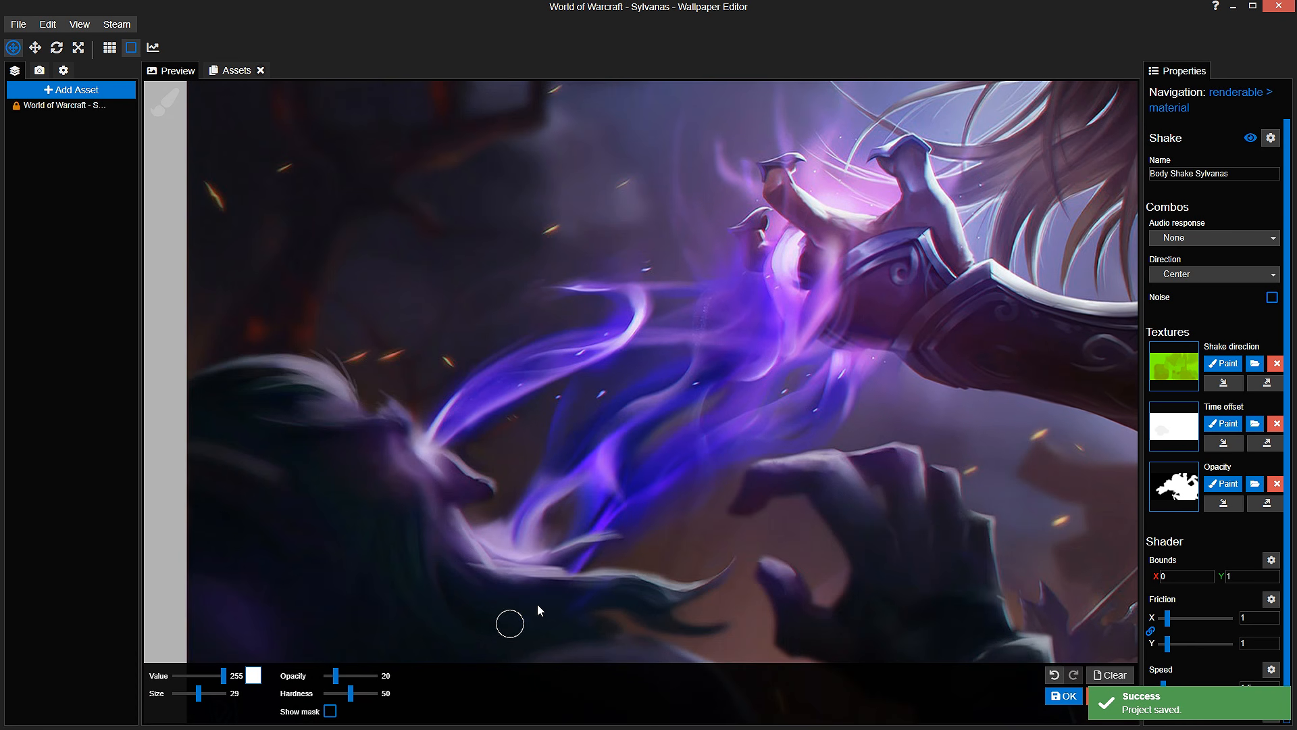
Step: Erase the opacity mask along the thin hair strand crossing the lower wisp with brush value 0 and size 16
scroll(540, 594, "up", 8)
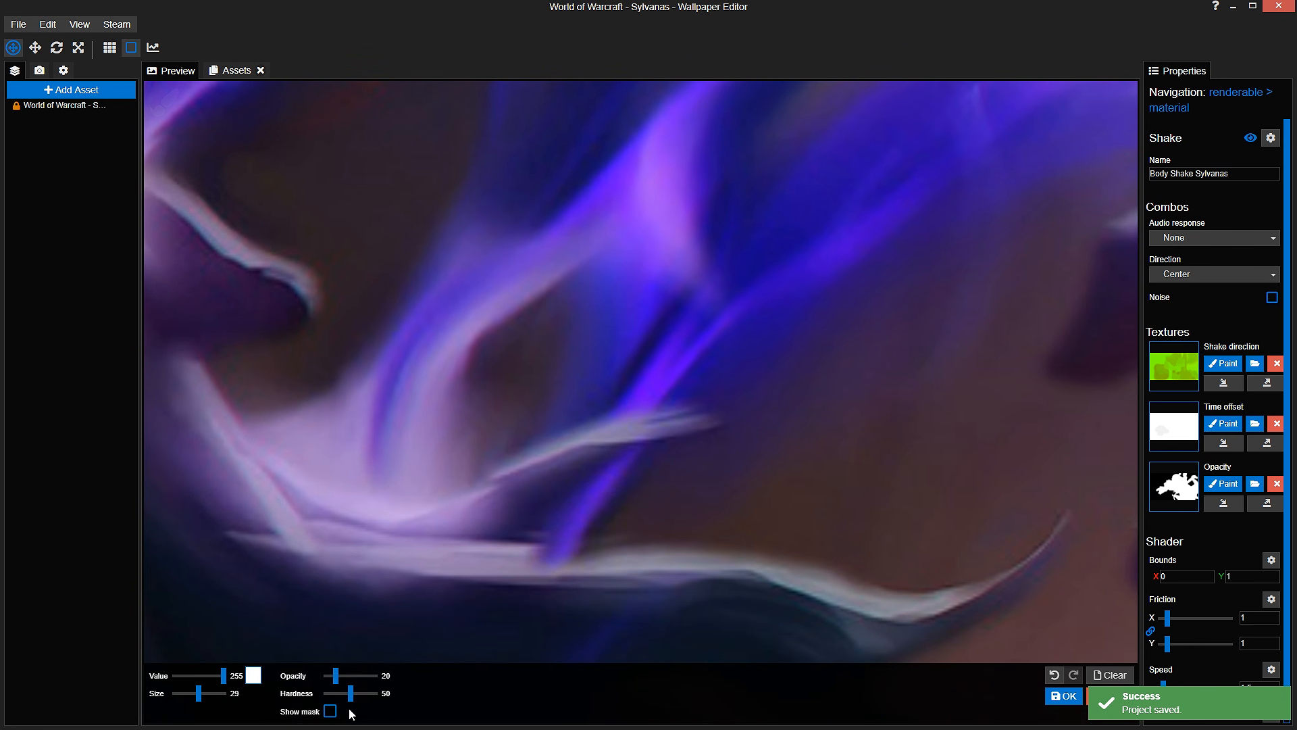
left_click(331, 711)
left_click_drag(223, 676, 172, 675)
scroll(432, 547, "up", 3)
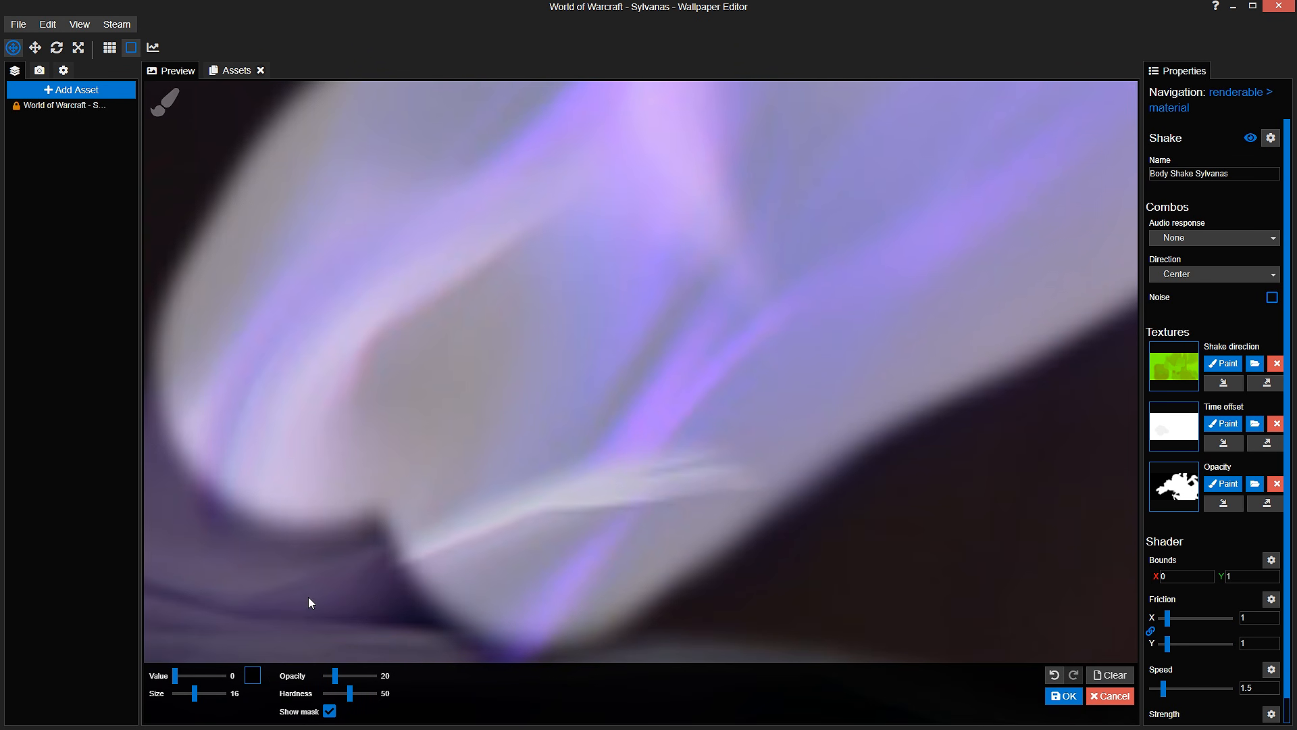
mouse_move(434, 528)
left_mouse_down()
mouse_move(717, 445)
mouse_move(781, 453)
mouse_move(605, 463)
left_mouse_up()
scroll(432, 649, "down", 3)
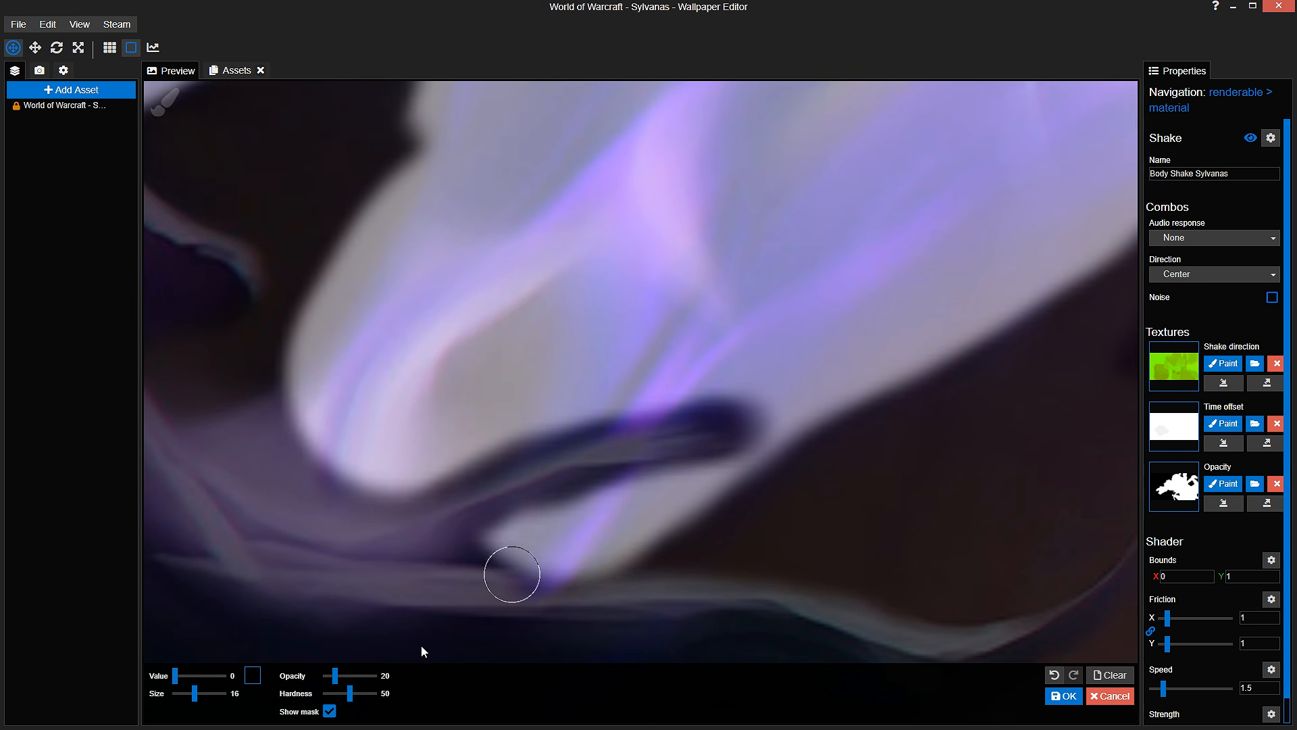
Step: Trim the opacity mask along the hair beneath the lower wisp's tip and check the motion without the overlay
left_click(331, 710)
scroll(702, 527, "up", 3)
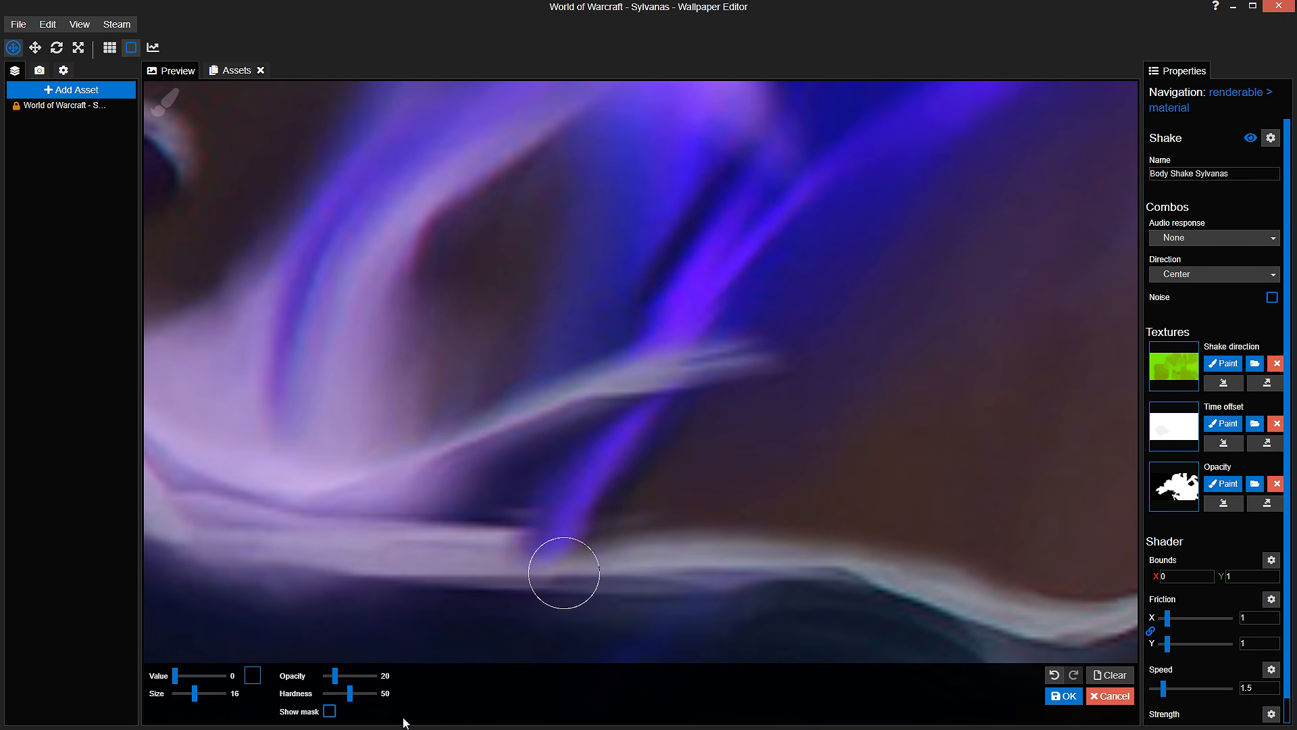
left_click(329, 712)
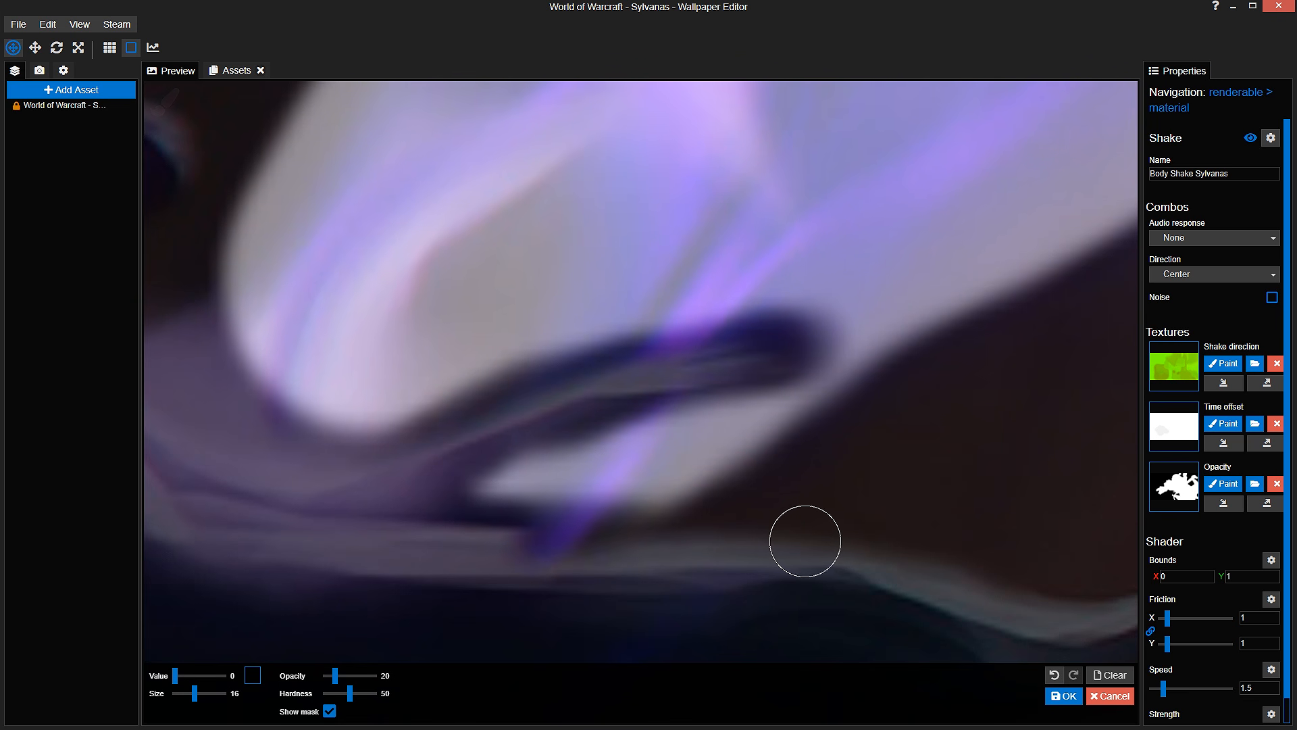
left_click(331, 711)
scroll(730, 591, "down", 5)
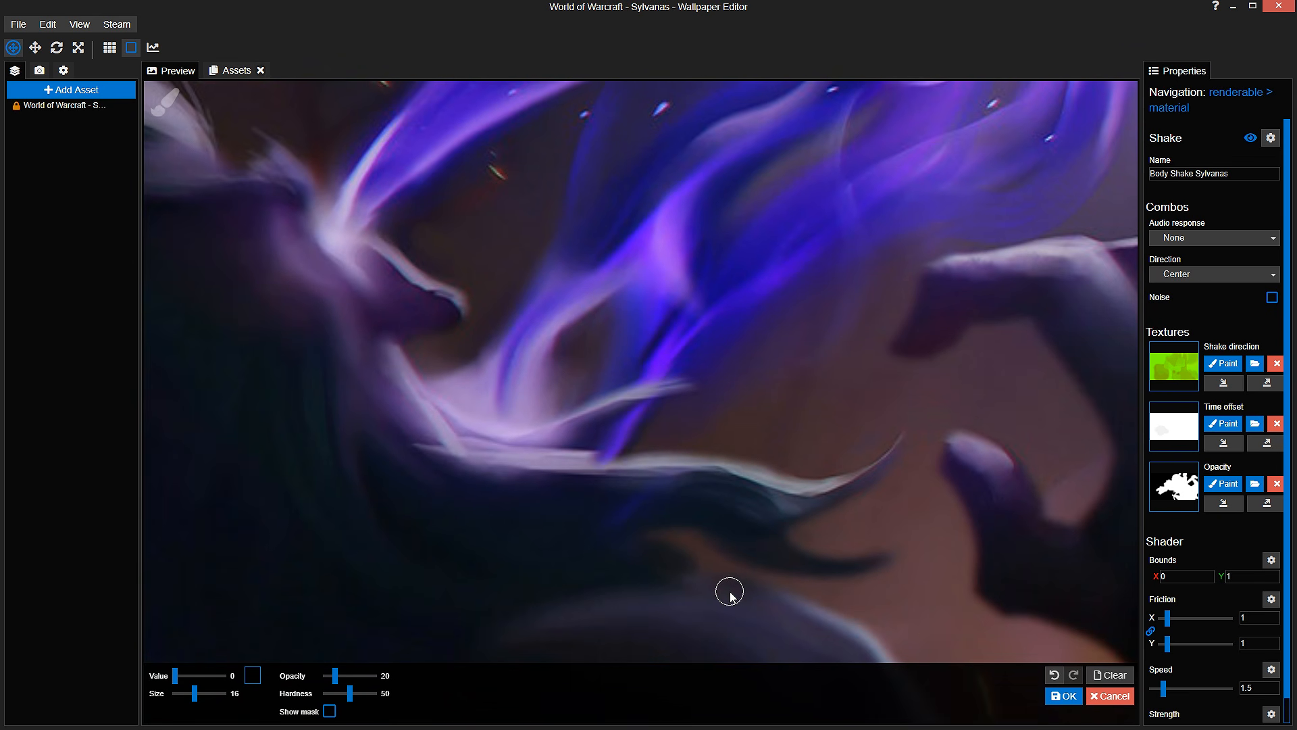
scroll(729, 579, "down", 4)
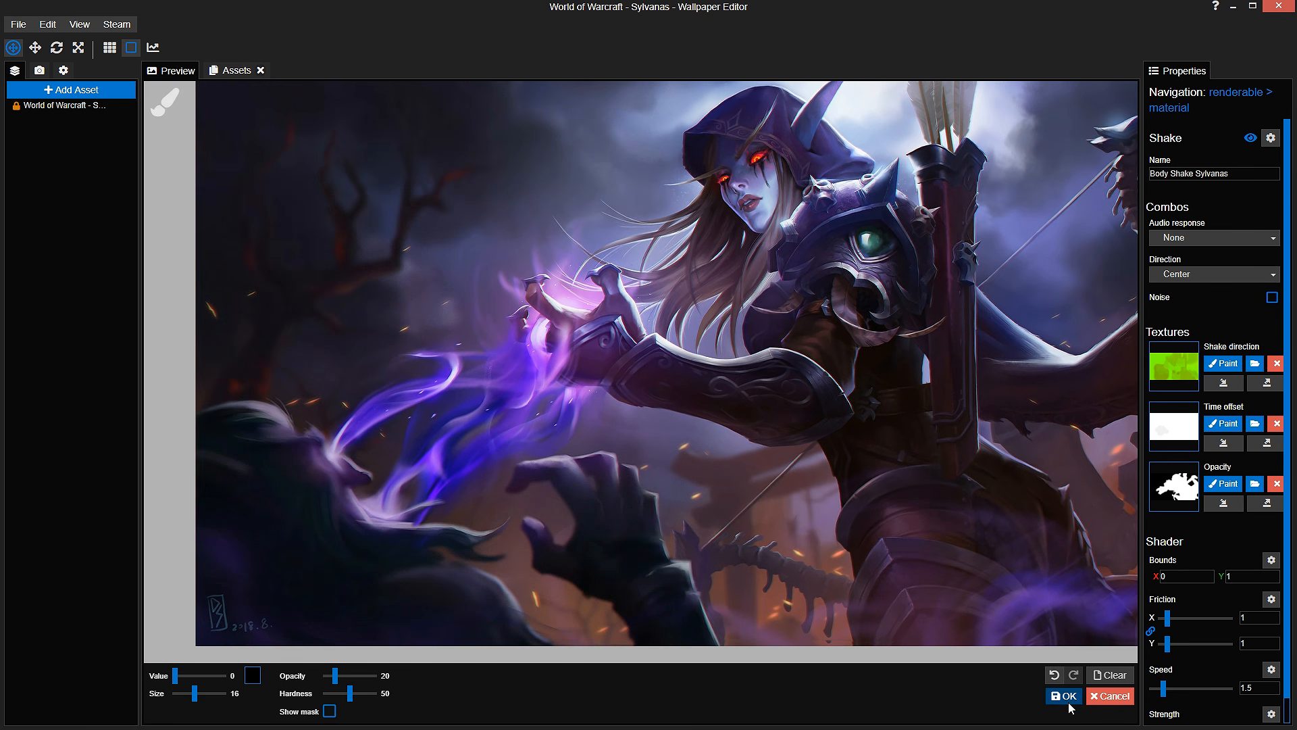
scroll(858, 506, "up", 5)
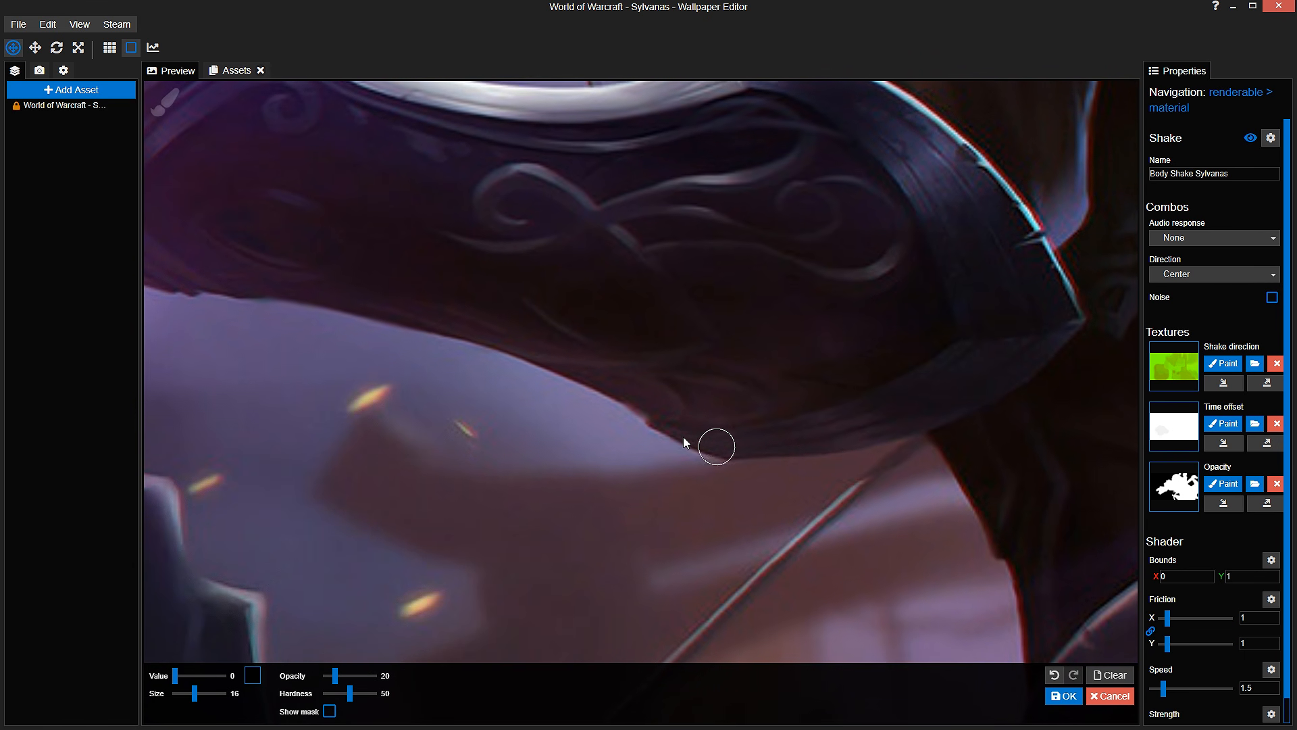
Step: Review the shake direction mask around the forearm with brush value 142 and size 38, and accept it
left_click(1219, 360)
left_click(365, 706)
left_click_drag(250, 671, 237, 679)
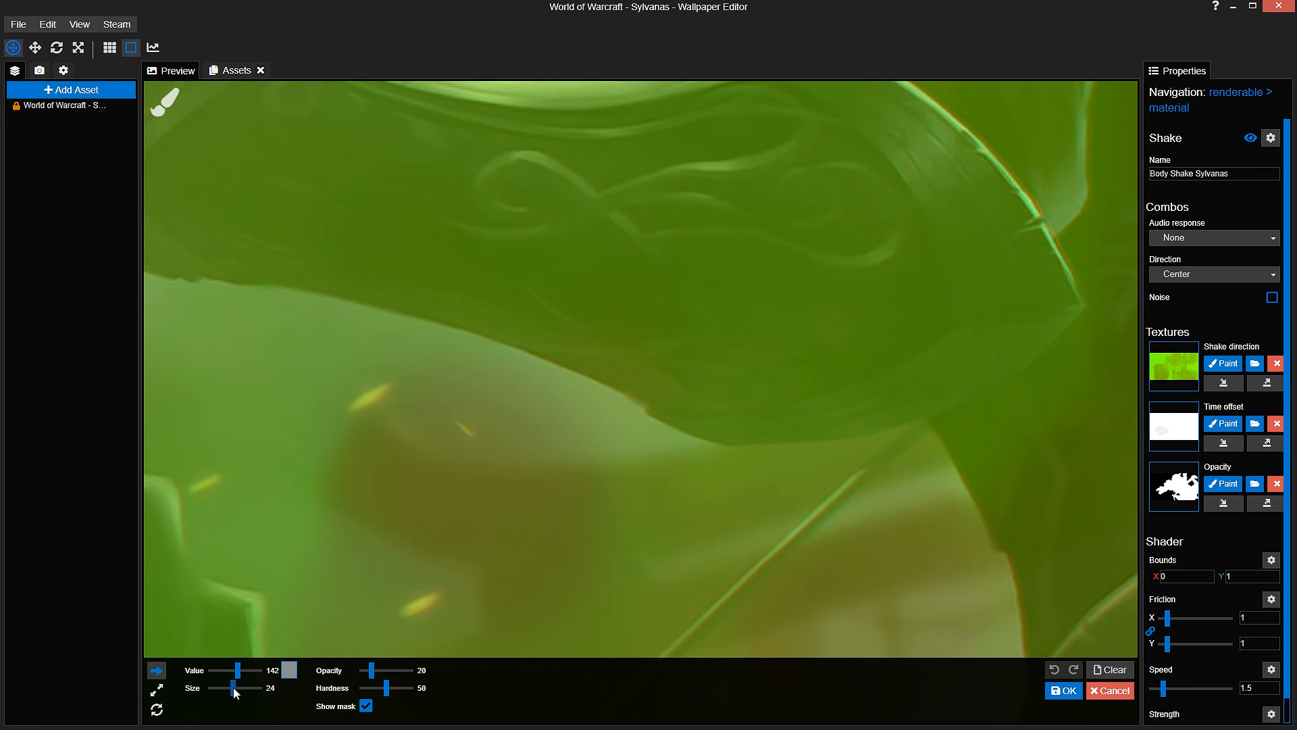
left_click_drag(234, 687, 237, 687)
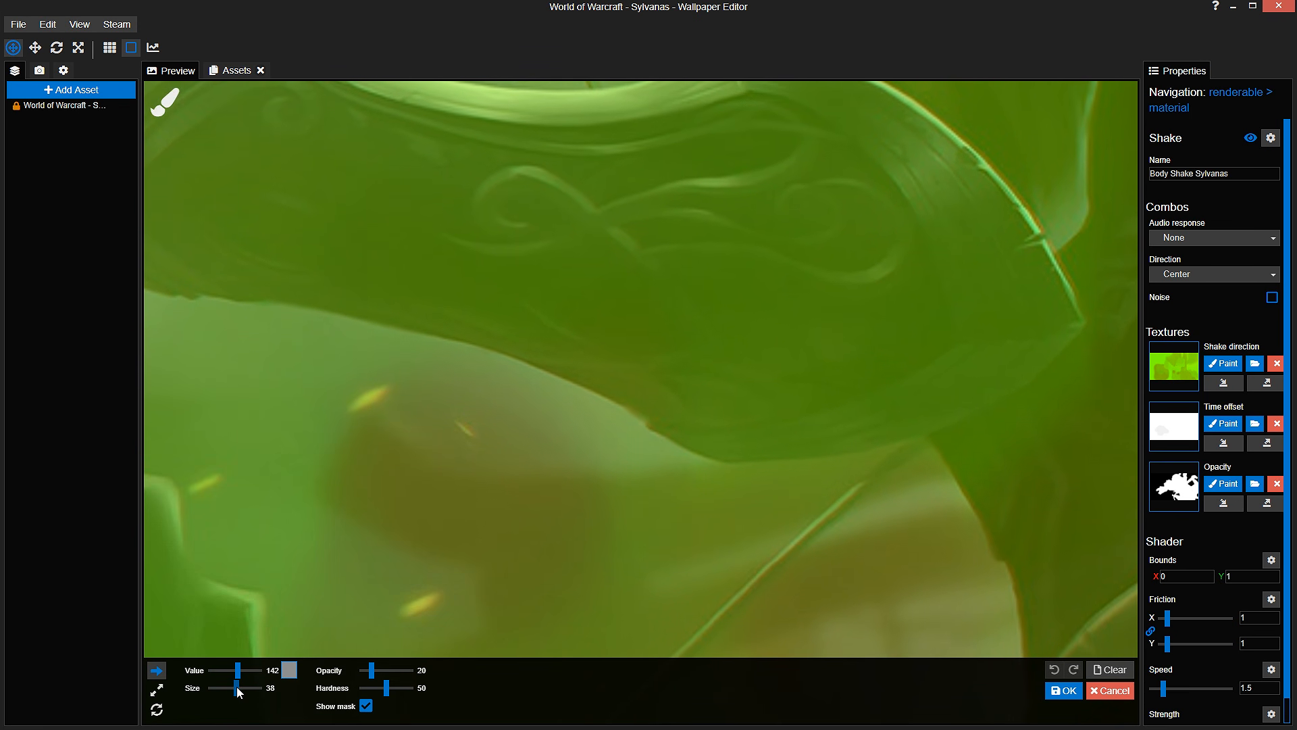
left_click(1068, 691)
scroll(476, 335, "down", 6)
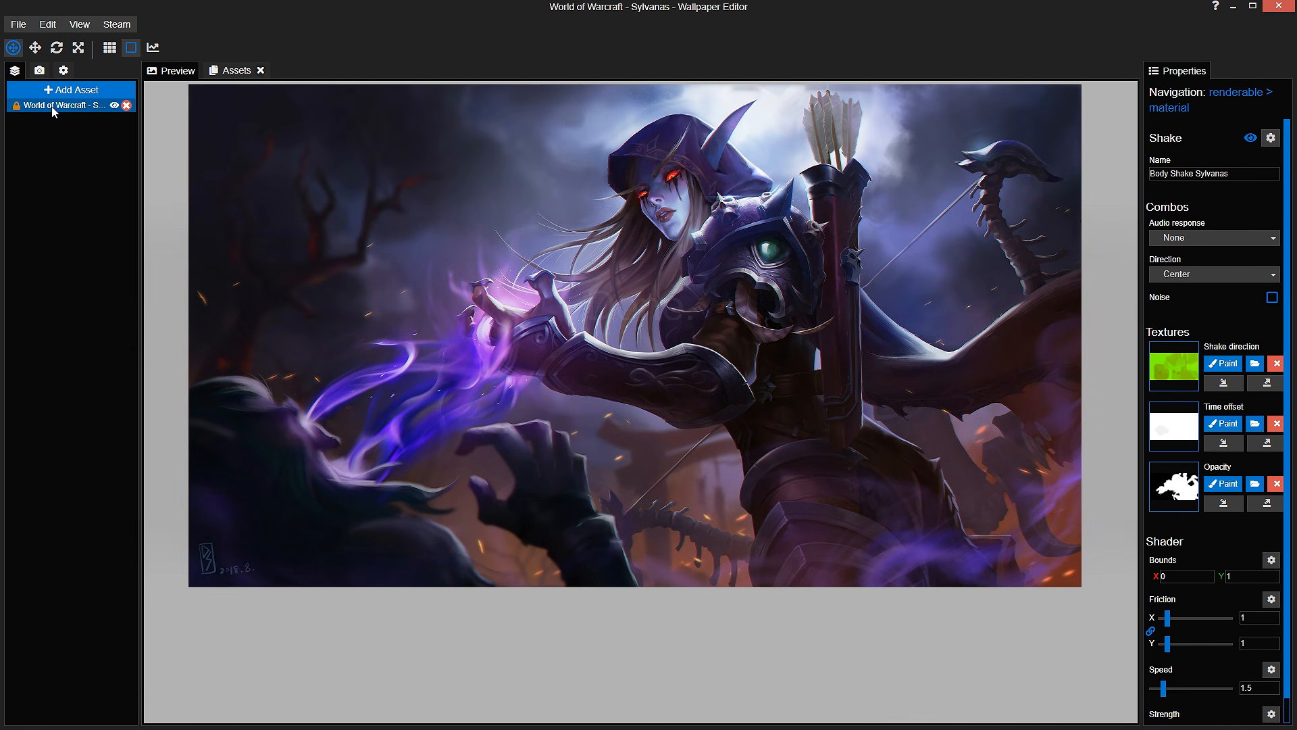
Step: Return to the image layer, hide the Body Shake Sylvanas effect and save the project
left_click(51, 107)
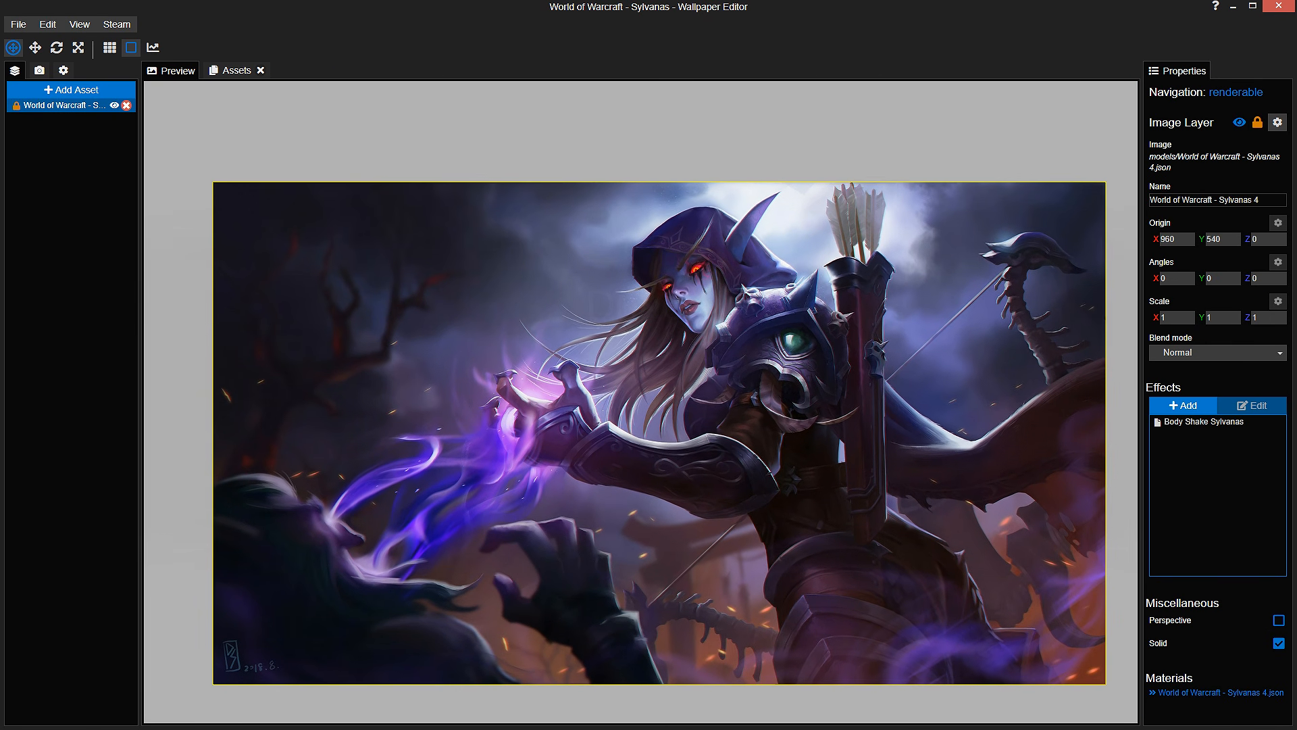
scroll(873, 399, "up", 2)
left_click(1246, 423)
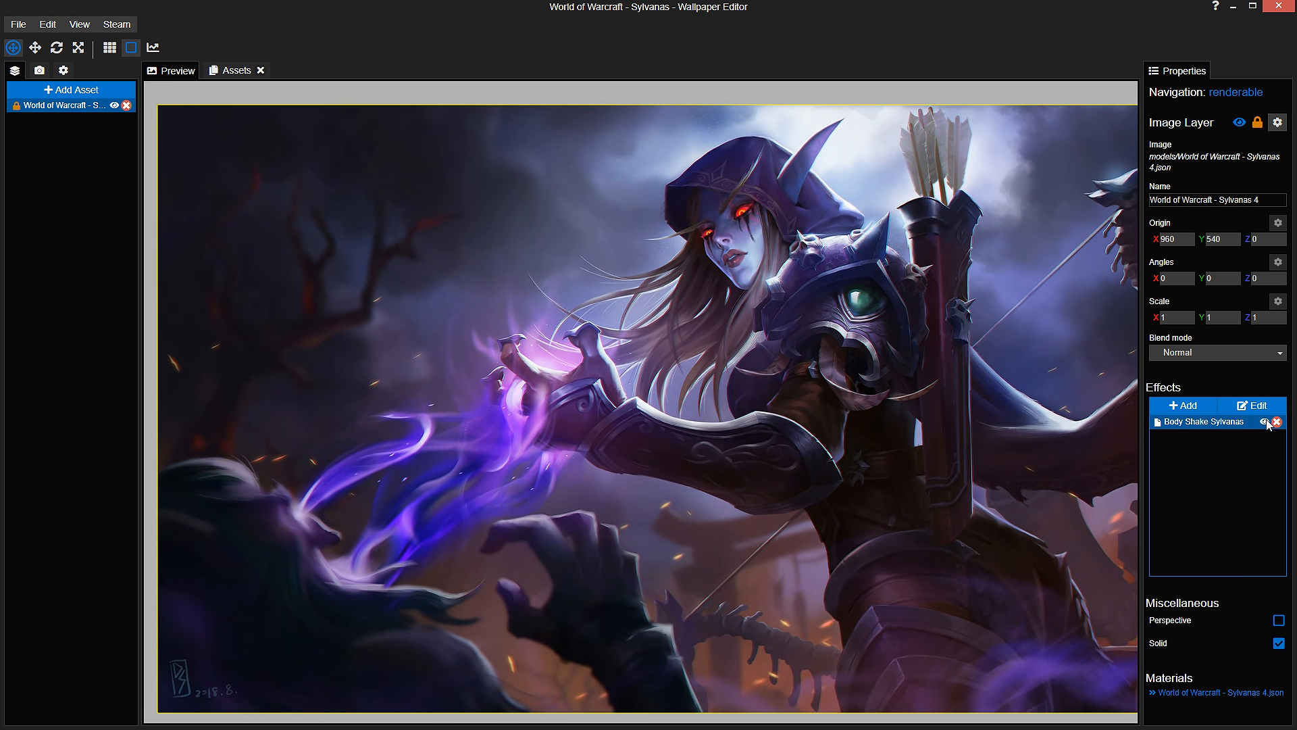
left_click(1265, 421)
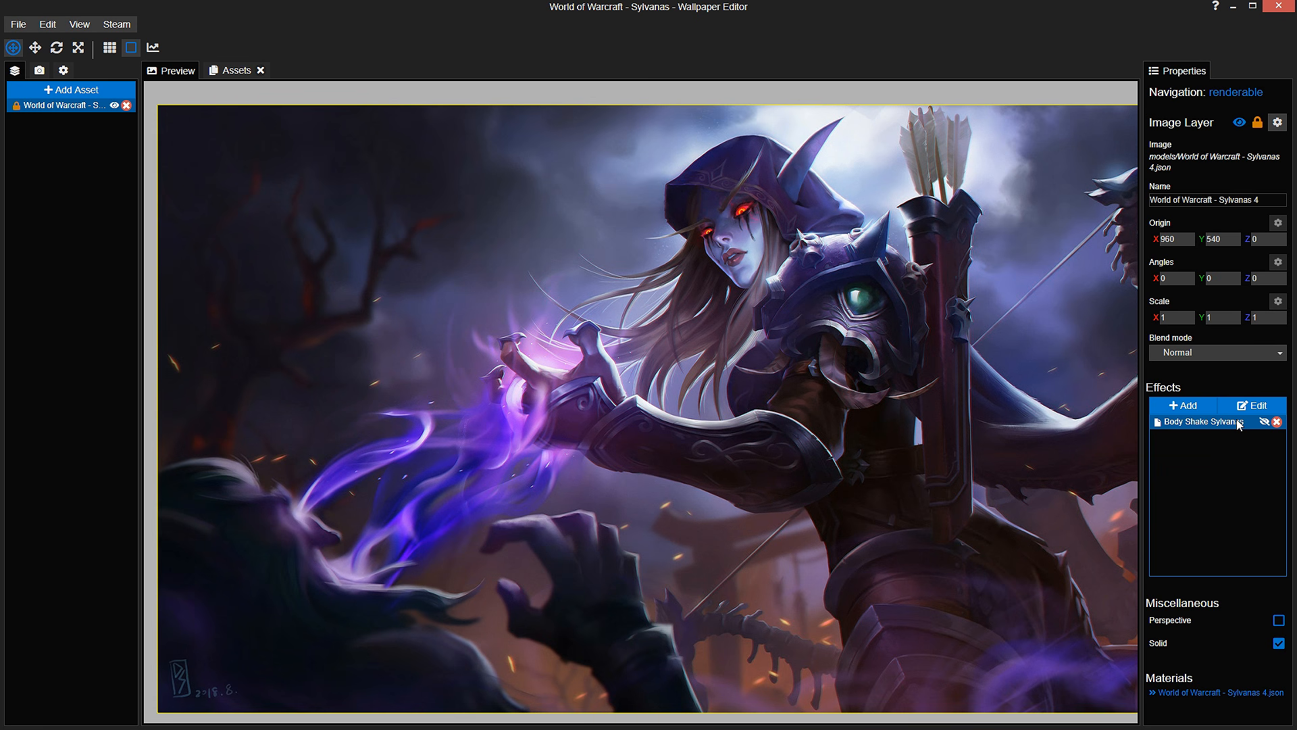
key("ctrl+s")
Step: Add a second Shake effect to the image layer
left_click(1209, 409)
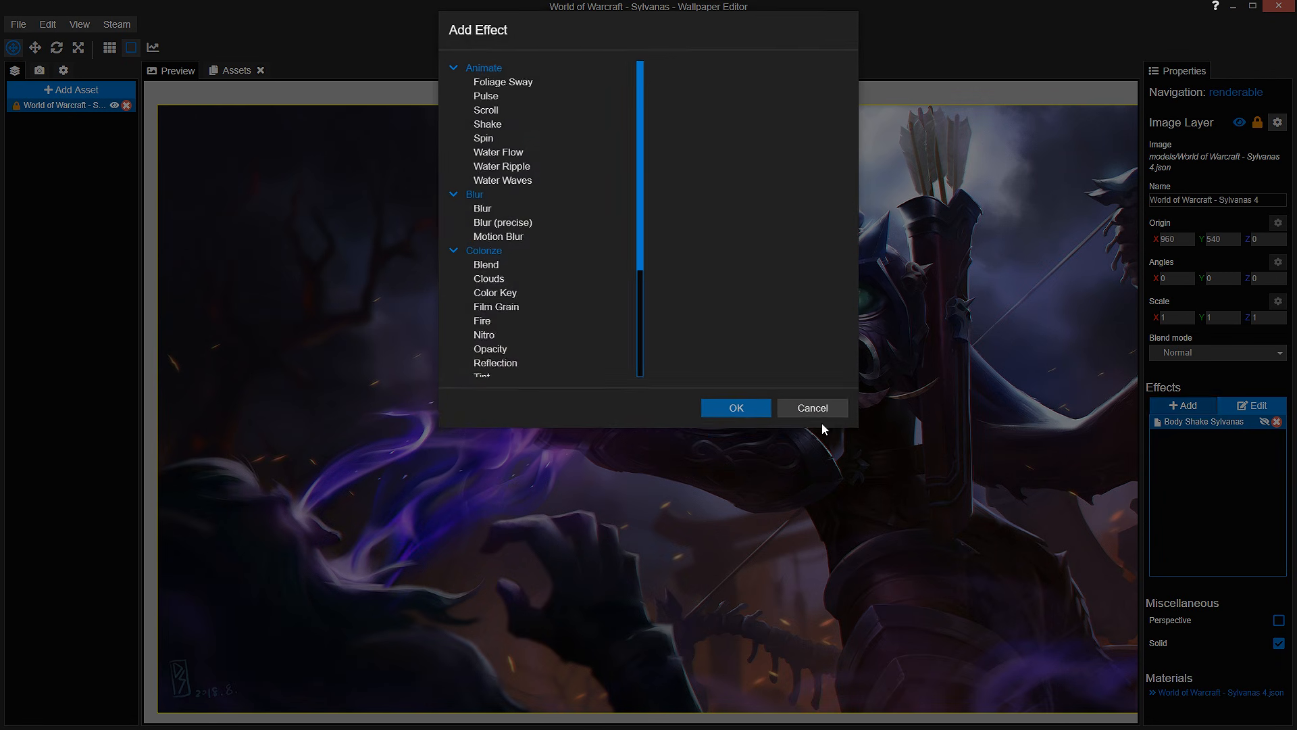
left_click(528, 130)
key("Return")
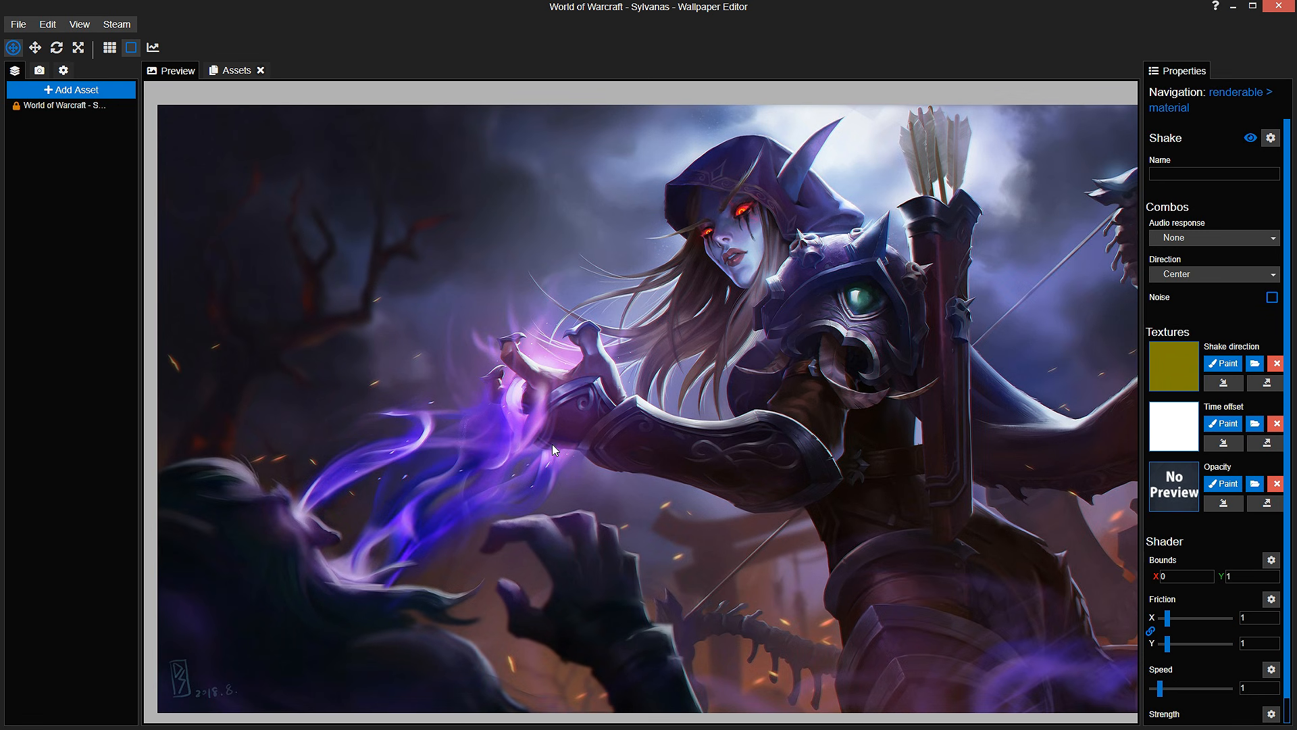
Step: Clear the new Shake effect's opacity mask and fill the dark foreground figure's body with brush value 255, size 121 and opacity 100
scroll(411, 535, "up", 5)
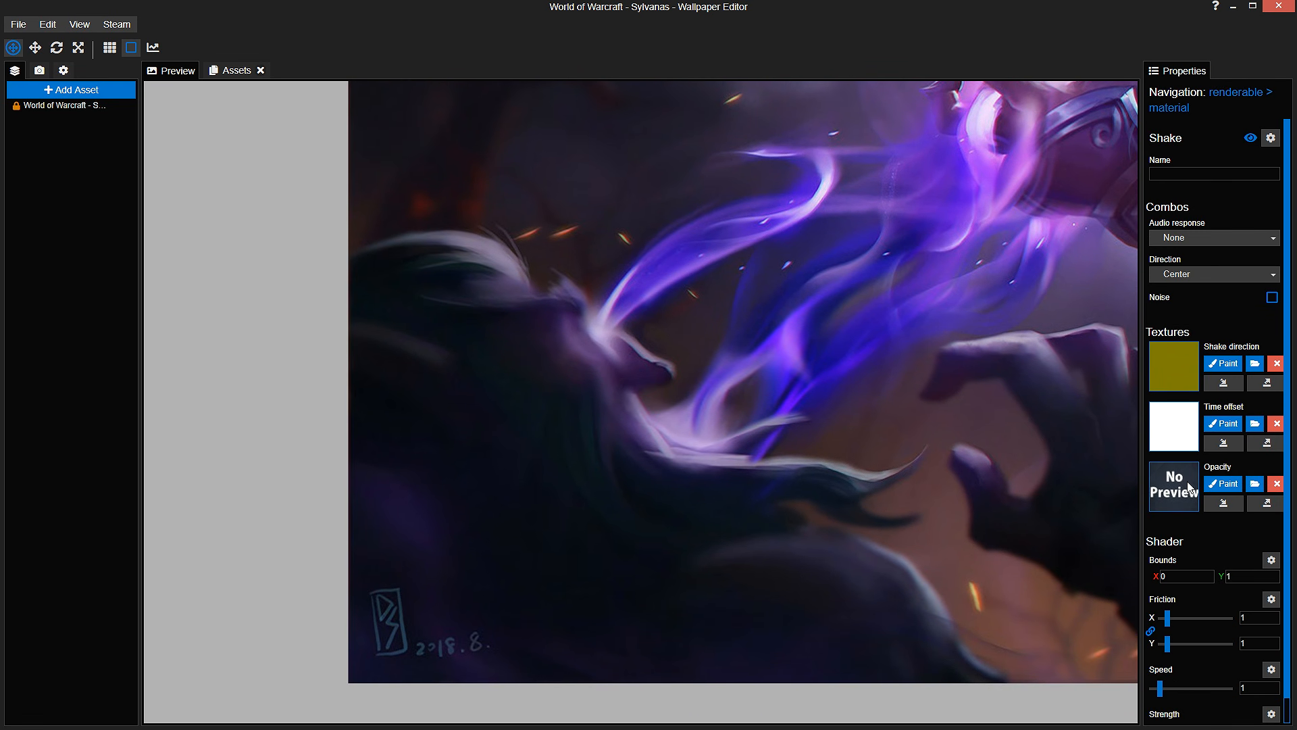
left_click(1222, 483)
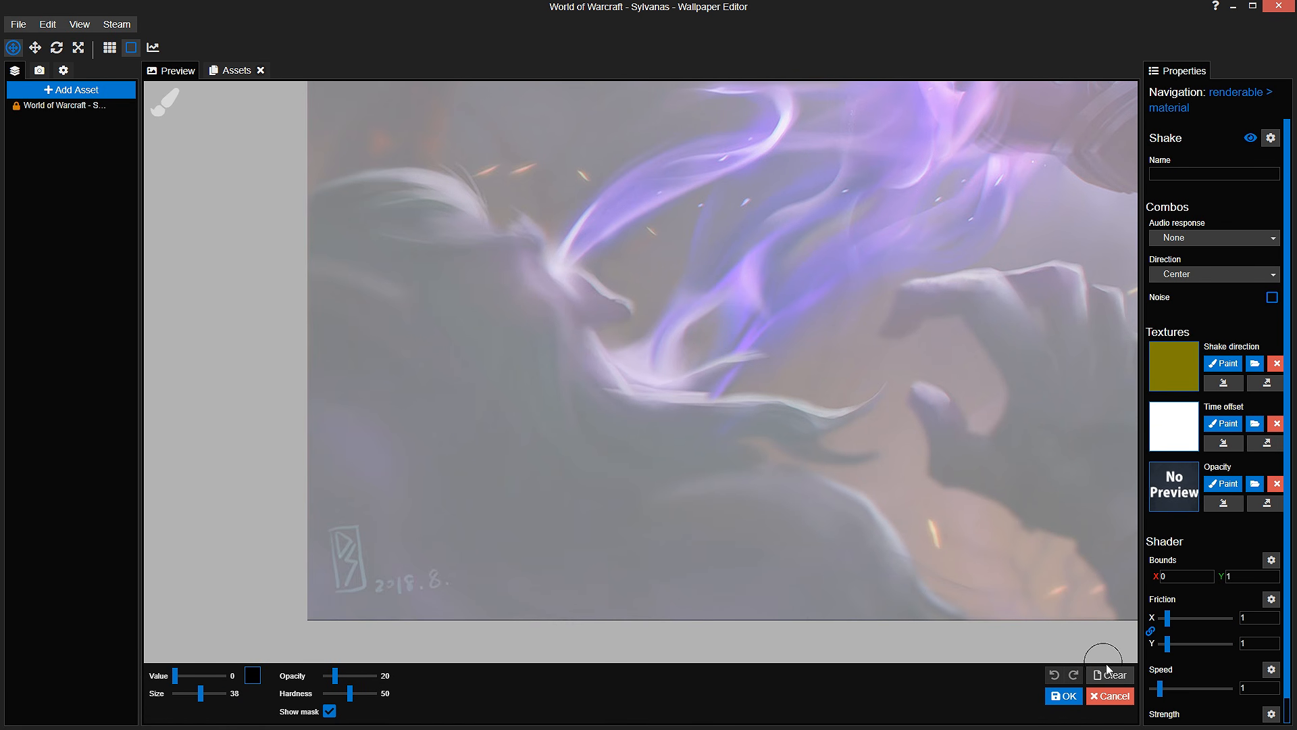
left_click(1109, 673)
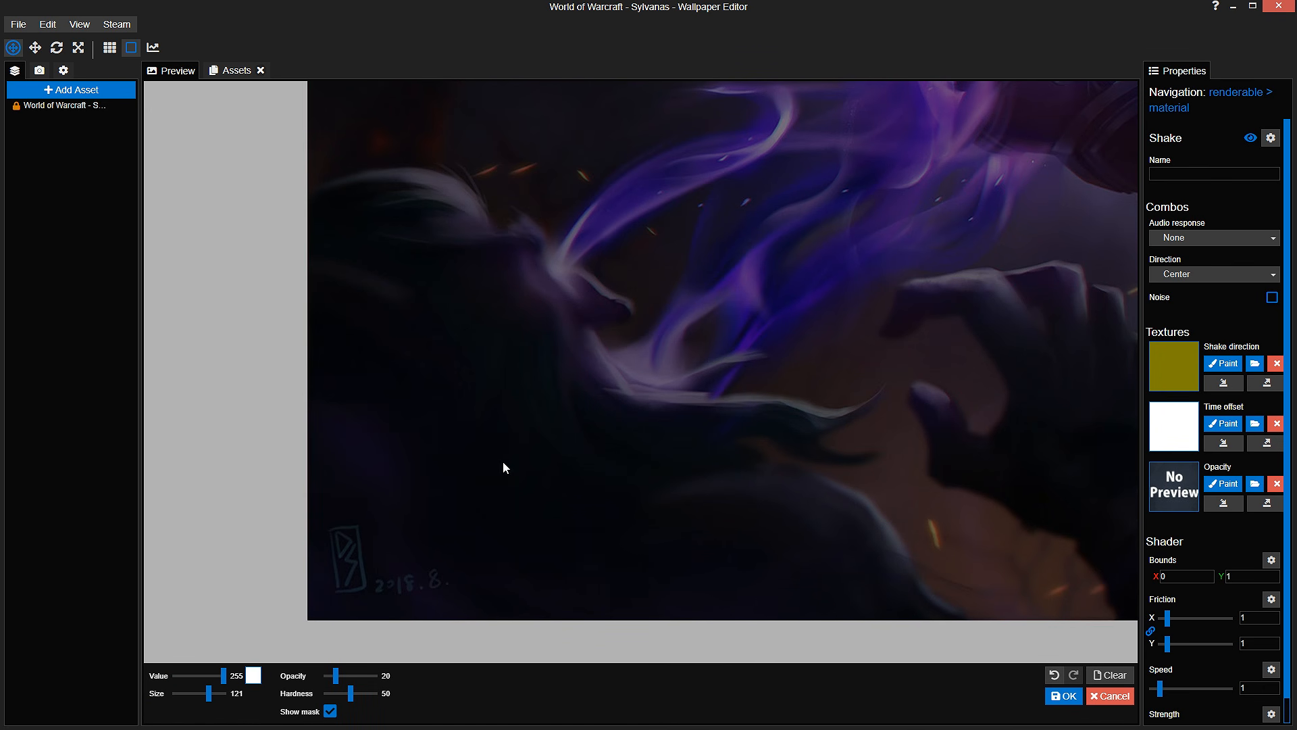
left_click_drag(336, 675, 375, 675)
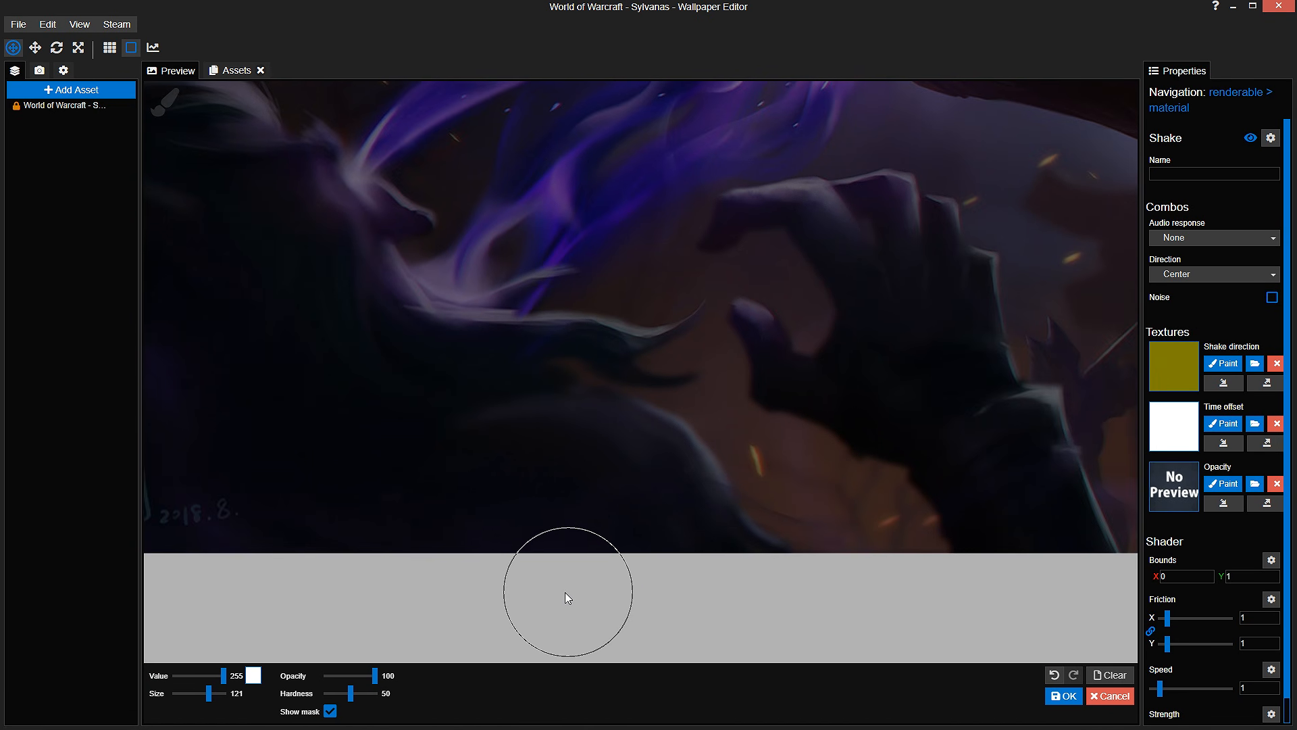
mouse_move(566, 592)
left_mouse_down()
mouse_move(573, 564)
mouse_move(557, 510)
mouse_move(599, 501)
mouse_move(646, 521)
mouse_move(732, 600)
mouse_move(545, 455)
mouse_move(392, 493)
mouse_move(295, 492)
mouse_move(601, 595)
mouse_move(816, 628)
mouse_move(541, 605)
mouse_move(481, 583)
mouse_move(526, 540)
mouse_move(531, 559)
mouse_move(635, 585)
mouse_move(520, 461)
mouse_move(422, 473)
mouse_move(436, 285)
mouse_move(502, 244)
mouse_move(543, 243)
mouse_move(558, 262)
mouse_move(548, 358)
mouse_move(712, 484)
mouse_move(762, 505)
left_mouse_up()
key("ctrl+s")
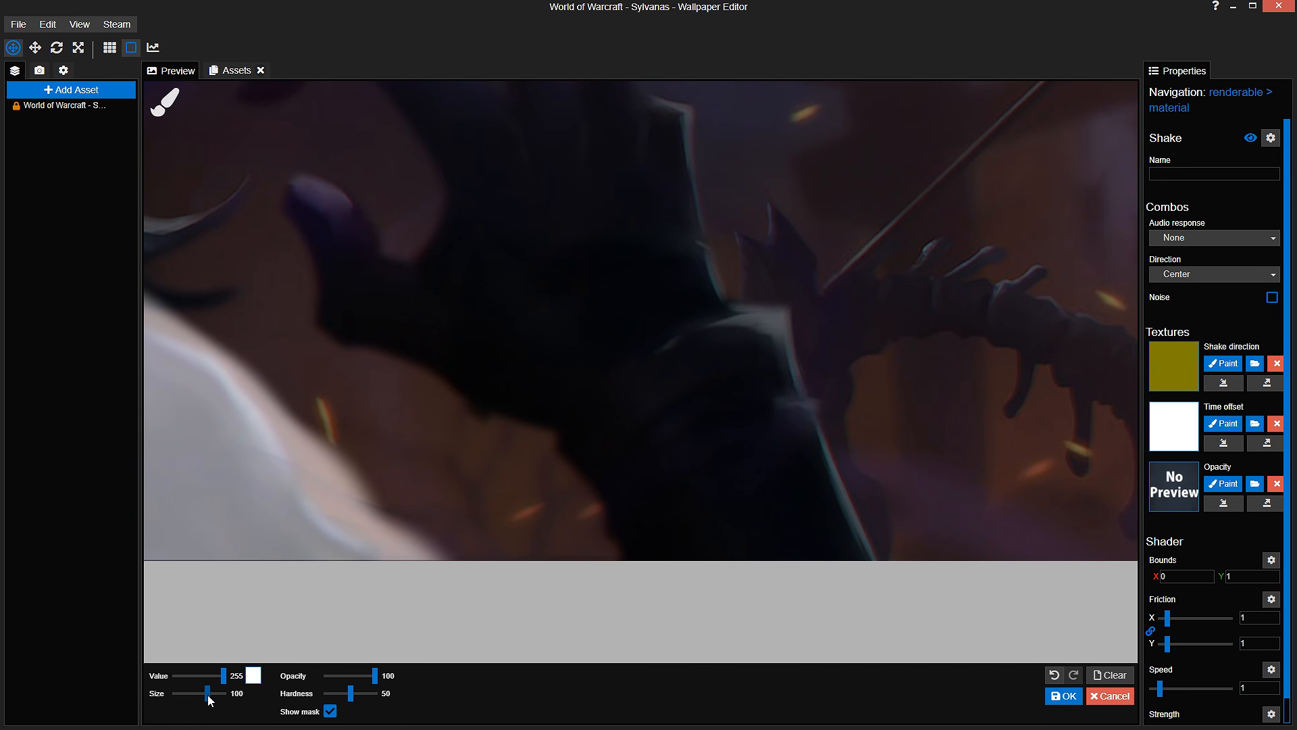
Step: Paint the foreground figure's raised hand into the opacity mask, covering thumb and fingers with brush sizes 100 and 62
mouse_move(655, 538)
left_mouse_down()
mouse_move(614, 449)
mouse_move(651, 473)
mouse_move(397, 338)
mouse_move(469, 356)
mouse_move(419, 250)
mouse_move(527, 298)
mouse_move(629, 455)
mouse_move(587, 318)
mouse_move(655, 431)
mouse_move(611, 385)
mouse_move(513, 385)
mouse_move(816, 362)
mouse_move(855, 398)
left_mouse_up()
left_click_drag(579, 327, 436, 233)
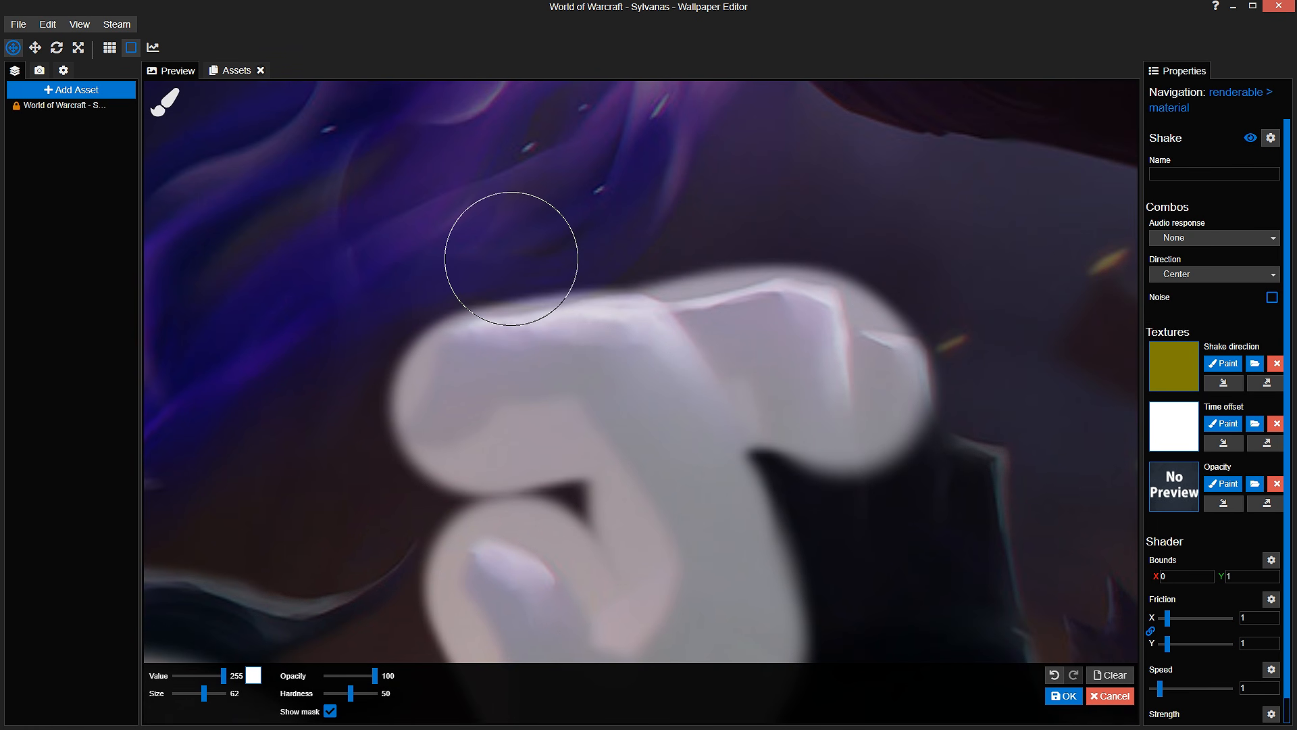
mouse_move(606, 326)
left_mouse_down()
mouse_move(688, 474)
mouse_move(674, 439)
left_mouse_up()
left_click_drag(563, 323, 516, 286)
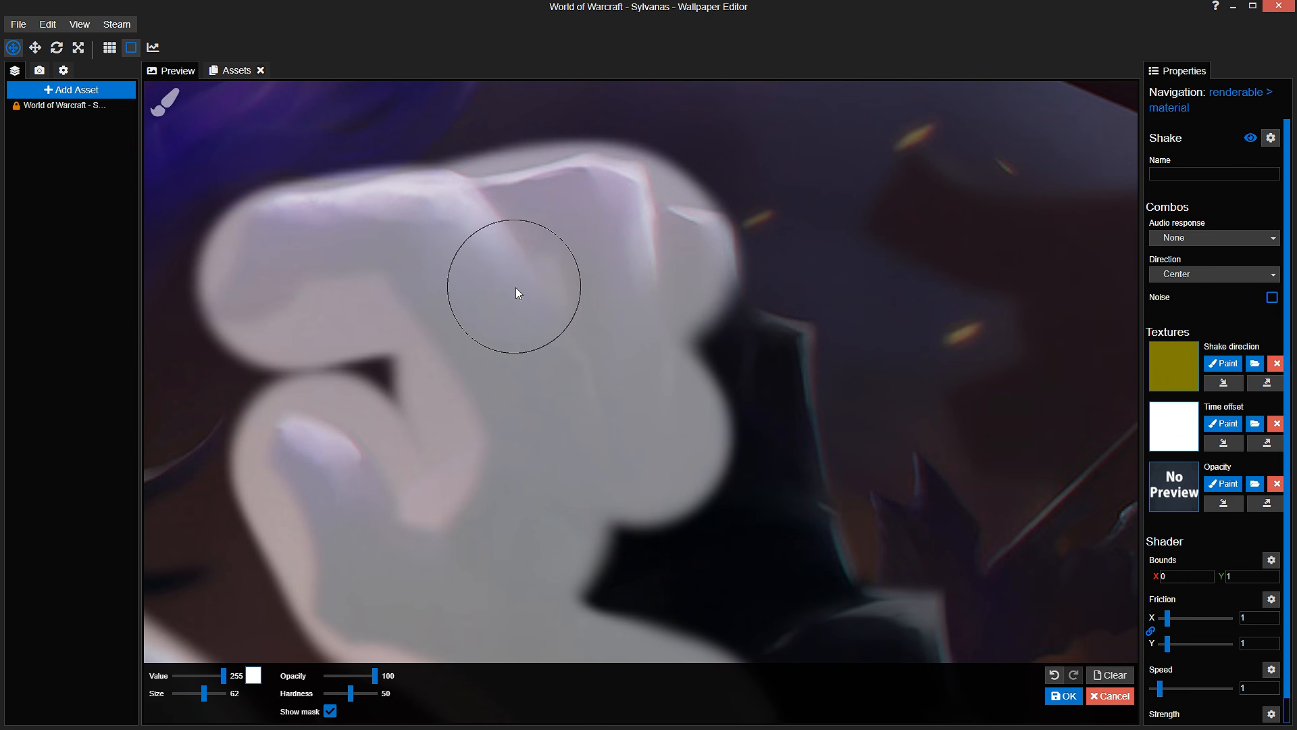
Step: Extend the opacity mask over the back of the raised hand, the wrist and the forearm to the image edge with brush size 62
mouse_move(676, 341)
left_mouse_down()
mouse_move(665, 317)
mouse_move(631, 269)
mouse_move(678, 251)
mouse_move(758, 369)
mouse_move(776, 467)
left_mouse_up()
mouse_move(784, 478)
left_mouse_down()
mouse_move(735, 353)
mouse_move(746, 405)
mouse_move(668, 423)
mouse_move(635, 462)
left_mouse_up()
mouse_move(721, 606)
left_mouse_down()
mouse_move(536, 370)
mouse_move(537, 348)
mouse_move(622, 275)
mouse_move(648, 359)
mouse_move(781, 450)
mouse_move(736, 572)
mouse_move(577, 425)
left_mouse_up()
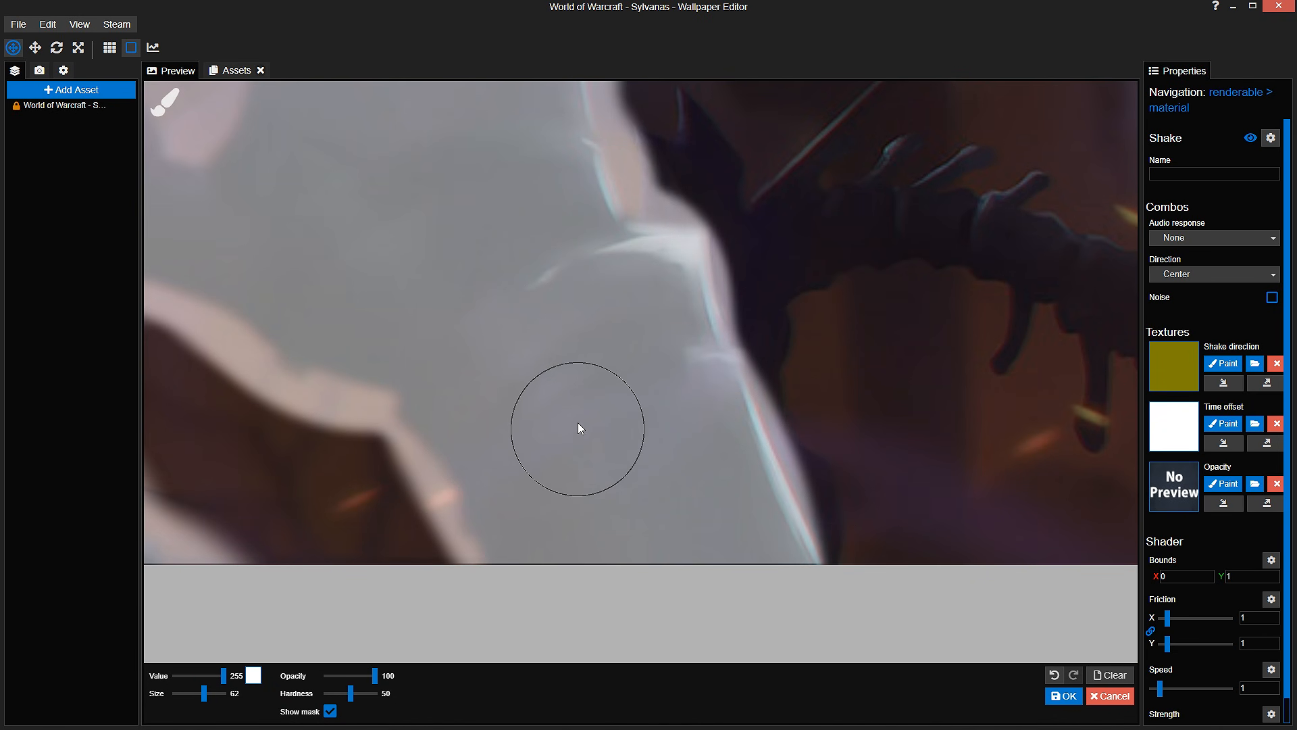
left_click_drag(694, 428, 590, 372)
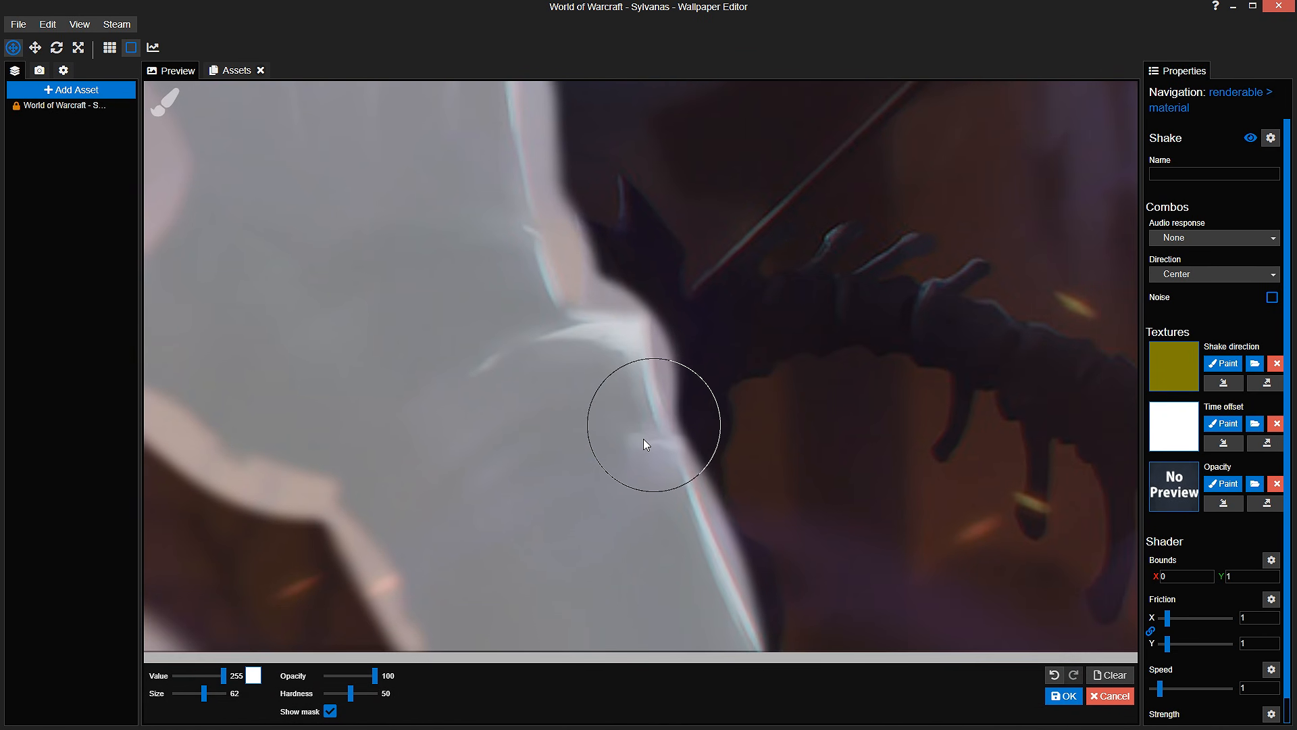
scroll(635, 443, "down", 2)
scroll(617, 466, "down", 1)
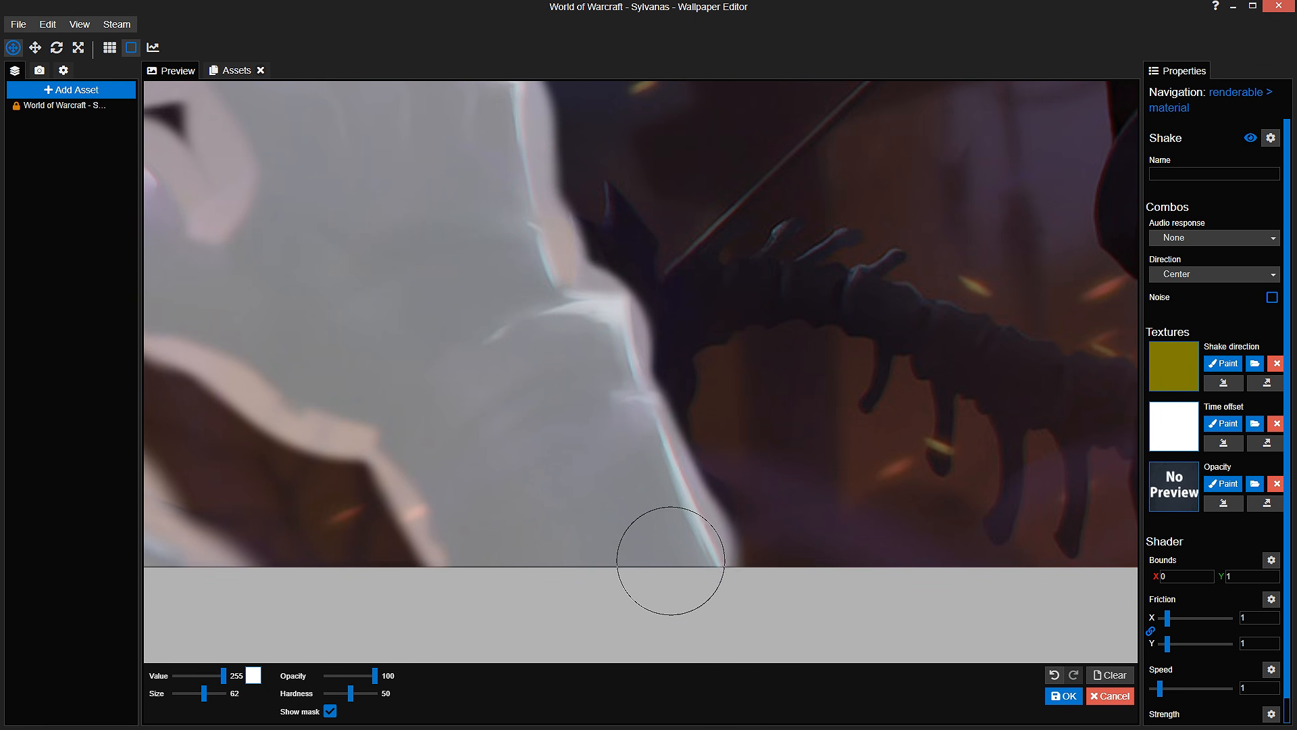
scroll(635, 538, "down", 2)
left_click_drag(635, 538, 721, 571)
Step: Paint the foreground figure's head and the face edge near the wisps into the opacity mask with brush size 62
scroll(721, 570, "down", 2)
mouse_move(282, 406)
left_mouse_down()
mouse_move(620, 533)
mouse_move(527, 452)
left_mouse_up()
scroll(594, 493, "down", 2)
left_click_drag(630, 501, 599, 498)
scroll(599, 497, "up", 6)
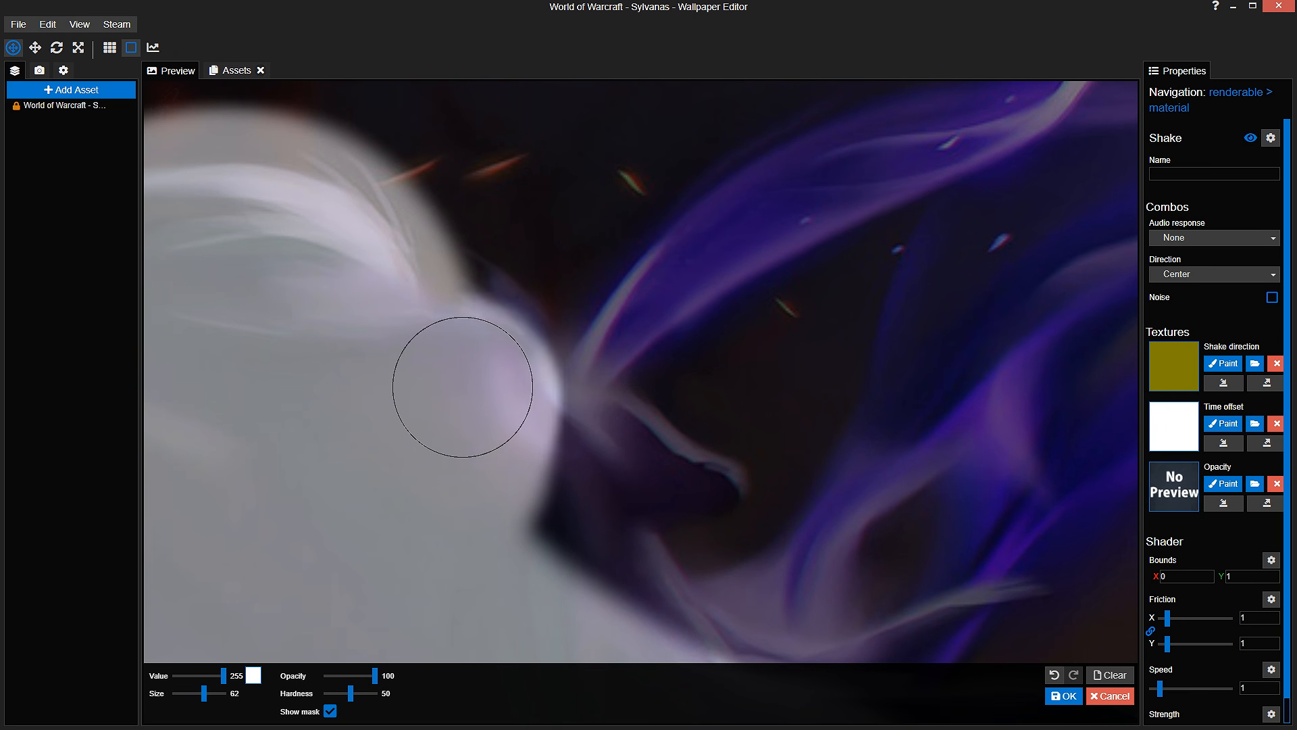
mouse_move(446, 351)
left_mouse_down()
mouse_move(455, 327)
mouse_move(611, 616)
mouse_move(456, 418)
mouse_move(703, 599)
mouse_move(655, 559)
mouse_move(674, 527)
mouse_move(810, 548)
left_mouse_up()
mouse_move(852, 612)
left_mouse_down()
mouse_move(735, 545)
mouse_move(676, 545)
left_mouse_up()
Step: Check the hair tips without the overlay and paint them into the opacity mask with brush size 32
scroll(675, 546, "up", 1)
left_click(331, 711)
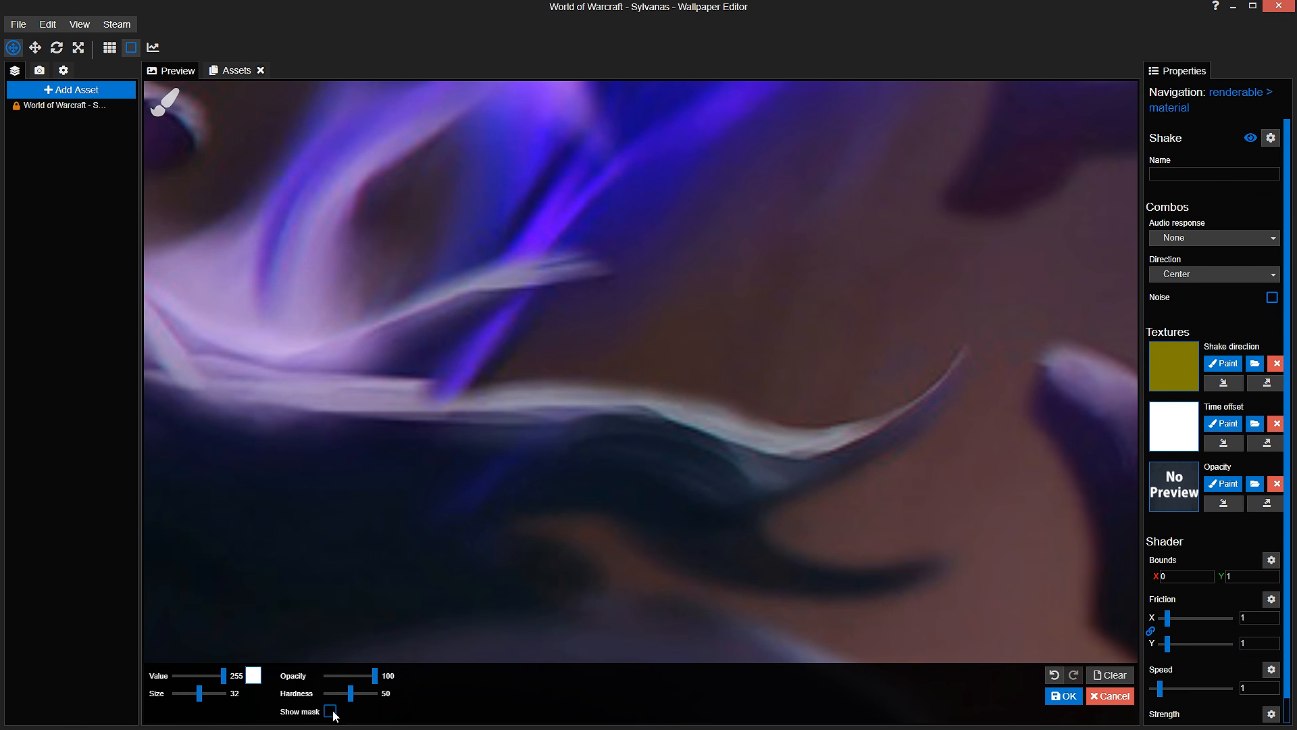
left_click(331, 710)
mouse_move(454, 490)
left_mouse_down()
mouse_move(510, 428)
mouse_move(703, 435)
mouse_move(932, 395)
mouse_move(659, 521)
mouse_move(718, 550)
mouse_move(875, 585)
mouse_move(791, 573)
left_mouse_up()
left_click_drag(439, 487, 736, 545)
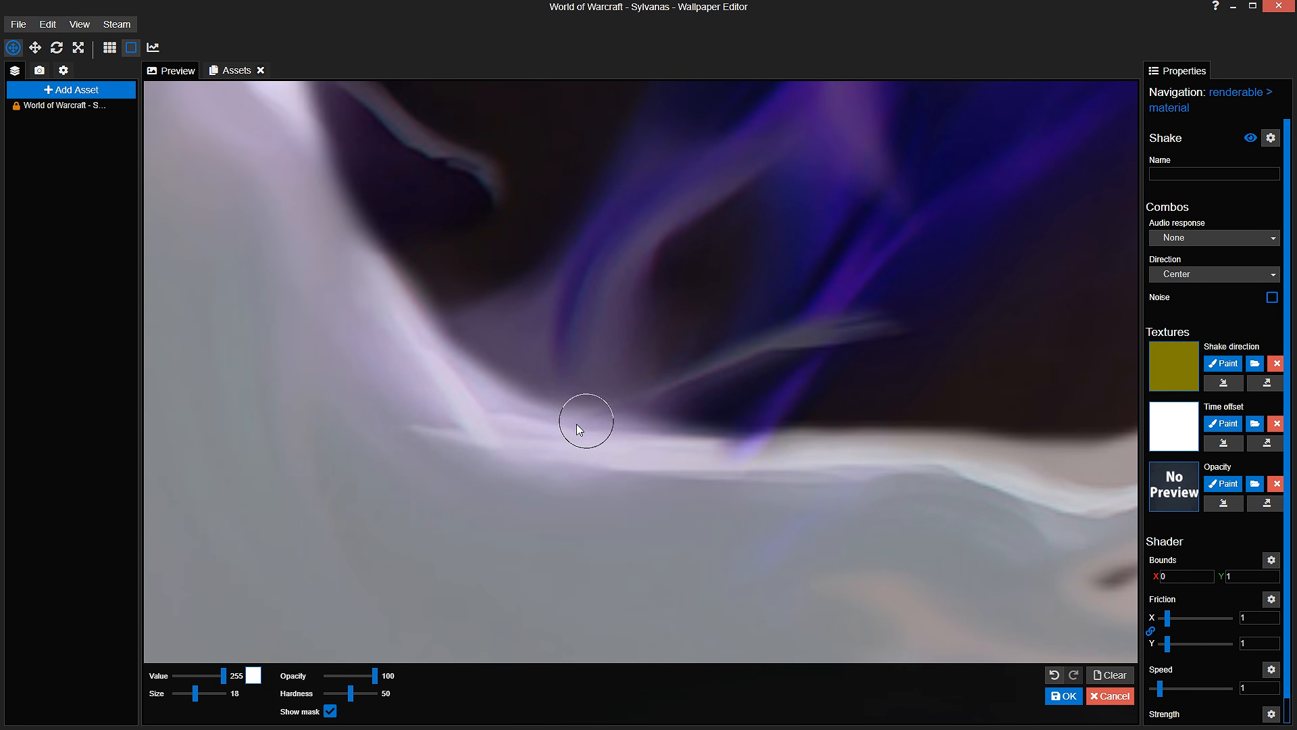
Step: Paint the thin strand crossing the lower wisp and the face profile into the opacity mask with brush size 18, and accept the mask
mouse_move(579, 427)
left_mouse_down()
mouse_move(662, 385)
mouse_move(848, 336)
mouse_move(814, 346)
mouse_move(1035, 508)
left_mouse_up()
mouse_move(466, 249)
left_mouse_down()
mouse_move(654, 331)
mouse_move(658, 354)
mouse_move(506, 310)
mouse_move(528, 354)
left_mouse_up()
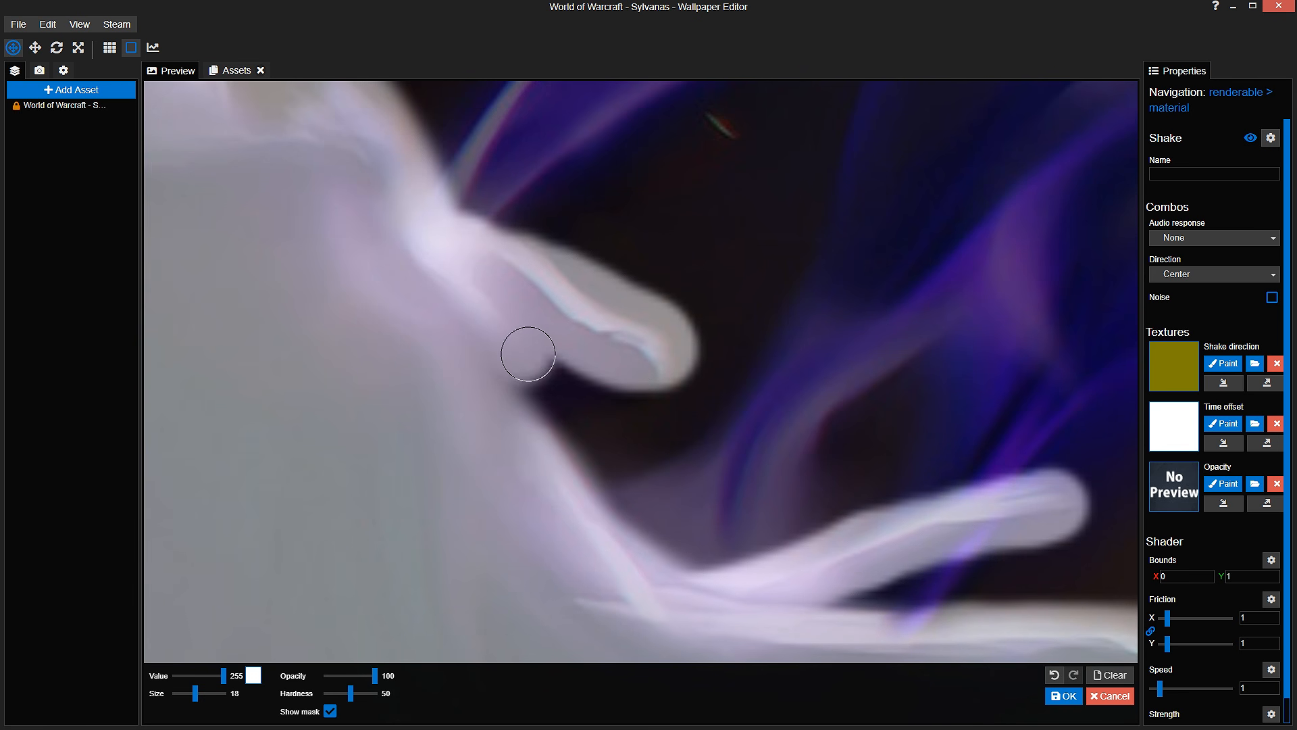
left_click(330, 711)
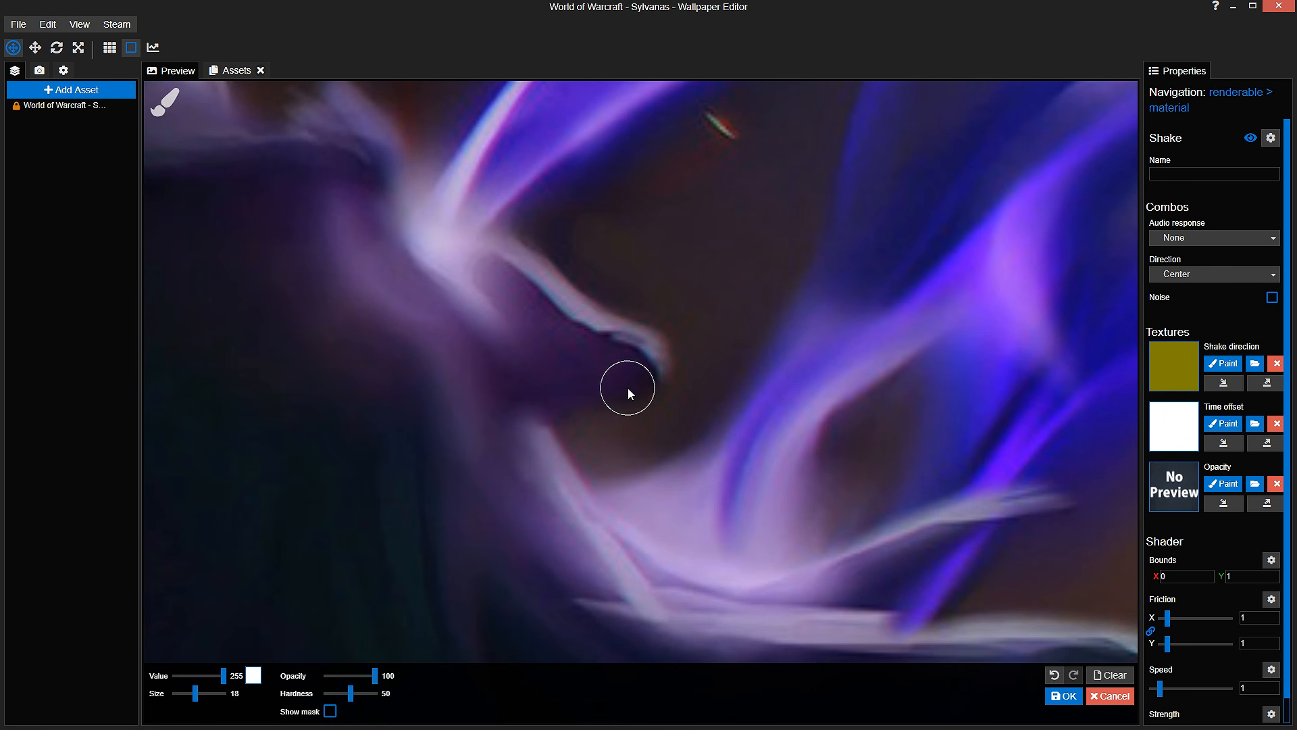
left_click(331, 712)
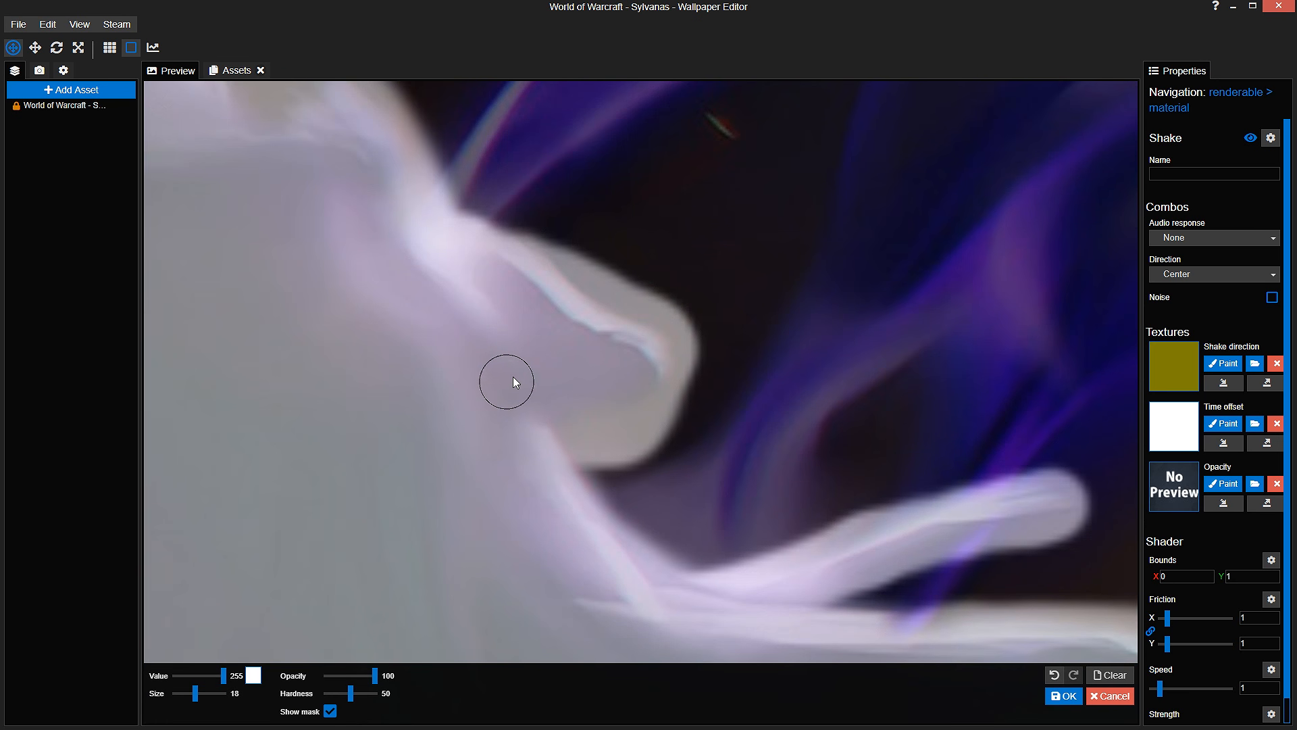
scroll(514, 382, "down", 6)
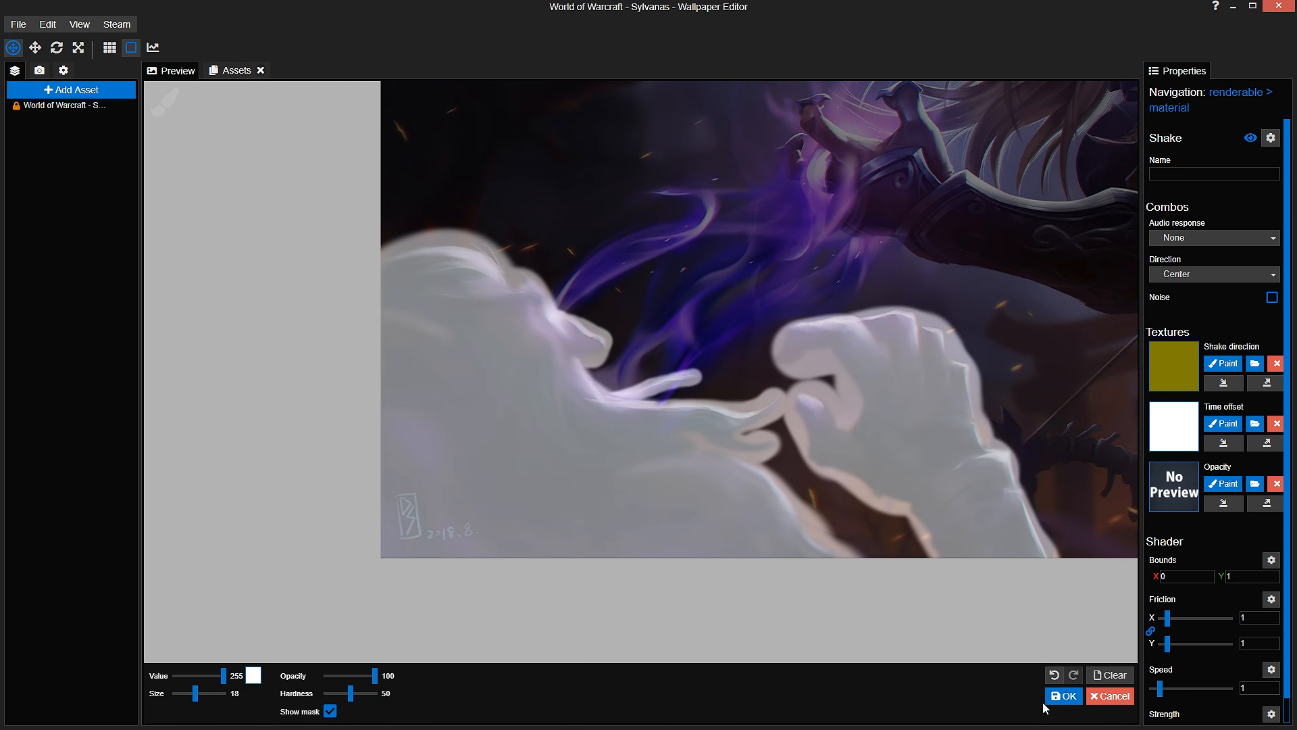
left_click(1058, 695)
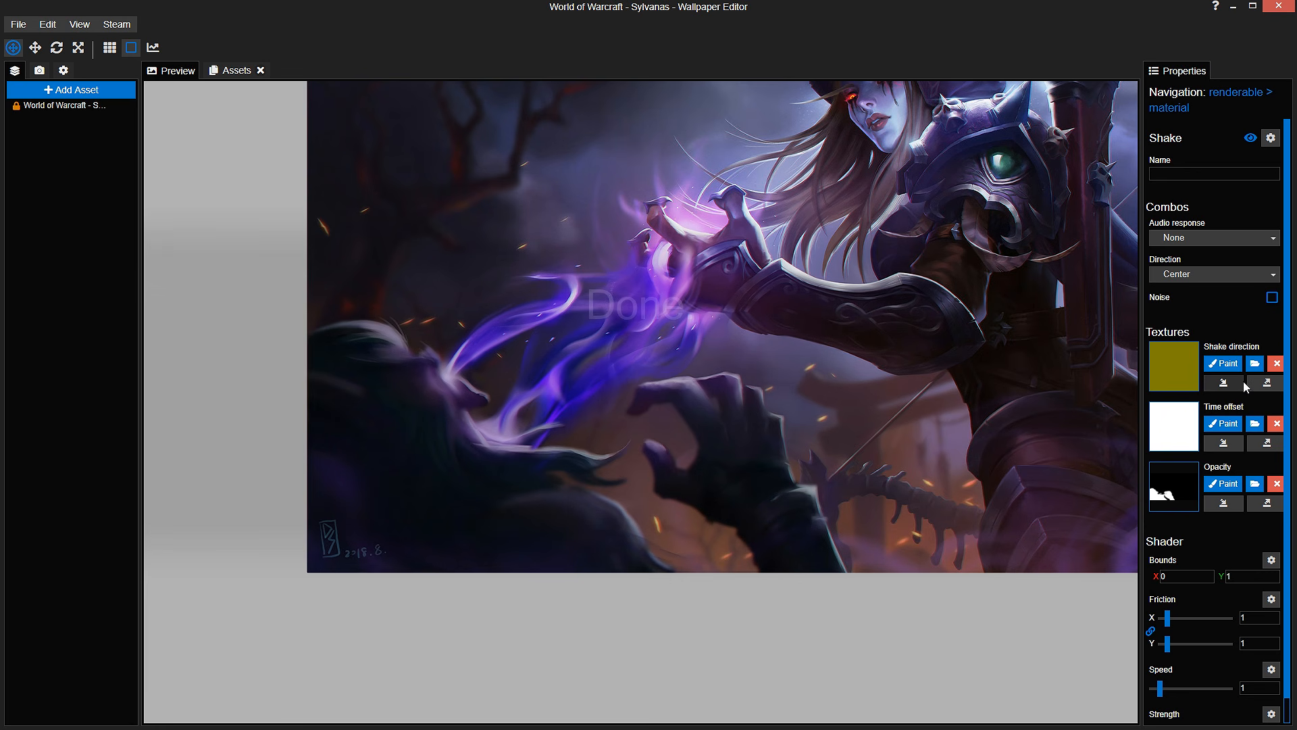
Step: Open the new Shake effect's shake direction mask for painting, set the brush size to 91 and save the project
left_click(1223, 364)
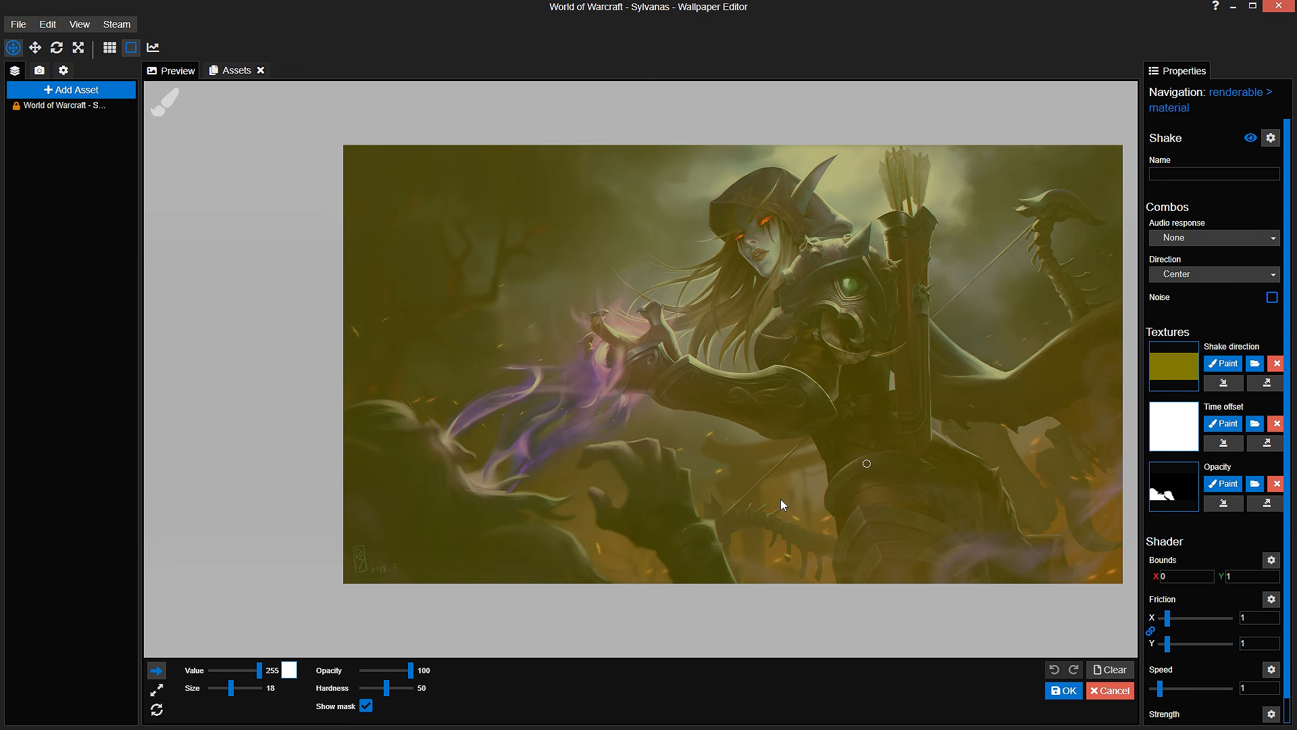
scroll(781, 501, "up", 3)
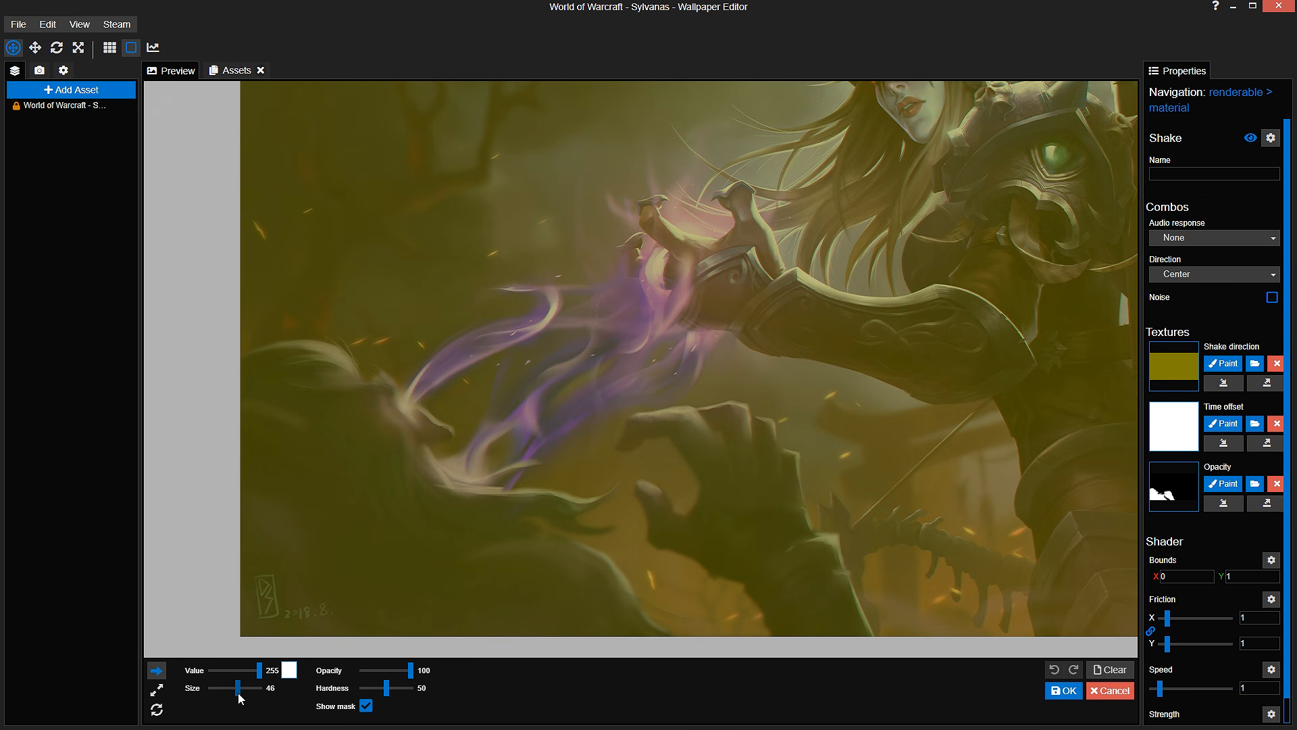
left_click(243, 689)
scroll(518, 564, "down", 2)
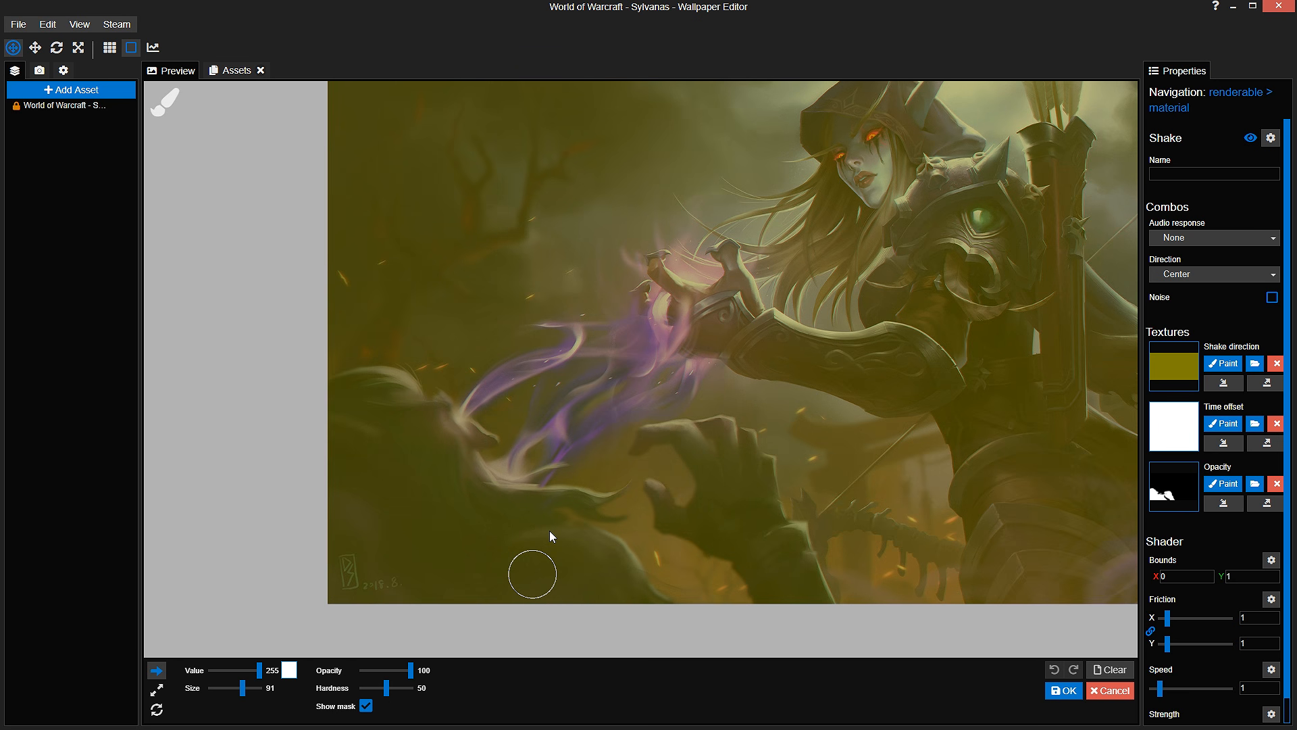
key("ctrl+s")
scroll(549, 530, "down", 1)
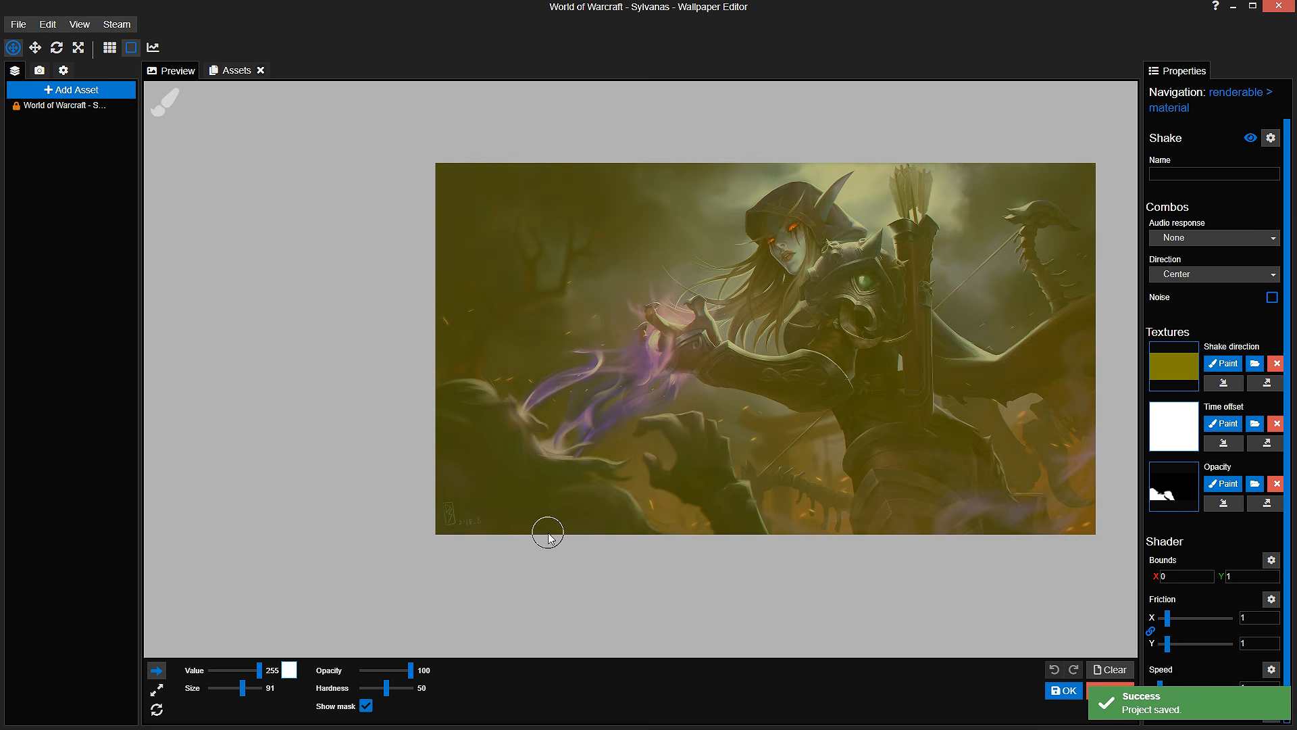
Step: Paint the shake direction across the foreground figure with brush value 255, size 1000 and opacity 100, and hide the overlay
scroll(549, 533, "up", 3)
scroll(548, 532, "down", 2)
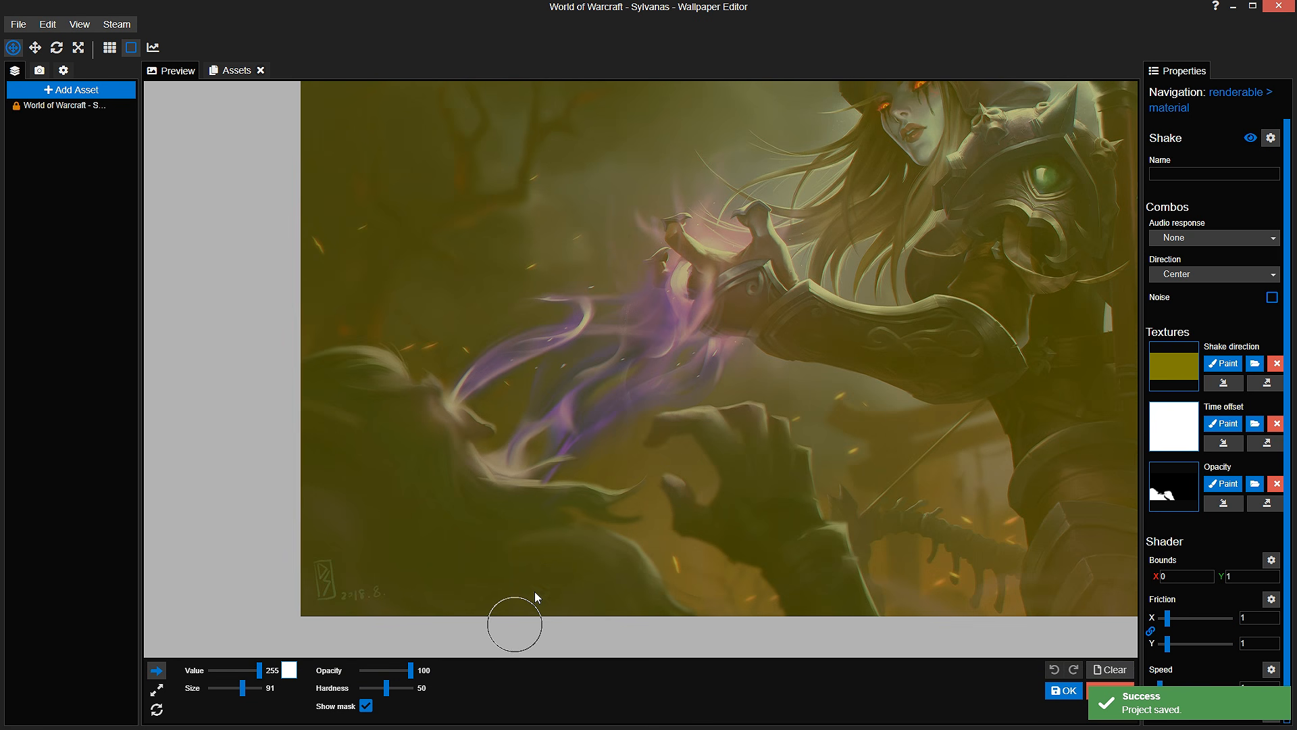
scroll(1254, 703, "down", 1)
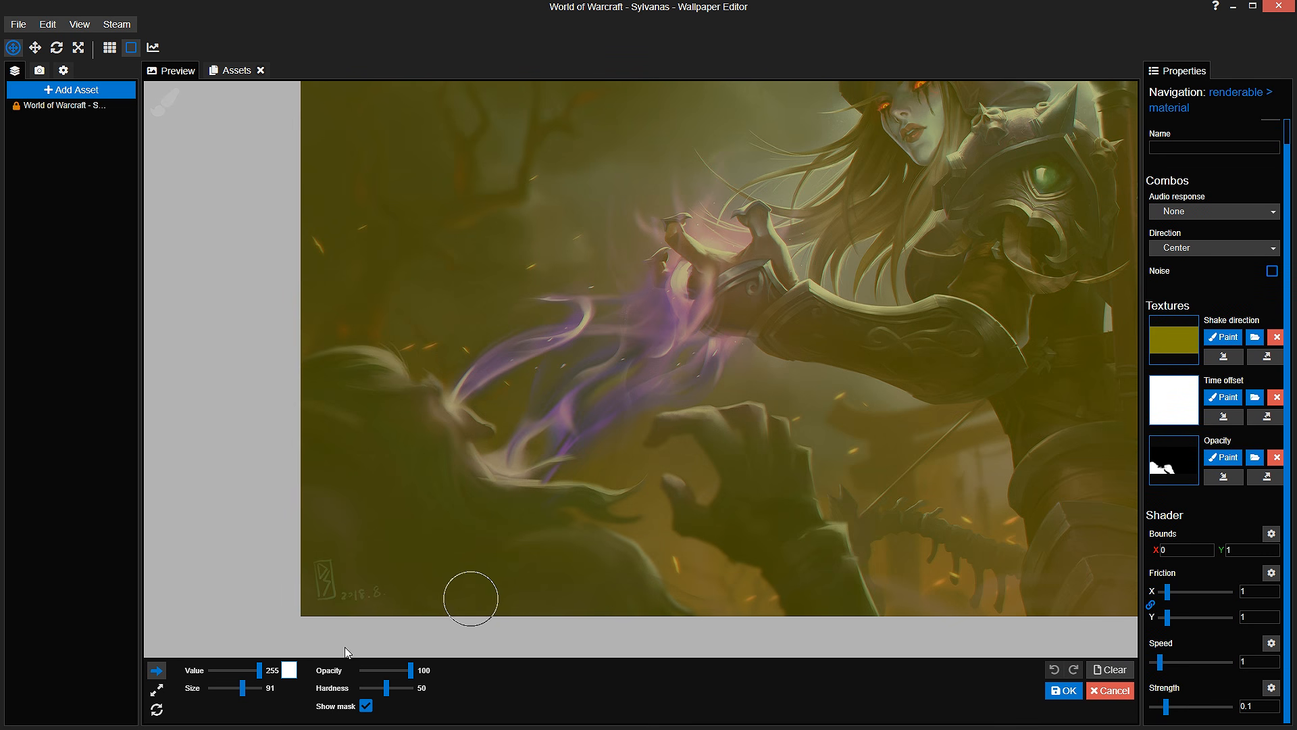
scroll(475, 485, "up", 1)
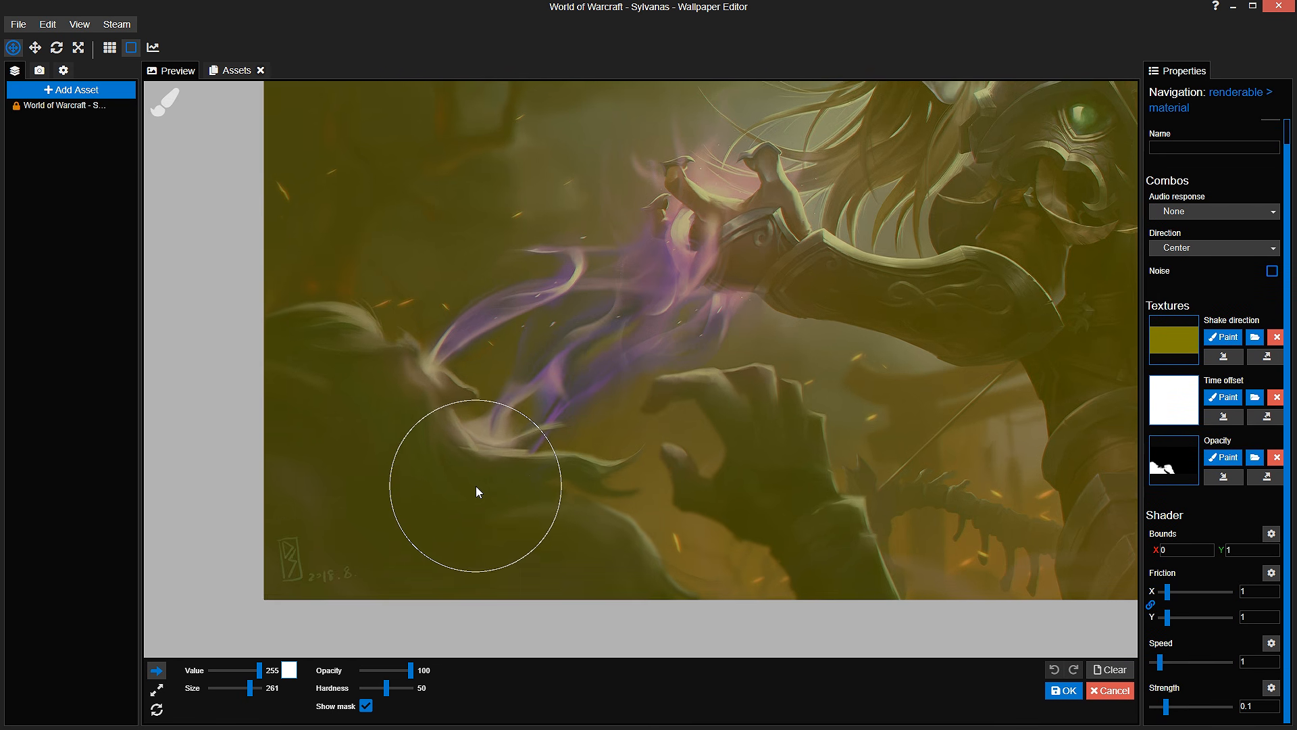
scroll(481, 488, "down", 2)
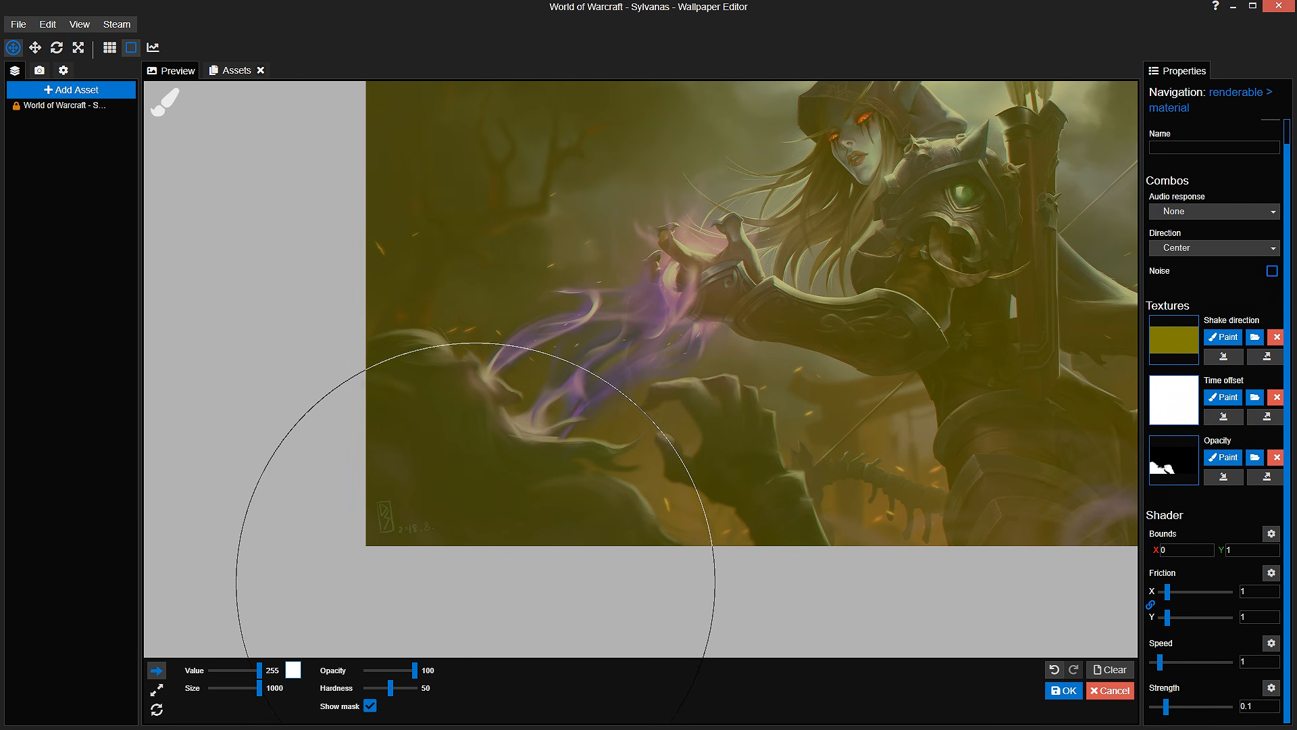
mouse_move(405, 622)
left_mouse_down()
mouse_move(642, 599)
mouse_move(599, 599)
left_mouse_up()
left_click(371, 706)
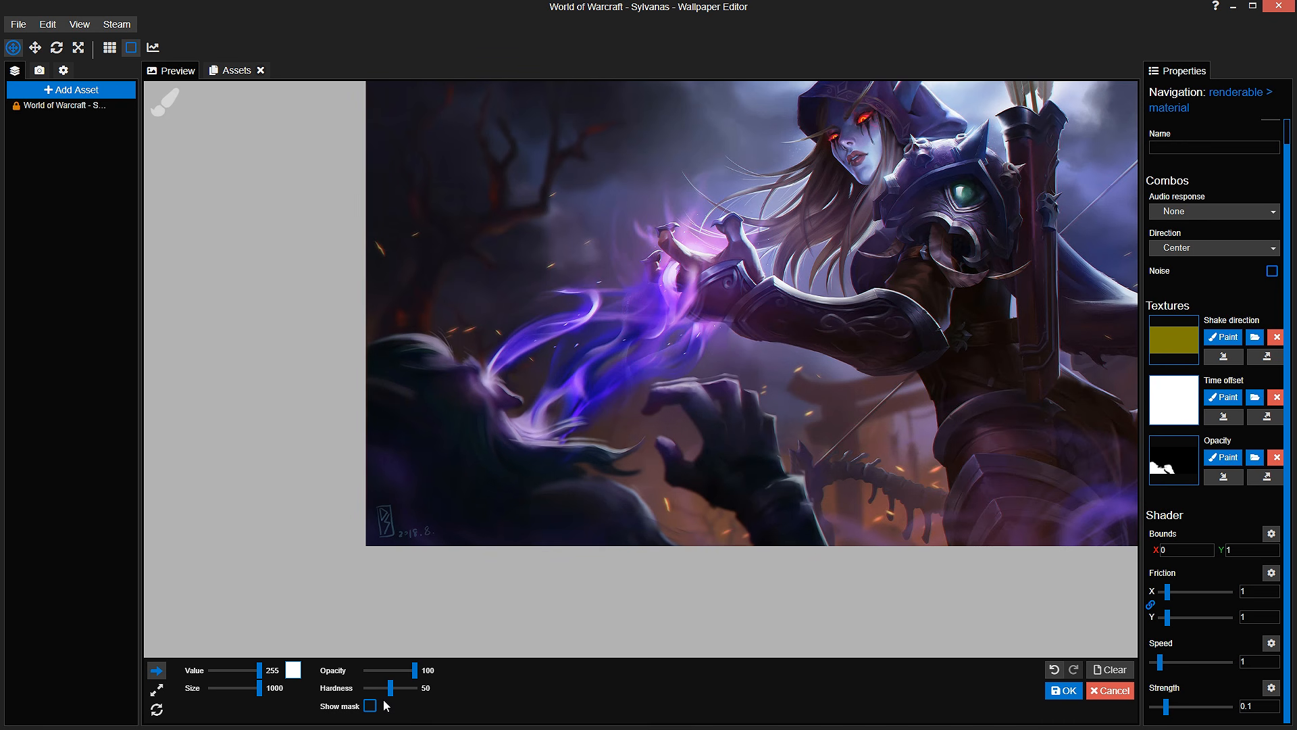
Step: Undo the last shake direction stroke and repaint the foreground head and shoulders with brush size 383 and the overlay shown
left_click(1056, 673)
scroll(601, 508, "up", 4)
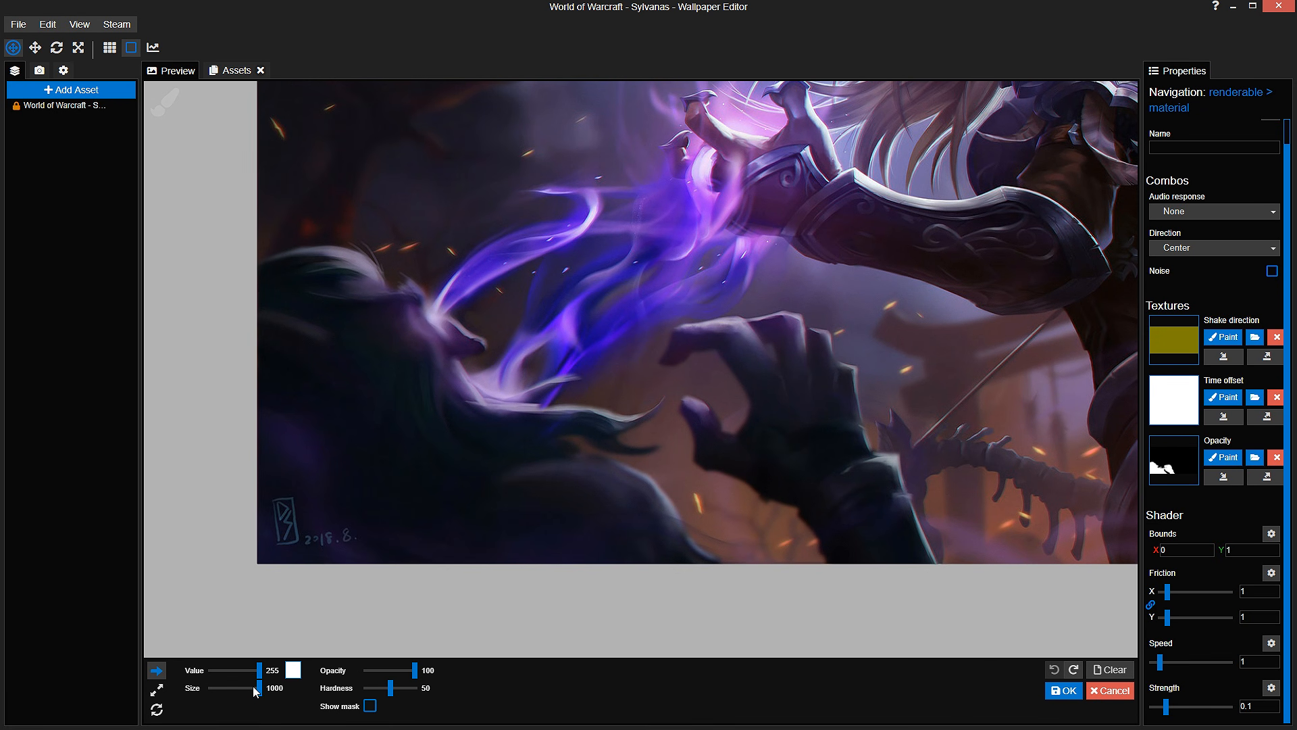
left_click_drag(259, 688, 252, 687)
left_click(367, 705)
scroll(536, 436, "down", 3)
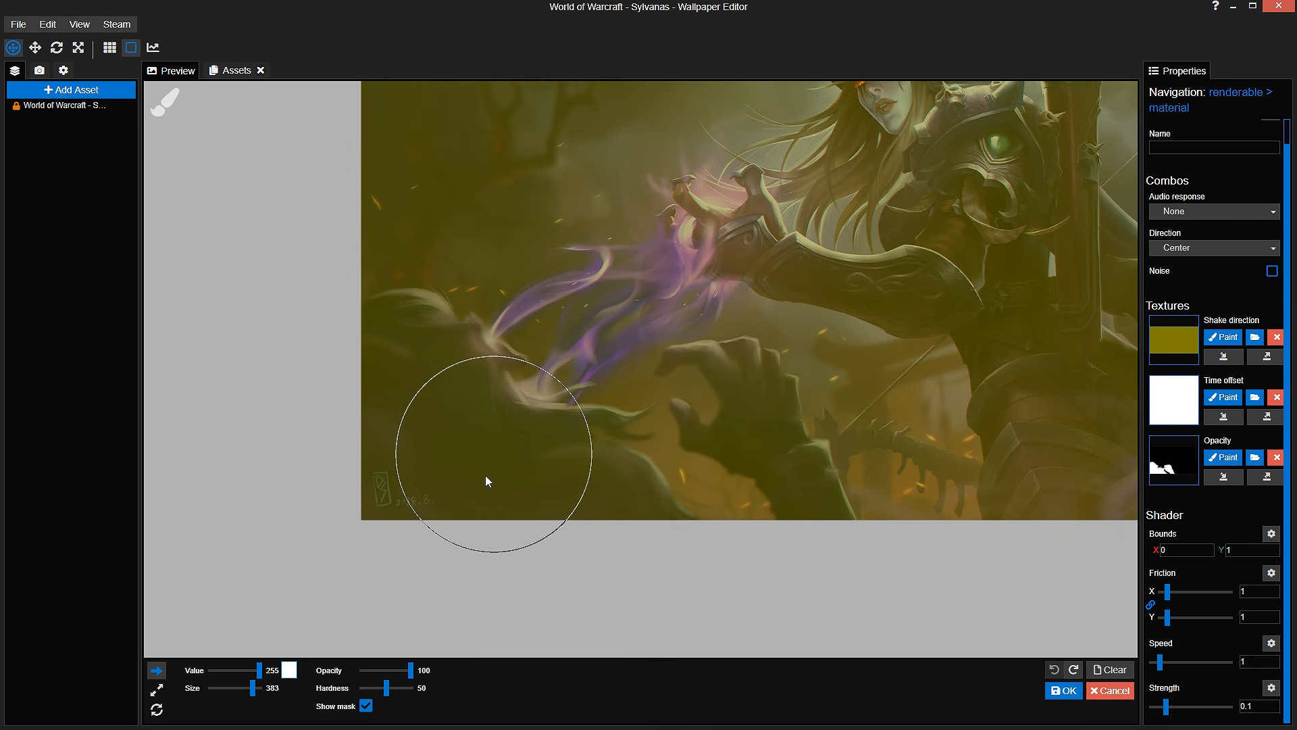
mouse_move(483, 476)
left_mouse_down()
mouse_move(389, 360)
mouse_move(534, 593)
mouse_move(459, 376)
mouse_move(611, 549)
mouse_move(402, 274)
mouse_move(607, 519)
mouse_move(388, 237)
left_mouse_up()
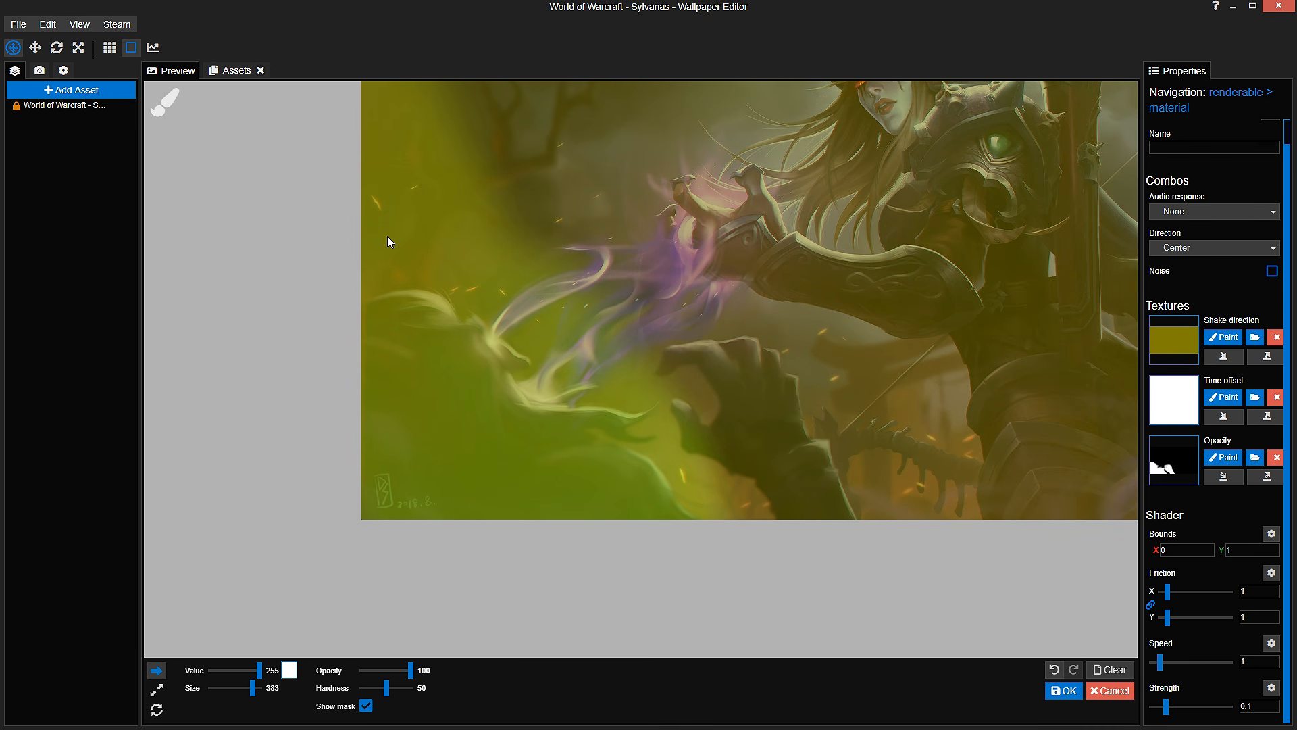
scroll(586, 550, "up", 3)
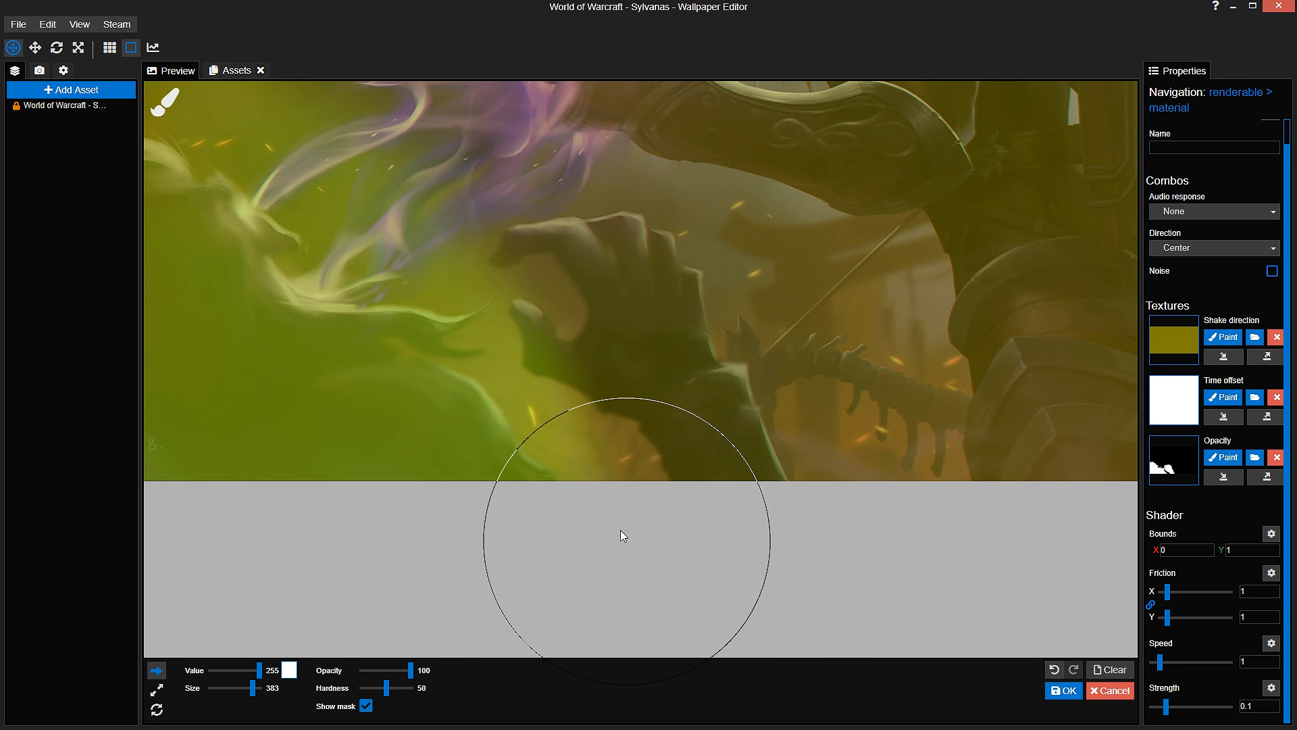
Step: Paint the shake direction over the raised foreground hand and forearm with brush size 147, and hide the overlay
left_click_drag(252, 687, 250, 687)
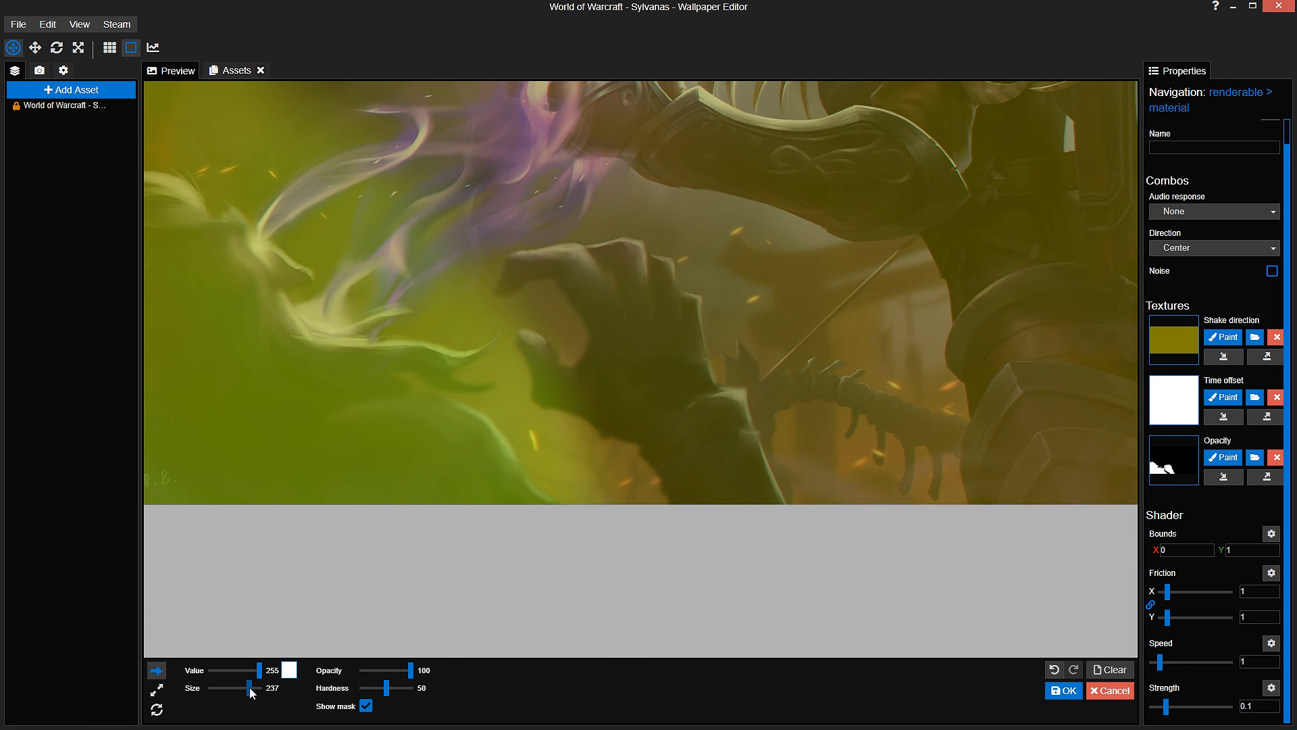
scroll(499, 386, "up", 2)
mouse_move(498, 386)
left_mouse_down()
mouse_move(494, 316)
mouse_move(531, 382)
mouse_move(586, 248)
mouse_move(616, 296)
mouse_move(627, 445)
mouse_move(646, 481)
mouse_move(686, 509)
mouse_move(721, 340)
mouse_move(736, 378)
mouse_move(728, 584)
left_mouse_up()
scroll(671, 508, "down", 3)
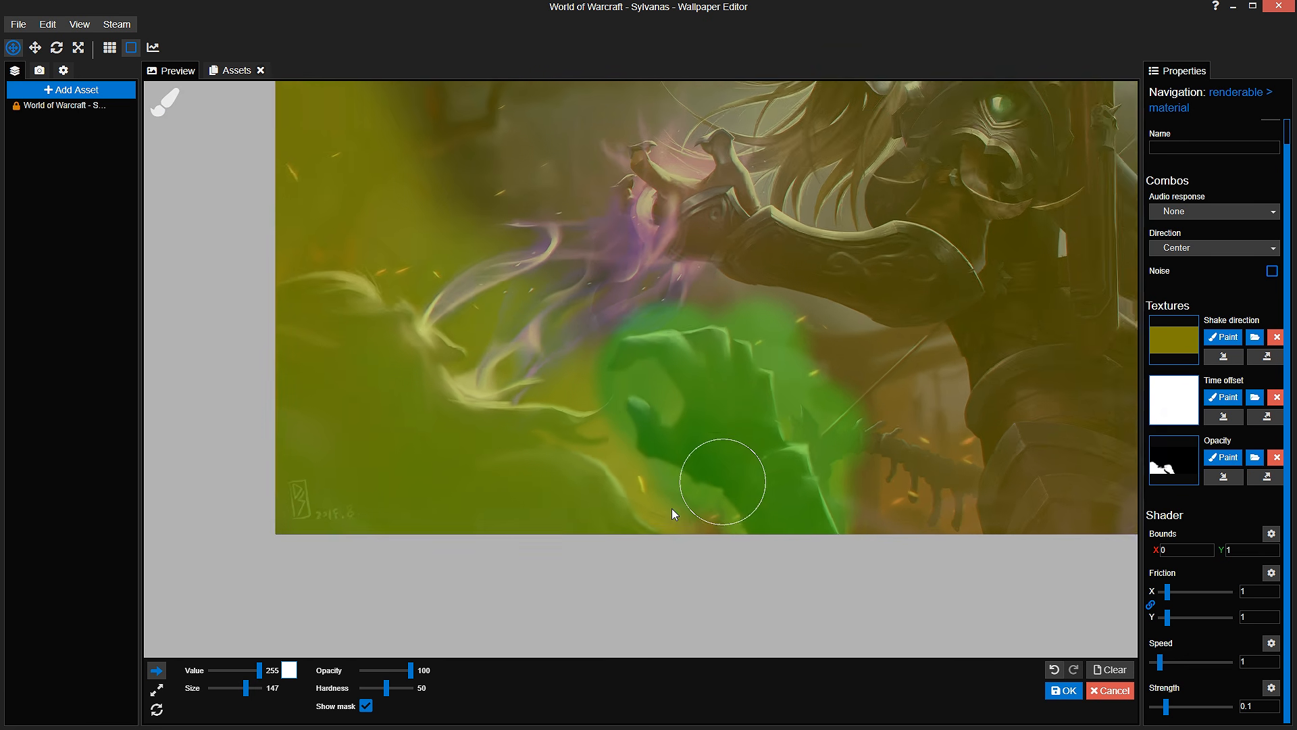
left_click(365, 705)
Step: Check the foreground figure's shake motion and set the effect's strength to 0.075
scroll(500, 608, "up", 1)
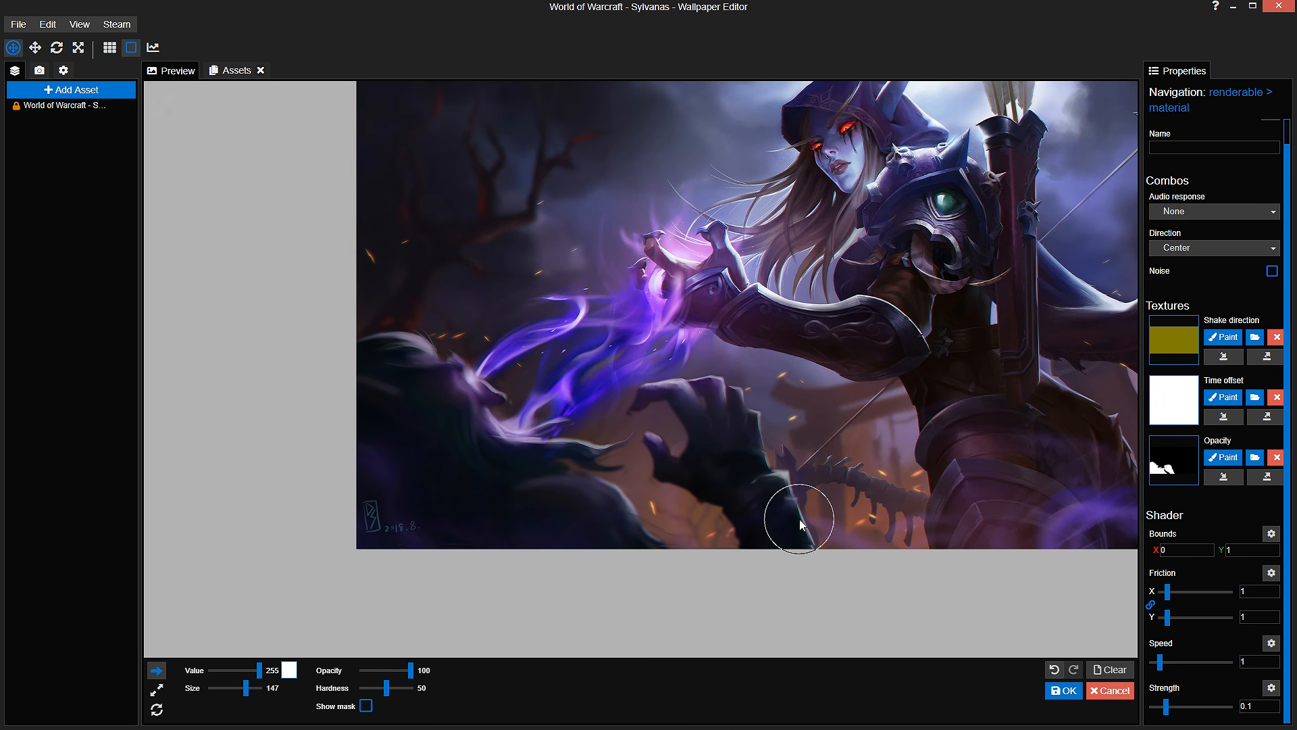
scroll(619, 489, "up", 1)
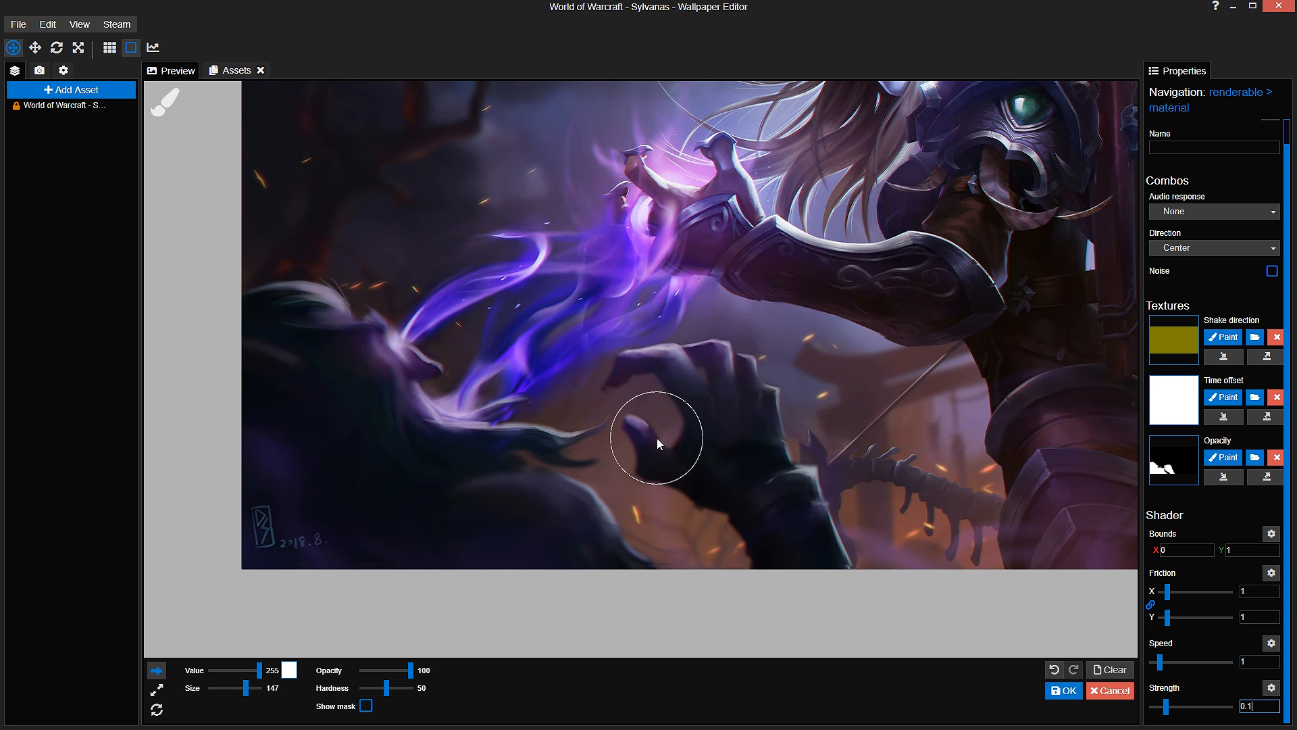
scroll(657, 437, "down", 1)
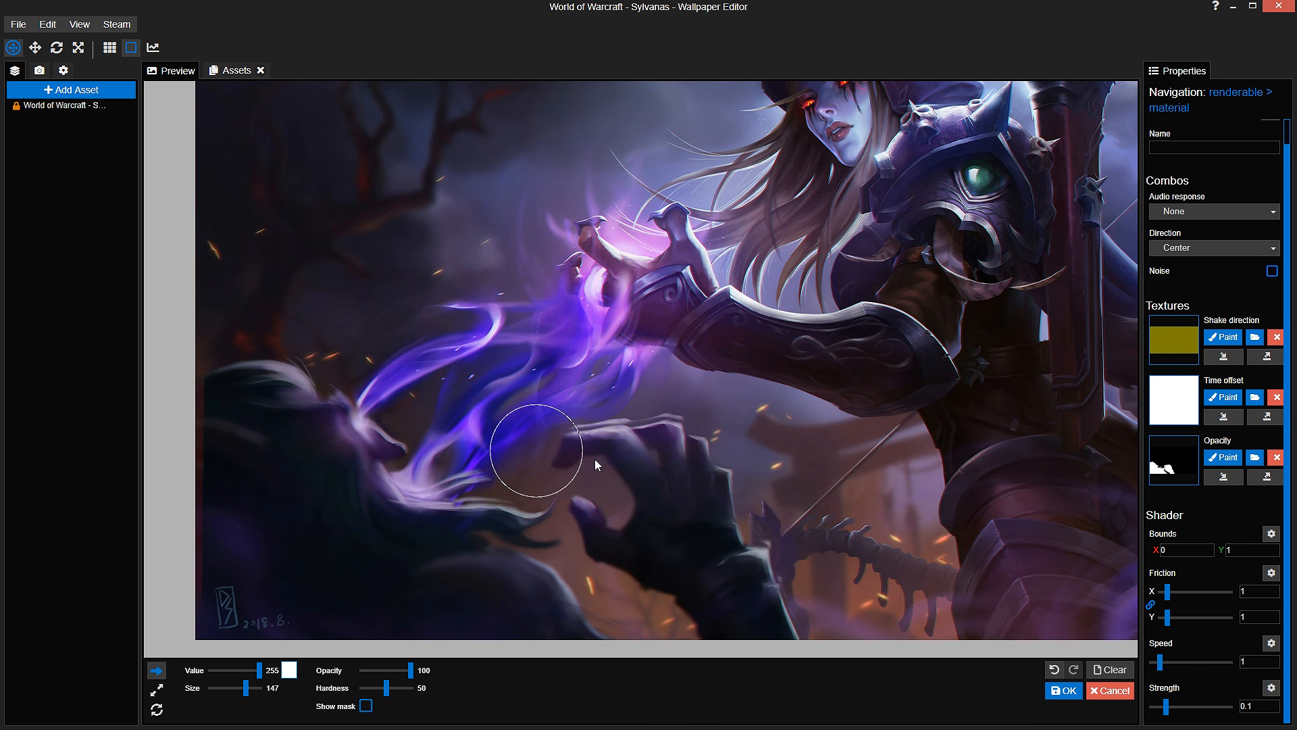
scroll(620, 465, "up", 1)
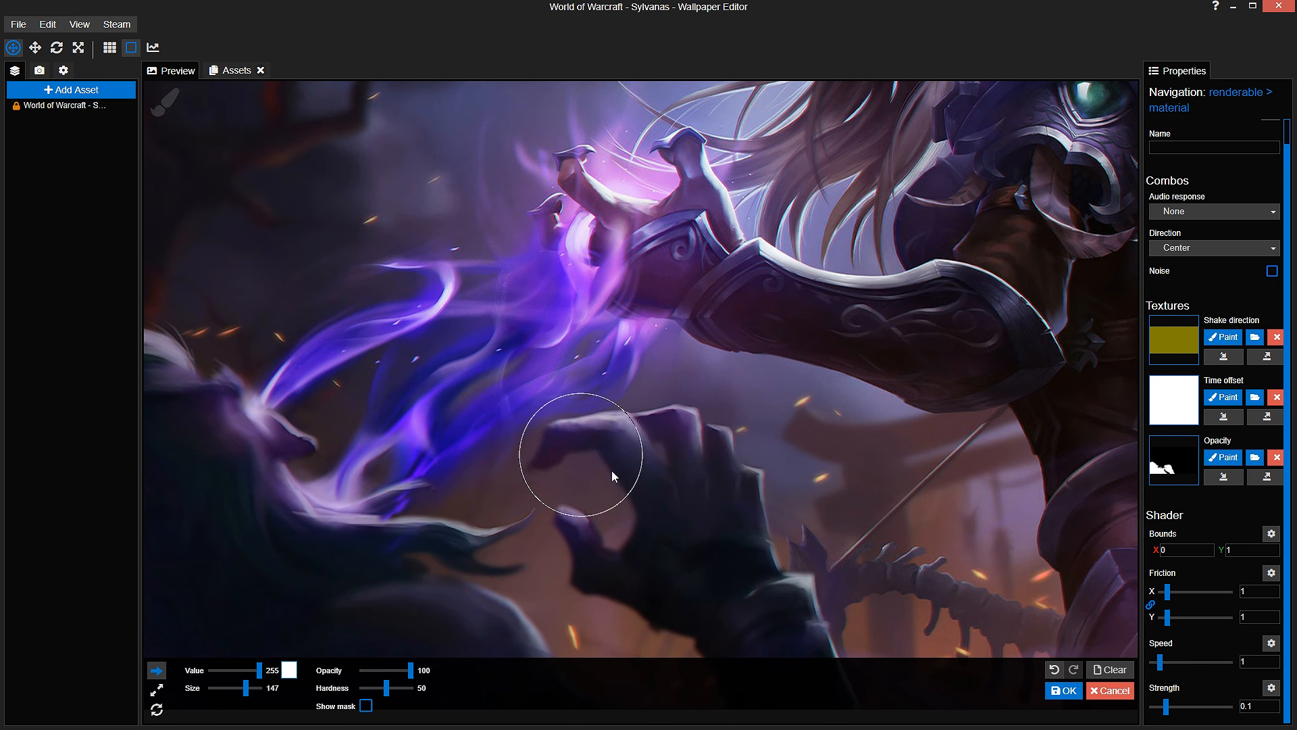
left_click_drag(729, 498, 686, 443)
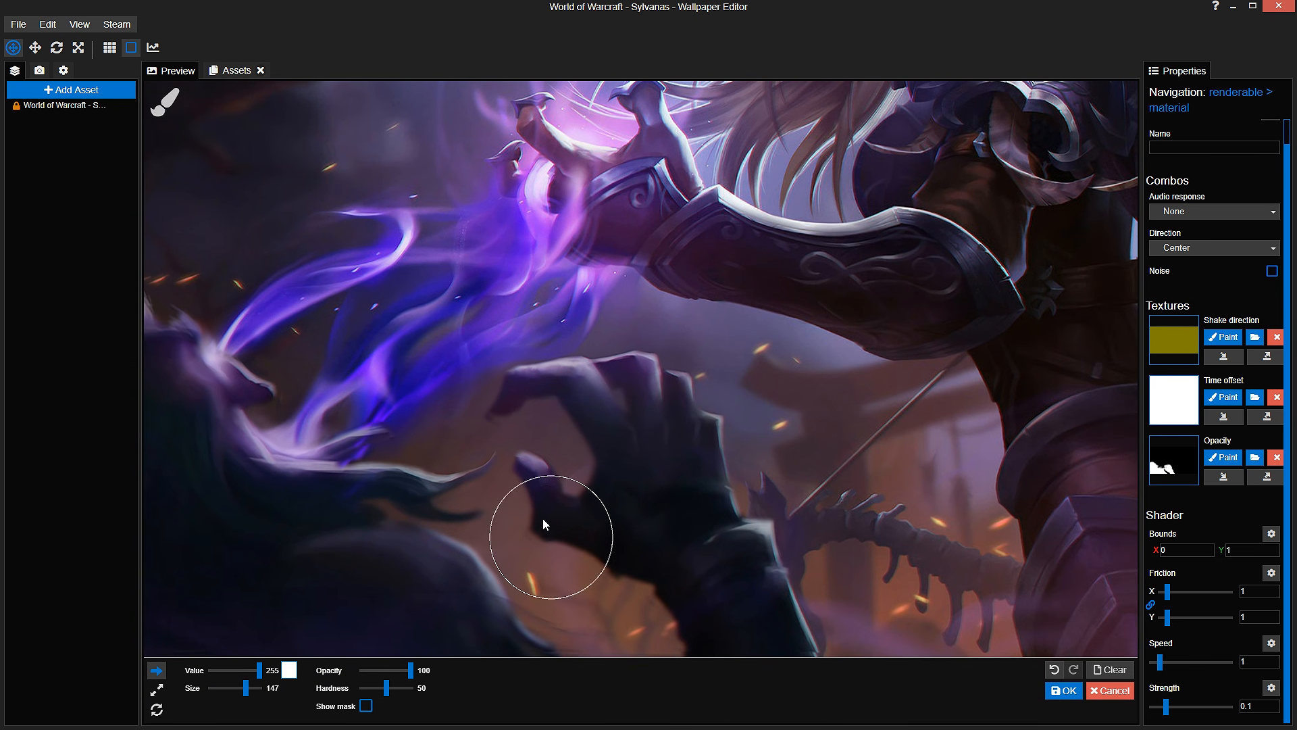
left_click_drag(567, 555, 577, 507)
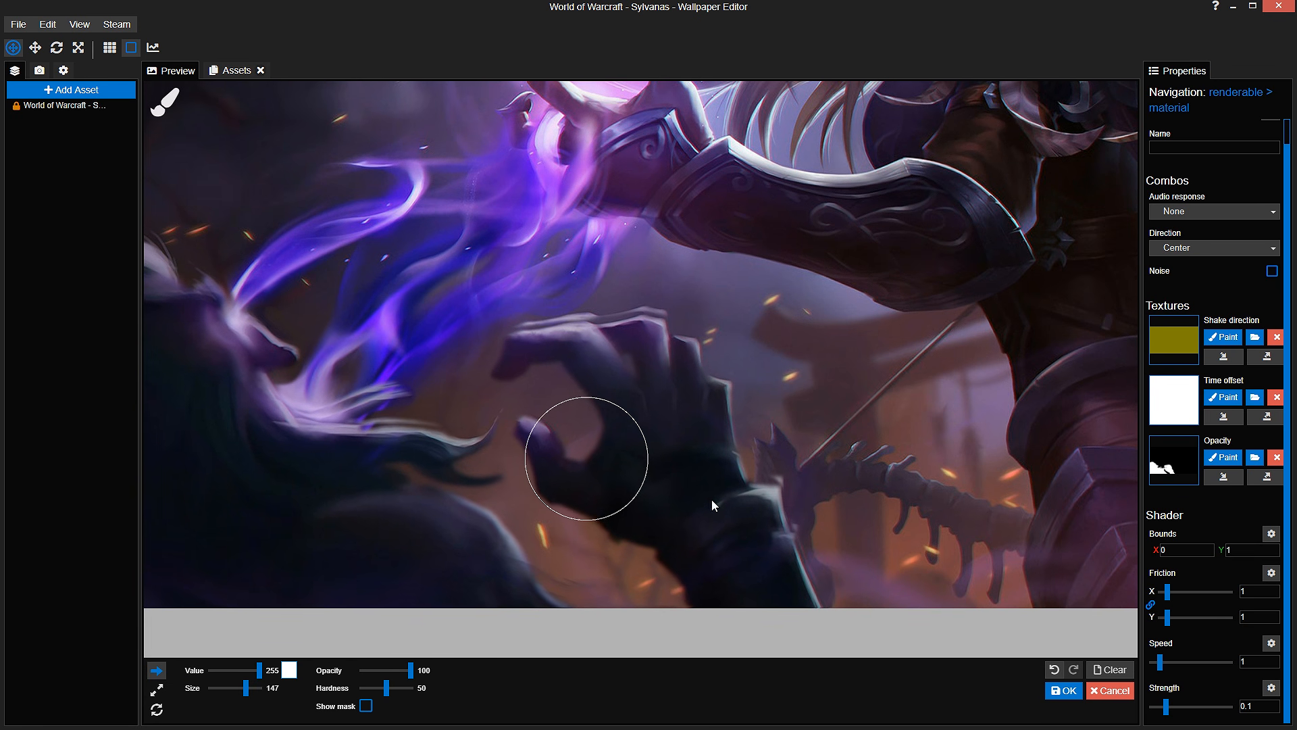
double_click(1252, 706)
left_click(1252, 706)
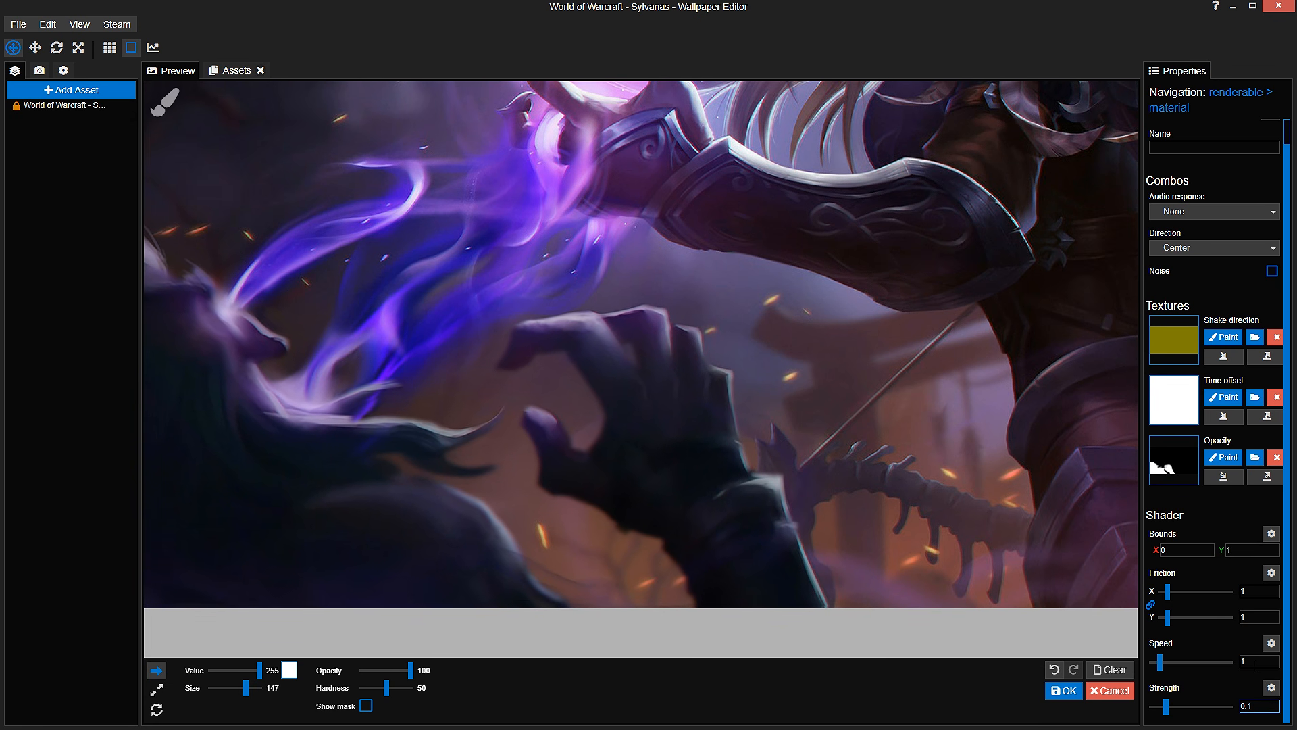
key("BackSpace")
type("075")
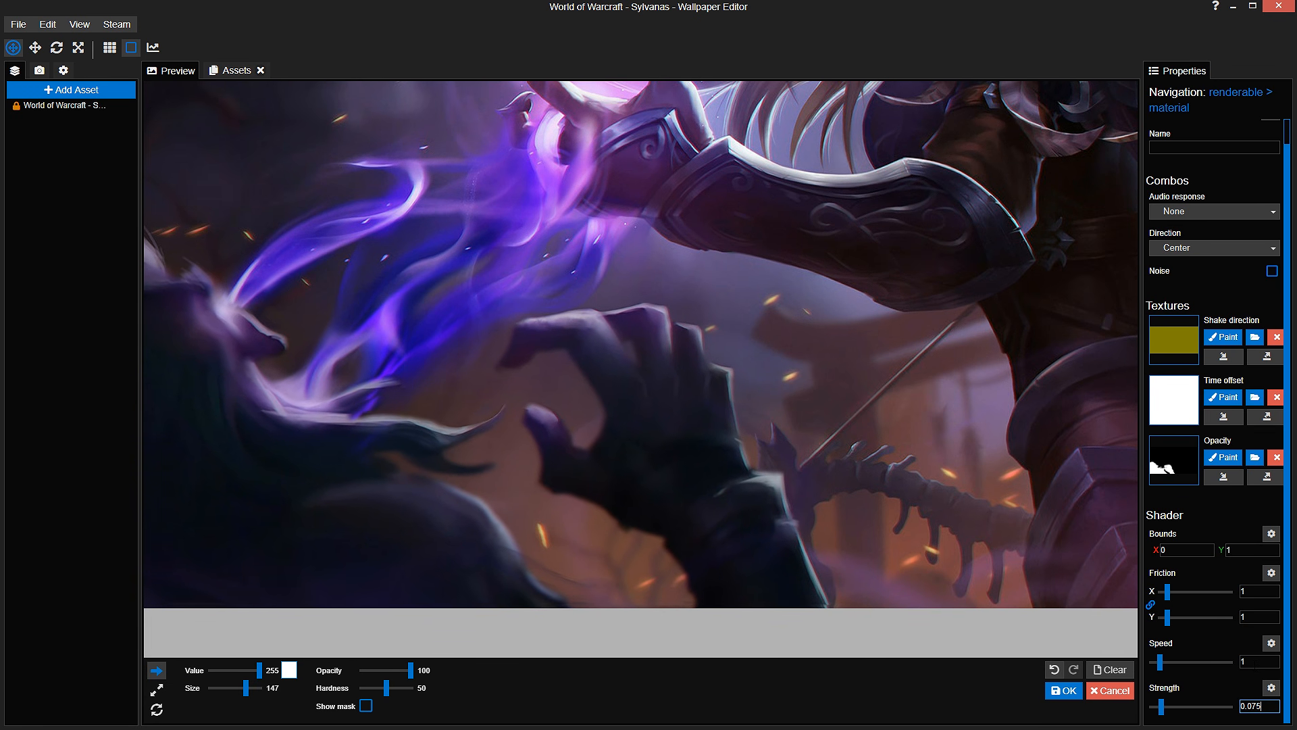
left_click_drag(615, 518, 693, 543)
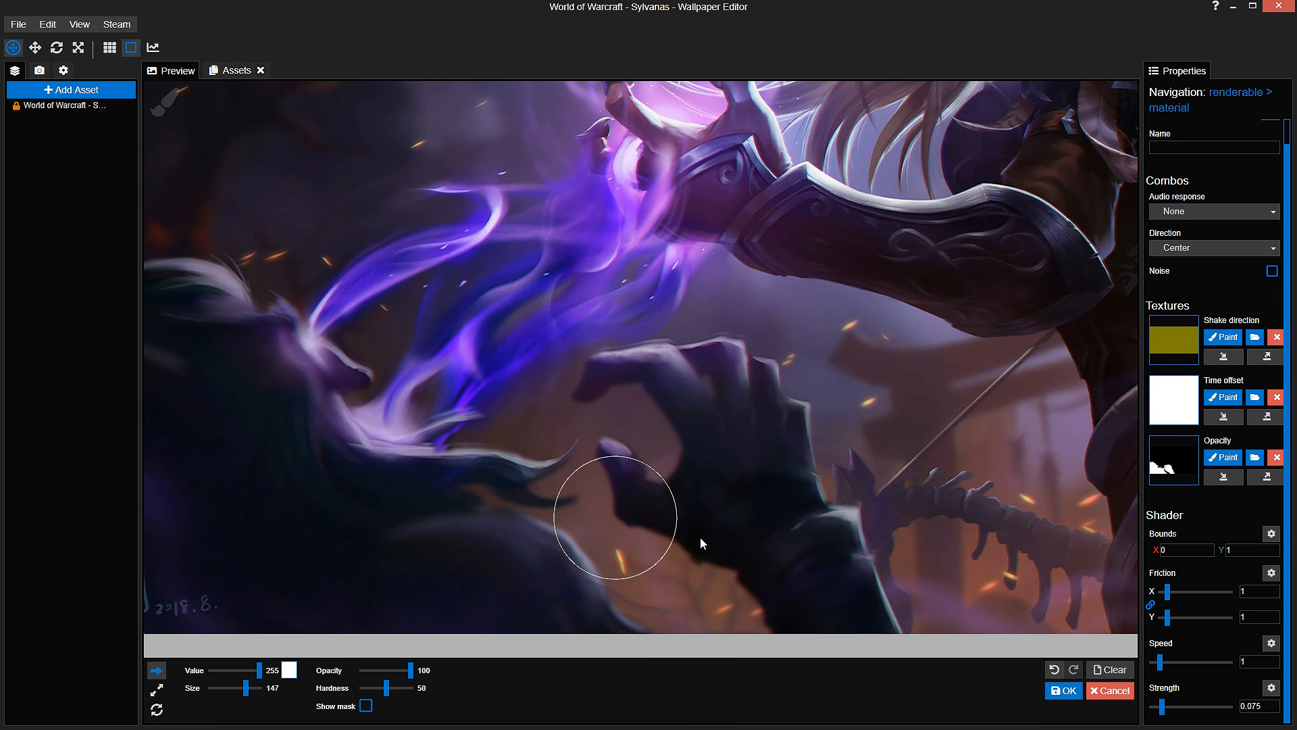
scroll(708, 556, "down", 2)
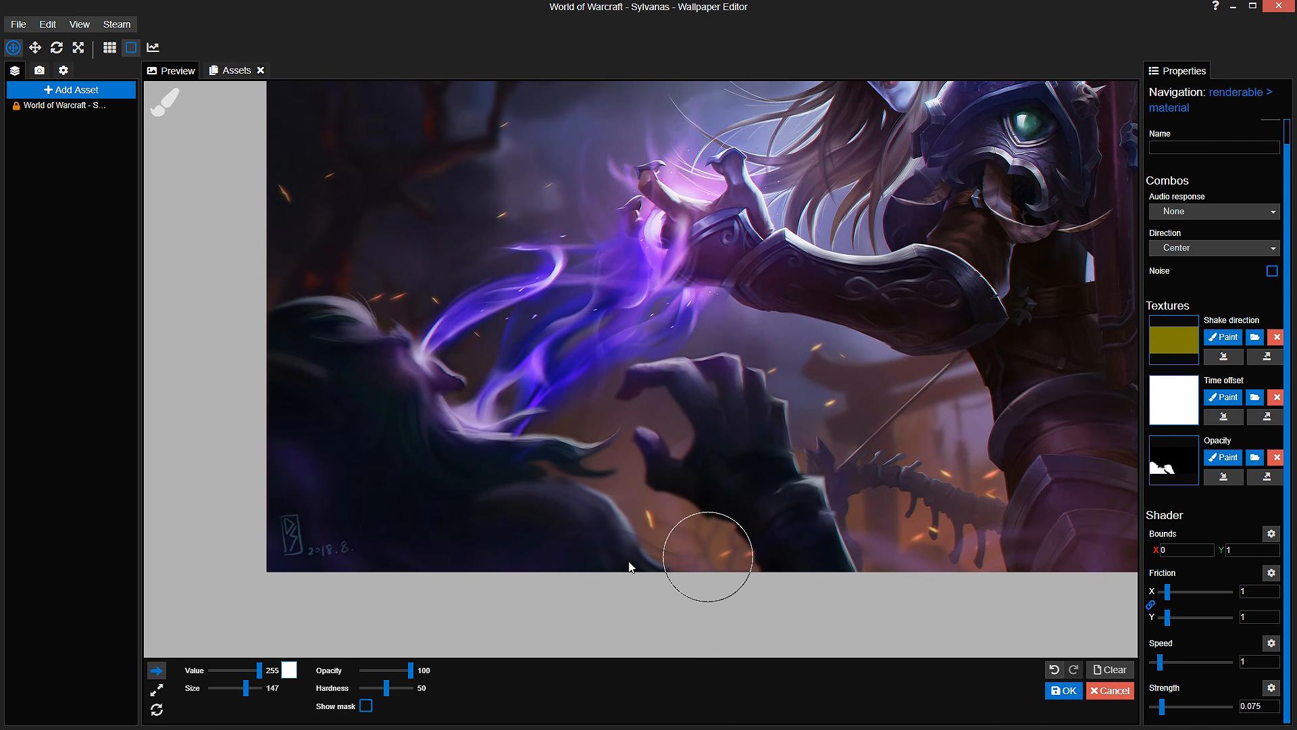
Step: Save the project and set the foreground shake's speed to 1.2
left_click(366, 706)
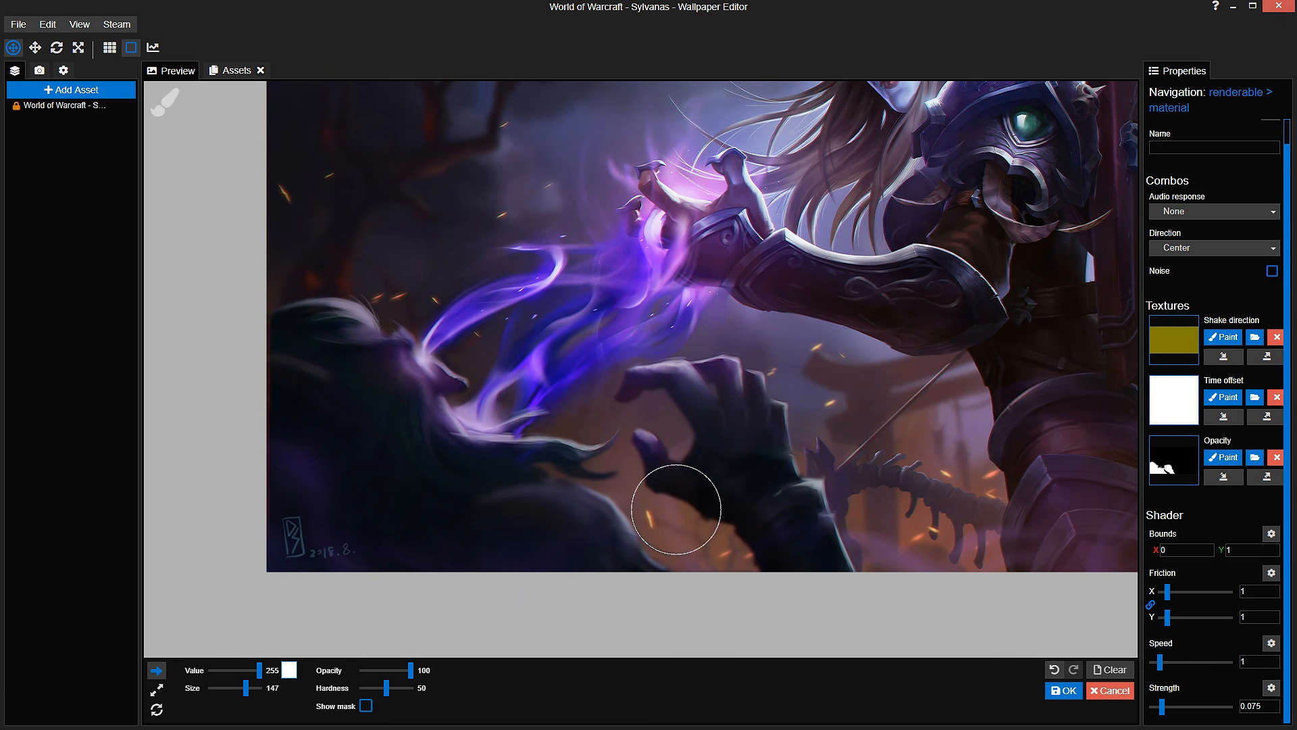
scroll(678, 515, "up", 1)
scroll(678, 514, "up", 2)
key("ctrl+s")
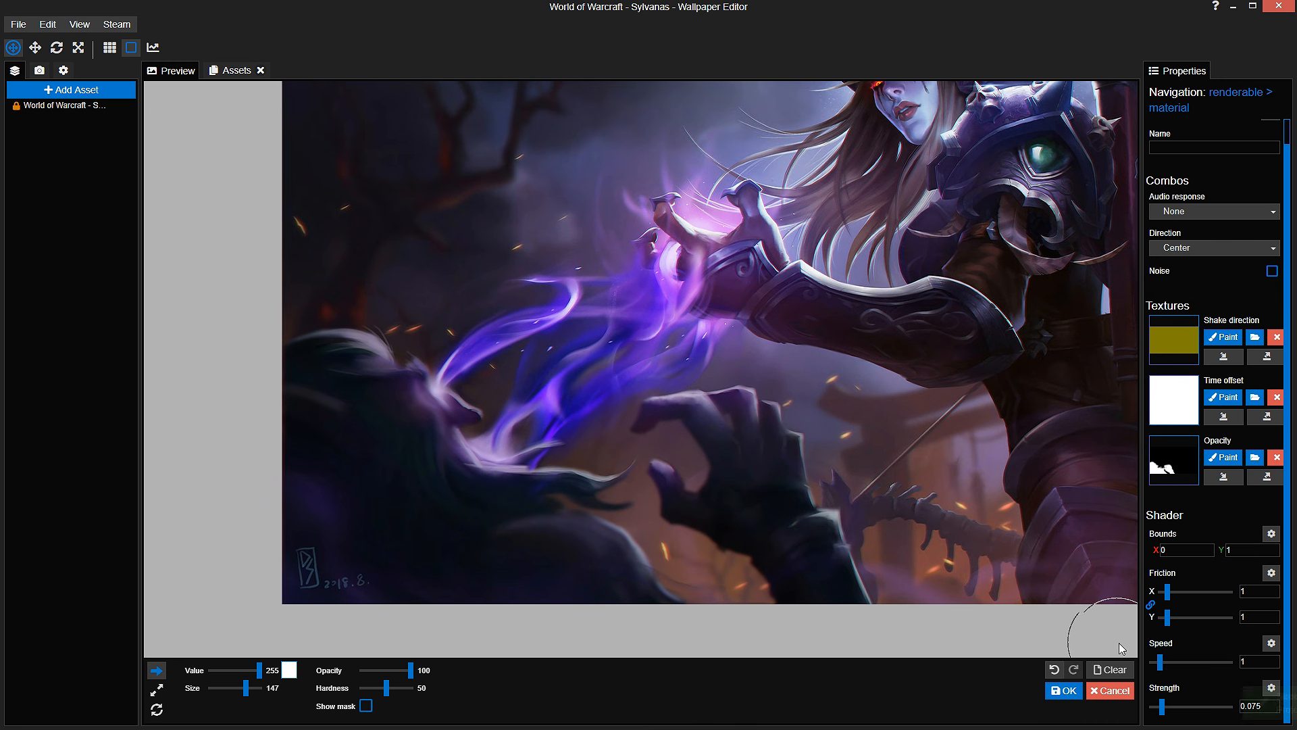
scroll(925, 552, "up", 2)
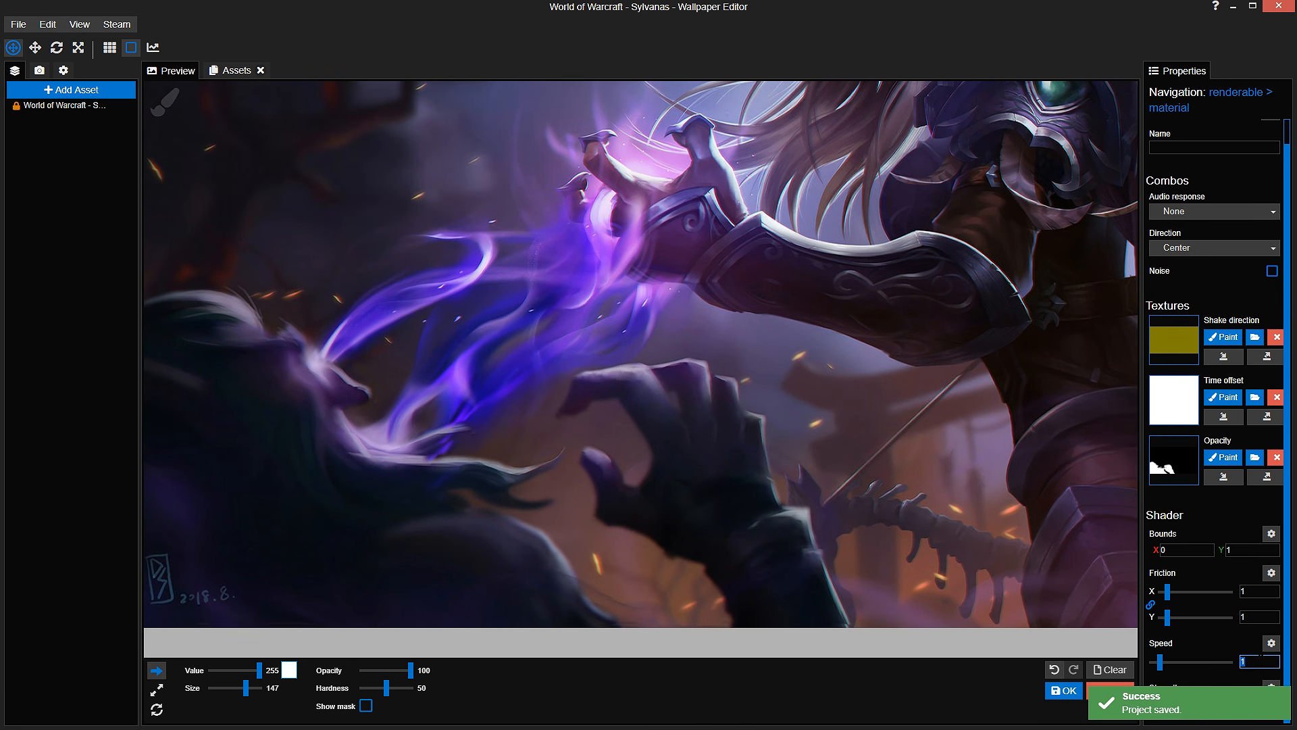
type("1.3")
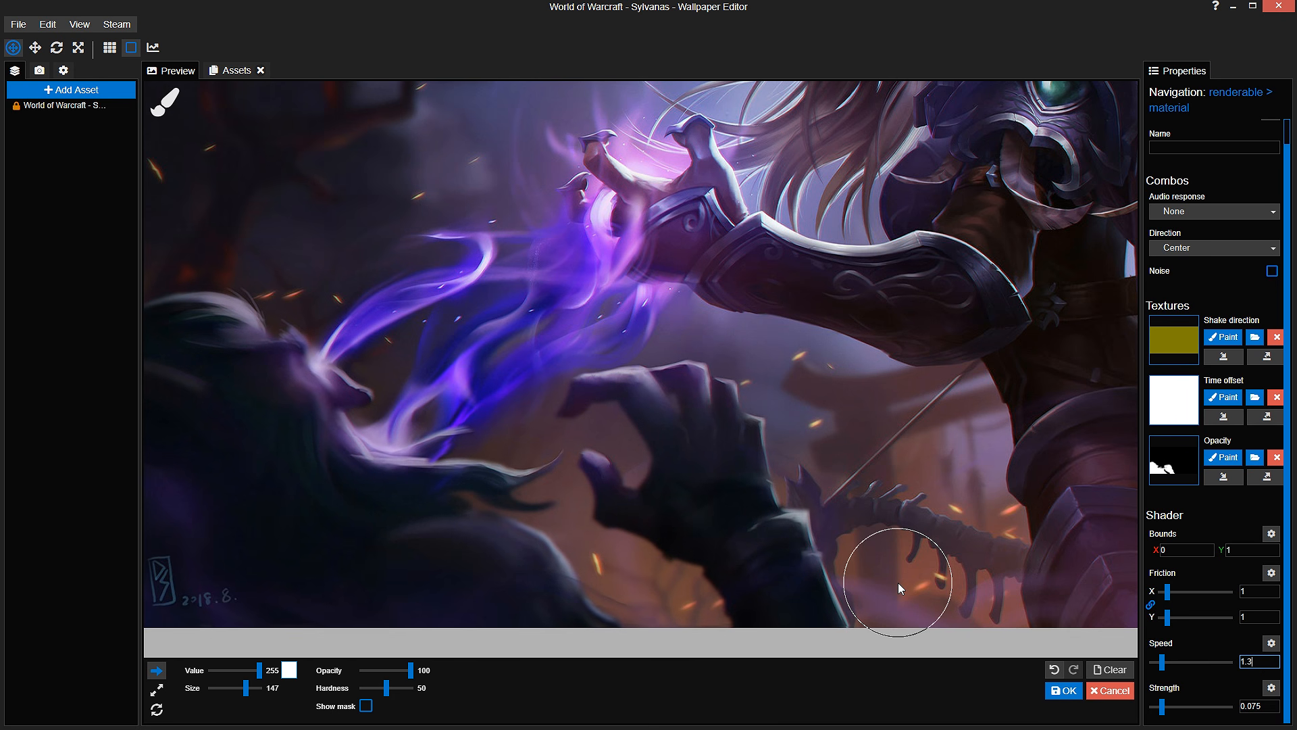
key("BackSpace")
type("2")
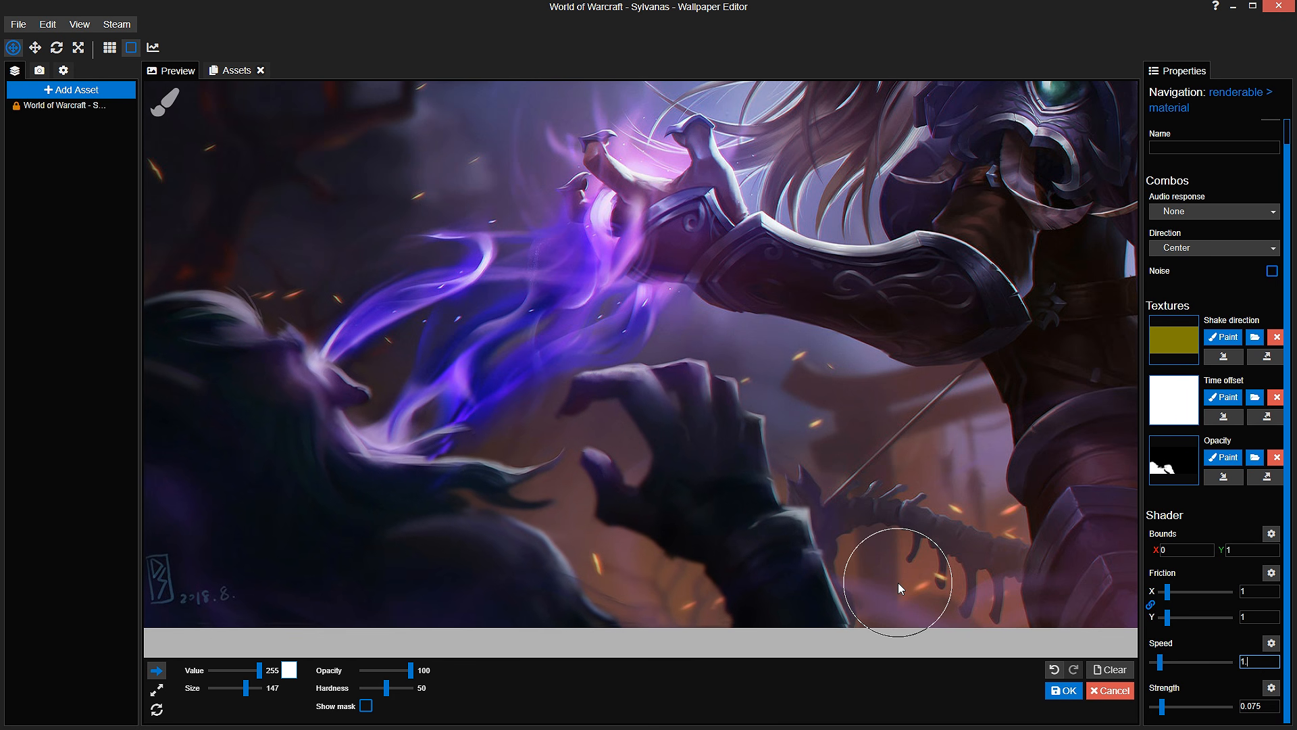
Step: Set the foreground shake's bounds to X -1 and Y -1
left_click(1187, 549)
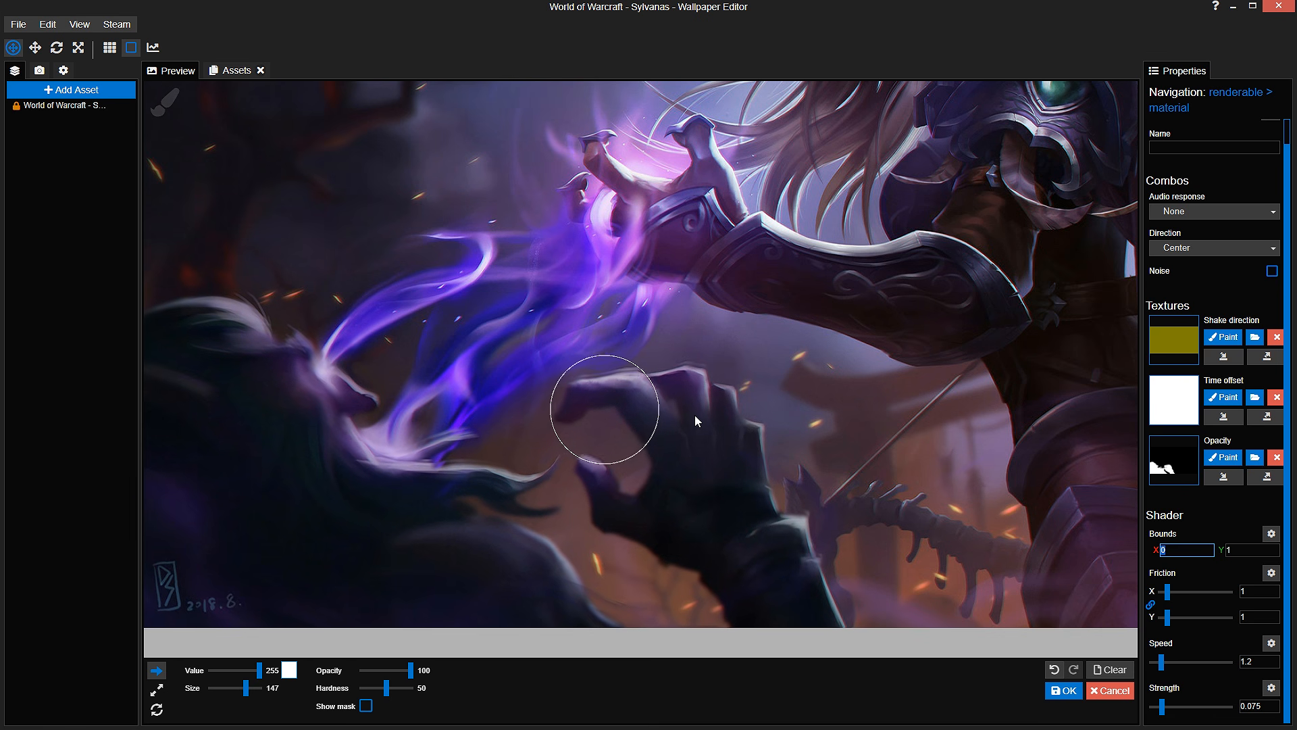
key("BackSpace")
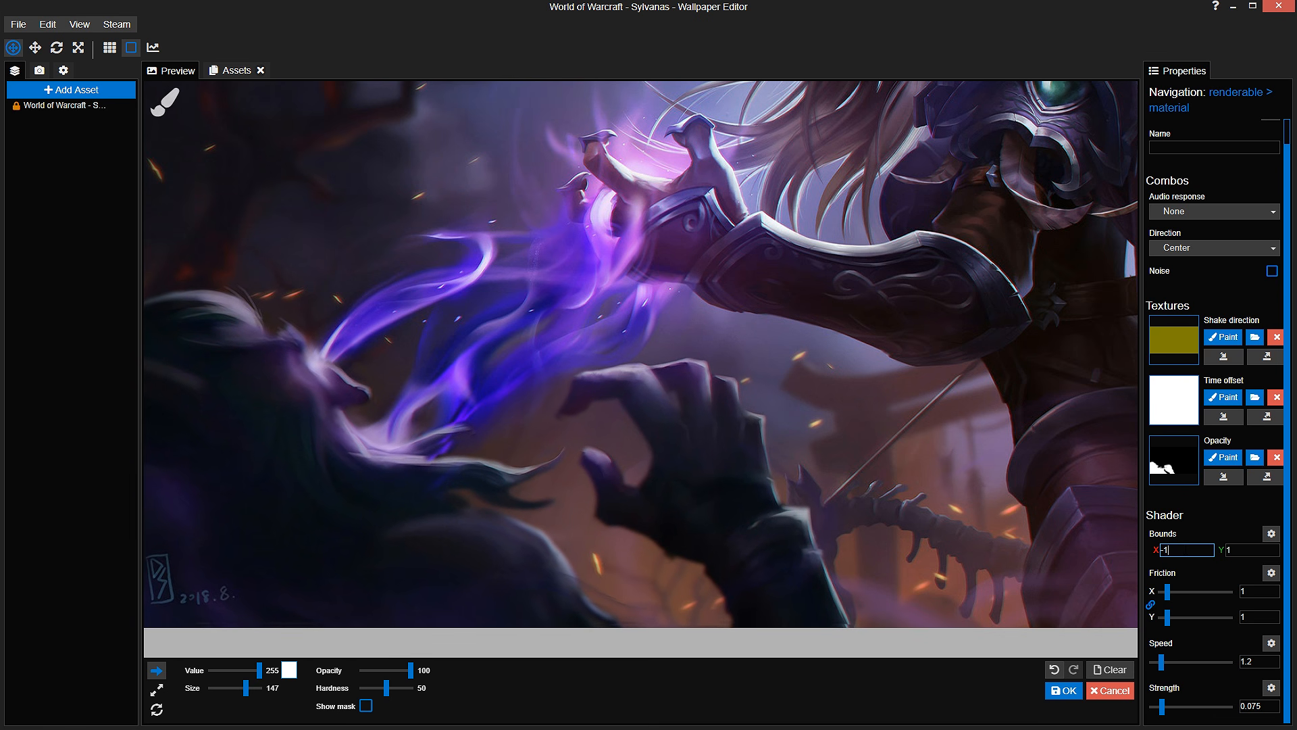
type("-1")
scroll(752, 501, "up", 4)
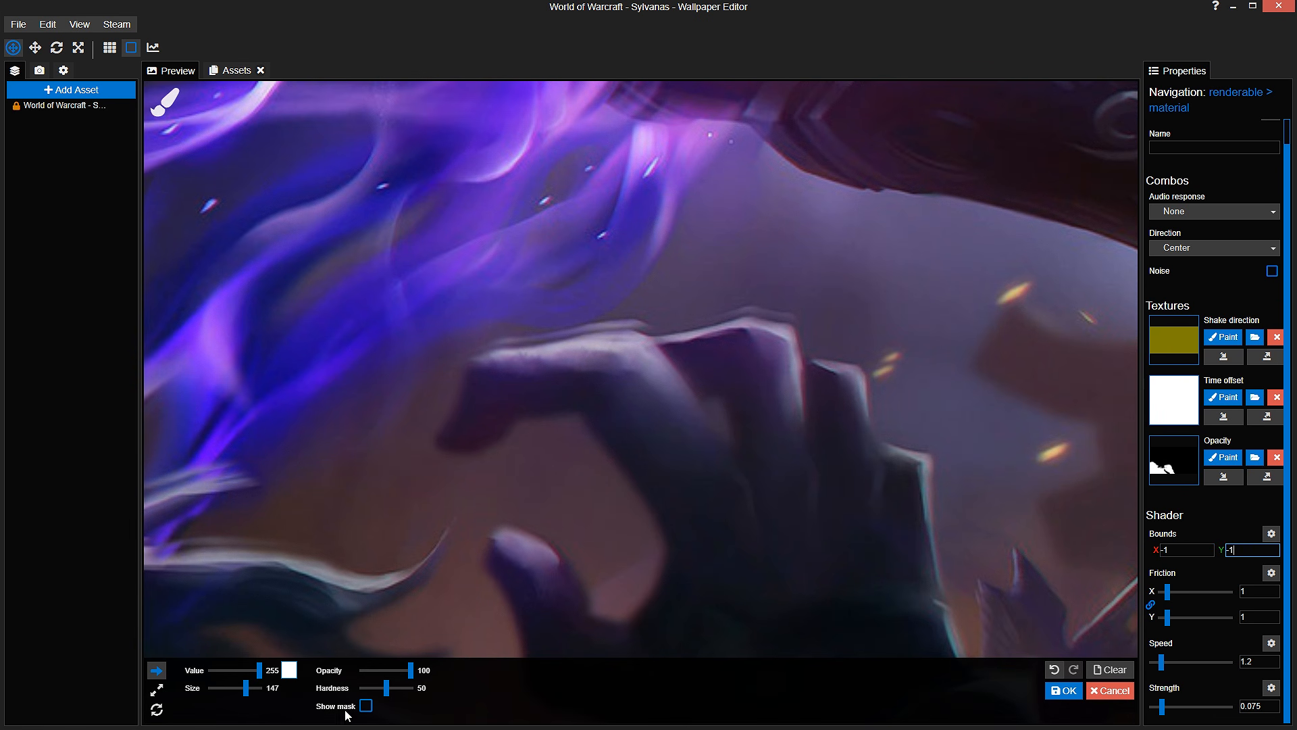
Step: Show the overlay and try a shake direction stroke along the raised hand's knuckles with brush size 22
left_click(366, 706)
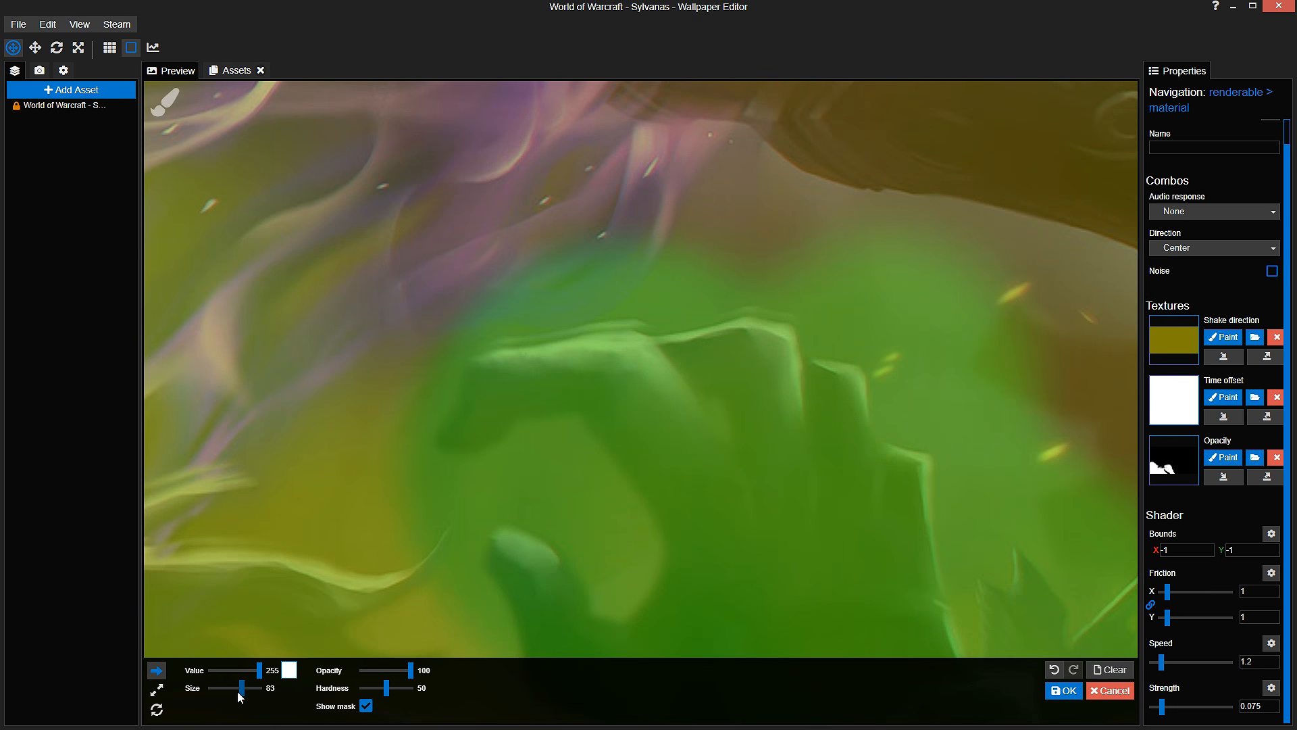
left_click_drag(237, 691, 232, 691)
scroll(609, 347, "up", 4)
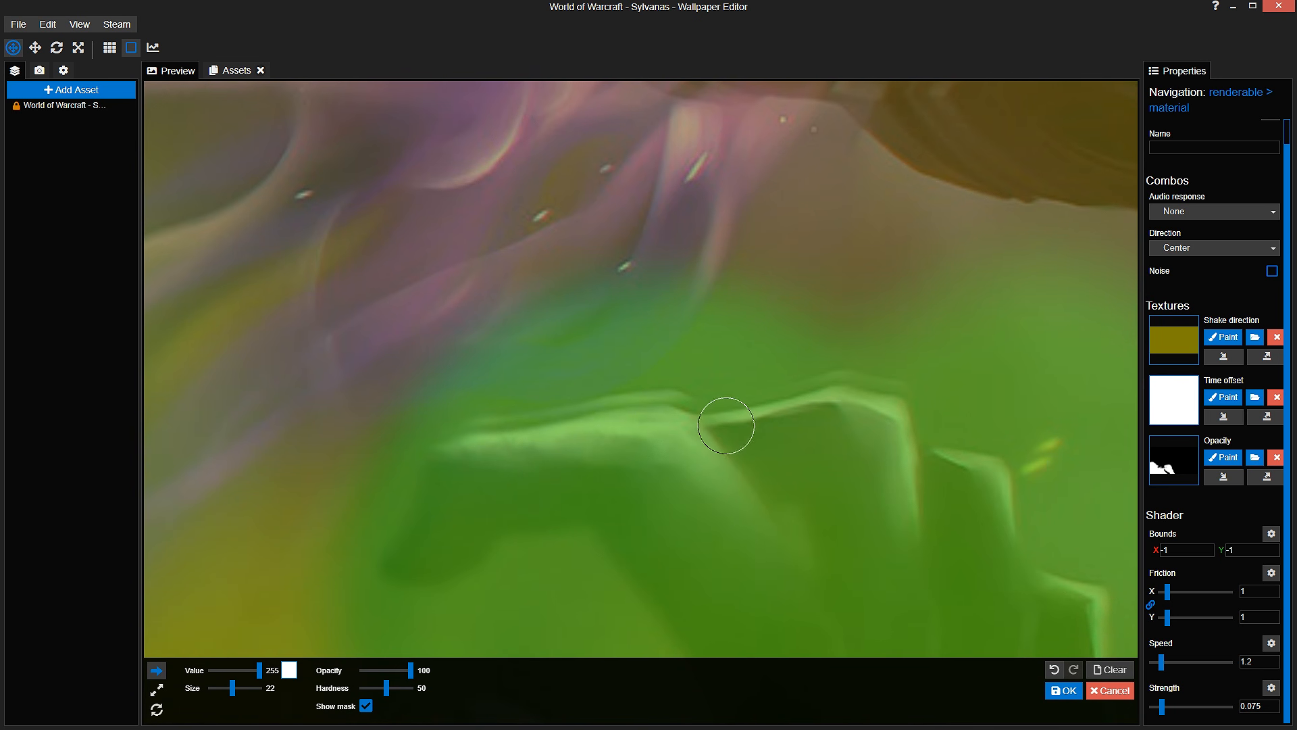
left_click_drag(726, 426, 814, 372)
key("ctrl+z")
Step: Open the opacity mask for painting, inspect its coverage around the hand and hair, hide the overlay and save the project
left_click(1229, 397)
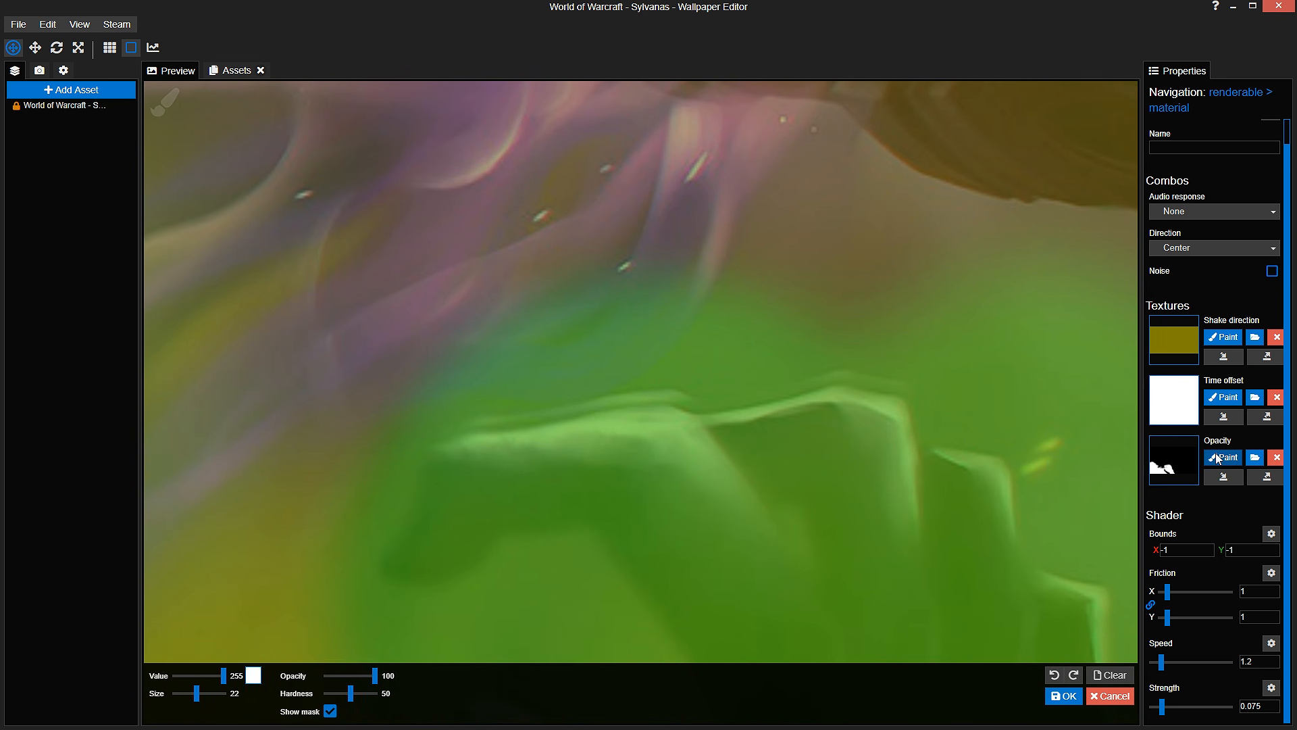
left_click_drag(716, 391, 624, 394)
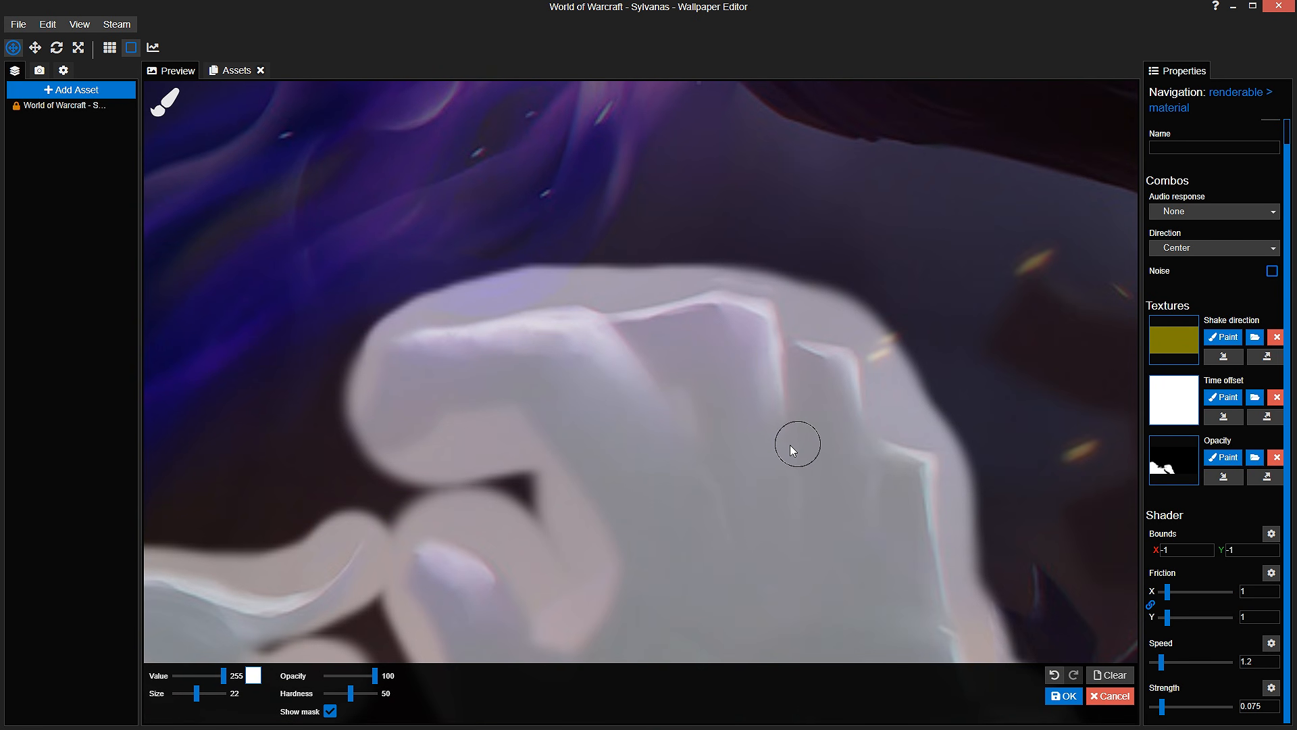
left_click_drag(775, 419, 533, 127)
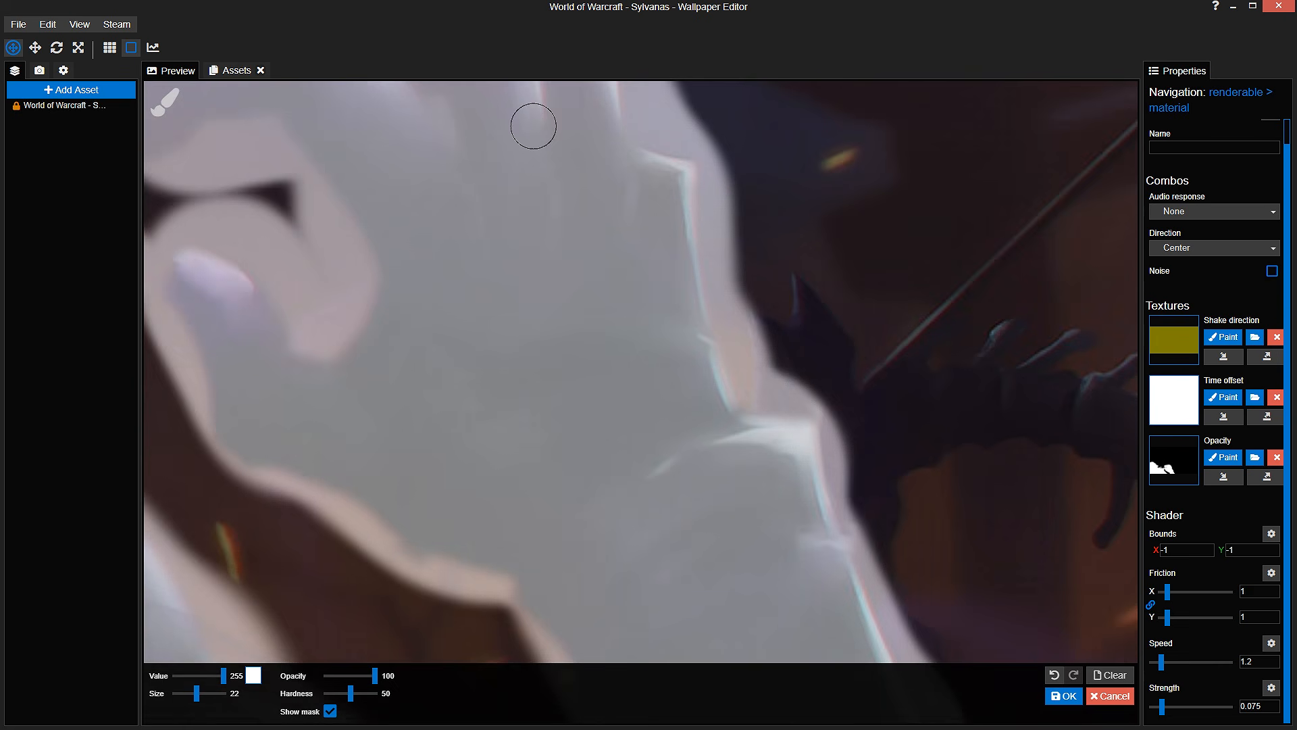
scroll(540, 203, "down", 4)
left_click_drag(778, 414, 1094, 472)
scroll(1094, 472, "up", 2)
mouse_move(369, 331)
left_mouse_down()
mouse_move(885, 426)
mouse_move(775, 418)
left_mouse_up()
scroll(775, 418, "up", 2)
left_click(331, 715)
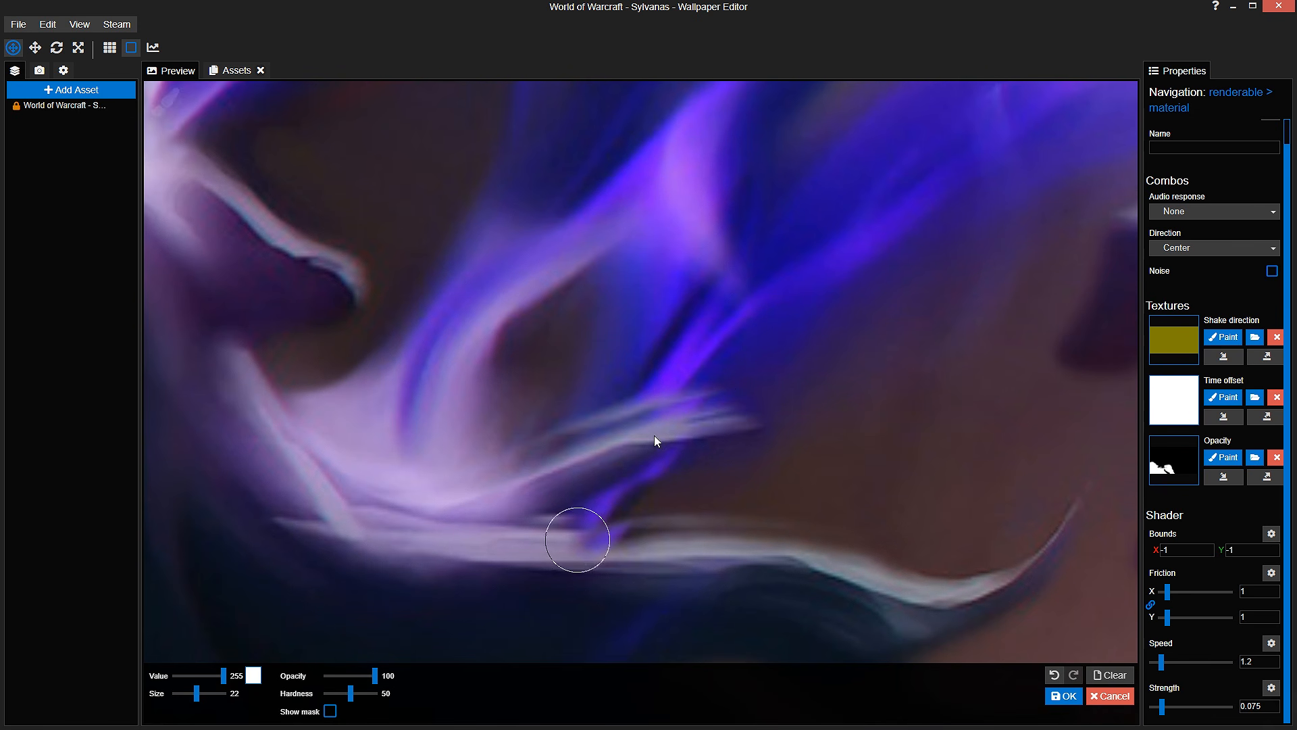
key("ctrl+s")
Step: Check the shake motion around the face, hair and hand, and set the Y bound to 0
left_click_drag(509, 504, 370, 470)
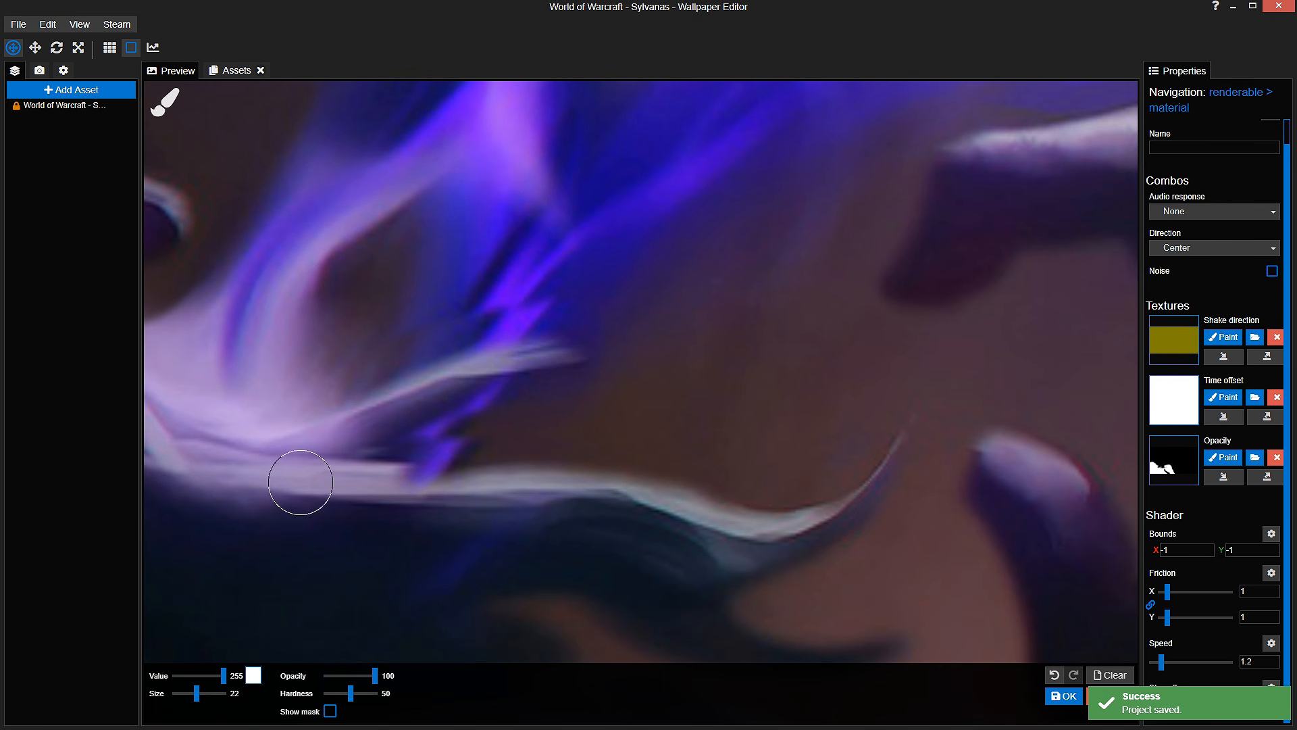
scroll(476, 464, "down", 2)
mouse_move(481, 464)
left_mouse_down()
mouse_move(344, 379)
mouse_move(237, 101)
mouse_move(763, 594)
left_mouse_up()
mouse_move(380, 329)
left_mouse_down()
mouse_move(540, 483)
mouse_move(826, 387)
mouse_move(555, 248)
mouse_move(429, 373)
mouse_move(442, 387)
mouse_move(314, 382)
mouse_move(318, 345)
left_mouse_up()
scroll(441, 383, "down", 1)
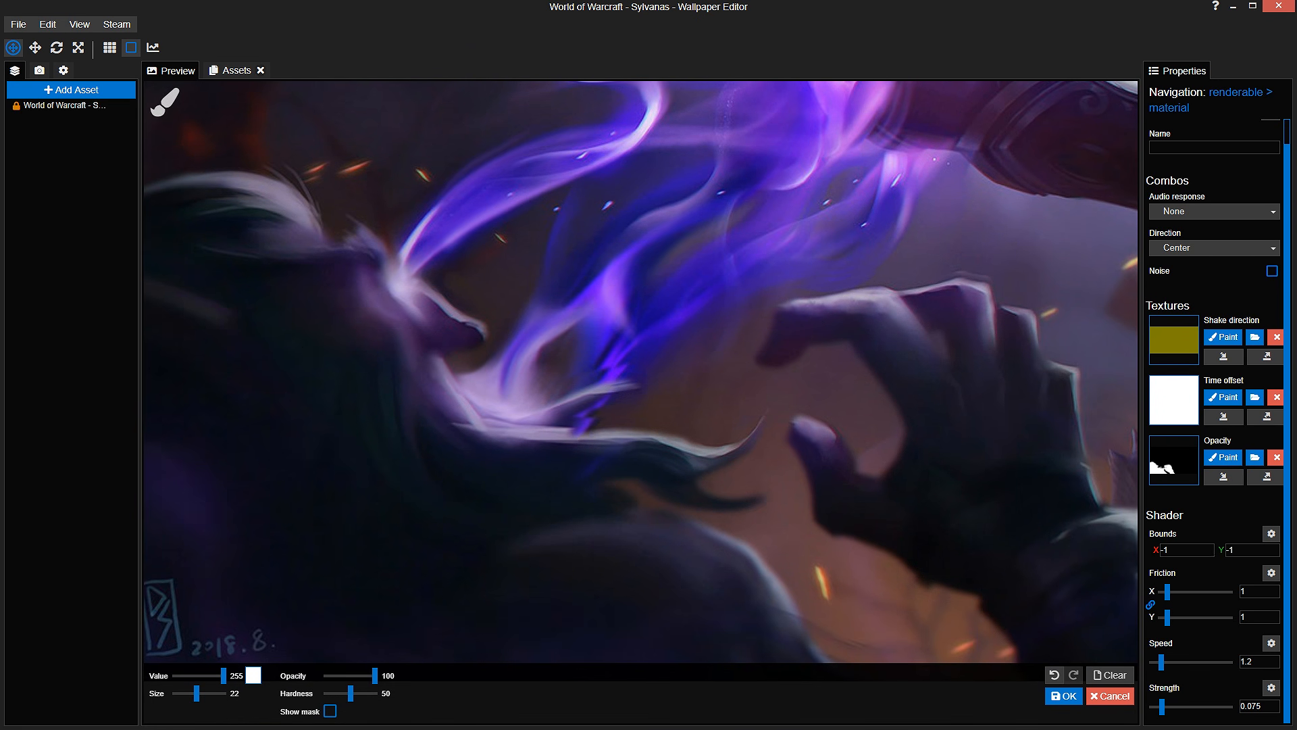
type("0")
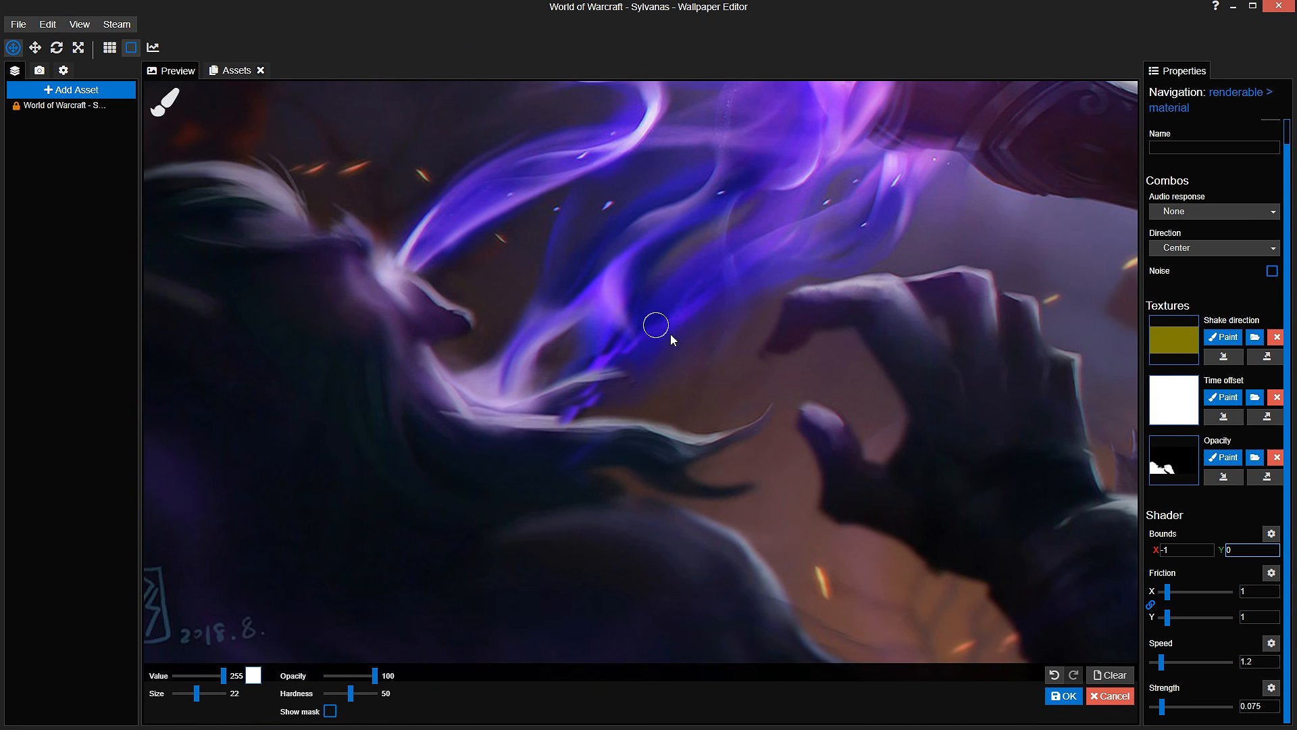
Step: Show the opacity mask overlay, check its coverage between the hair and the raised forearm, and save the project
left_click_drag(773, 361, 930, 318)
scroll(774, 361, "up", 2)
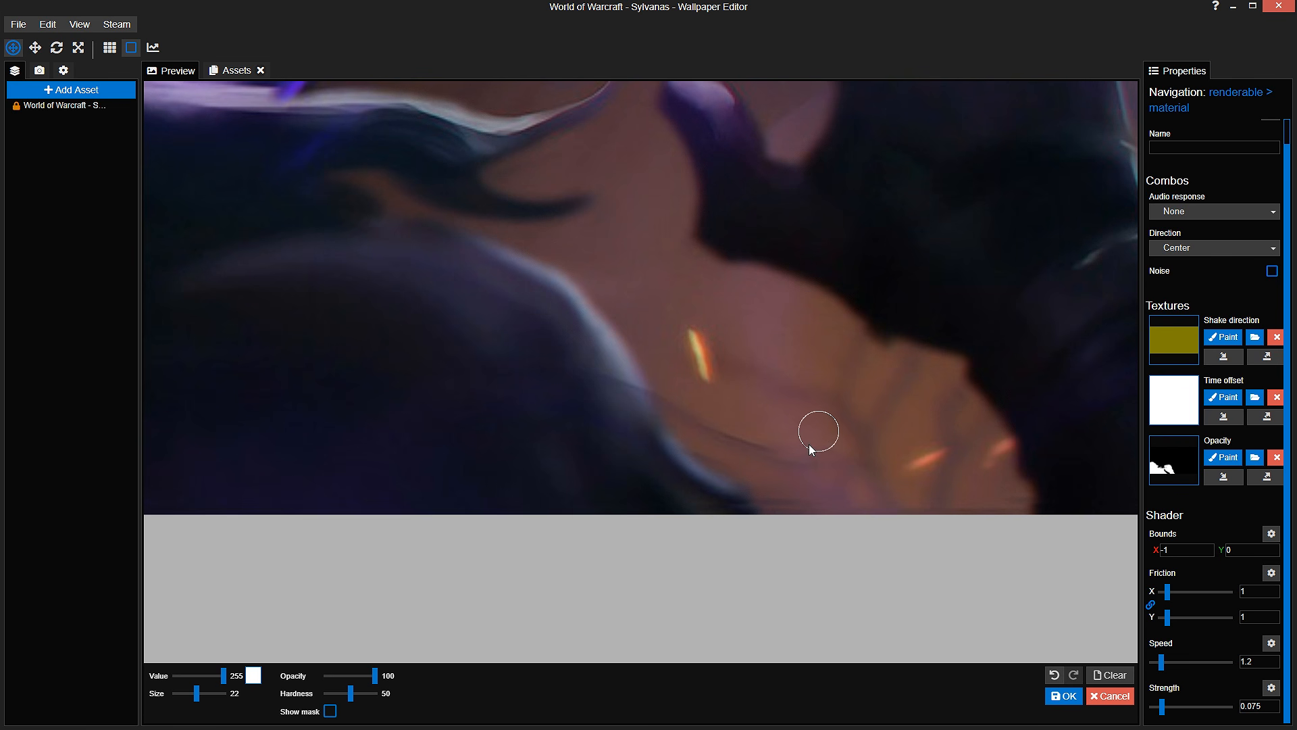
left_click(330, 710)
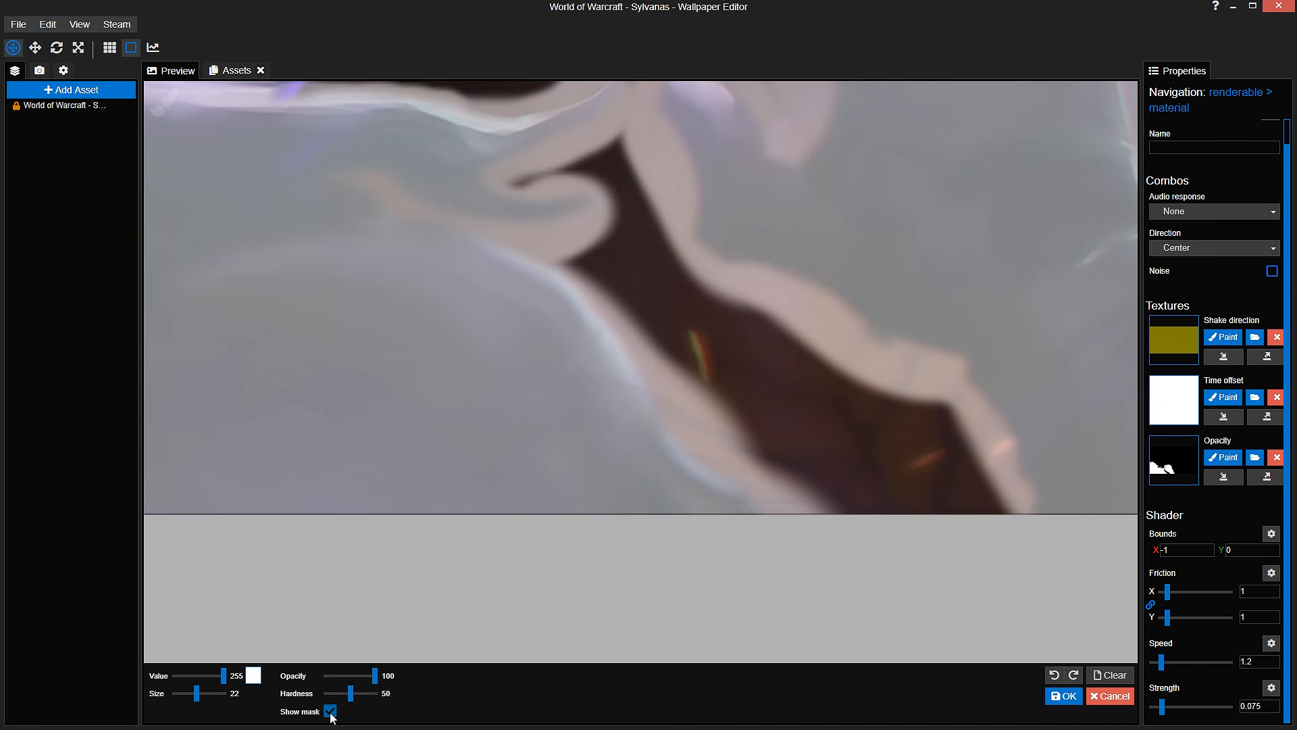
left_click(329, 711)
left_click(330, 711)
scroll(578, 472, "up", 1)
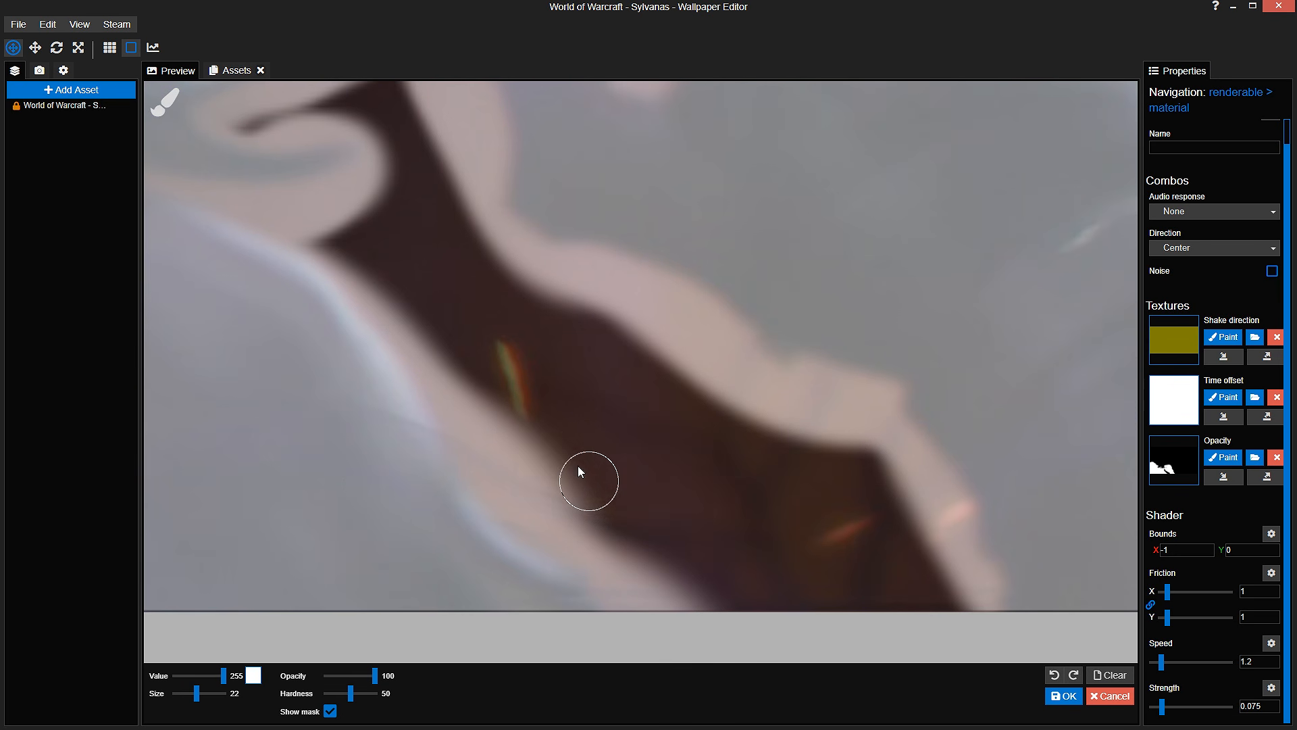
key("ctrl+s")
Step: Try a Y bound of -1, check the shake along the forearm, and restore the Y bound to 0
left_click(1252, 549)
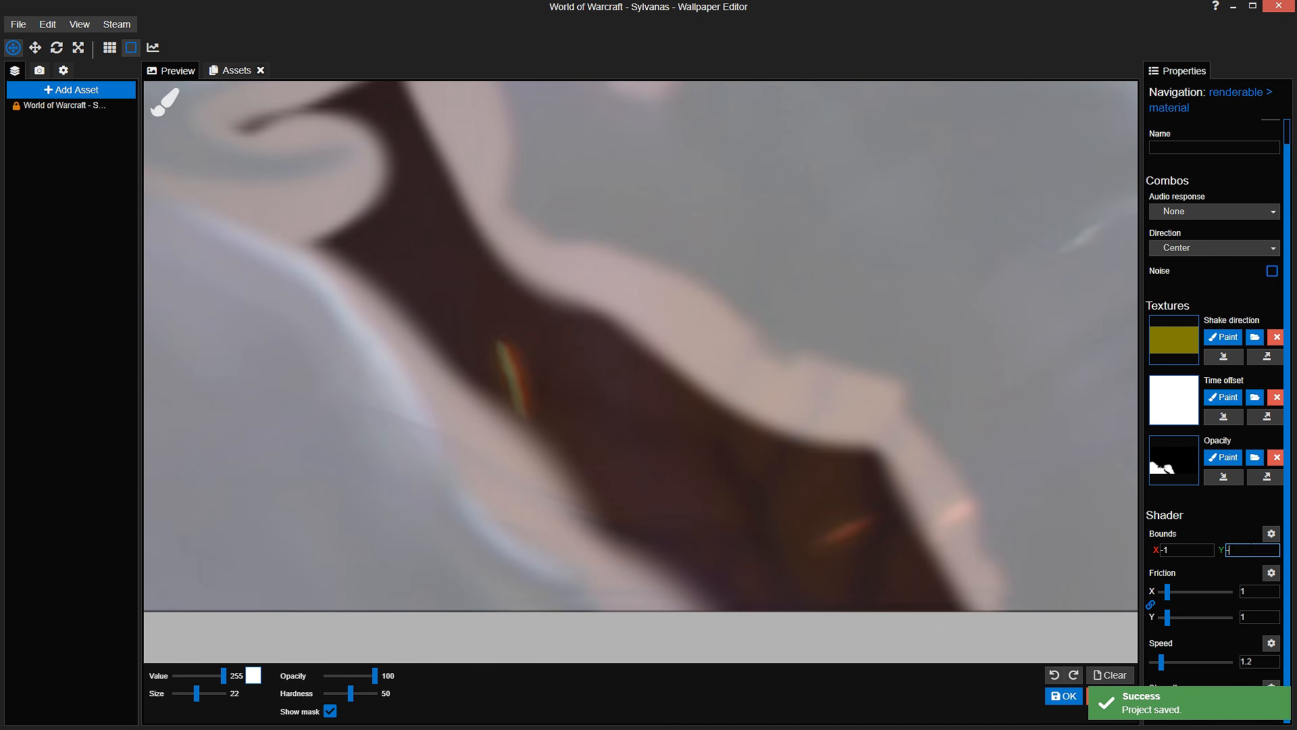
type("-1")
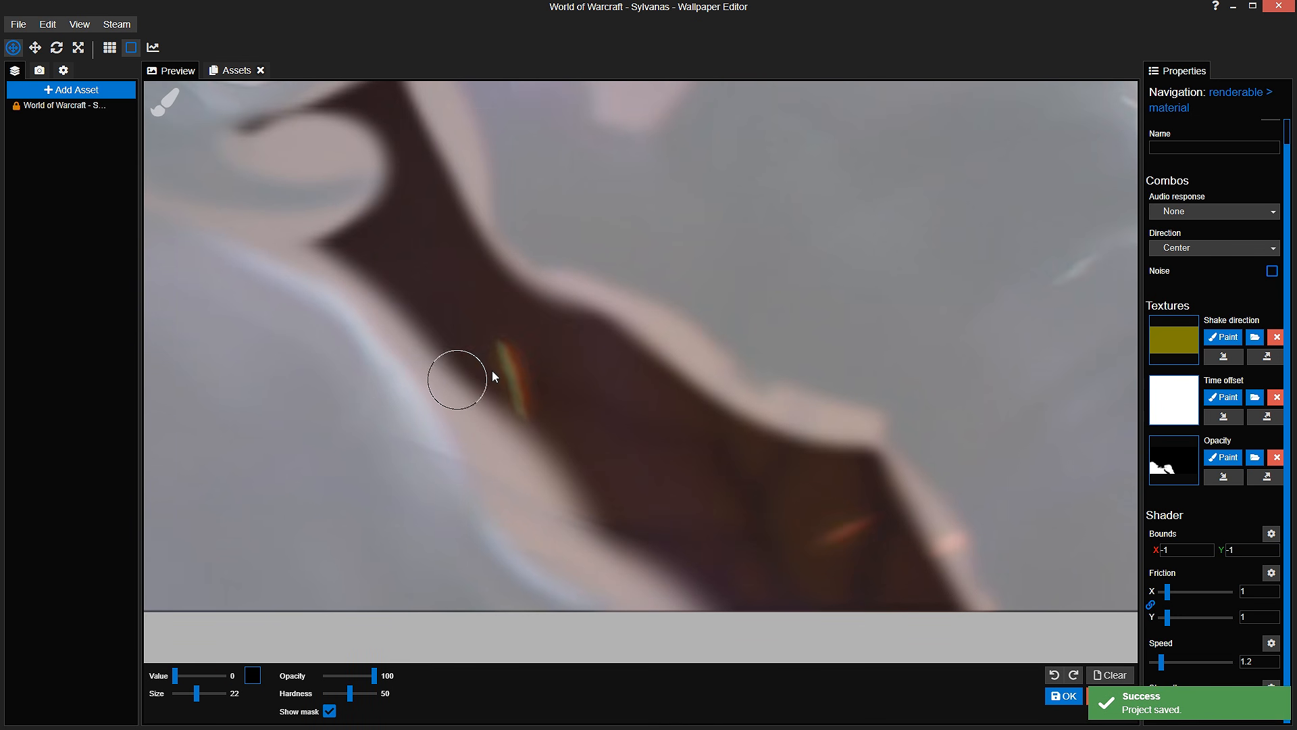
mouse_move(492, 370)
left_mouse_down()
mouse_move(579, 509)
mouse_move(724, 578)
mouse_move(719, 554)
left_mouse_up()
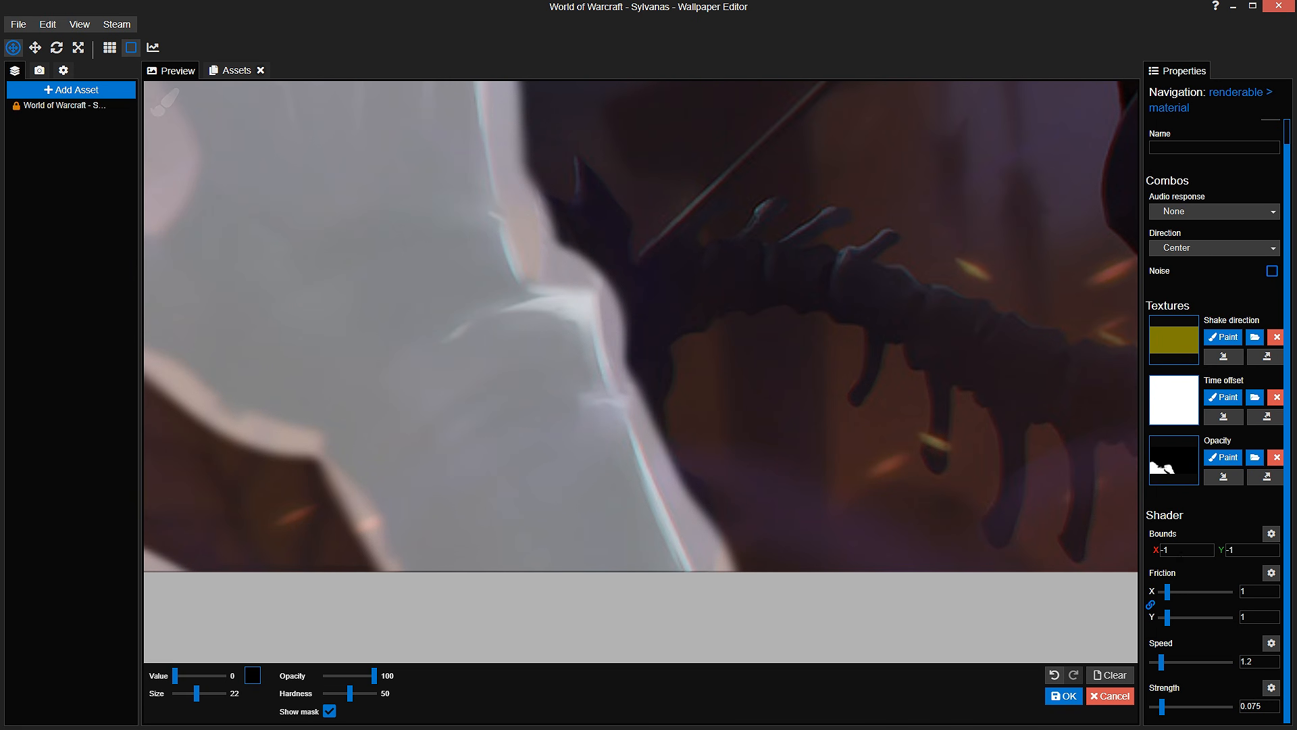
type("0")
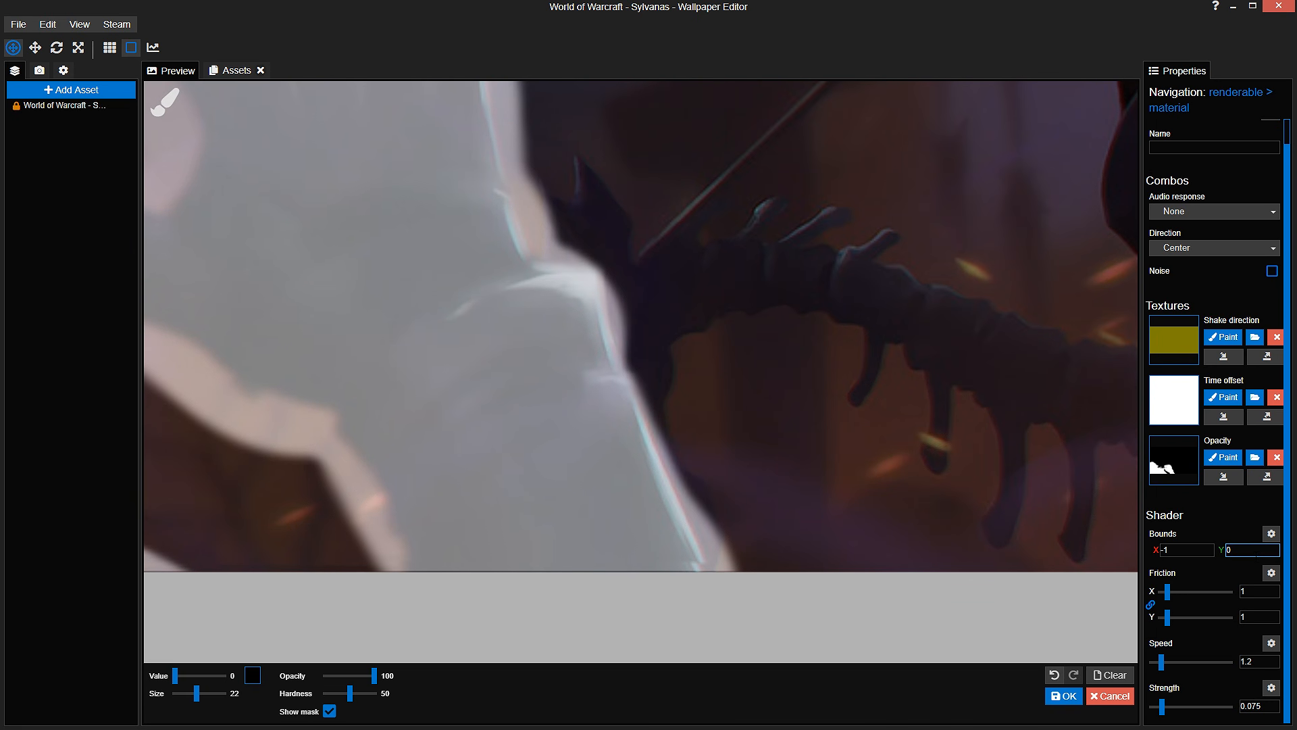
Step: Trim the opacity mask along the outer edge of the forearm and hand with brush value 0, size 22, and save the project
scroll(883, 477, "up", 3)
mouse_move(597, 399)
left_mouse_down()
mouse_move(640, 439)
mouse_move(718, 614)
left_mouse_up()
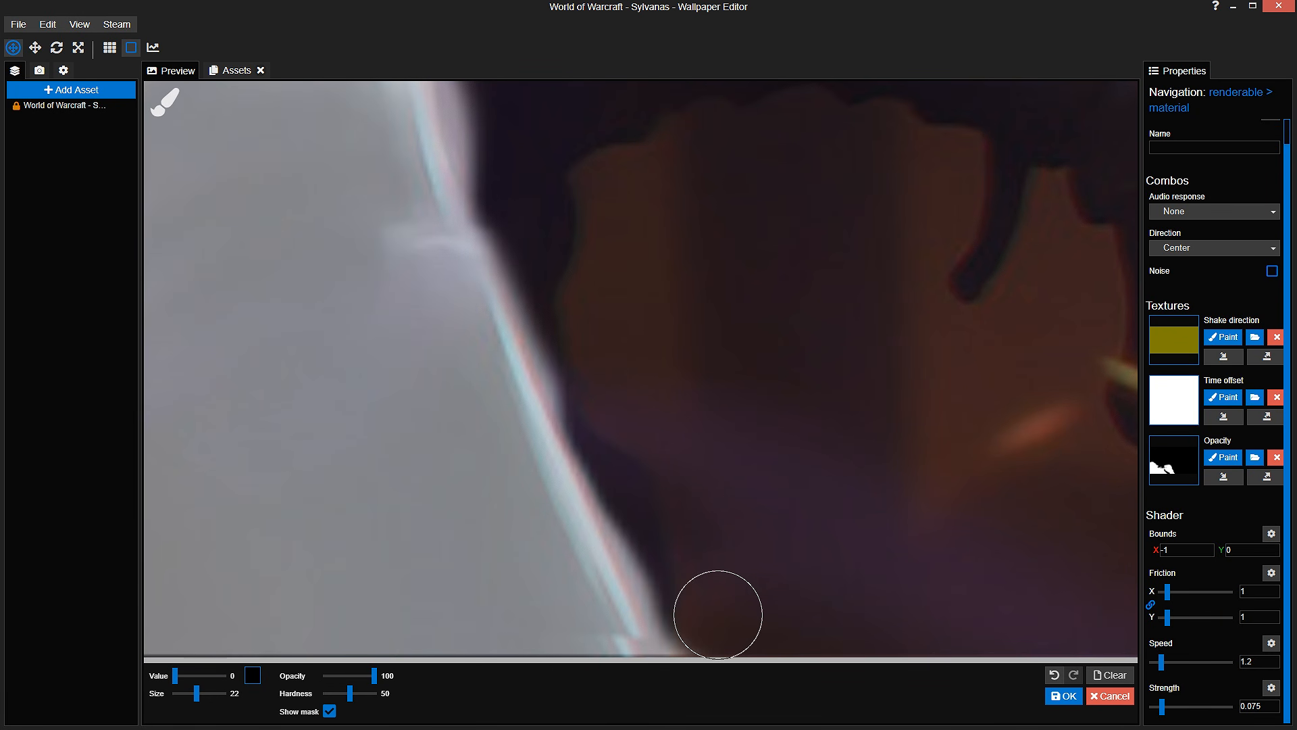
left_click_drag(683, 410, 908, 697)
left_click_drag(736, 473, 704, 279)
left_click_drag(704, 278, 832, 468)
mouse_move(685, 218)
left_mouse_down()
mouse_move(688, 390)
mouse_move(665, 410)
left_mouse_up()
mouse_move(696, 305)
left_mouse_down()
mouse_move(694, 386)
mouse_move(656, 339)
mouse_move(585, 143)
mouse_move(655, 274)
left_mouse_up()
key("ctrl+s")
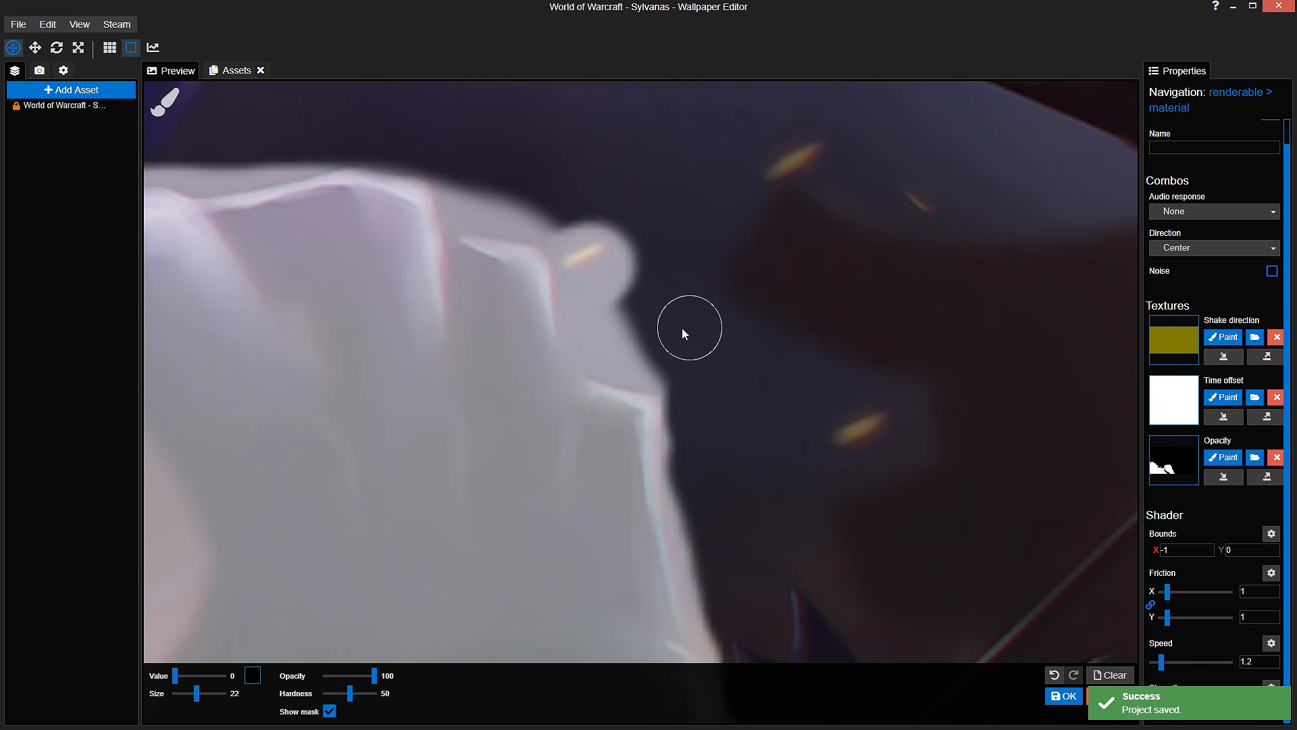
Step: Review the opacity mask over the whole figure, keep brush hardness at 50, hide the overlay and accept the mask
scroll(715, 337, "down", 3)
left_click_drag(715, 336, 1010, 194)
scroll(730, 306, "down", 2)
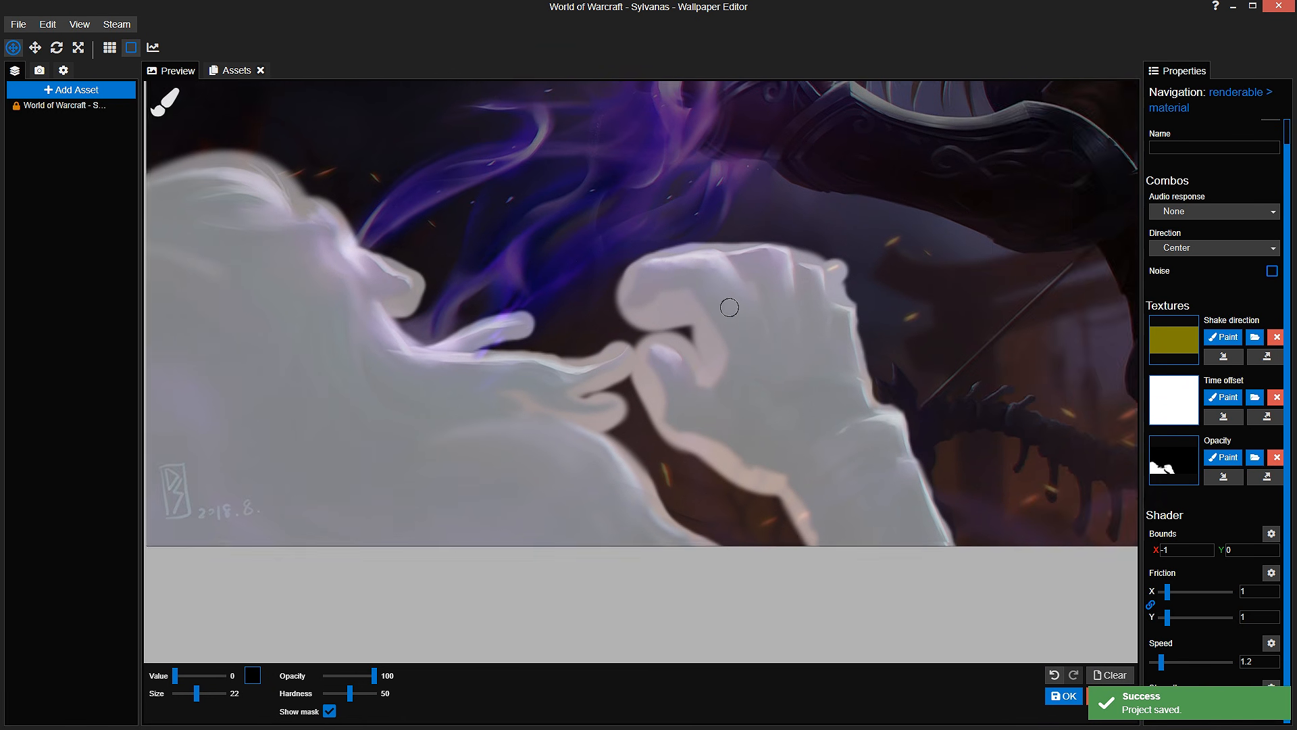
left_click_drag(729, 307, 878, 363)
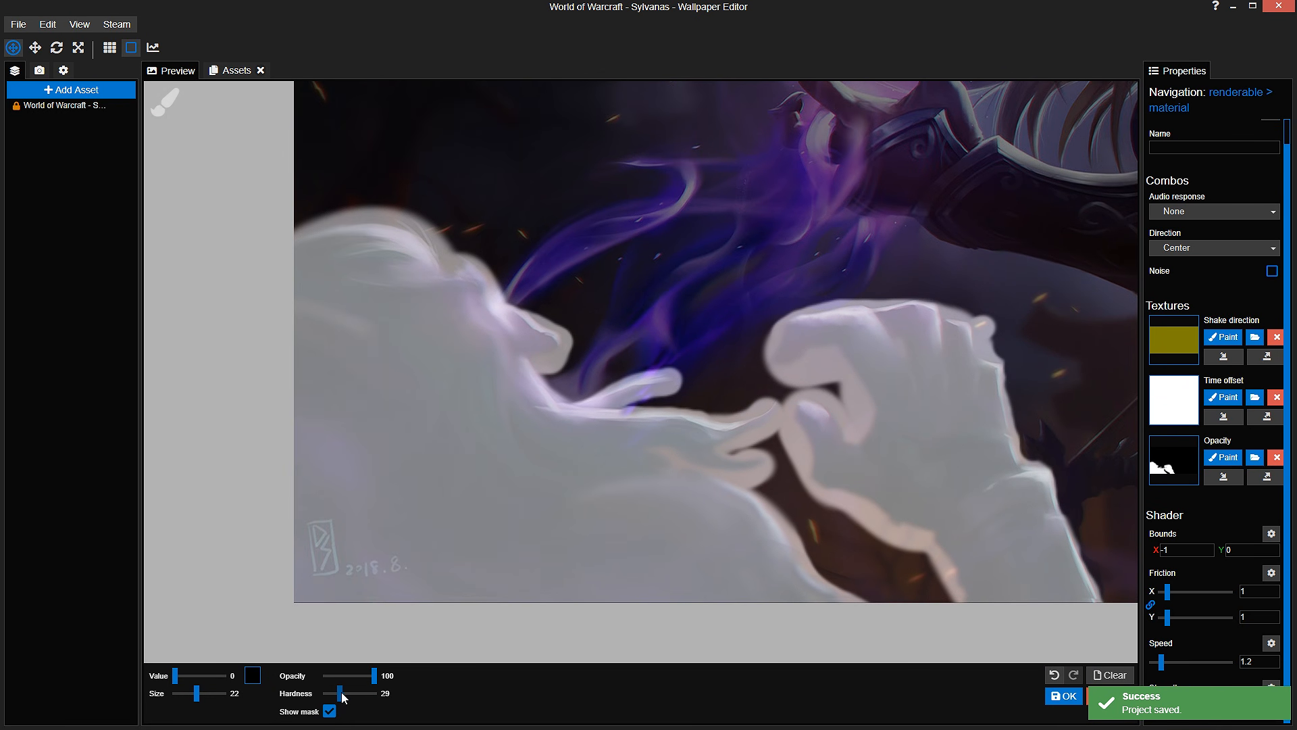
left_click_drag(349, 696, 351, 696)
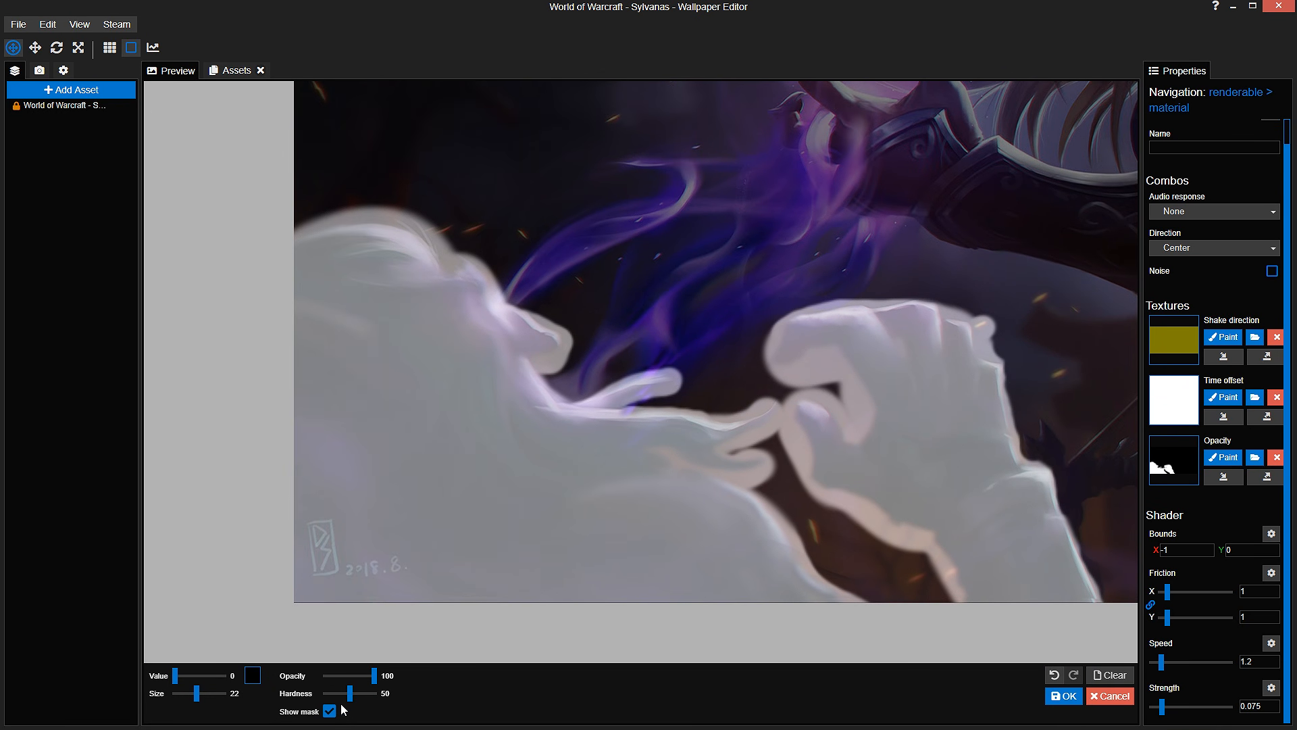
left_click(335, 709)
left_click(1062, 696)
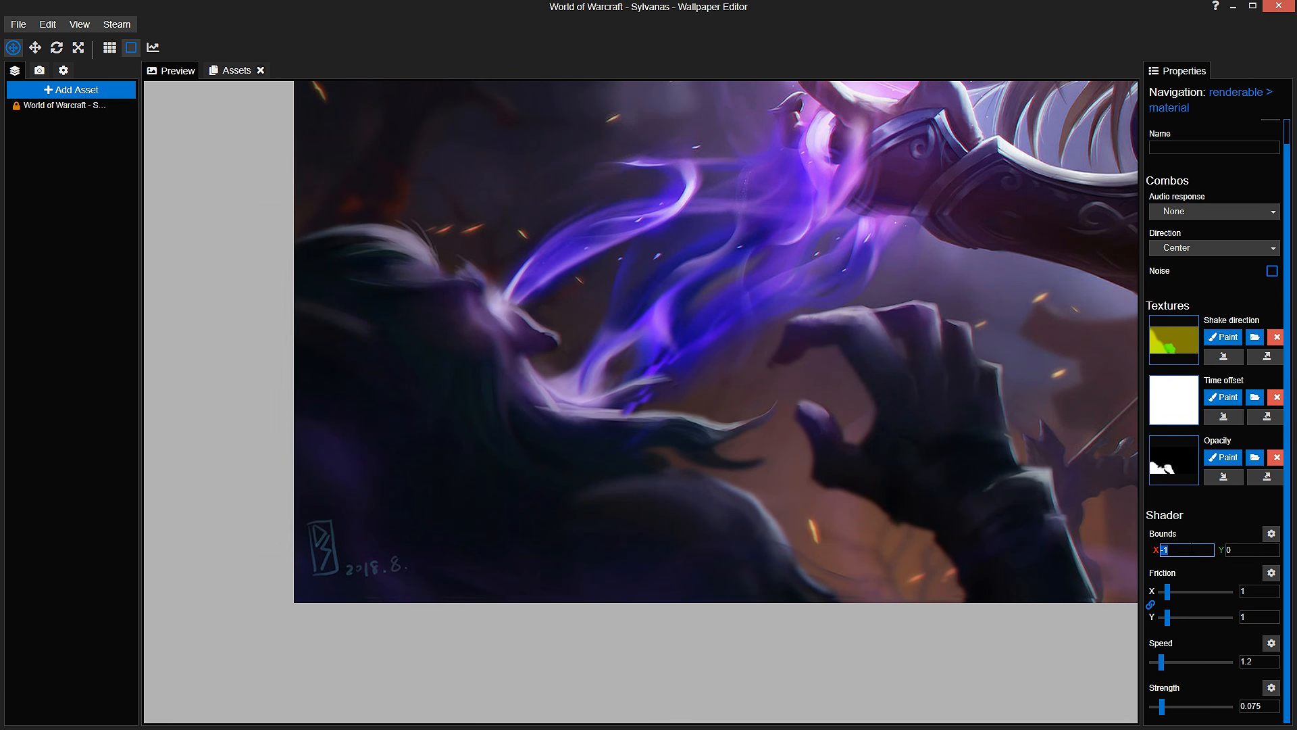
Step: Set the shake's bounds to X 0 and Y 1, check the motion on the figure, and save the project
type("0")
key("Tab")
type("1")
scroll(841, 370, "down", 3)
left_click_drag(839, 368, 808, 408)
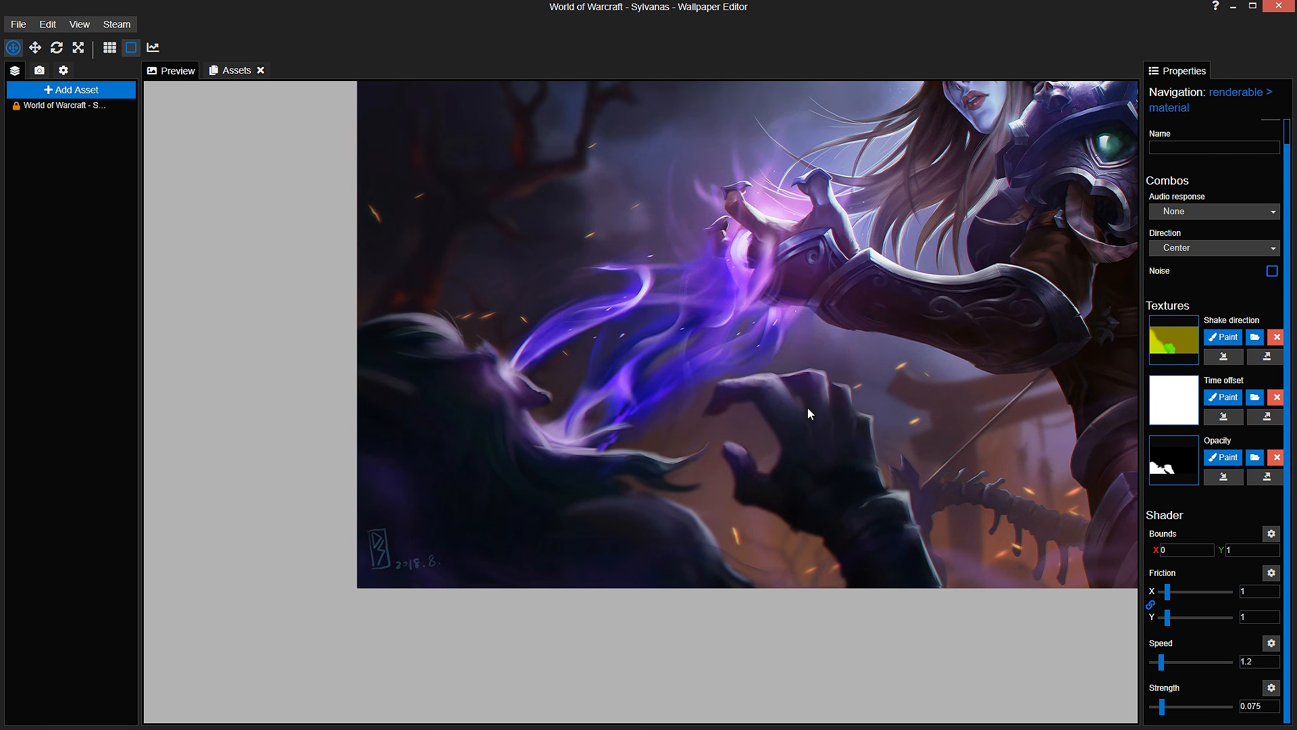
scroll(743, 398, "up", 2)
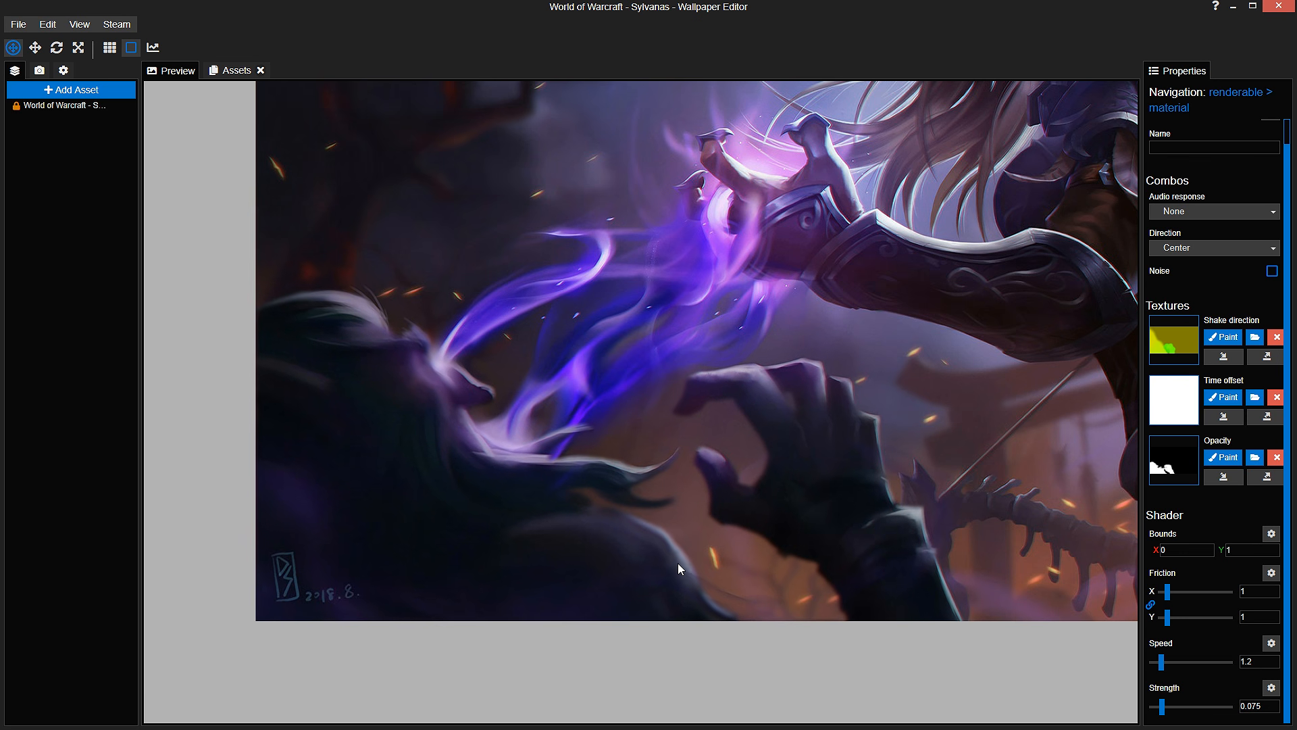
scroll(717, 473, "up", 2)
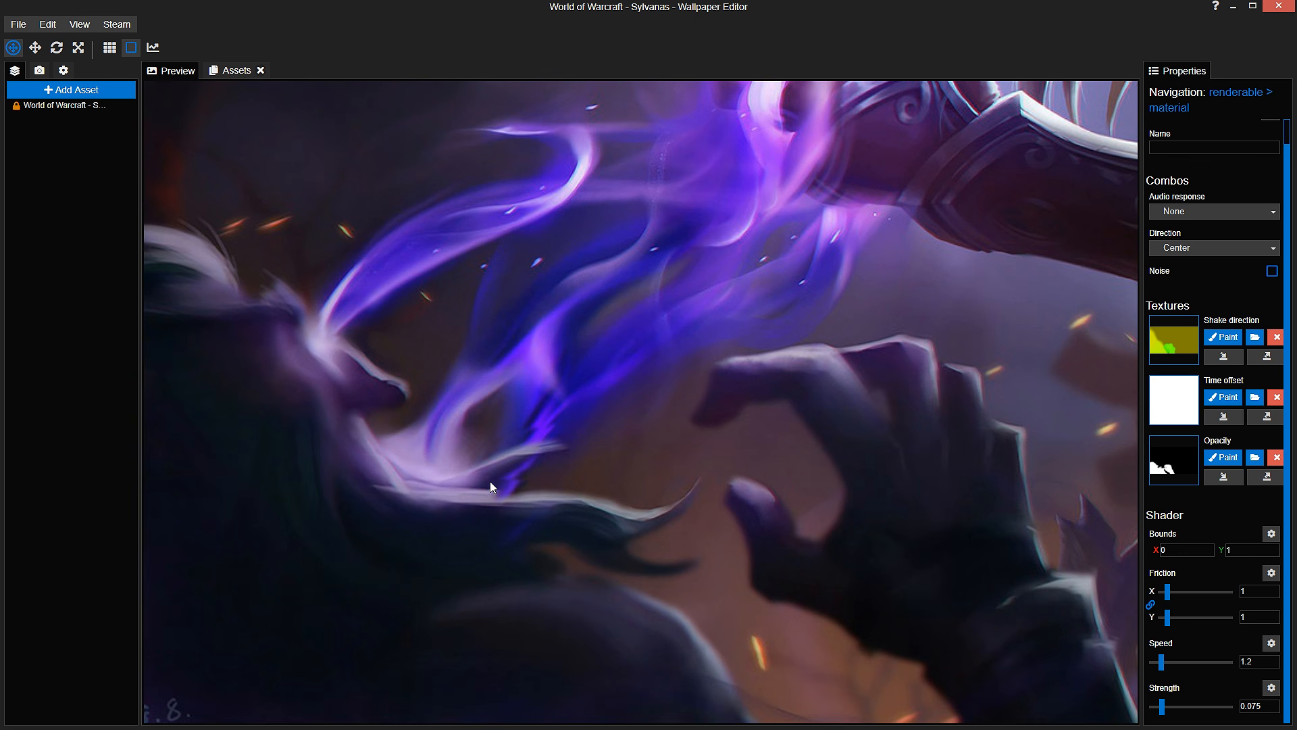
key("ctrl+s")
Step: Reopen the opacity mask with its overlay and extend it around the wrist cuff's outer corner with brush value 255, size 9
scroll(712, 486, "up", 2)
scroll(748, 532, "up", 3)
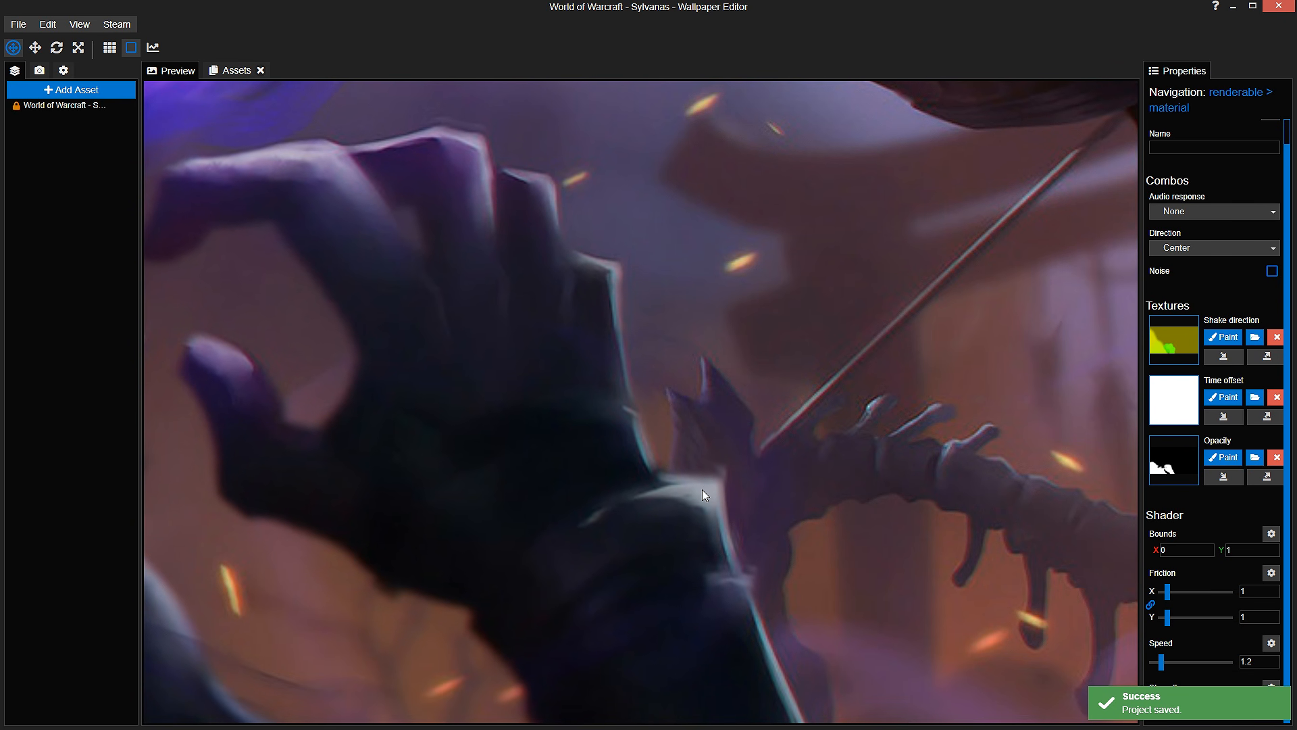
scroll(723, 475, "down", 4)
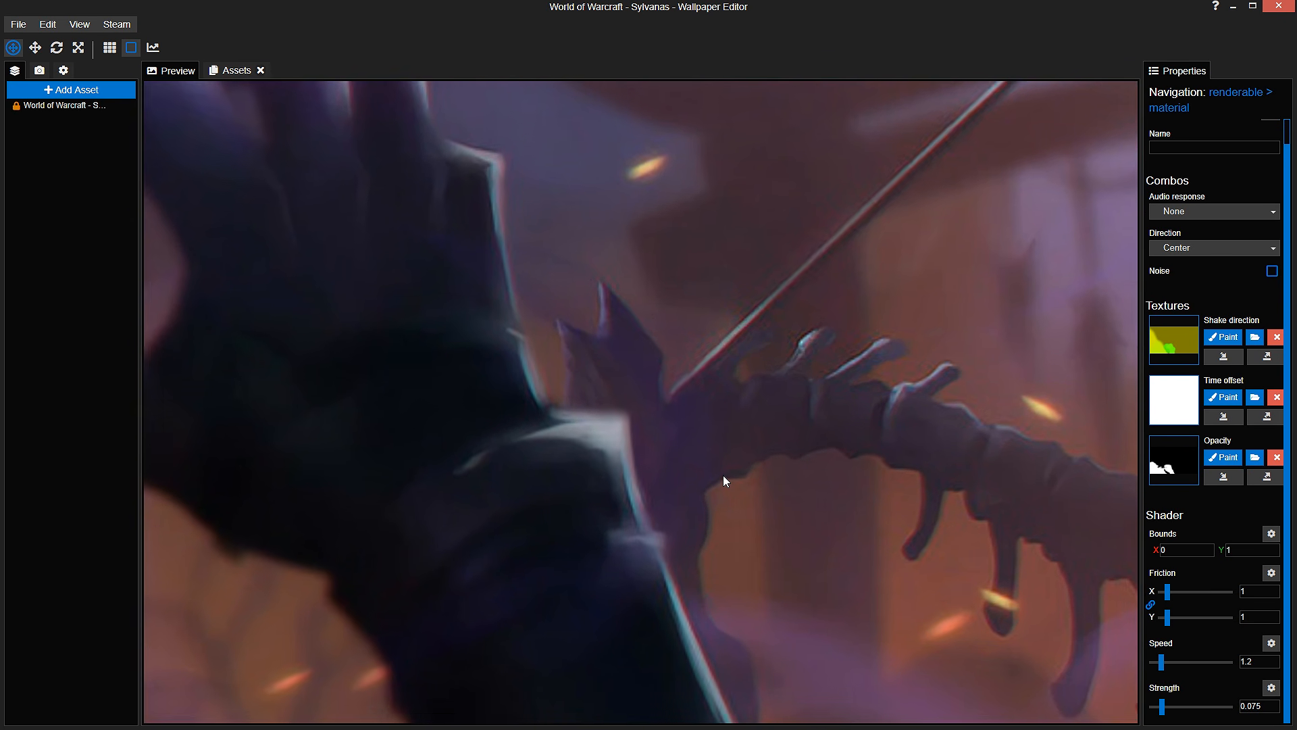
scroll(814, 537, "up", 2)
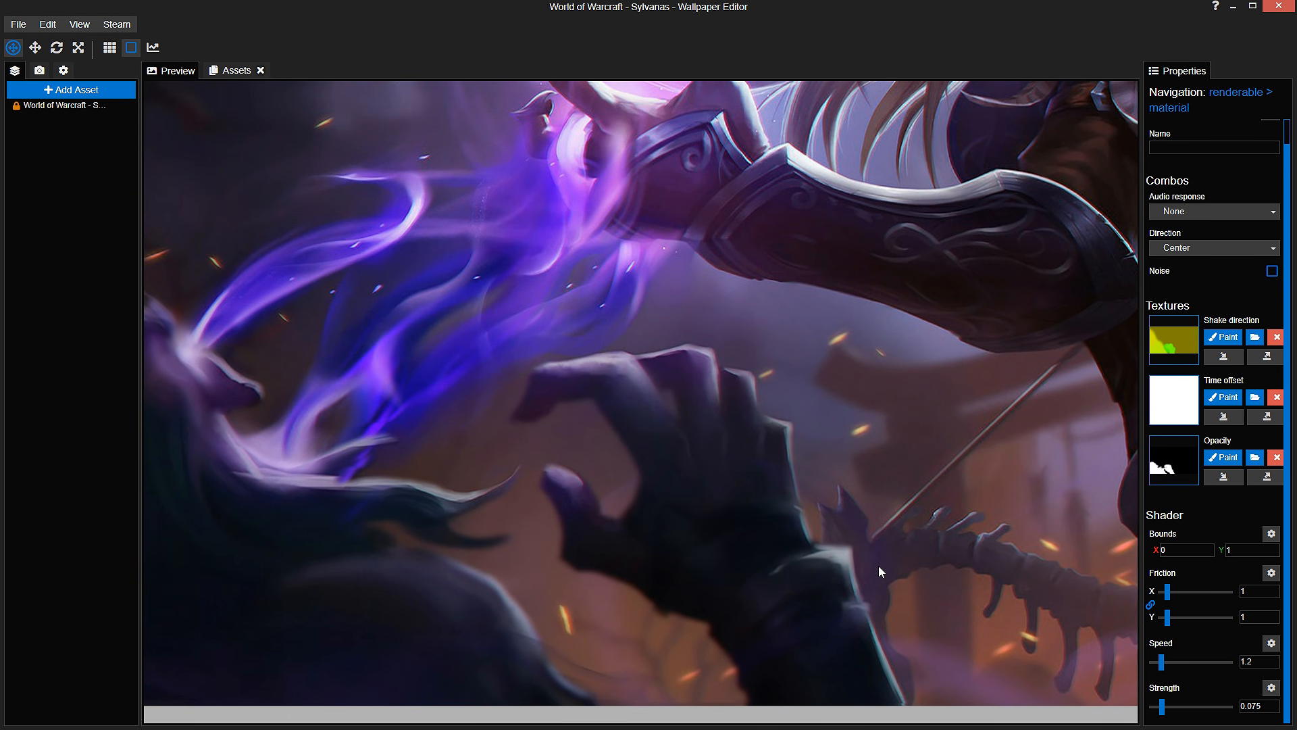
scroll(878, 566, "up", 5)
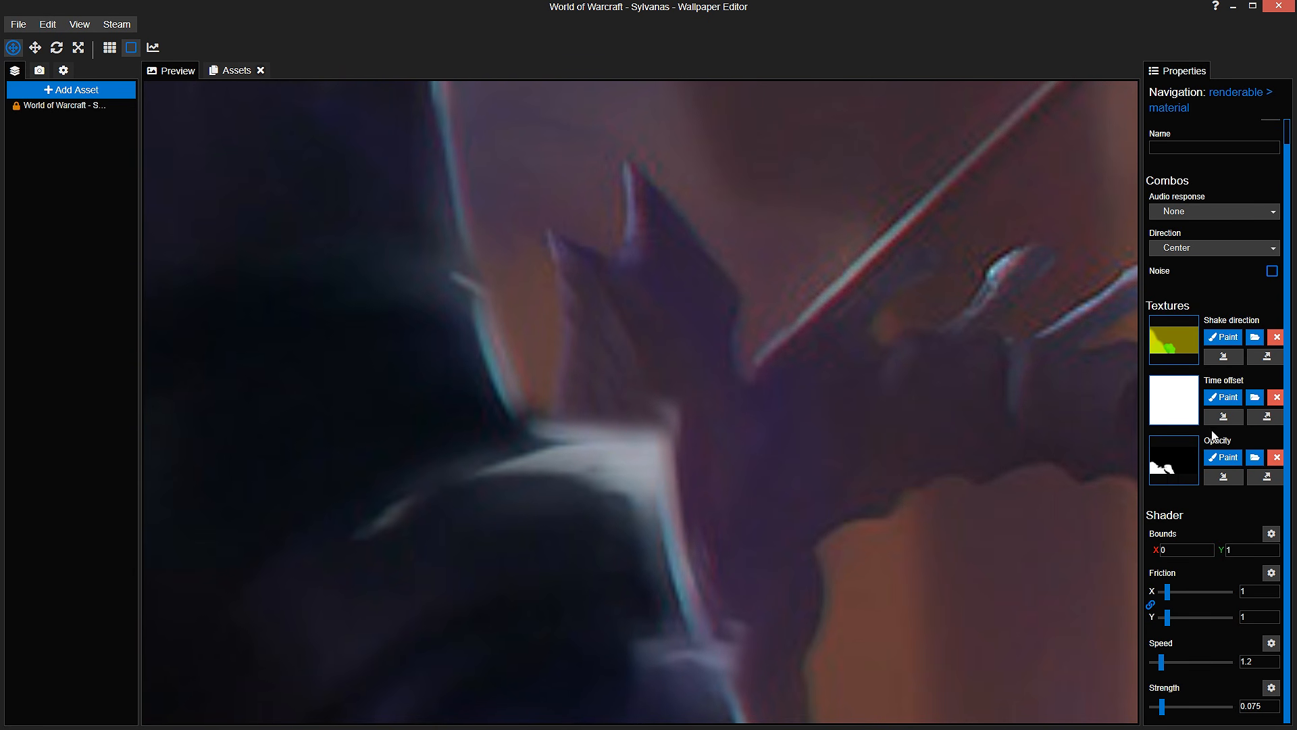
left_click(1222, 457)
left_click(329, 710)
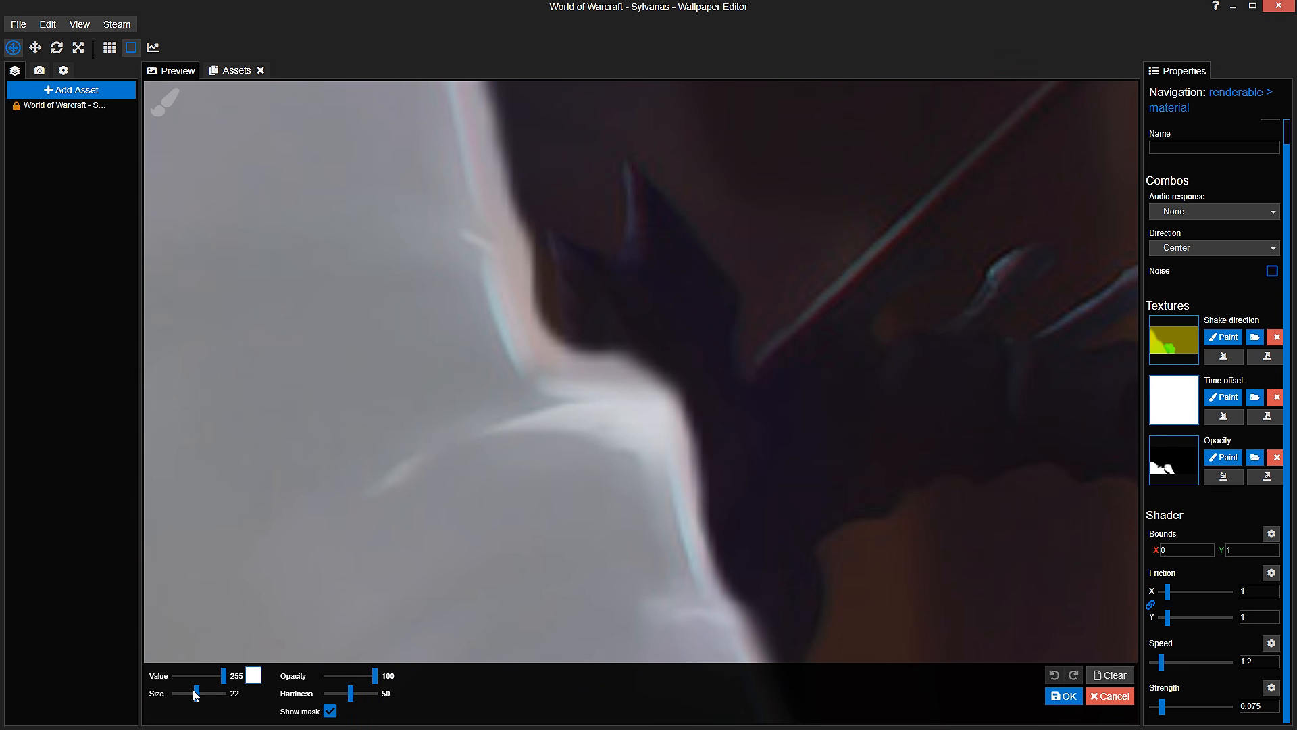
mouse_move(652, 413)
left_mouse_down()
mouse_move(662, 388)
mouse_move(701, 411)
left_mouse_up()
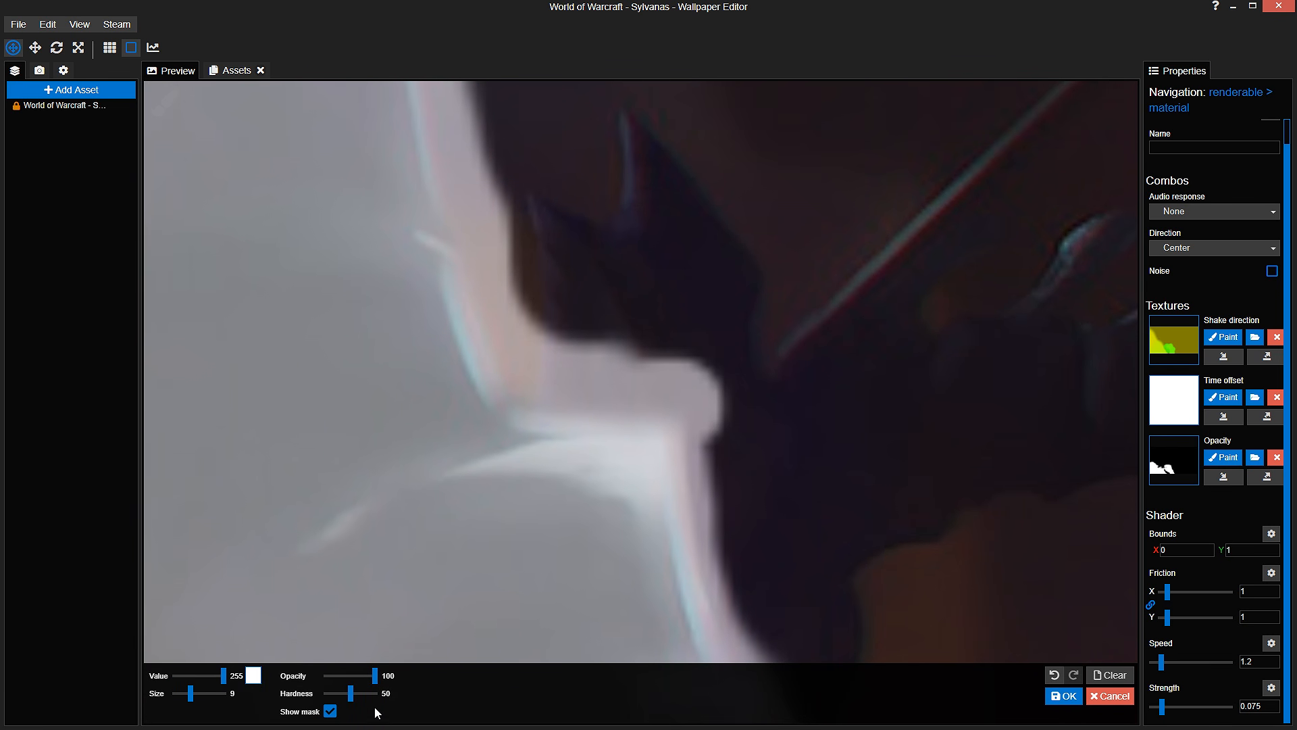
Step: Compare the hand and hair with the opacity overlay hidden and shown, and save the project
left_click(329, 711)
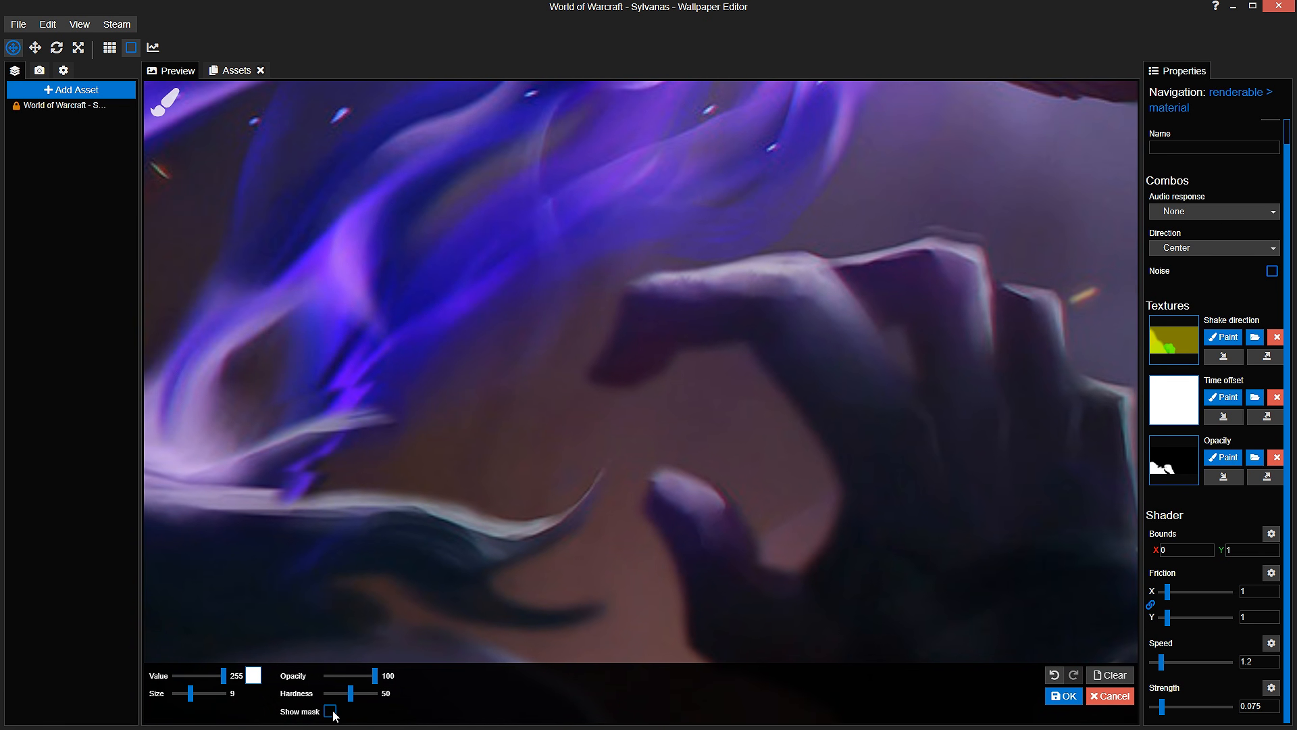
left_click(331, 711)
left_click(330, 711)
key("ctrl+s")
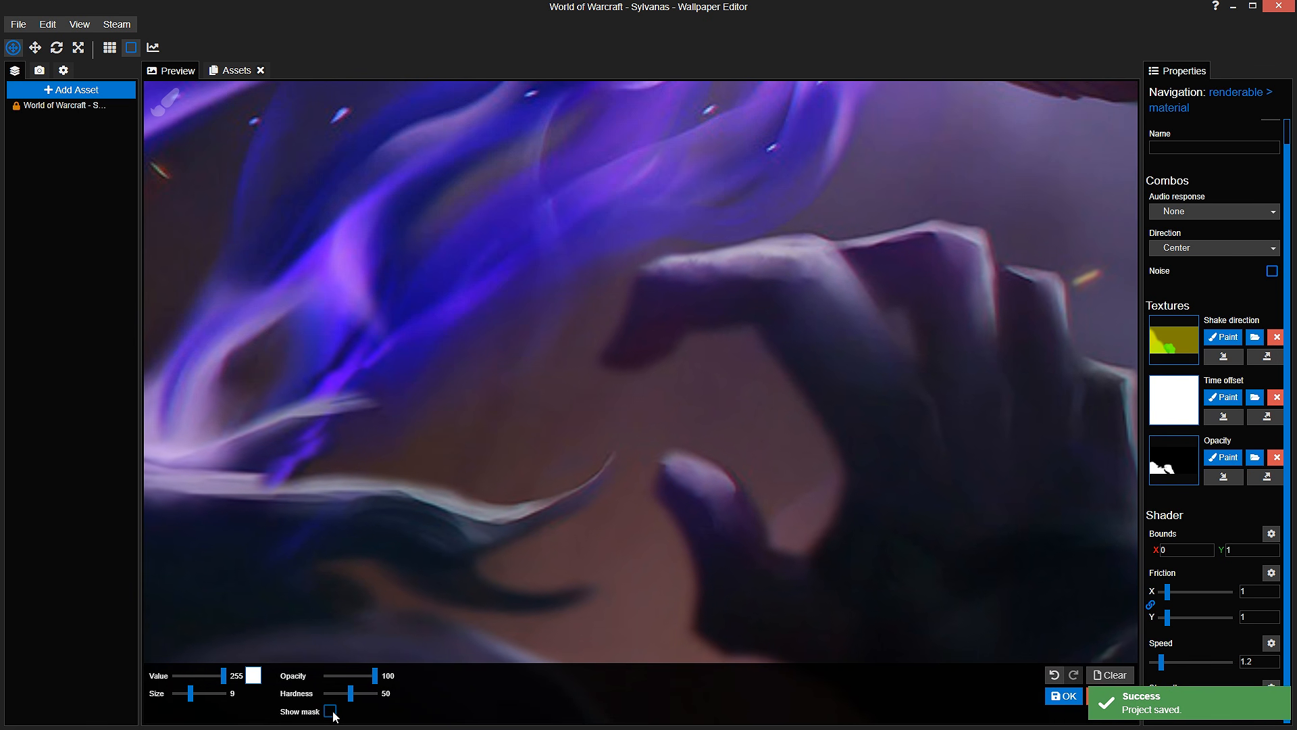
left_click(330, 711)
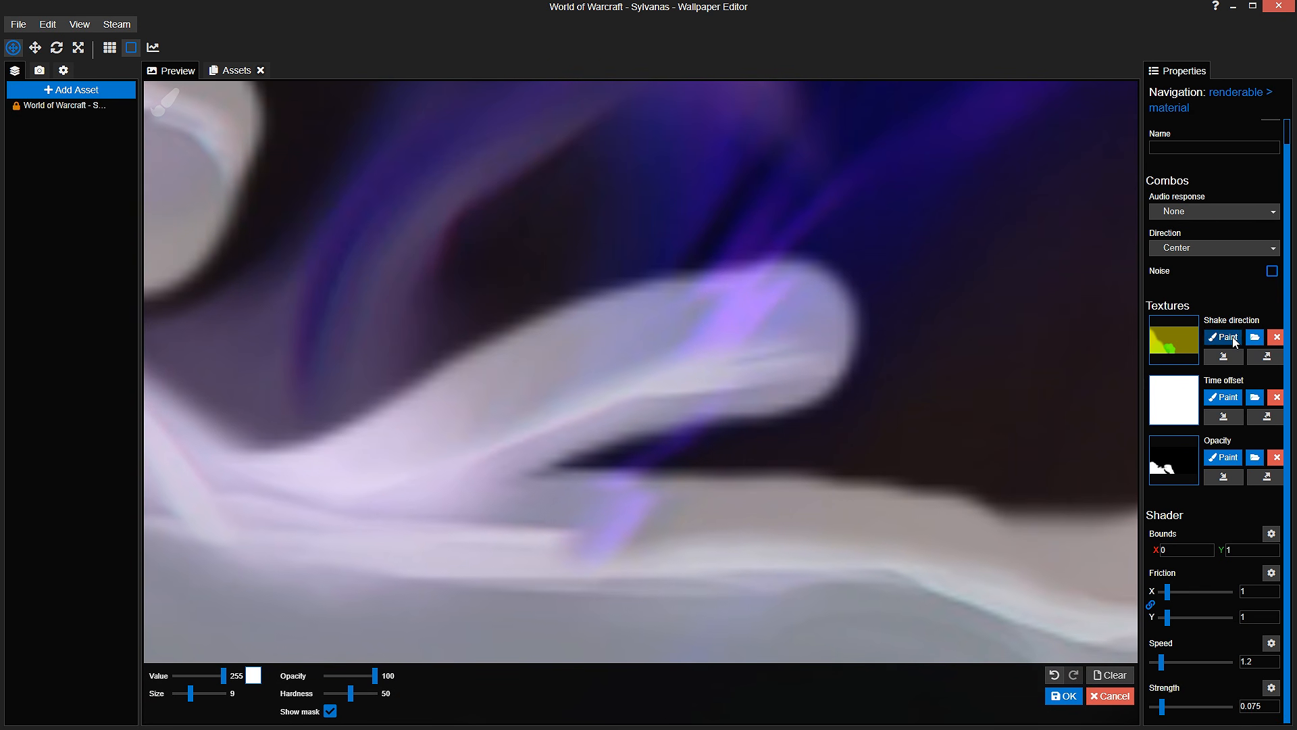
Step: Paint shake direction over the hair strands between face and hand with brush value 152, size 46, and save the project
left_click(1223, 337)
left_click(243, 670)
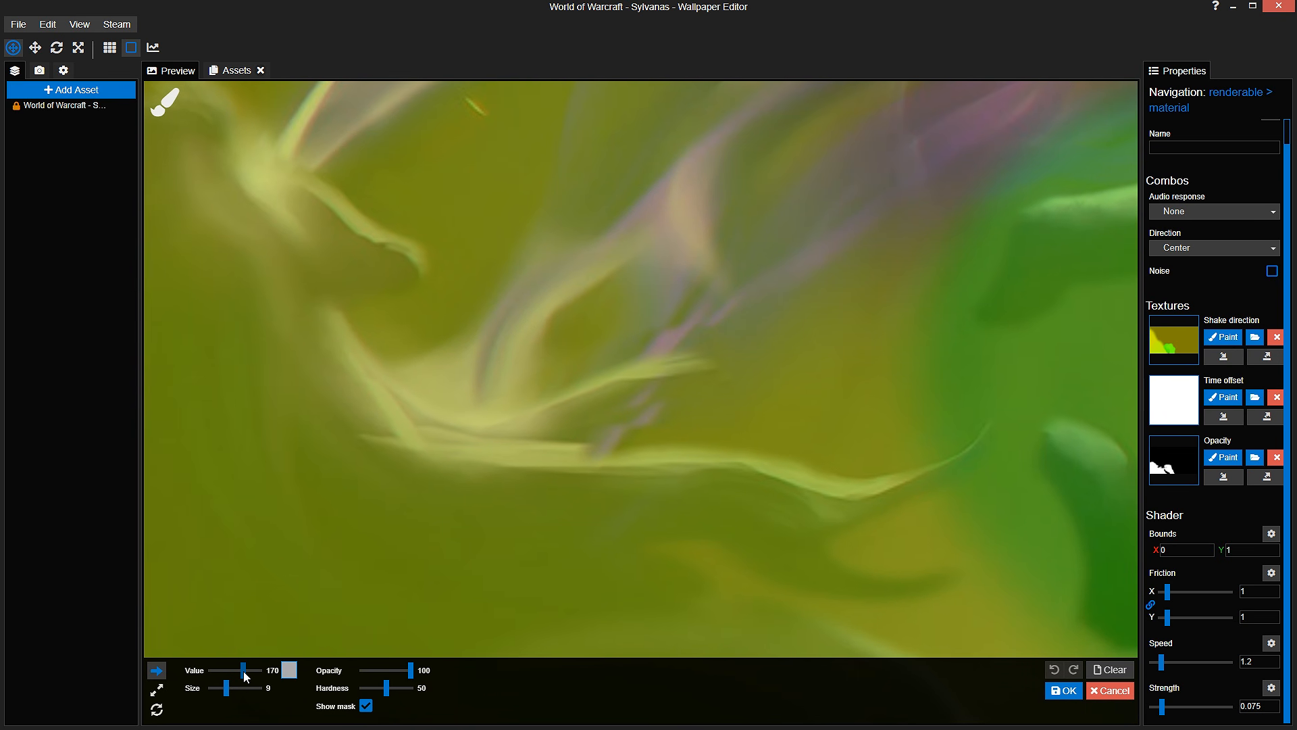
left_click_drag(241, 677, 240, 678)
left_click_drag(237, 688, 245, 687)
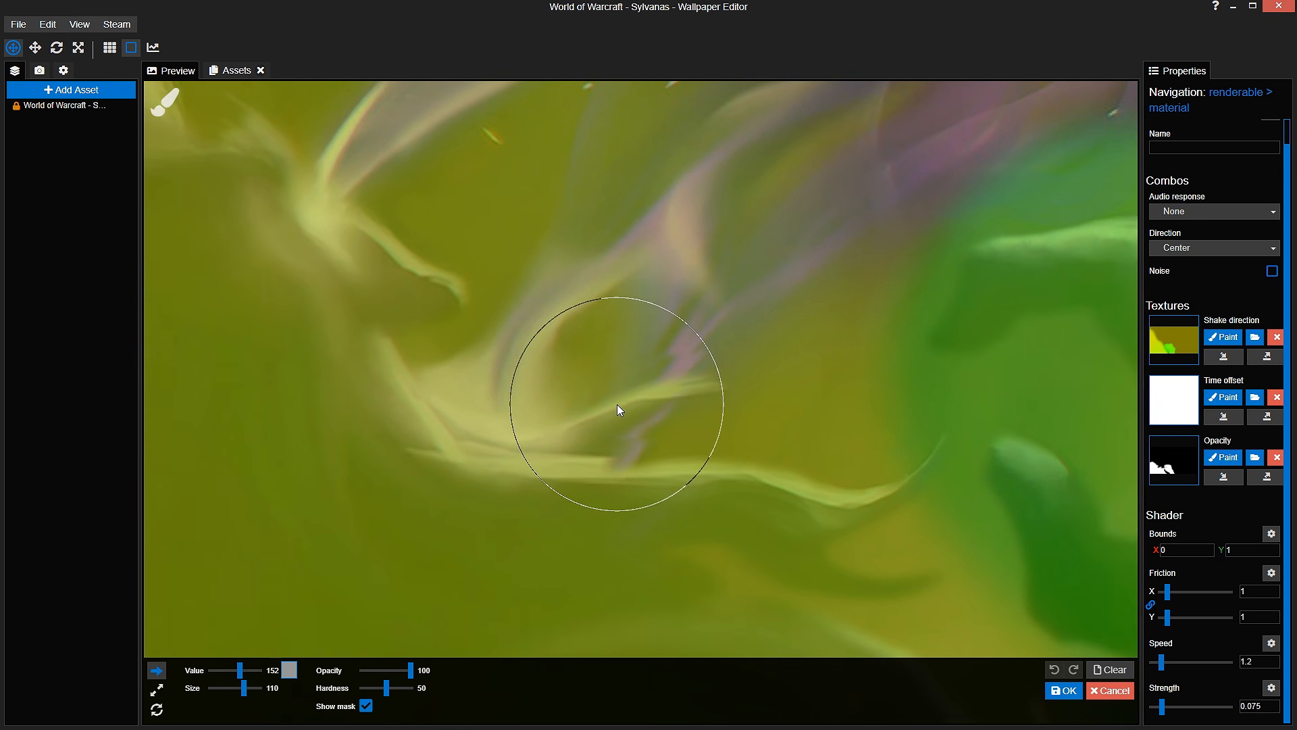
left_click(238, 692)
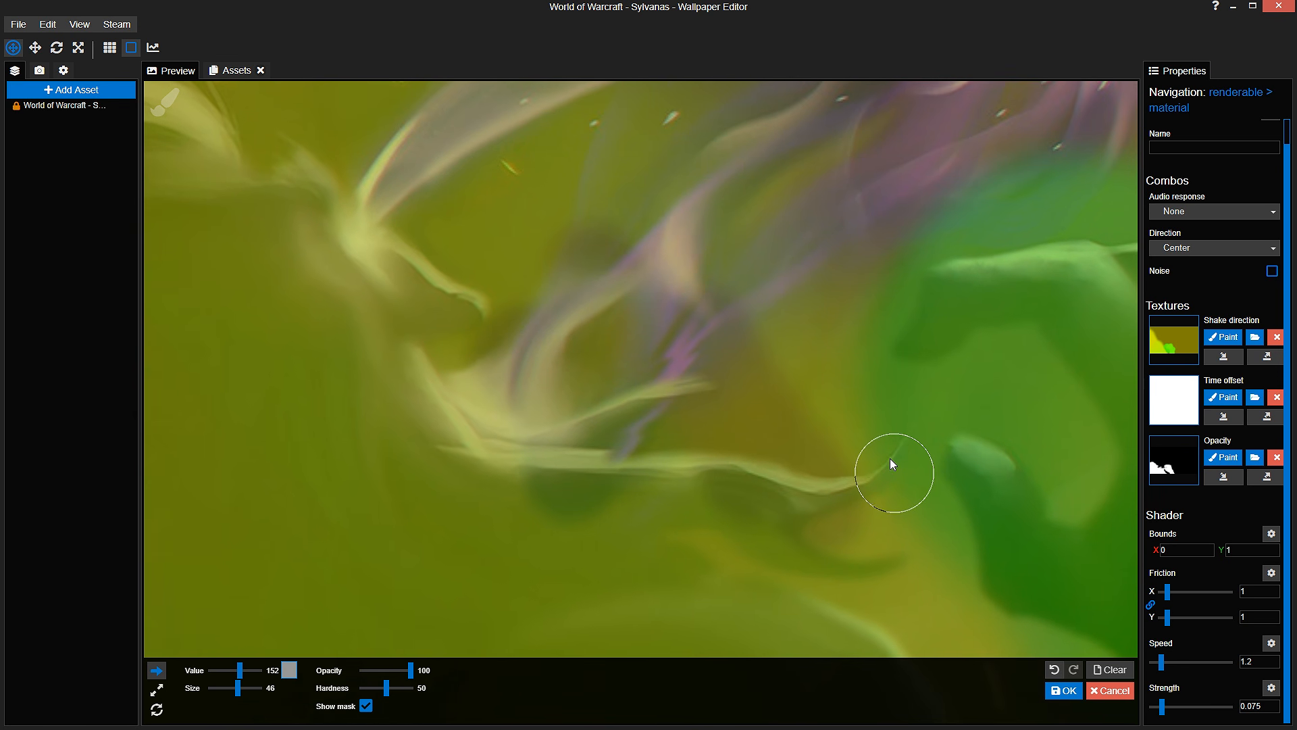
key("ctrl+s")
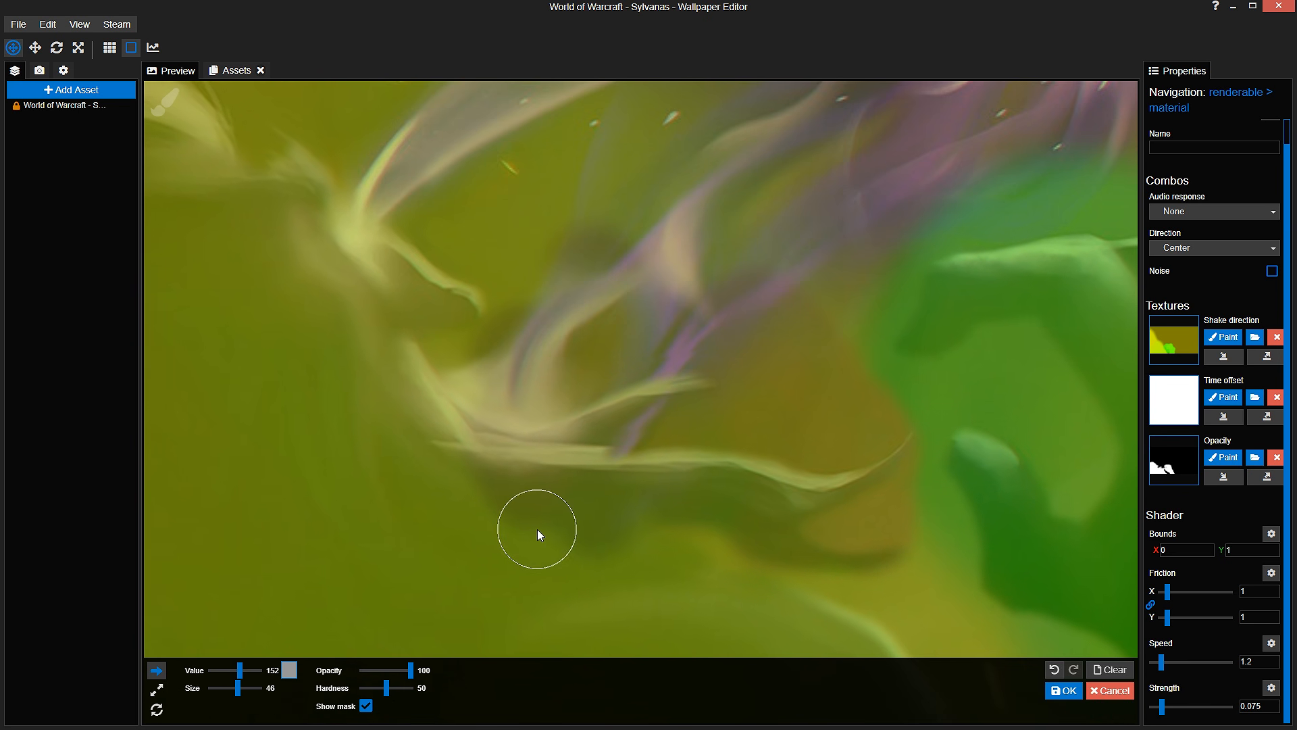
Step: Hide the shake direction overlay and check the motion of the face and hair strands
left_click(367, 705)
scroll(504, 593, "down", 3)
left_click_drag(509, 586, 614, 578)
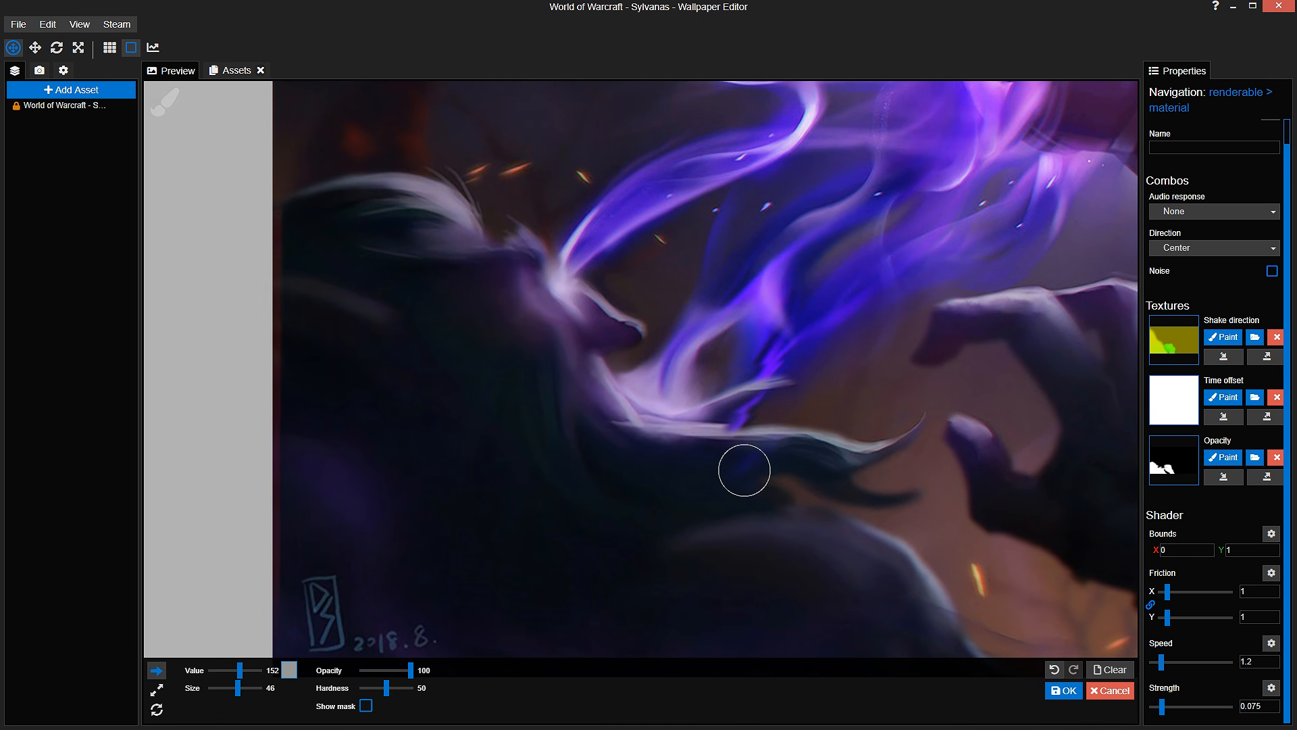
scroll(726, 432, "up", 4)
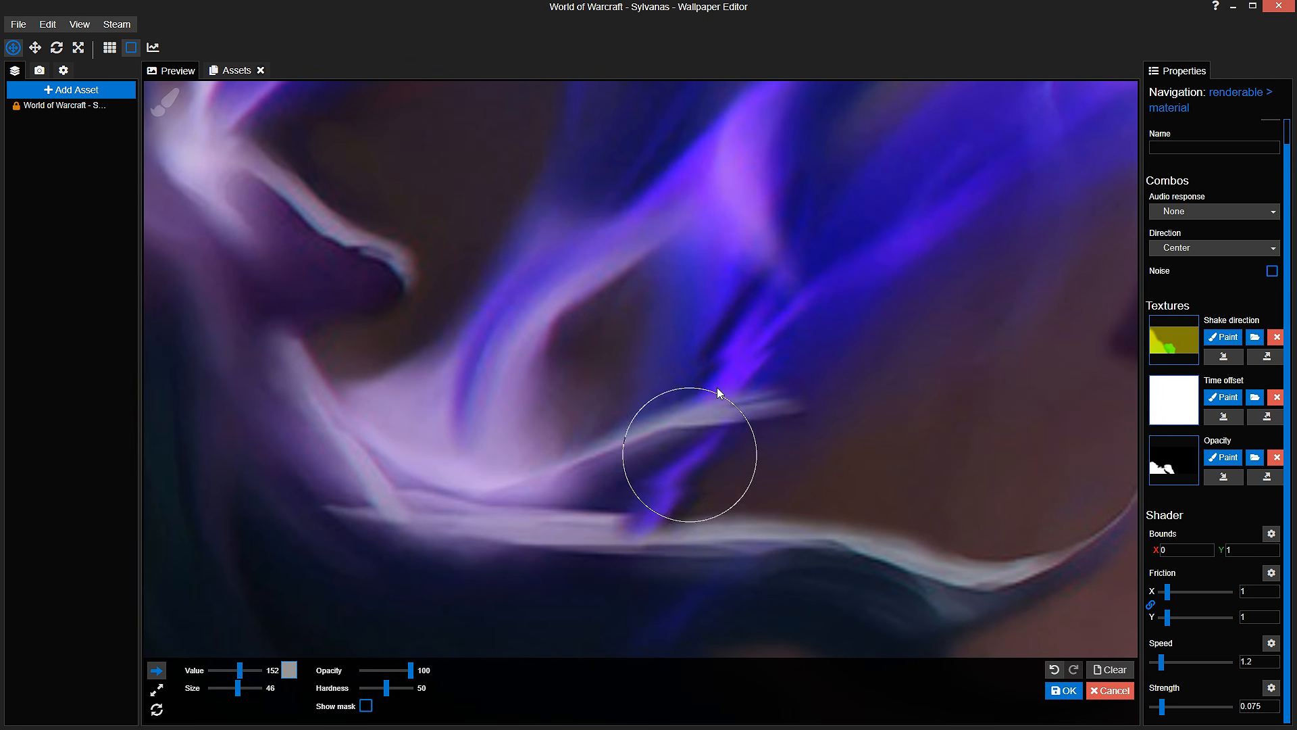
Step: Extend the opacity mask into the gap beneath the short hair strand below the chin with brush value 255, size 18
left_click(1217, 452)
left_click(330, 710)
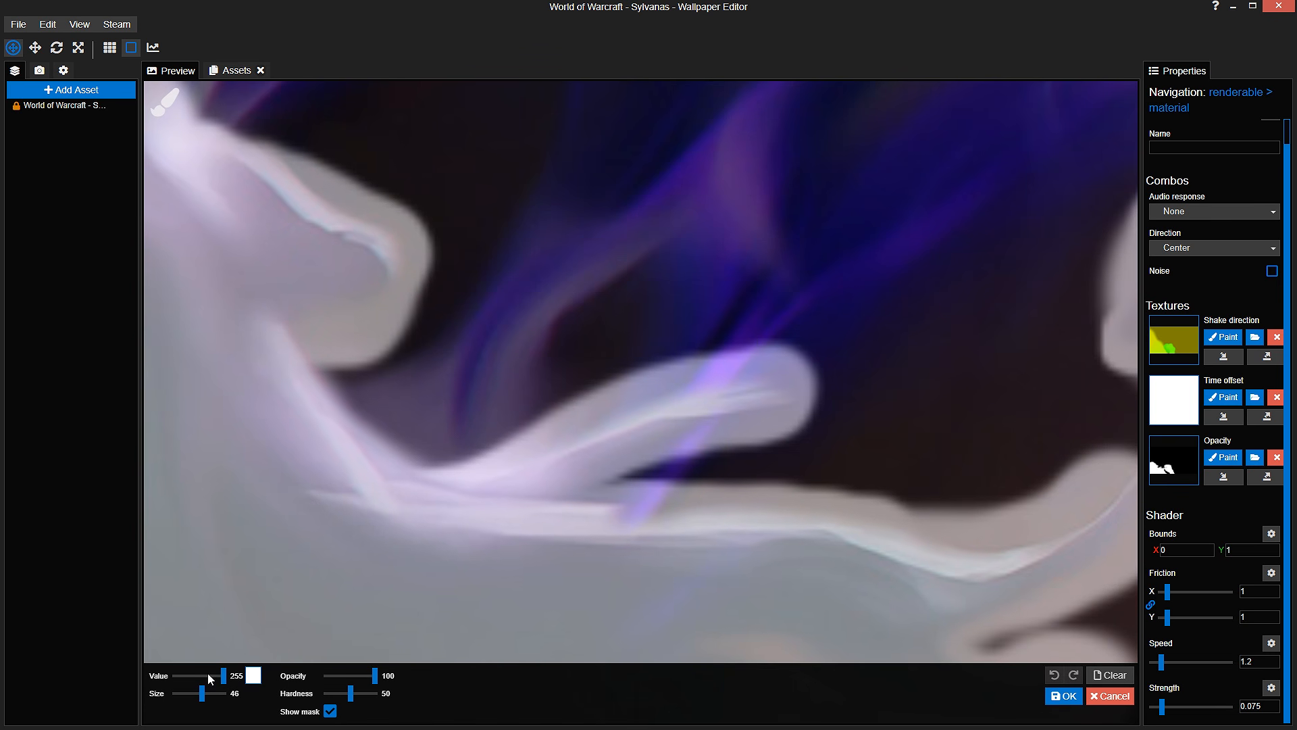
left_click_drag(202, 693, 196, 693)
scroll(594, 401, "up", 2)
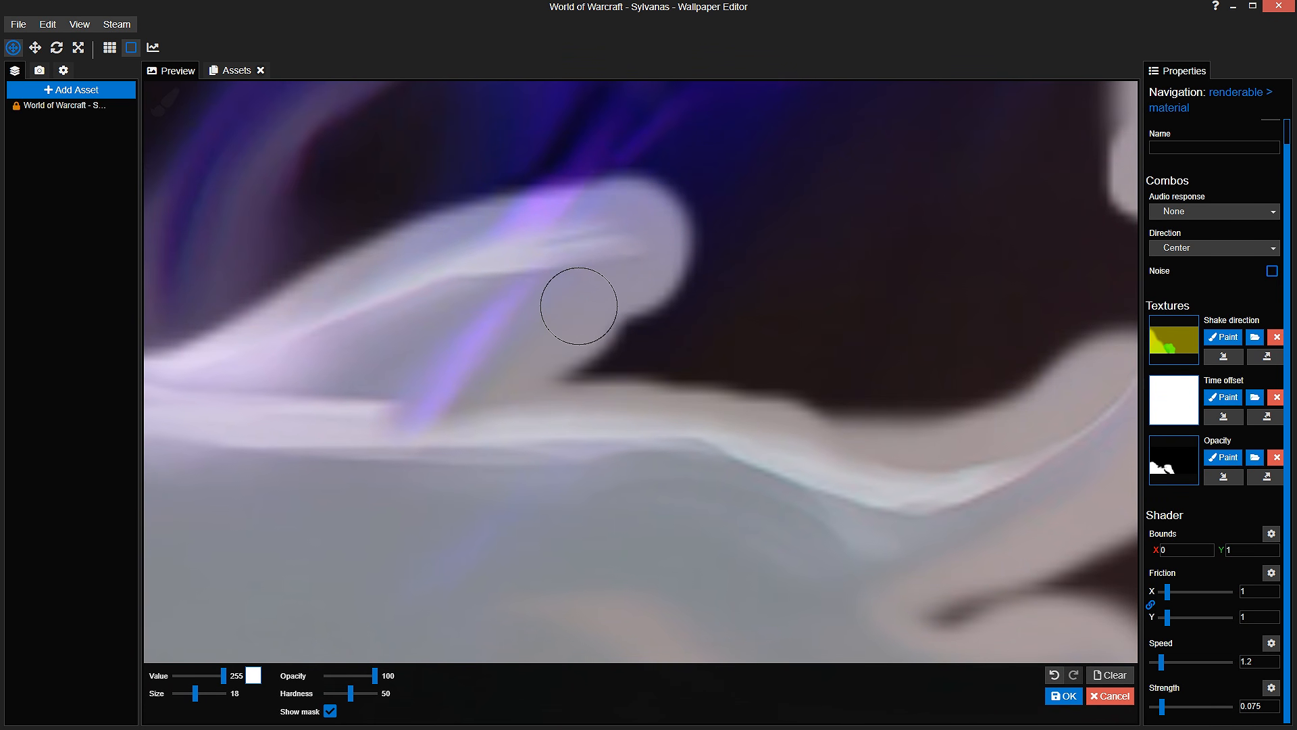
scroll(579, 304, "down", 2)
Step: Open the shake direction map for painting, hide its overlay and check the motion across the wallpaper
left_click(1224, 337)
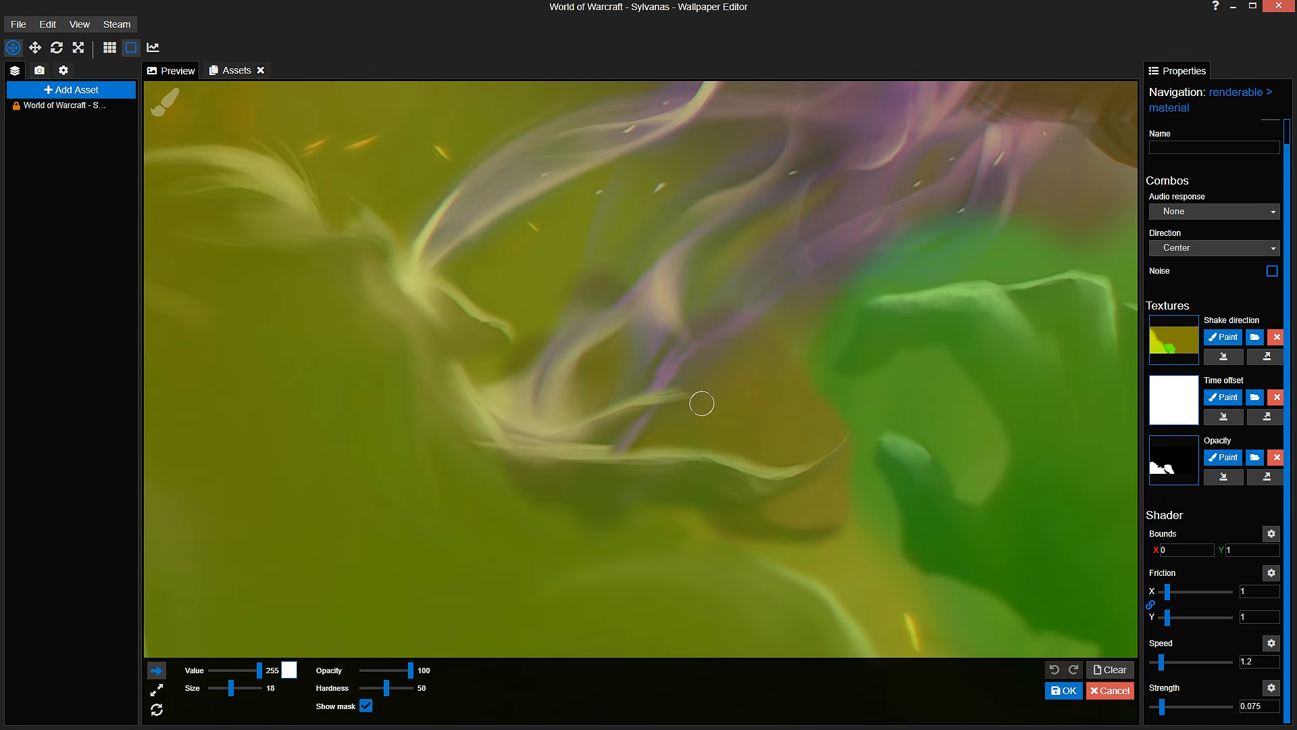
scroll(700, 402, "down", 3)
left_click(370, 709)
scroll(700, 424, "up", 2)
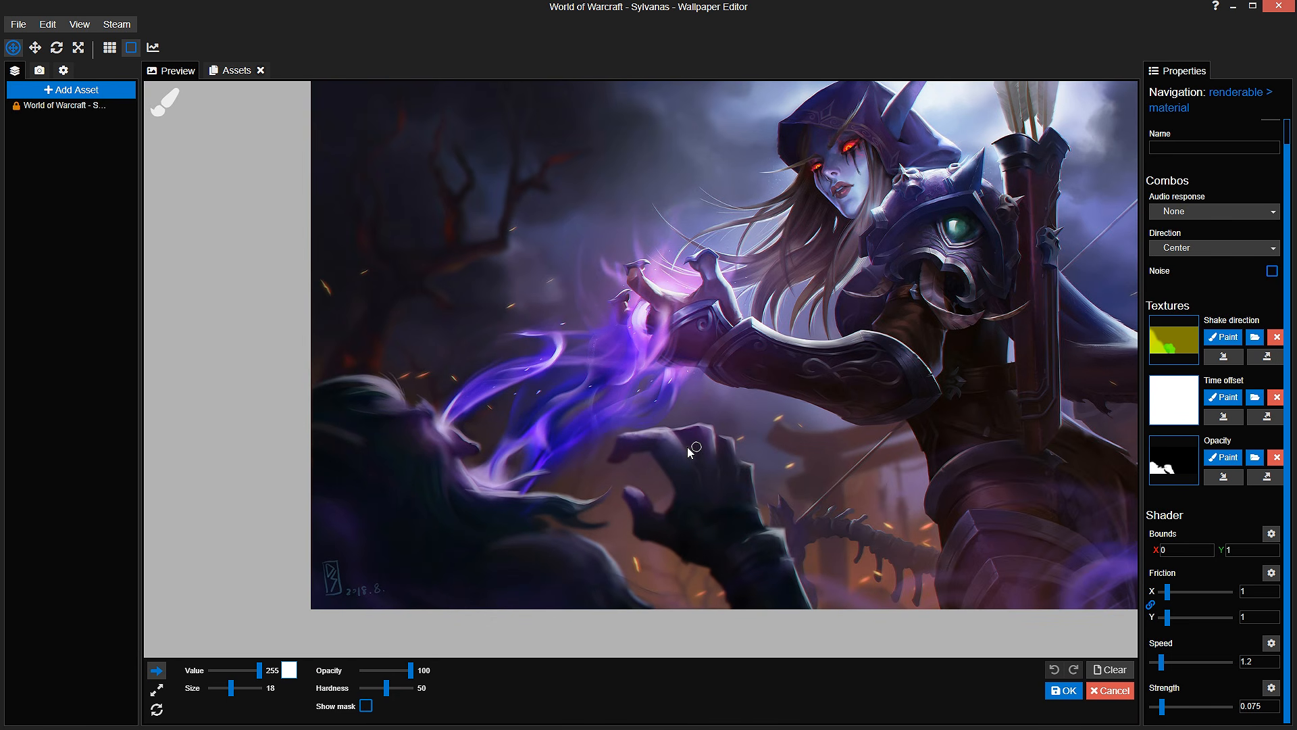
Step: Paint shake direction softly over and around the foreground hand with brush value 255, size 178, opacity 27 and hardness 26
left_click(1064, 690)
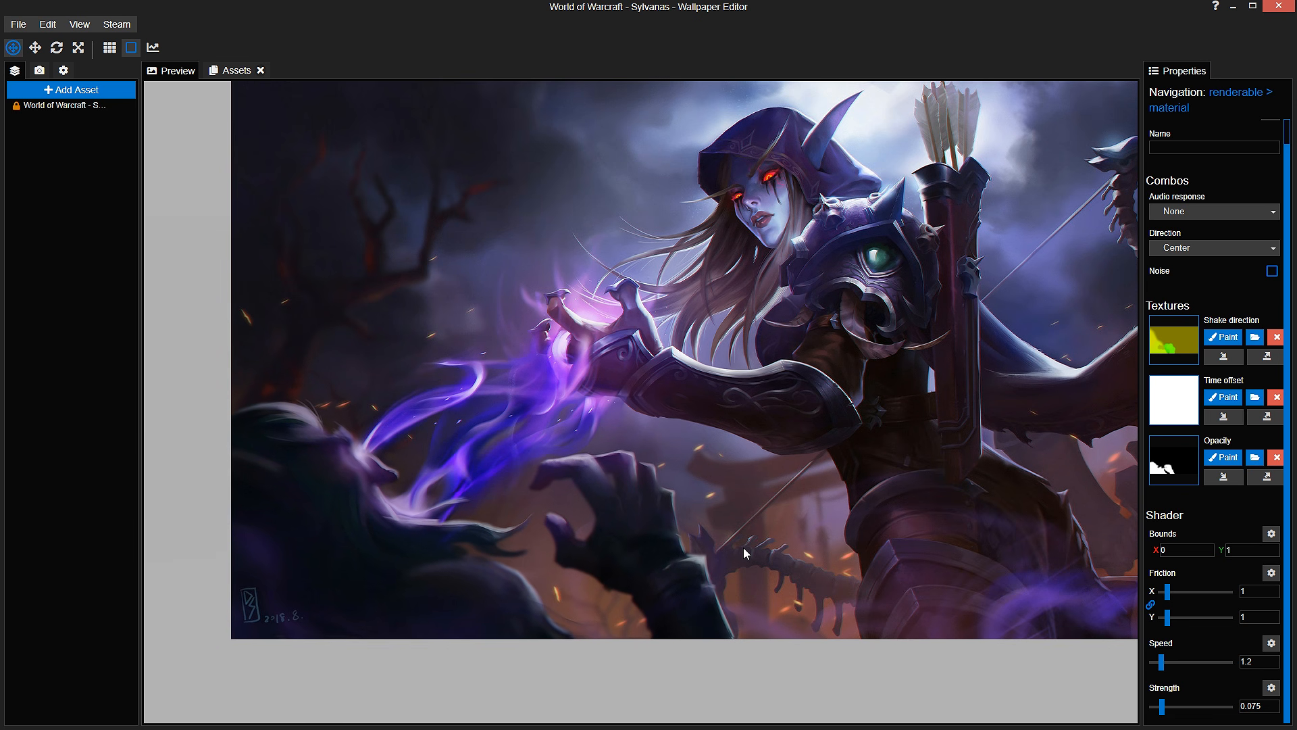
scroll(598, 560, "up", 3)
left_click(1223, 337)
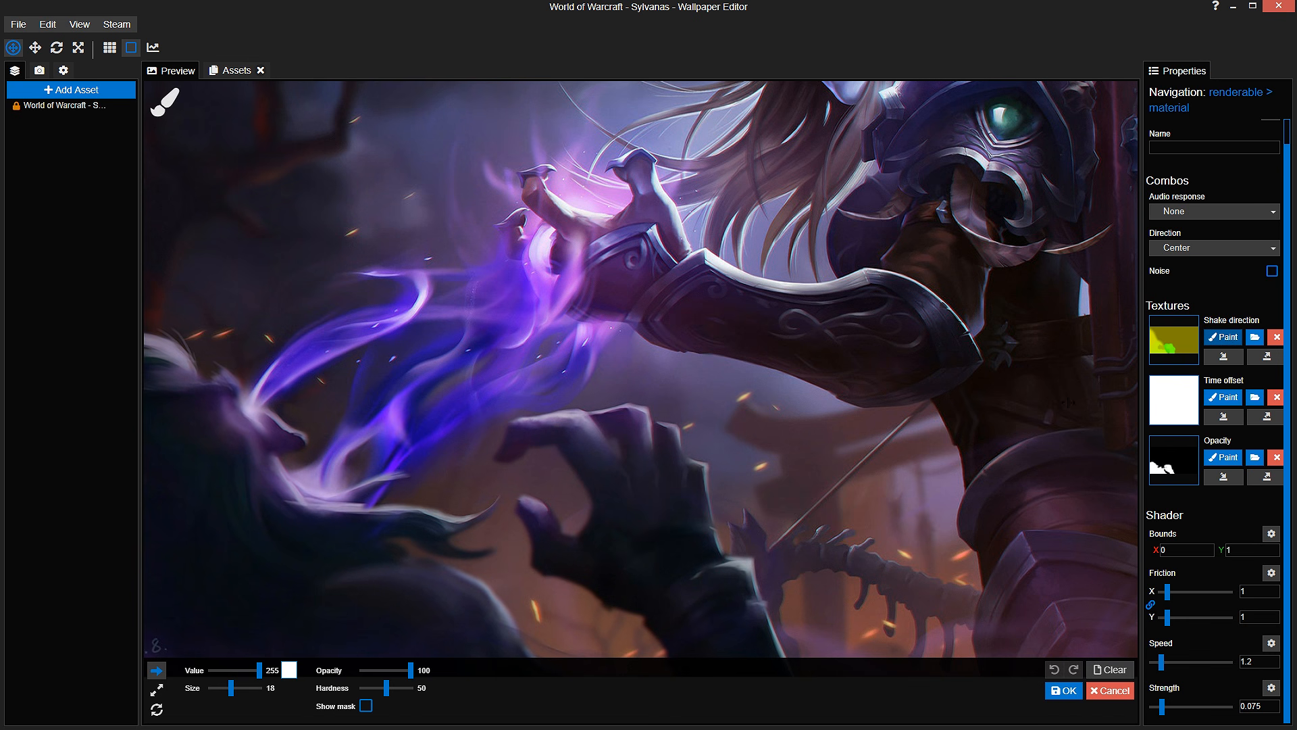
left_click(366, 706)
left_click_drag(557, 610, 574, 537)
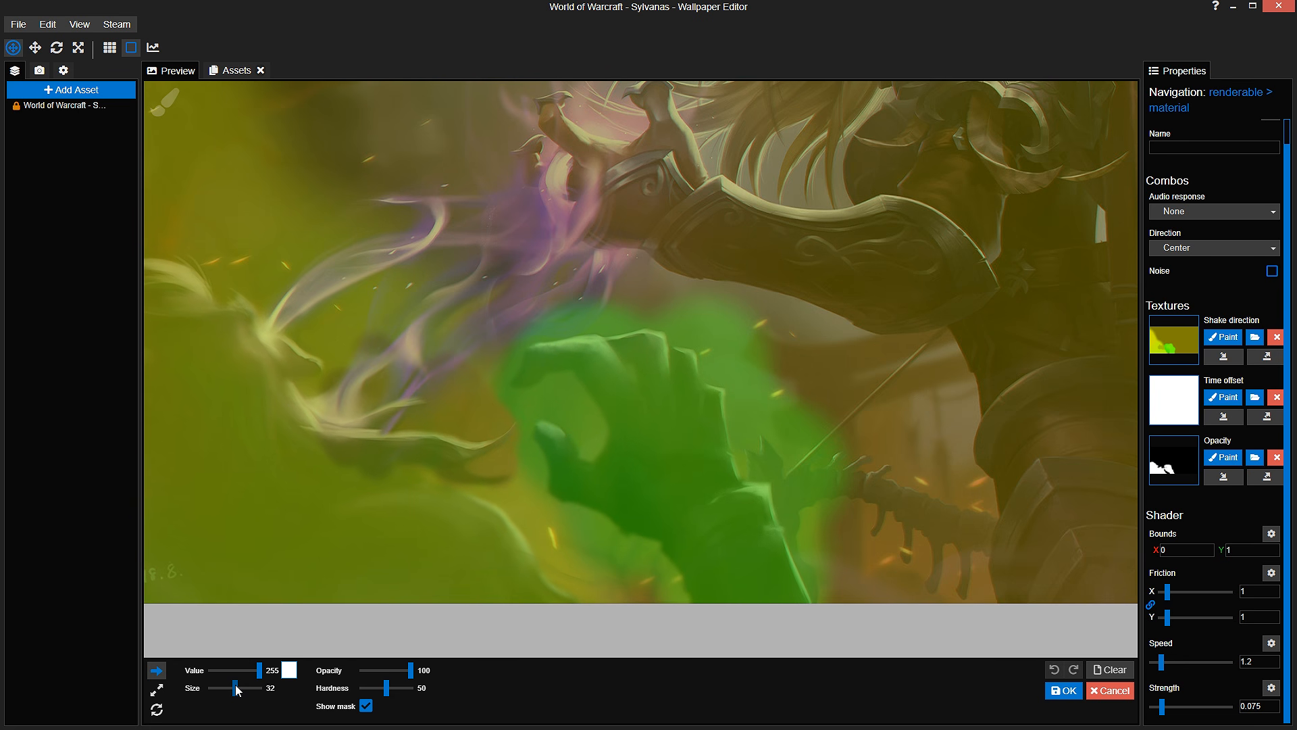
key("ctrl+s")
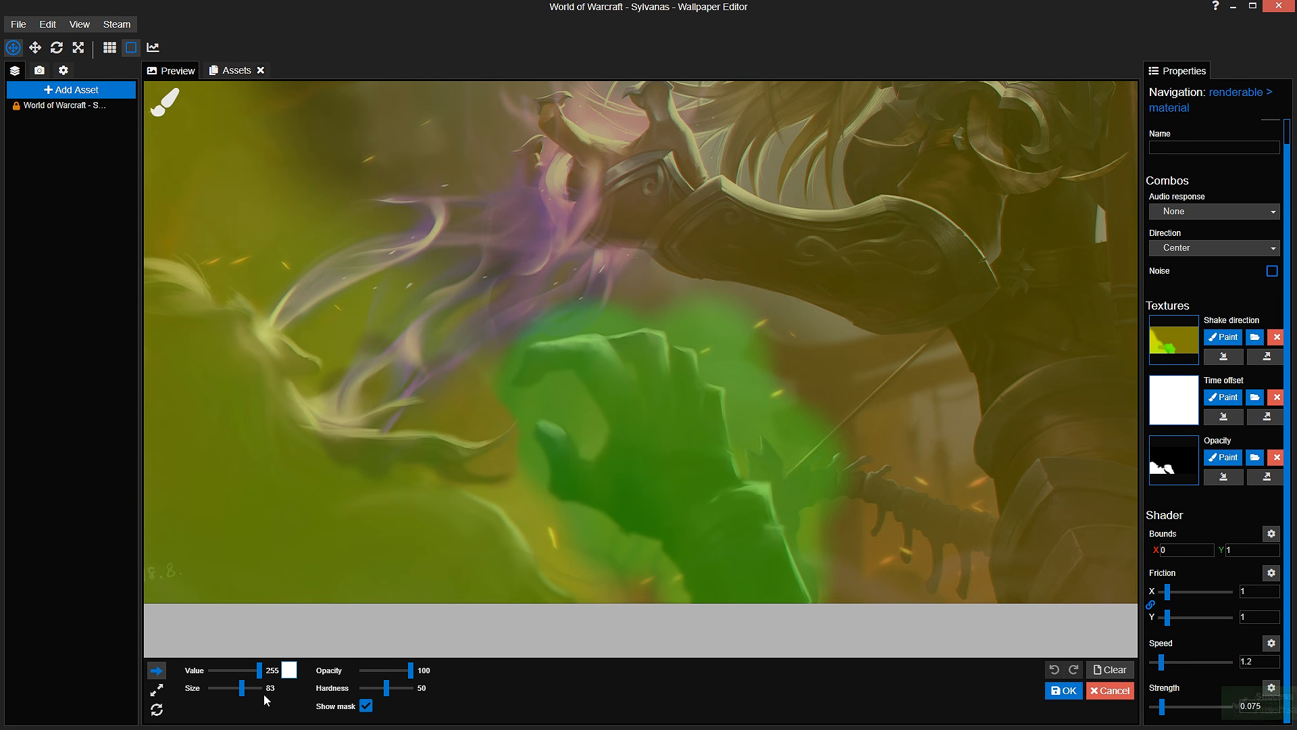
left_click_drag(241, 688, 245, 684)
left_click_drag(410, 670, 390, 673)
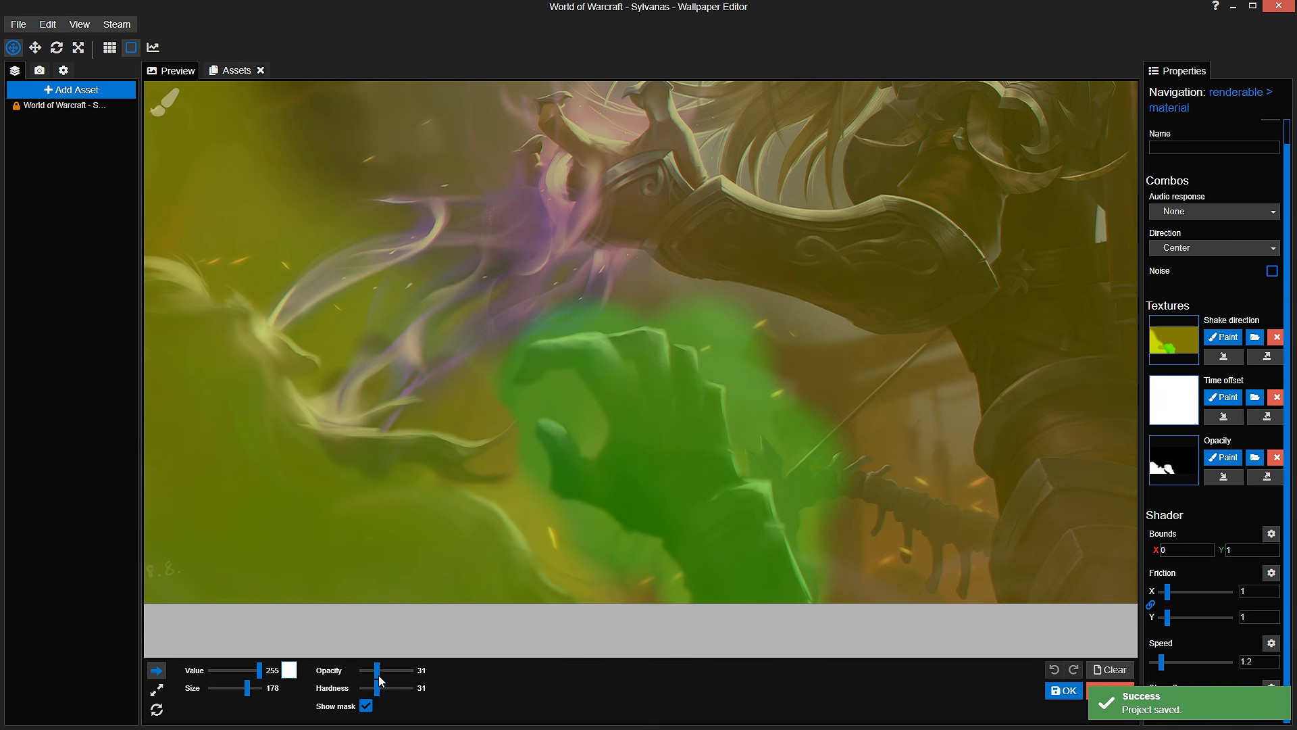
left_click_drag(378, 674, 375, 693)
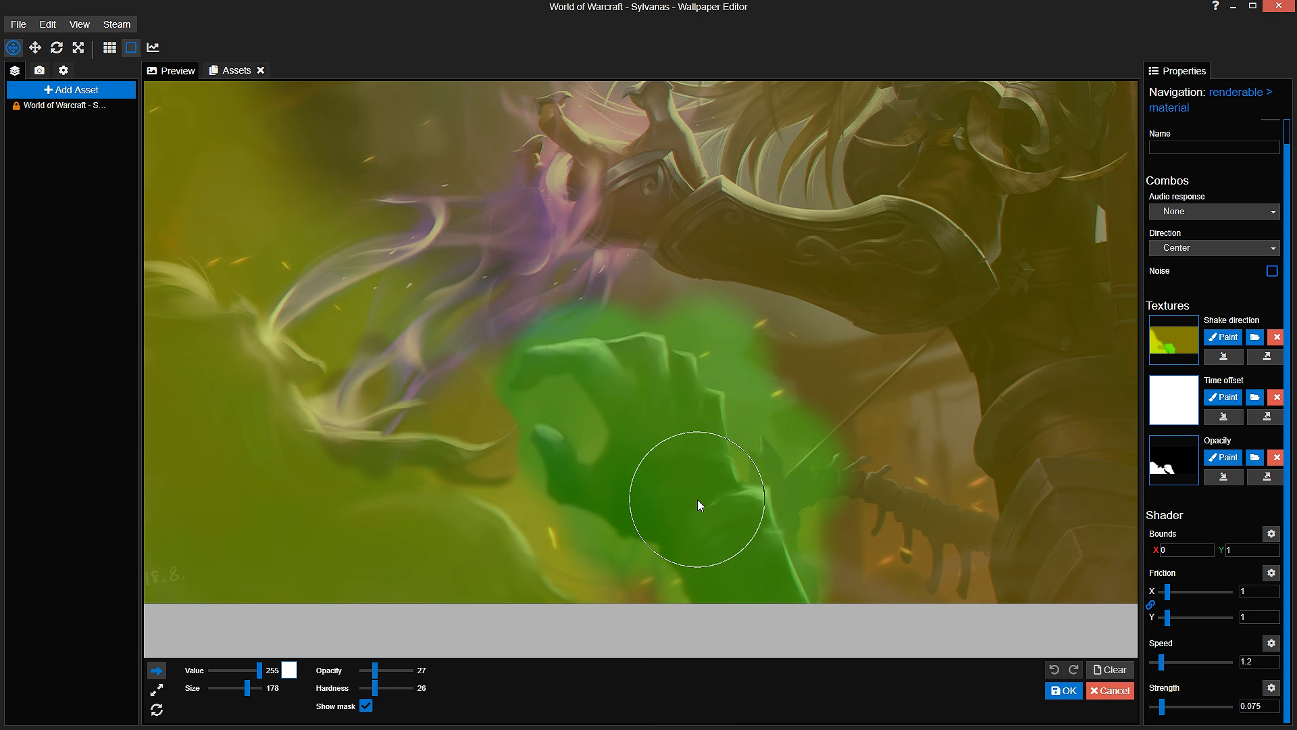
mouse_move(709, 535)
left_mouse_down()
mouse_move(781, 404)
mouse_move(788, 549)
mouse_move(689, 614)
left_mouse_up()
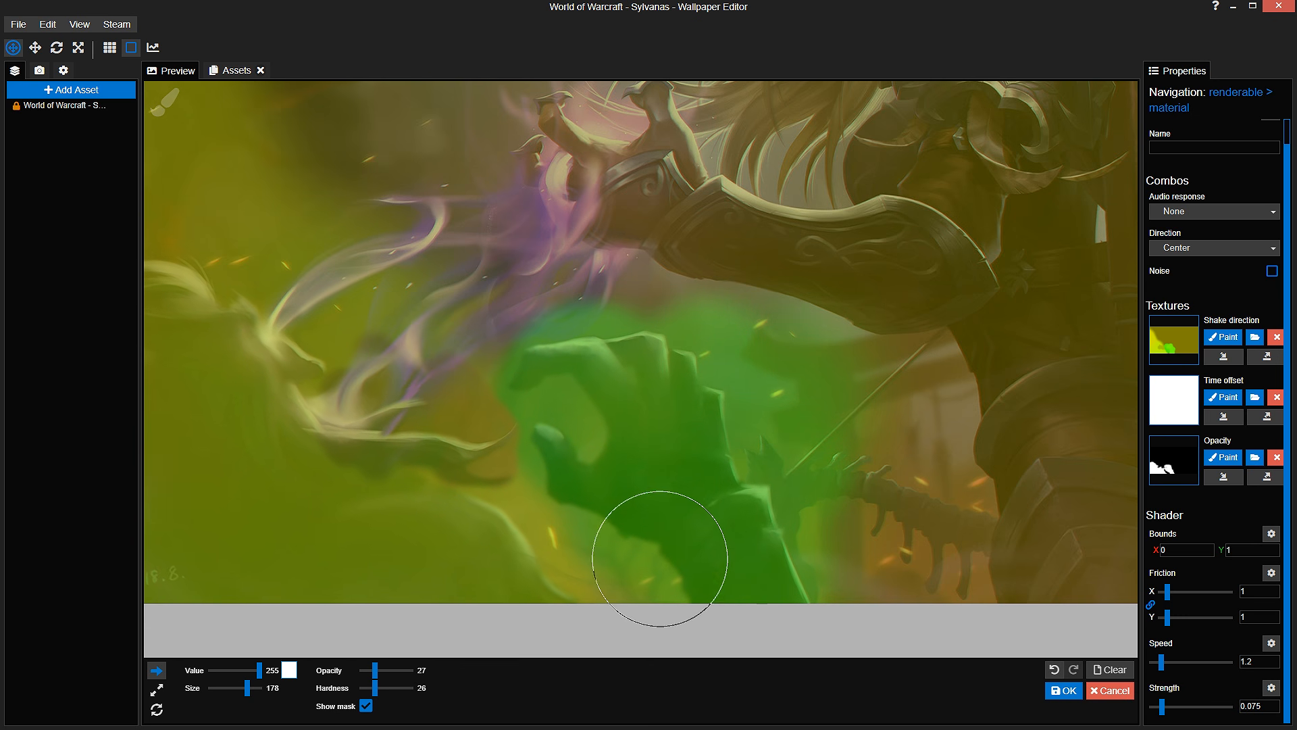
mouse_move(660, 558)
left_mouse_down()
mouse_move(605, 528)
mouse_move(642, 258)
mouse_move(594, 477)
mouse_move(655, 266)
mouse_move(569, 478)
mouse_move(566, 423)
left_mouse_up()
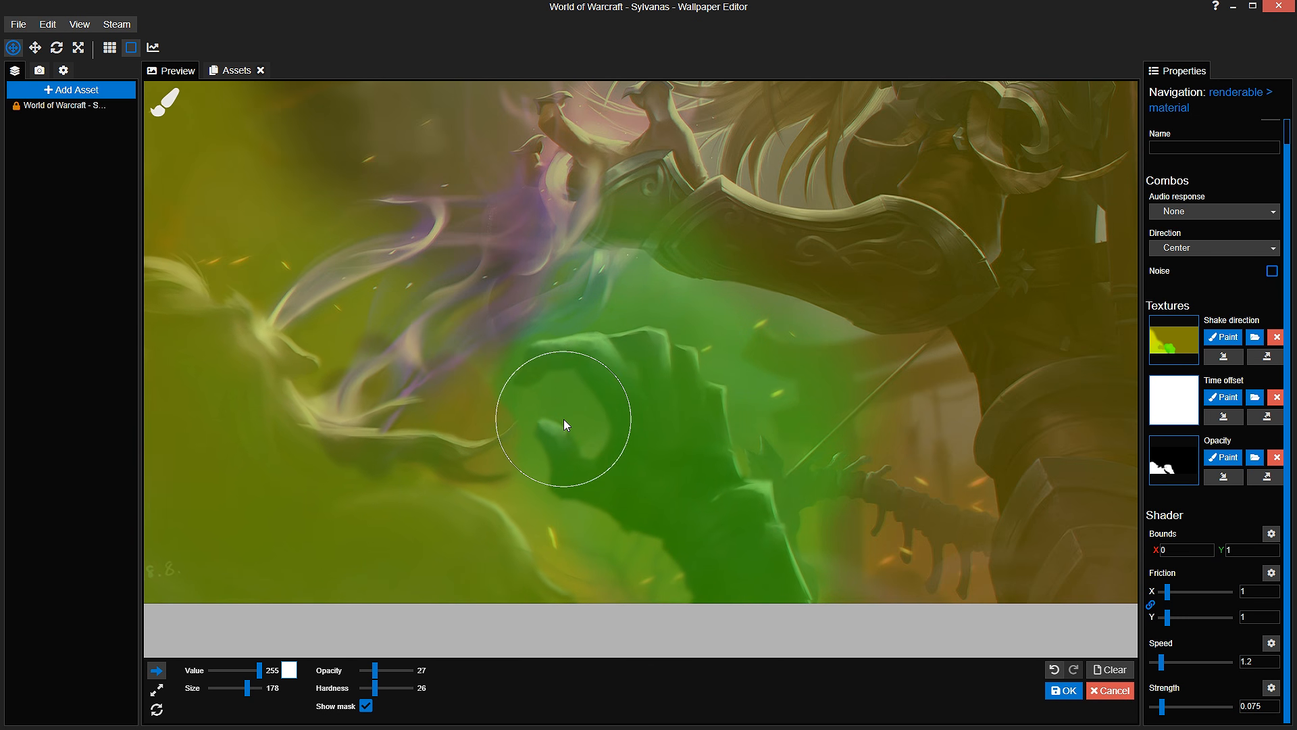
Step: Hide the shake direction overlay, check the hand's motion and accept the painted map
left_click(365, 706)
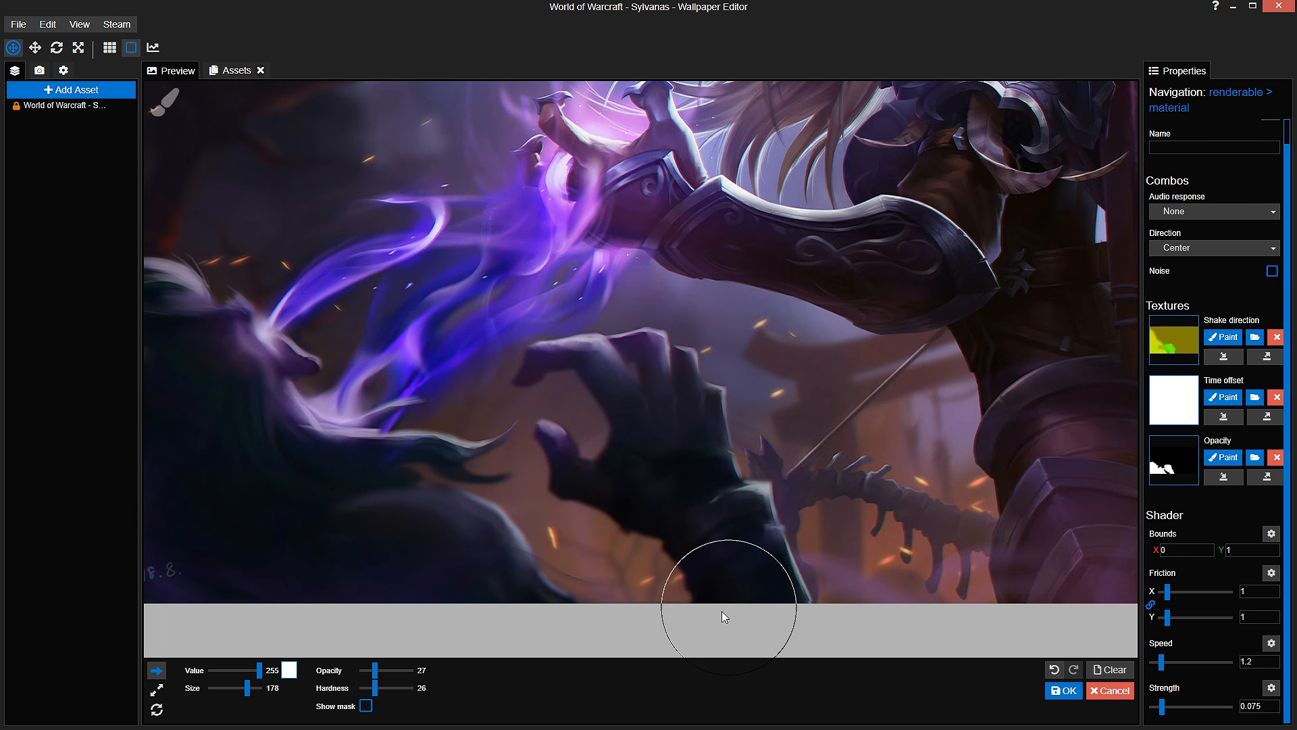
left_click_drag(679, 570, 831, 628)
scroll(831, 628, "down", 3)
left_click(1063, 691)
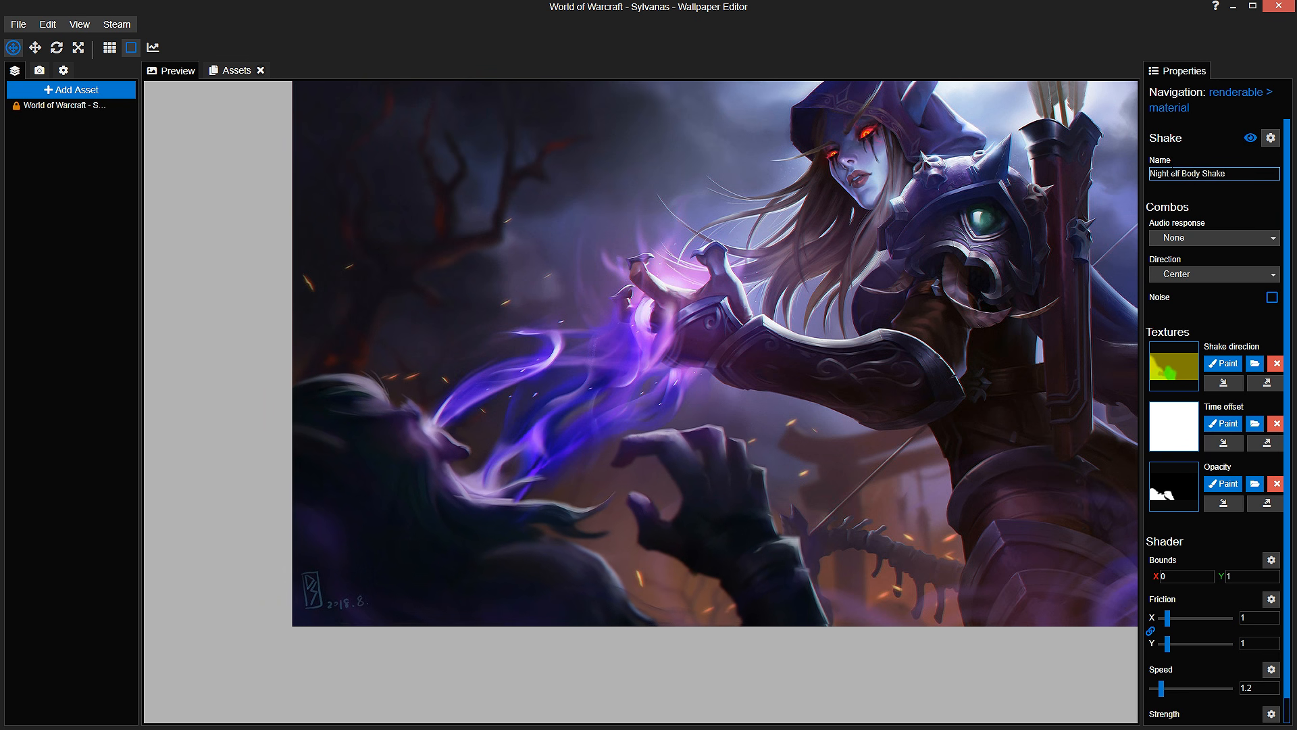
Step: Name the Shake effect Night Elf Body Shake and save the project
key("alt+Tab")
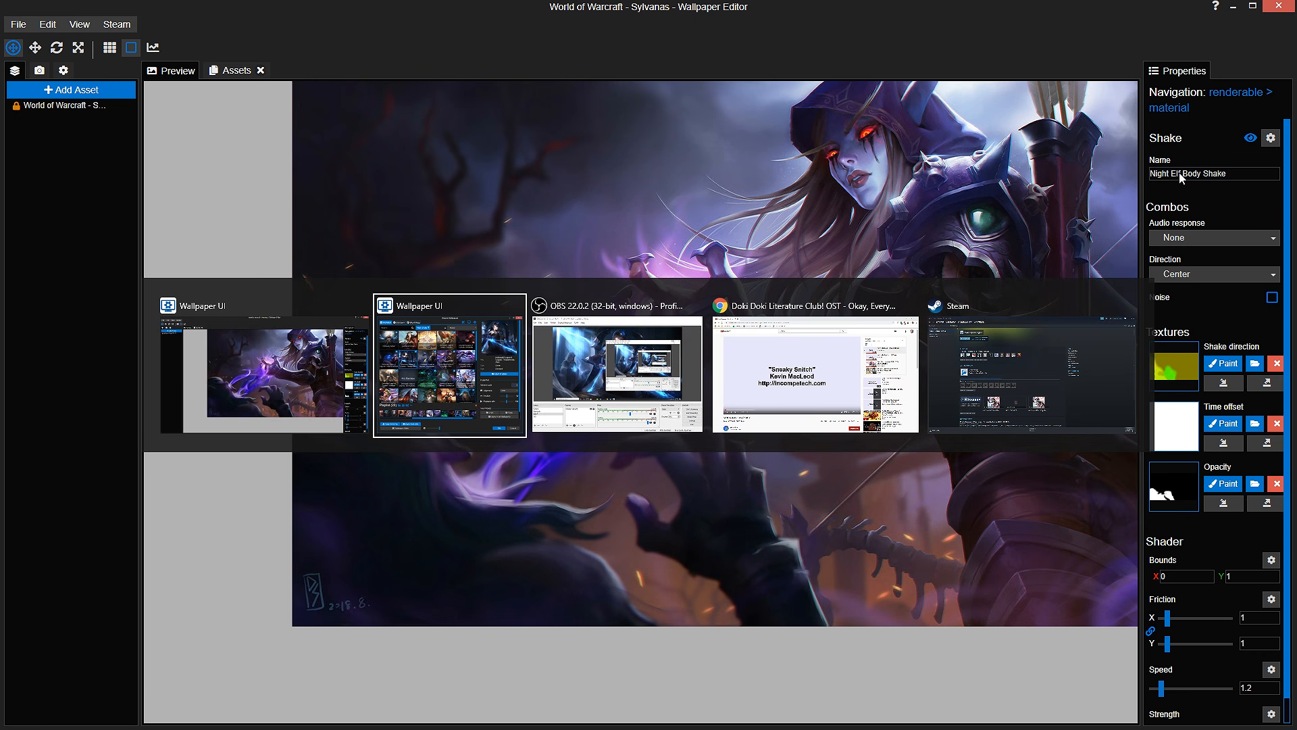
left_click(767, 345)
left_click(714, 423)
key("alt+Tab")
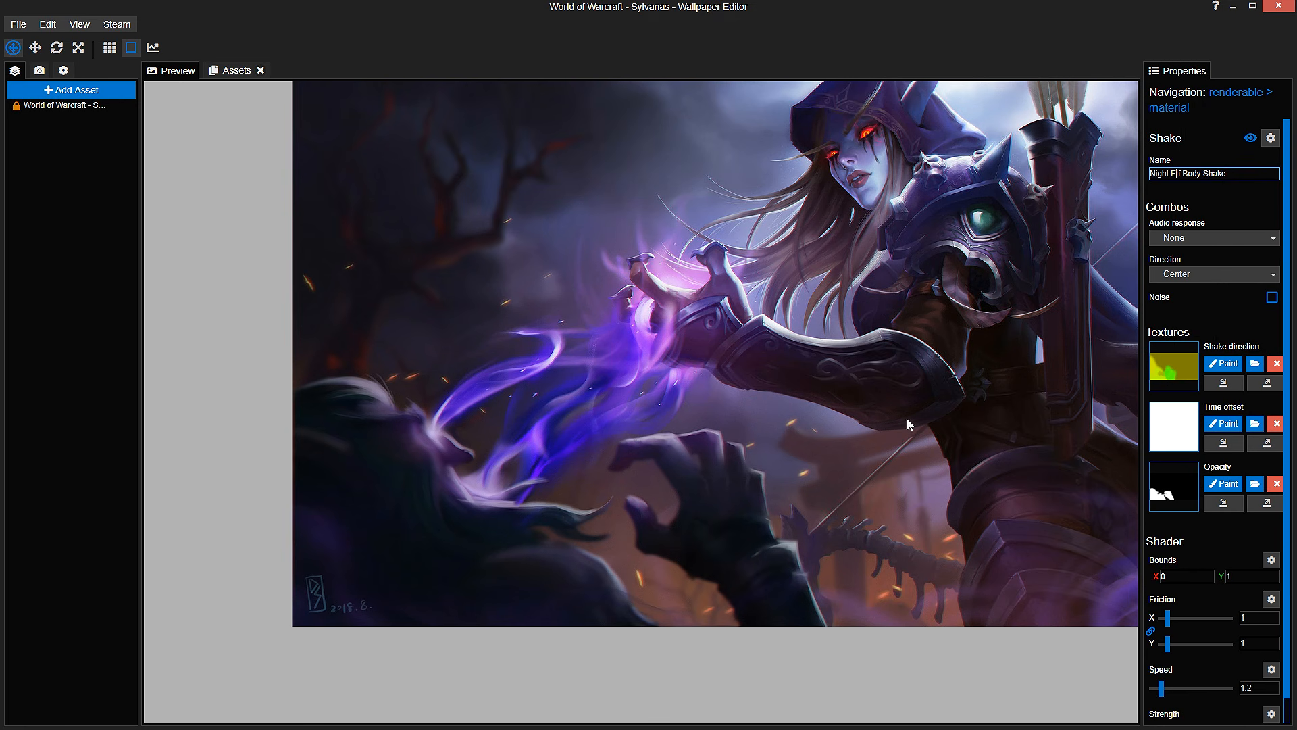
scroll(1117, 327, "up", 3)
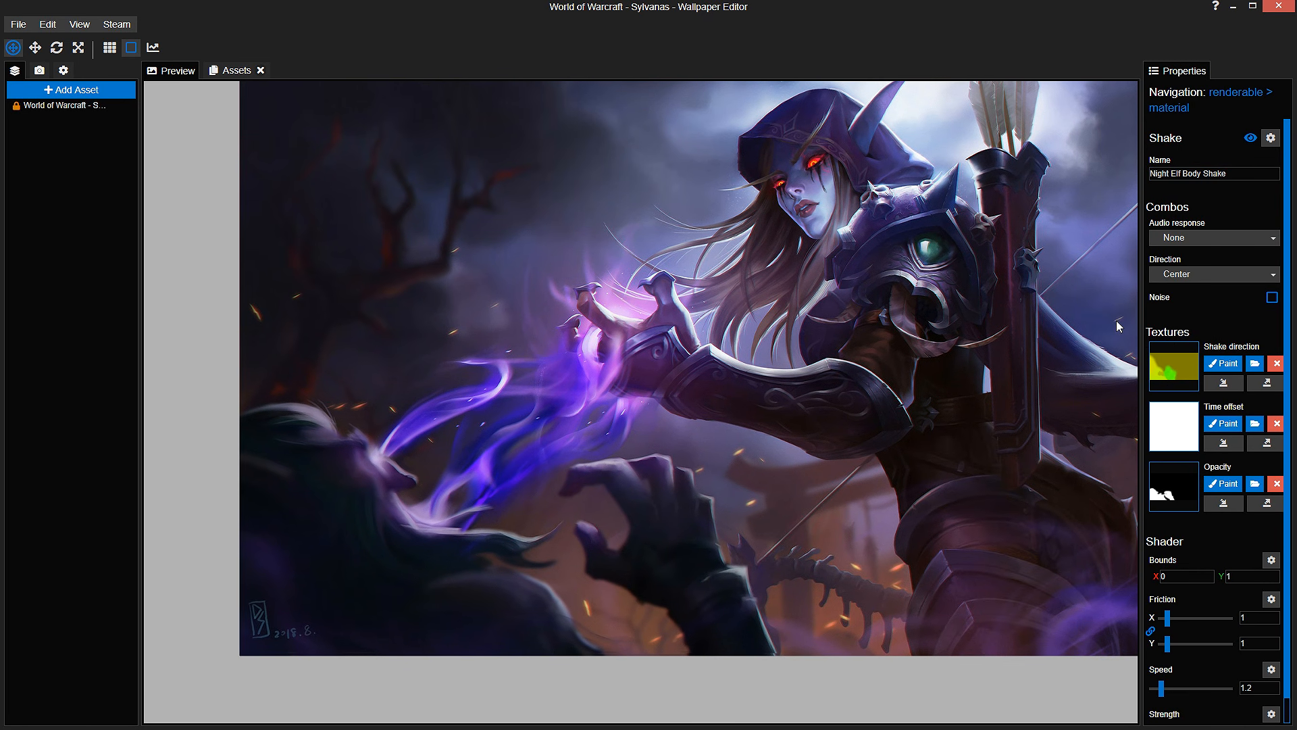
left_click(1211, 237)
left_click(1210, 237)
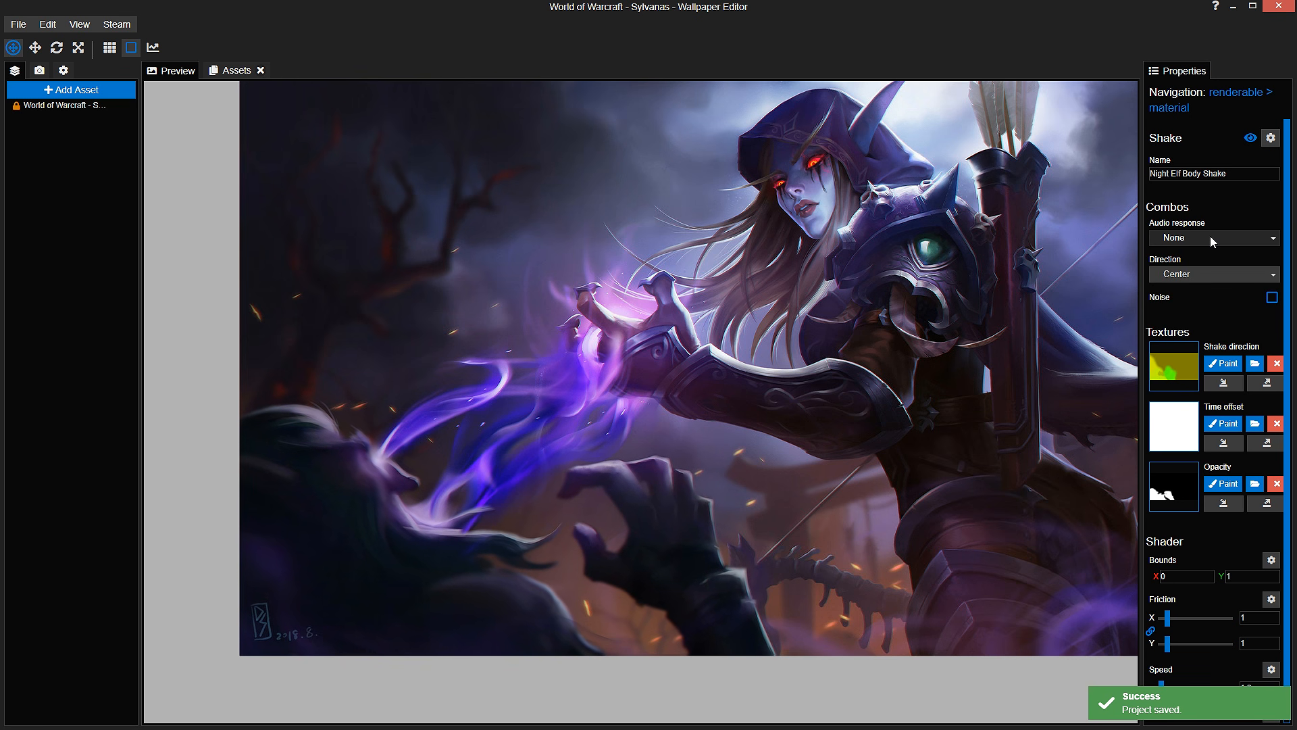
Step: Extend the opacity mask softly above the foreground hand's knuckles with brush value 255, size 56, opacity 27, hardness 26, and accept it
left_click_drag(1000, 297, 949, 310)
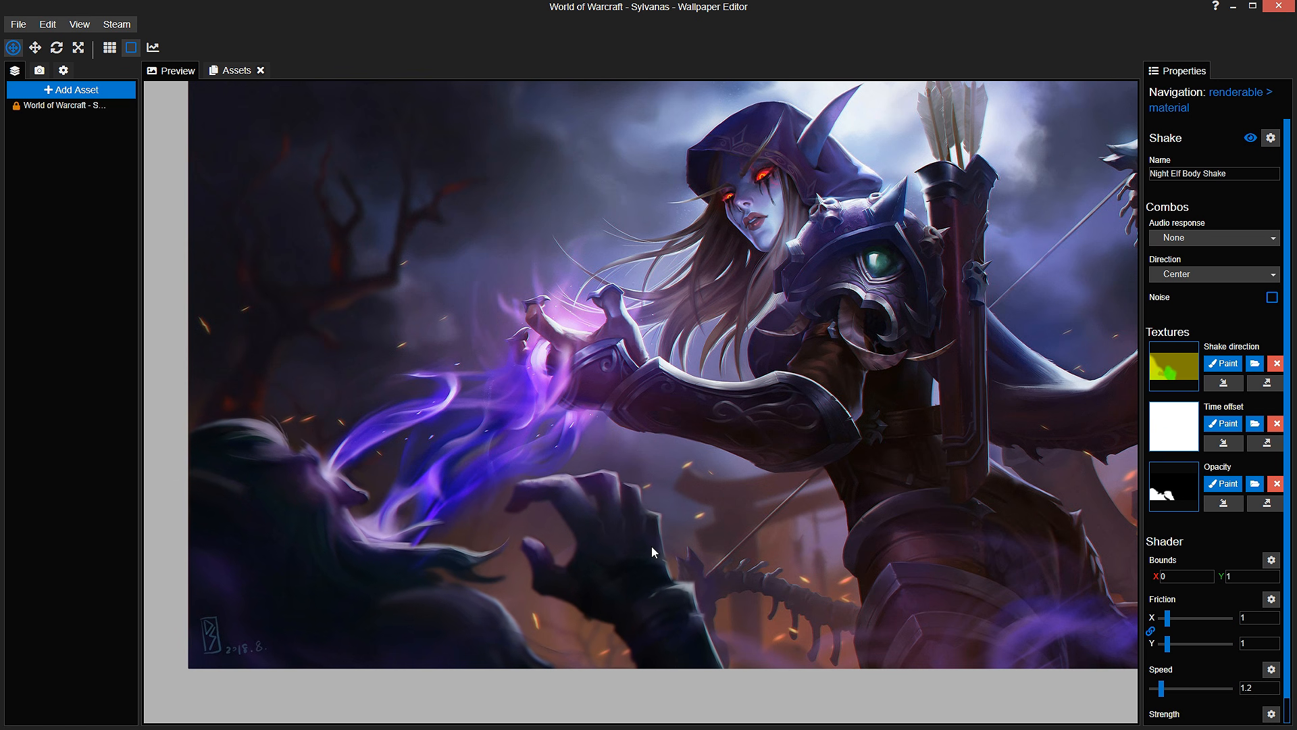
scroll(651, 546, "up", 5)
scroll(663, 529, "up", 2)
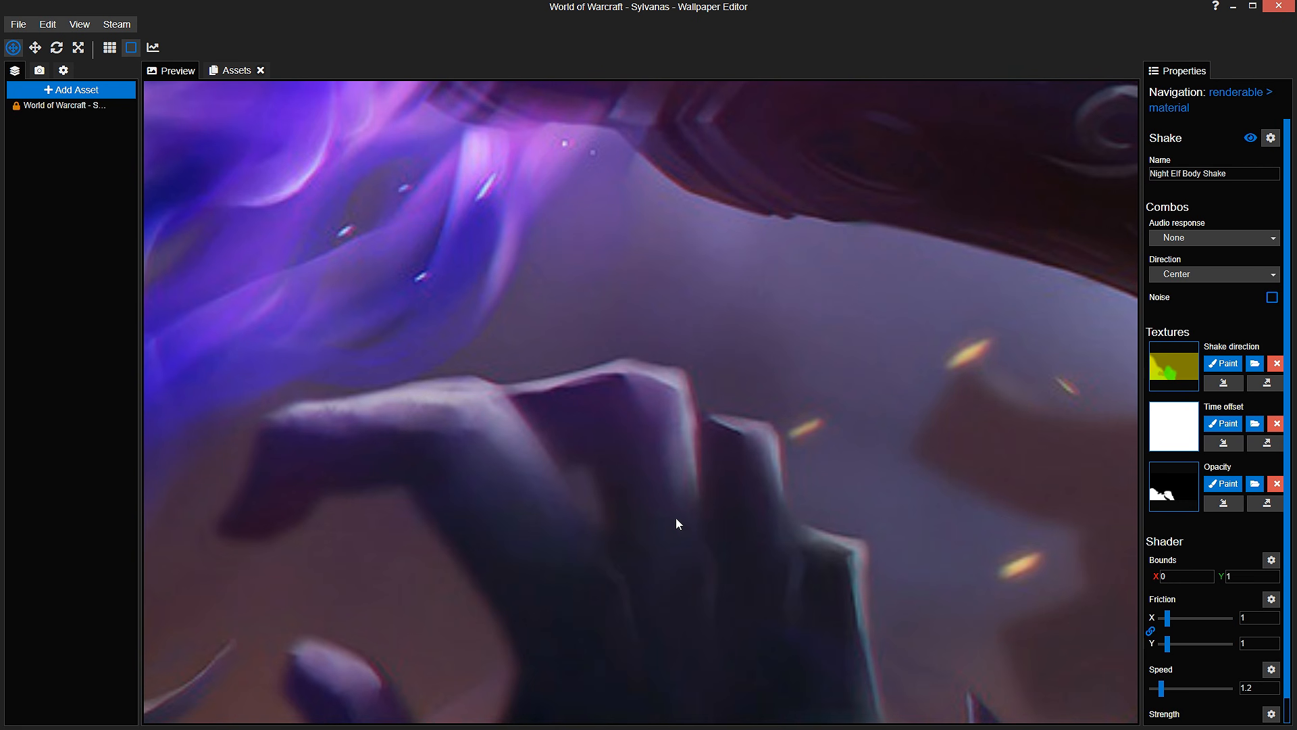
left_click(1227, 486)
left_click(329, 711)
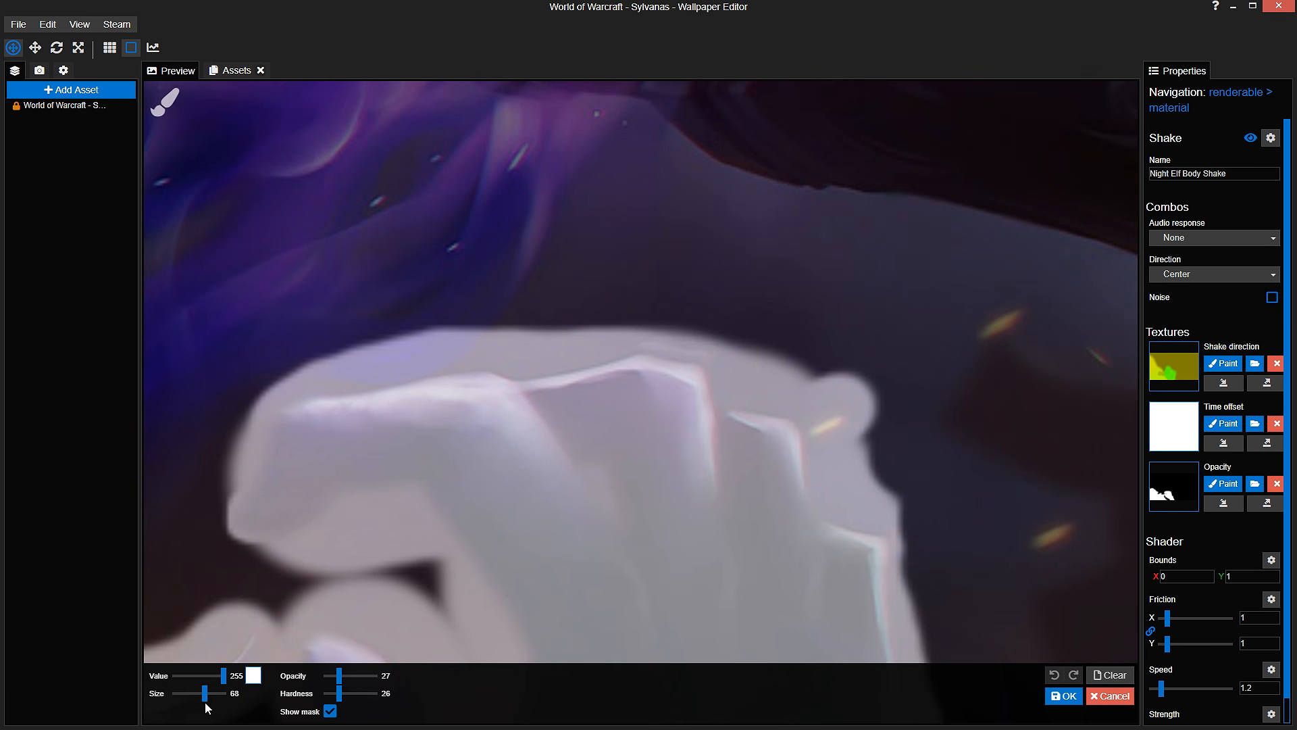
scroll(645, 407, "down", 4)
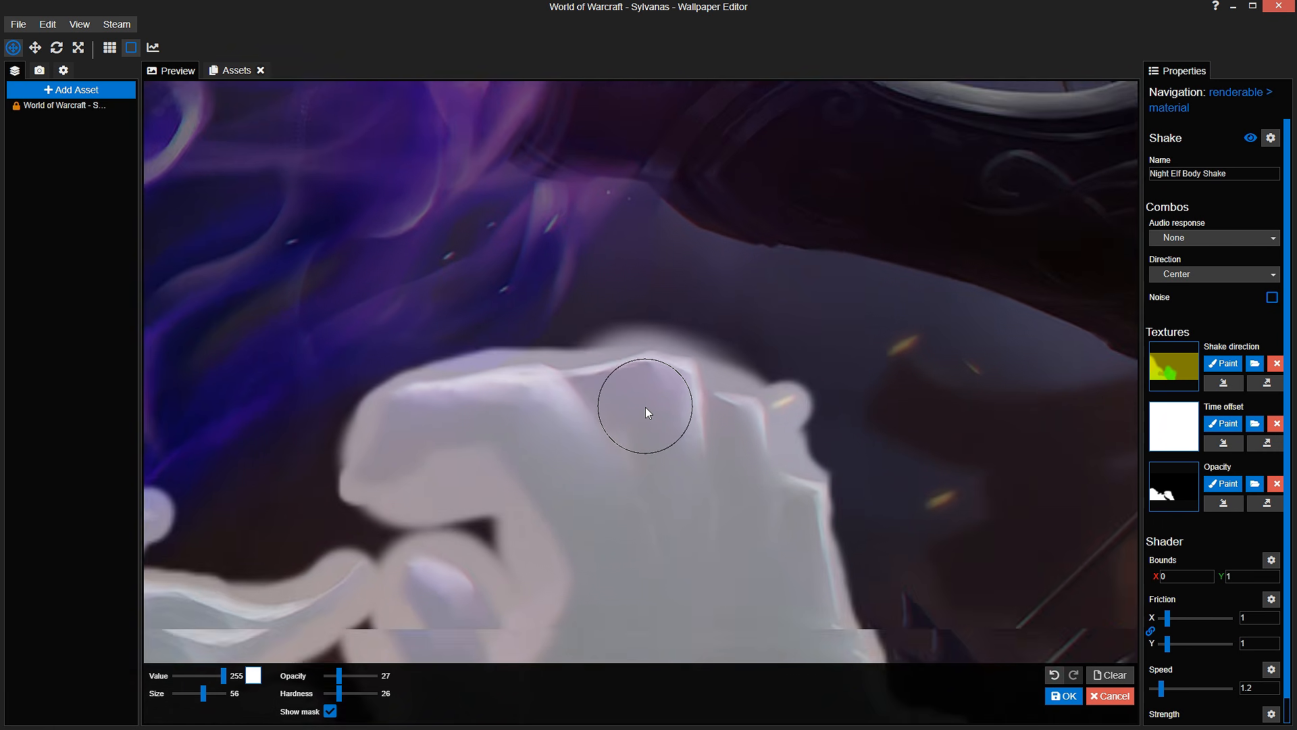
scroll(646, 407, "down", 2)
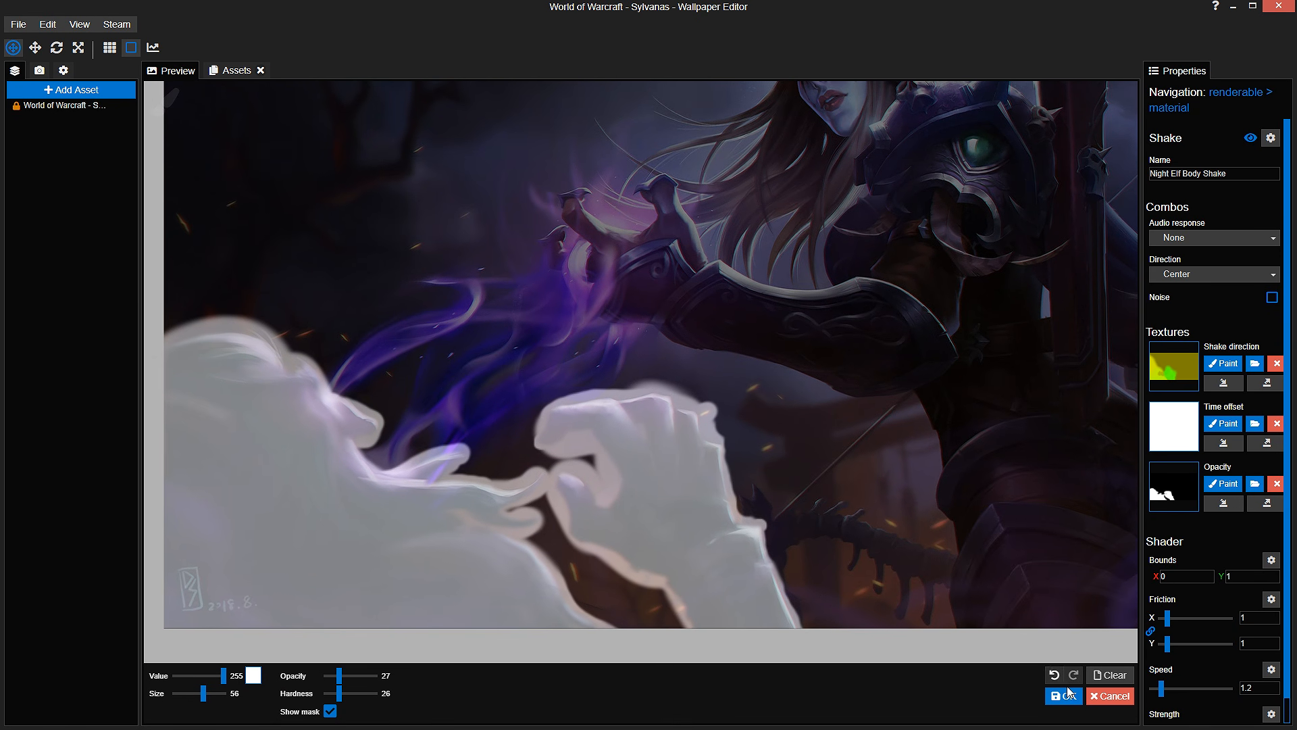
left_click(1066, 695)
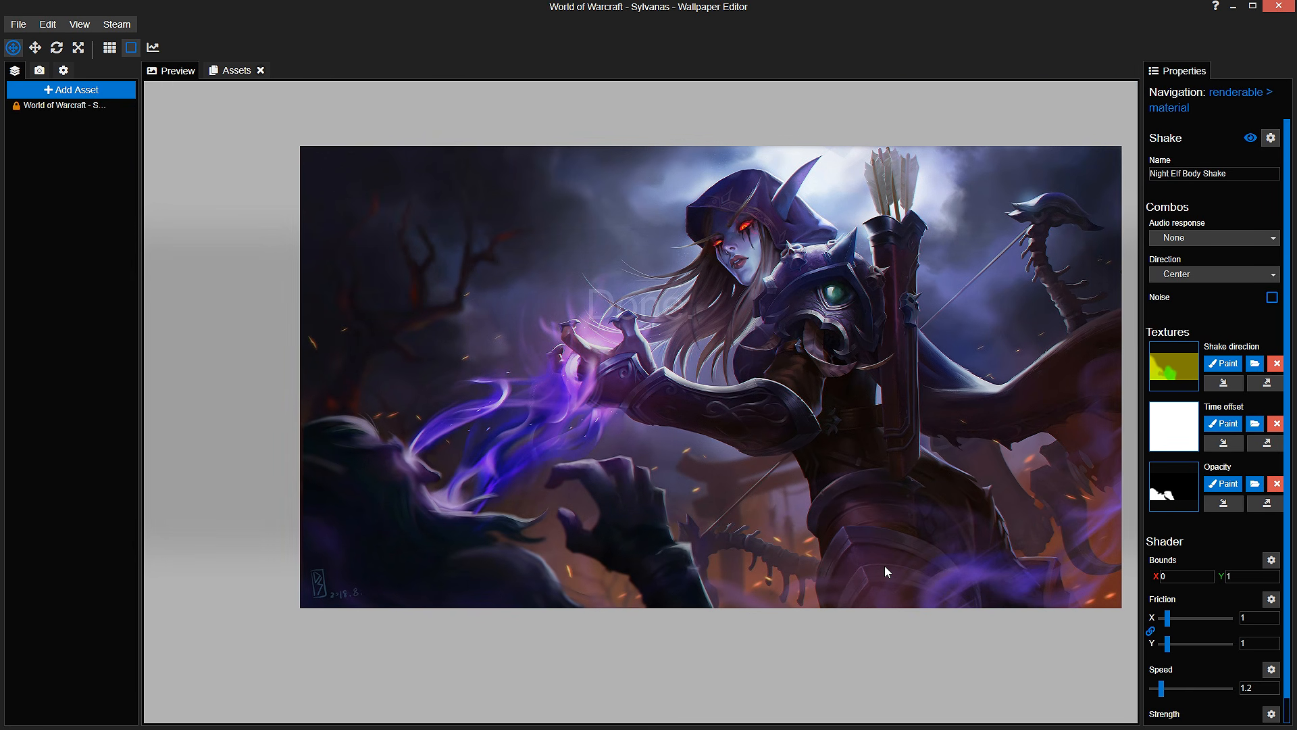
Step: Show the Body Shake Sylvanas effect on the image layer, check the motion of both shakes together and save the project
left_click(61, 111)
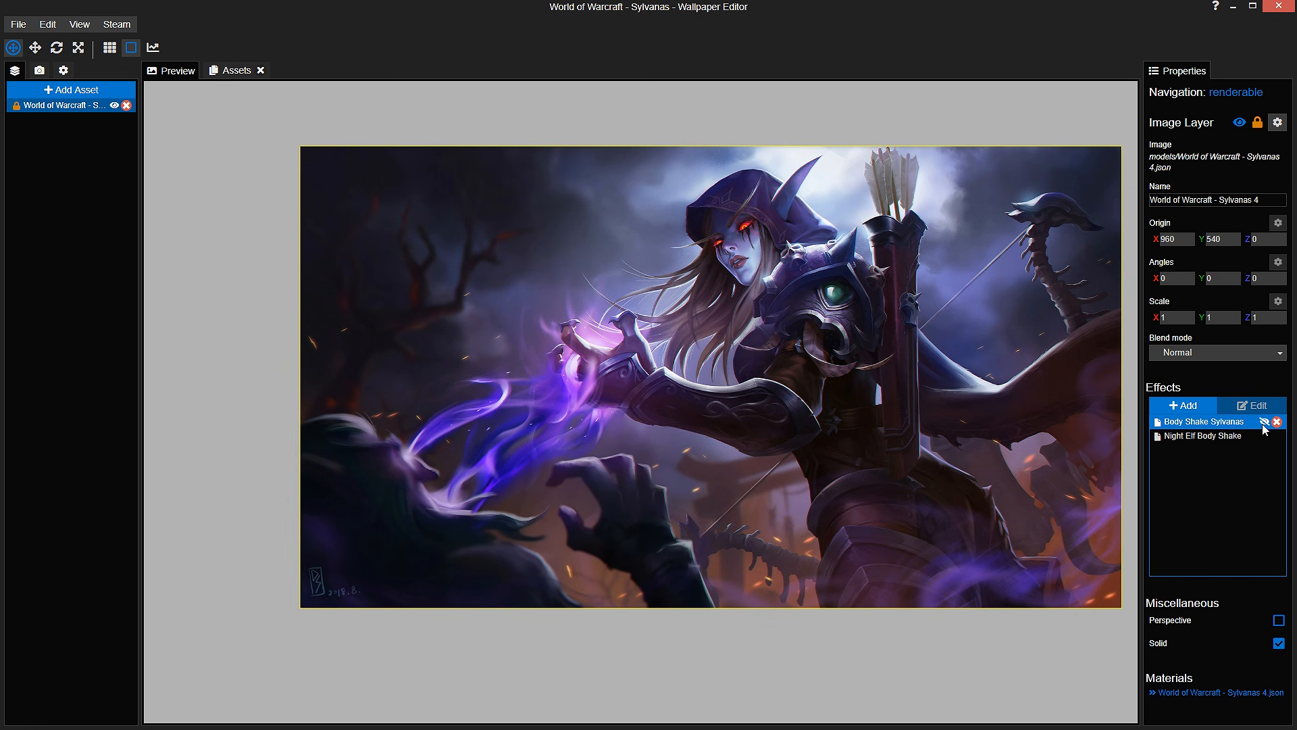
left_click_drag(1015, 456, 1020, 450)
scroll(1021, 450, "up", 1)
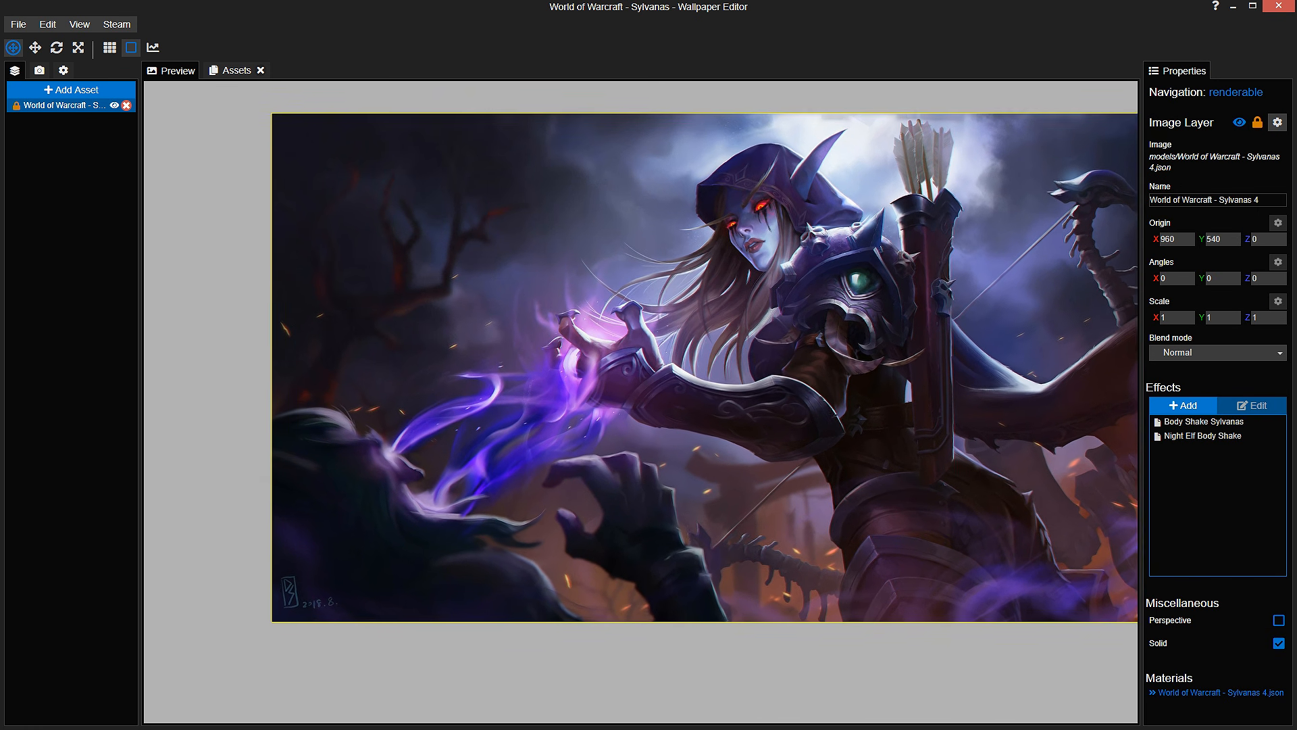
scroll(939, 448, "up", 1)
scroll(922, 439, "up", 1)
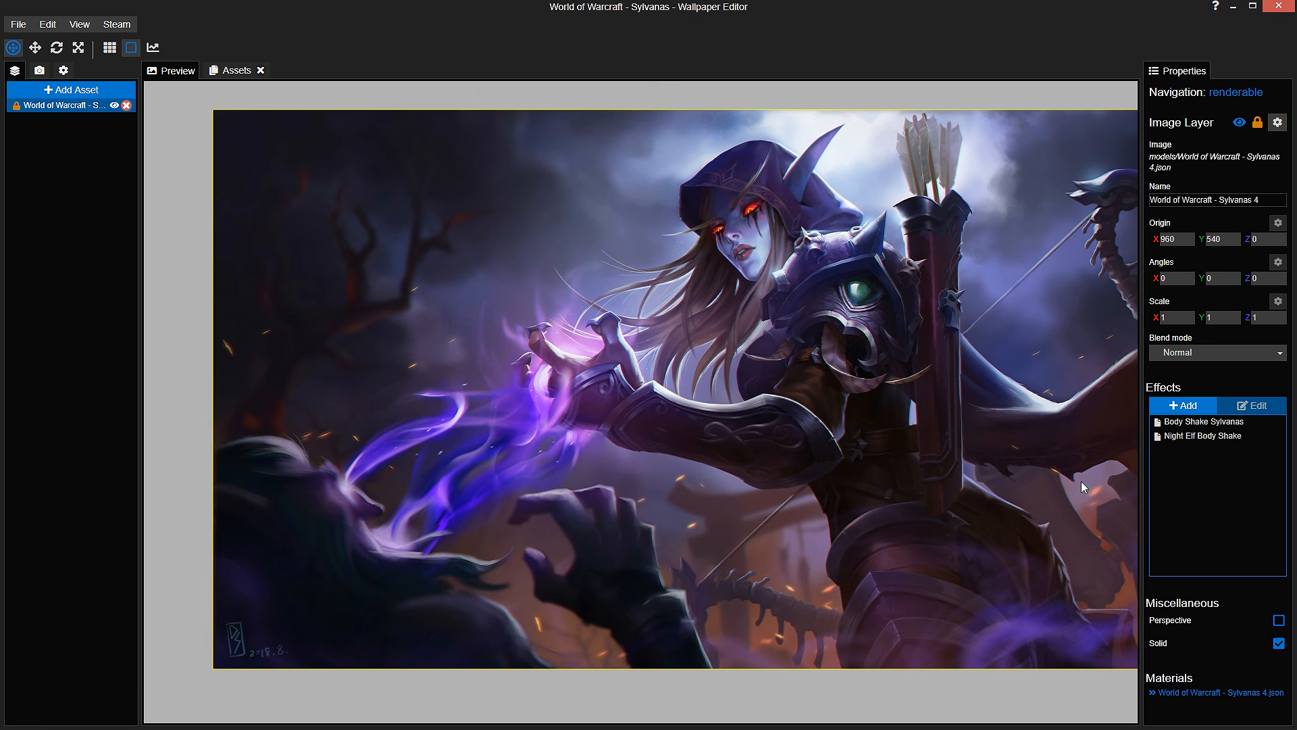
left_click(1215, 437)
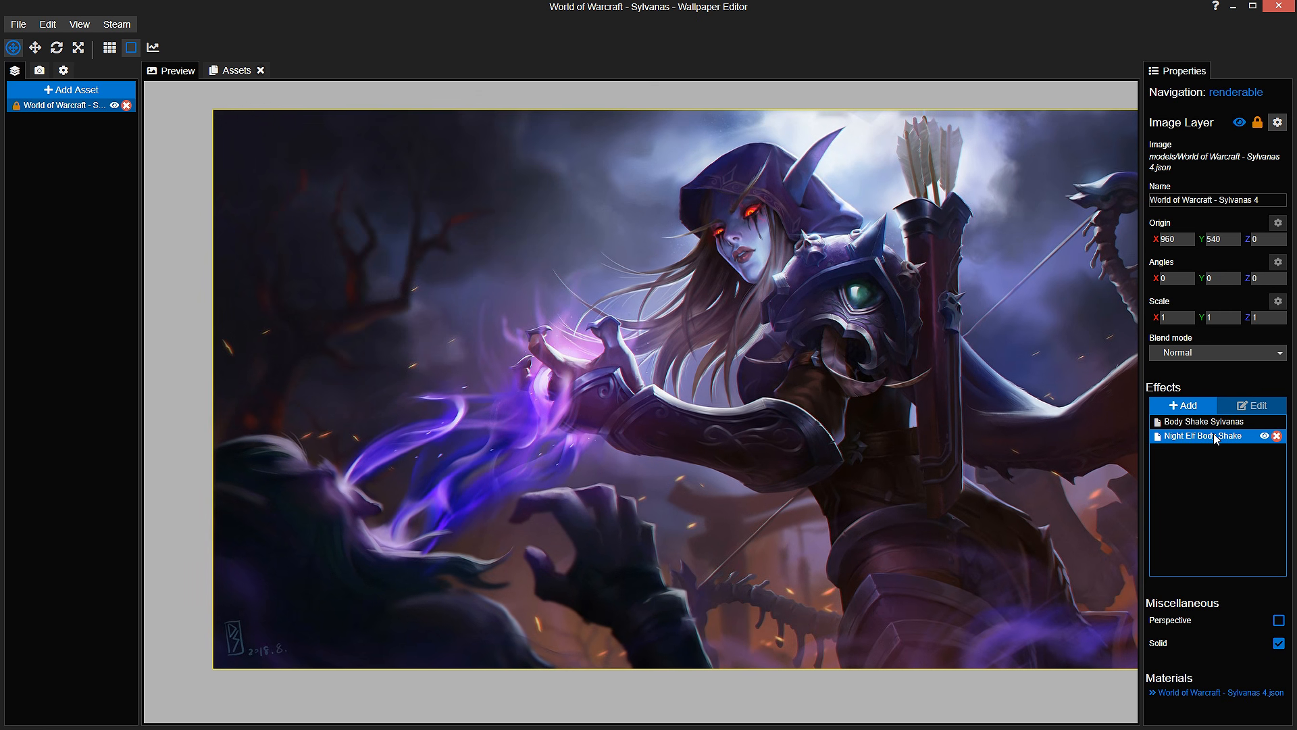
key("ctrl+s")
Step: Check the Night Elf Body Shake settings and set the Body Shake Sylvanas effect's speed to 1.3
double_click(1215, 438)
left_click_drag(852, 466, 890, 382)
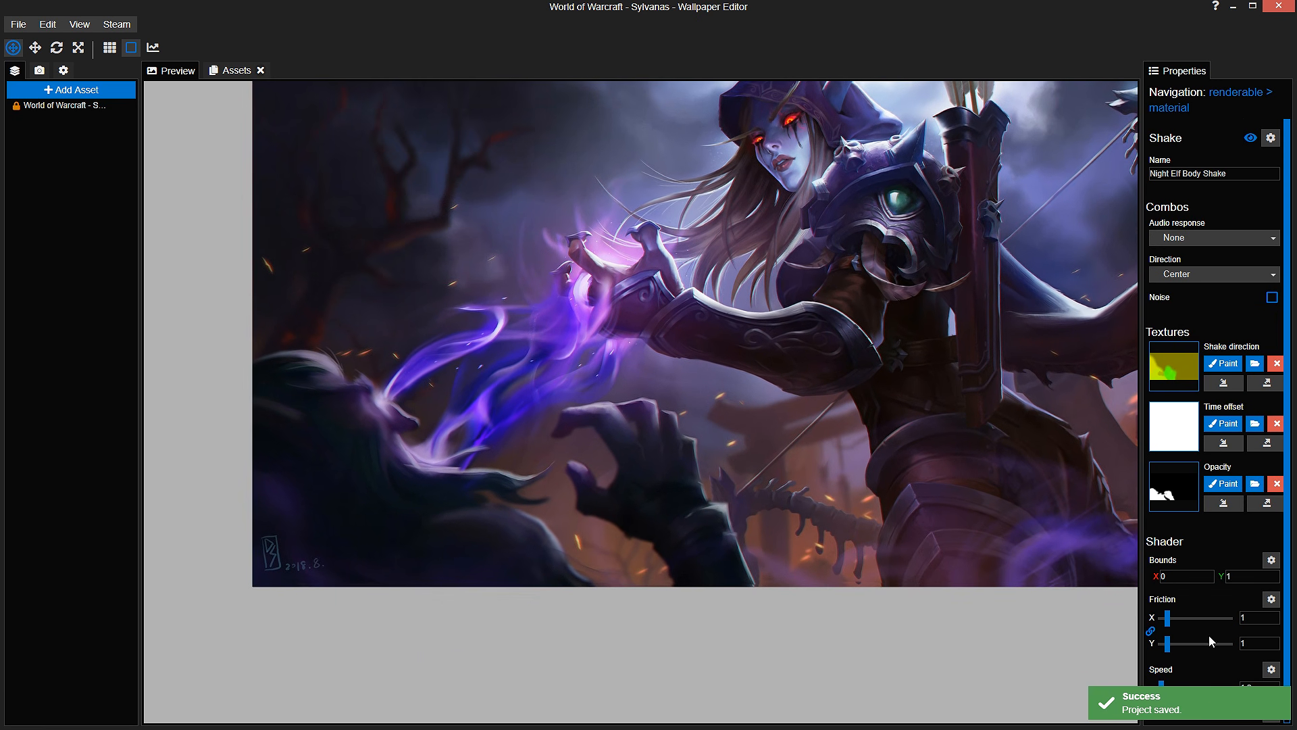
left_click(64, 106)
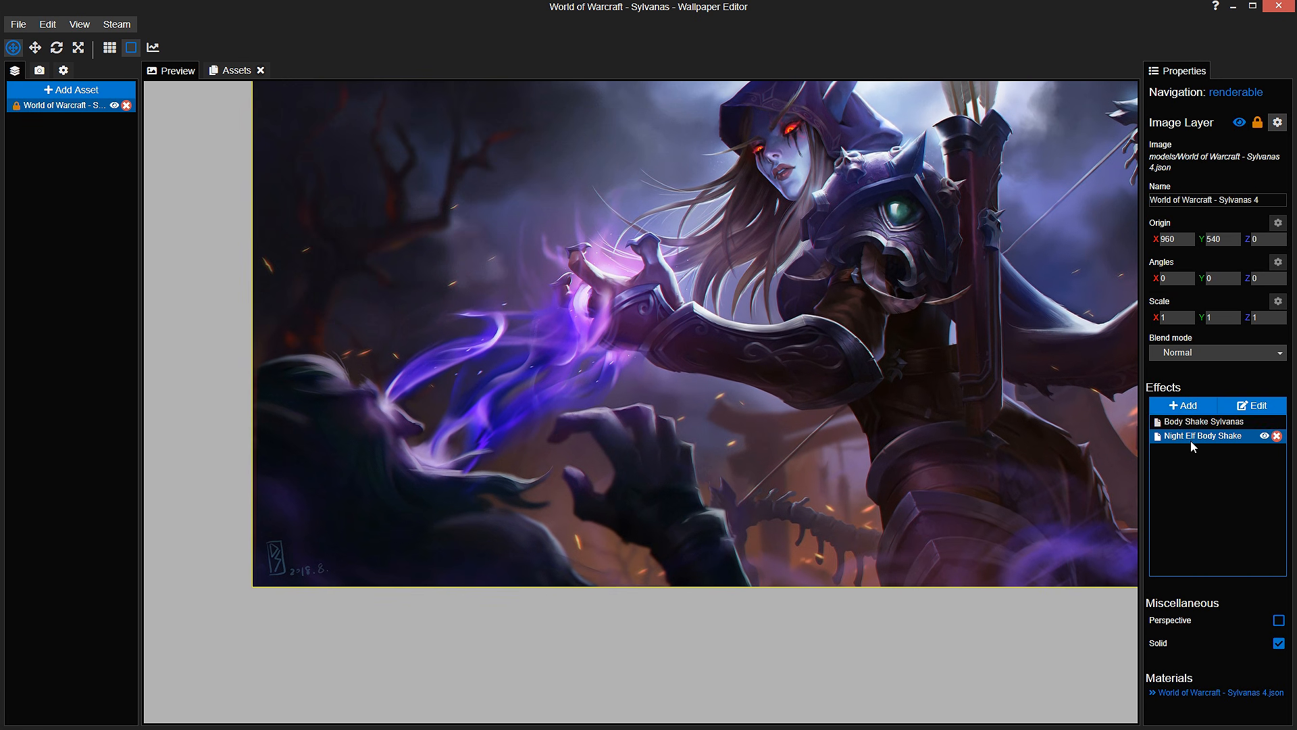
double_click(1197, 422)
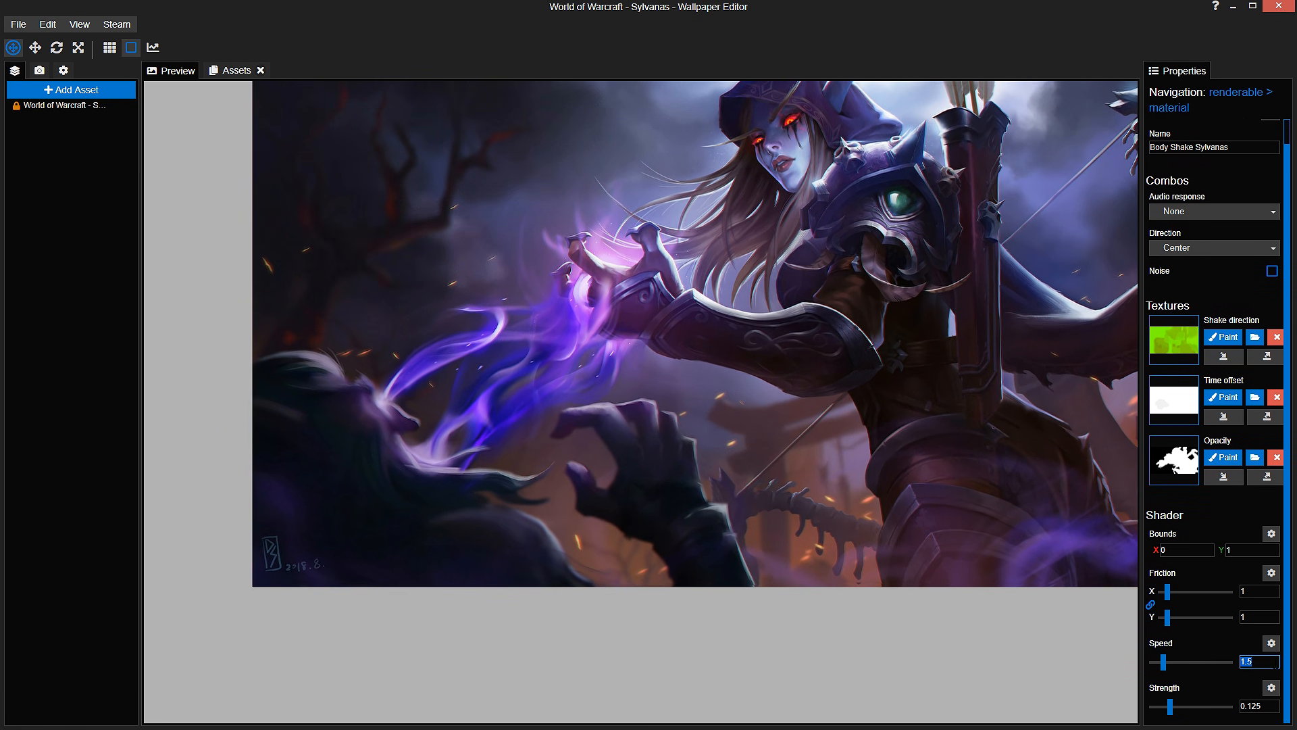
key("BackSpace")
type("3")
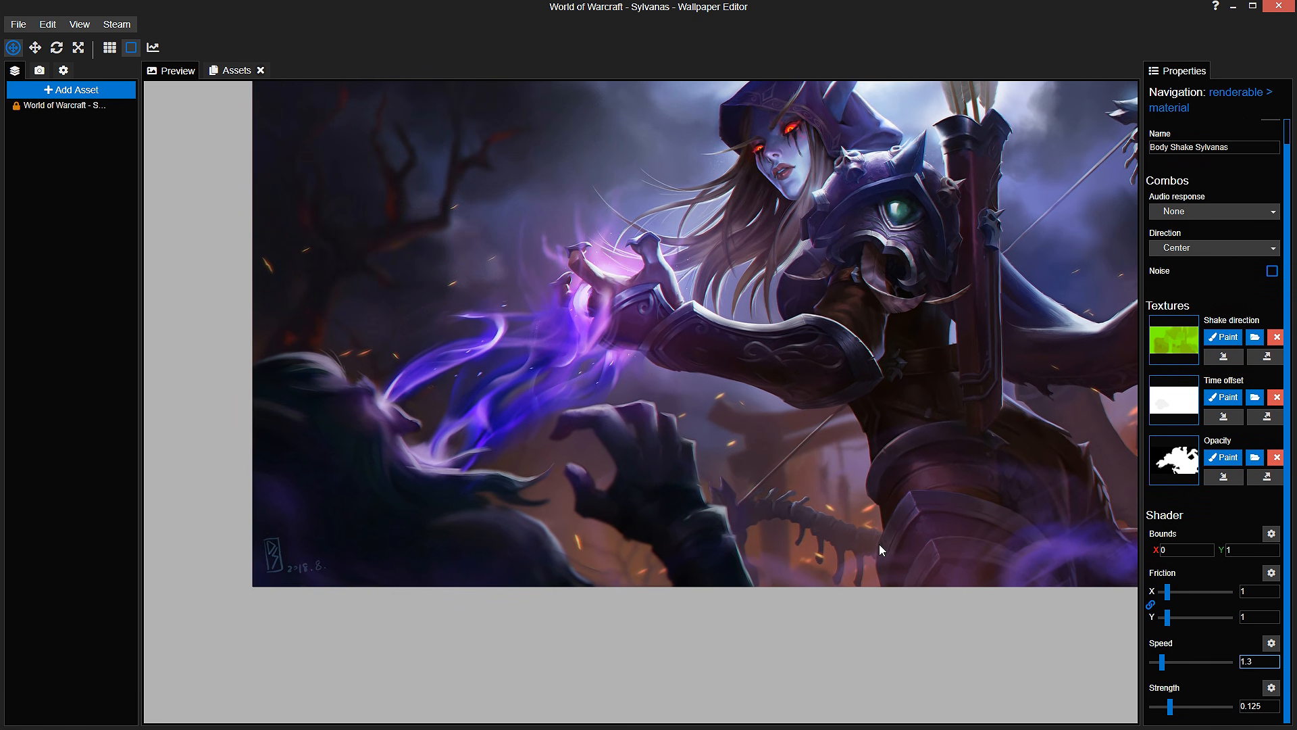
scroll(878, 545, "up", 1)
scroll(882, 538, "up", 1)
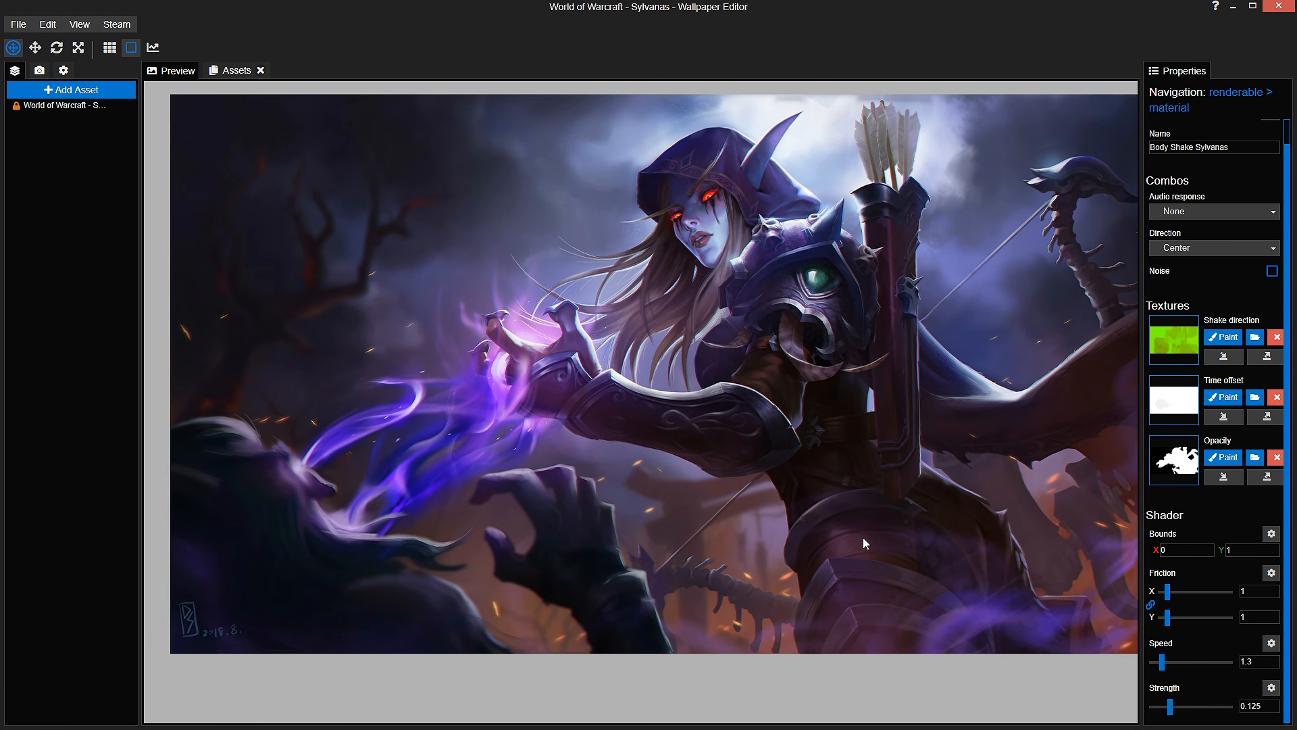
scroll(862, 537, "up", 1)
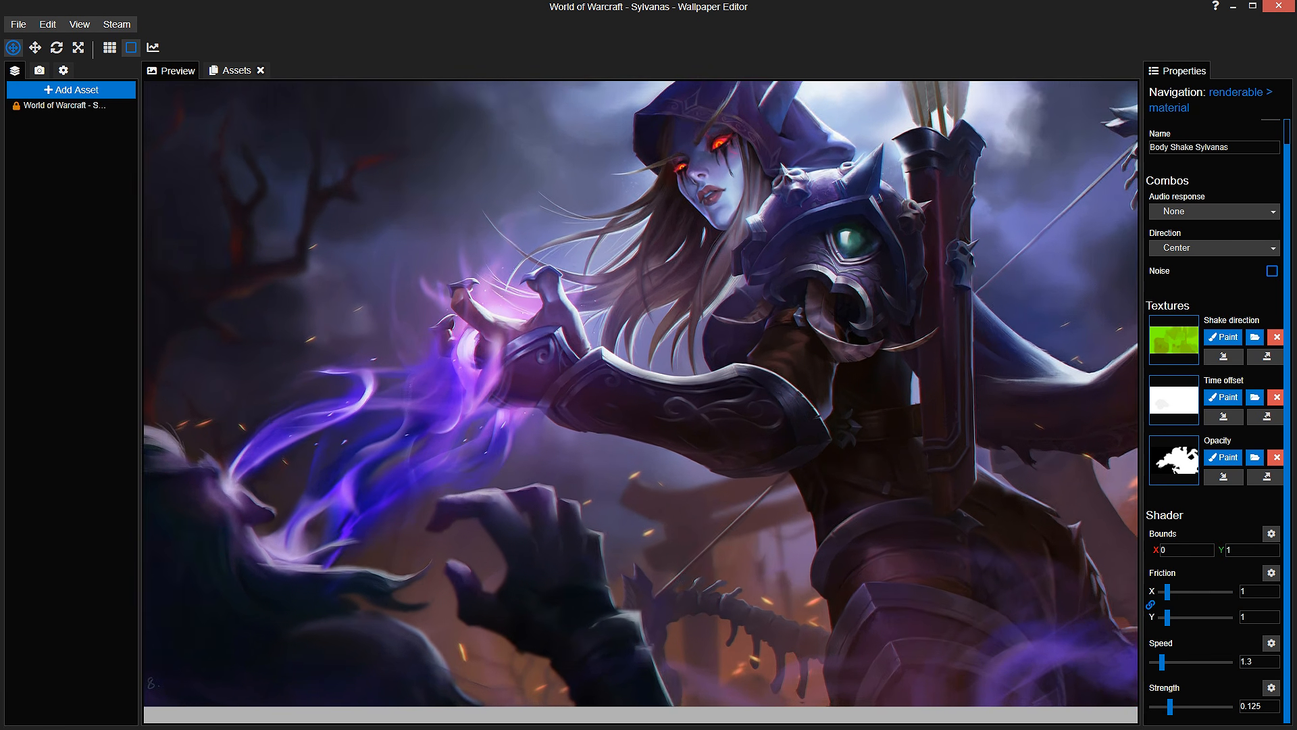
scroll(862, 537, "down", 1)
Step: Paint Body Shake Sylvanas's shake direction over the hair strands near the clawed hand with brush value 145, size 56, opacity 27, and save the project
left_click(1223, 337)
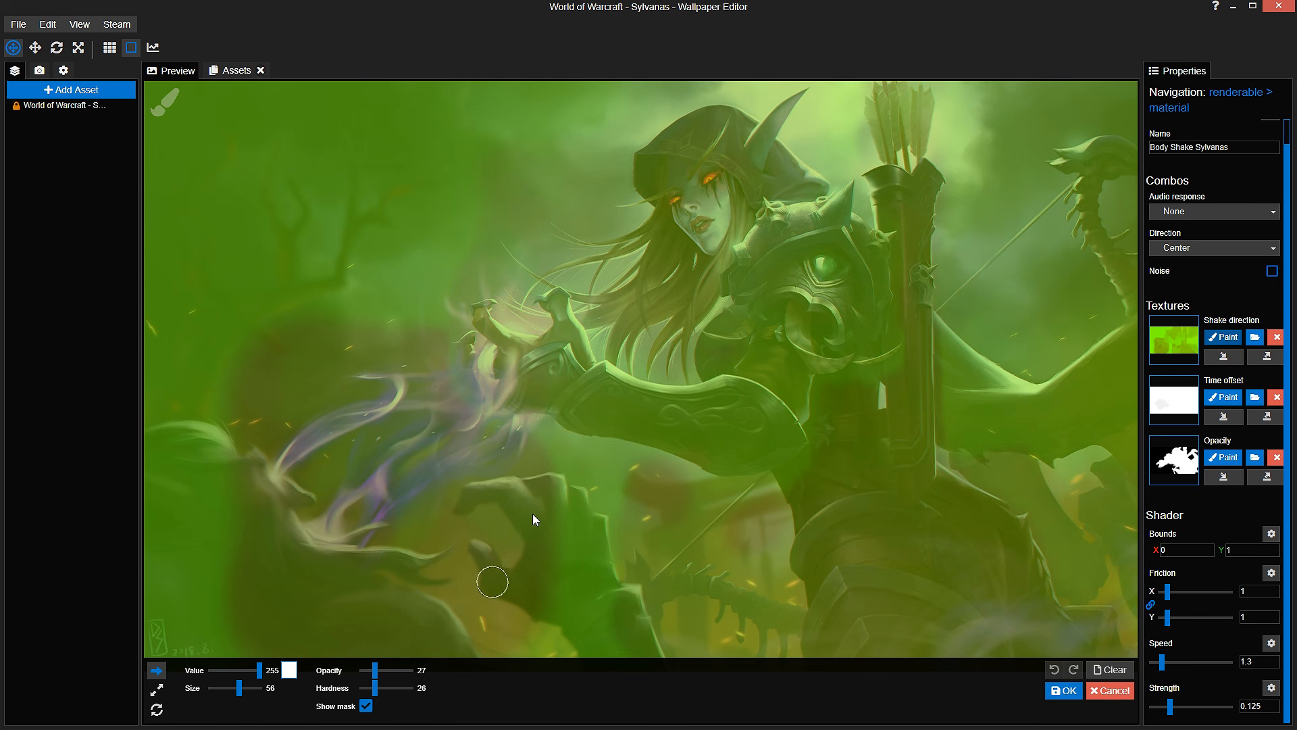
scroll(539, 513, "up", 5)
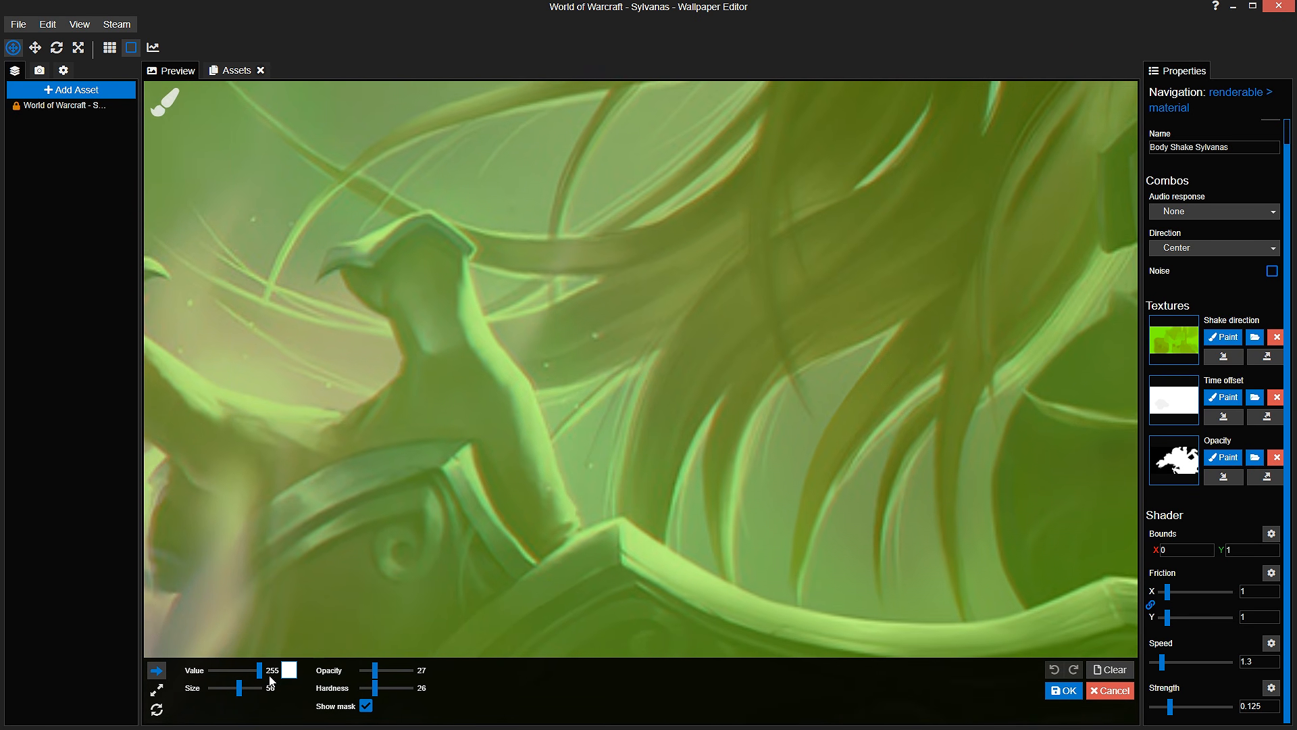
left_click_drag(259, 670, 238, 673)
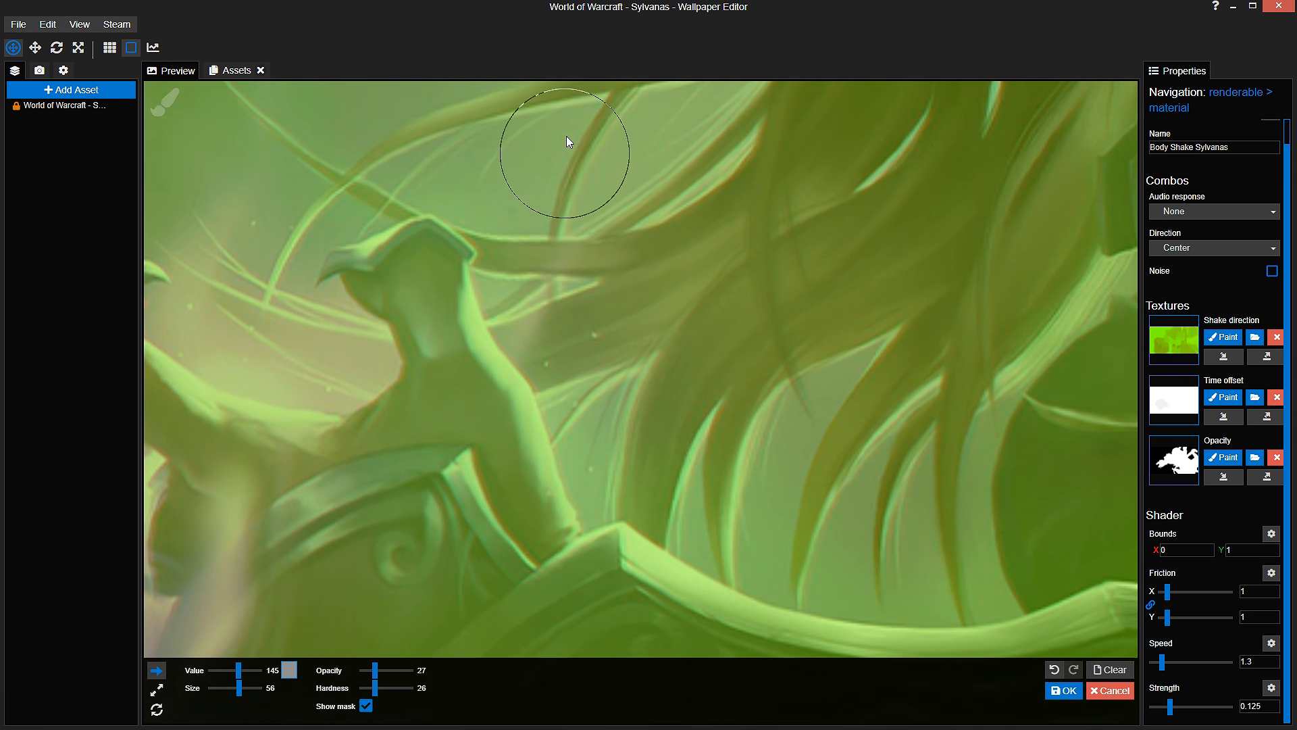
scroll(456, 398, "down", 2)
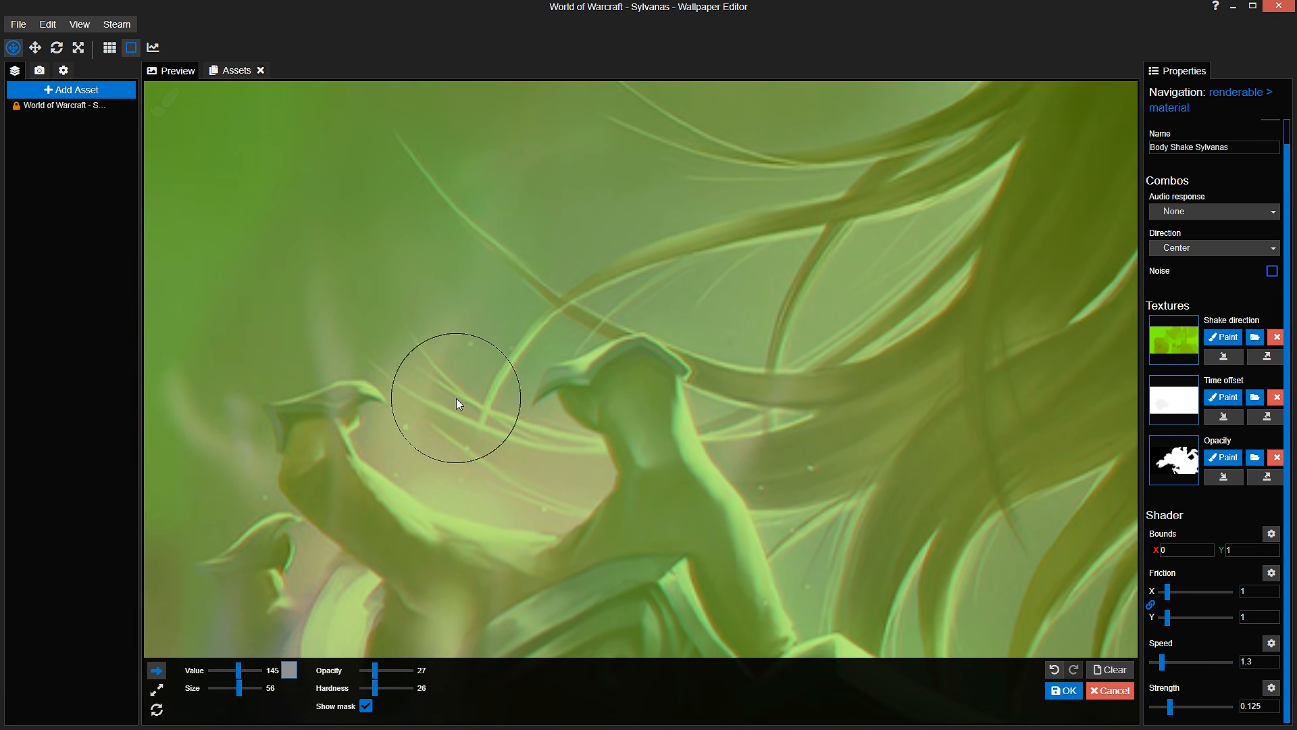
key("ctrl+s")
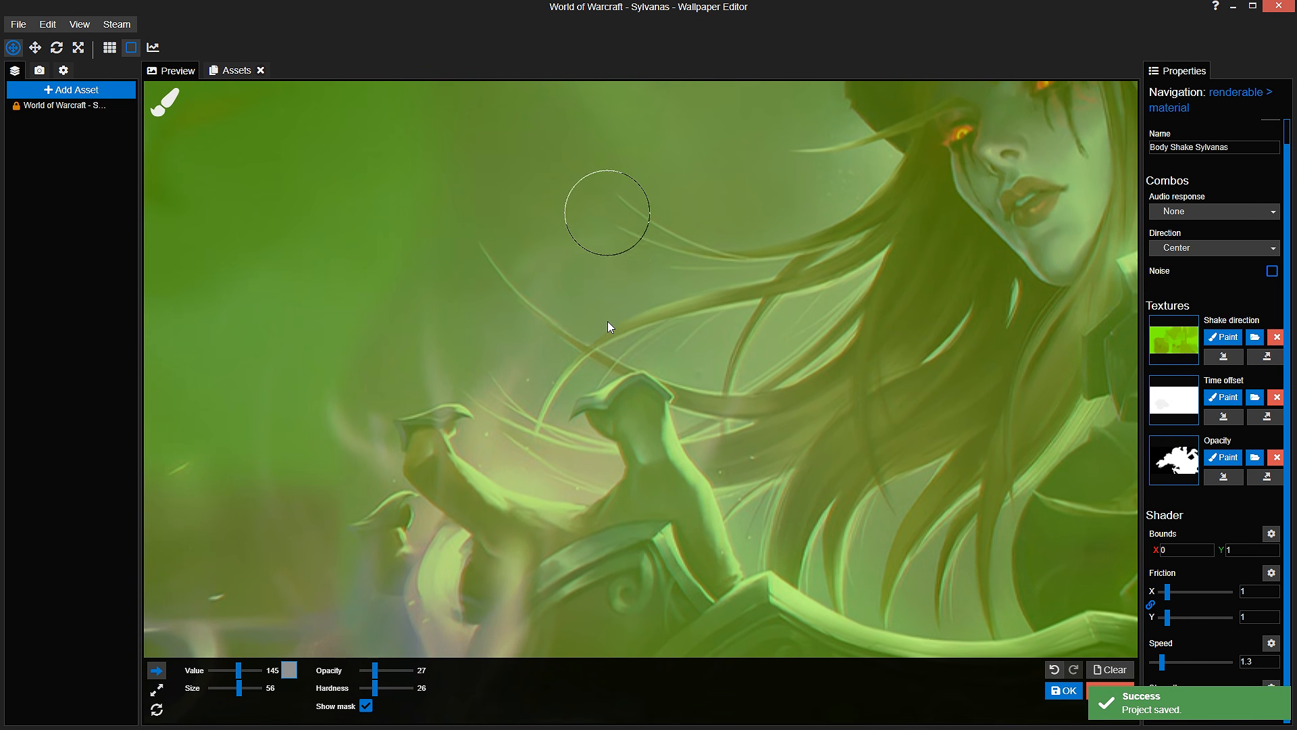
Step: Examine the shake motion around the foreground hand, its sleeve and the bow with the direction mask overlay hidden
mouse_move(711, 326)
left_mouse_down()
mouse_move(608, 217)
mouse_move(608, 277)
mouse_move(744, 275)
left_mouse_up()
scroll(709, 326, "down", 2)
scroll(676, 324, "up", 4)
scroll(674, 306, "down", 7)
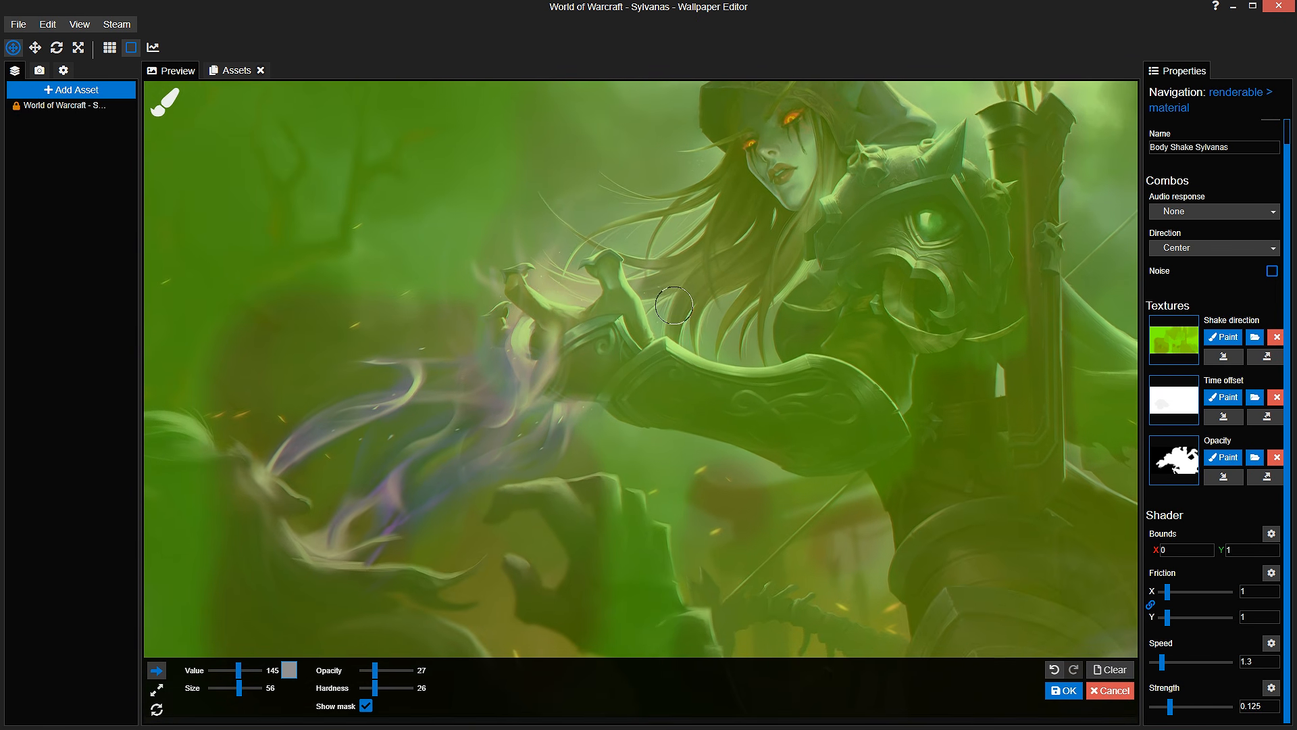
left_click_drag(702, 508, 707, 415)
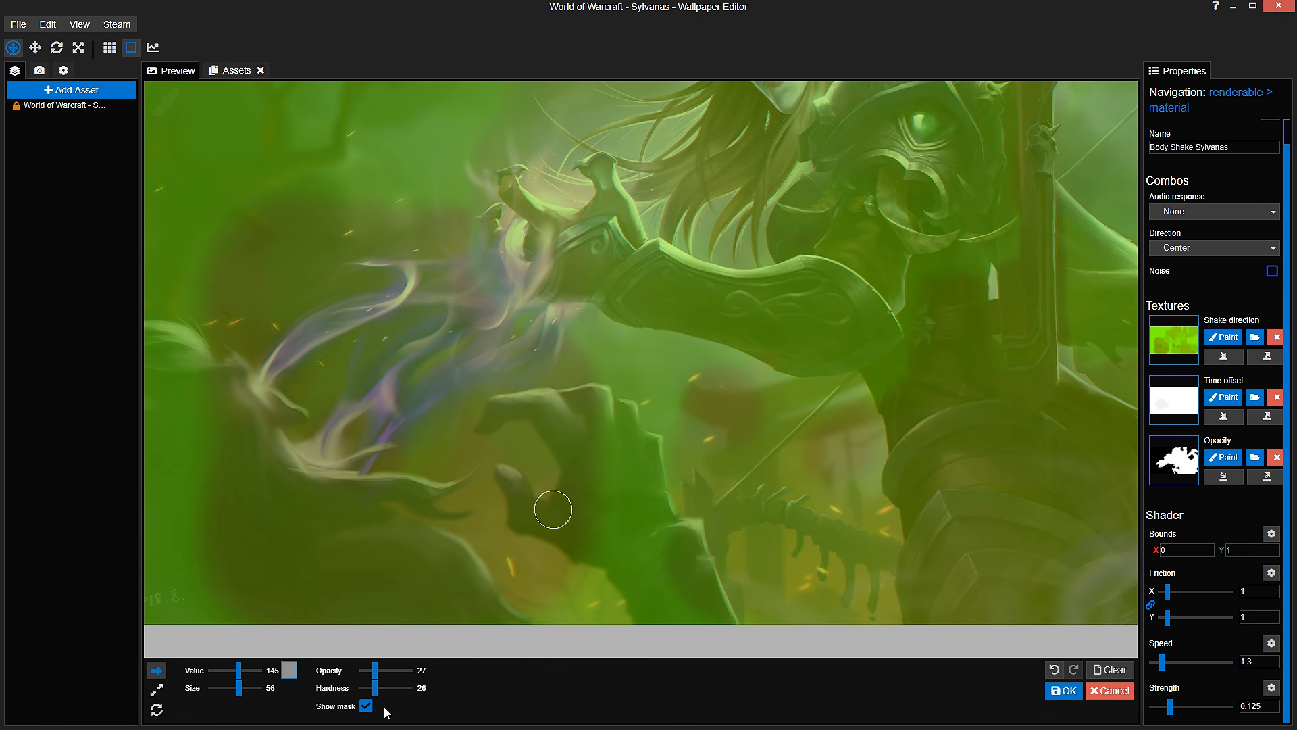
left_click_drag(839, 649, 743, 541)
scroll(743, 542, "up", 3)
left_click(367, 706)
scroll(570, 434, "up", 2)
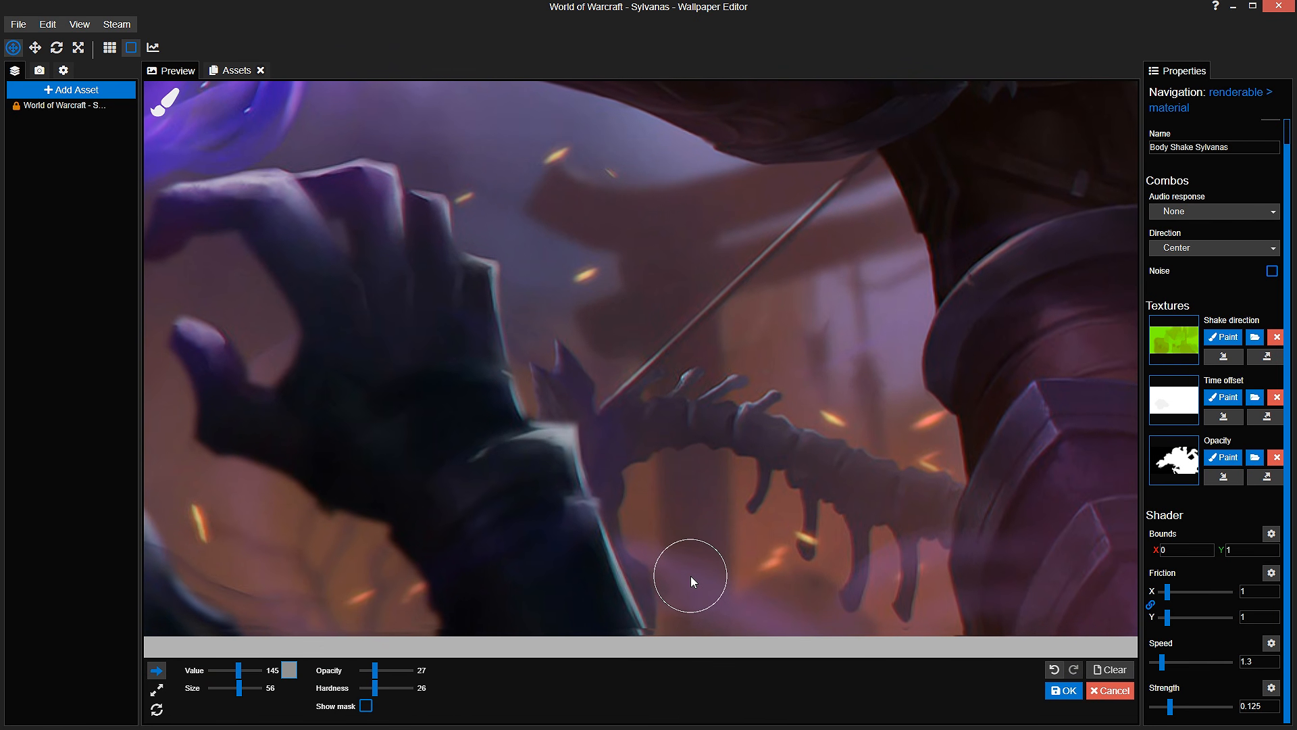
scroll(690, 575, "down", 5)
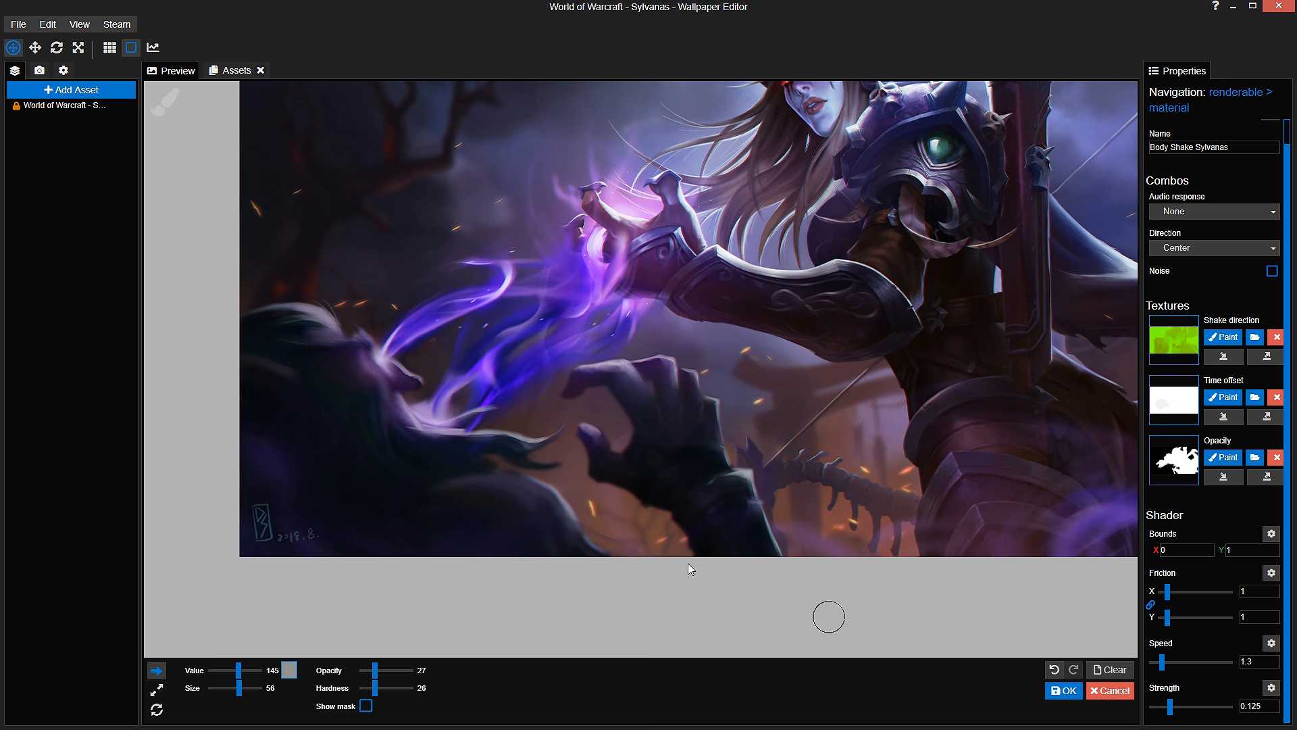
scroll(687, 562, "up", 4)
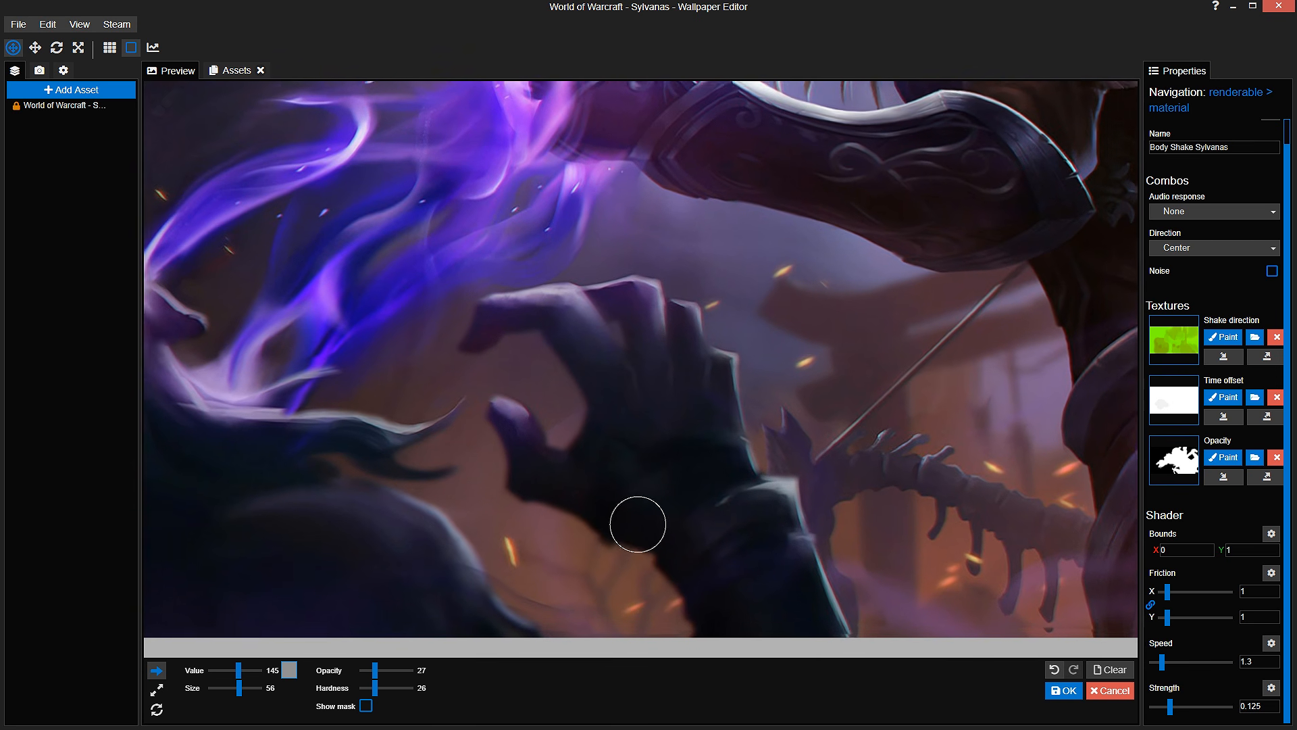
scroll(737, 477, "up", 3)
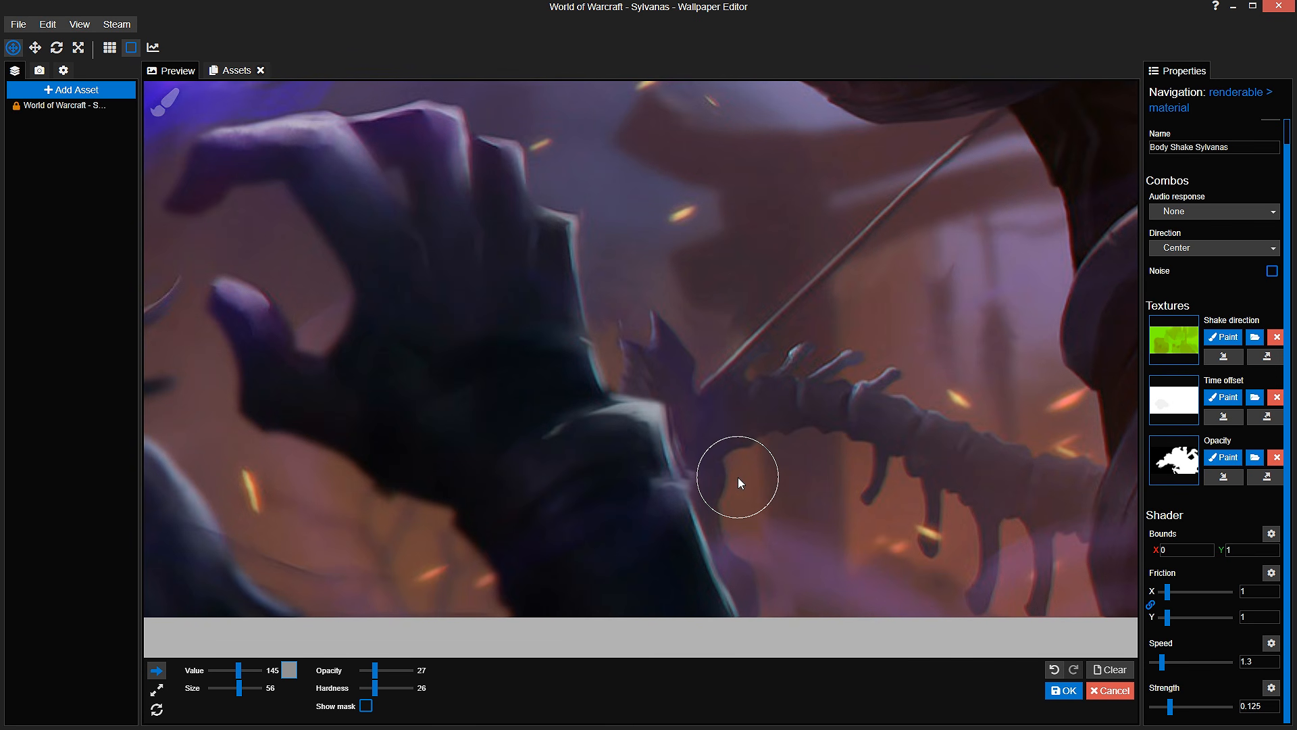
Step: Check the direction mask along the foreground sleeve's edge and accept the Body Shake Sylvanas direction painting
left_click(366, 705)
scroll(691, 515, "up", 1)
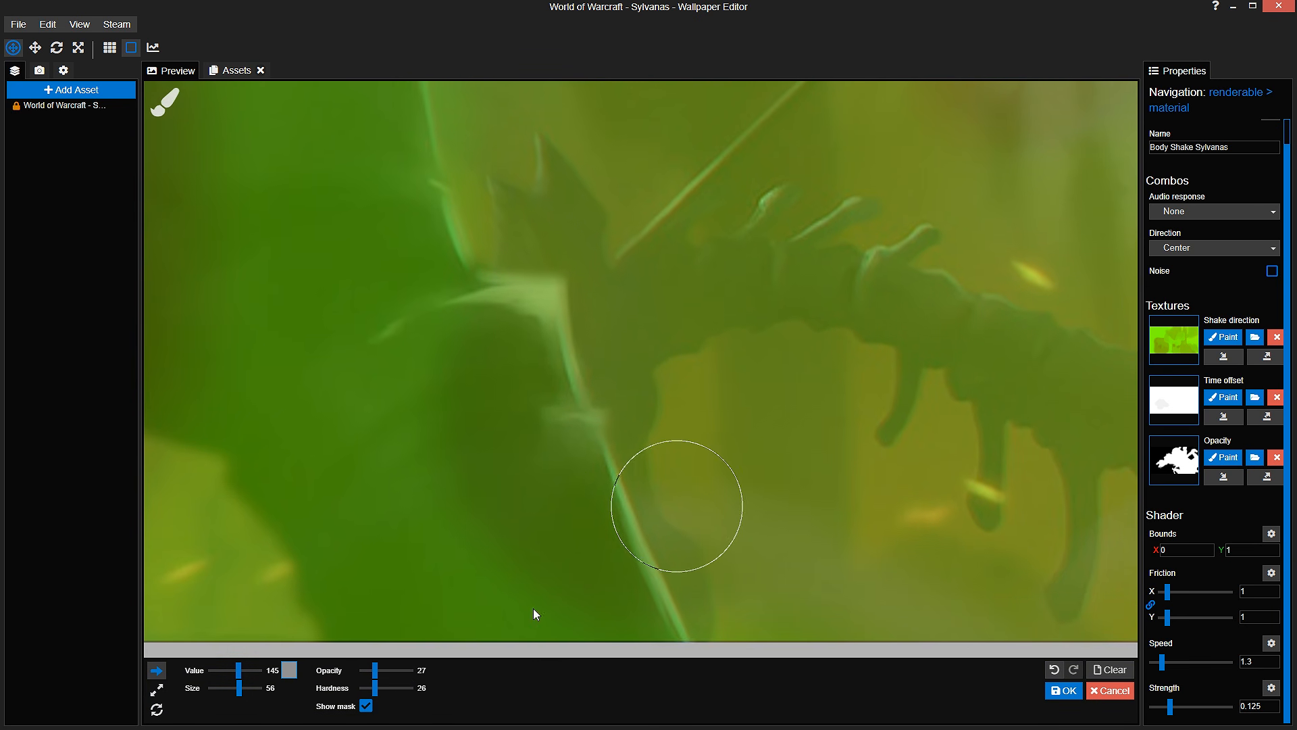
left_click(365, 705)
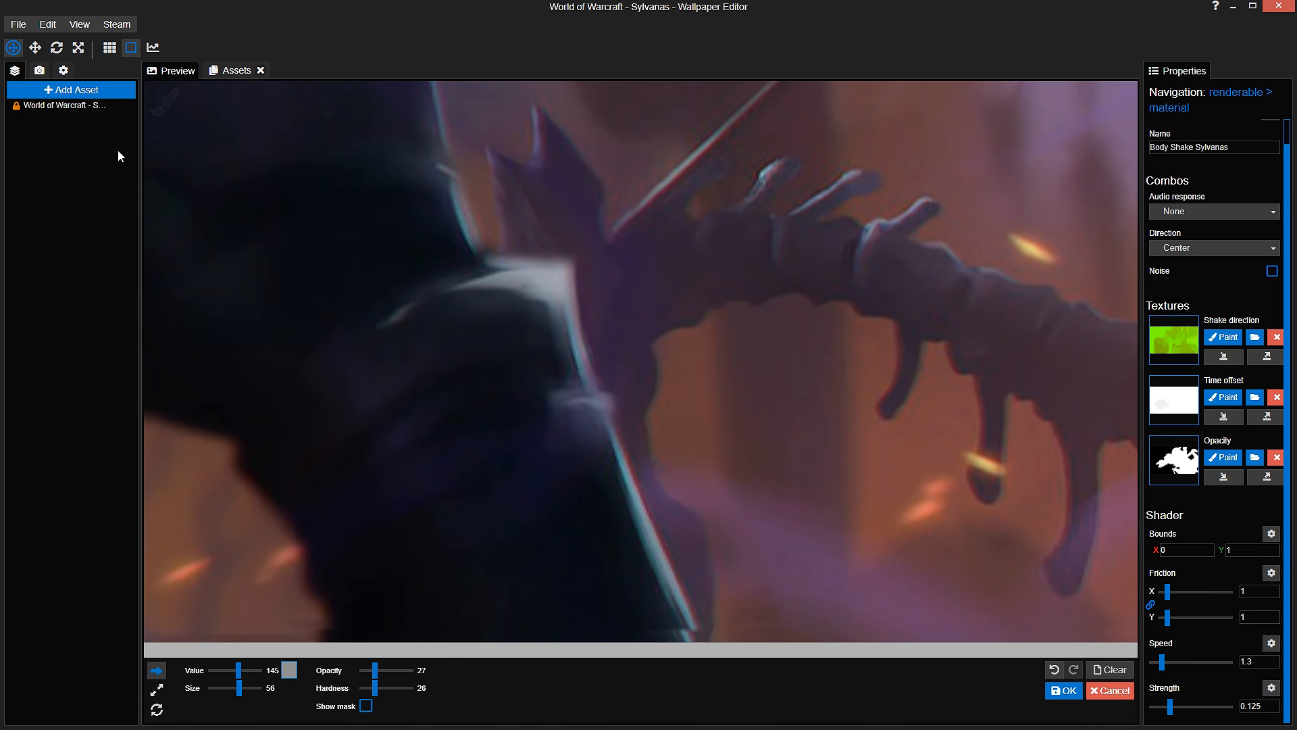
left_click(87, 107)
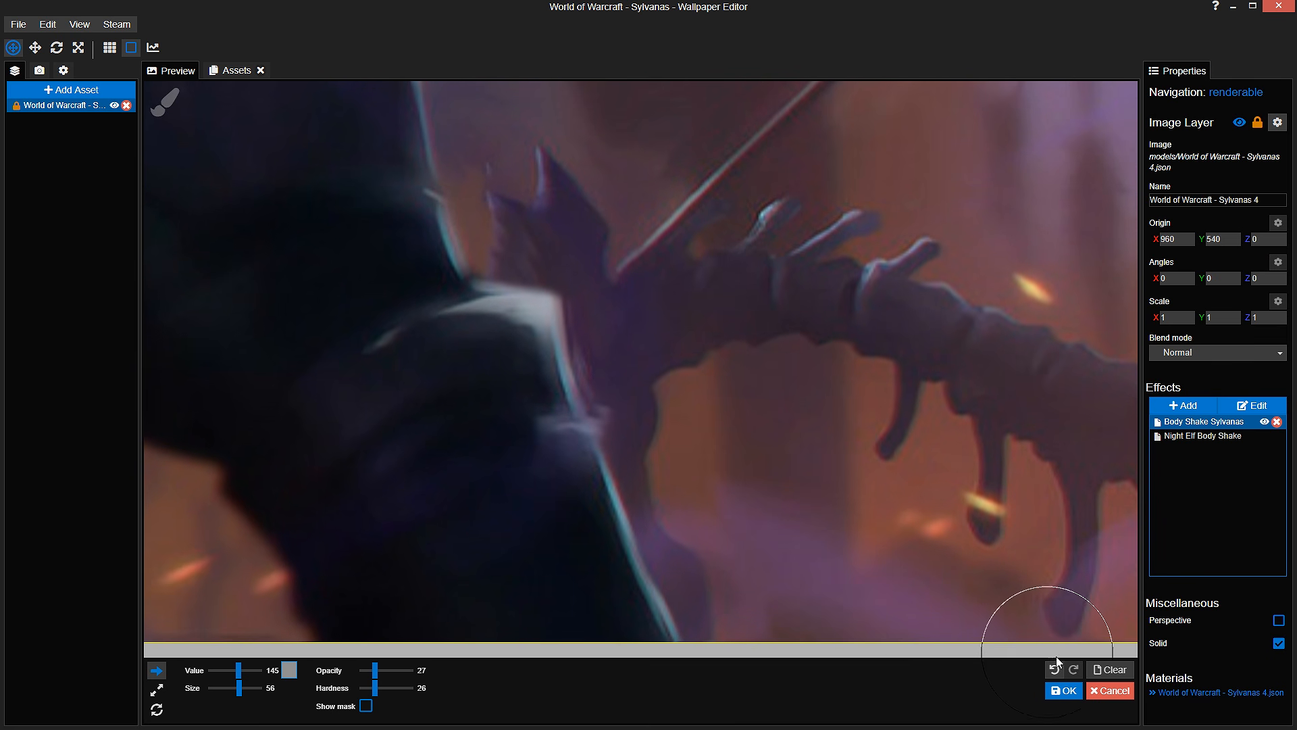
left_click(1066, 689)
Step: Hide Body Shake Sylvanas and Night Elf Body Shake in turn to compare their motion at the foreground sleeve
left_click(1194, 437)
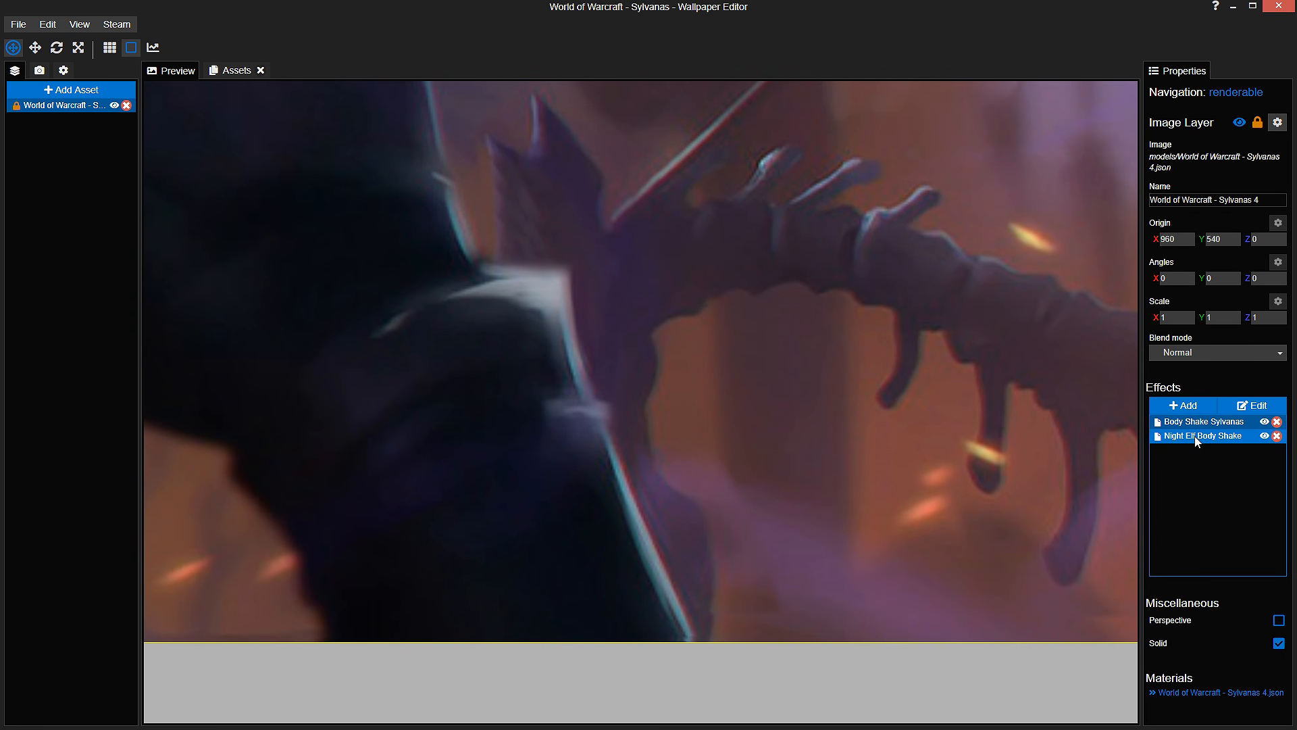
double_click(1199, 433)
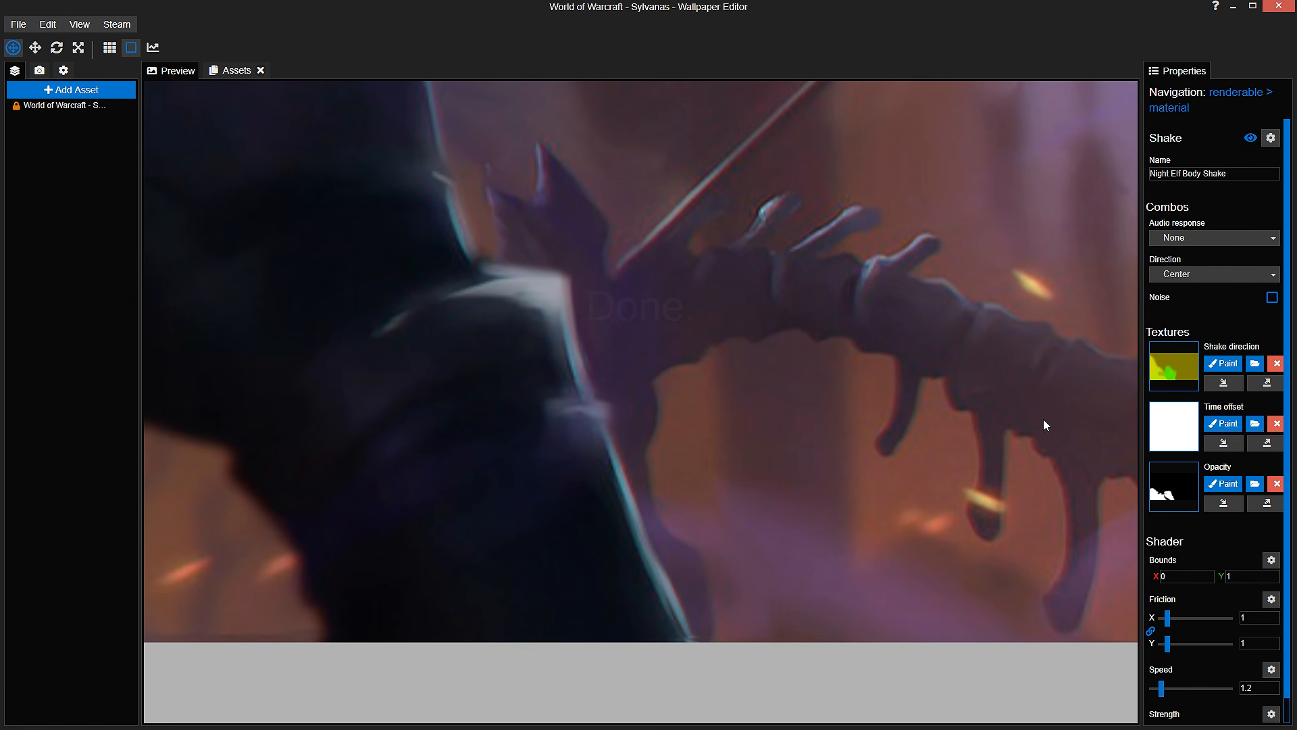
left_click(54, 106)
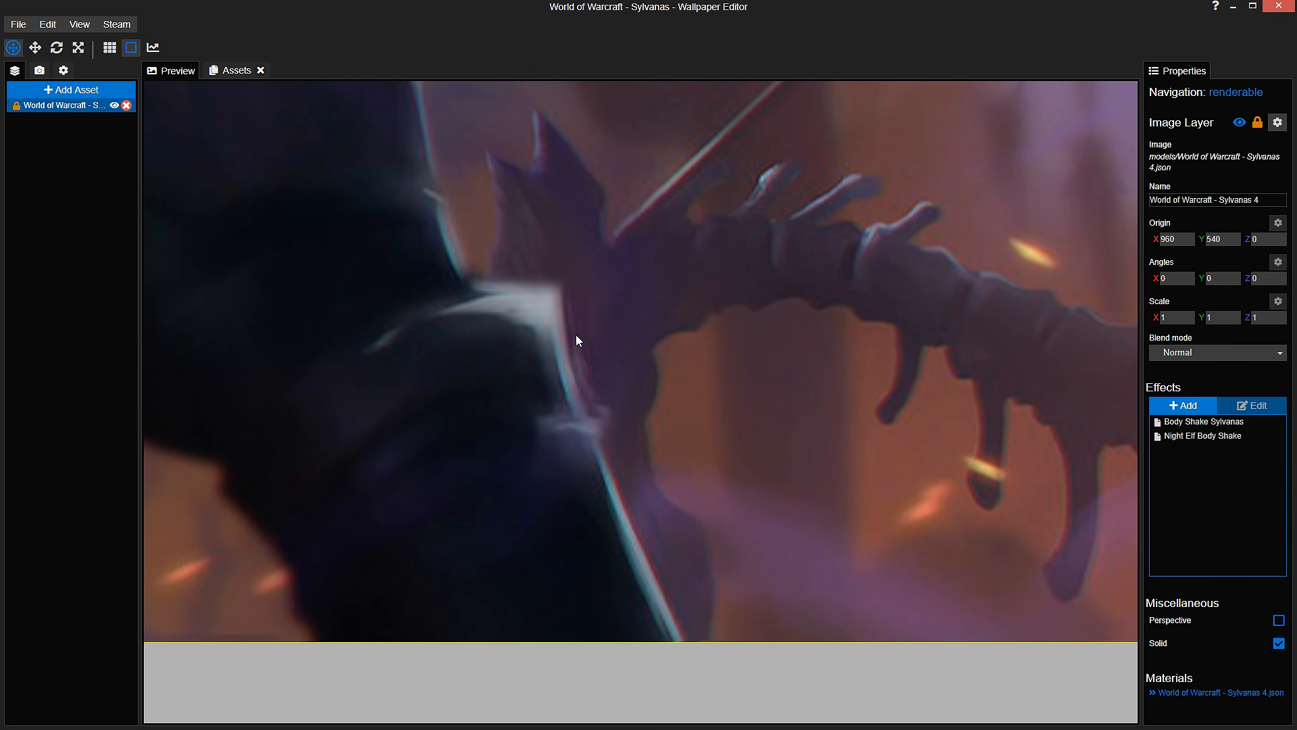
left_click(1248, 421)
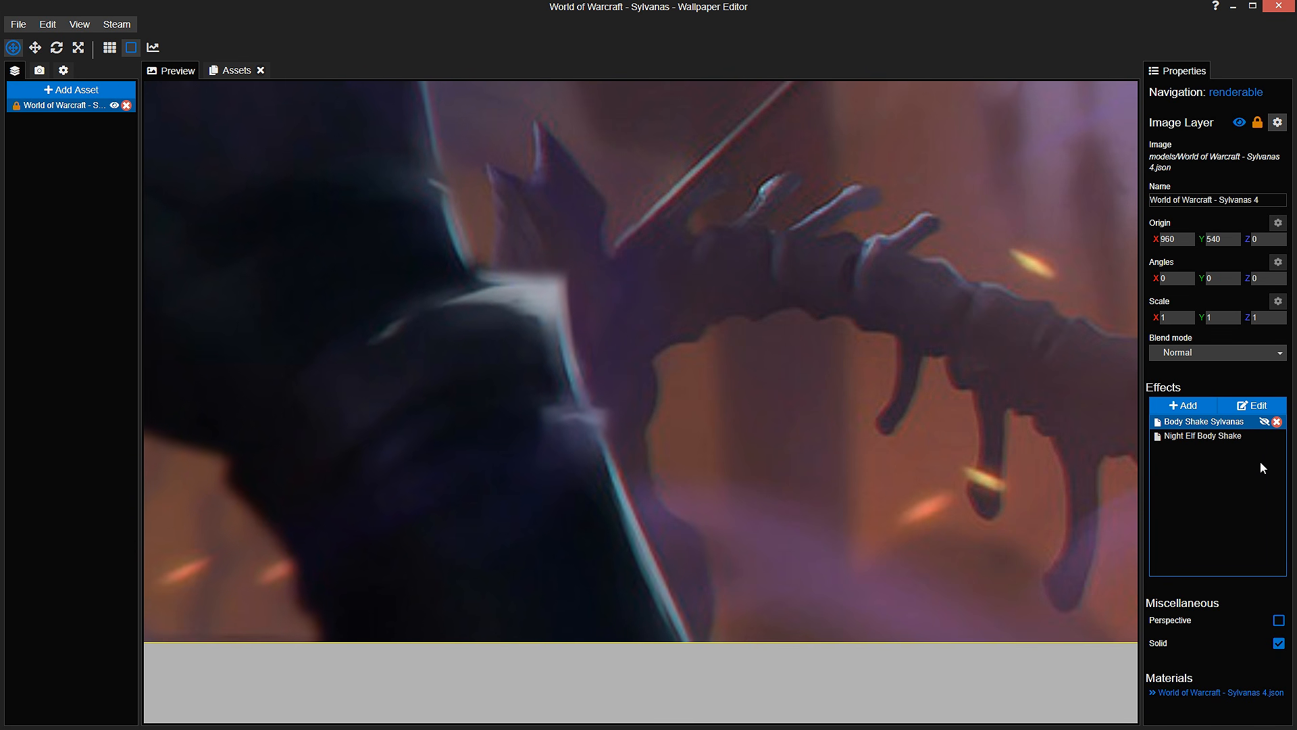
left_click(1265, 422)
left_click(1264, 437)
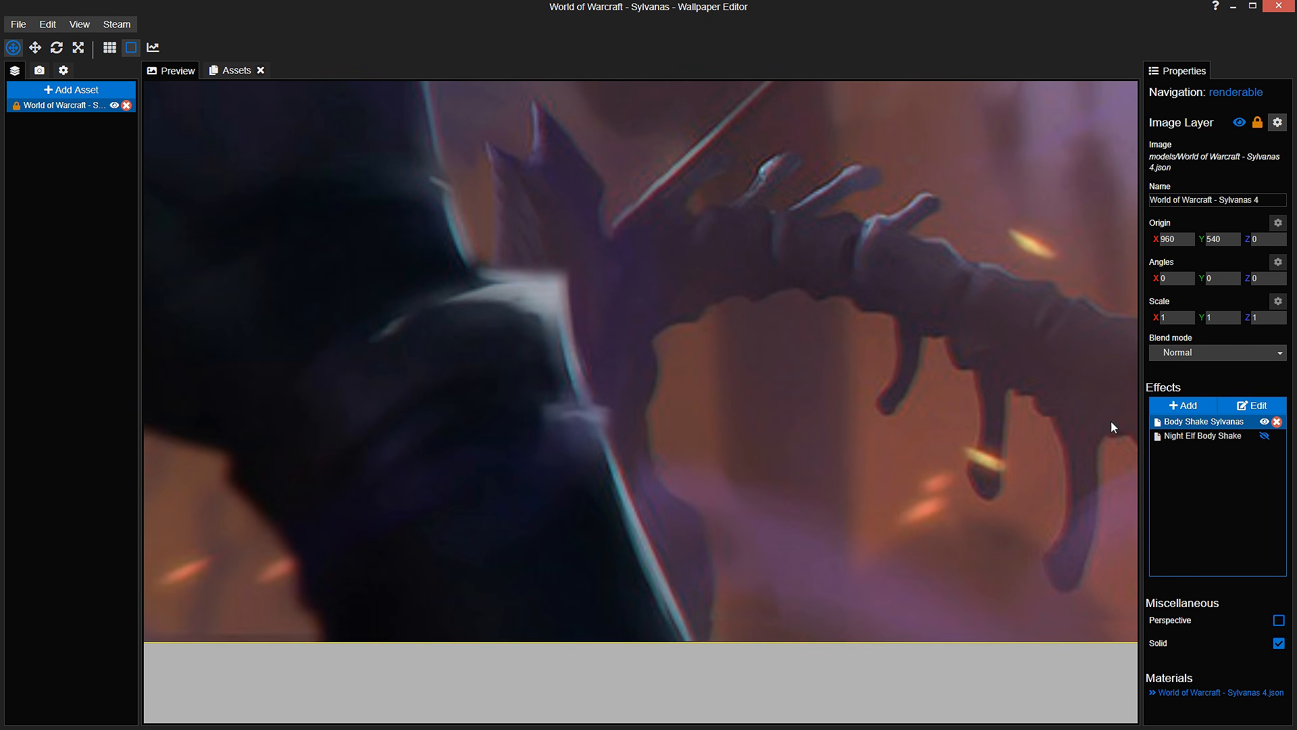
Step: Re-enable Night Elf Body Shake and paint its opacity mask along the foreground sleeve's edge with value 255, size 26, opacity 27, hardness 26, saving the project
double_click(1225, 436)
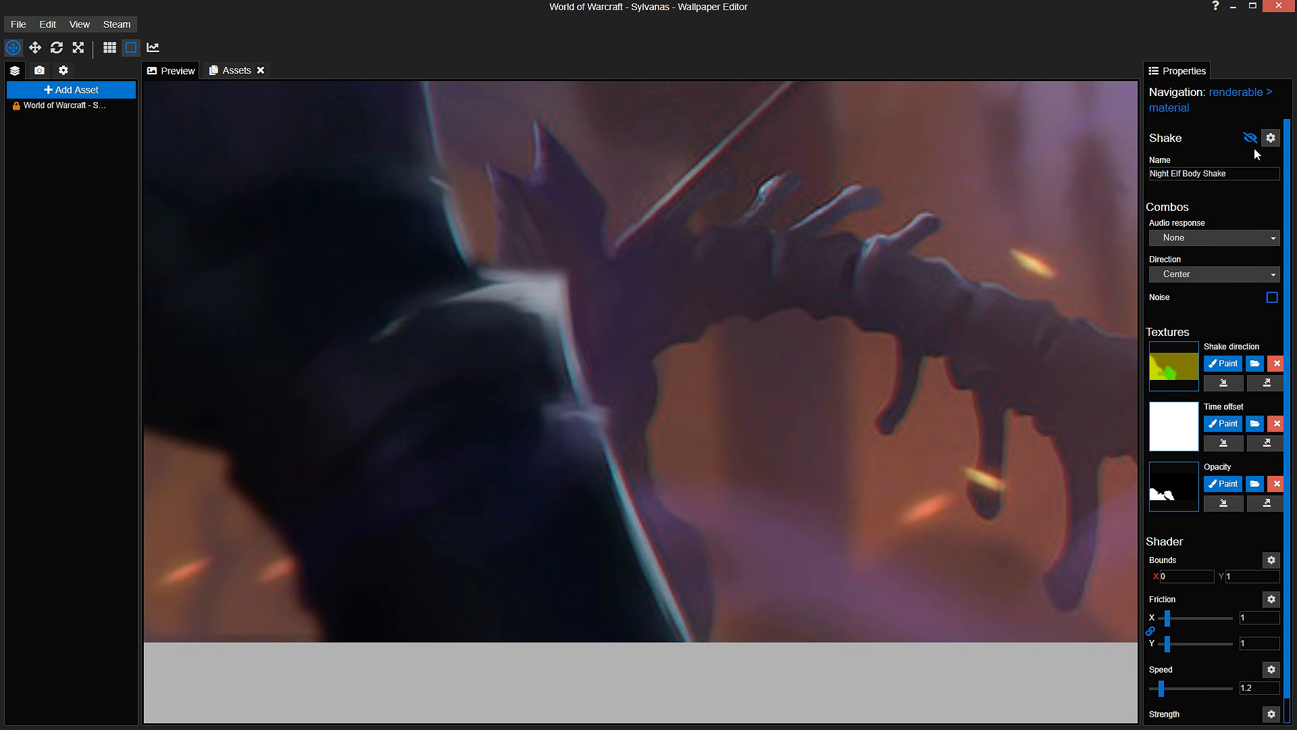
left_click(1222, 423)
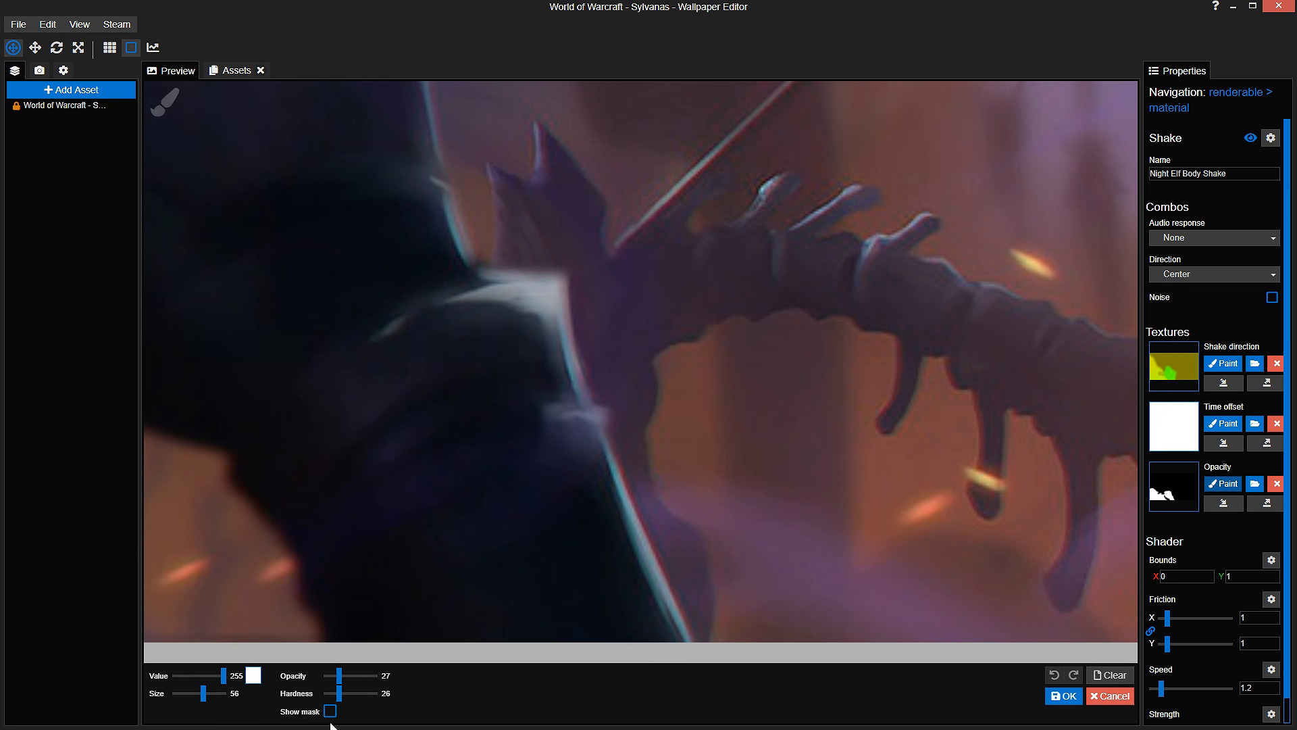
left_click(316, 711)
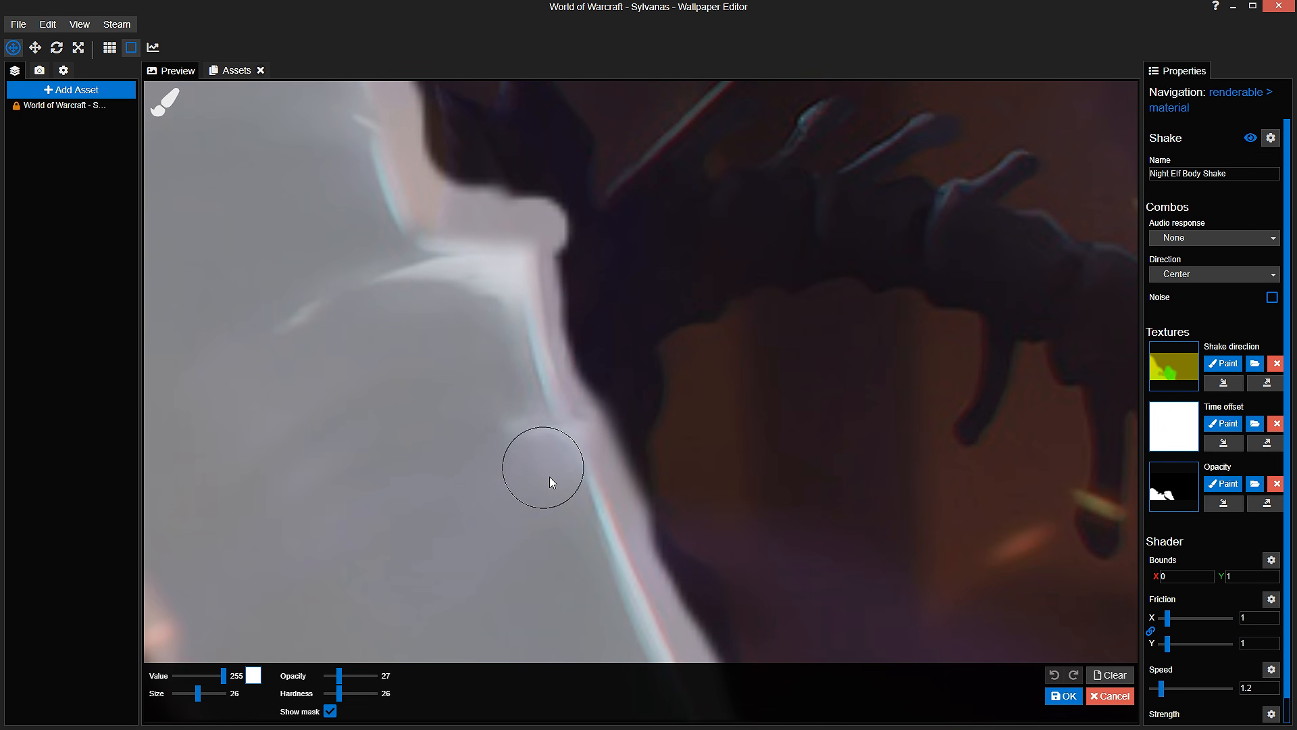
left_click_drag(550, 441, 553, 429)
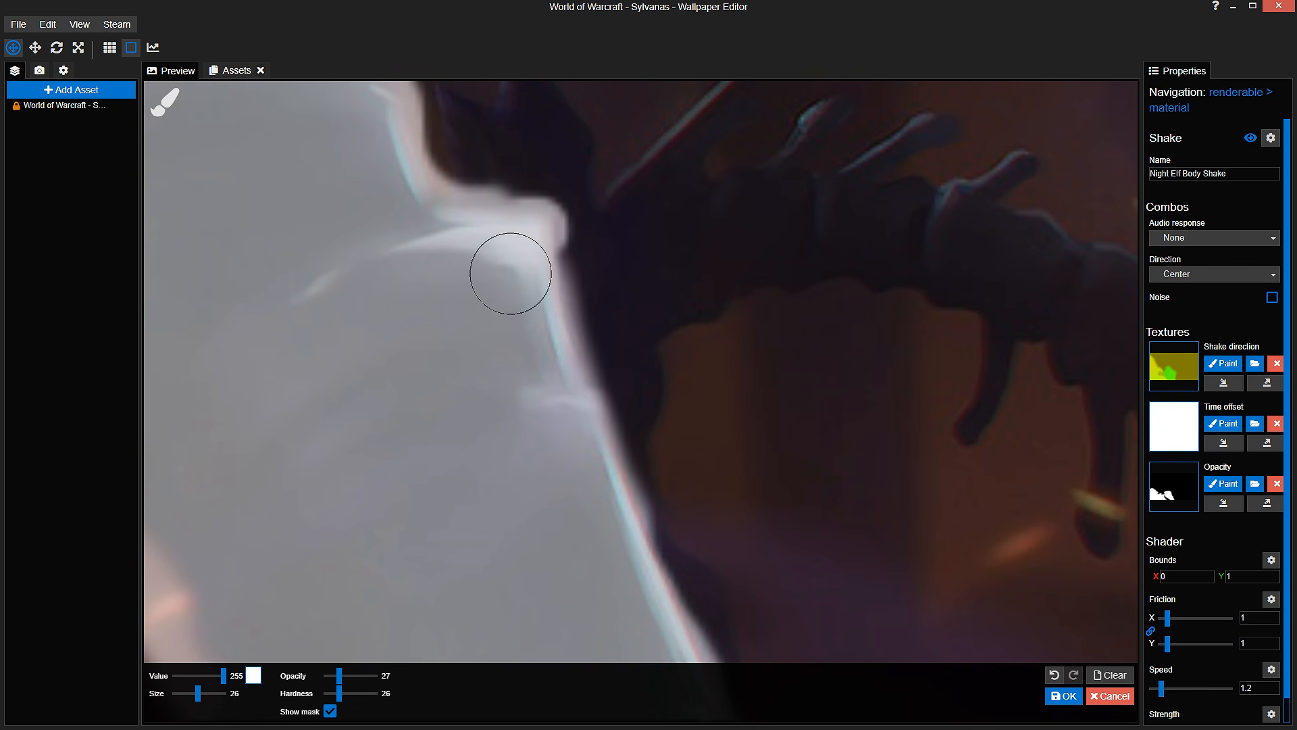
scroll(548, 471, "down", 3)
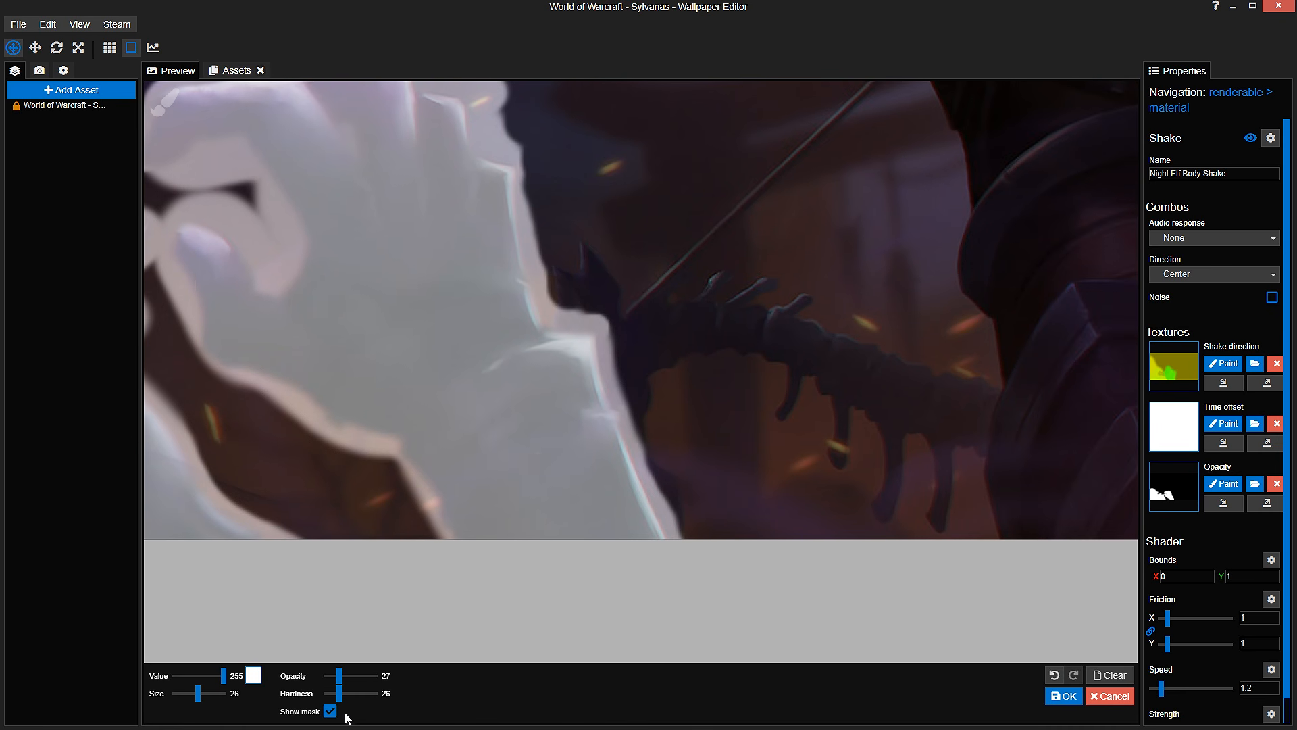
left_click(331, 710)
scroll(574, 538, "down", 1)
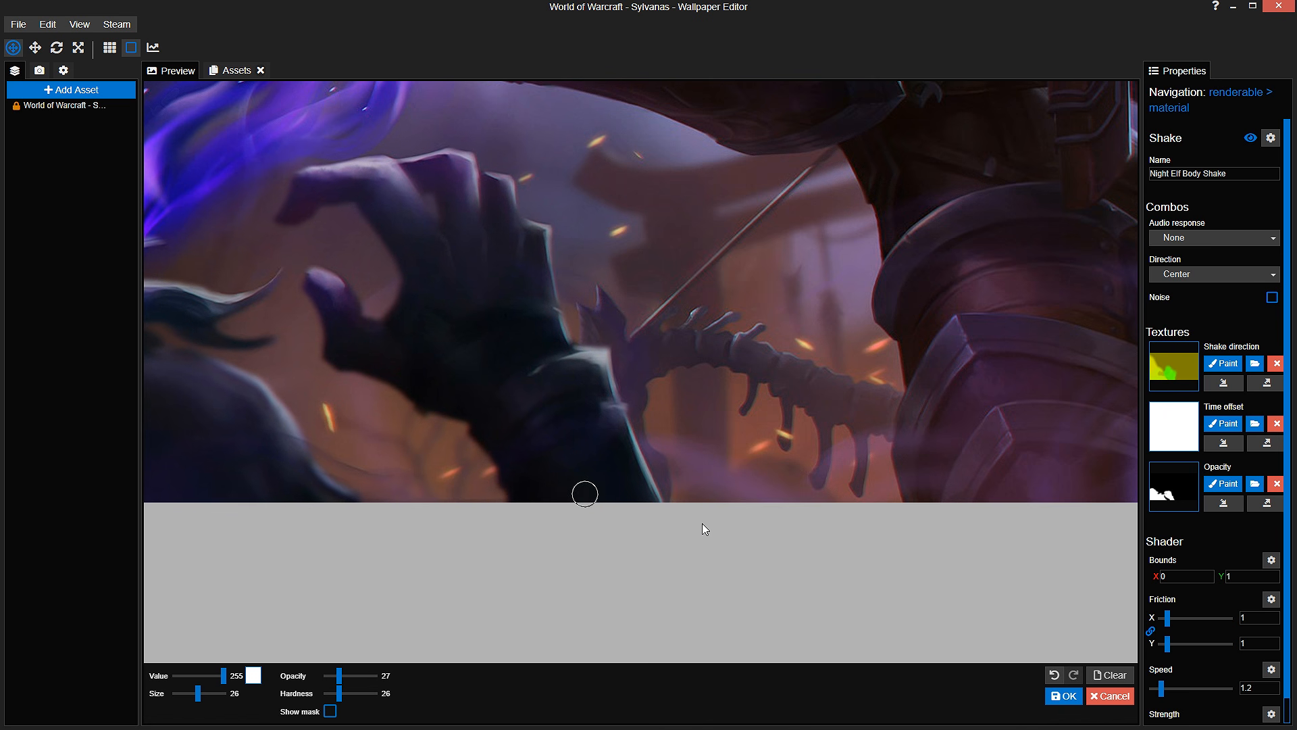
left_click(1064, 696)
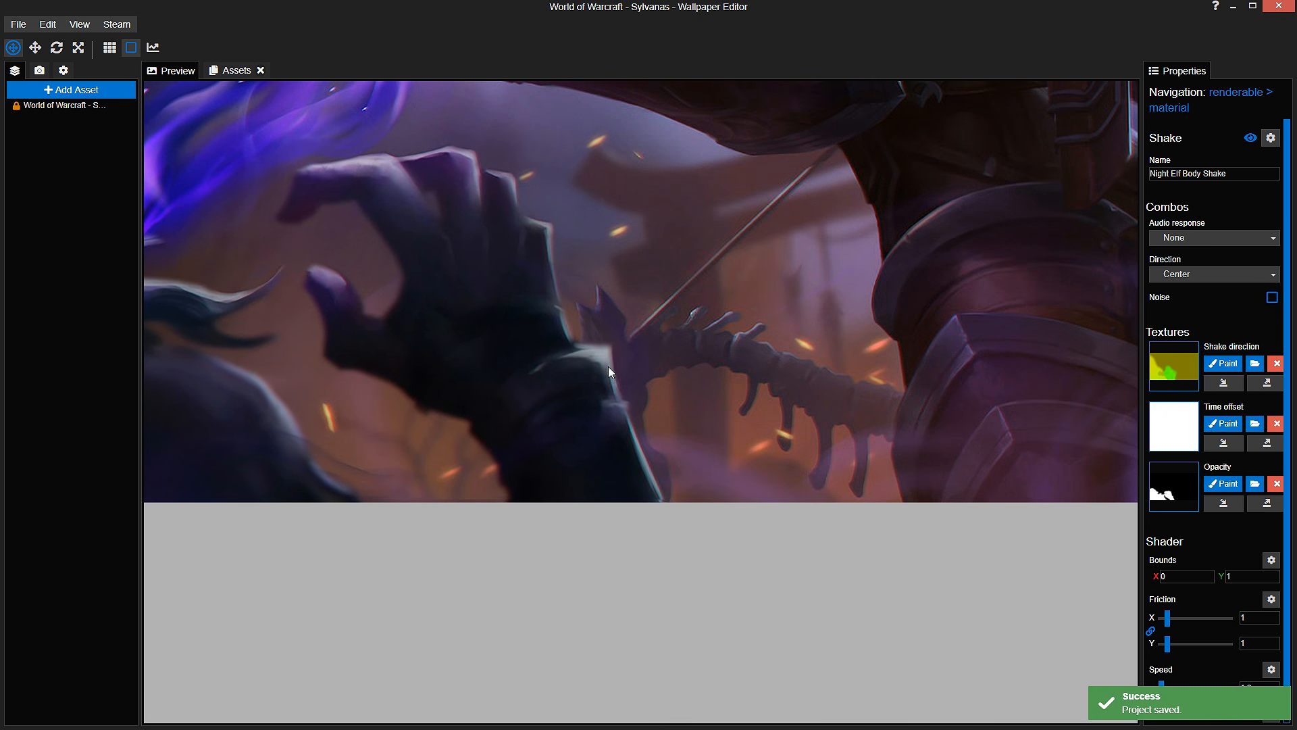
Step: Return to the image layer, check both shake effects' visibility and motion over the whole wallpaper, and save the project
left_click(86, 109)
left_click(1262, 437)
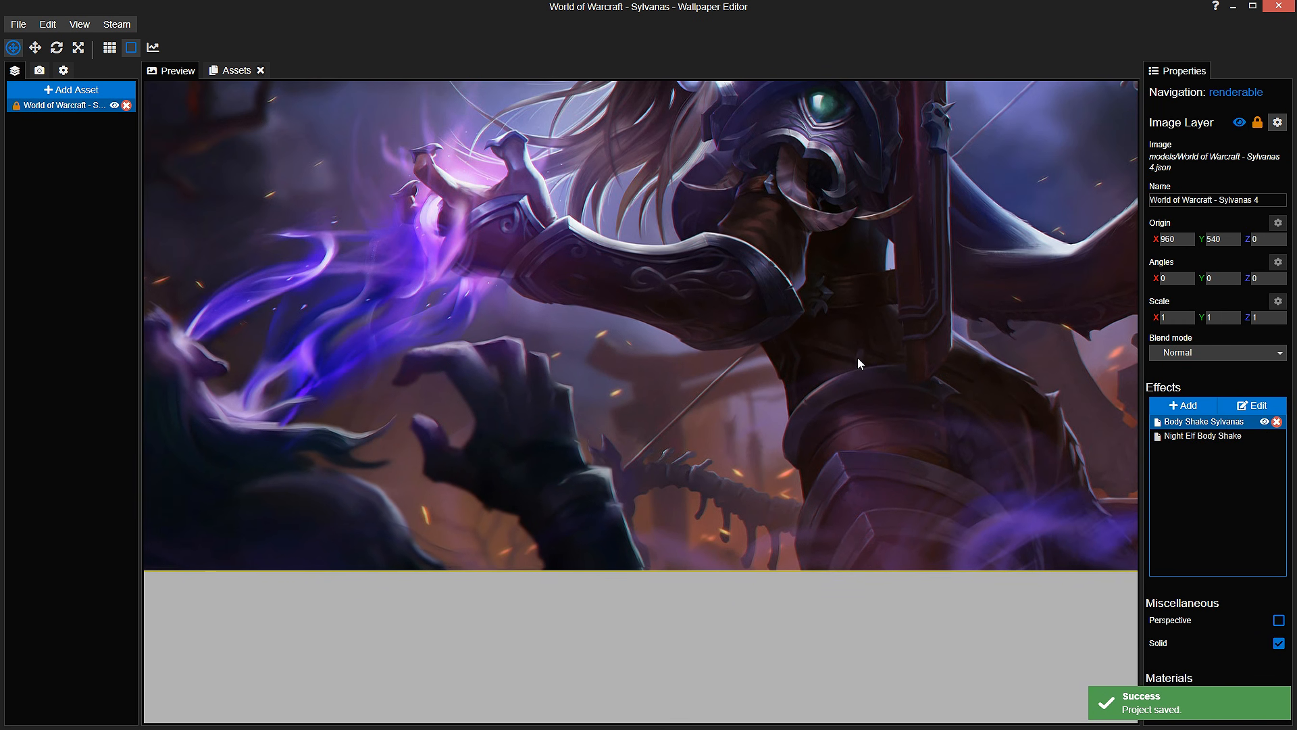
left_click(1264, 421)
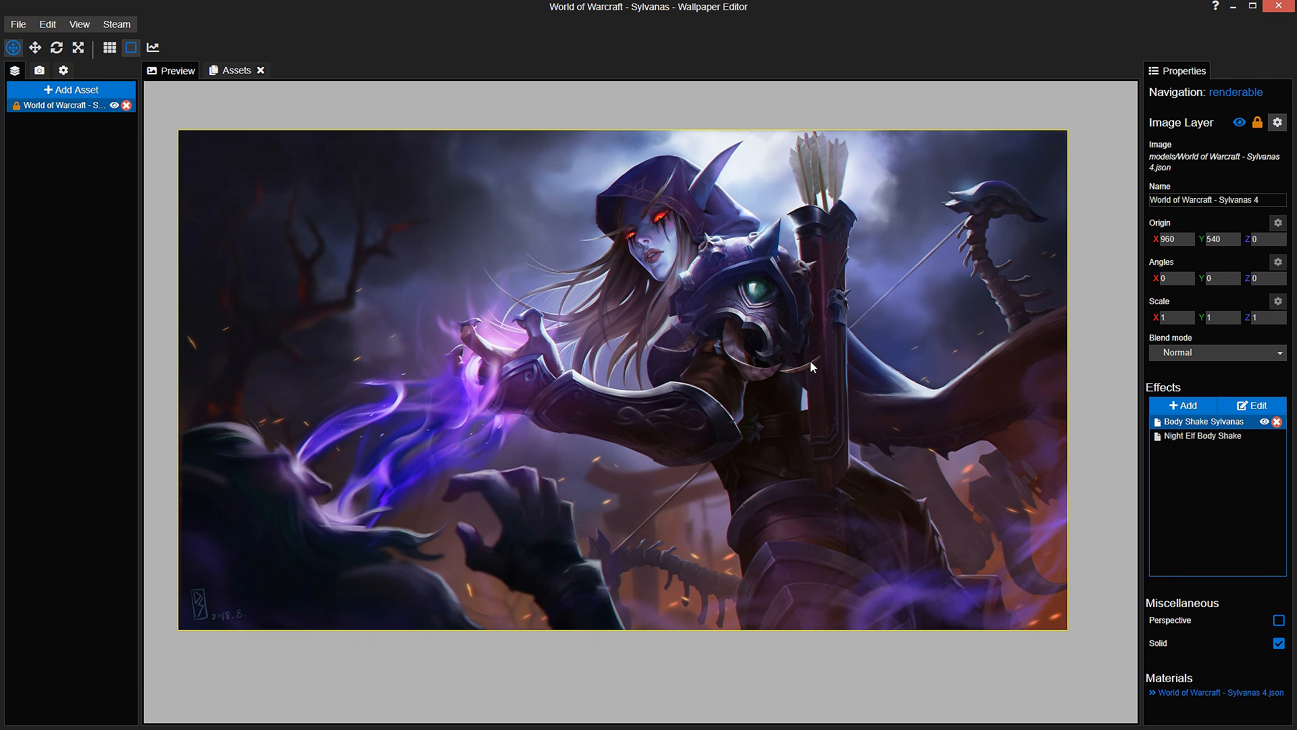
key("ctrl+s")
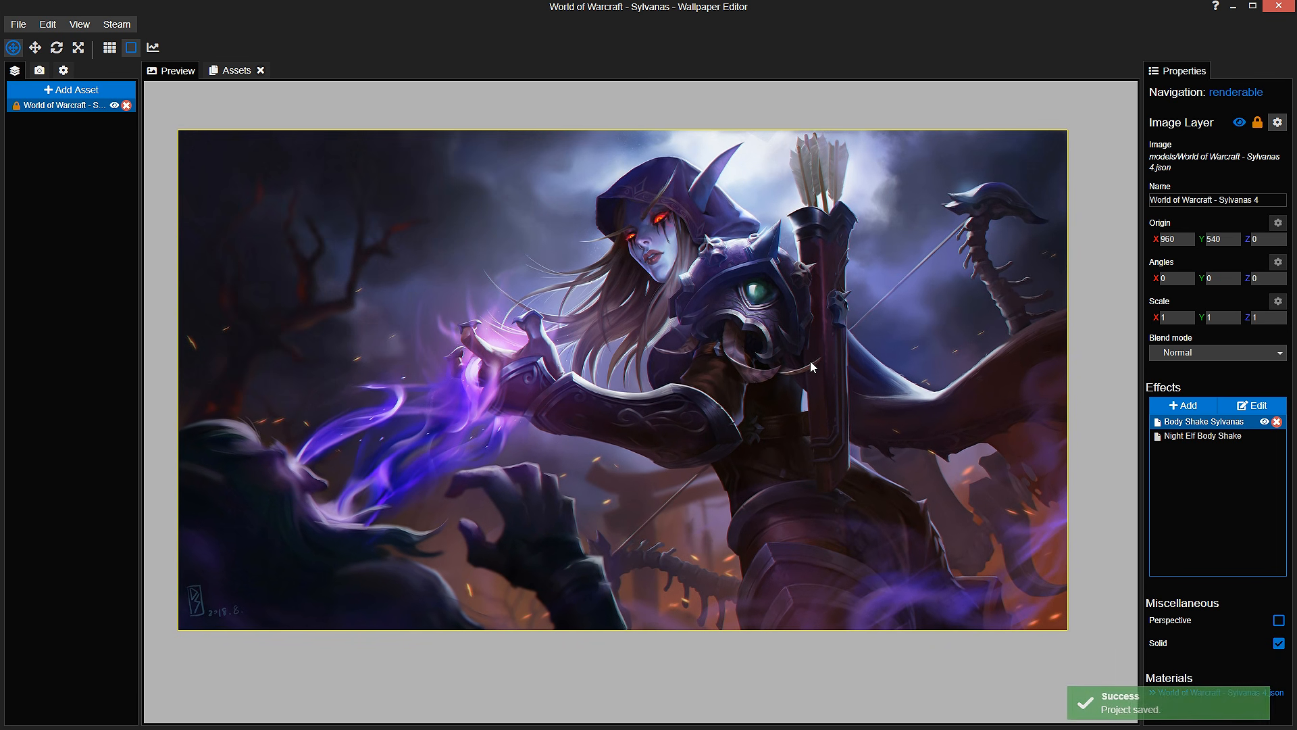
Step: Examine the combined shake motion around the magic flames, both hands, the bow and Sylvanas's body
scroll(809, 360, "up", 5)
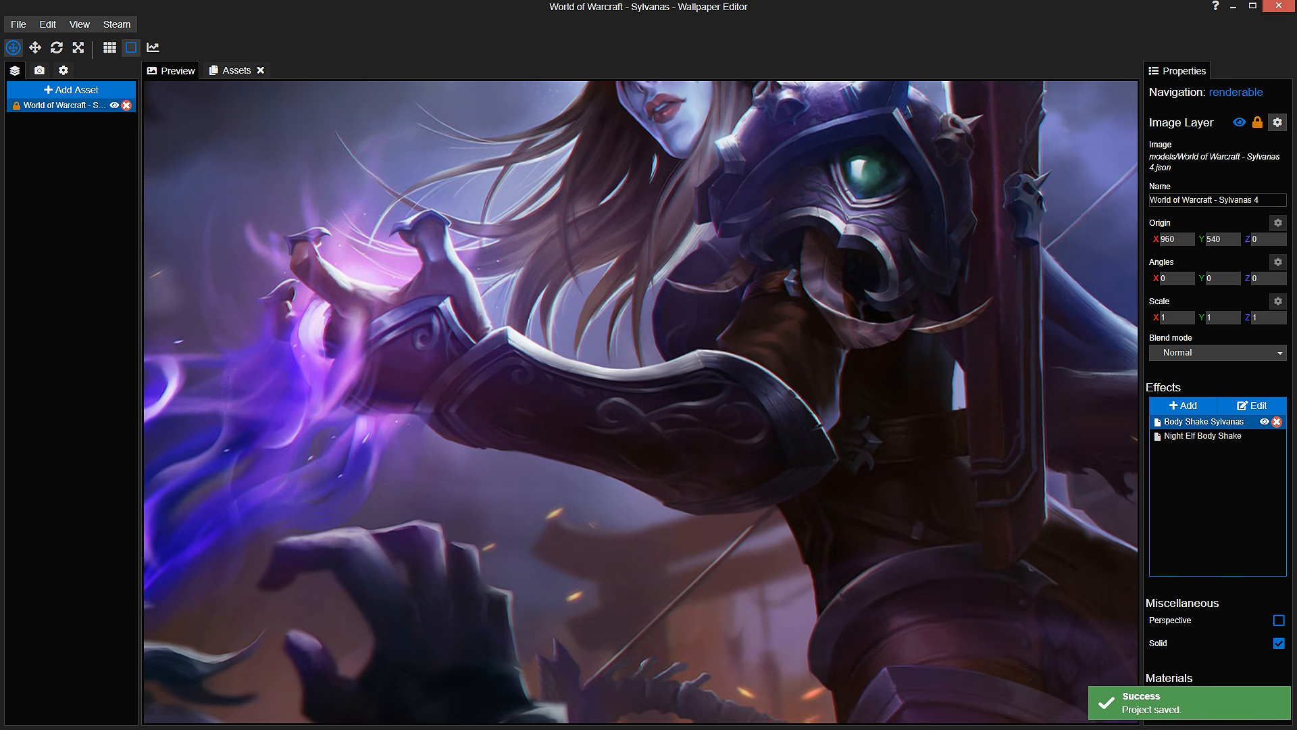
left_click_drag(467, 665, 631, 493)
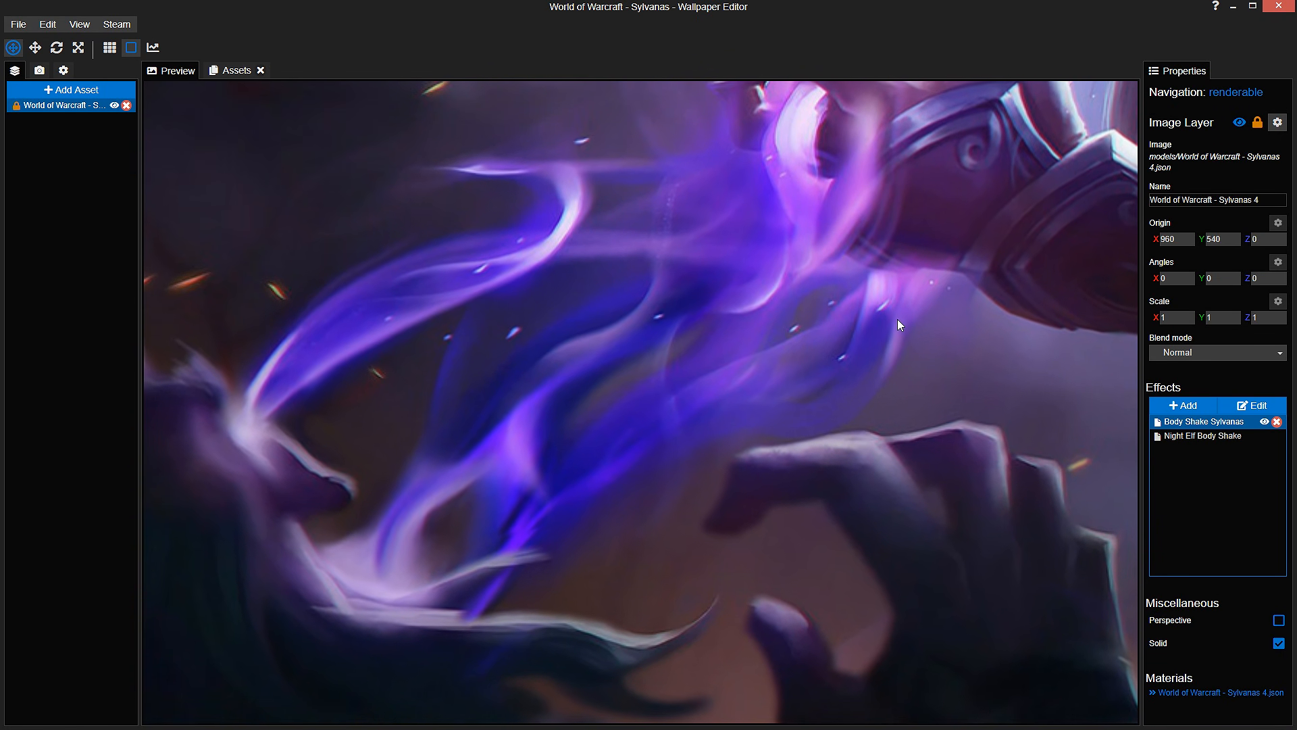
left_click_drag(917, 306, 93, 145)
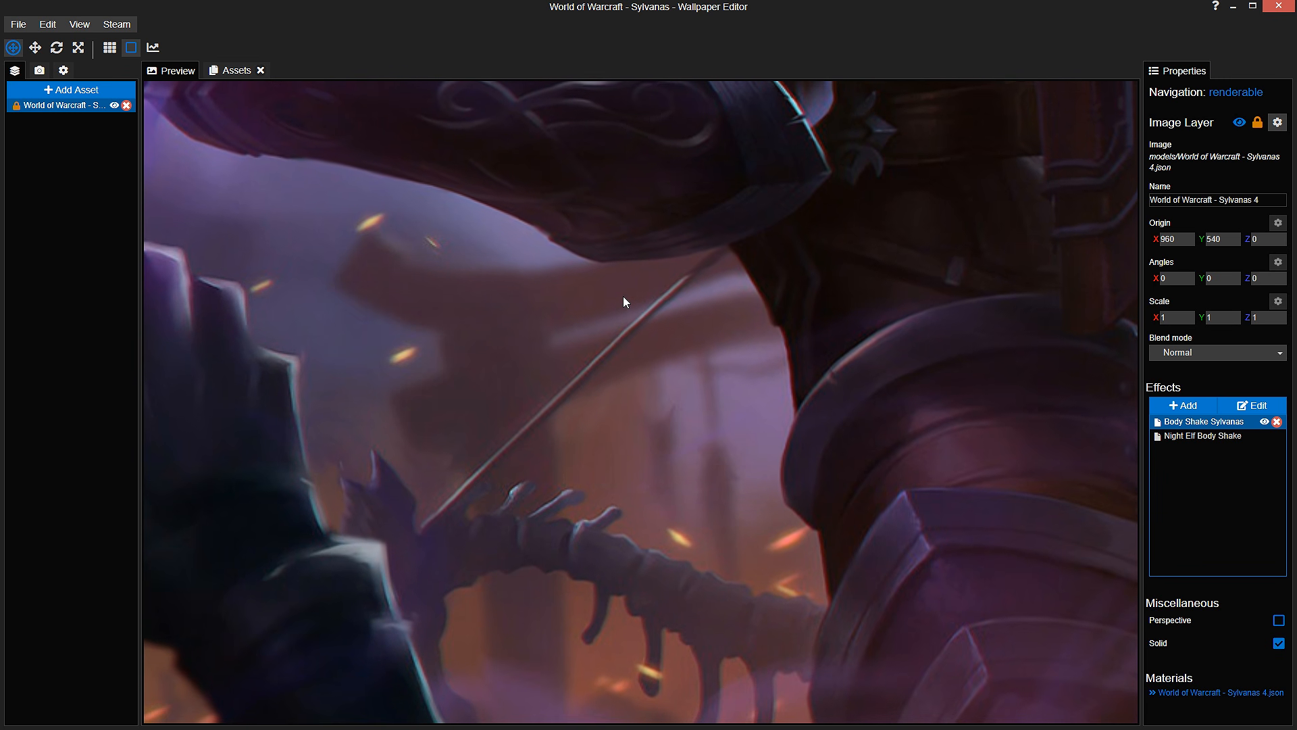
scroll(678, 395, "down", 2)
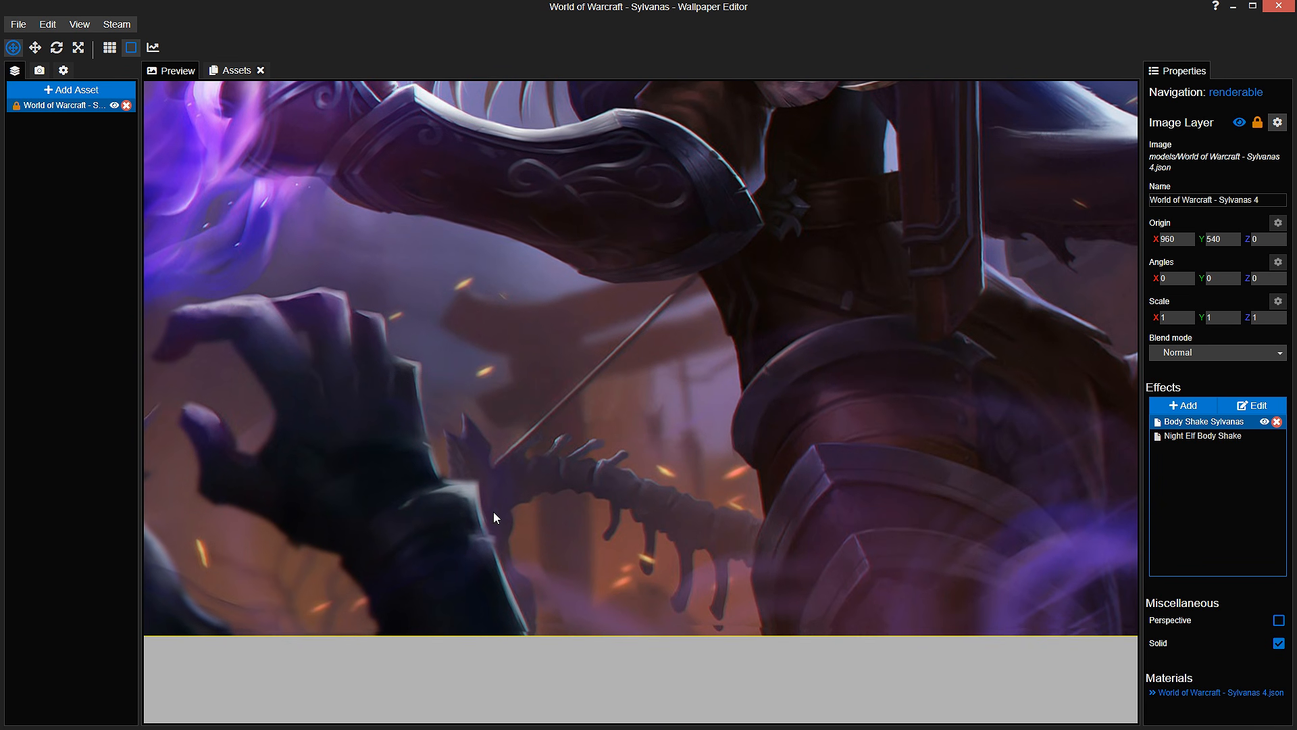
scroll(631, 414, "down", 3)
left_click_drag(642, 398, 781, 442)
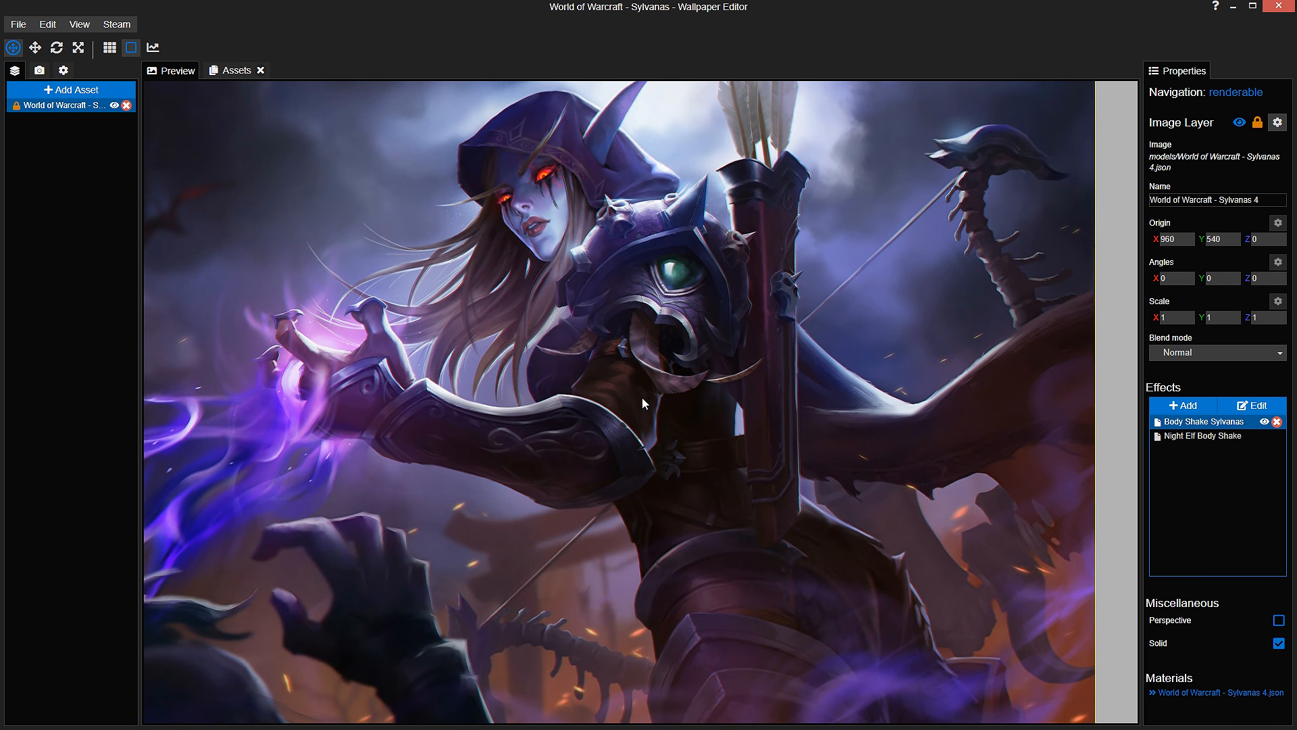
left_click_drag(331, 304, 534, 205)
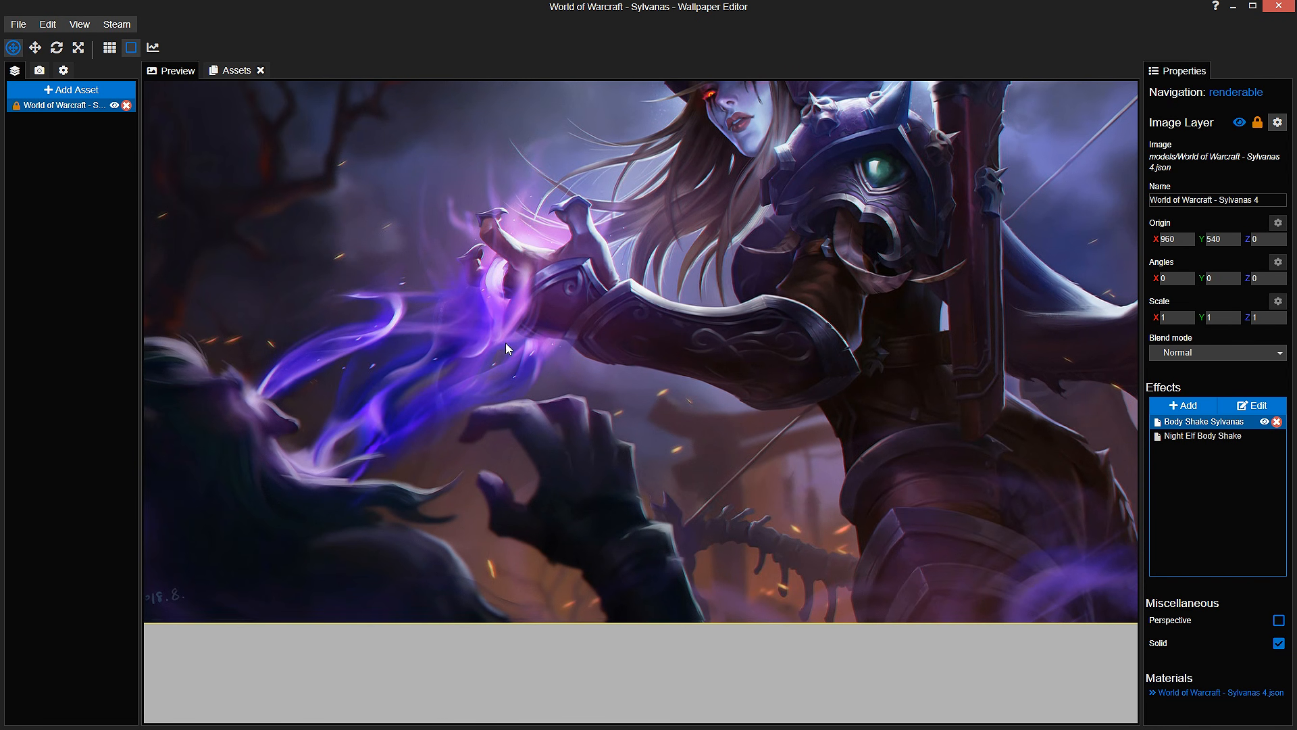
scroll(510, 371, "down", 5)
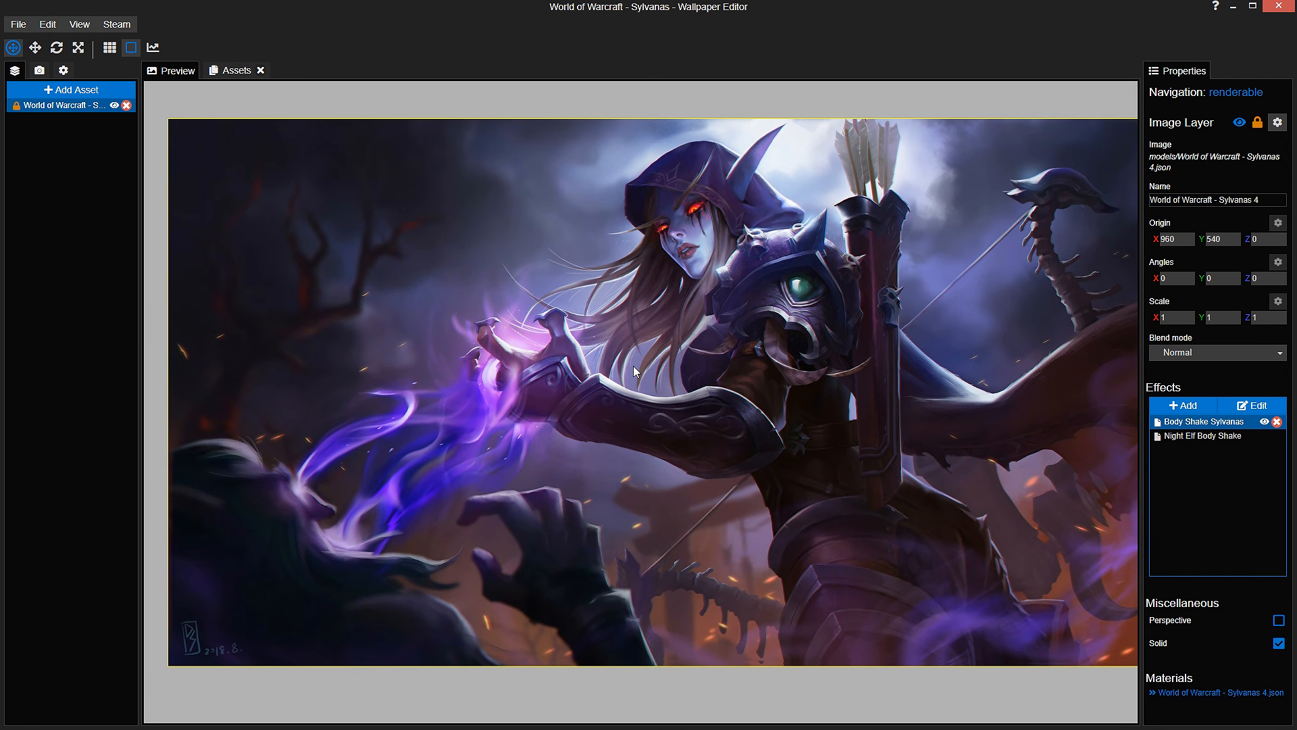